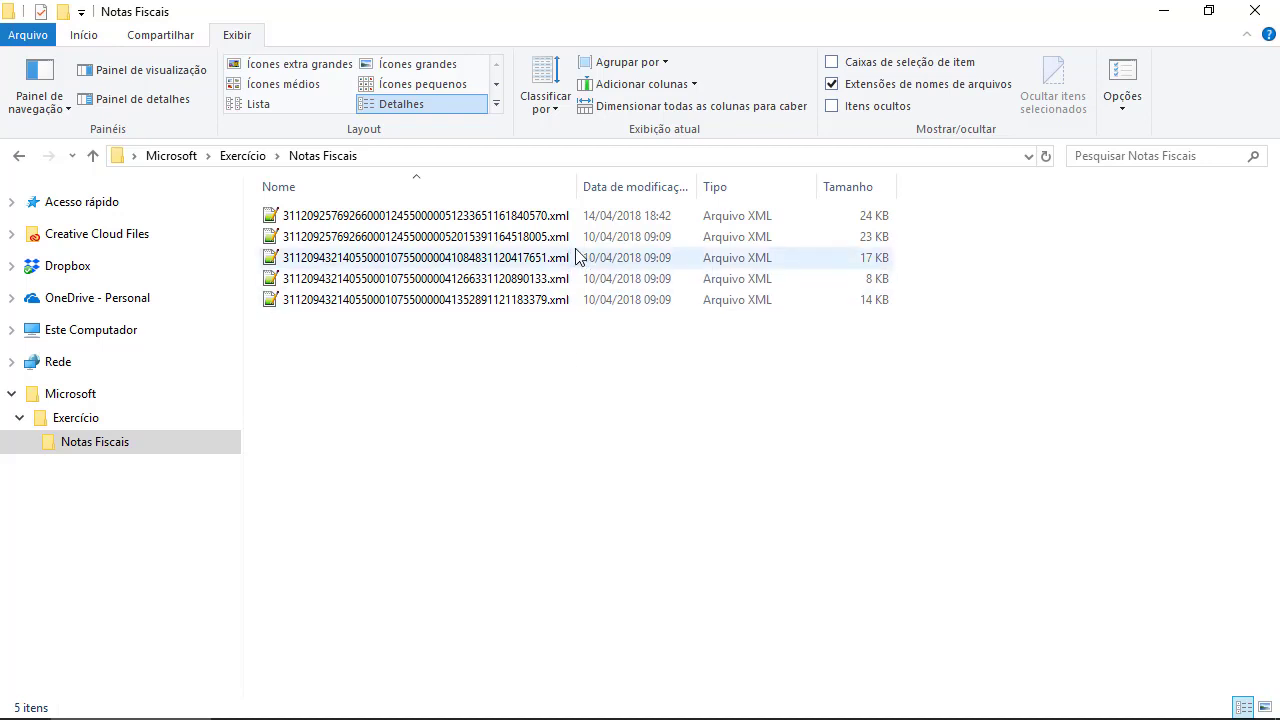
Open the first XML invoice in the Notas Fiscais folder with Bloco de notas and maximize its window.
{"action": "left_click", "coordinate": [565, 220]}
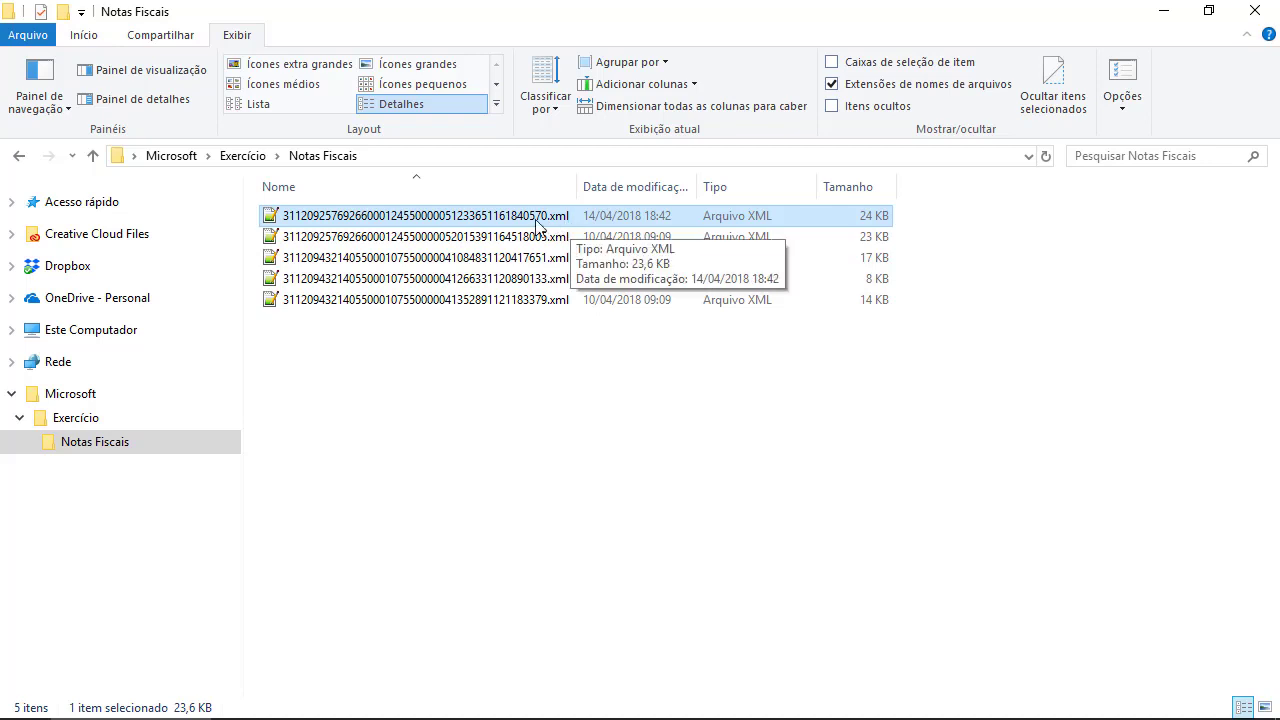
{"action": "right_click", "coordinate": [506, 224]}
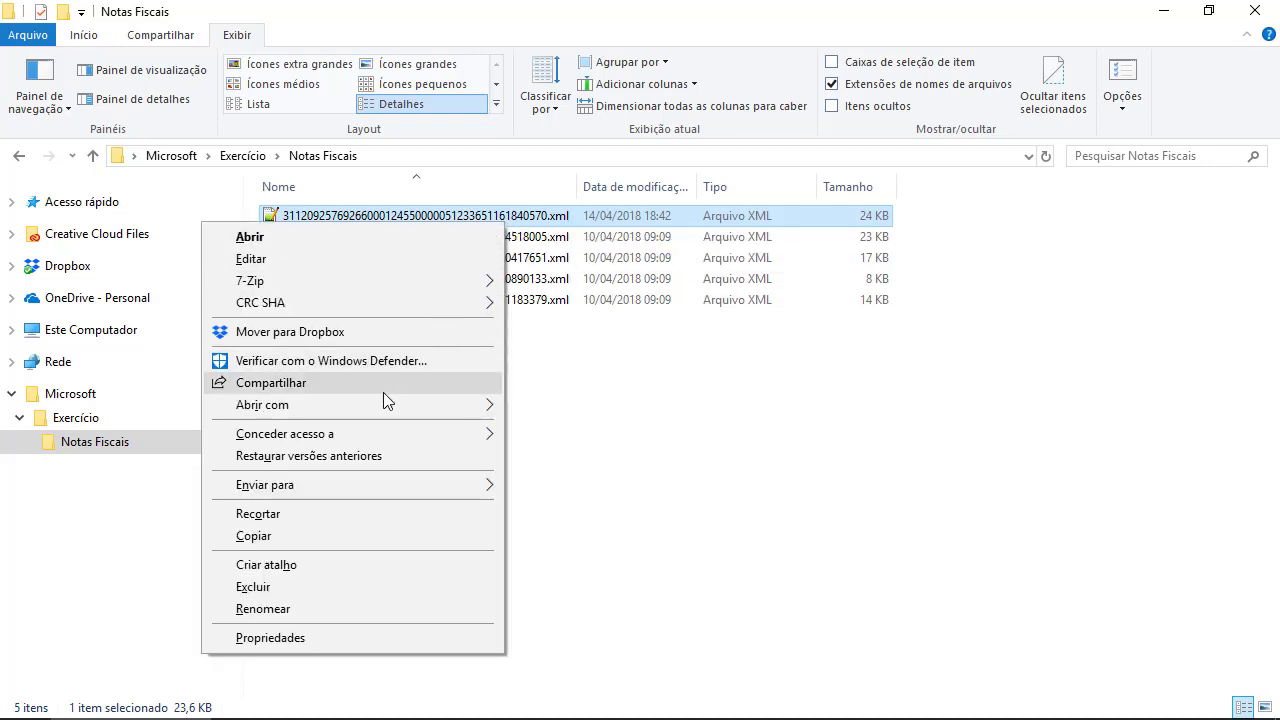
{"action": "mouse_move", "coordinate": [373, 404]}
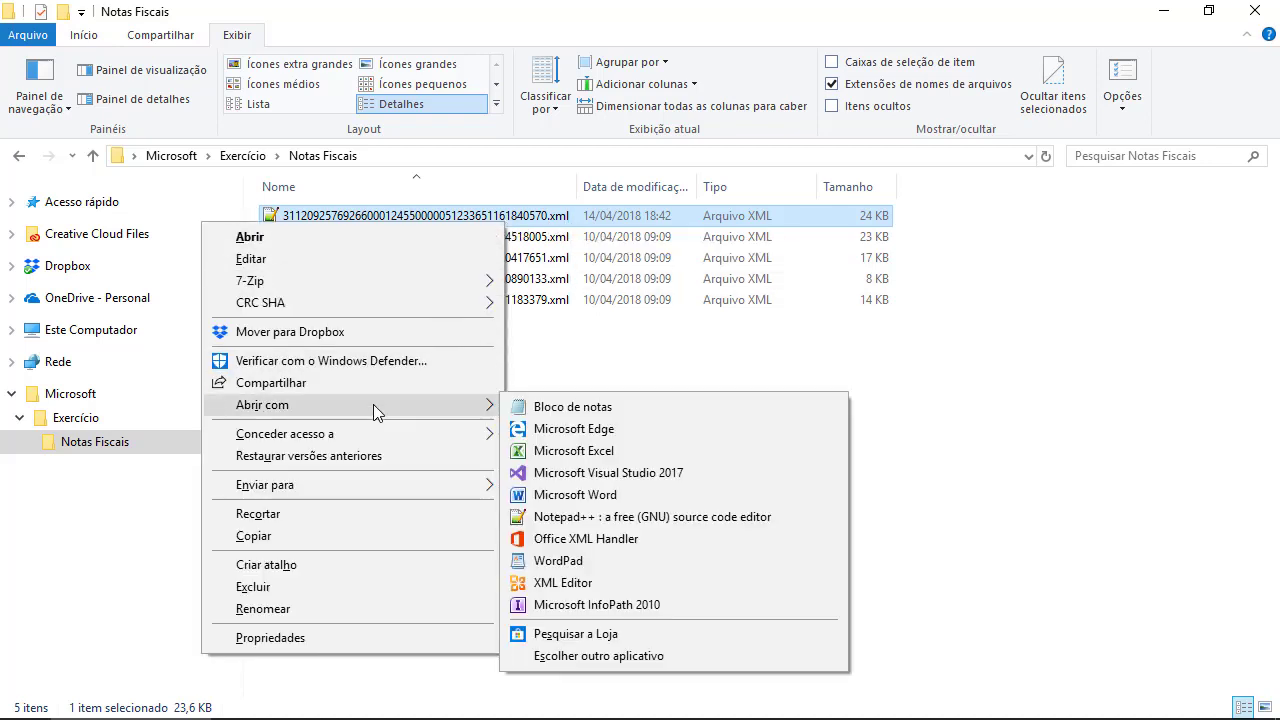
{"action": "left_click", "coordinate": [607, 658]}
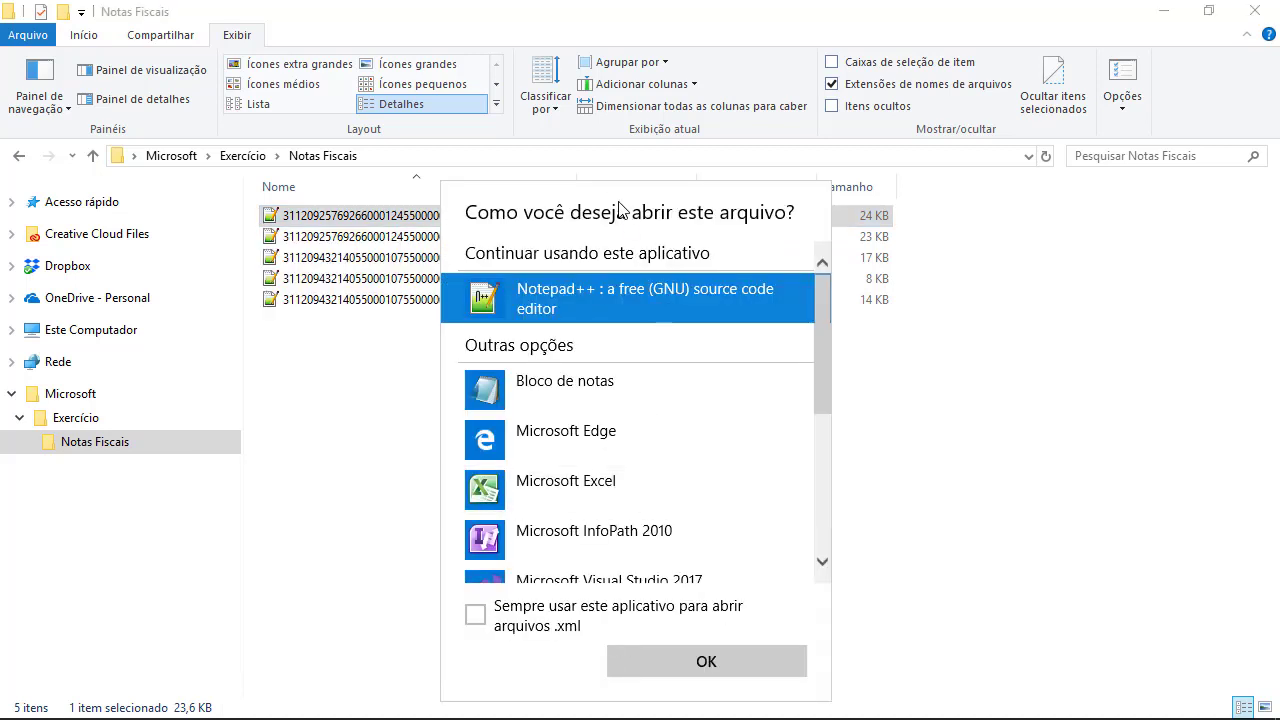
{"action": "left_click", "coordinate": [565, 405]}
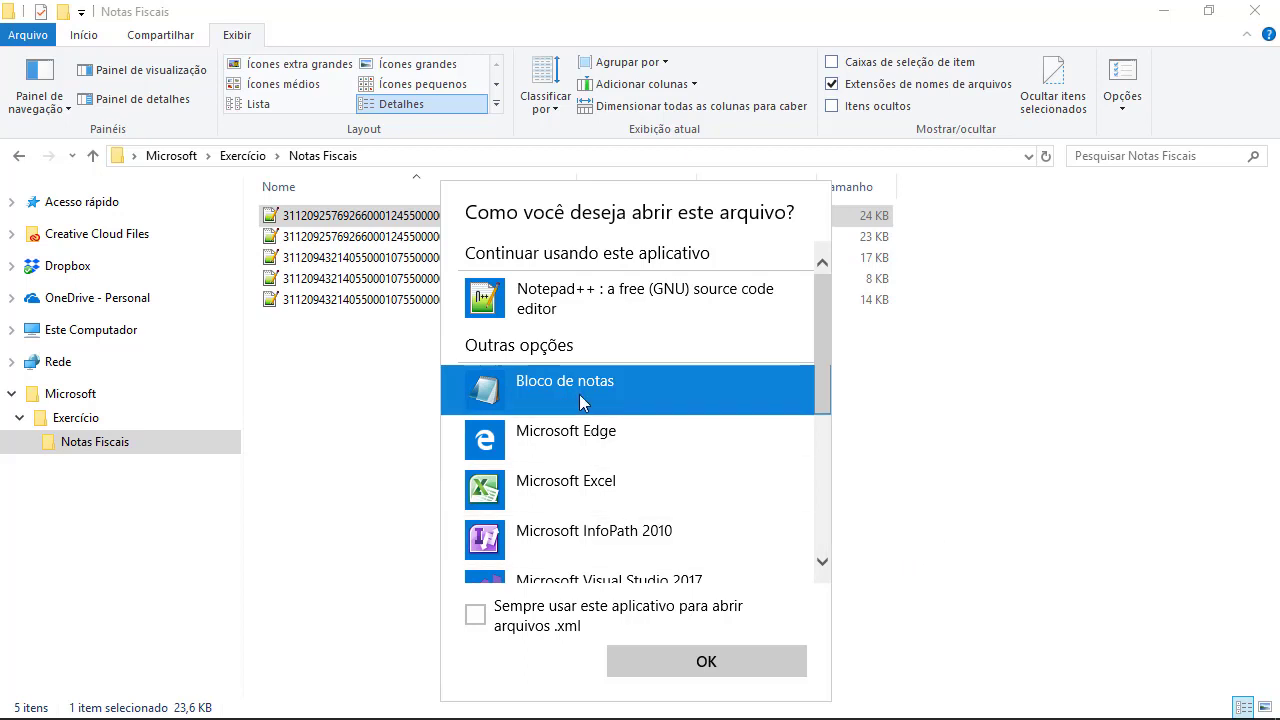
{"action": "left_click", "coordinate": [663, 658]}
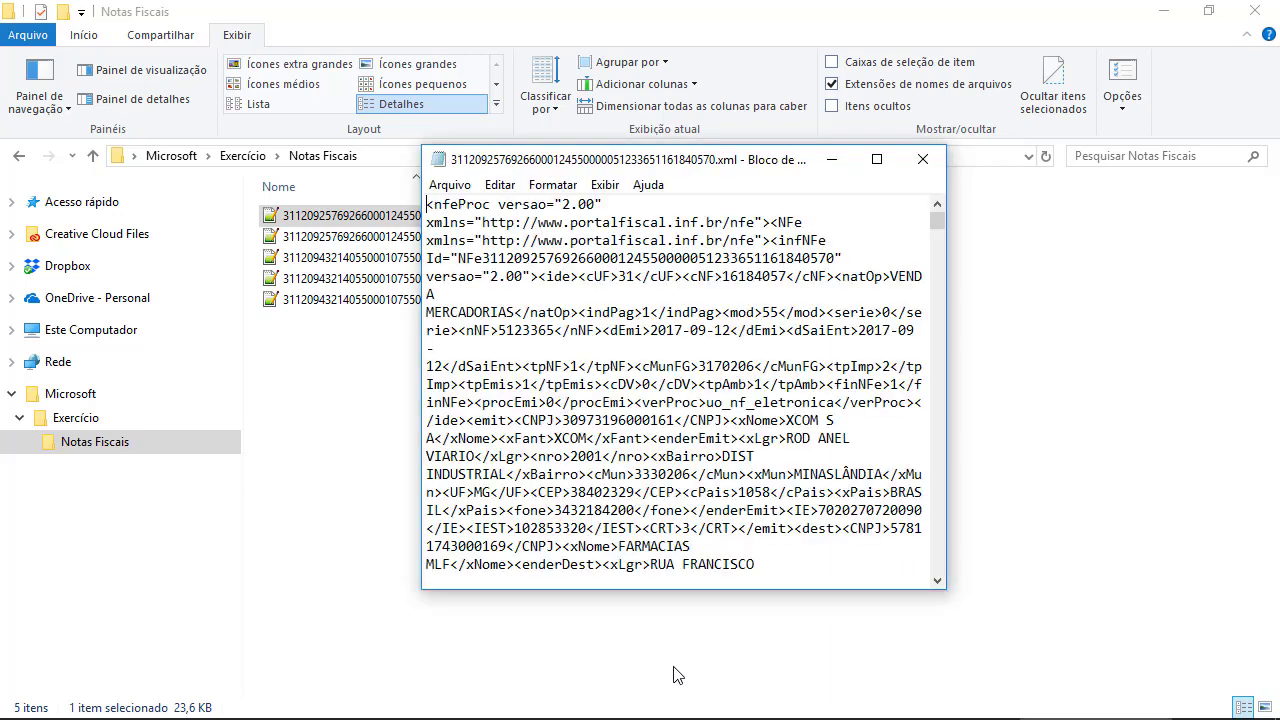
{"action": "left_click", "coordinate": [877, 159]}
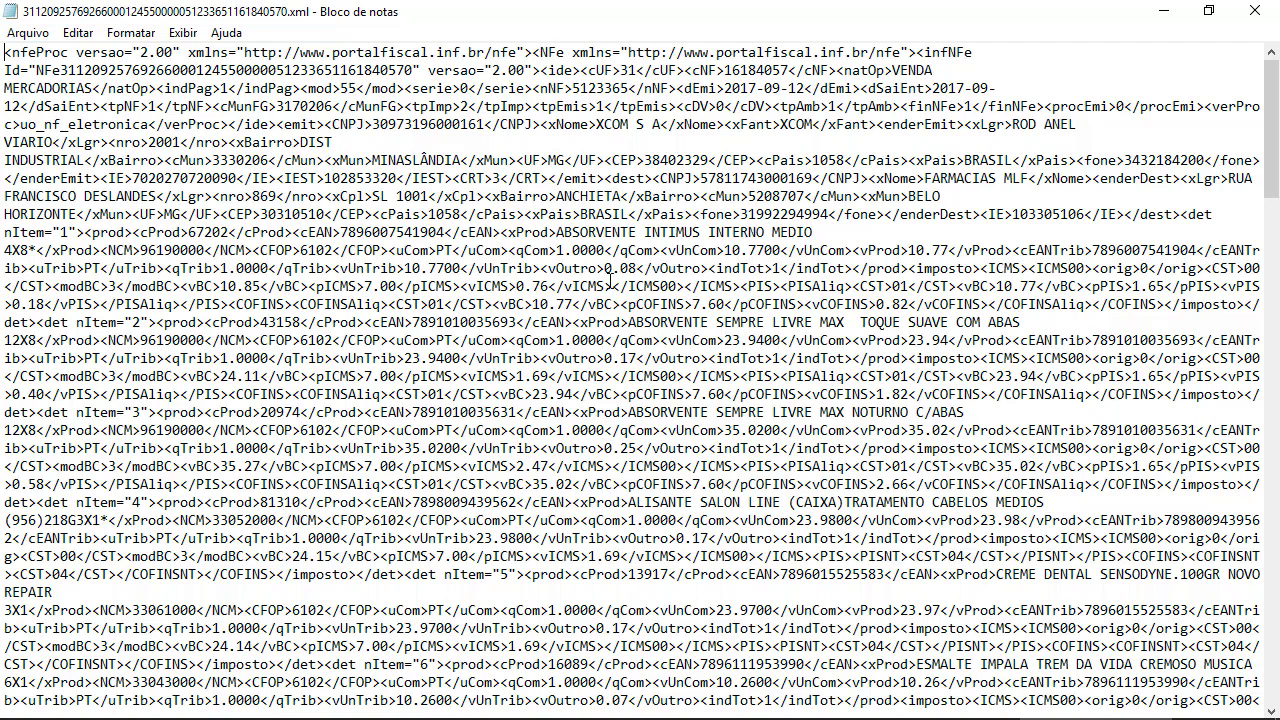
Look through the raw, unformatted XML of the invoice from beginning to end and back, and close the file.
{"action": "scroll", "coordinate": [610, 281], "scroll_direction": "down", "scroll_amount": 6}
{"action": "scroll", "coordinate": [610, 287], "scroll_direction": "down", "scroll_amount": 18}
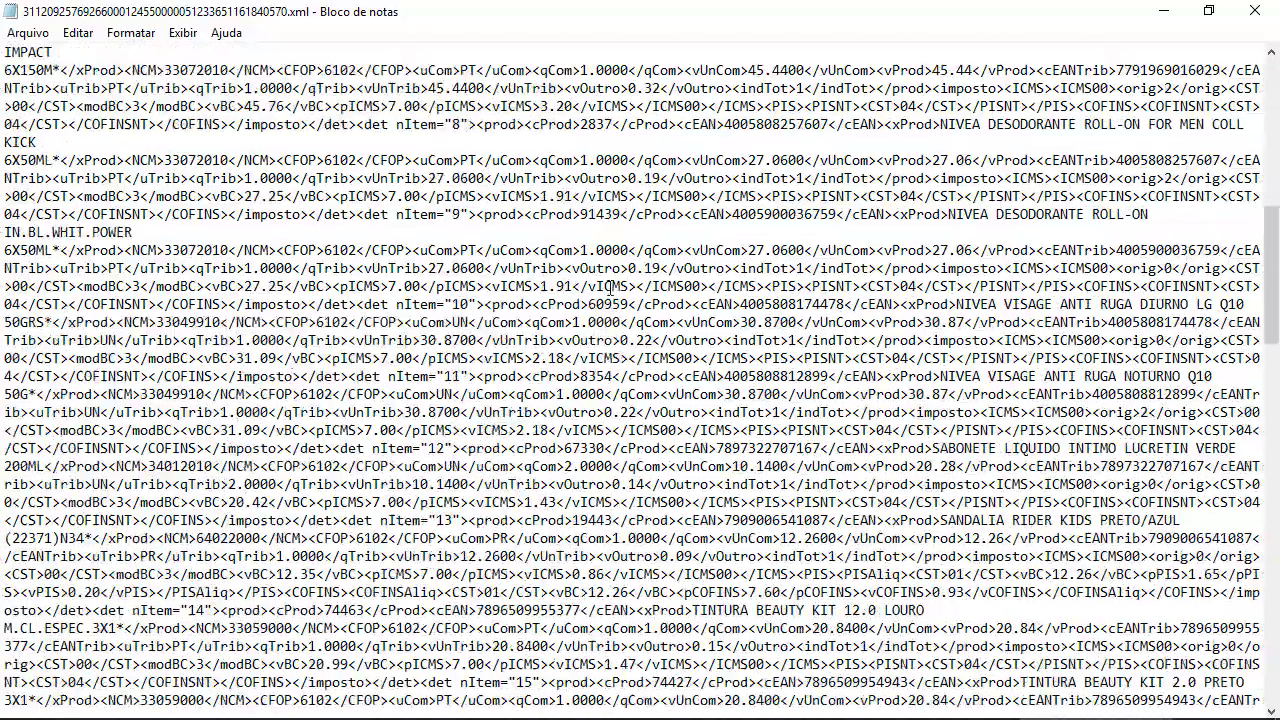
{"action": "scroll", "coordinate": [610, 287], "scroll_direction": "down", "scroll_amount": 16}
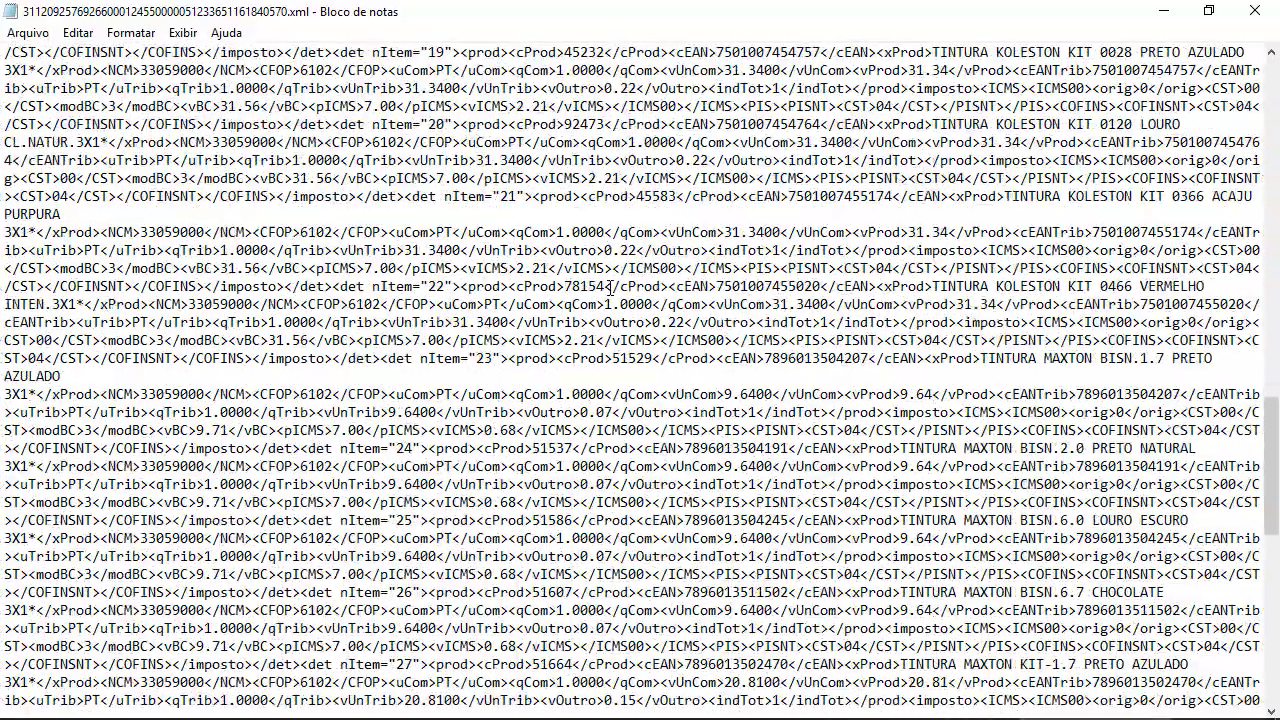
{"action": "scroll", "coordinate": [607, 296], "scroll_direction": "up", "scroll_amount": 9}
{"action": "scroll", "coordinate": [607, 296], "scroll_direction": "up", "scroll_amount": 9}
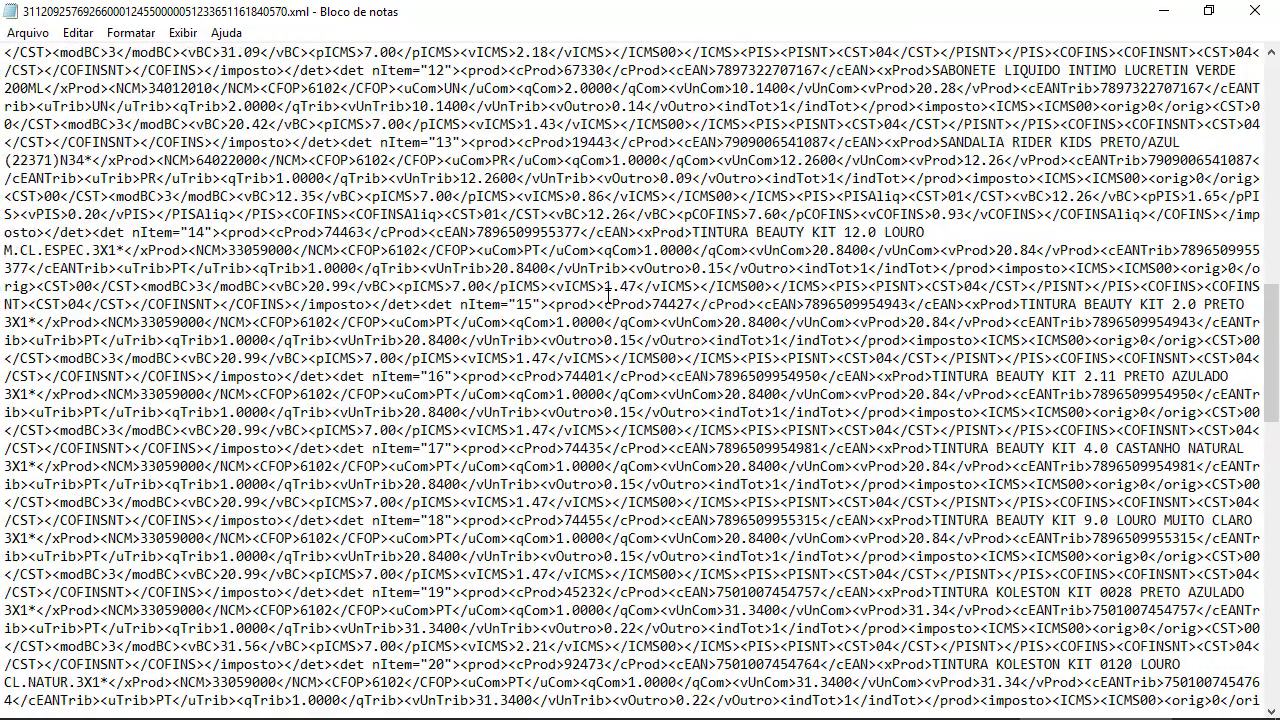
{"action": "scroll", "coordinate": [608, 297], "scroll_direction": "up", "scroll_amount": 9}
{"action": "scroll", "coordinate": [608, 305], "scroll_direction": "up", "scroll_amount": 12}
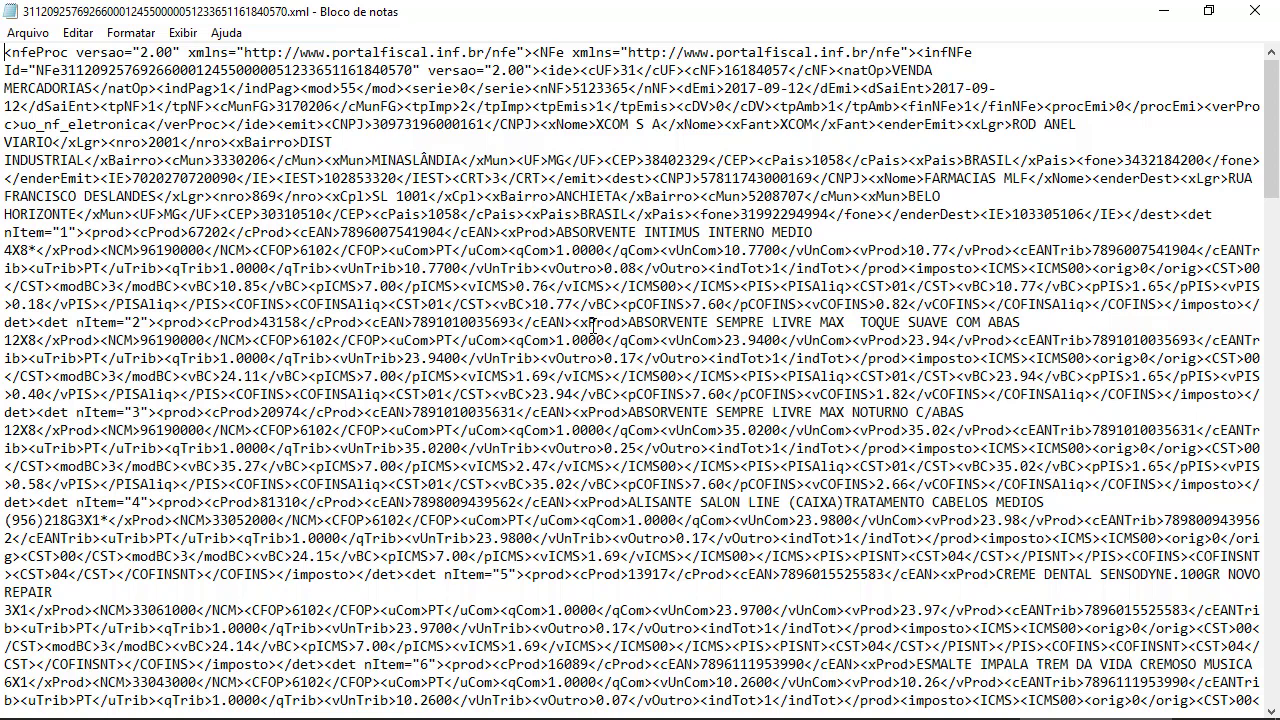
{"action": "left_click", "coordinate": [1255, 11]}
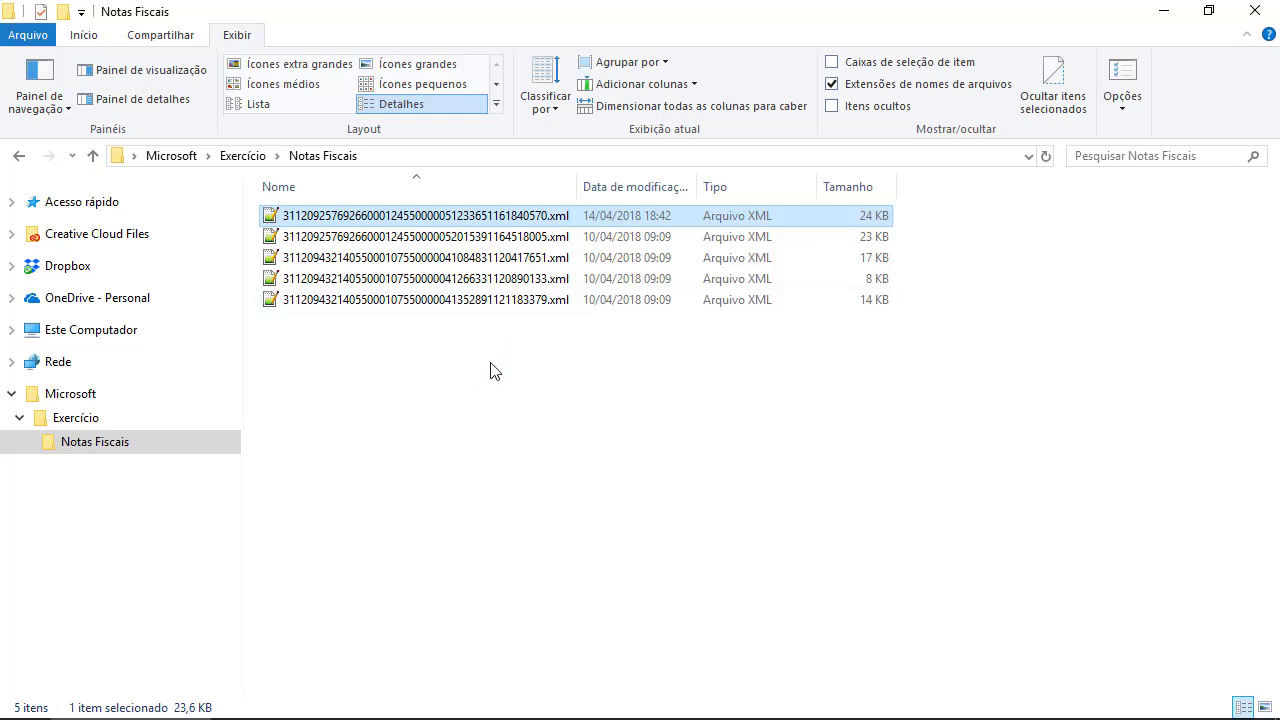
Switch to Chrome, check the address of the Code Beautify XML Viewer, and return to the Notas Fiscais folder.
{"action": "key", "text": "alt+Tab"}
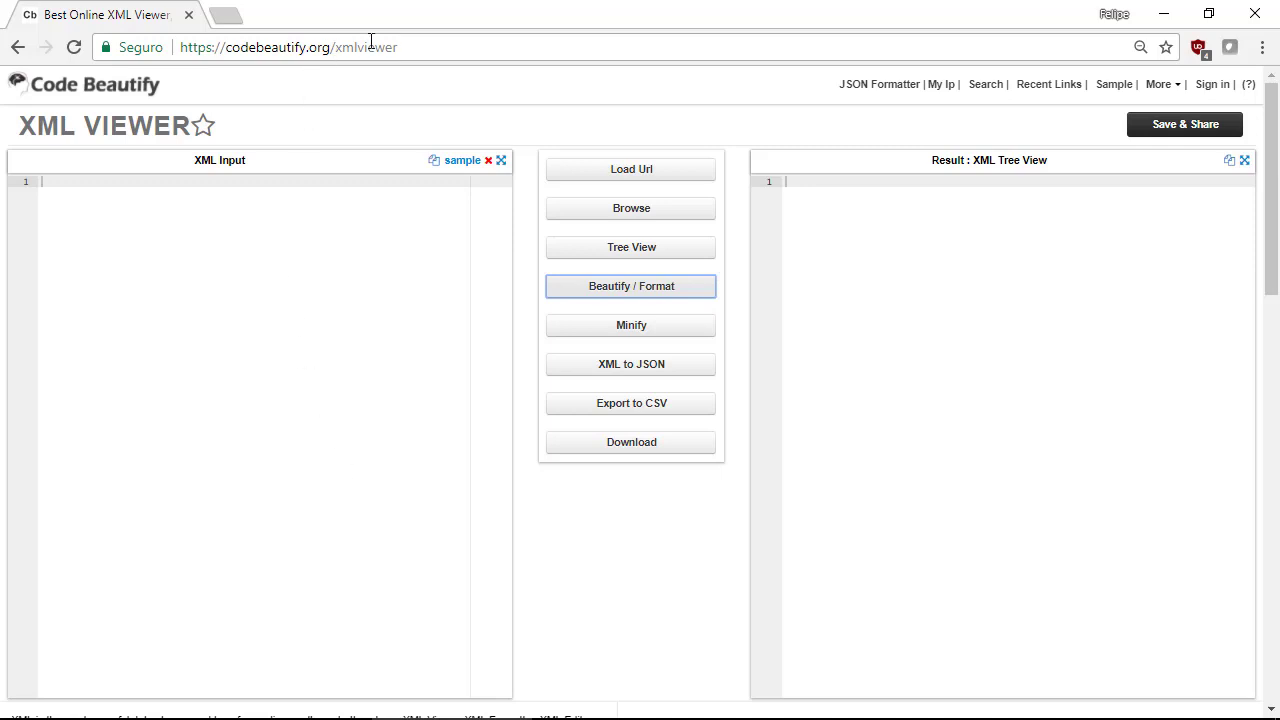
{"action": "left_click", "coordinate": [430, 41]}
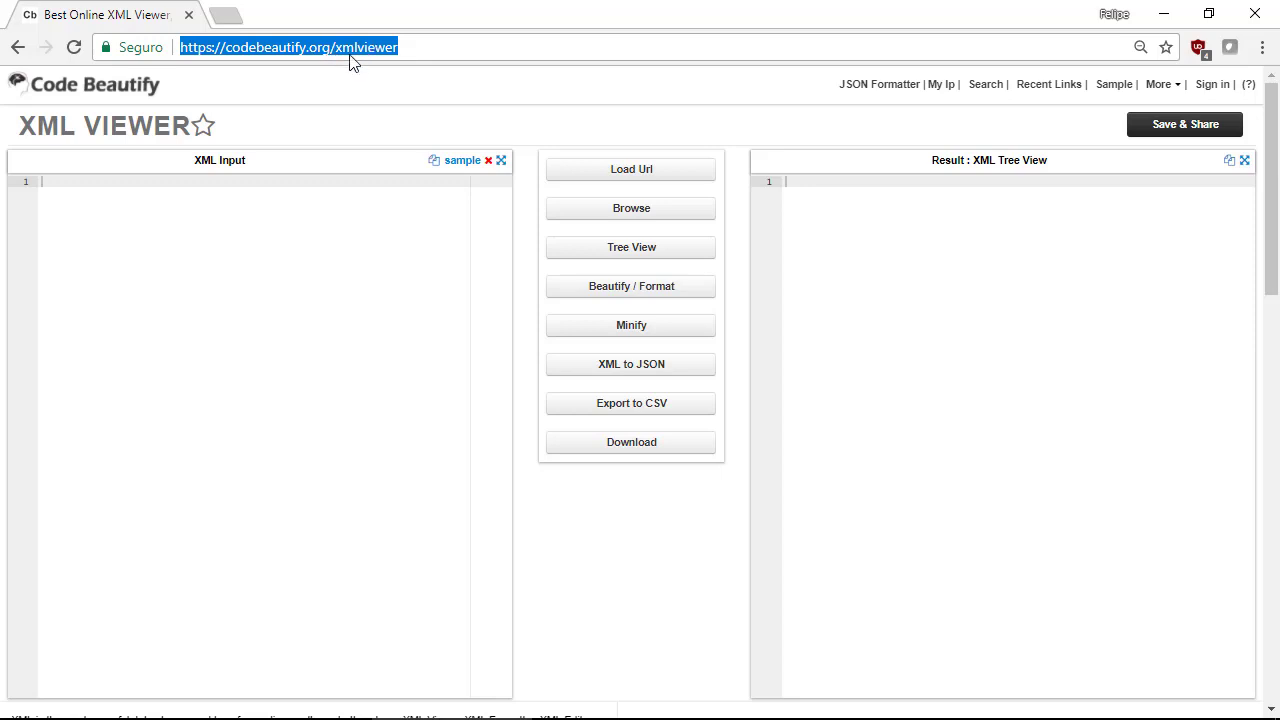
{"action": "left_click", "coordinate": [409, 48]}
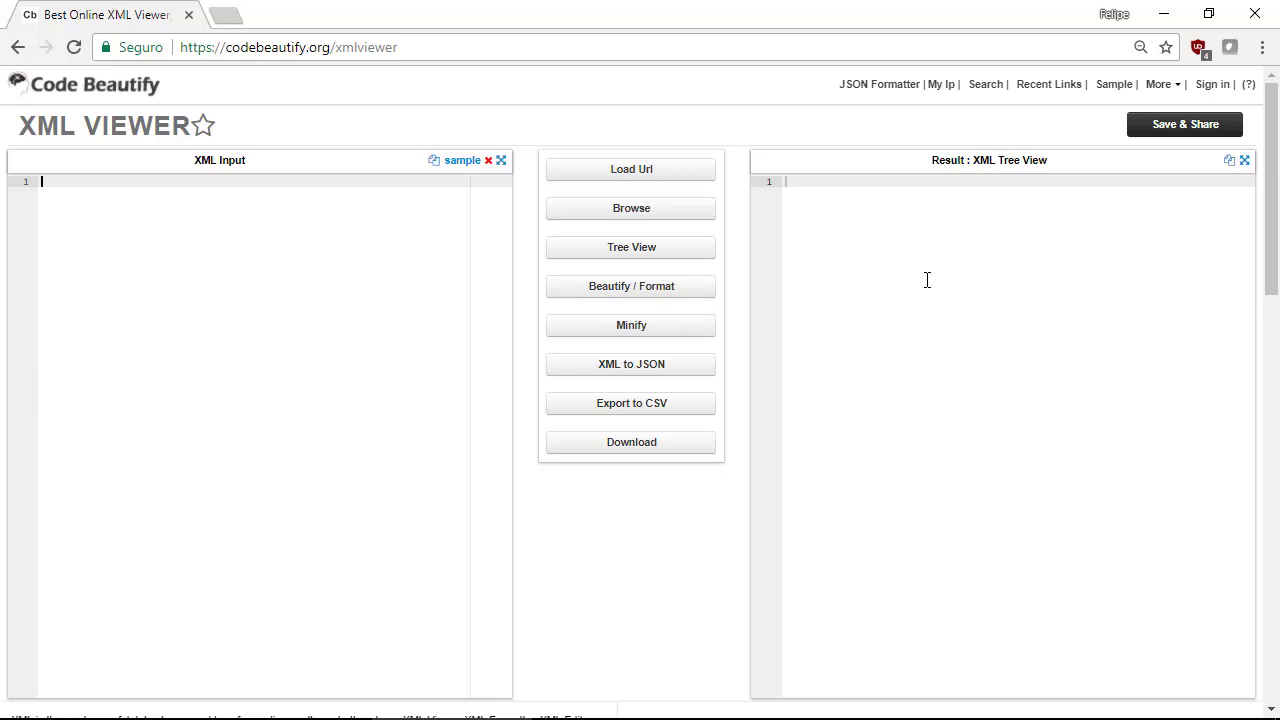
{"action": "left_click", "coordinate": [1164, 15]}
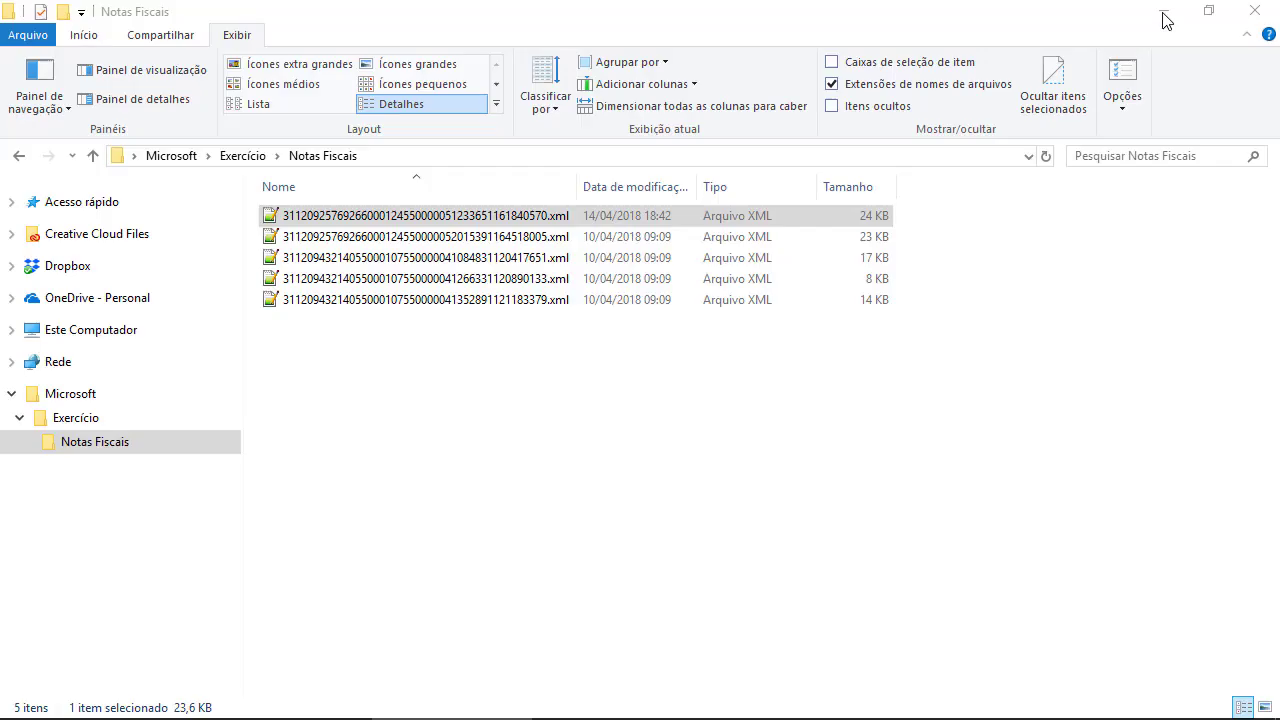
Open the first XML invoice in Notepad++ and copy its whole single line of code.
{"action": "double_click", "coordinate": [416, 220]}
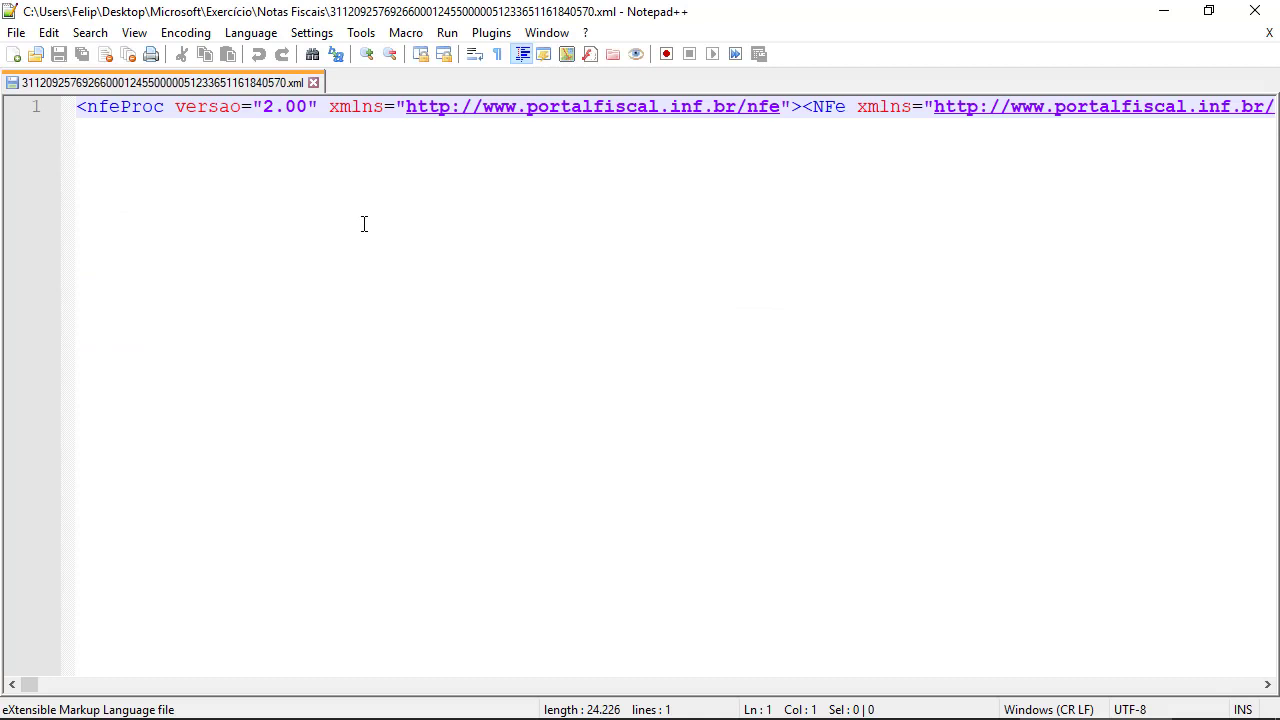
{"action": "key", "text": "Right"}
{"action": "key", "text": "Right"}
{"action": "key", "text": "Right"}
{"action": "key", "text": "Right"}
{"action": "key", "text": "Left"}
{"action": "key", "text": "Left"}
{"action": "key", "text": "shift+End"}
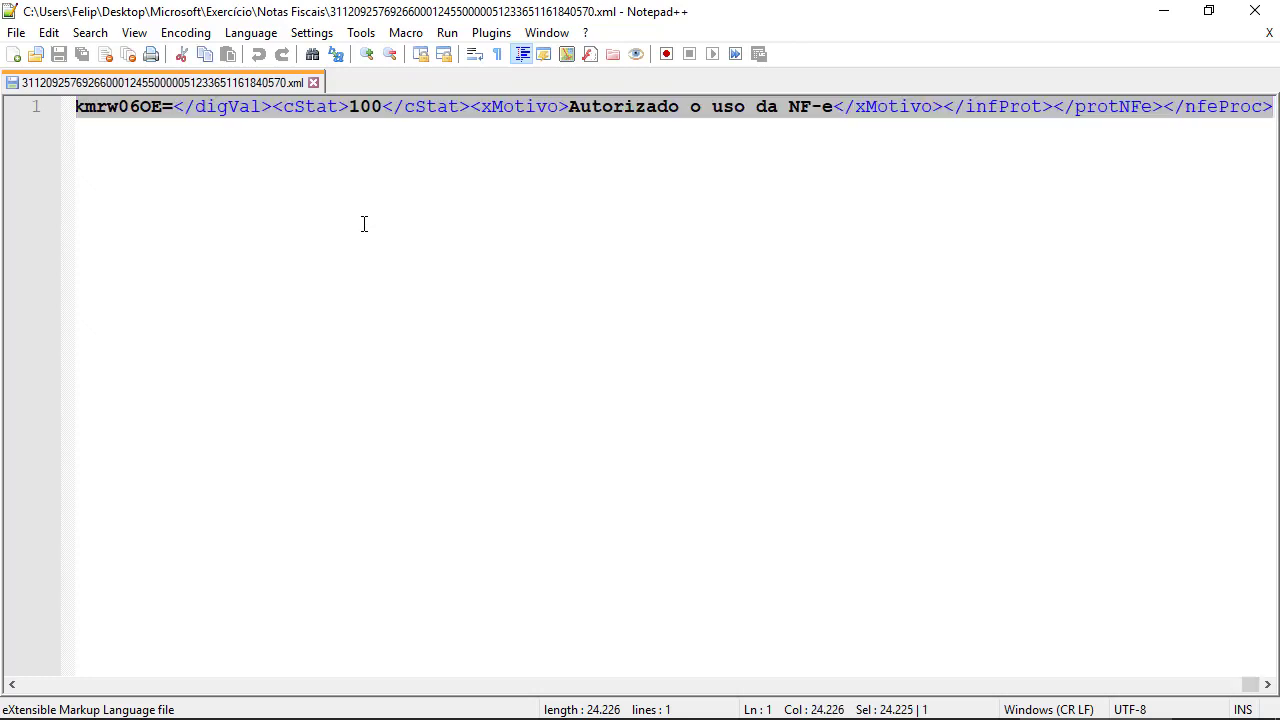
{"action": "right_click", "coordinate": [434, 114]}
{"action": "left_click", "coordinate": [470, 148]}
Switch to the Code Beautify page in Chrome and paste the copied invoice code as the XML input.
{"action": "key", "text": "alt+Tab"}
{"action": "key", "text": "alt+Tab"}
{"action": "key", "text": "Tab"}
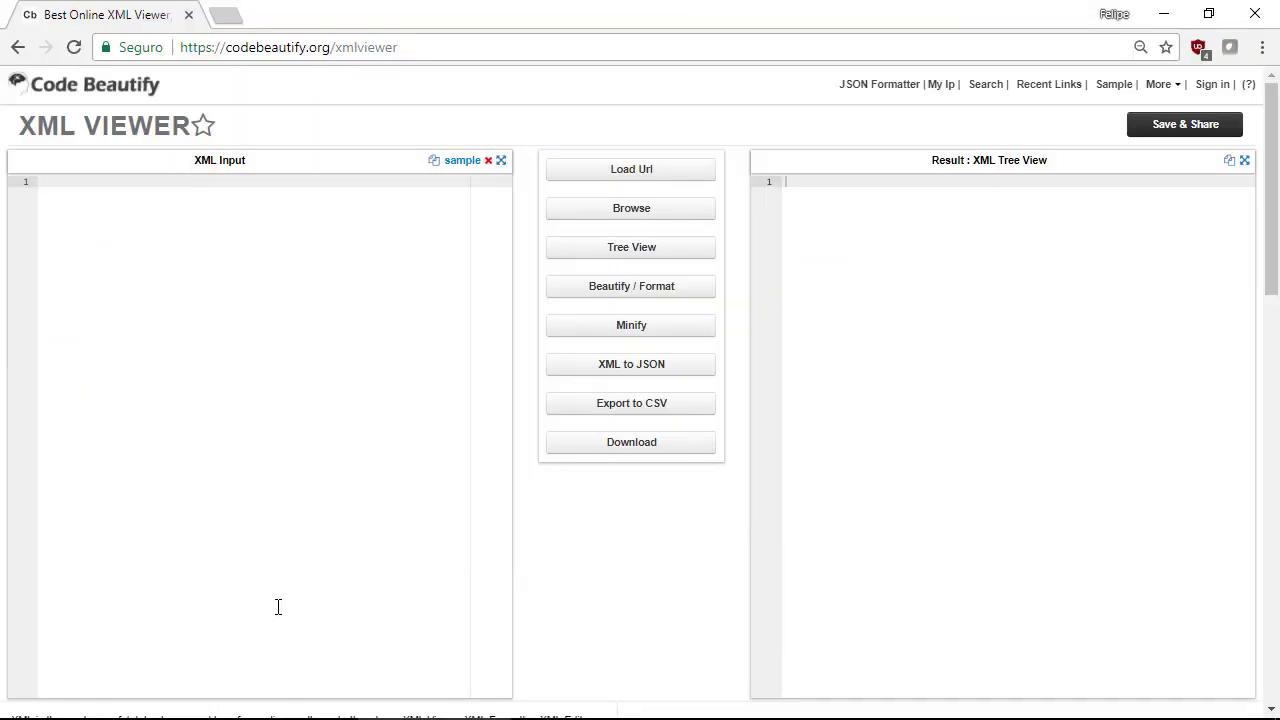
{"action": "key", "text": "ctrl+v"}
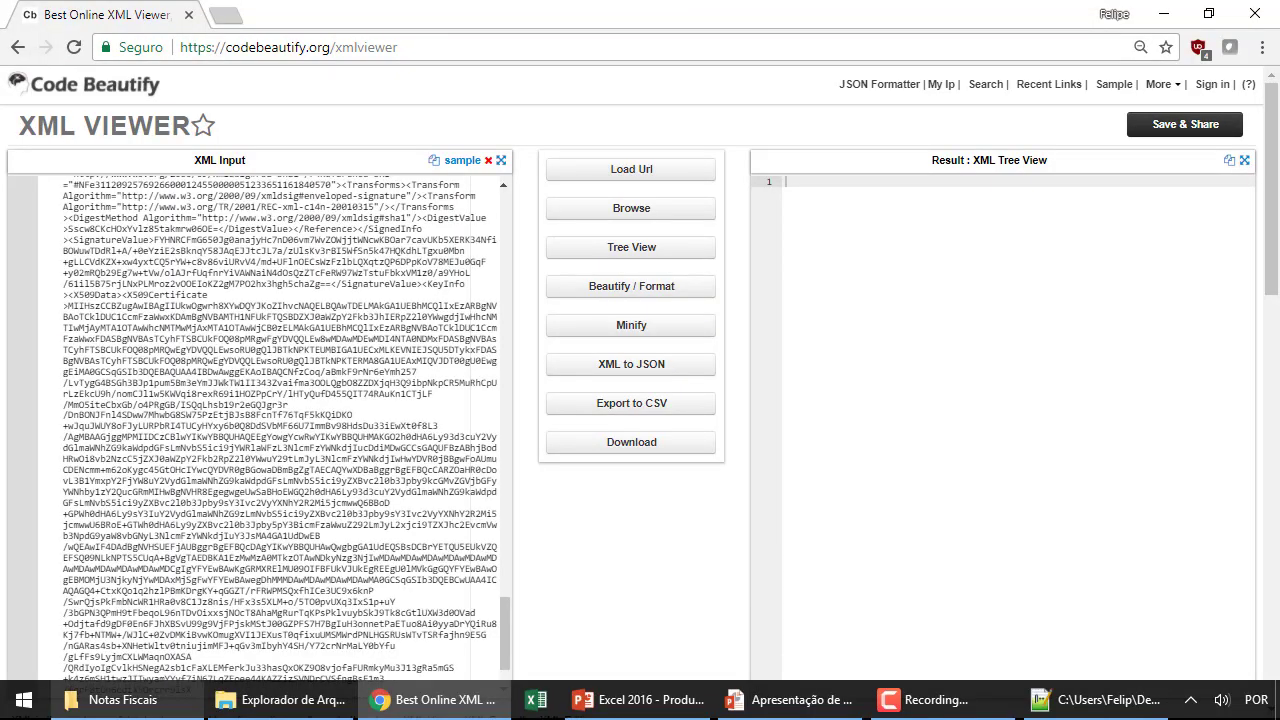
{"action": "scroll", "coordinate": [180, 500], "scroll_direction": "down", "scroll_amount": 15}
{"action": "scroll", "coordinate": [197, 437], "scroll_direction": "up", "scroll_amount": 20}
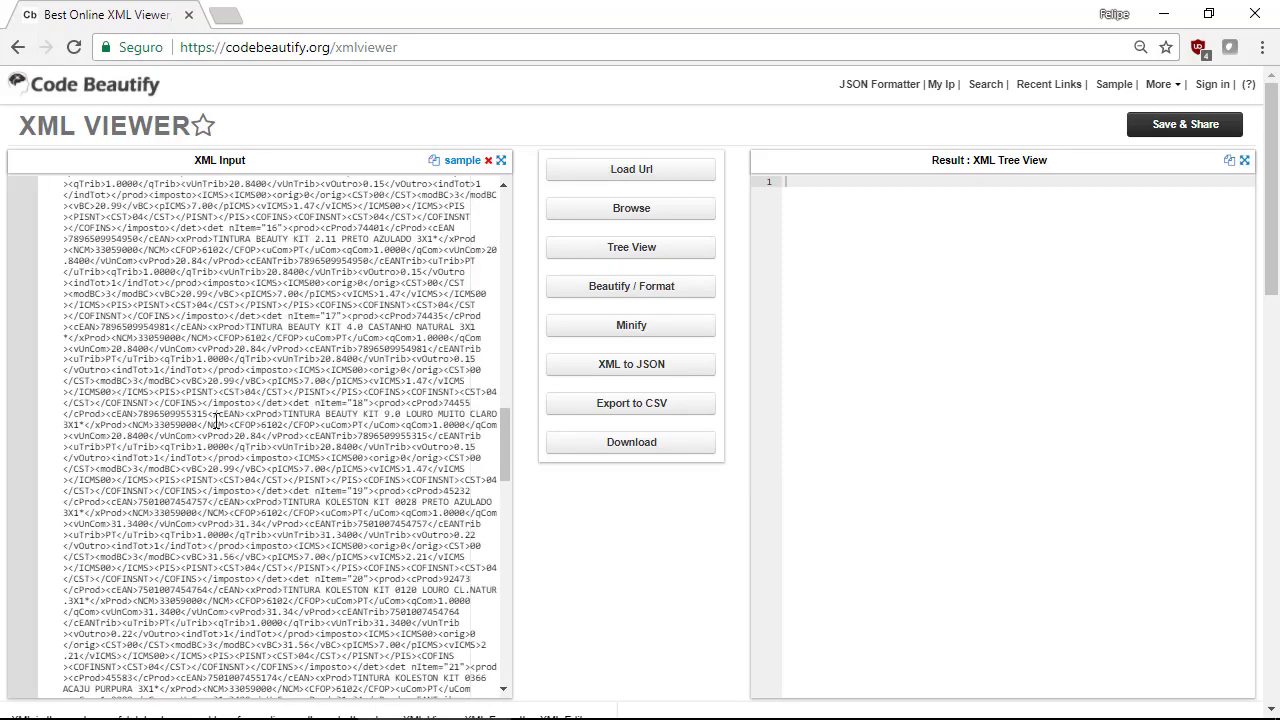
{"action": "scroll", "coordinate": [249, 400], "scroll_direction": "up", "scroll_amount": 3}
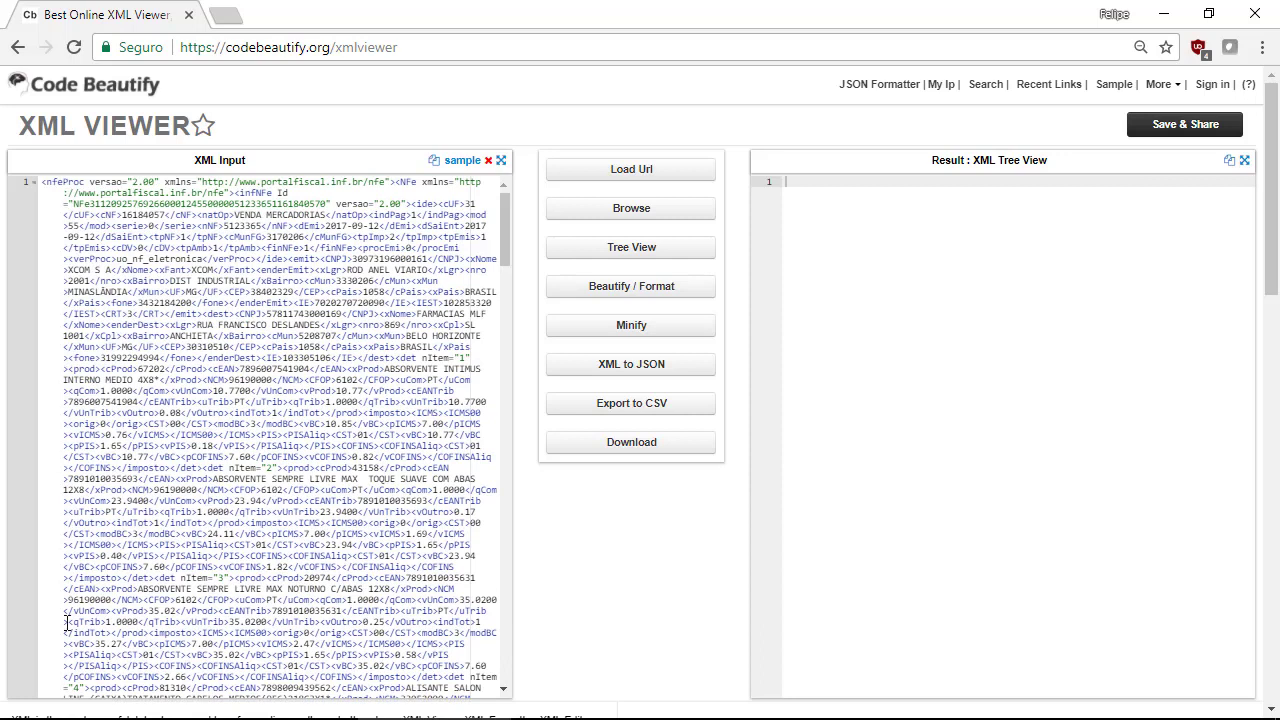
Beautify the pasted XML and compare the formatted result with the raw input.
{"action": "left_click", "coordinate": [677, 292]}
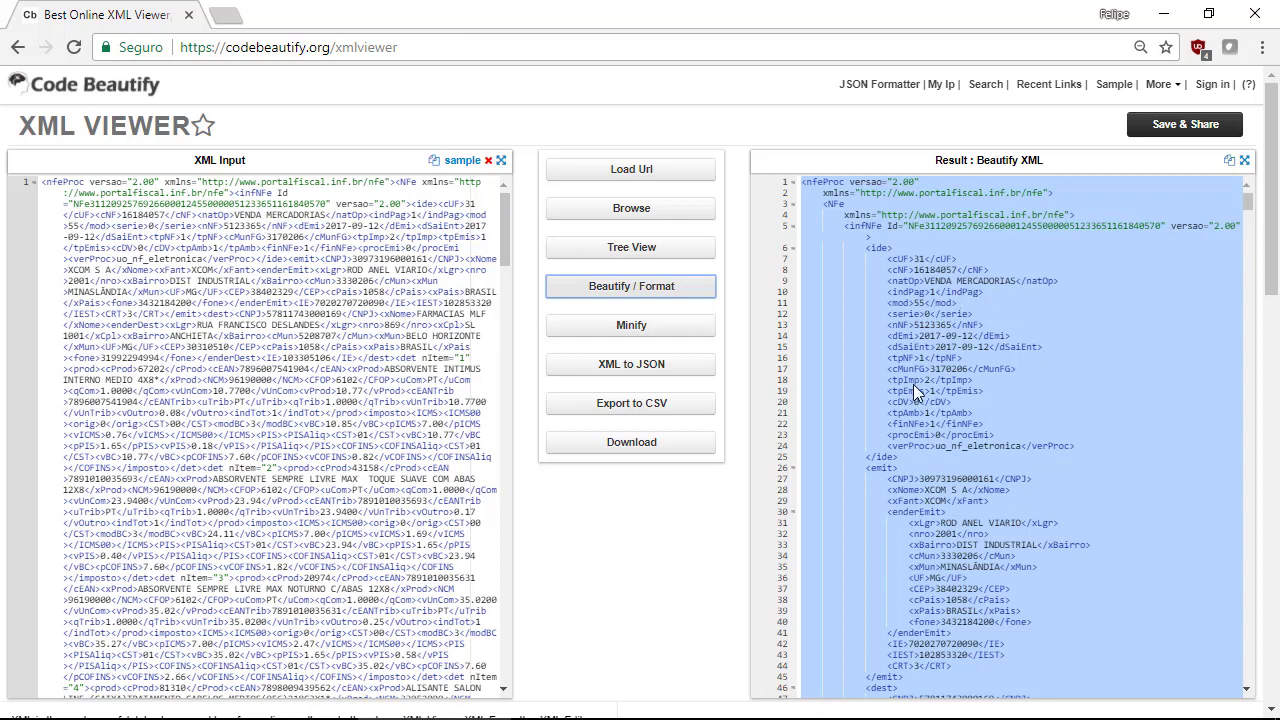
{"action": "left_click", "coordinate": [937, 370]}
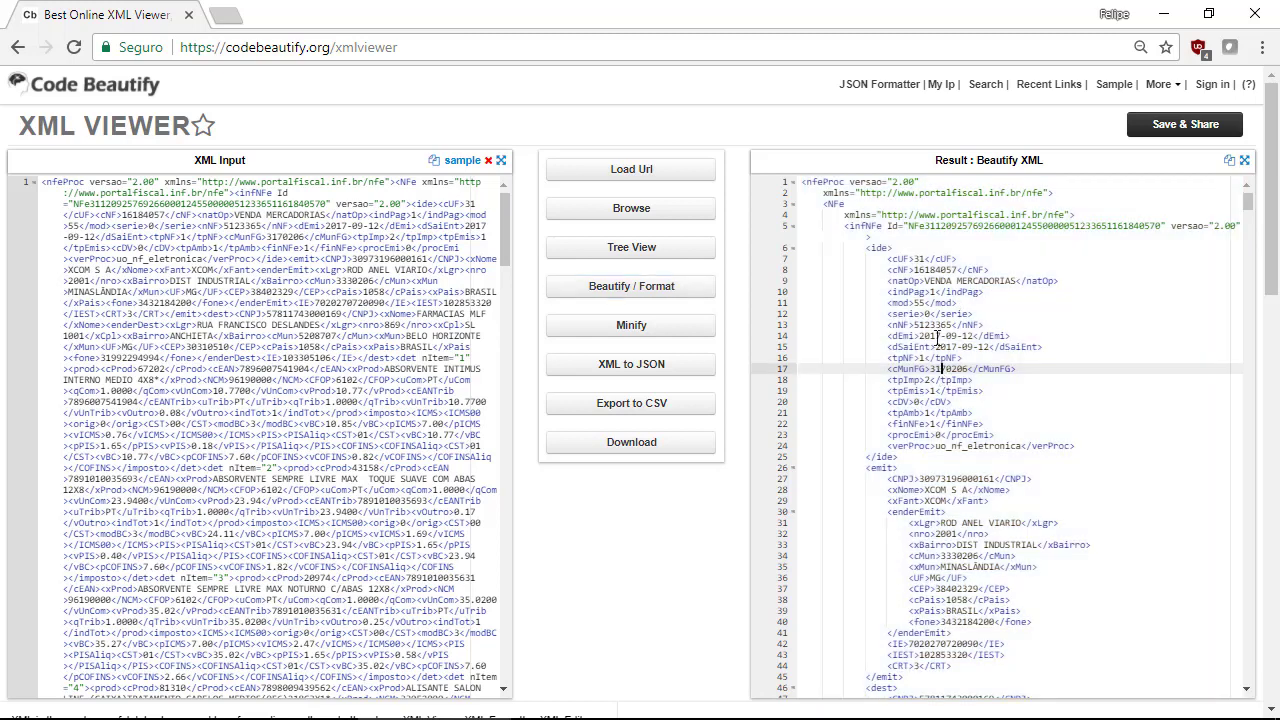
{"action": "left_click", "coordinate": [294, 357]}
{"action": "left_click", "coordinate": [257, 201]}
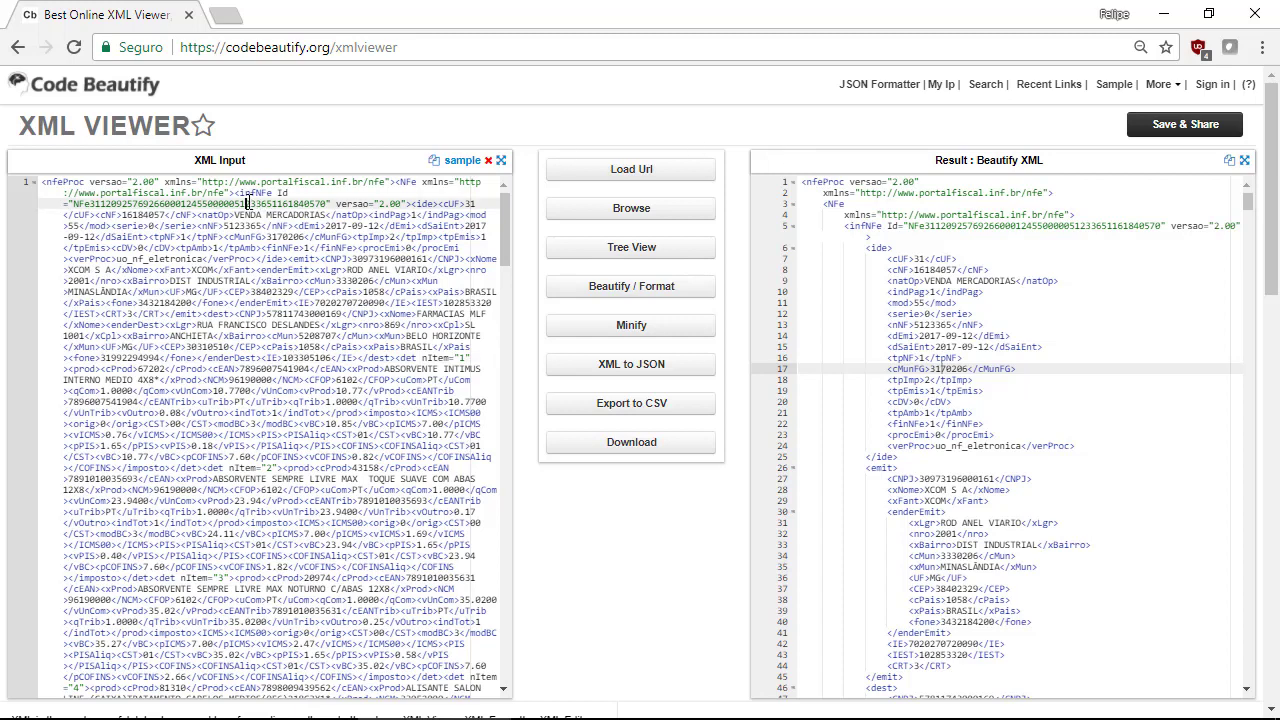
{"action": "left_click", "coordinate": [225, 182]}
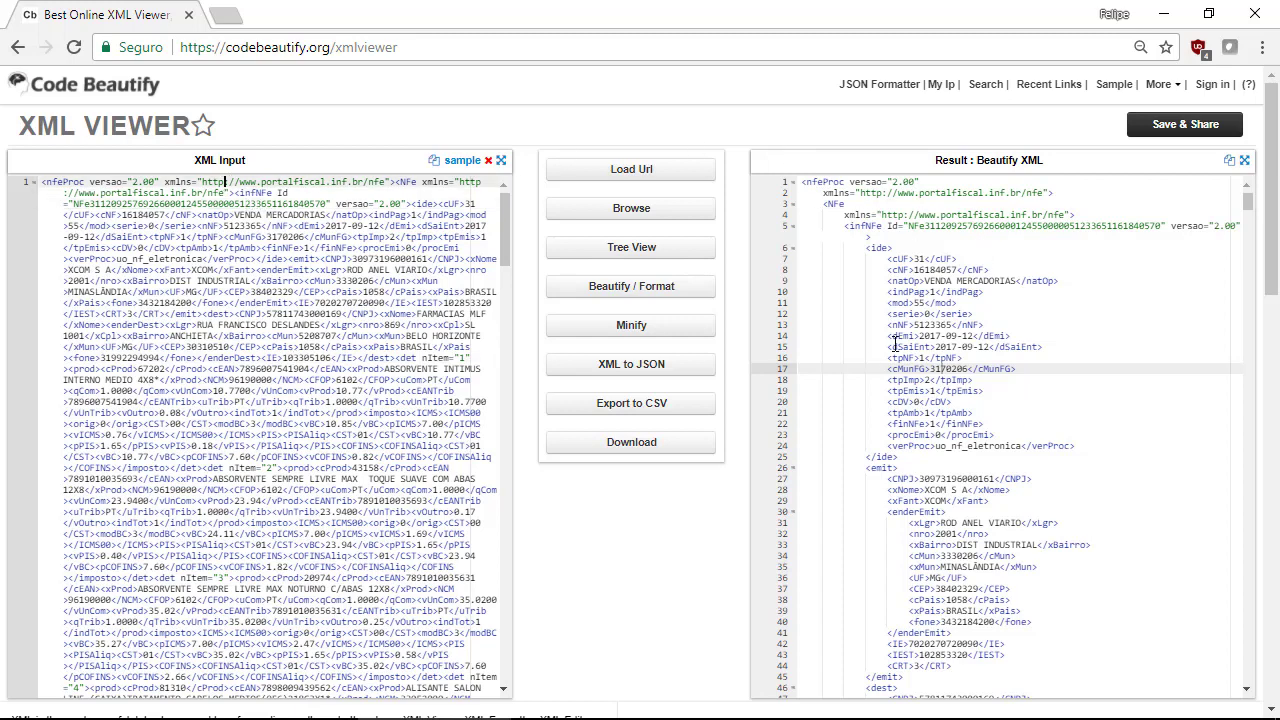
{"action": "left_click", "coordinate": [937, 181]}
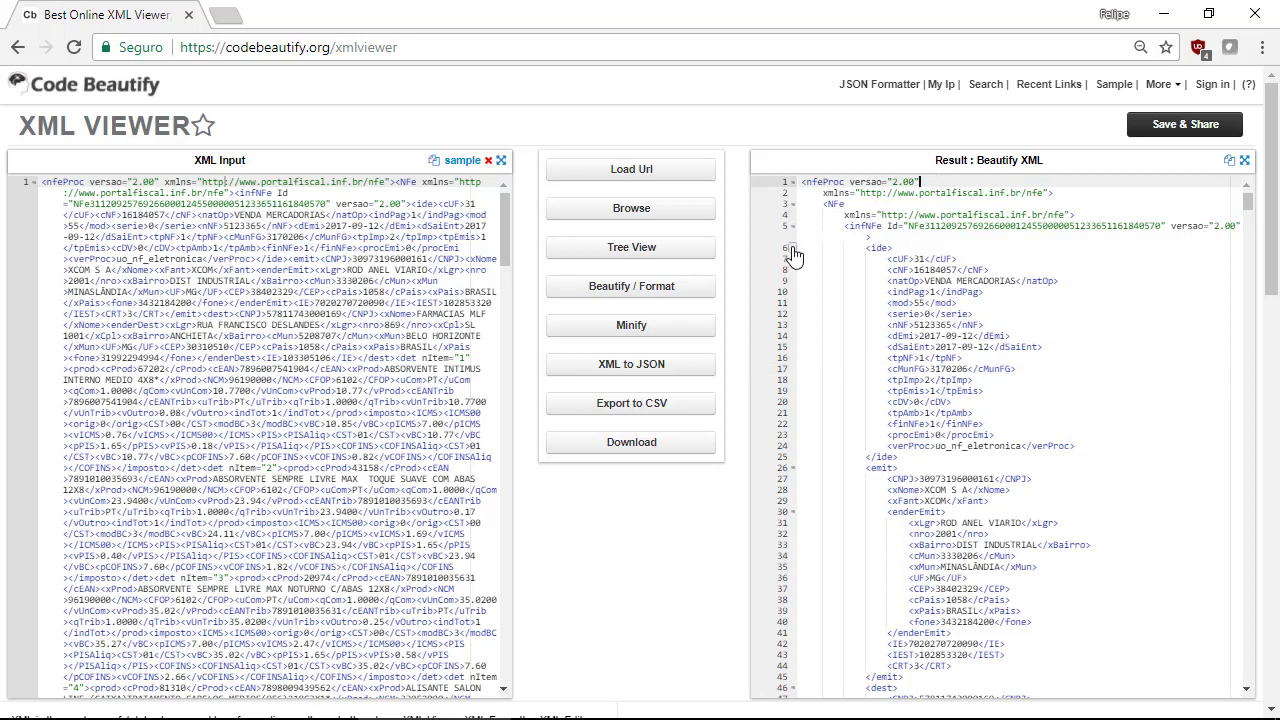
Collapse the ide block in the formatted XML, and fold and unfold the infNFe, NFe and emit blocks.
{"action": "key", "text": "ctrl+plus"}
{"action": "key", "text": "ctrl+plus"}
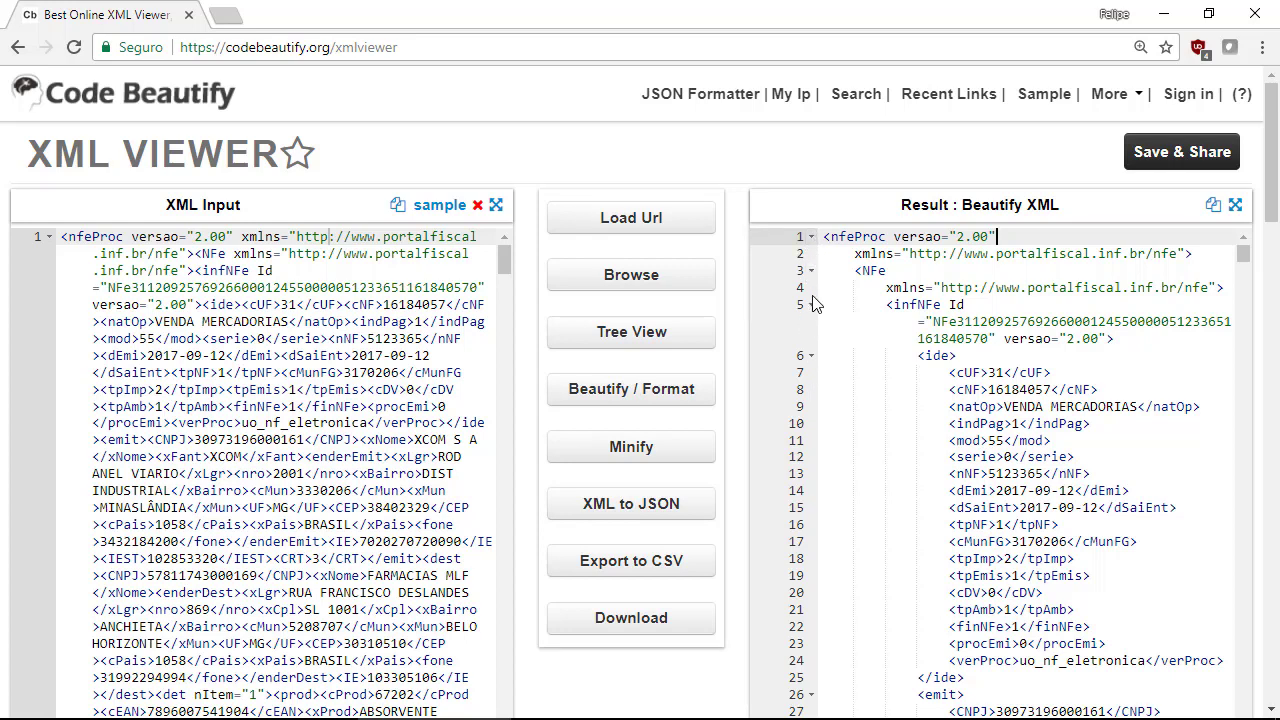
{"action": "left_click", "coordinate": [811, 356]}
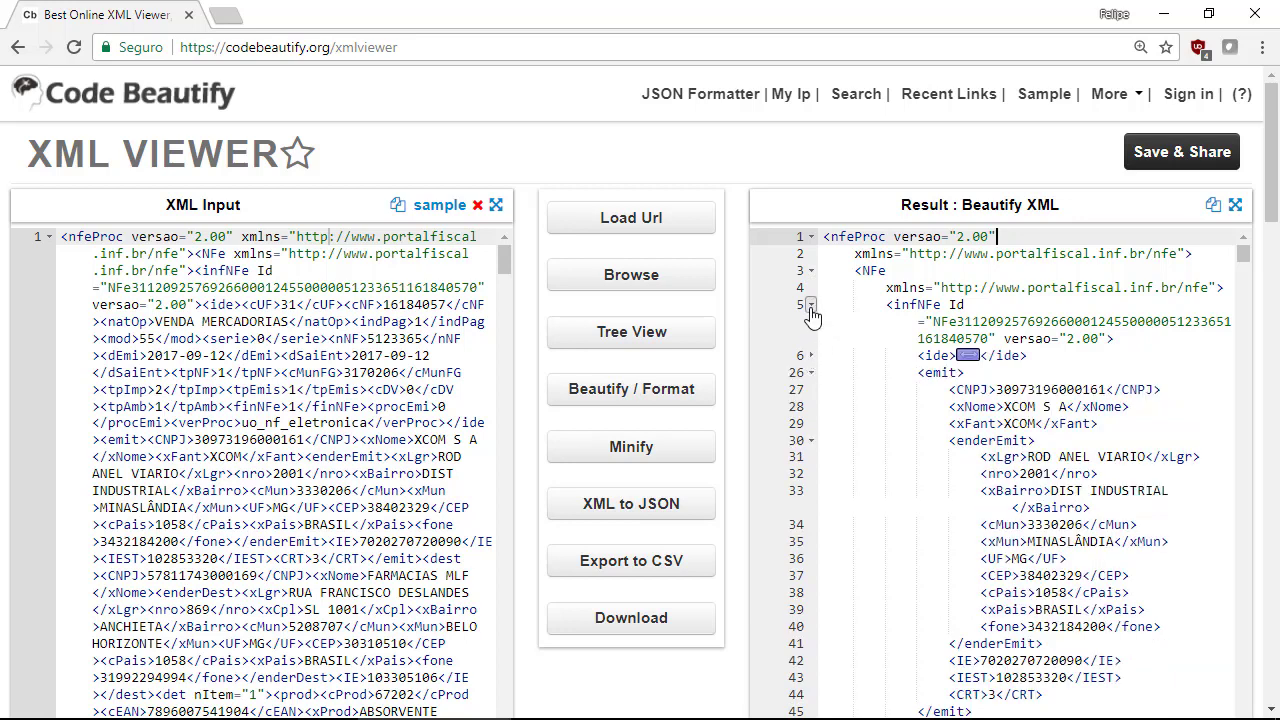
{"action": "left_click", "coordinate": [811, 305]}
{"action": "left_click", "coordinate": [810, 305]}
{"action": "left_click", "coordinate": [811, 272]}
{"action": "left_click", "coordinate": [811, 271]}
{"action": "left_click", "coordinate": [811, 372]}
{"action": "left_click", "coordinate": [811, 372]}
Highlight the opening emit tag in the formatted XML and collapse the emit block.
{"action": "scroll", "coordinate": [904, 432], "scroll_direction": "down", "scroll_amount": 1}
{"action": "scroll", "coordinate": [904, 432], "scroll_direction": "up", "scroll_amount": 1}
{"action": "scroll", "coordinate": [900, 413], "scroll_direction": "down", "scroll_amount": 1}
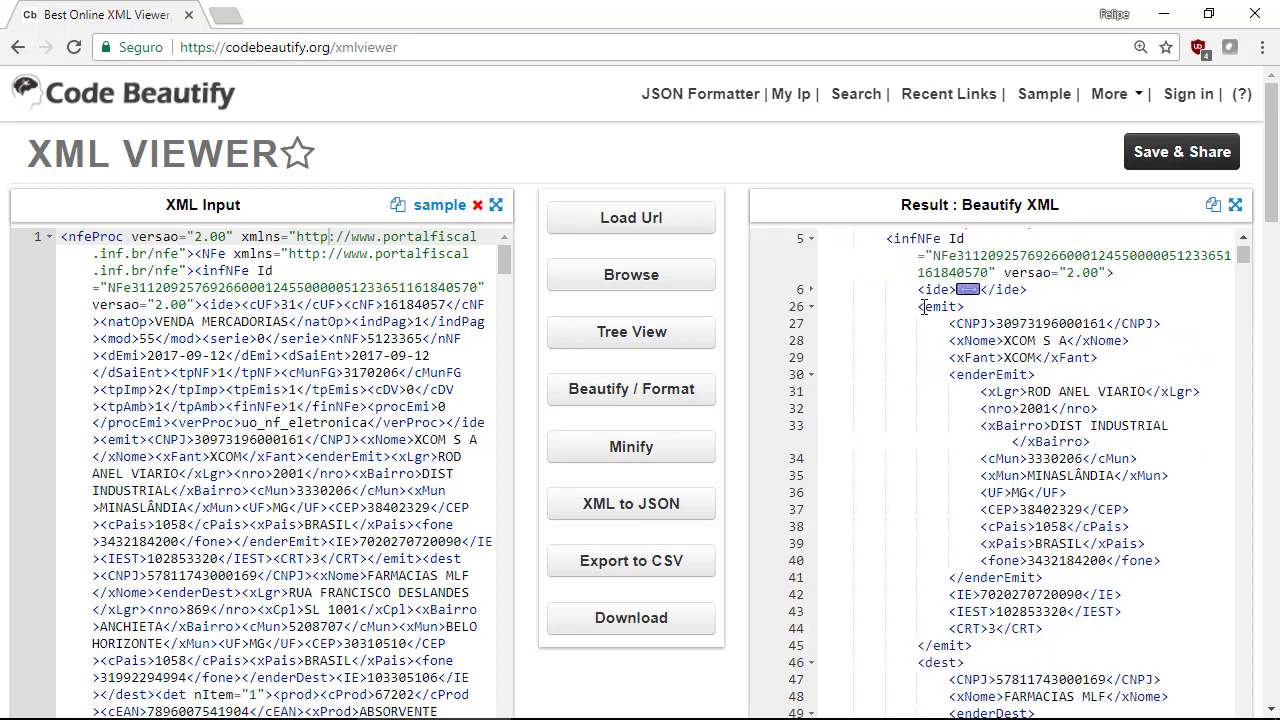
{"action": "left_click_drag", "start_coordinate": [918, 307], "coordinate": [966, 307]}
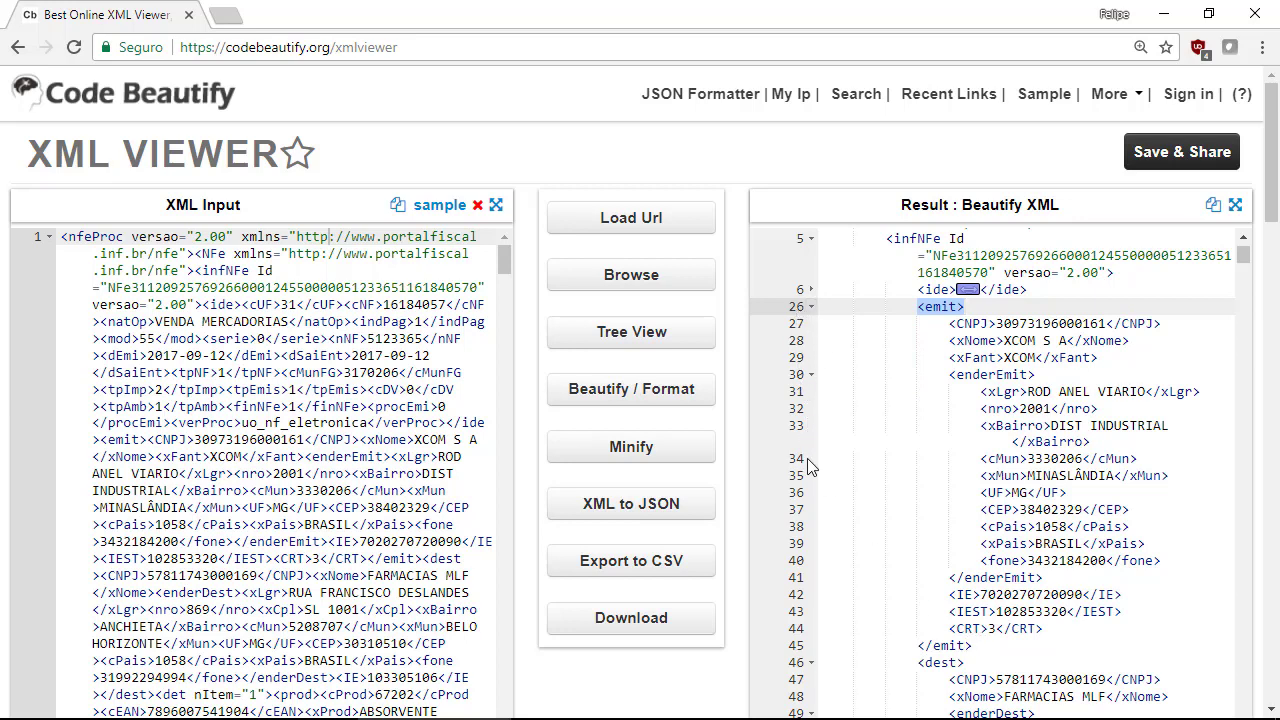
{"action": "left_click", "coordinate": [812, 308]}
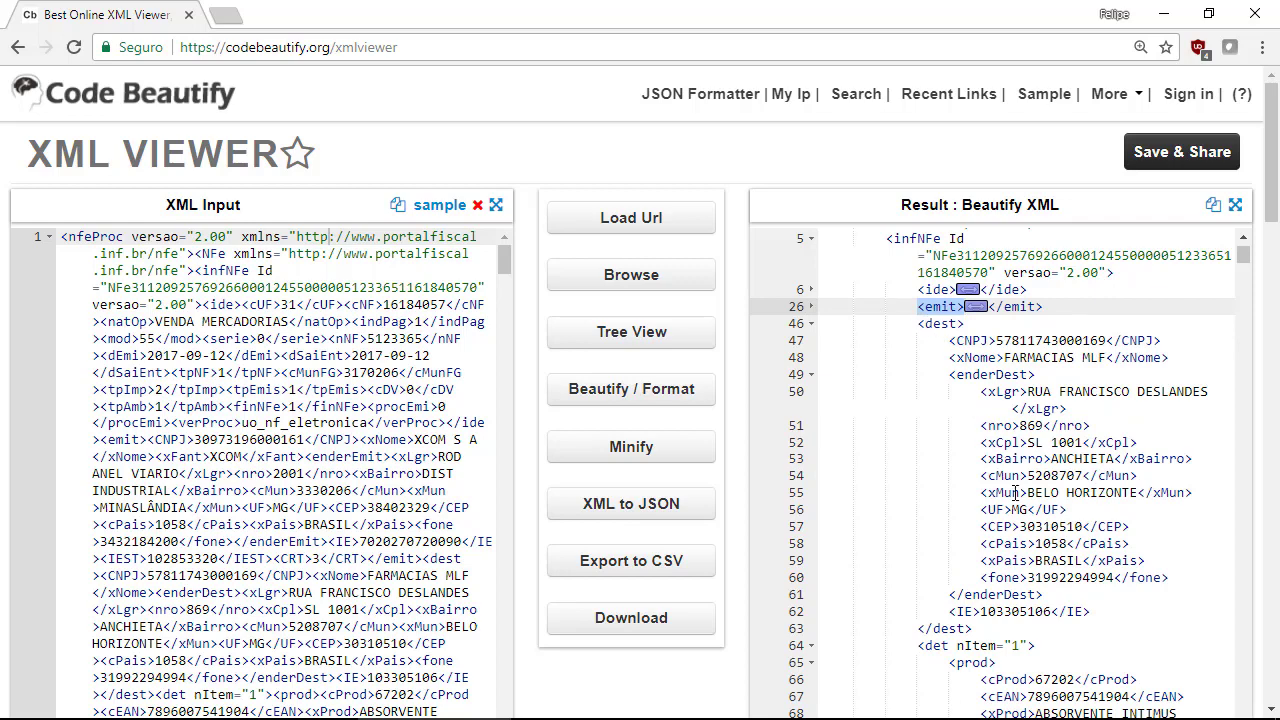
Look over the dest and det blocks of the formatted invoice and check the XML viewer's web address again.
{"action": "scroll", "coordinate": [1016, 493], "scroll_direction": "down", "scroll_amount": 5}
{"action": "scroll", "coordinate": [1016, 493], "scroll_direction": "up", "scroll_amount": 5}
{"action": "scroll", "coordinate": [1016, 493], "scroll_direction": "up", "scroll_amount": 3}
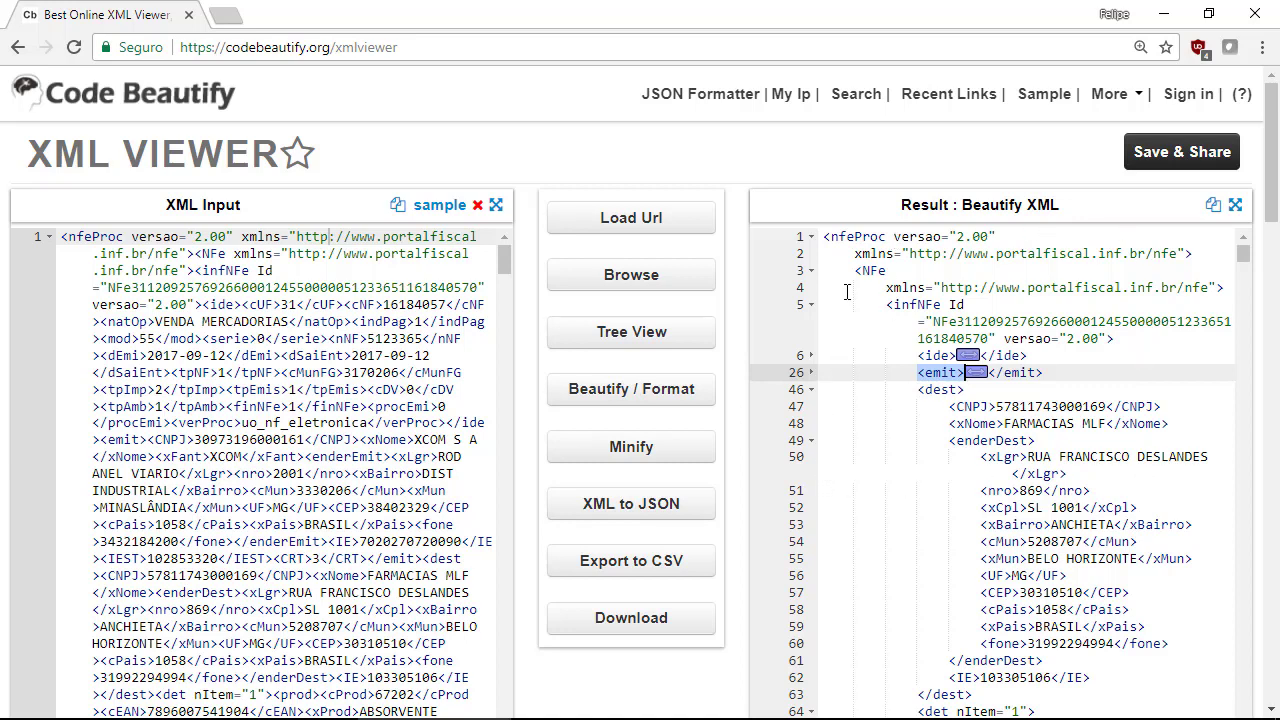
{"action": "left_click", "coordinate": [430, 52]}
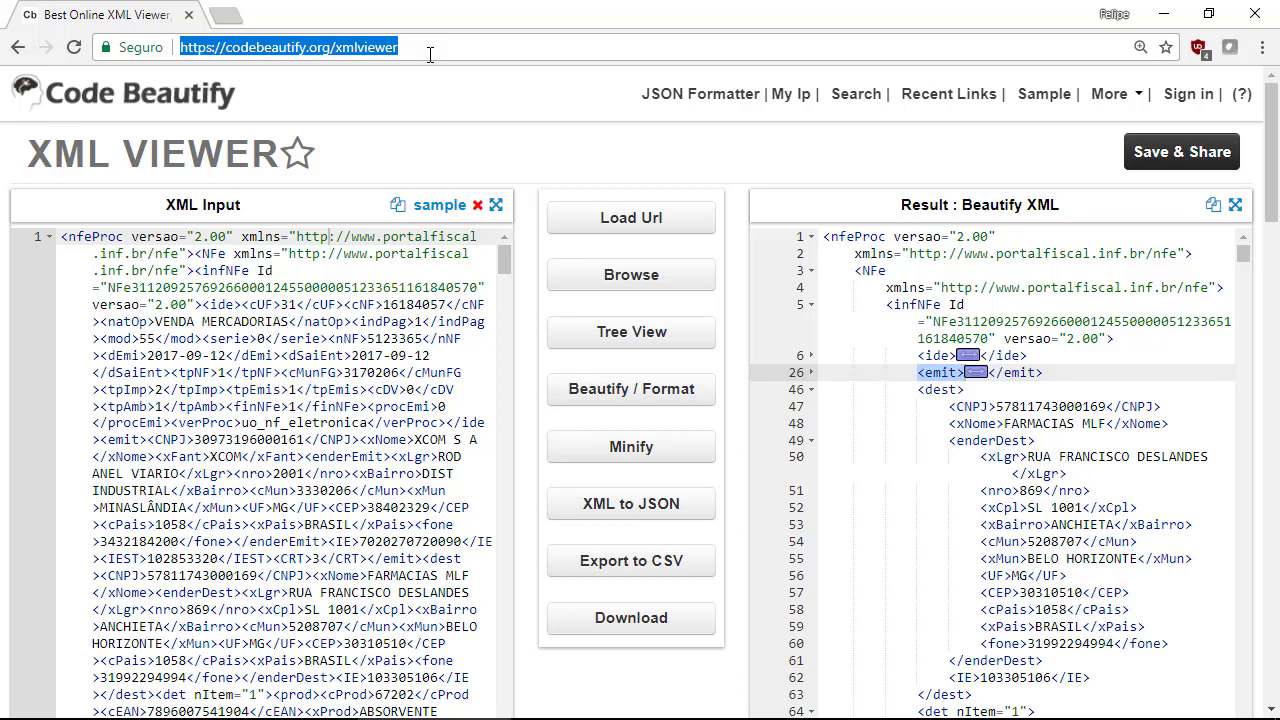
{"action": "left_click", "coordinate": [1028, 322]}
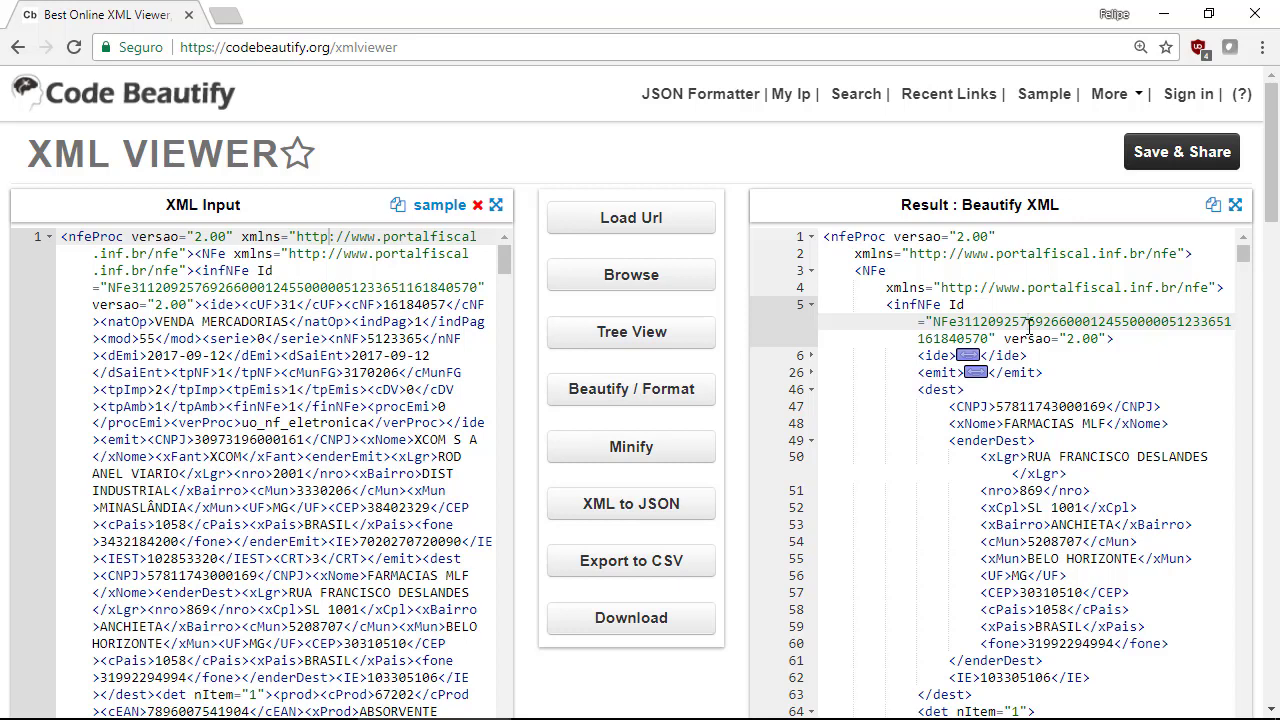
Leave the browser and search the computer's installed apps for "note".
{"action": "left_click", "coordinate": [1161, 16]}
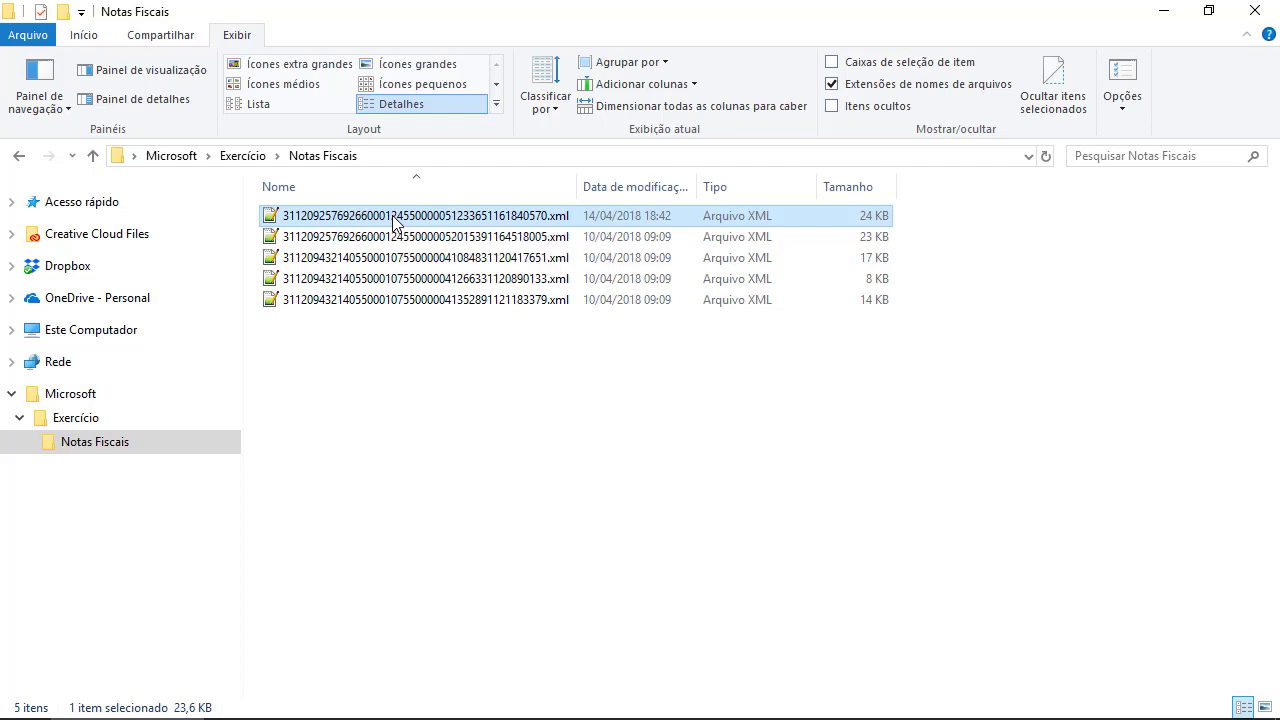
{"action": "key", "text": "super"}
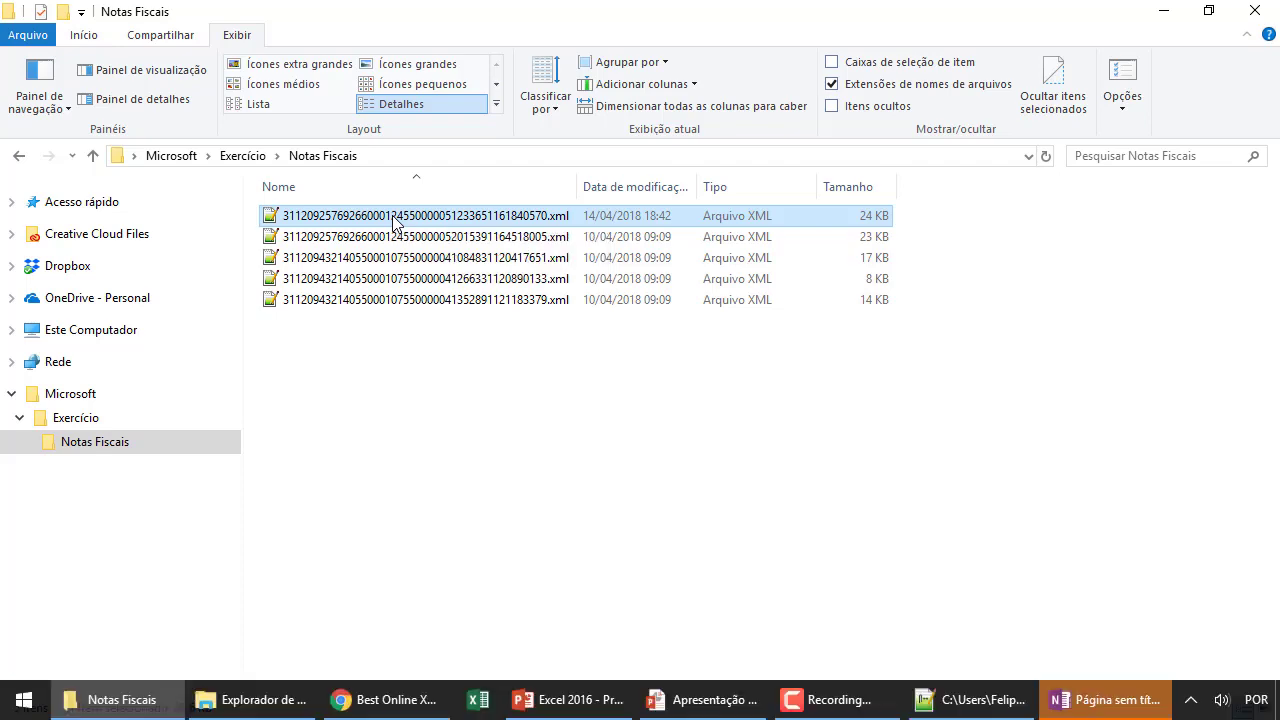
{"action": "type", "text": "note"}
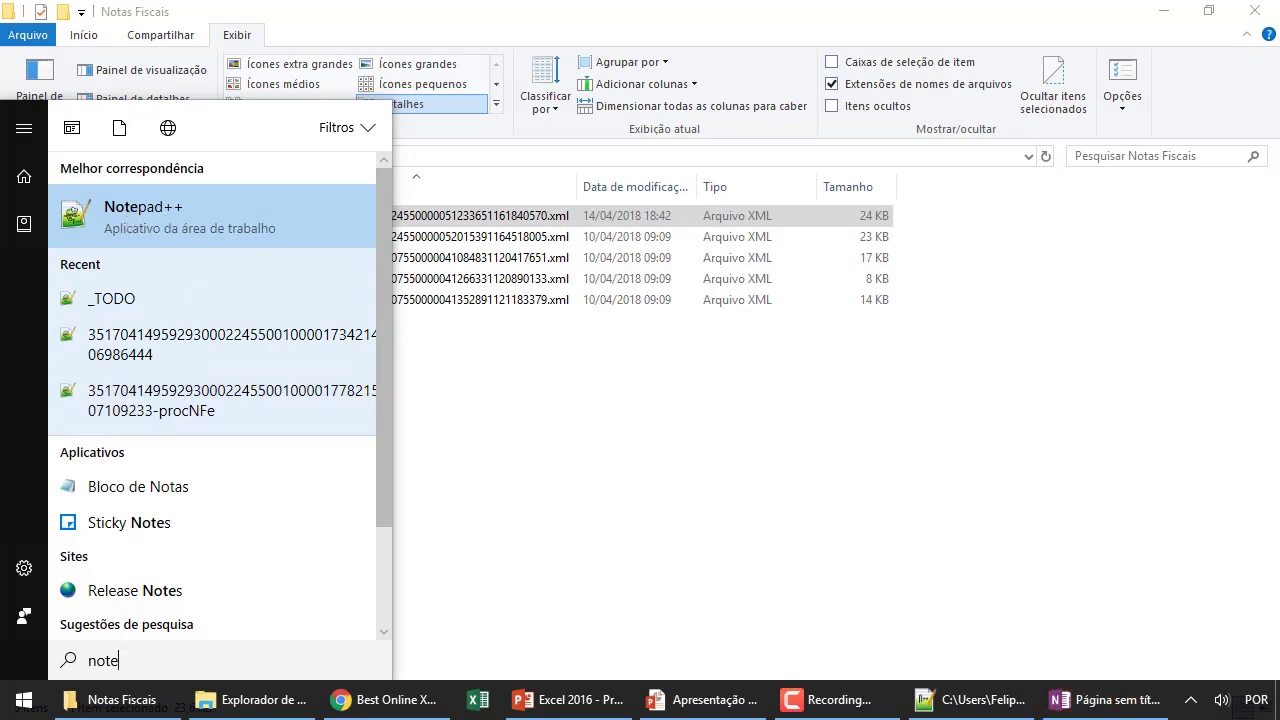
Search Google for "download notepad++" in a new browser tab and open the Notepad++ 7.5.6 download page.
{"action": "left_click", "coordinate": [357, 702]}
{"action": "key", "text": "ctrl+t"}
{"action": "type", "text": "d"}
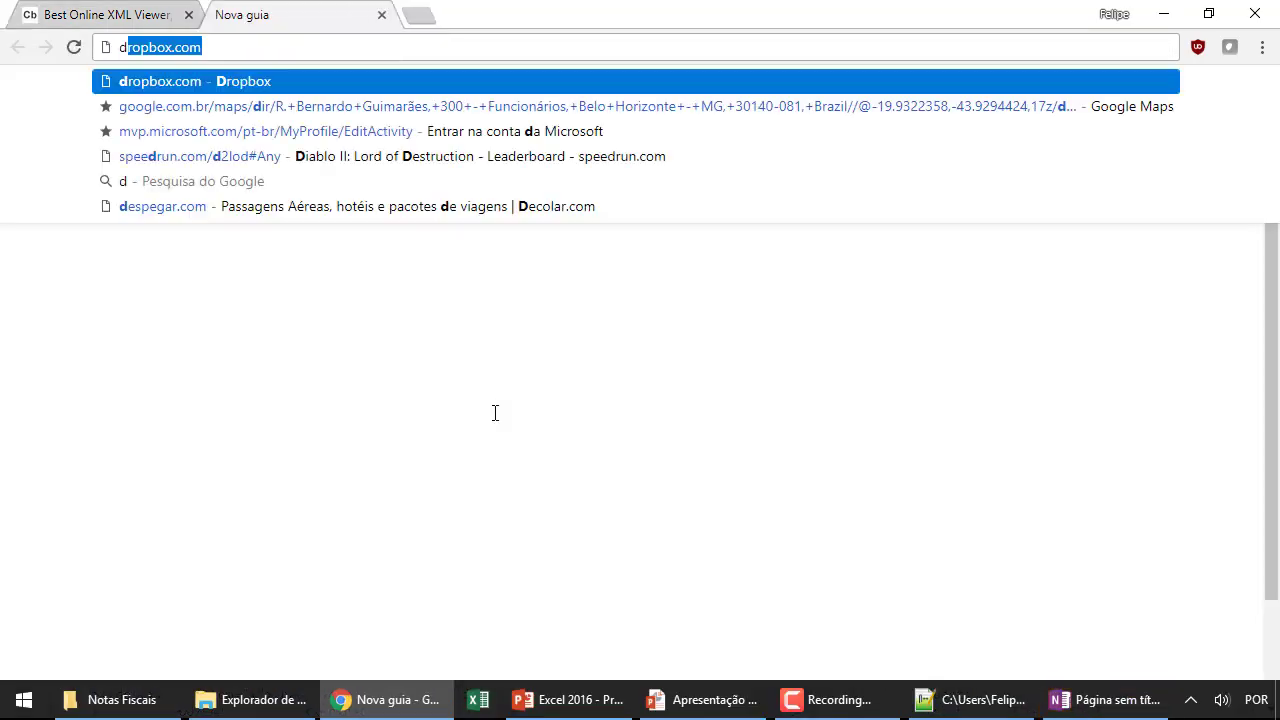
{"action": "type", "text": "ownload notepad++"}
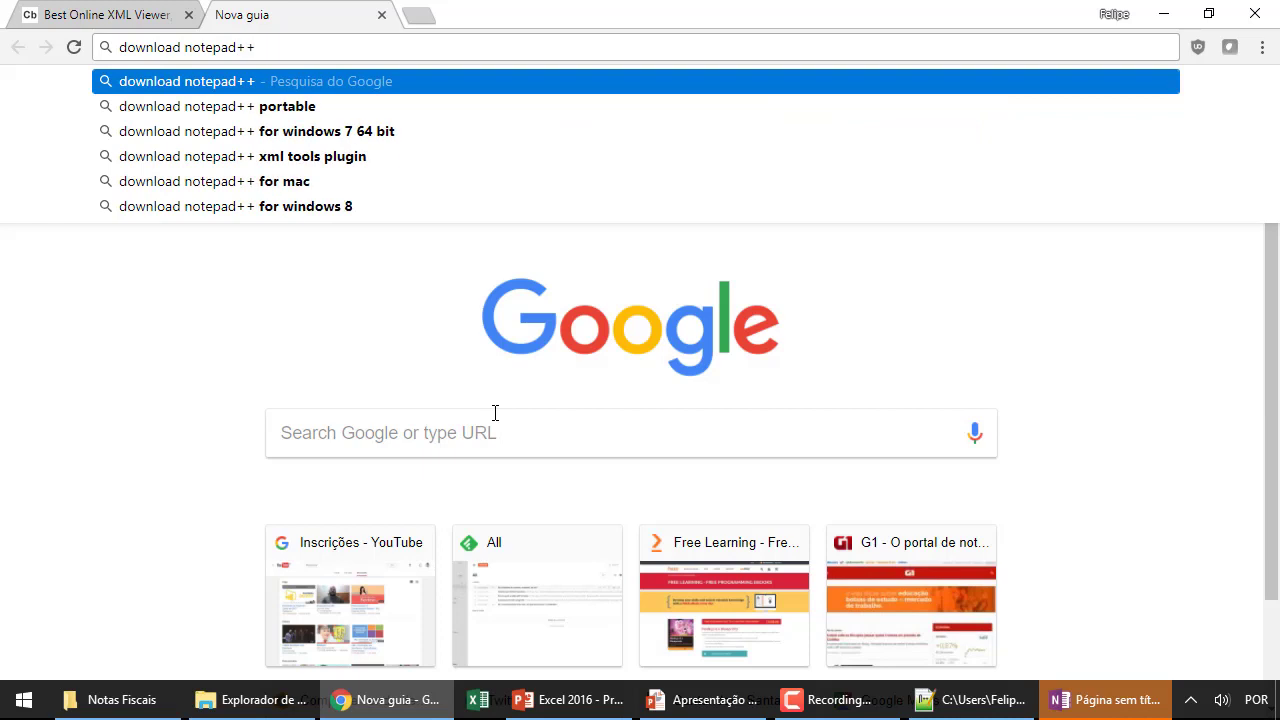
{"action": "key", "text": "Return"}
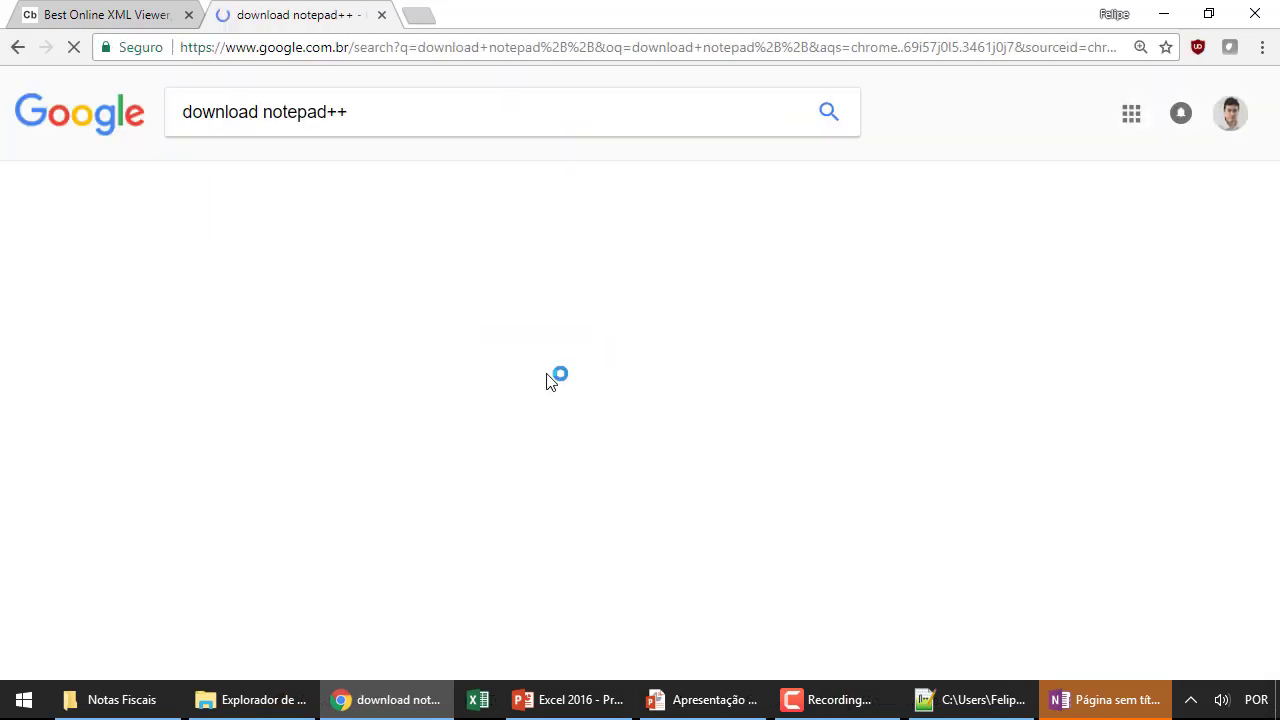
{"action": "left_click", "coordinate": [229, 276]}
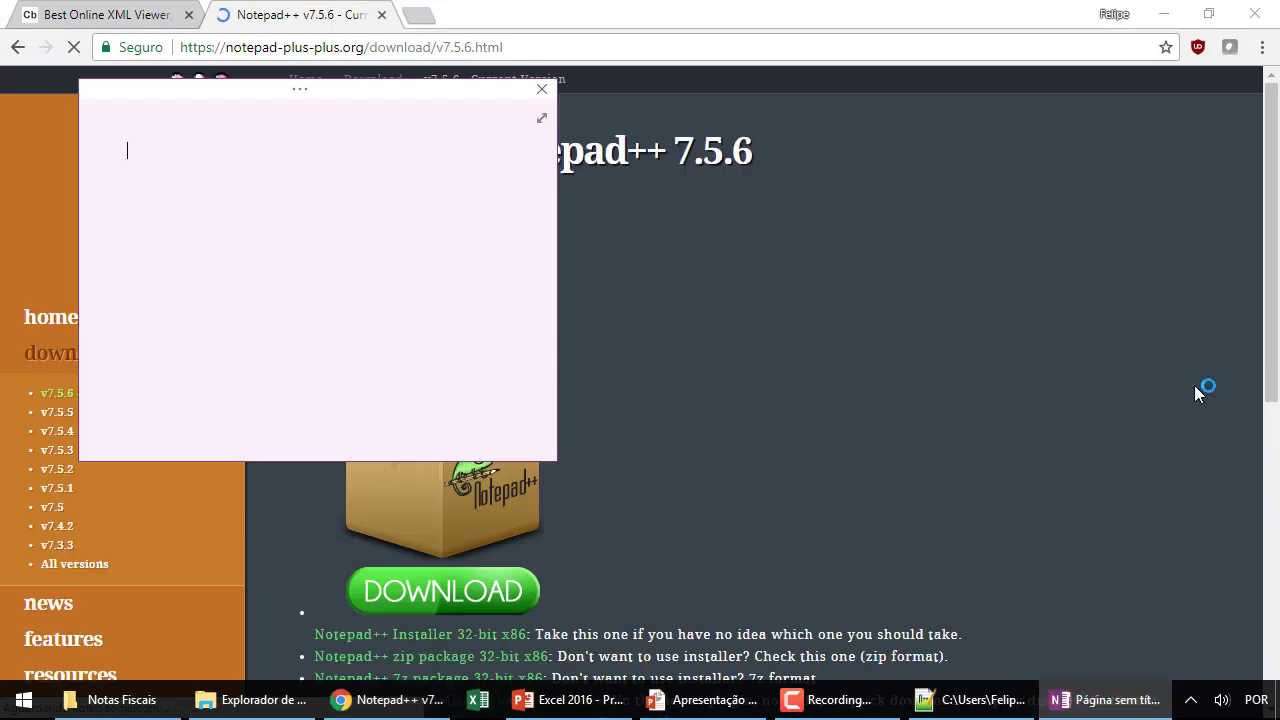
Dismiss the pop-up note and look over the 32-bit download options on the Notepad++ 7.5.6 page.
{"action": "left_click", "coordinate": [540, 93]}
{"action": "scroll", "coordinate": [657, 563], "scroll_direction": "down", "scroll_amount": 2}
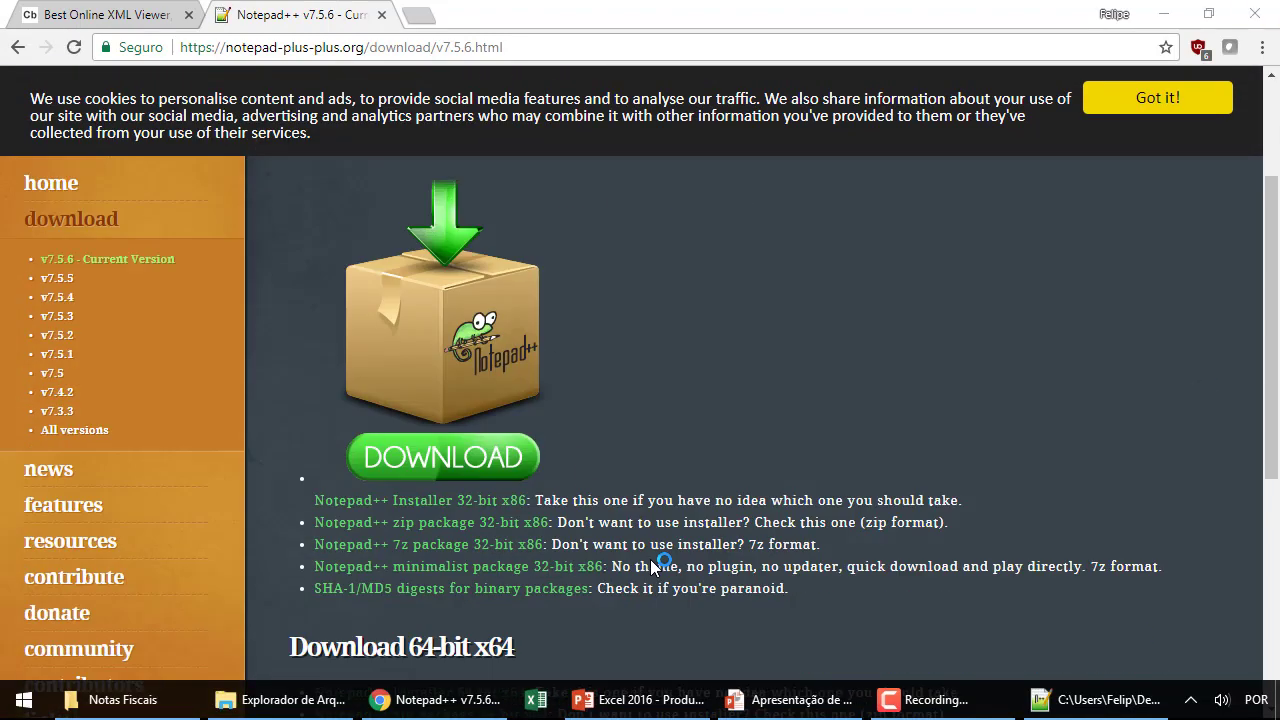
{"action": "scroll", "coordinate": [650, 562], "scroll_direction": "up", "scroll_amount": 2}
{"action": "scroll", "coordinate": [600, 562], "scroll_direction": "down", "scroll_amount": 1}
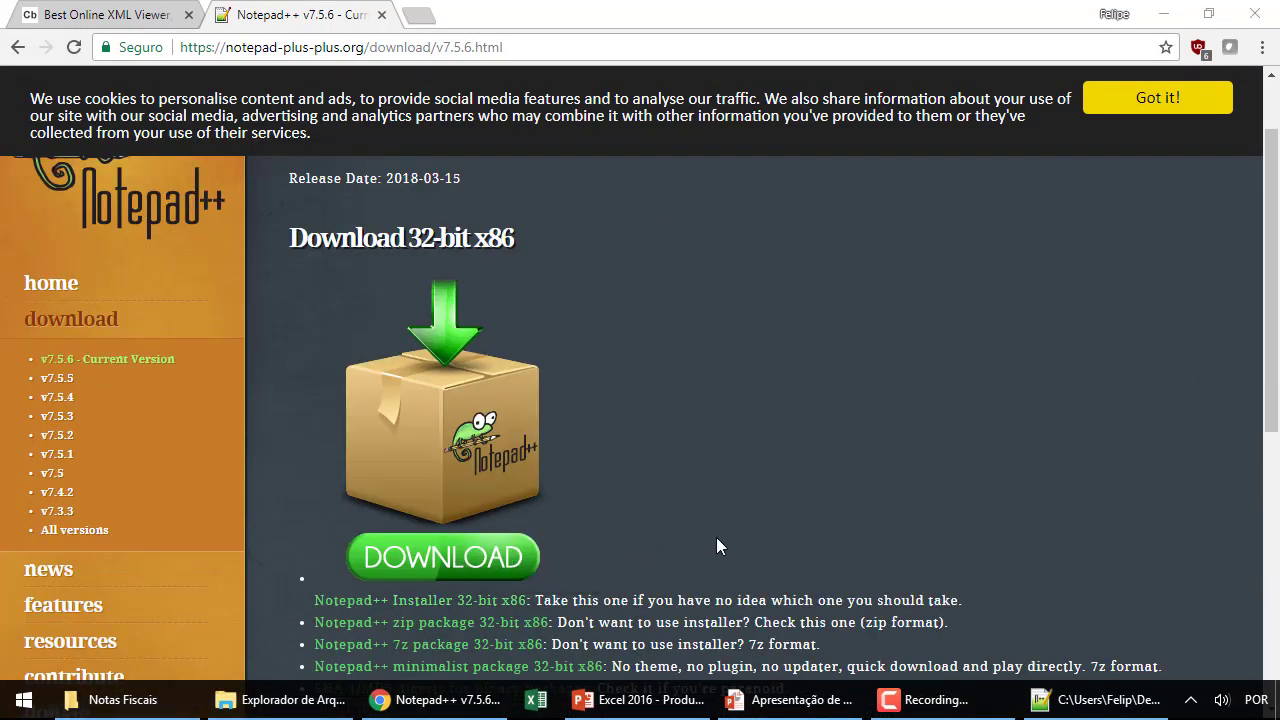
{"action": "scroll", "coordinate": [716, 537], "scroll_direction": "down", "scroll_amount": 1}
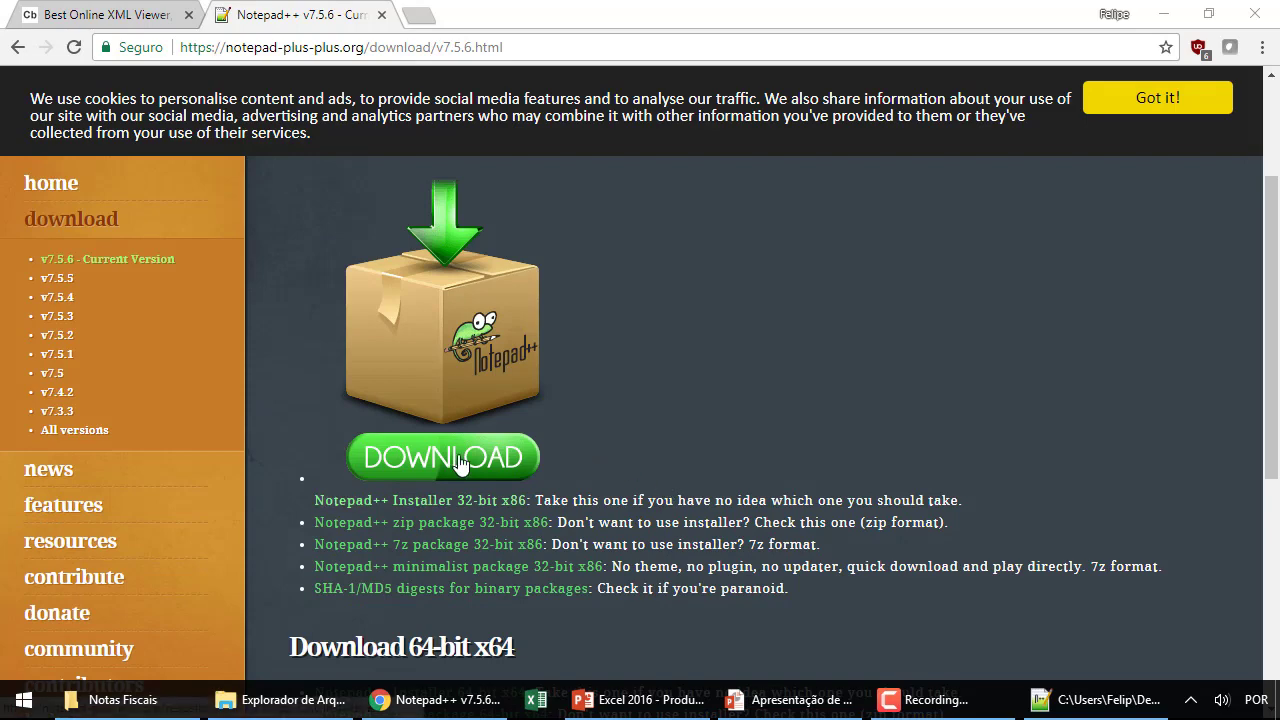
{"action": "scroll", "coordinate": [455, 462], "scroll_direction": "up", "scroll_amount": 2}
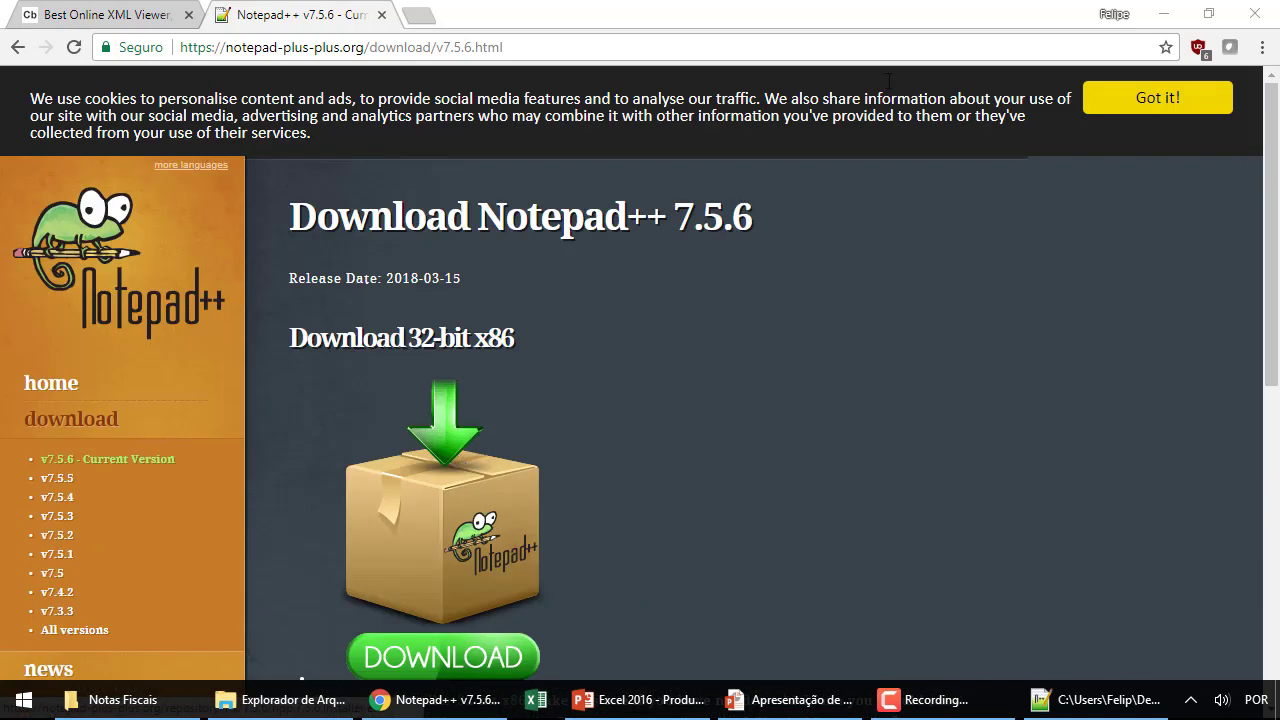
Open the first XML invoice in the Notas Fiscais folder, and return to the folder.
{"action": "left_click", "coordinate": [1163, 14]}
{"action": "double_click", "coordinate": [468, 215]}
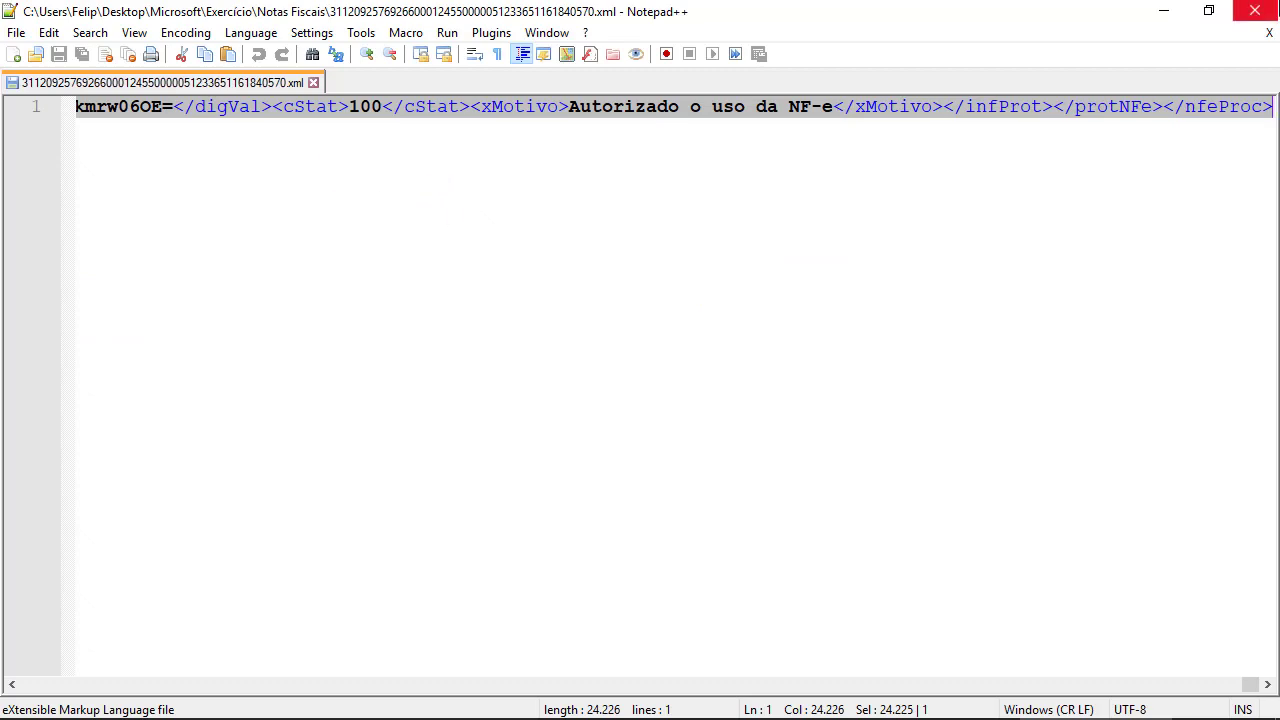
{"action": "left_click", "coordinate": [1165, 13]}
Choose Notepad++ as the app always used for .xml files and open the first invoice with it.
{"action": "right_click", "coordinate": [398, 218]}
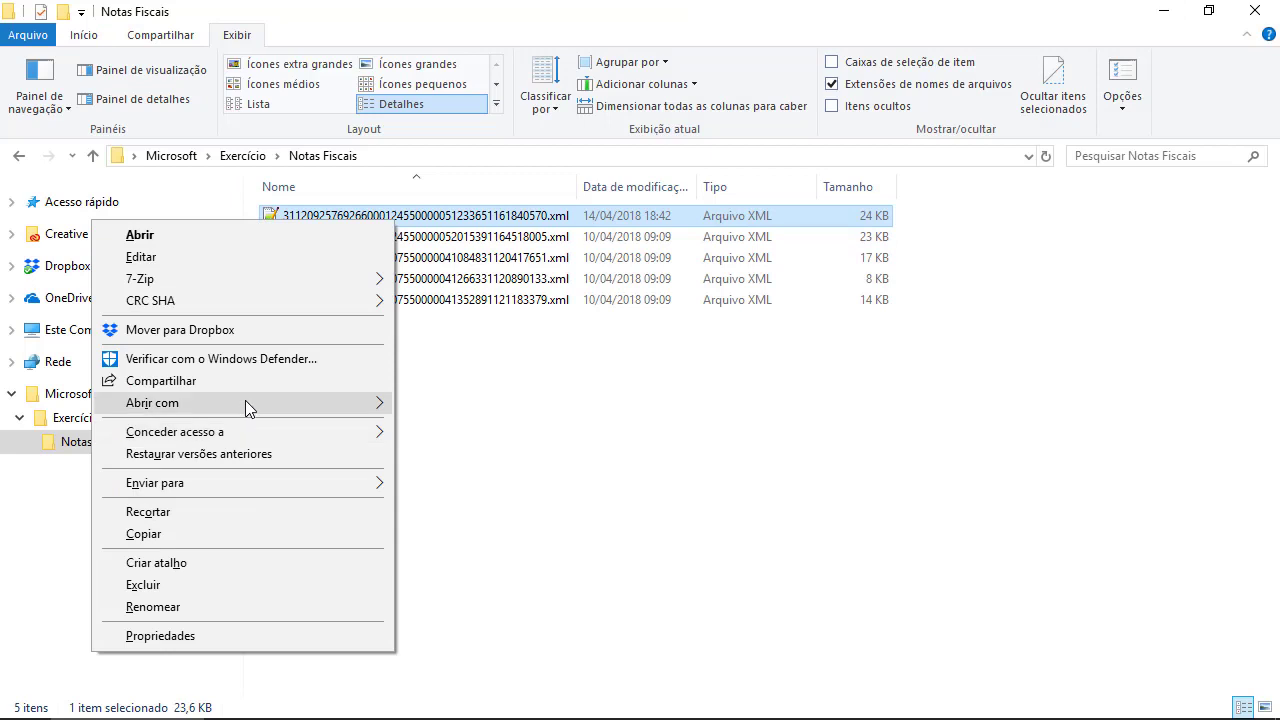
{"action": "mouse_move", "coordinate": [245, 400]}
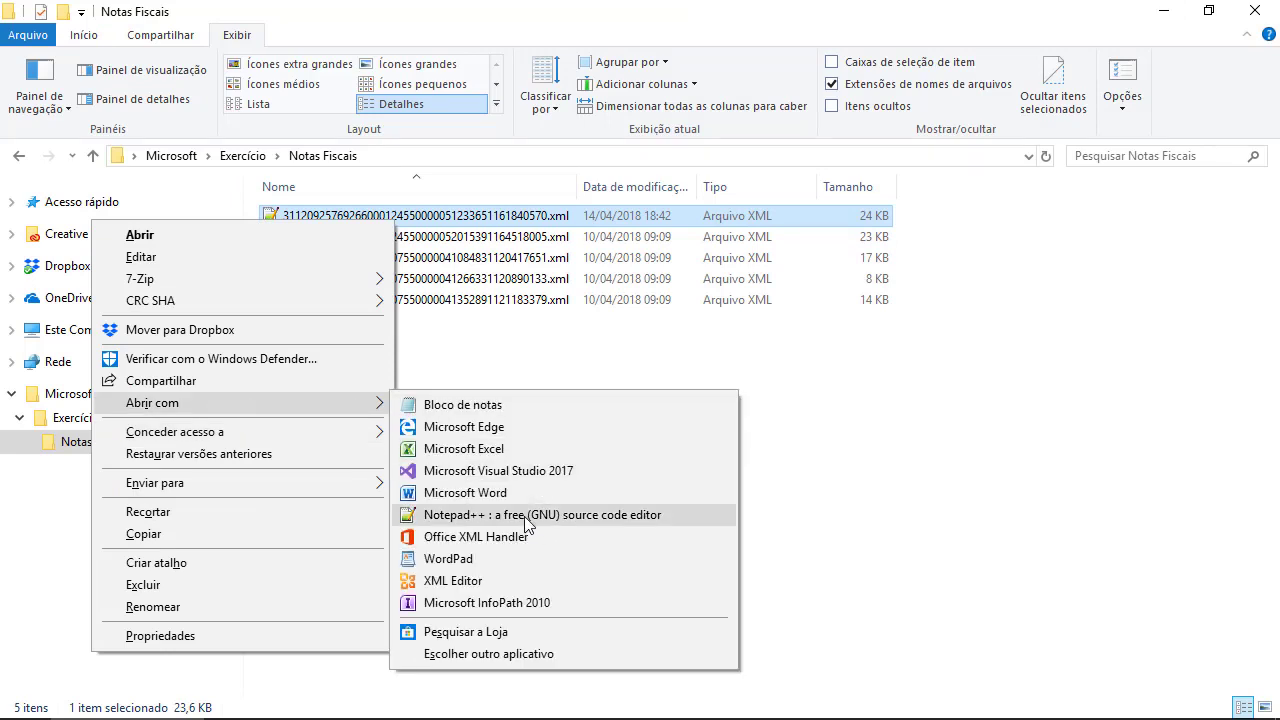
{"action": "left_click", "coordinate": [523, 652]}
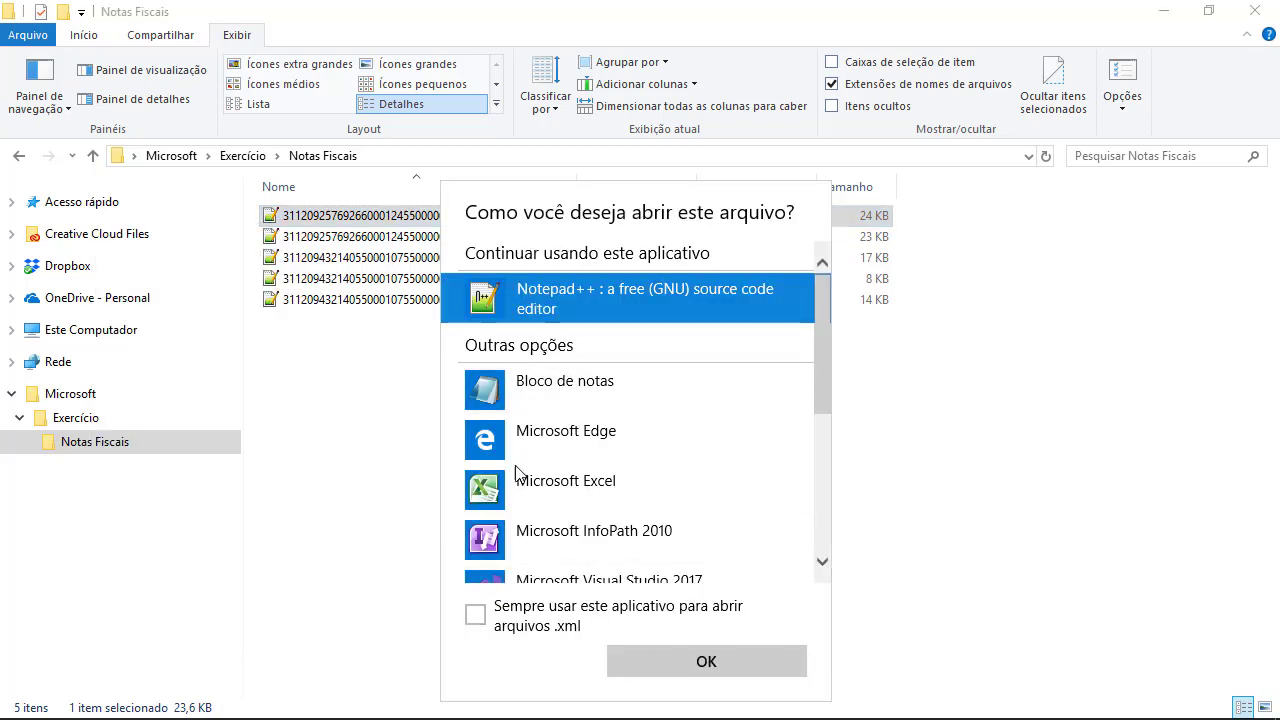
{"action": "left_click", "coordinate": [536, 624]}
{"action": "double_click", "coordinate": [624, 292]}
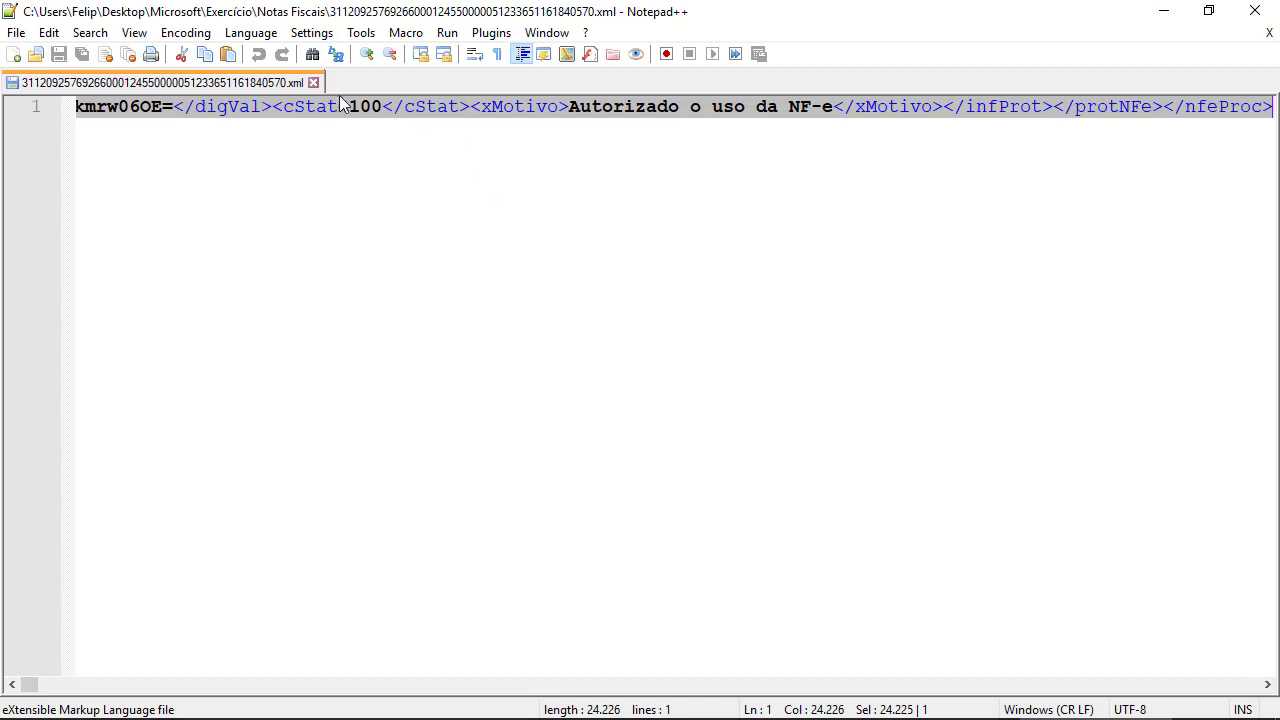
Open the Plugin Manager and look for XML Tools among the available plugins starting with X.
{"action": "left_click", "coordinate": [299, 104]}
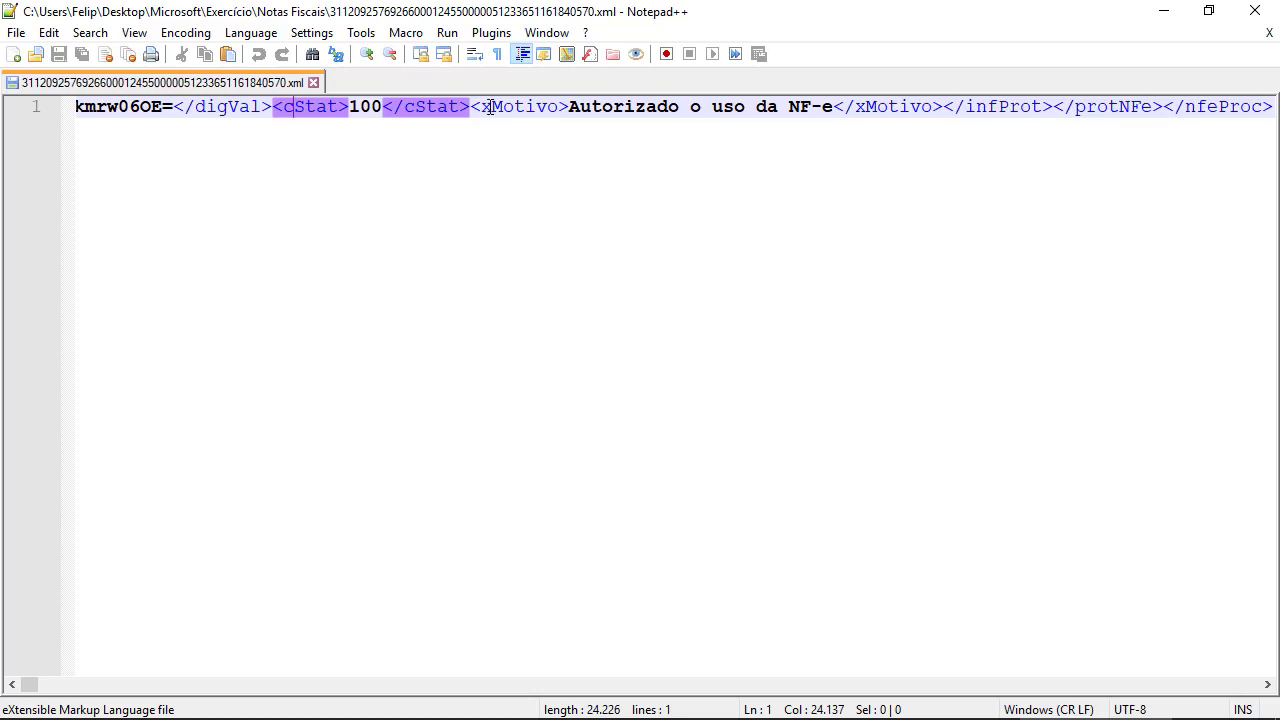
{"action": "left_click", "coordinate": [492, 36]}
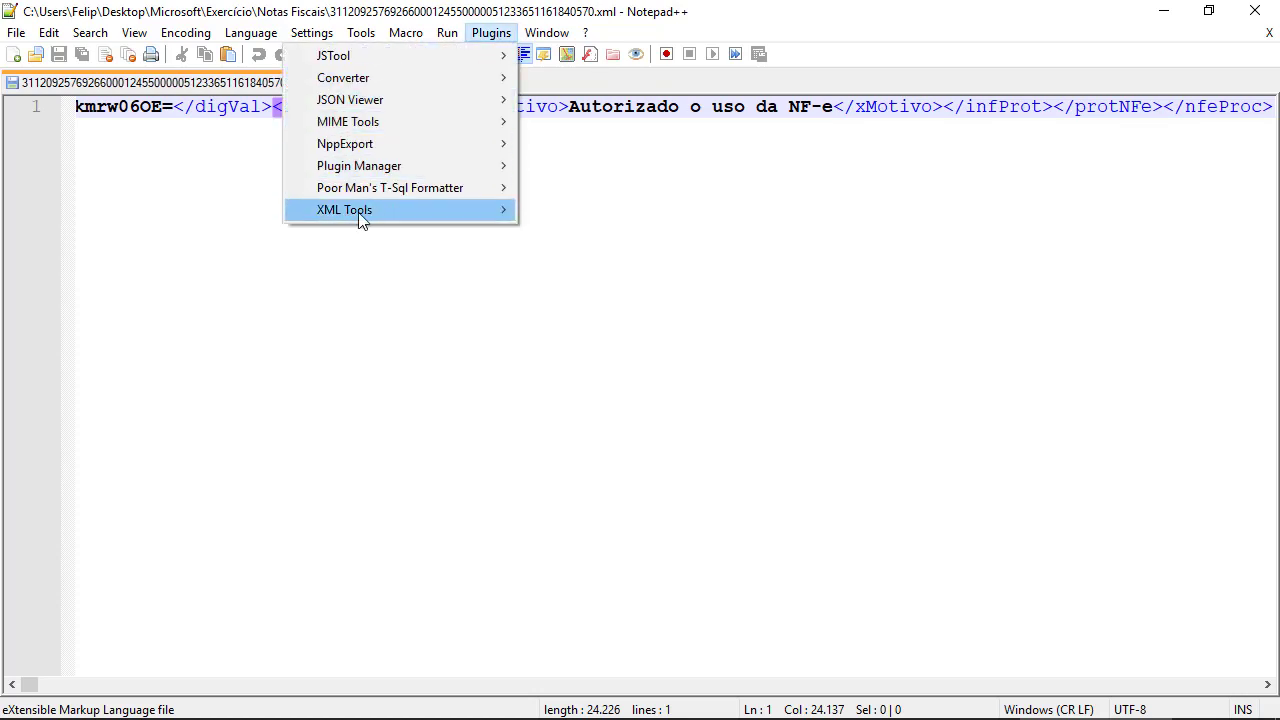
{"action": "mouse_move", "coordinate": [345, 213]}
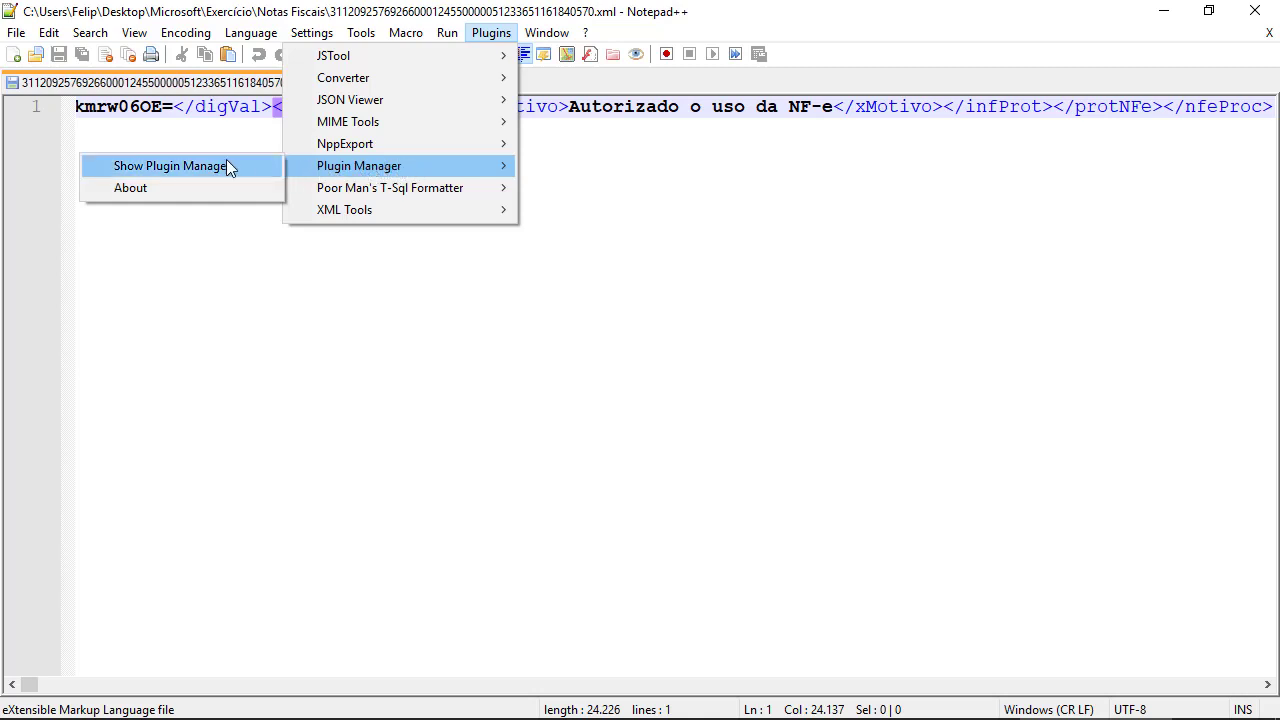
{"action": "left_click", "coordinate": [176, 168]}
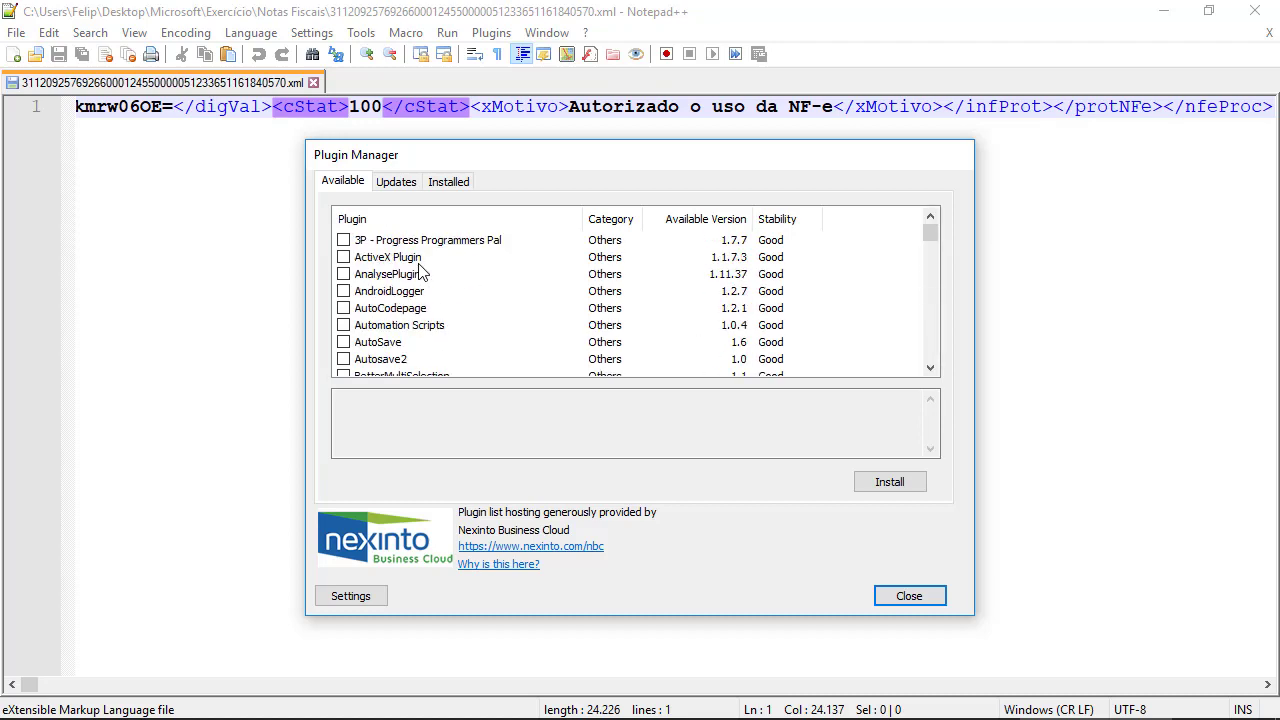
{"action": "left_click", "coordinate": [420, 260]}
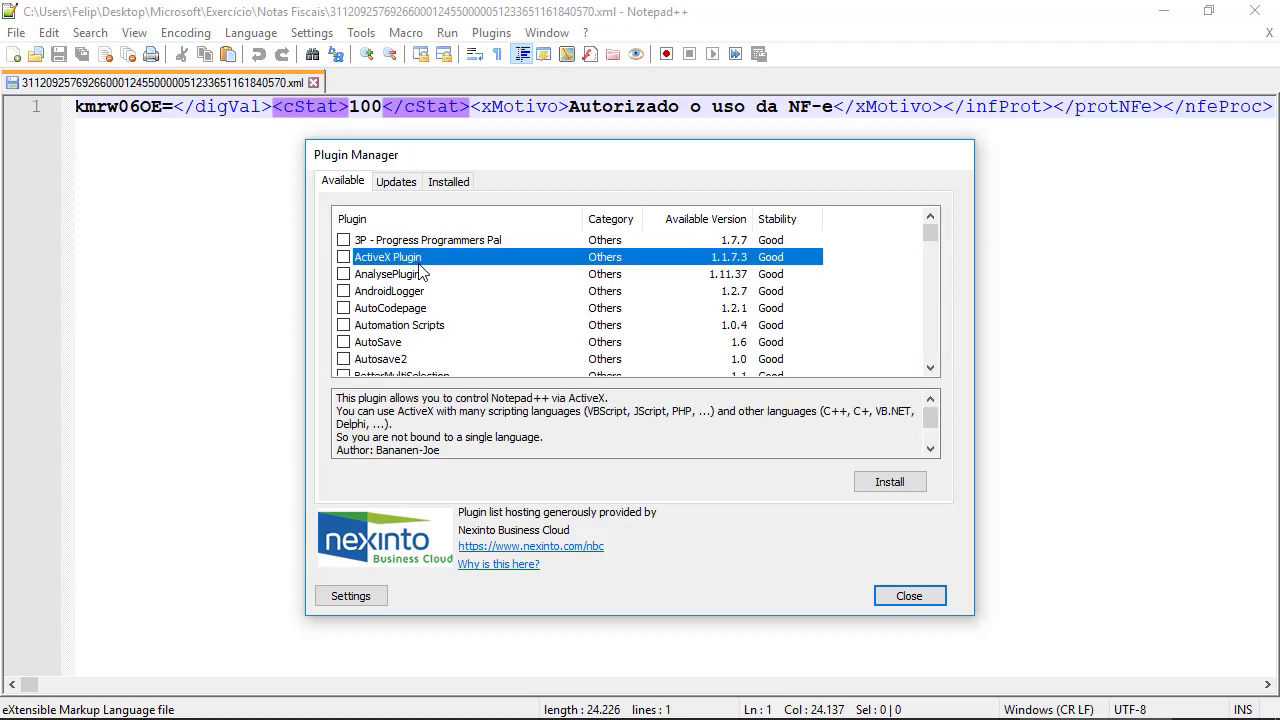
{"action": "key", "text": "x"}
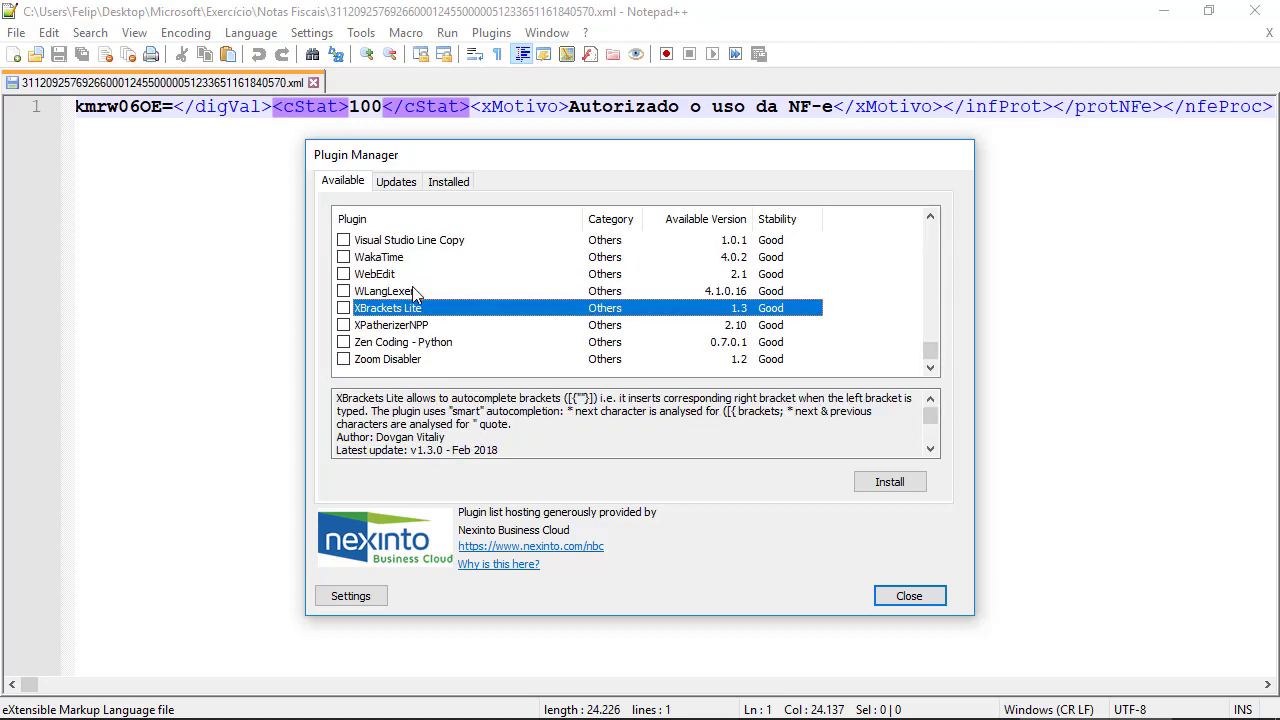
{"action": "scroll", "coordinate": [416, 298], "scroll_direction": "up", "scroll_amount": 4}
{"action": "scroll", "coordinate": [416, 298], "scroll_direction": "down", "scroll_amount": 4}
{"action": "scroll", "coordinate": [390, 314], "scroll_direction": "up", "scroll_amount": 3}
{"action": "scroll", "coordinate": [390, 314], "scroll_direction": "down", "scroll_amount": 3}
Check the installed plugins and view the update details of XML Tools.
{"action": "left_click", "coordinate": [452, 185]}
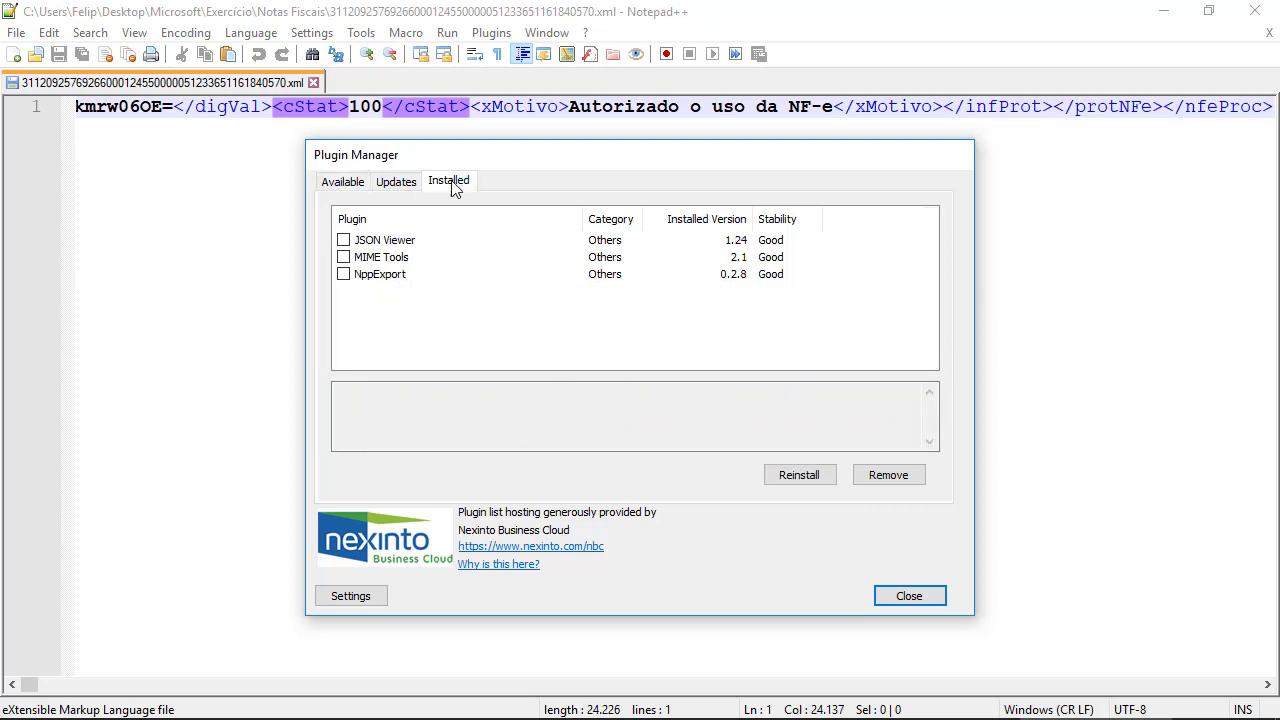
{"action": "left_click", "coordinate": [396, 186]}
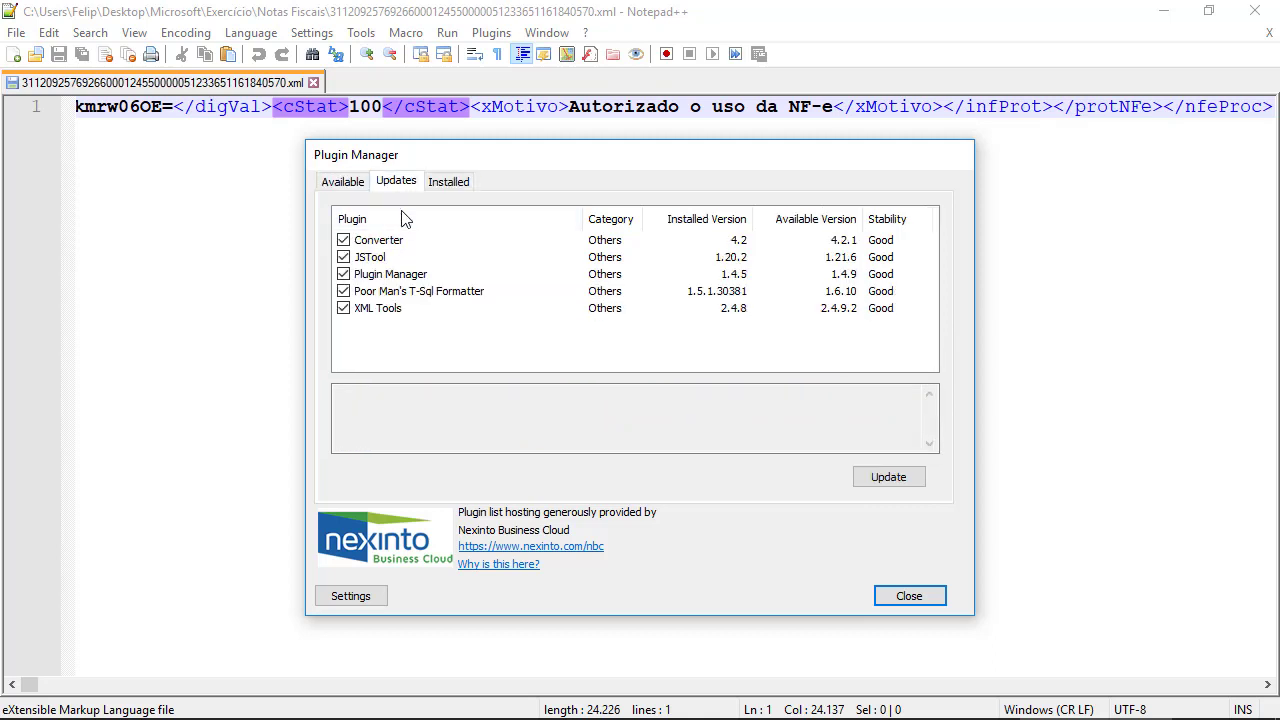
{"action": "left_click", "coordinate": [403, 312]}
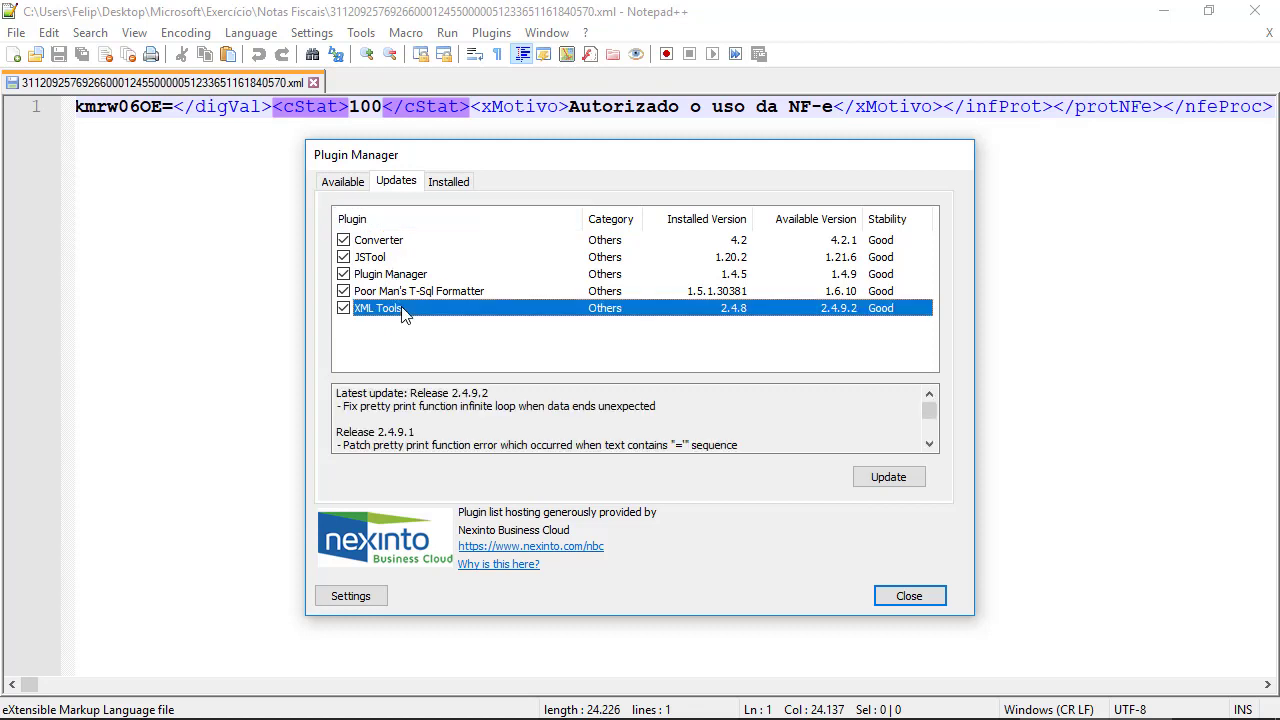
Mark XBrackets Lite in the available plugins and close the Plugin Manager without installing it.
{"action": "left_click", "coordinate": [342, 184]}
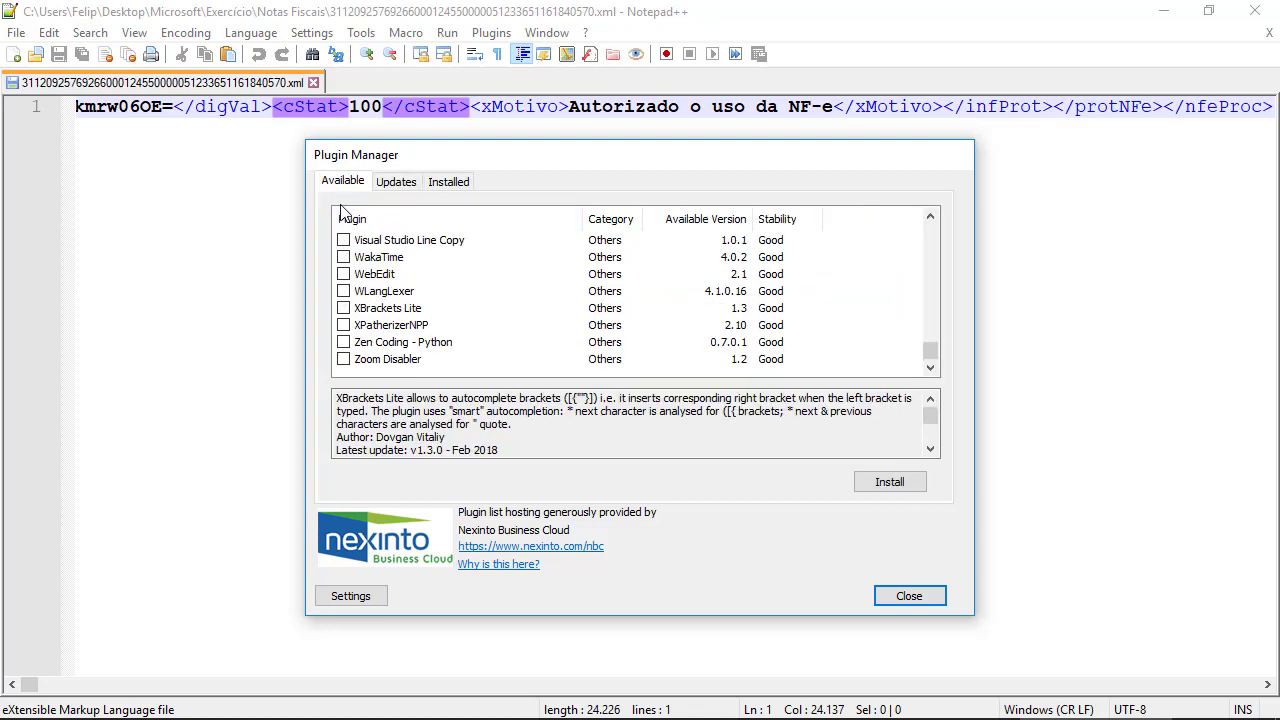
{"action": "left_click", "coordinate": [344, 308]}
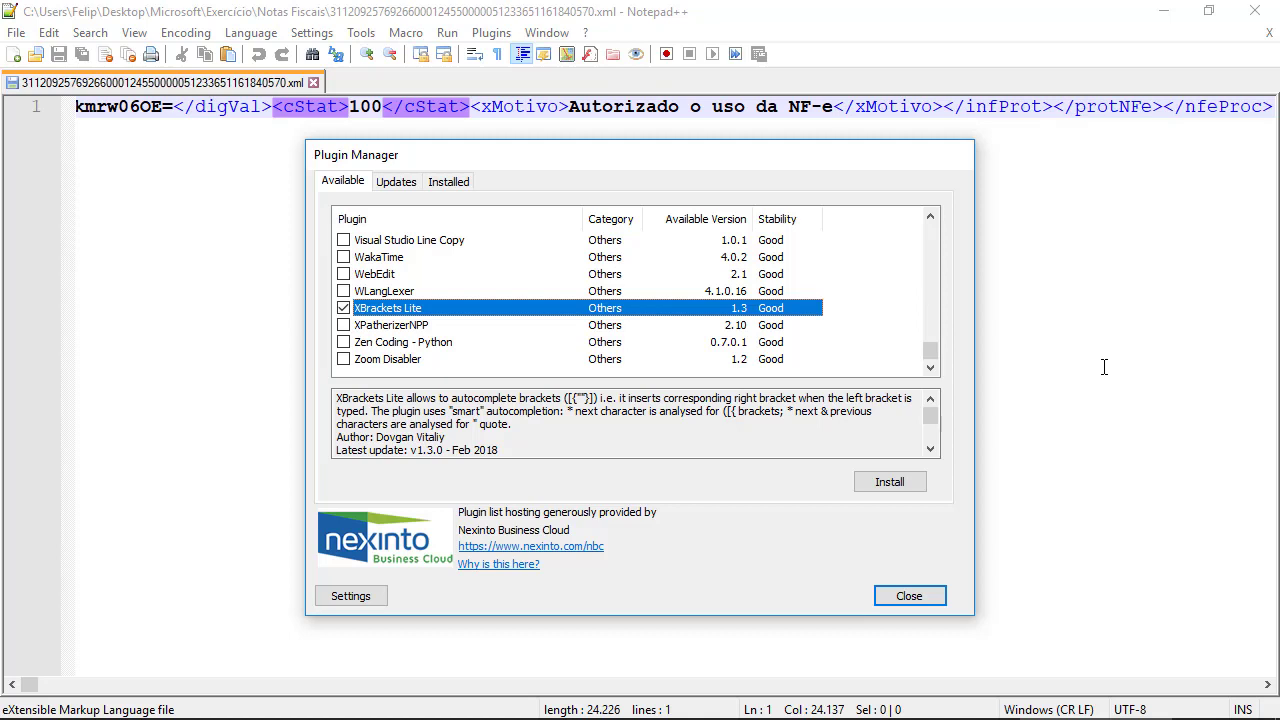
{"action": "key", "text": "Escape"}
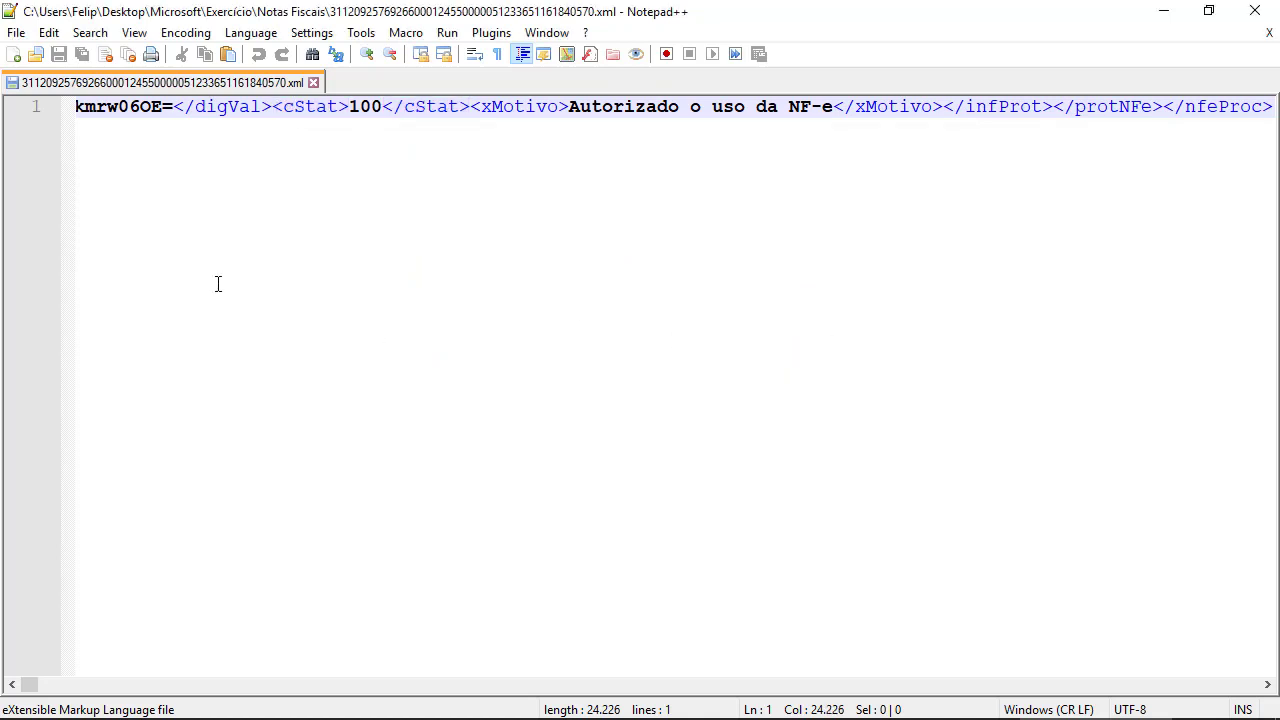
Go to the beginning of the invoice XML and set the file's language to User-Defined.
{"action": "key", "text": "ctrl+Home"}
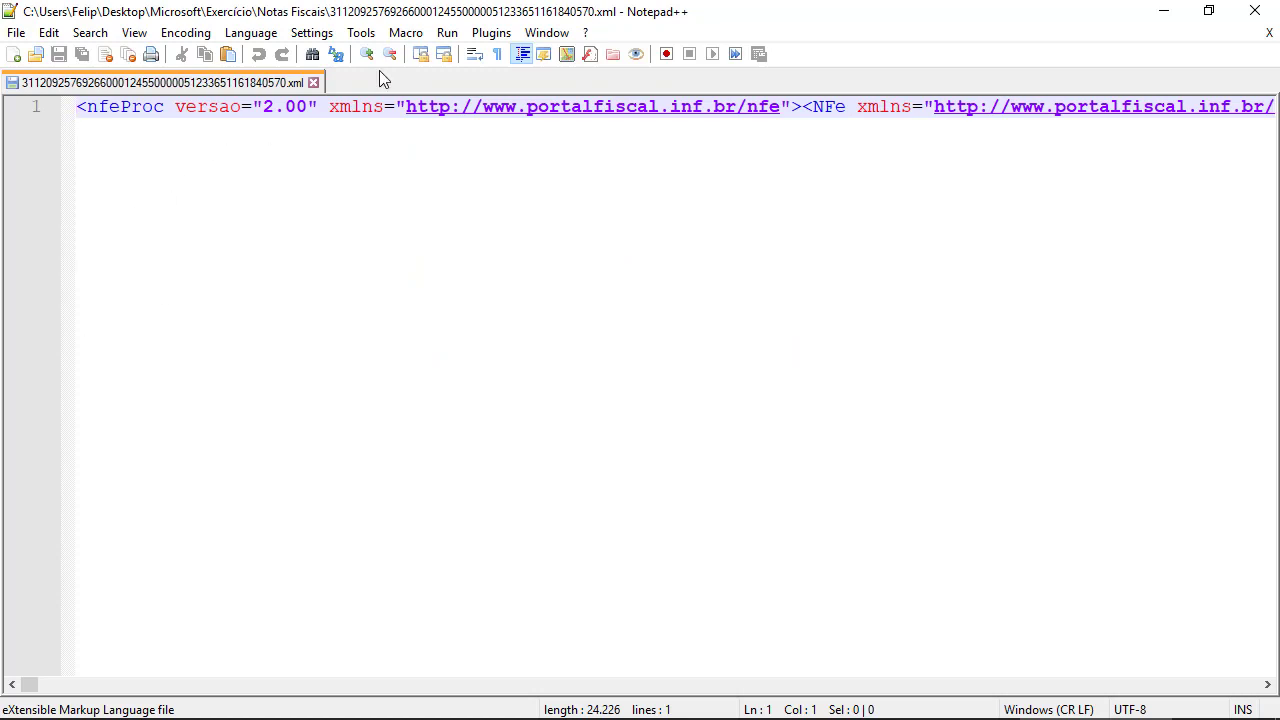
{"action": "left_click", "coordinate": [505, 36]}
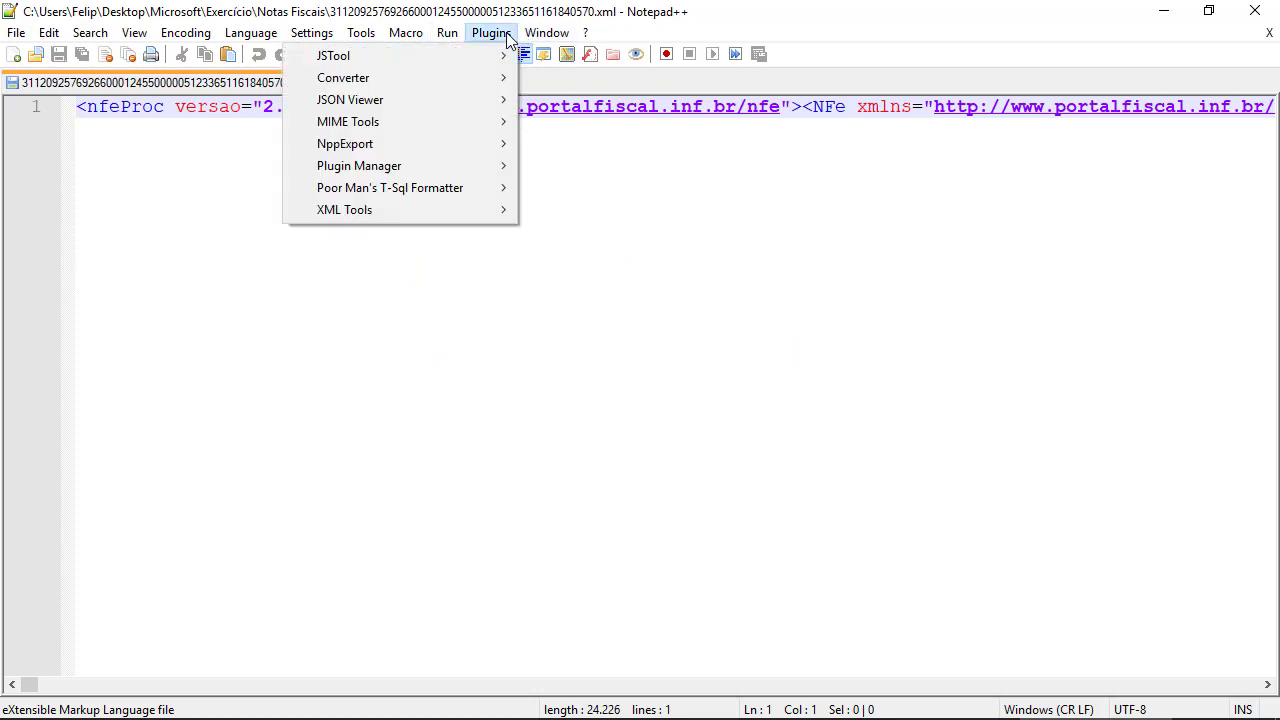
{"action": "mouse_move", "coordinate": [361, 221]}
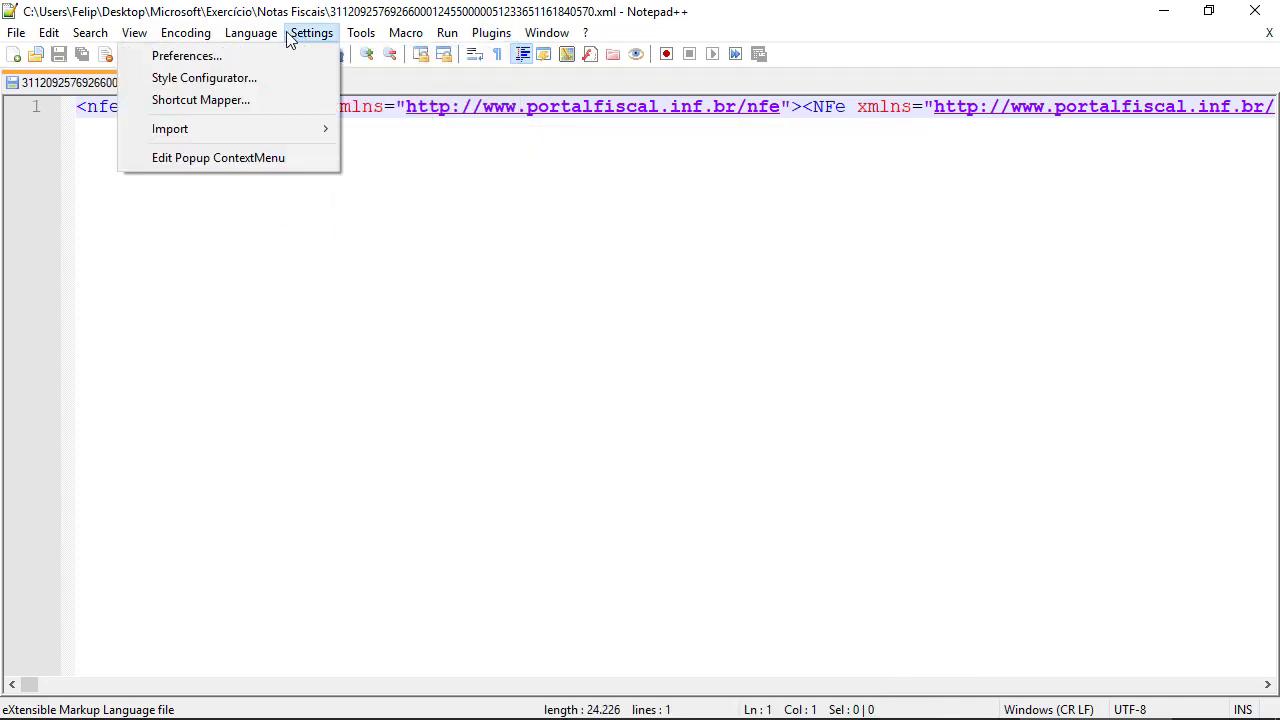
{"action": "mouse_move", "coordinate": [256, 38]}
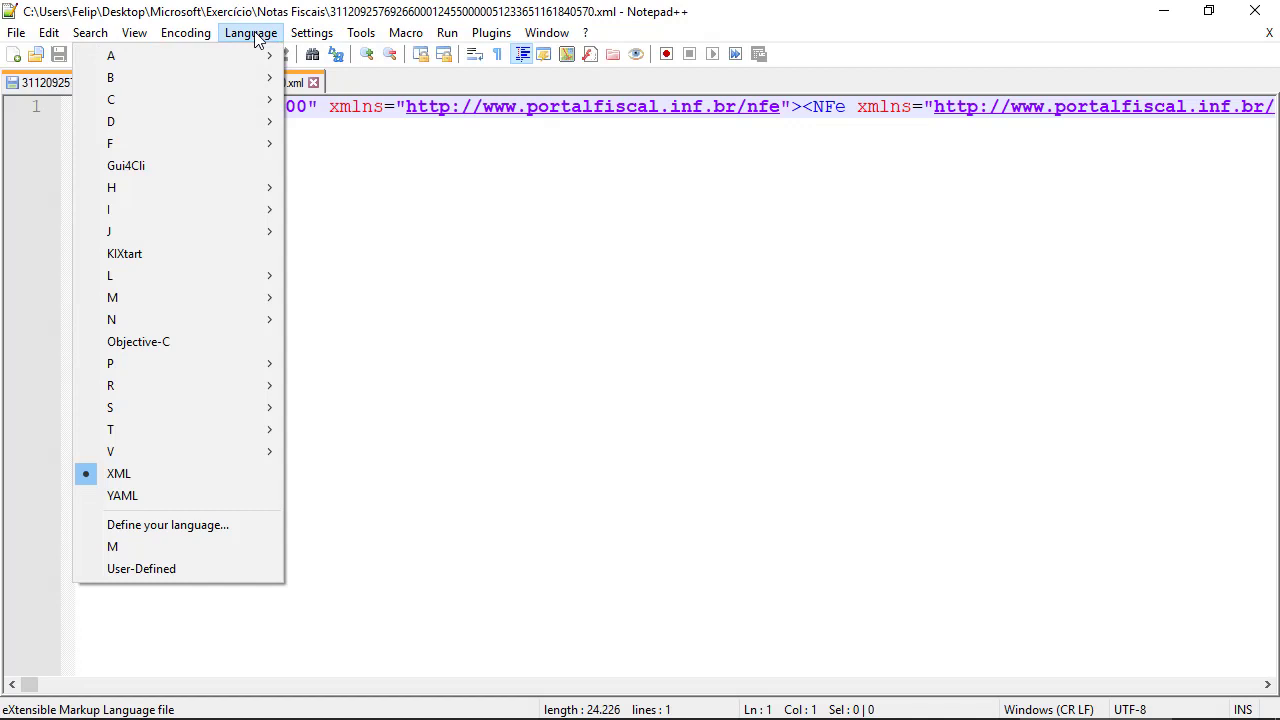
{"action": "left_click", "coordinate": [176, 569]}
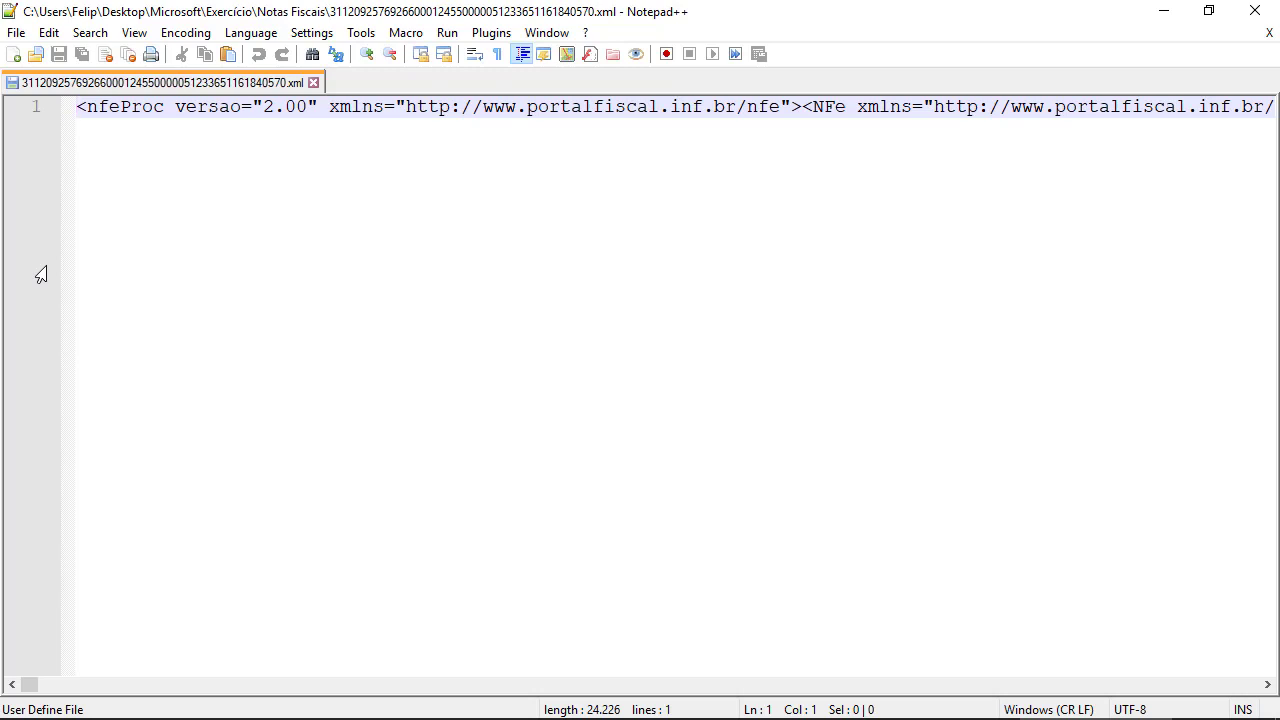
Format the invoice with the XML Tools command Pretty print (XML only - with line breaks).
{"action": "left_click", "coordinate": [491, 36]}
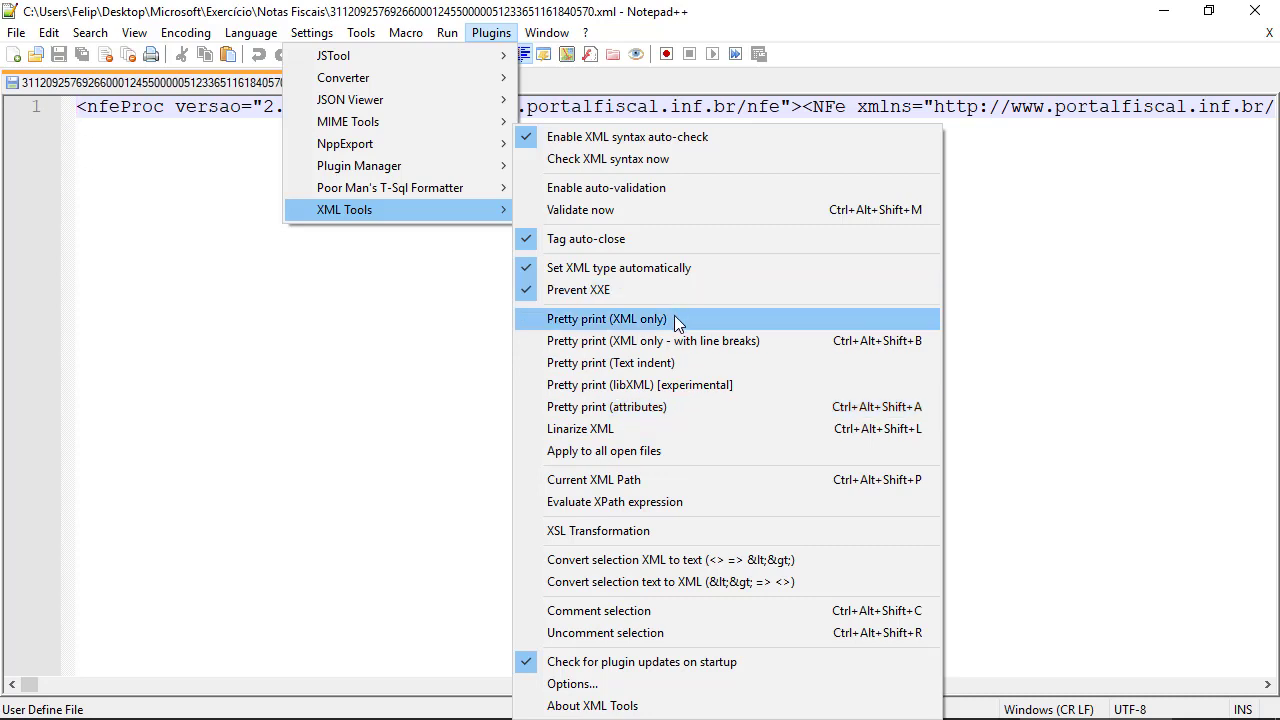
{"action": "left_click", "coordinate": [597, 344]}
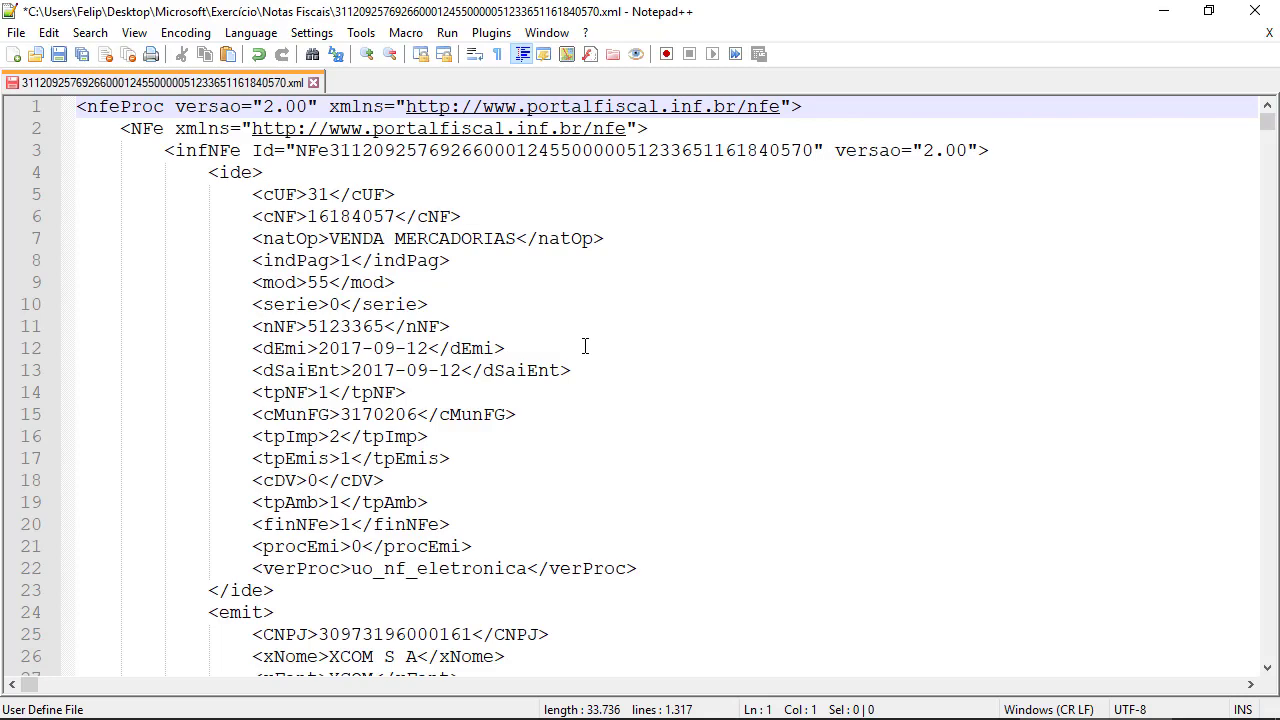
Look over the formatted invoice and set the file's language to XML.
{"action": "scroll", "coordinate": [585, 346], "scroll_direction": "down", "scroll_amount": 9}
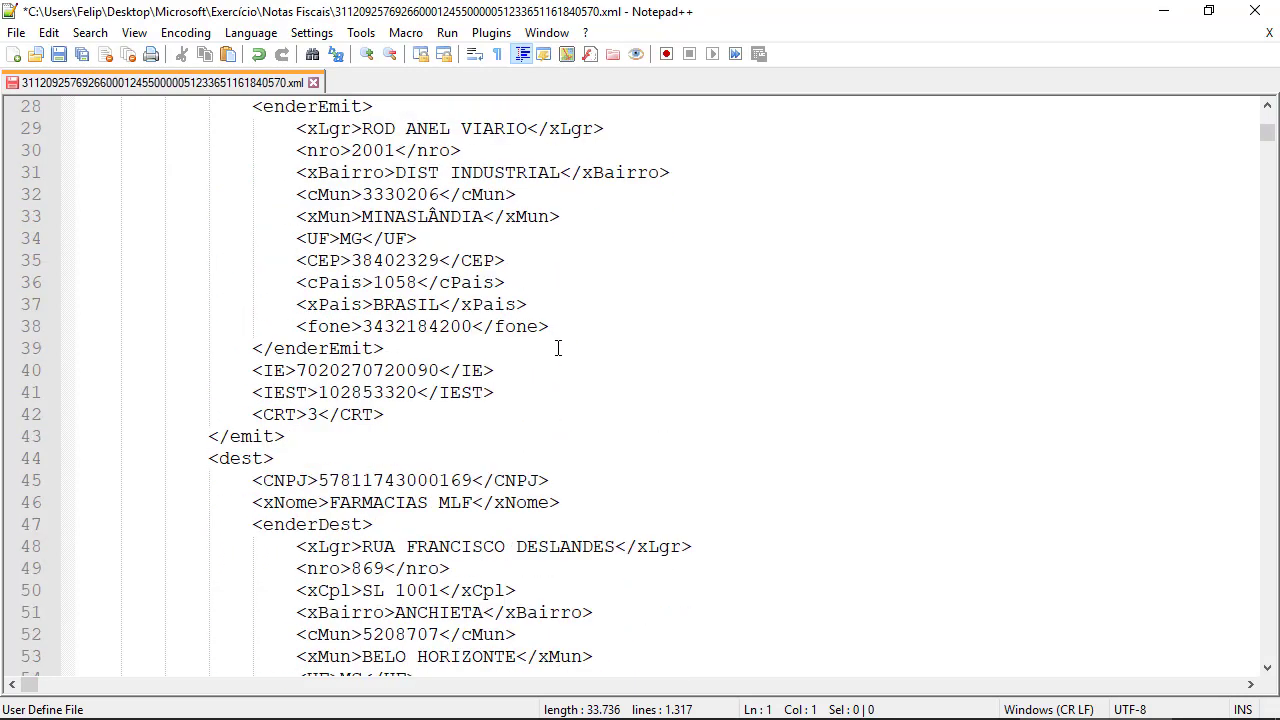
{"action": "scroll", "coordinate": [558, 347], "scroll_direction": "down", "scroll_amount": 5}
{"action": "scroll", "coordinate": [557, 347], "scroll_direction": "up", "scroll_amount": 14}
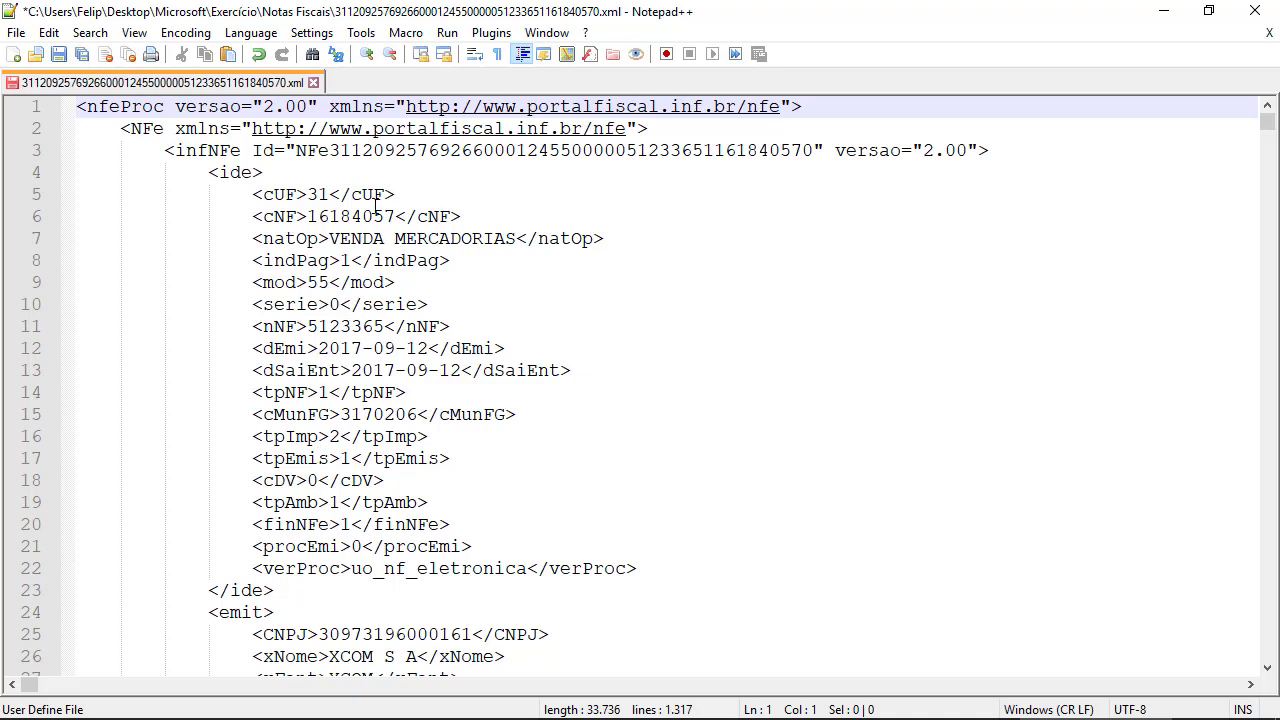
{"action": "left_click", "coordinate": [251, 33]}
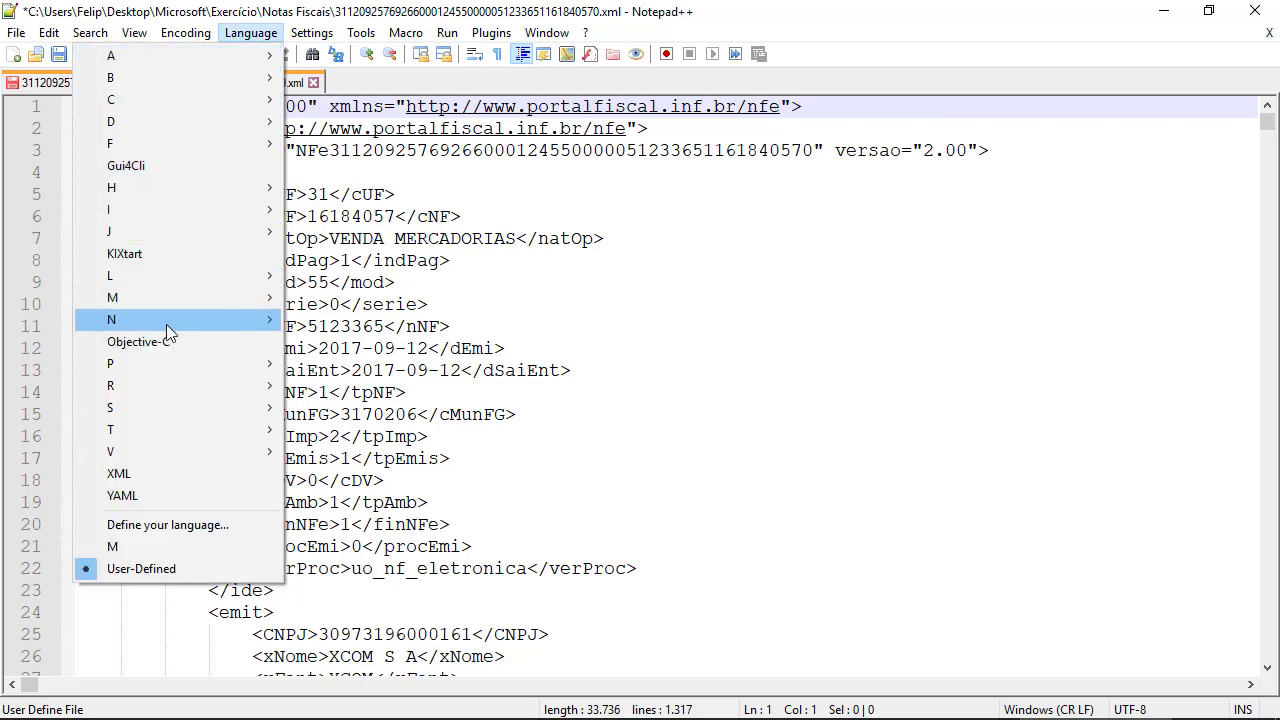
{"action": "left_click", "coordinate": [118, 478]}
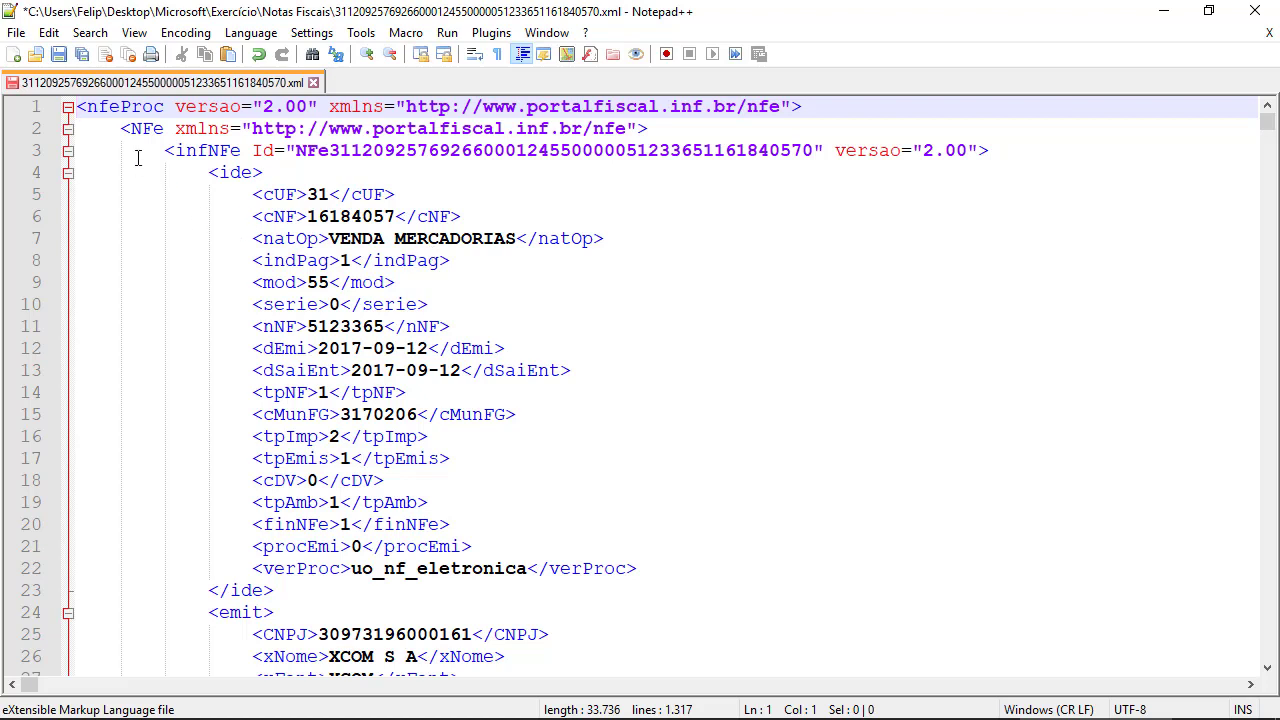
Collapse and re-expand the ide and infNFe elements, and look through the invoice's highlighted tags.
{"action": "left_click", "coordinate": [67, 173]}
{"action": "left_click", "coordinate": [67, 173]}
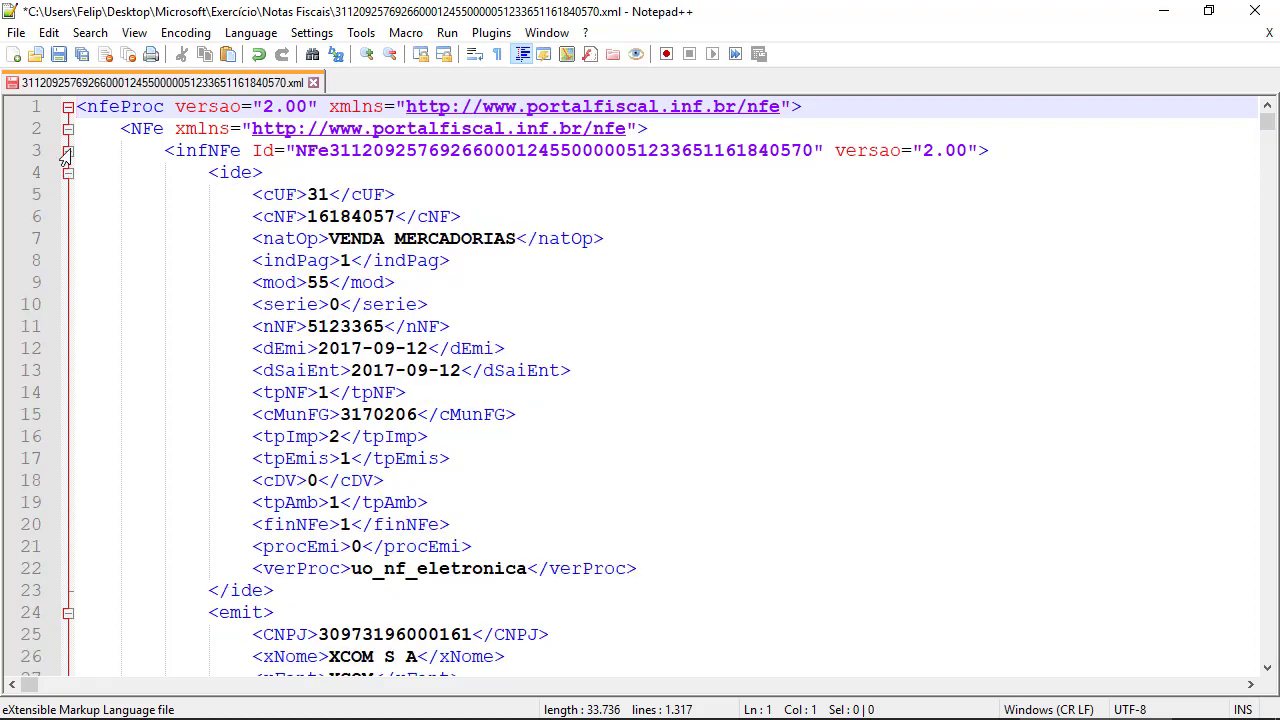
{"action": "left_click", "coordinate": [66, 151]}
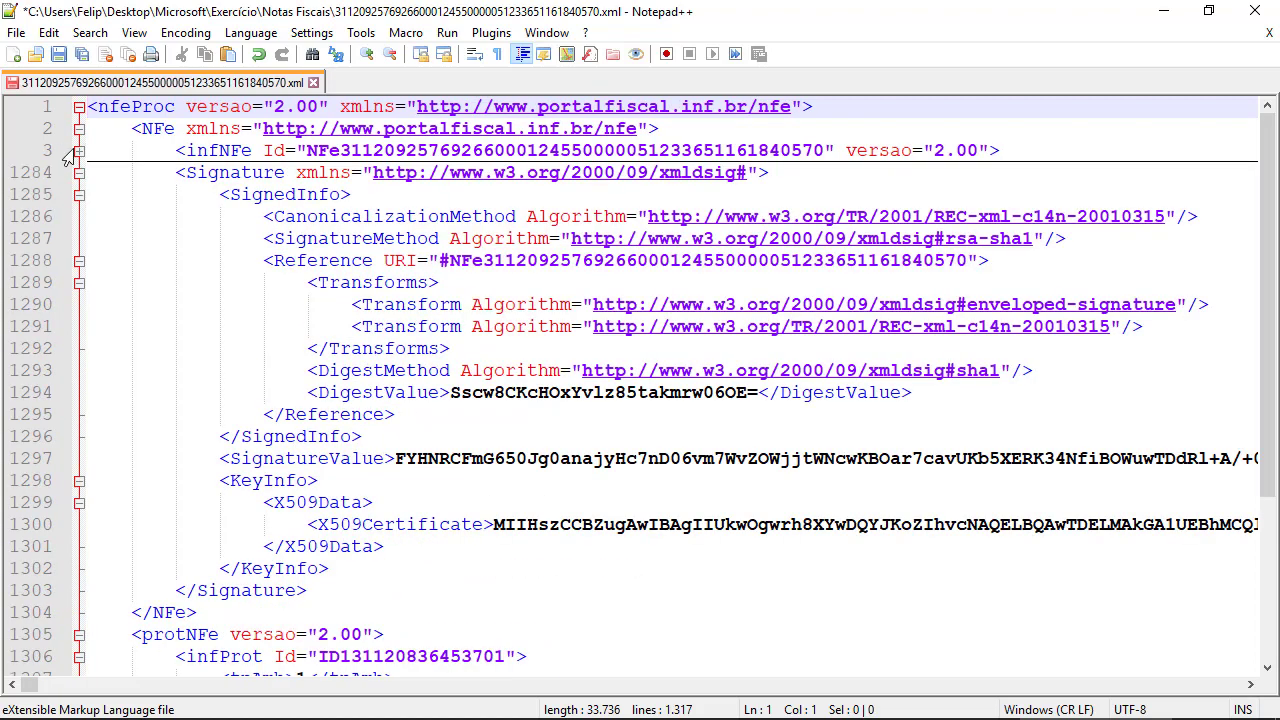
{"action": "left_click", "coordinate": [78, 152]}
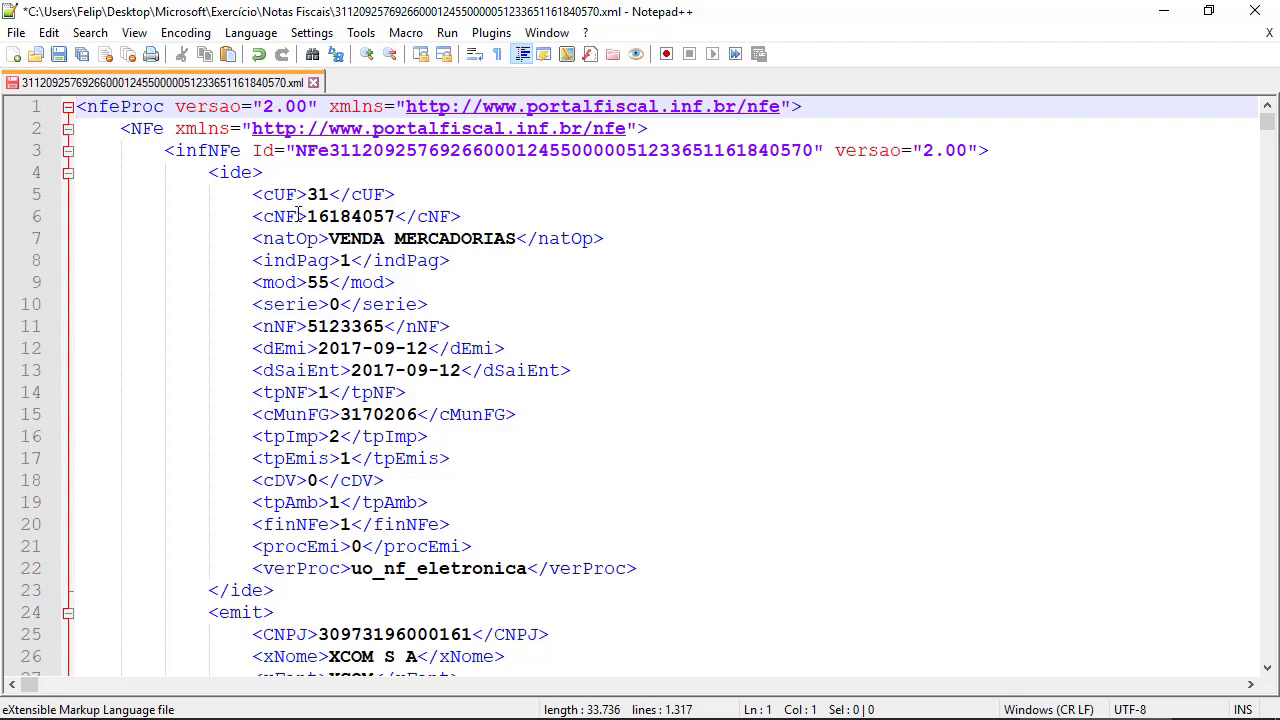
{"action": "scroll", "coordinate": [260, 440], "scroll_direction": "down", "scroll_amount": 19}
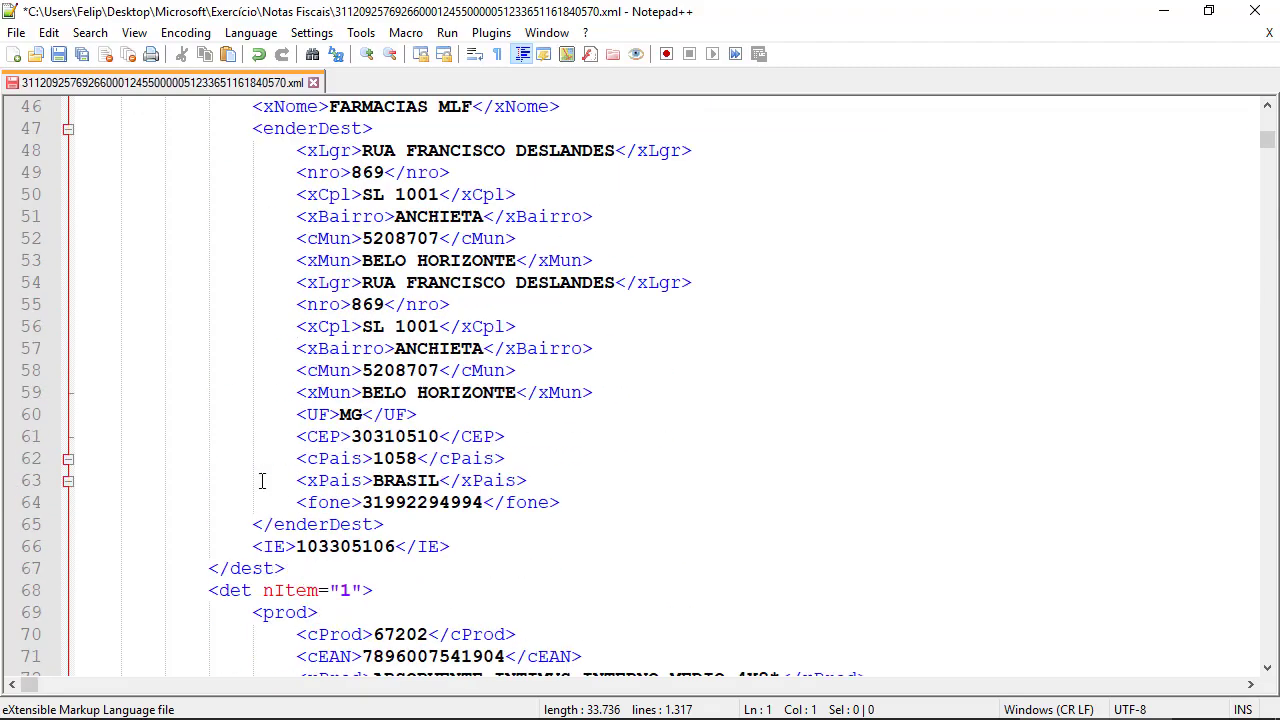
{"action": "scroll", "coordinate": [262, 481], "scroll_direction": "up", "scroll_amount": 16}
{"action": "scroll", "coordinate": [262, 481], "scroll_direction": "up", "scroll_amount": 3}
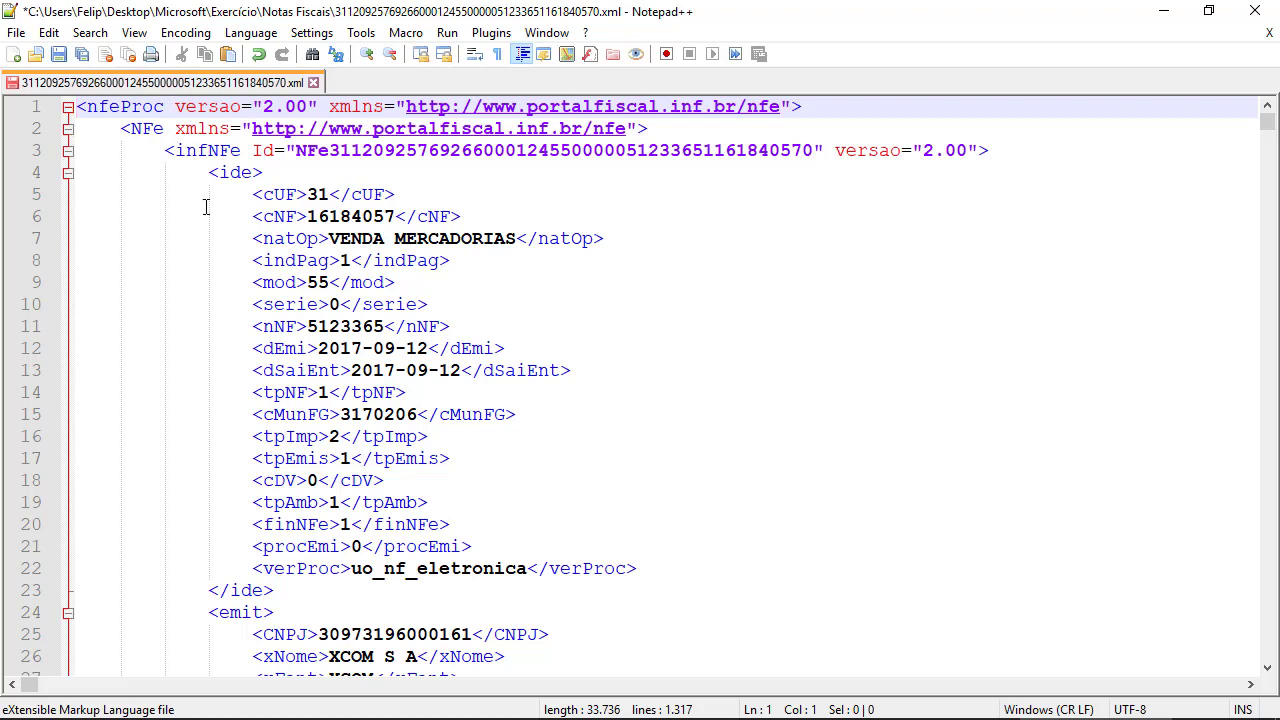
Collapse and re-expand the root nfeProc element, and collapse the NFe element.
{"action": "left_click", "coordinate": [62, 114]}
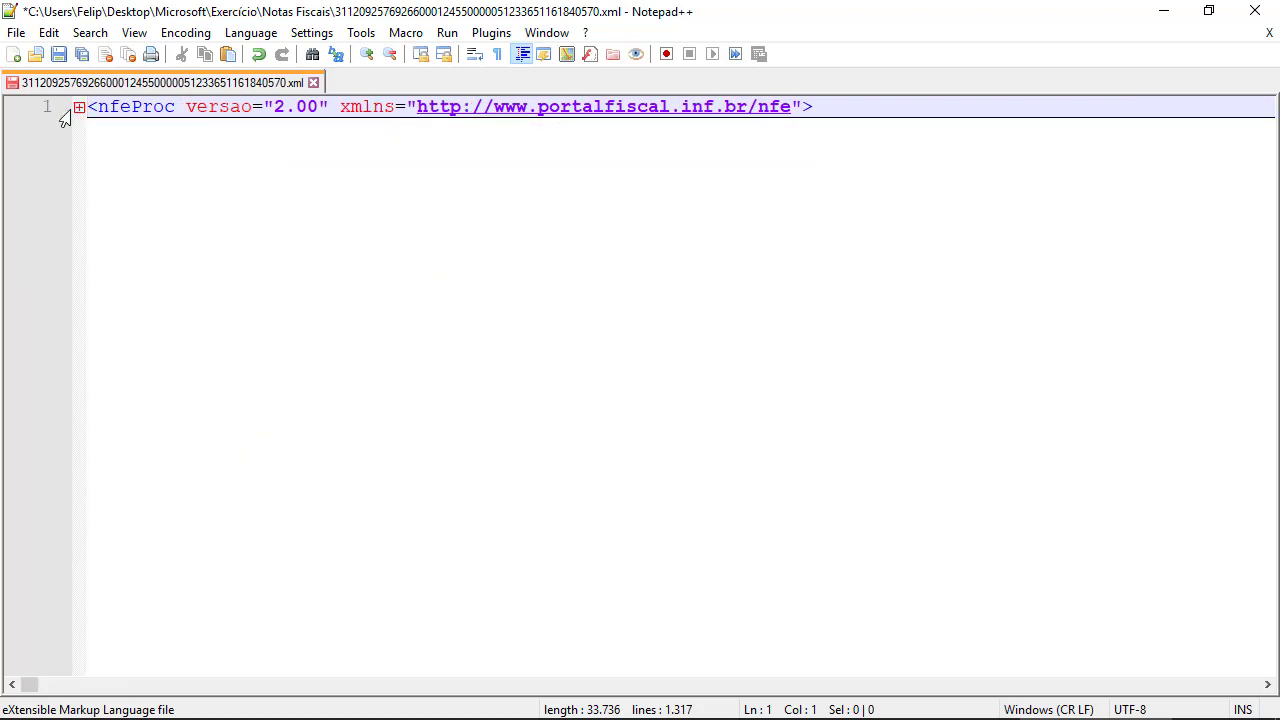
{"action": "left_click", "coordinate": [76, 106]}
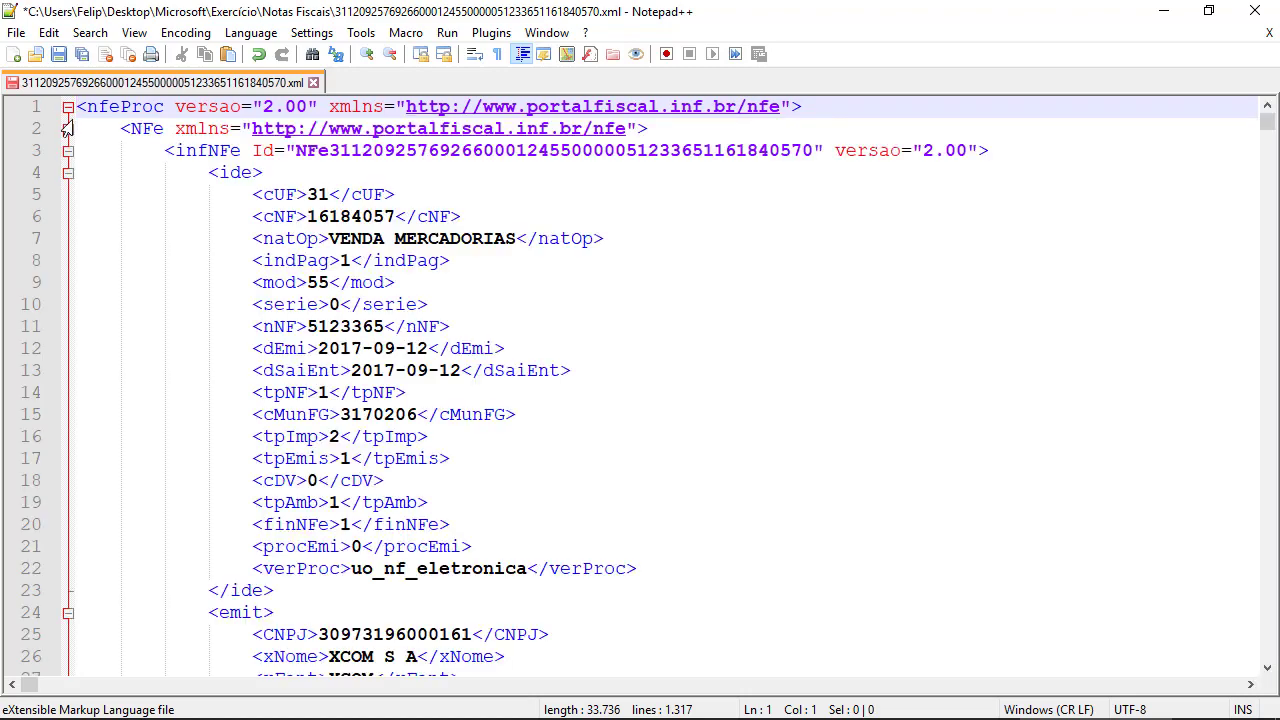
{"action": "left_click", "coordinate": [67, 129]}
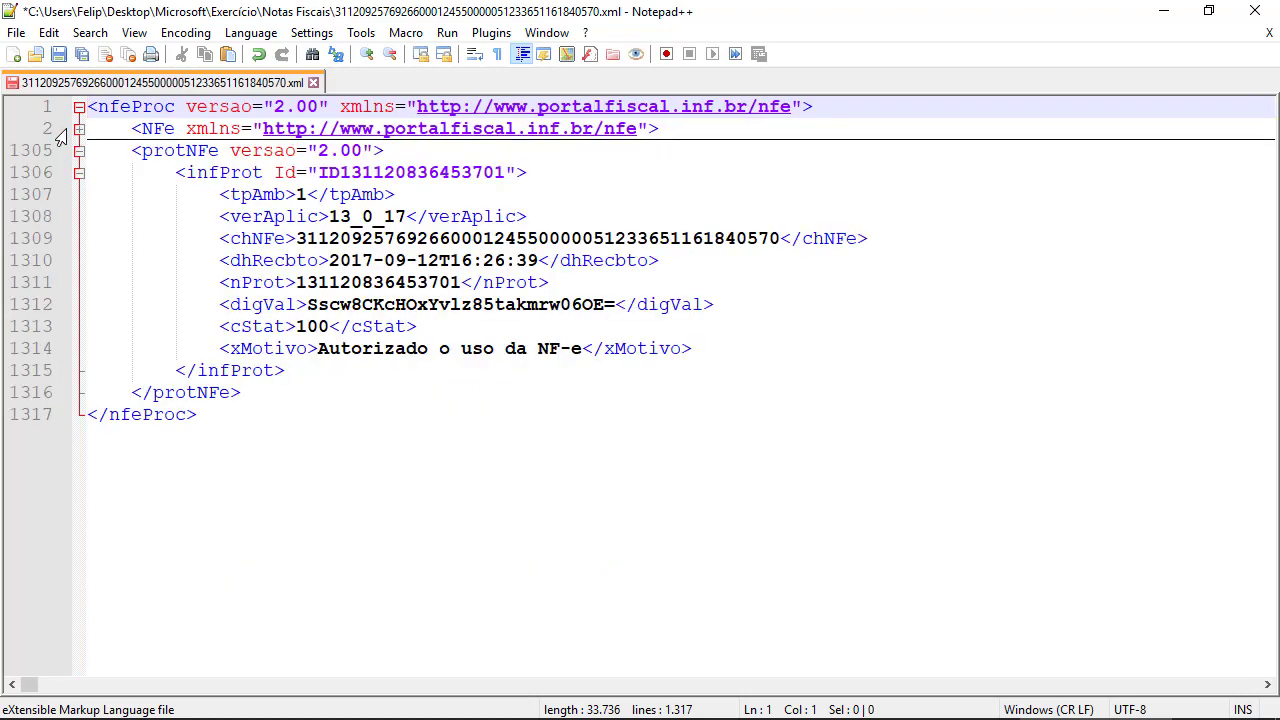
Collapse and re-expand the protNFe element twice and place the cursor in the opening nfeProc tag.
{"action": "left_click", "coordinate": [87, 152]}
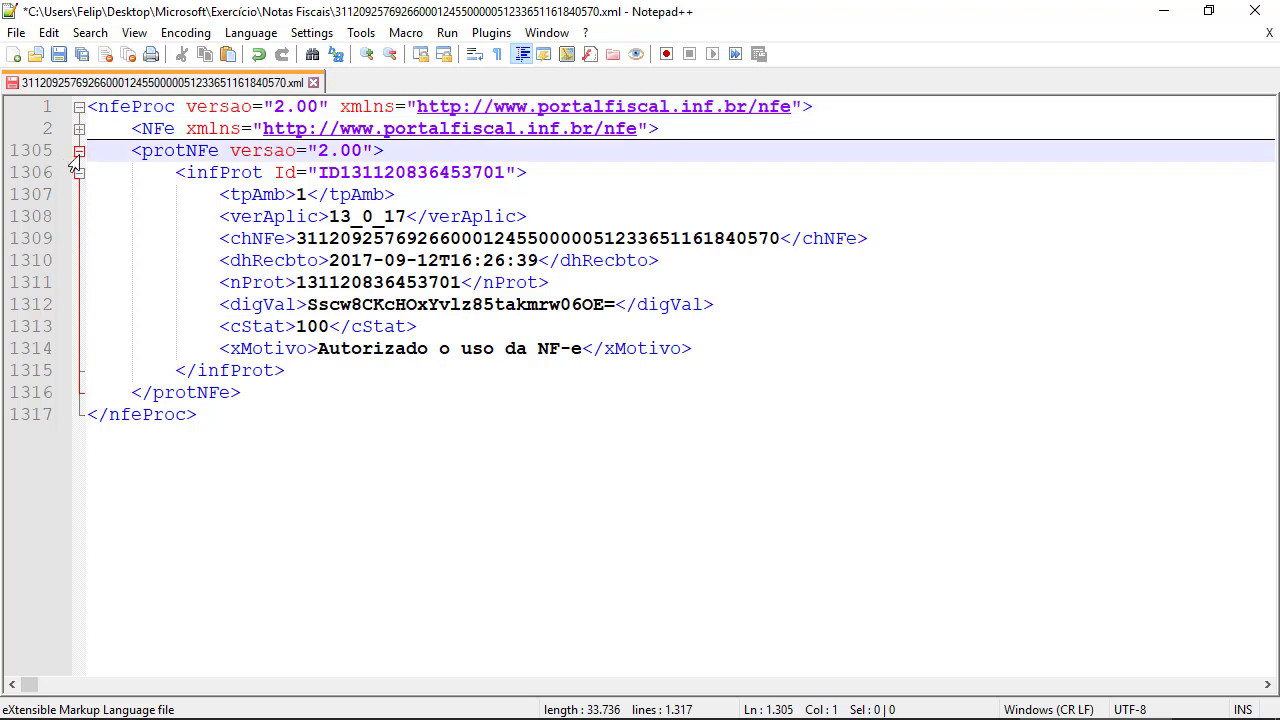
{"action": "left_click", "coordinate": [75, 149]}
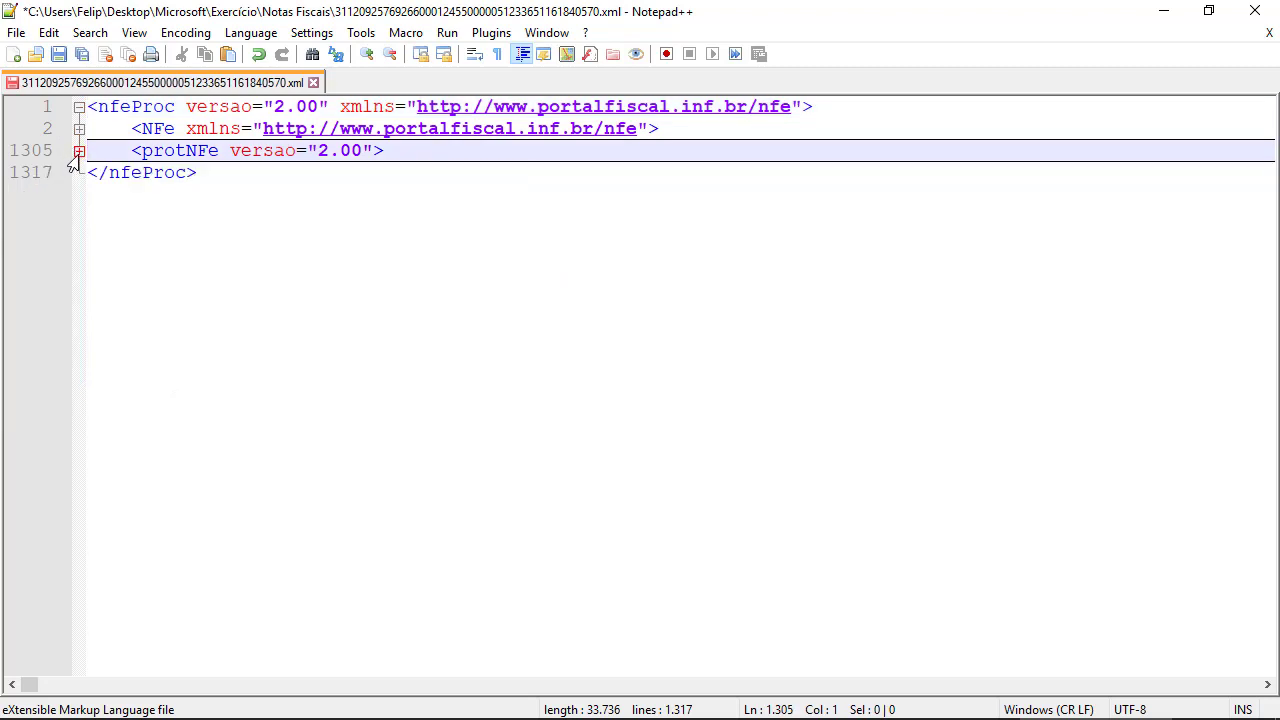
{"action": "left_click", "coordinate": [77, 152]}
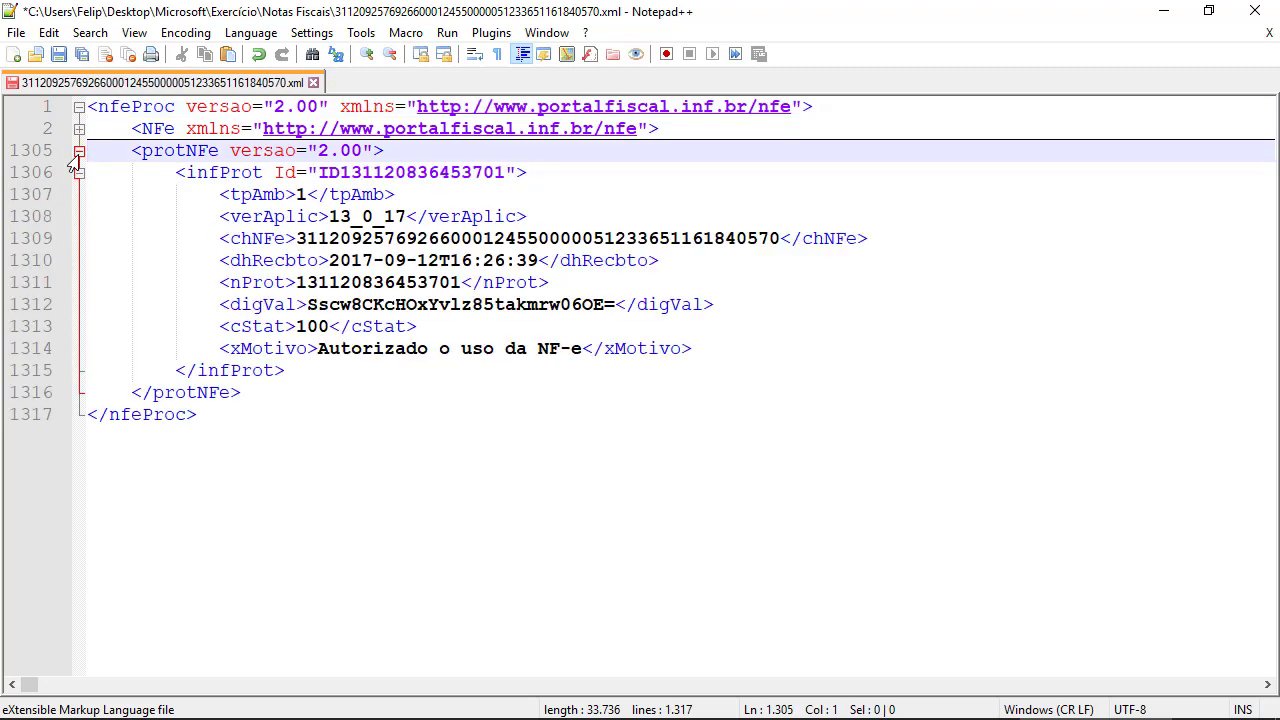
{"action": "left_click", "coordinate": [78, 152]}
{"action": "left_click", "coordinate": [76, 154]}
{"action": "left_click", "coordinate": [166, 108]}
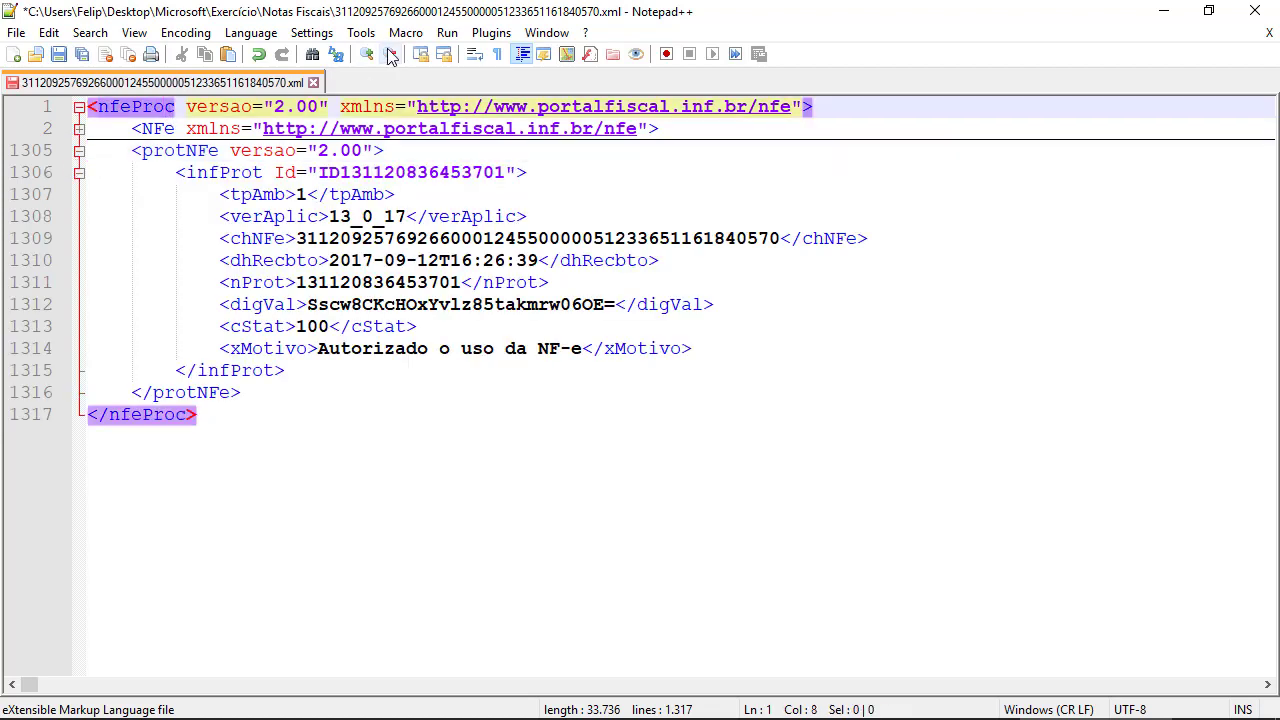
Review the commands of the XML Tools plugin without running any of them.
{"action": "left_click", "coordinate": [490, 33]}
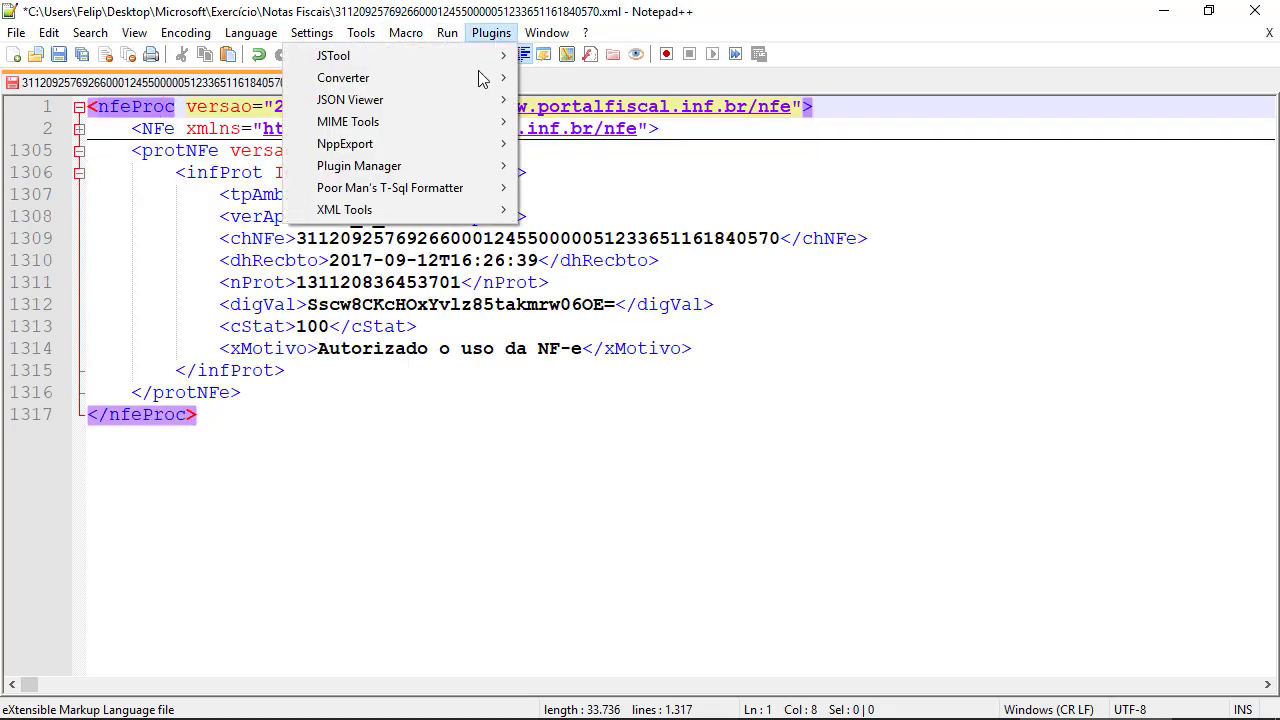
{"action": "mouse_move", "coordinate": [400, 218]}
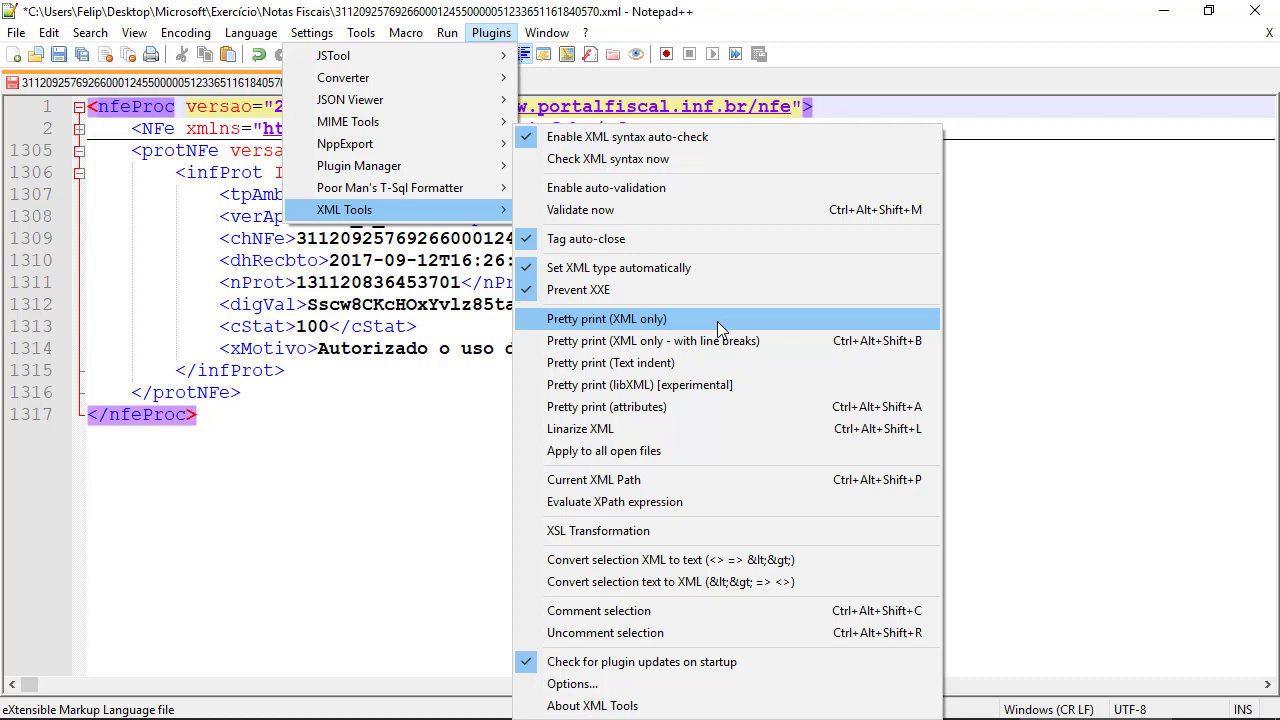
{"action": "left_click", "coordinate": [493, 37]}
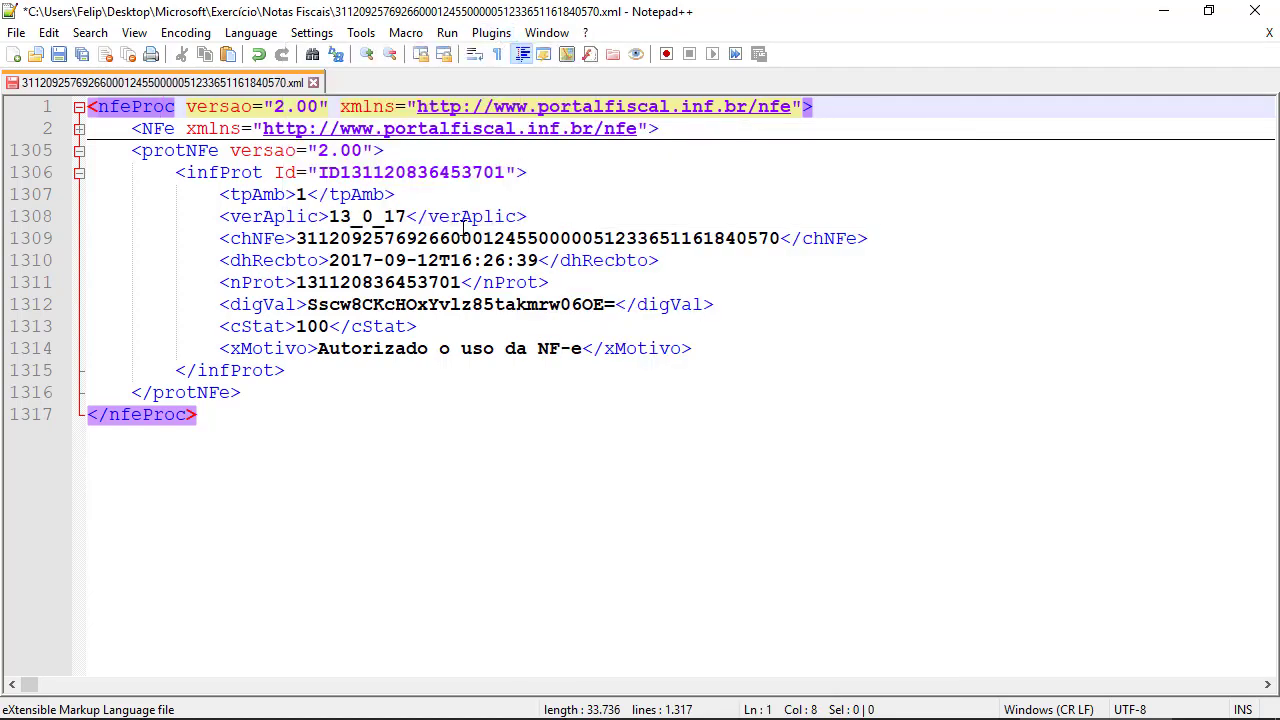
{"action": "left_click", "coordinate": [386, 345]}
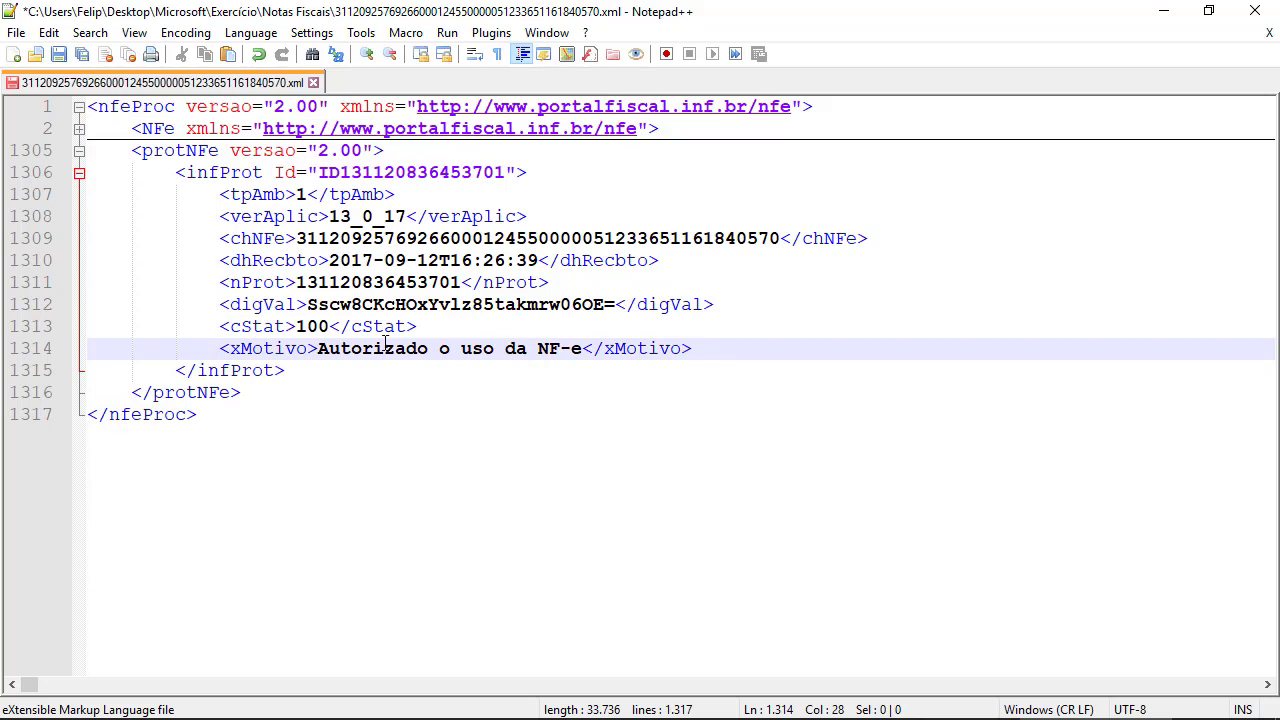
{"action": "left_click", "coordinate": [930, 699]}
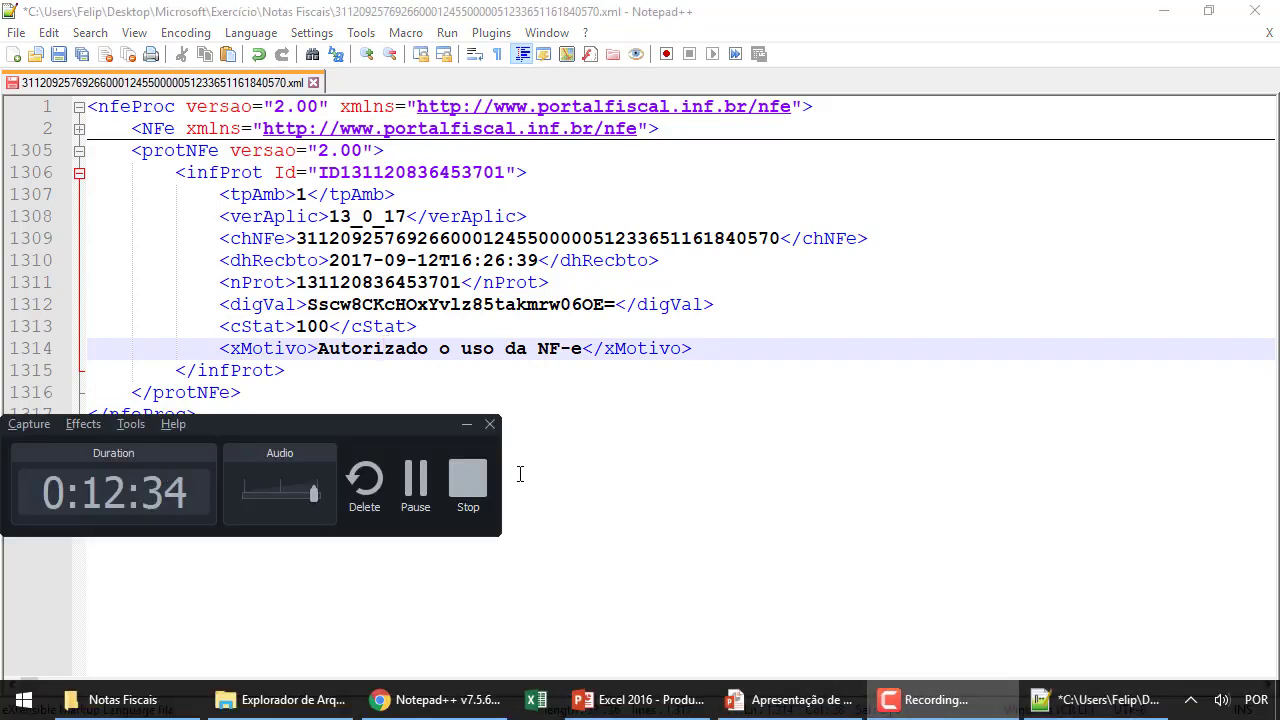
{"action": "left_click", "coordinate": [412, 492]}
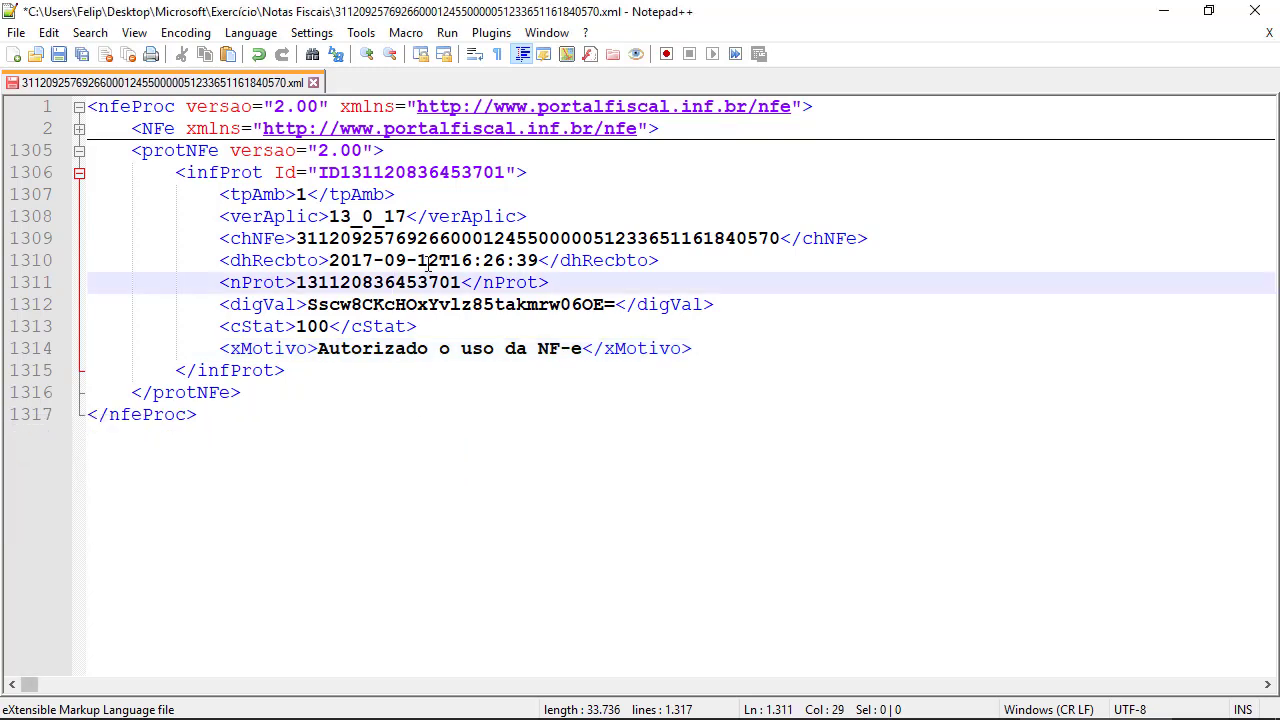
{"action": "left_click", "coordinate": [427, 266]}
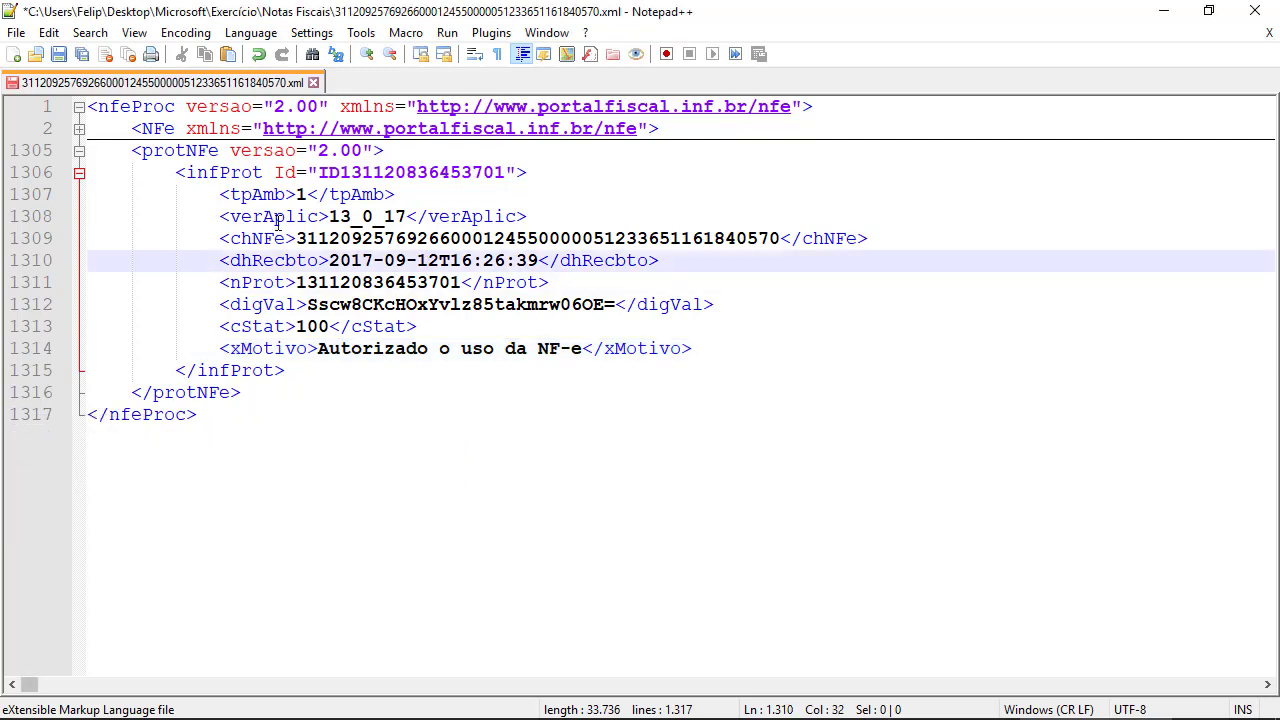
Expand the NFe element and collapse the product details det nItem="1" and det nItem="2".
{"action": "left_click", "coordinate": [78, 130]}
{"action": "scroll", "coordinate": [310, 440], "scroll_direction": "down", "scroll_amount": 17}
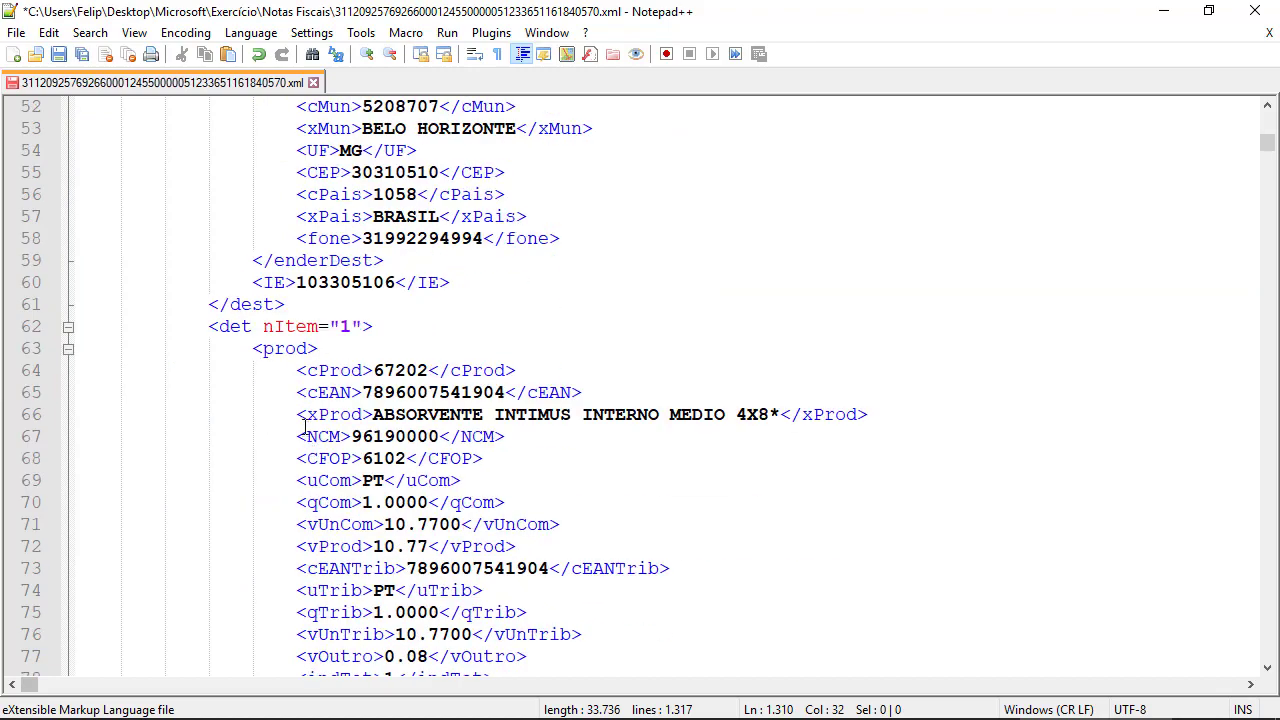
{"action": "scroll", "coordinate": [176, 354], "scroll_direction": "down", "scroll_amount": 5}
{"action": "scroll", "coordinate": [94, 391], "scroll_direction": "up", "scroll_amount": 5}
{"action": "left_click", "coordinate": [67, 349]}
{"action": "left_click", "coordinate": [67, 327]}
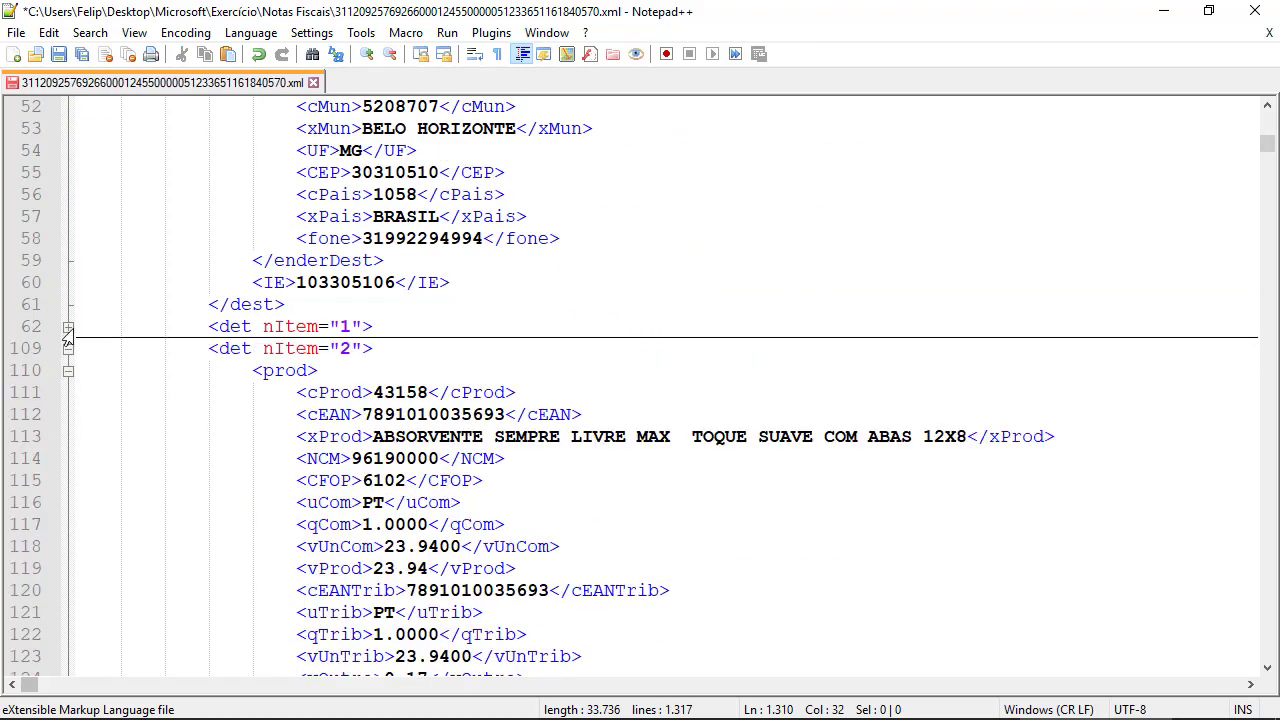
{"action": "left_click", "coordinate": [67, 371]}
{"action": "left_click", "coordinate": [67, 349]}
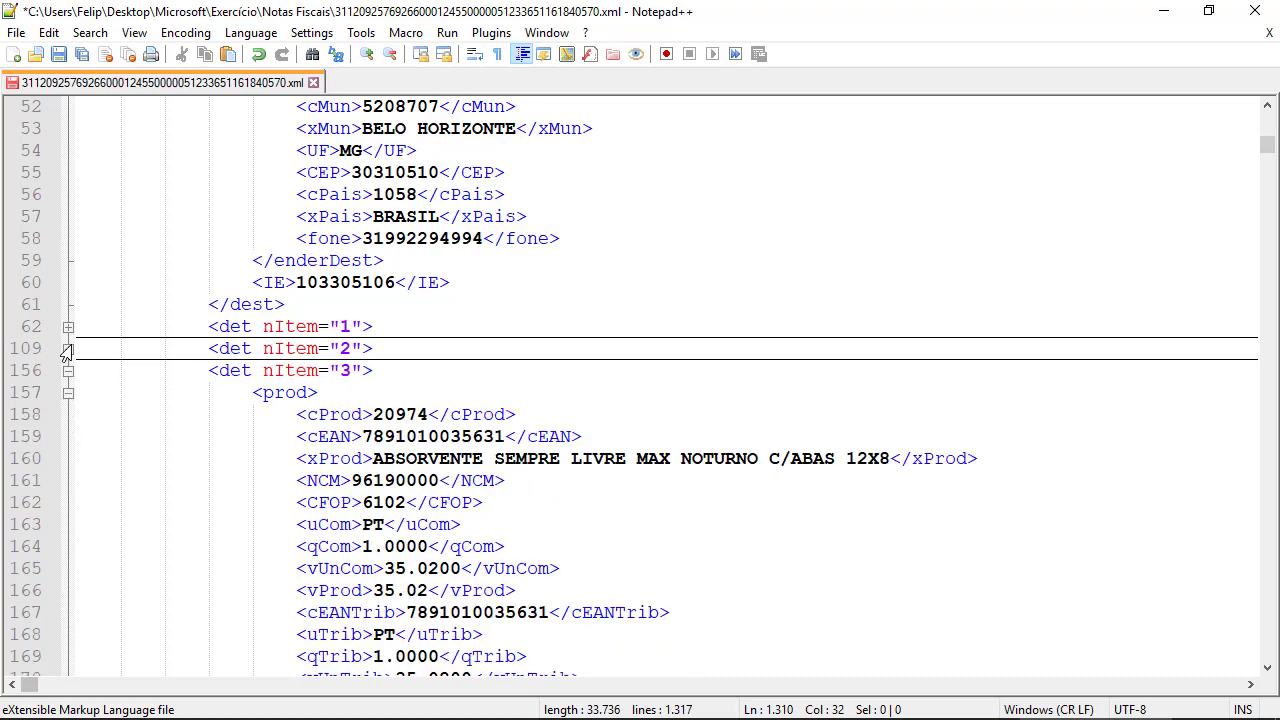
Return to the beginning of the invoice, and fold and unfold all levels of the XML twice.
{"action": "left_click", "coordinate": [360, 238]}
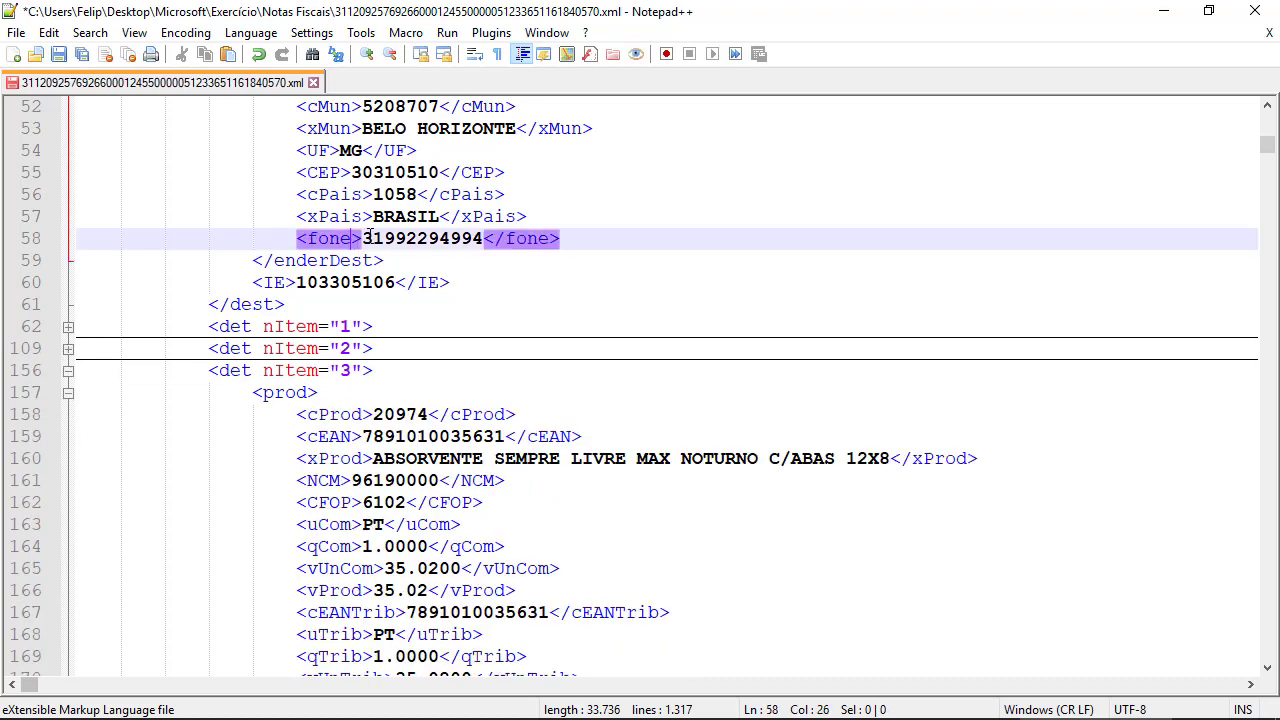
{"action": "key", "text": "ctrl+Home"}
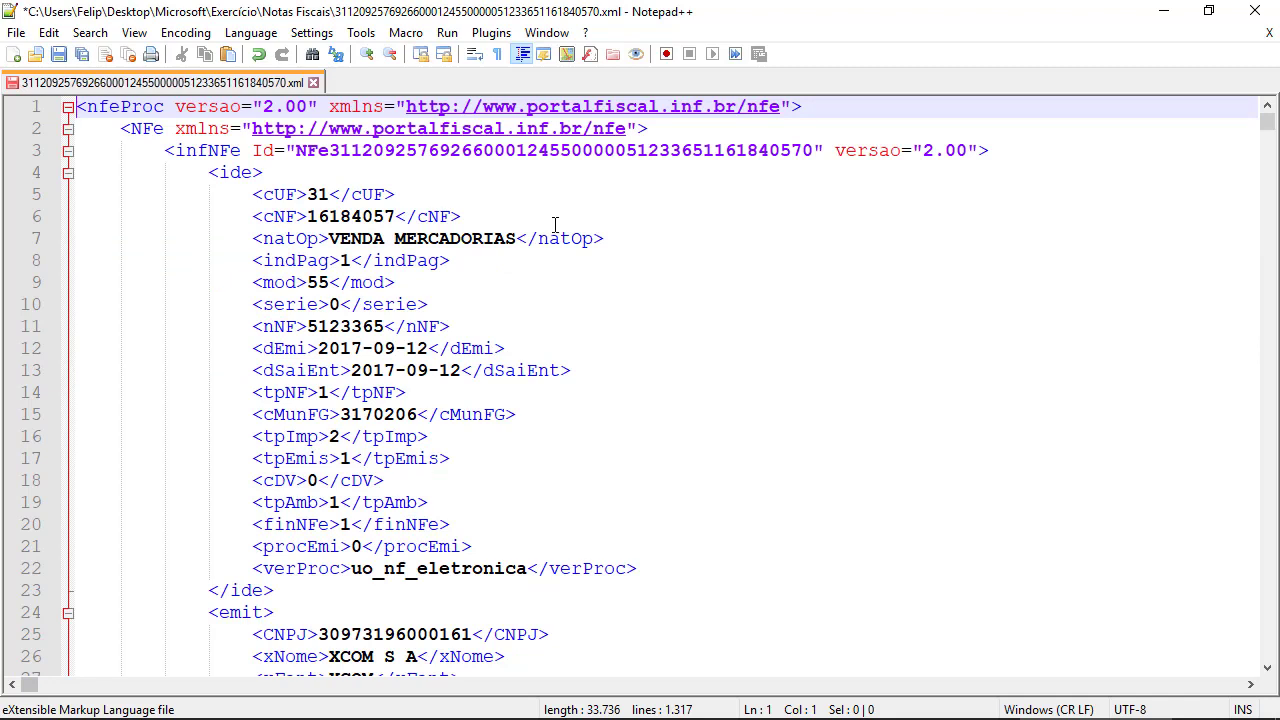
{"action": "key", "text": "alt+0"}
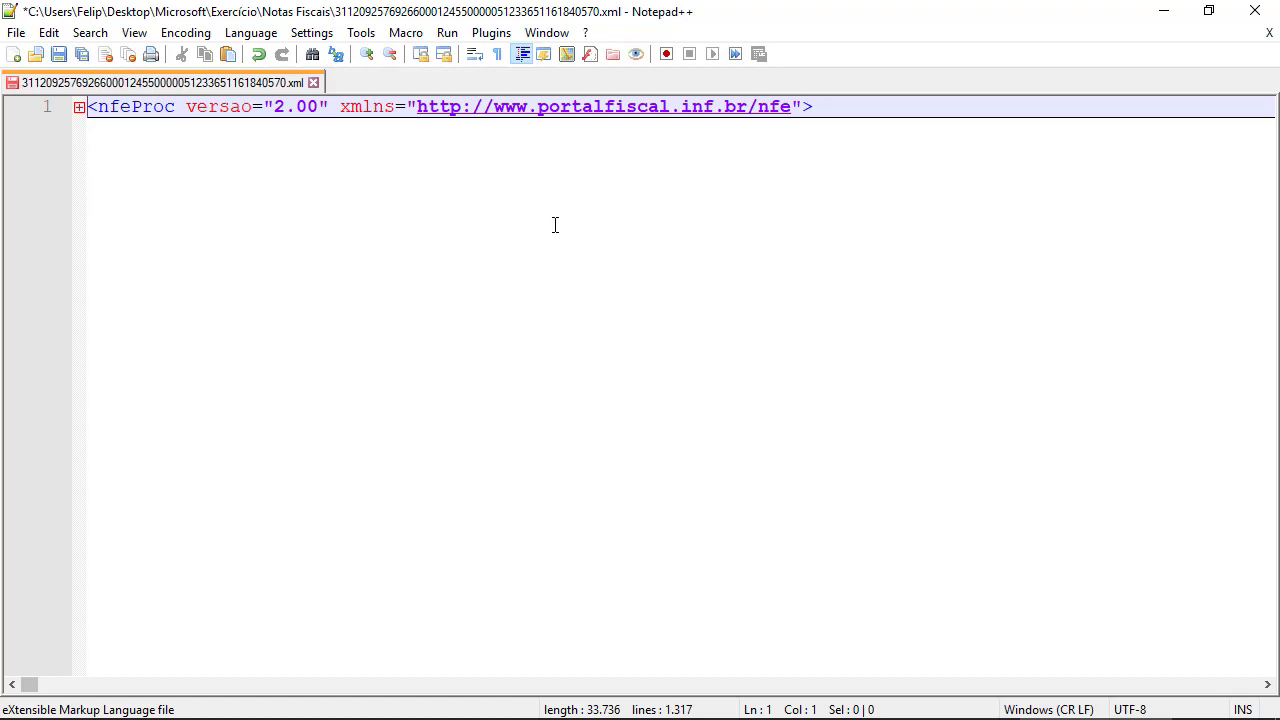
{"action": "key", "text": "alt+shift+0"}
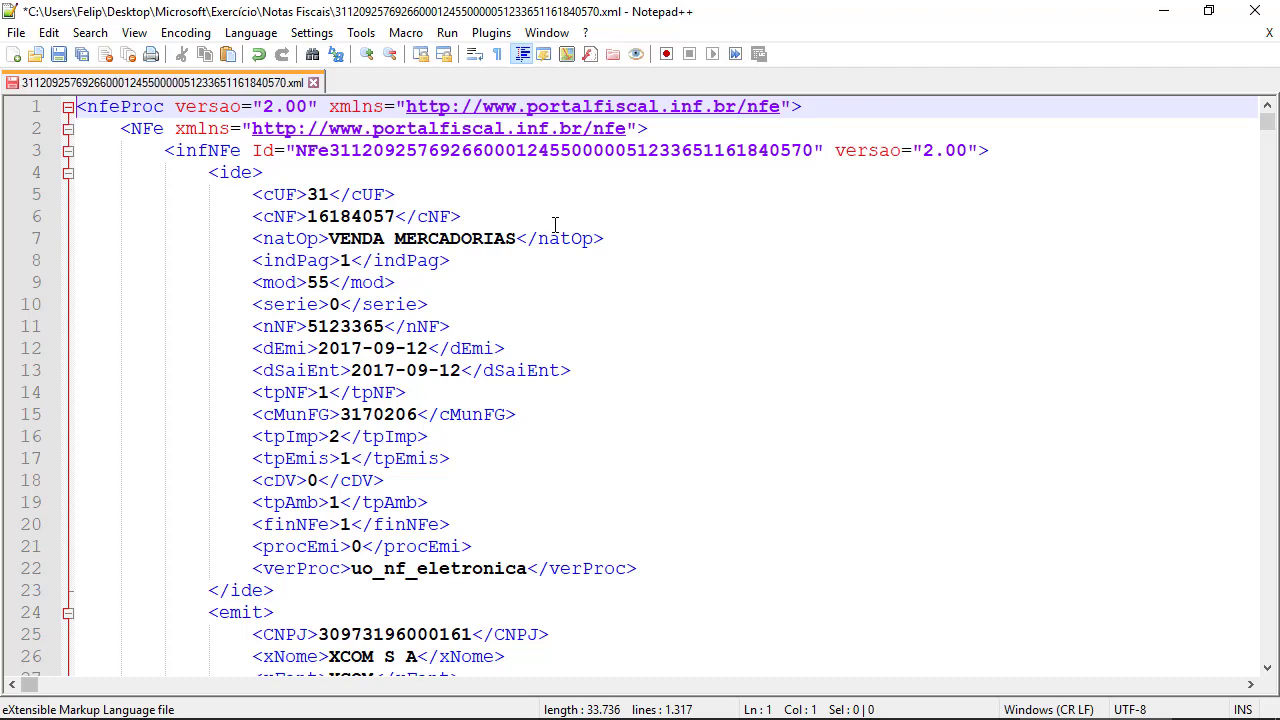
{"action": "key", "text": "alt+0"}
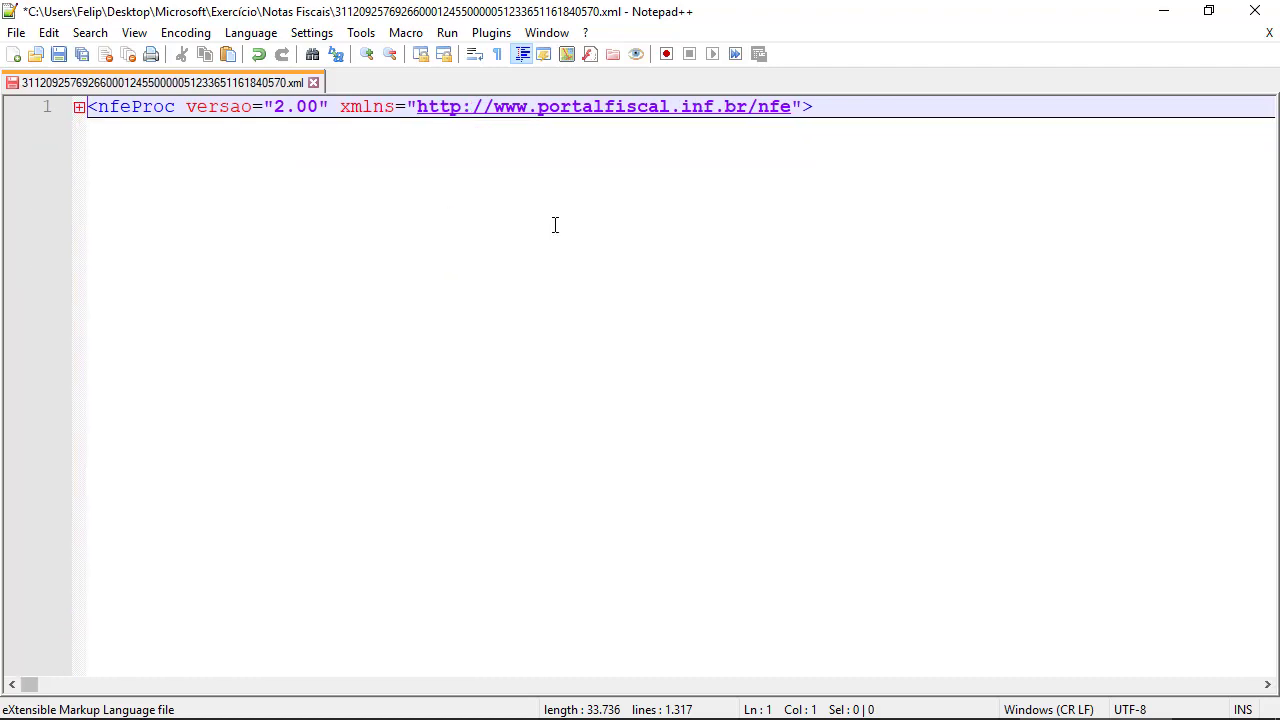
{"action": "key", "text": "alt+shift+0"}
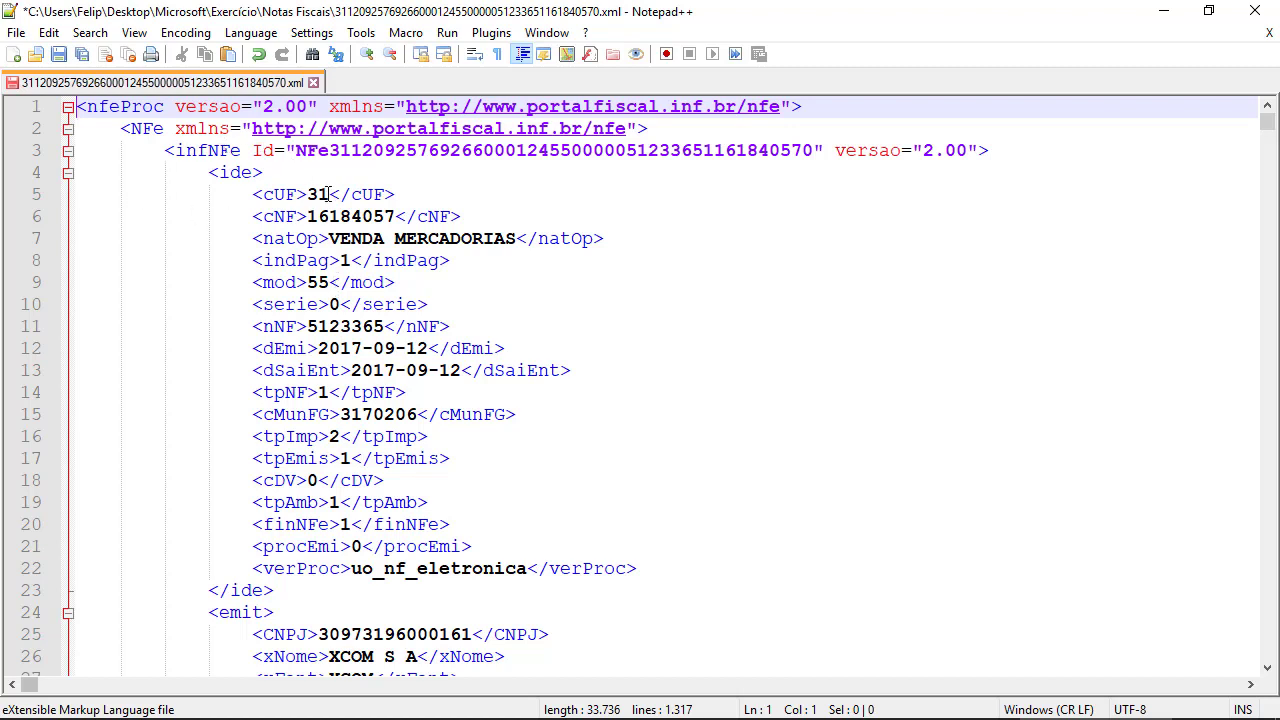
Select the opening <ide> tag on line 4.
{"action": "mouse_move", "coordinate": [207, 174]}
{"action": "left_mouse_down"}
{"action": "mouse_move", "coordinate": [271, 175]}
{"action": "mouse_move", "coordinate": [217, 179]}
{"action": "left_mouse_up"}
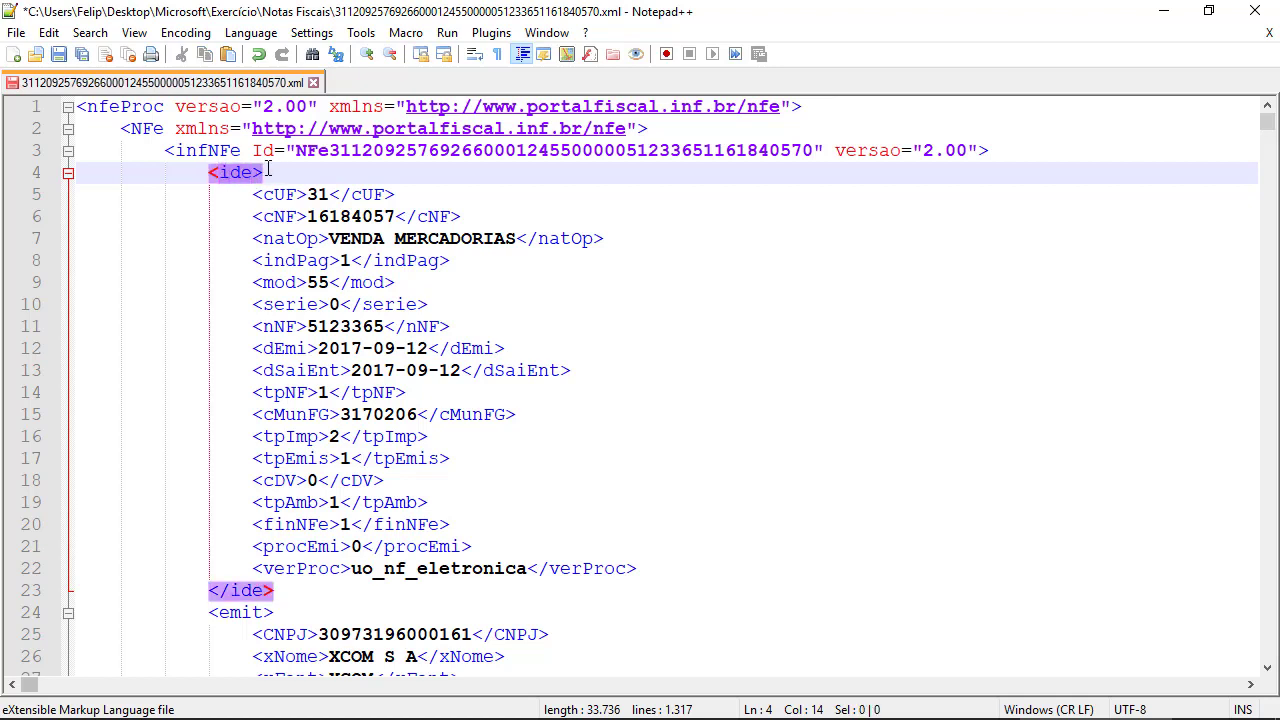
{"action": "left_click", "coordinate": [263, 172]}
{"action": "key", "text": "shift+Left"}
{"action": "key", "text": "shift+Left"}
{"action": "key", "text": "shift+Left"}
{"action": "key", "text": "shift+Left"}
{"action": "key", "text": "shift+Left"}
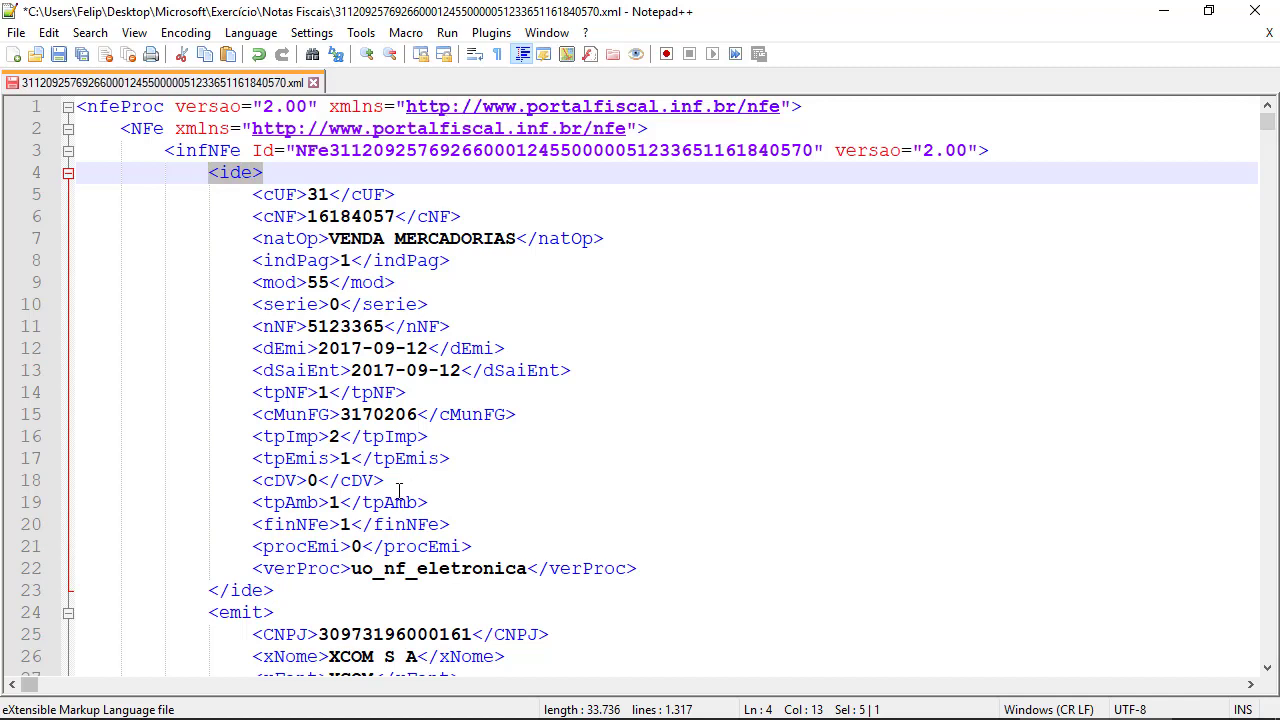
Locate the closing </ide> tag, and highlight the opening <ide> tag and the nested <cUF> tag.
{"action": "left_click", "coordinate": [232, 592]}
{"action": "left_click_drag", "start_coordinate": [210, 174], "coordinate": [268, 172]}
{"action": "left_click_drag", "start_coordinate": [253, 194], "coordinate": [309, 194]}
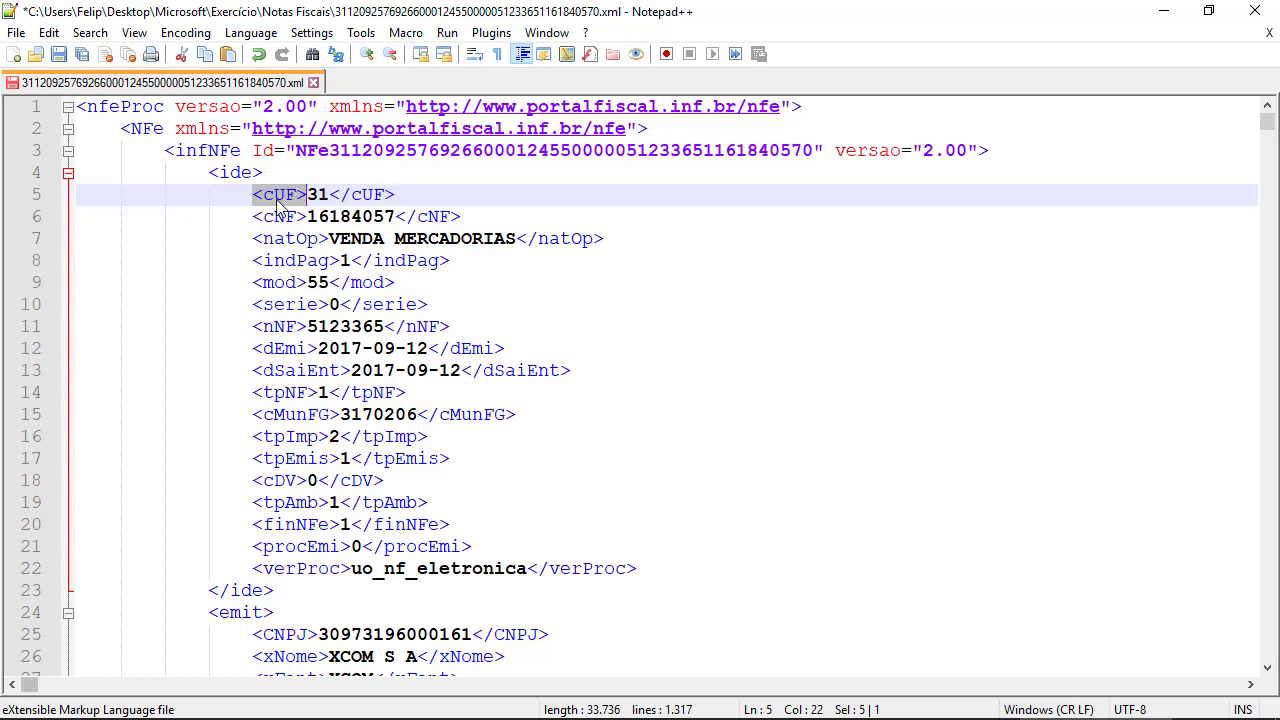
Highlight the <cUF> value and closing tag, the opening and closing <ide> tags, and the nested <cNF> and <natOp> elements.
{"action": "double_click", "coordinate": [322, 194]}
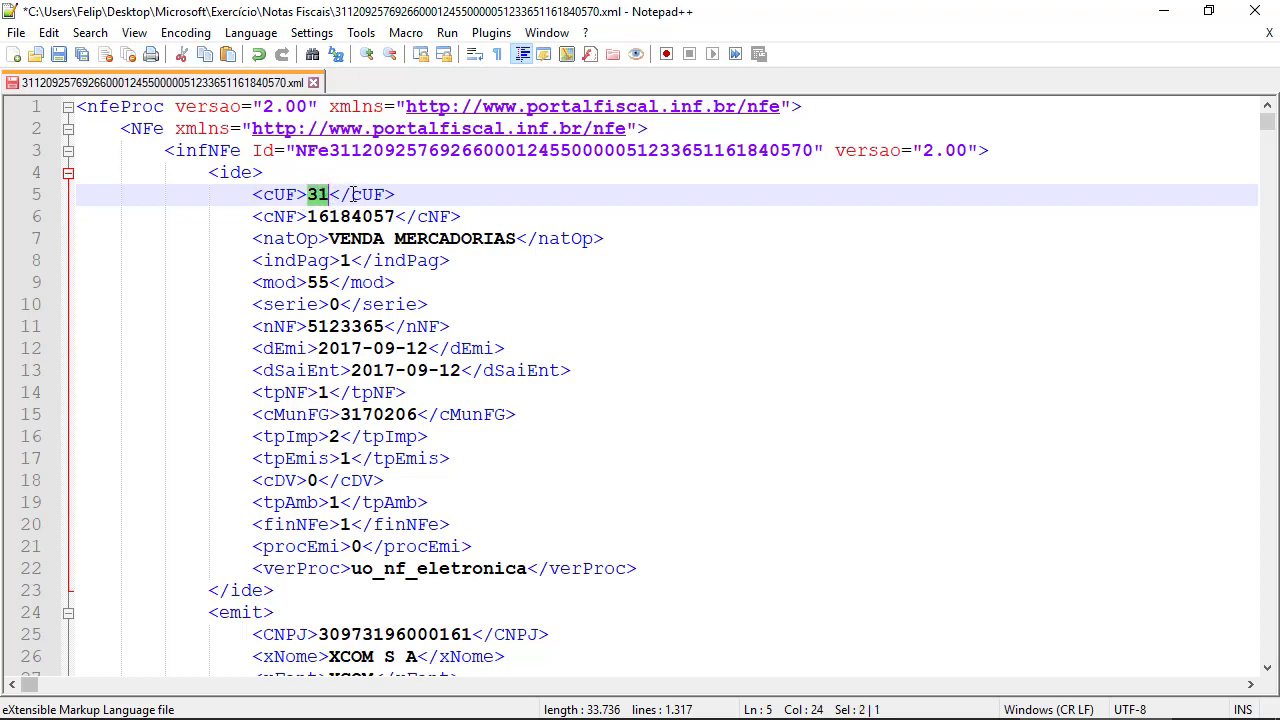
{"action": "left_click", "coordinate": [347, 195]}
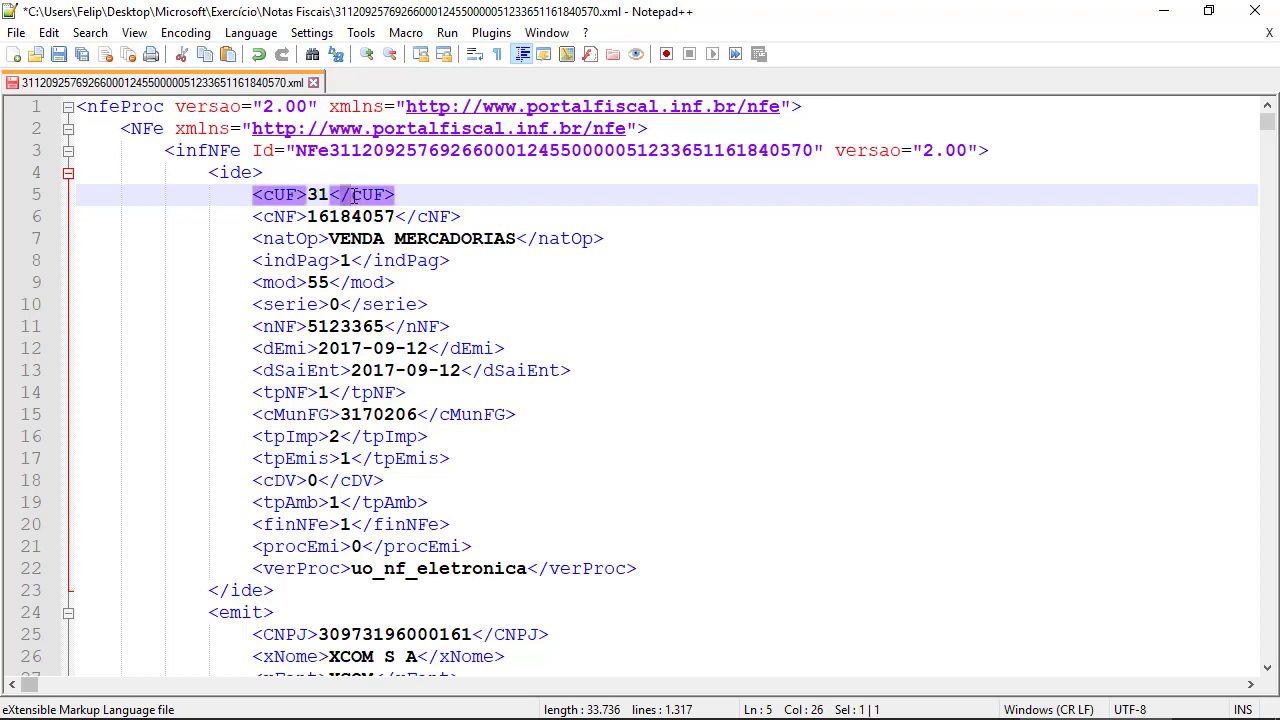
{"action": "double_click", "coordinate": [238, 173]}
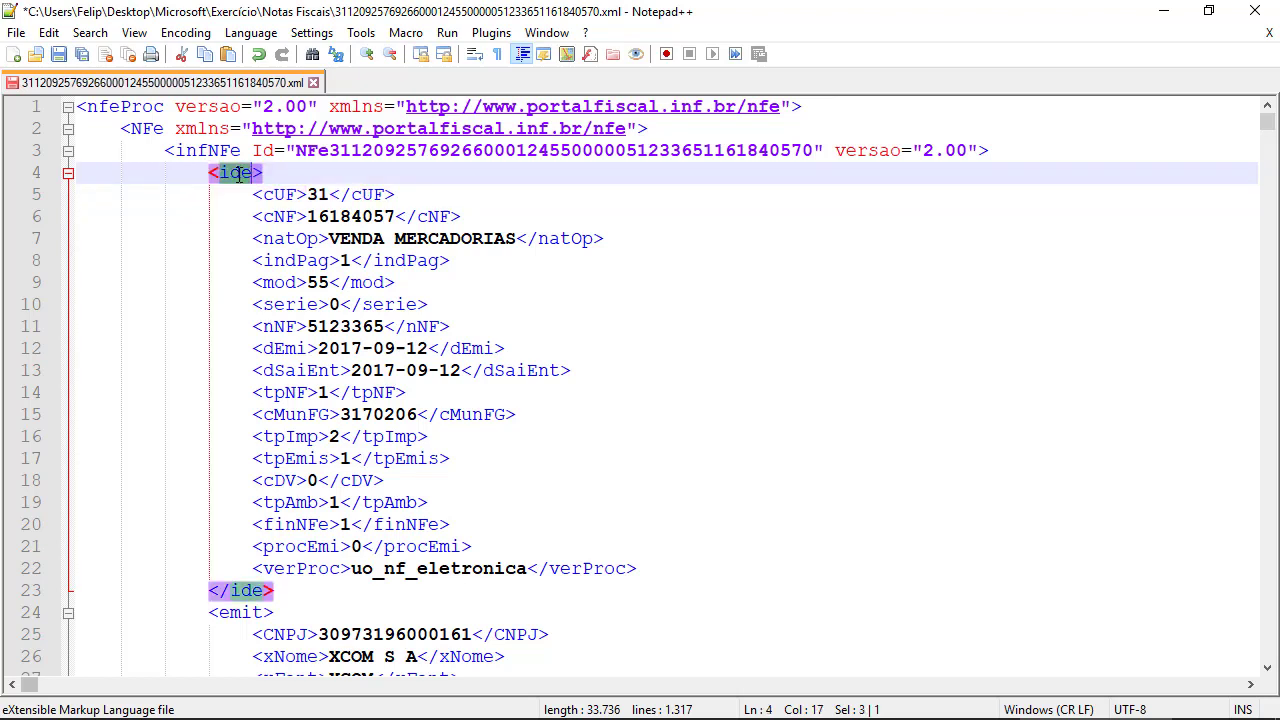
{"action": "left_click", "coordinate": [228, 591]}
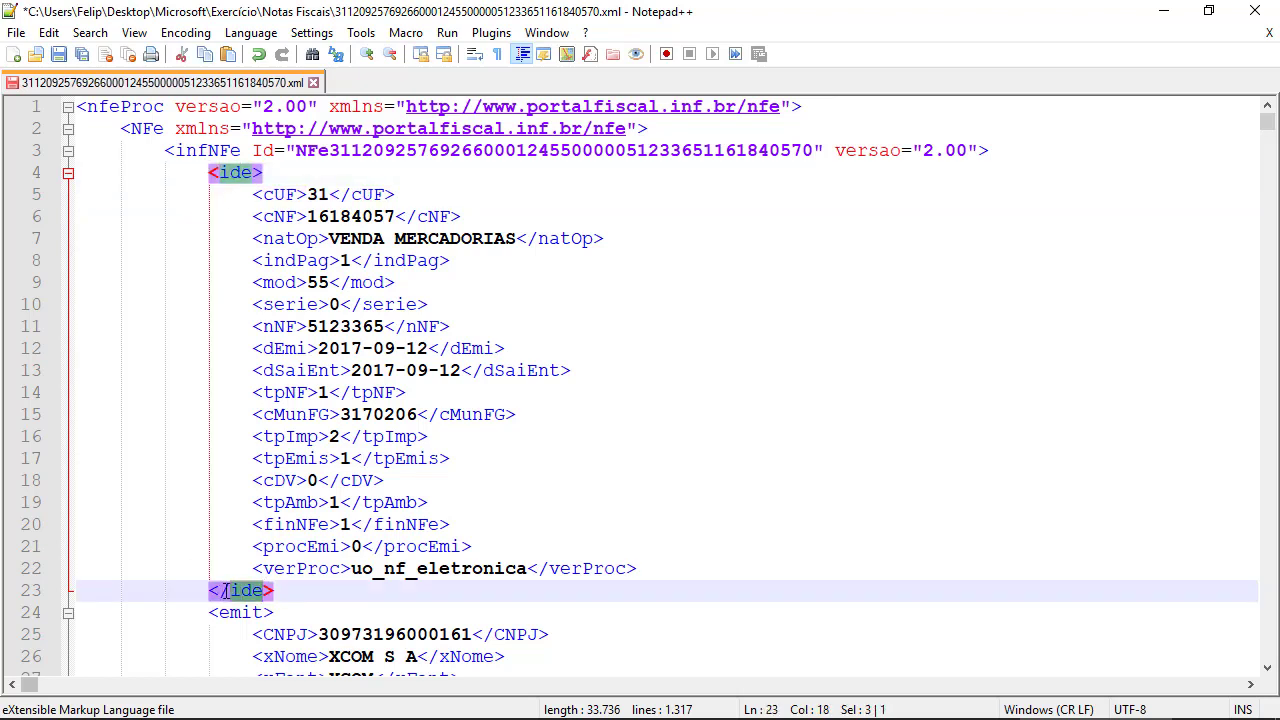
{"action": "key", "text": "Left"}
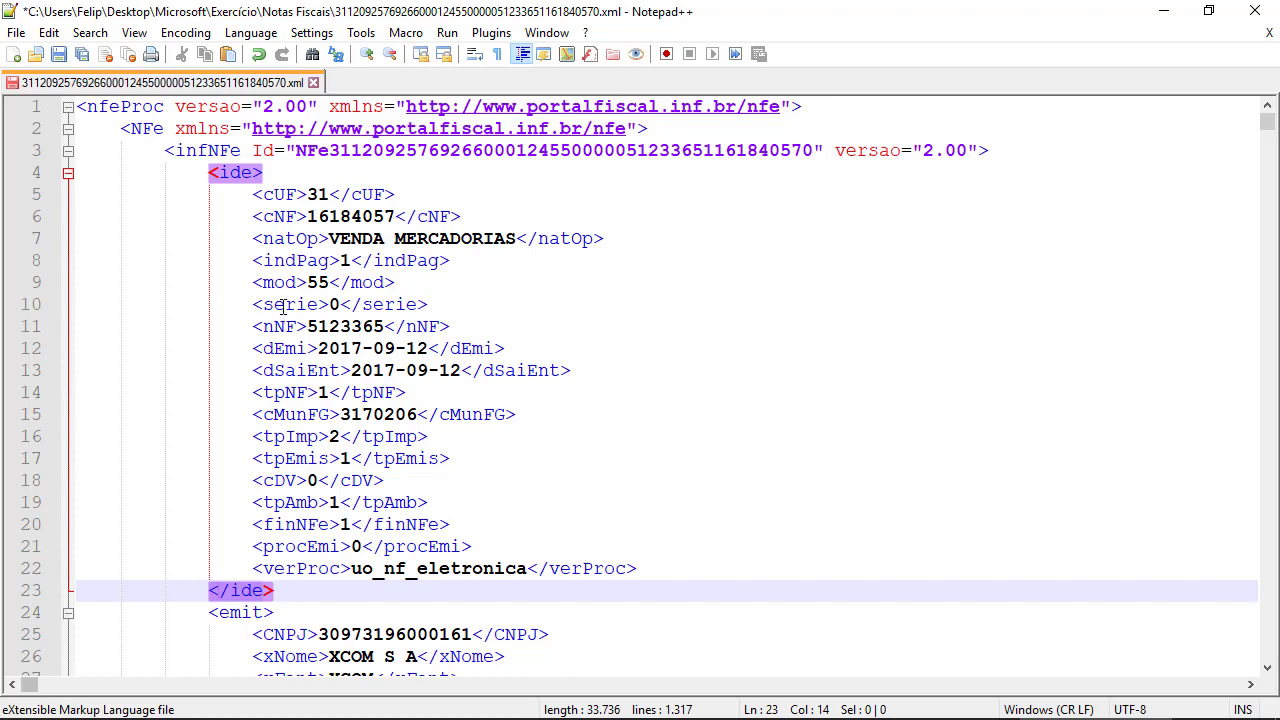
{"action": "left_click", "coordinate": [279, 216]}
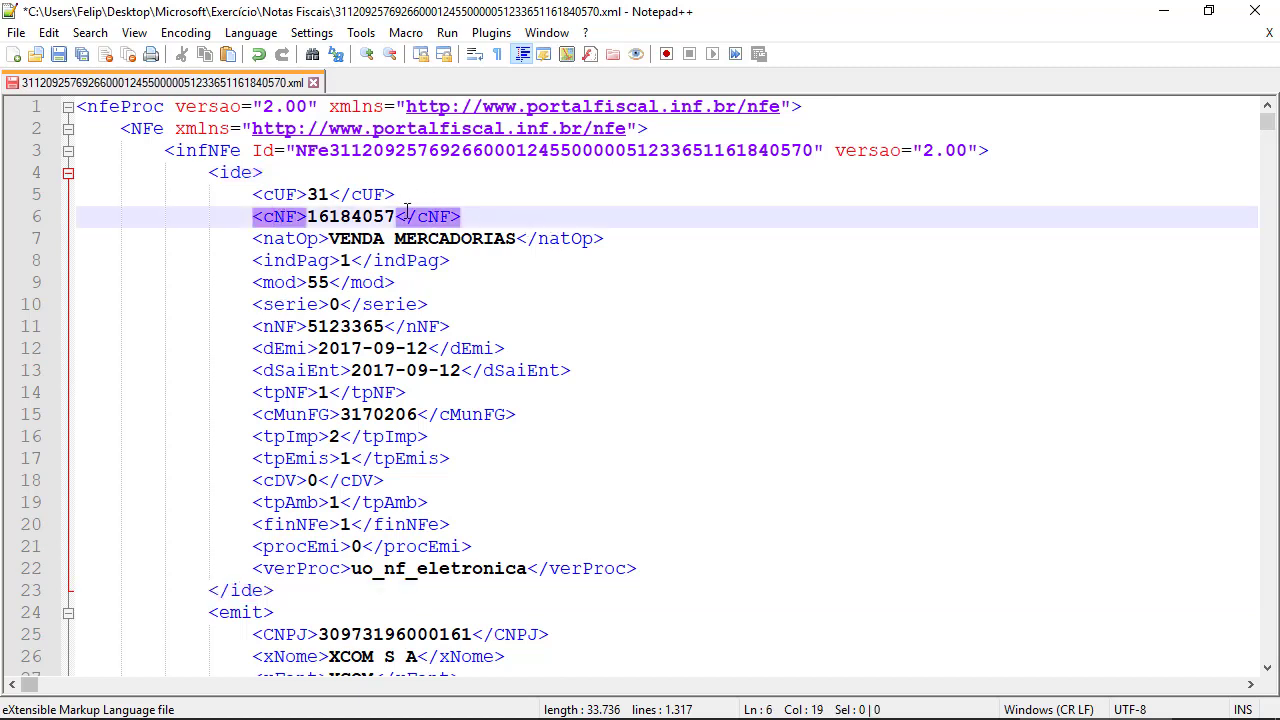
{"action": "left_click", "coordinate": [560, 238]}
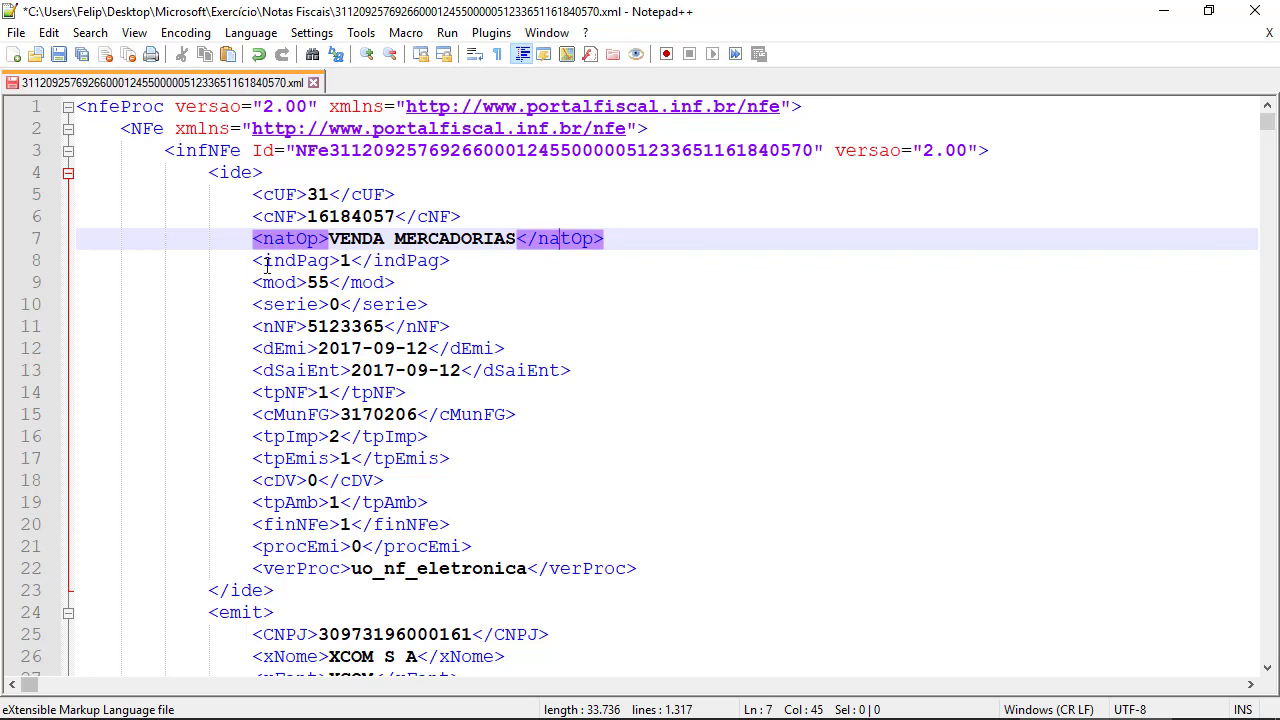
Collapse and expand the <ide> element twice, highlighting its closing tag on line 23 in between.
{"action": "left_click", "coordinate": [67, 174]}
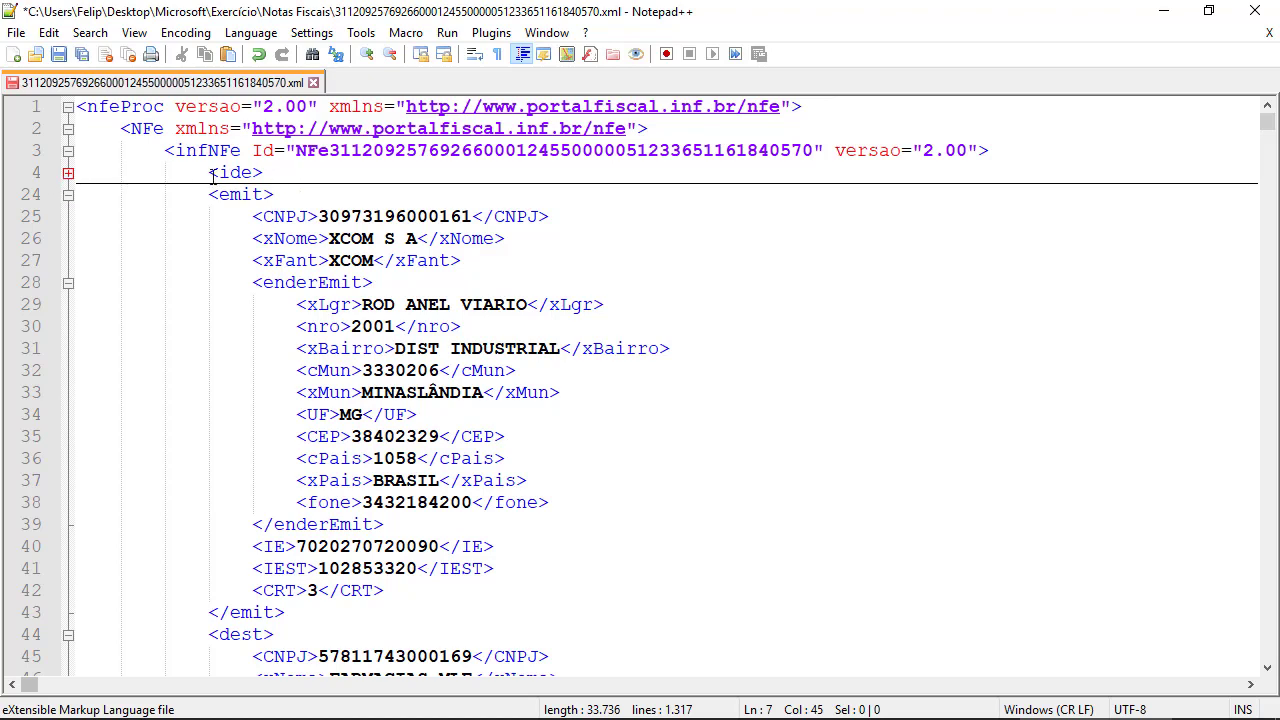
{"action": "left_click", "coordinate": [67, 174]}
{"action": "left_click", "coordinate": [265, 591]}
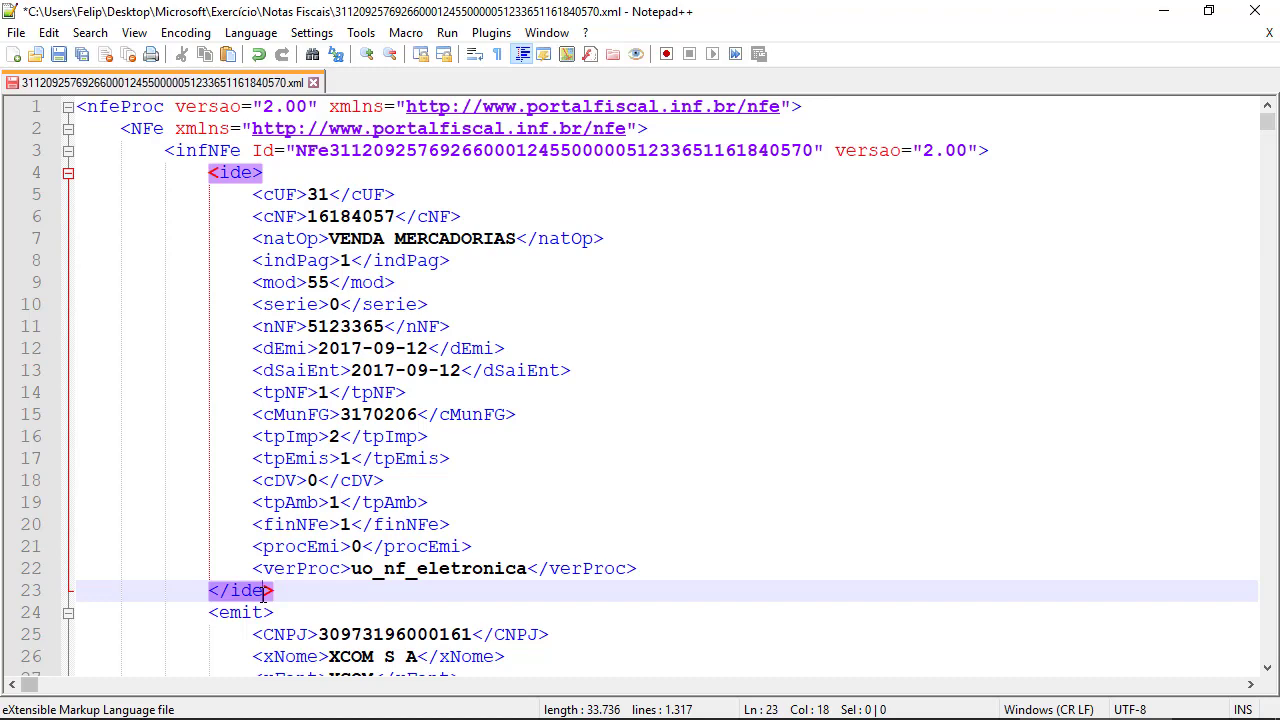
{"action": "left_click", "coordinate": [62, 178]}
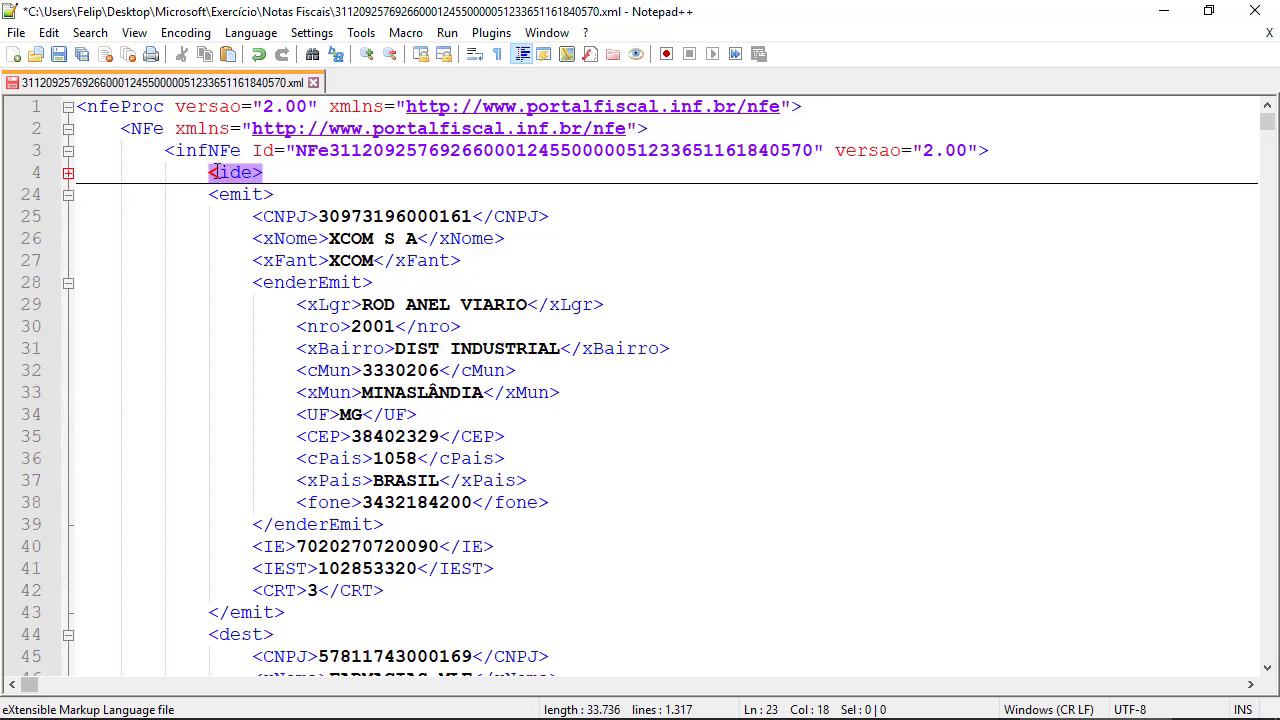
{"action": "left_click", "coordinate": [77, 172]}
{"action": "left_click", "coordinate": [67, 174]}
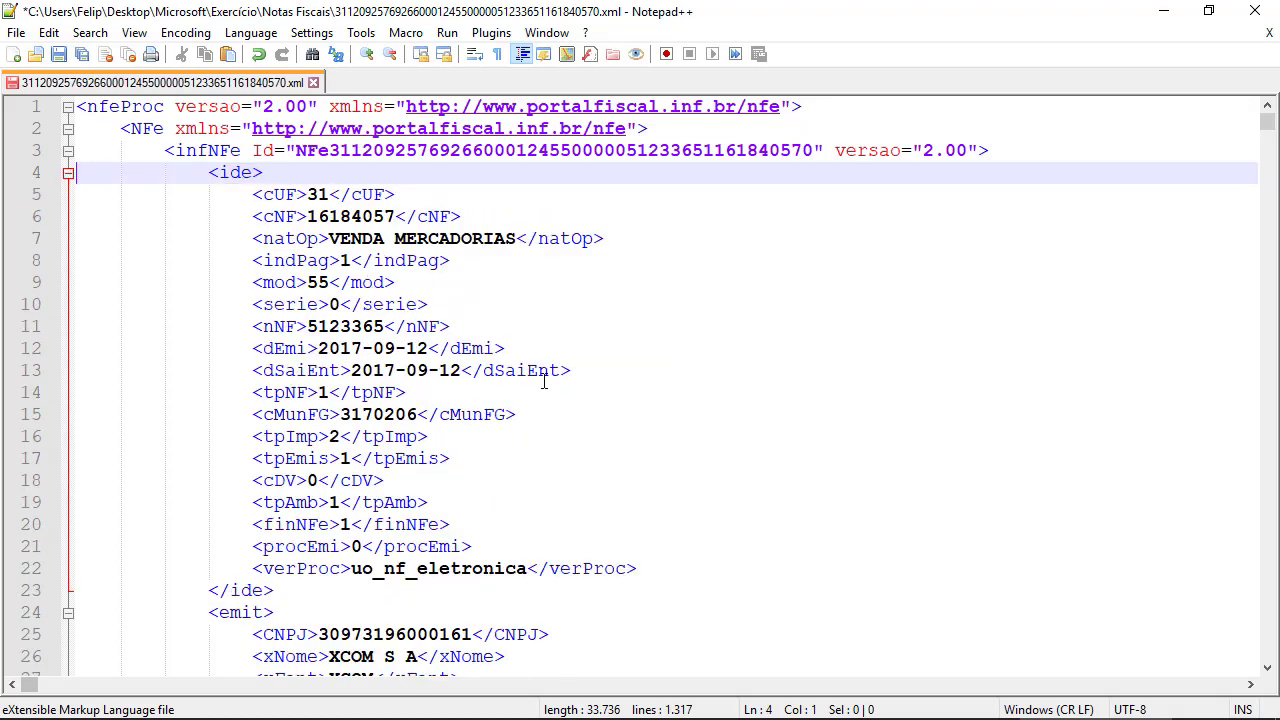
Collapse the <ide>, <emit> and <dest> elements and the product details det nItem="1" through det nItem="6".
{"action": "left_click", "coordinate": [67, 175]}
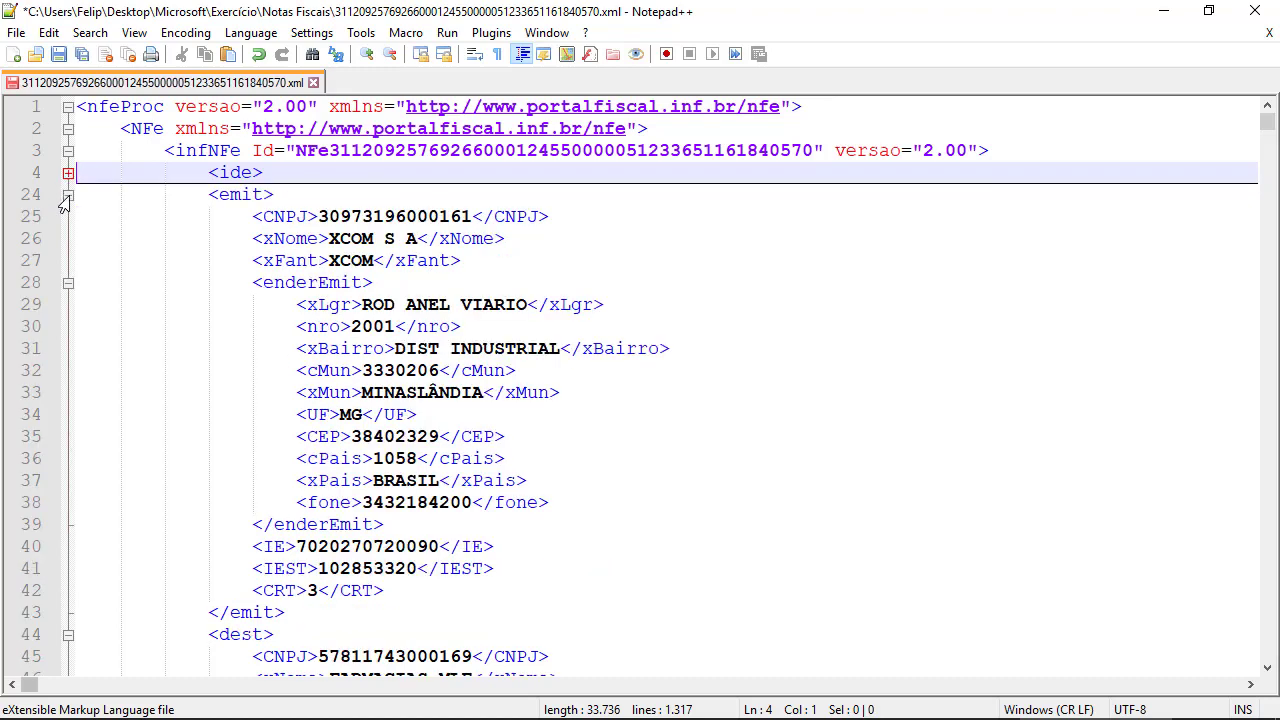
{"action": "left_click", "coordinate": [67, 195]}
{"action": "left_click", "coordinate": [67, 217]}
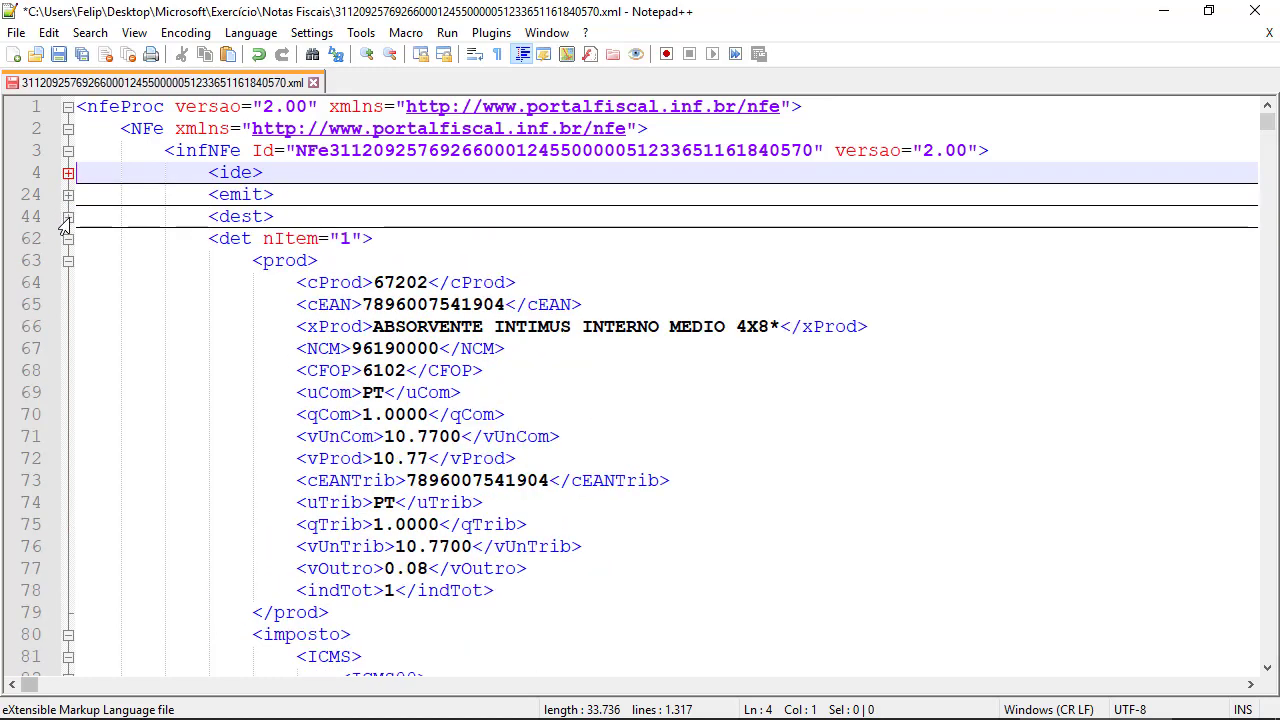
{"action": "left_click", "coordinate": [67, 240]}
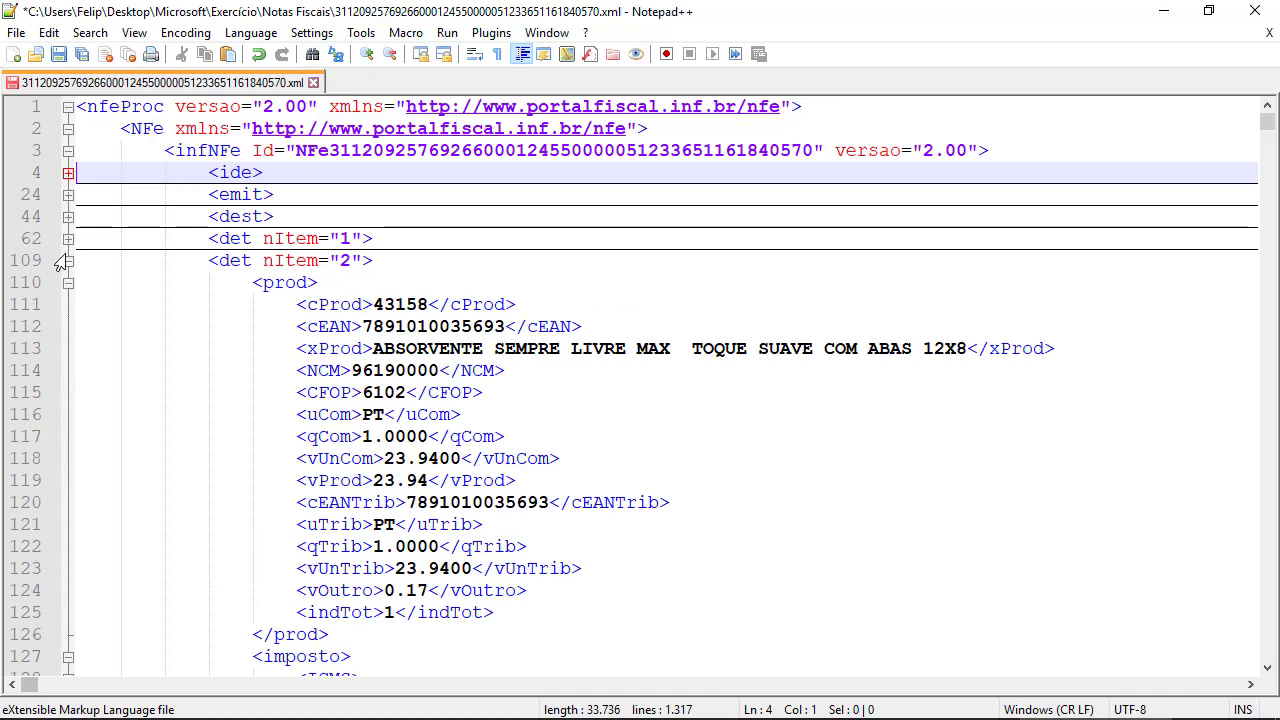
{"action": "left_click", "coordinate": [67, 261]}
{"action": "left_click", "coordinate": [67, 283]}
{"action": "left_click", "coordinate": [67, 304]}
{"action": "left_click", "coordinate": [67, 326]}
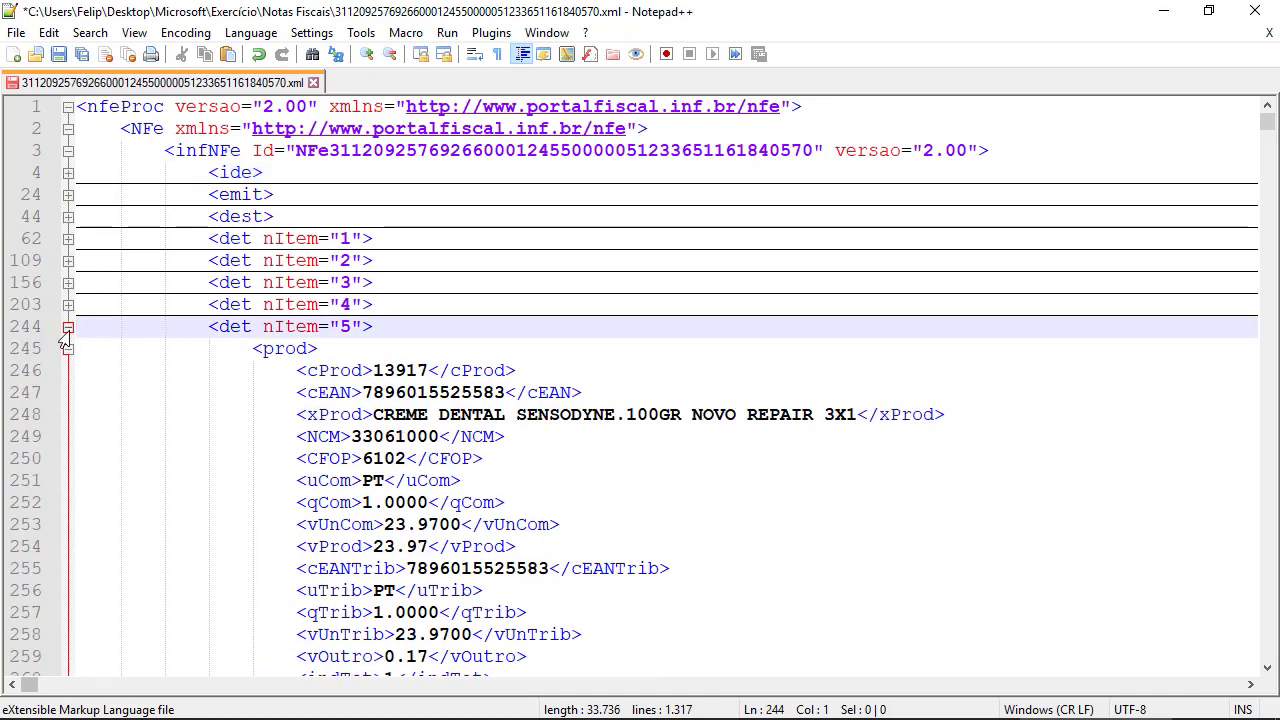
{"action": "left_click", "coordinate": [67, 326]}
{"action": "left_click", "coordinate": [67, 348]}
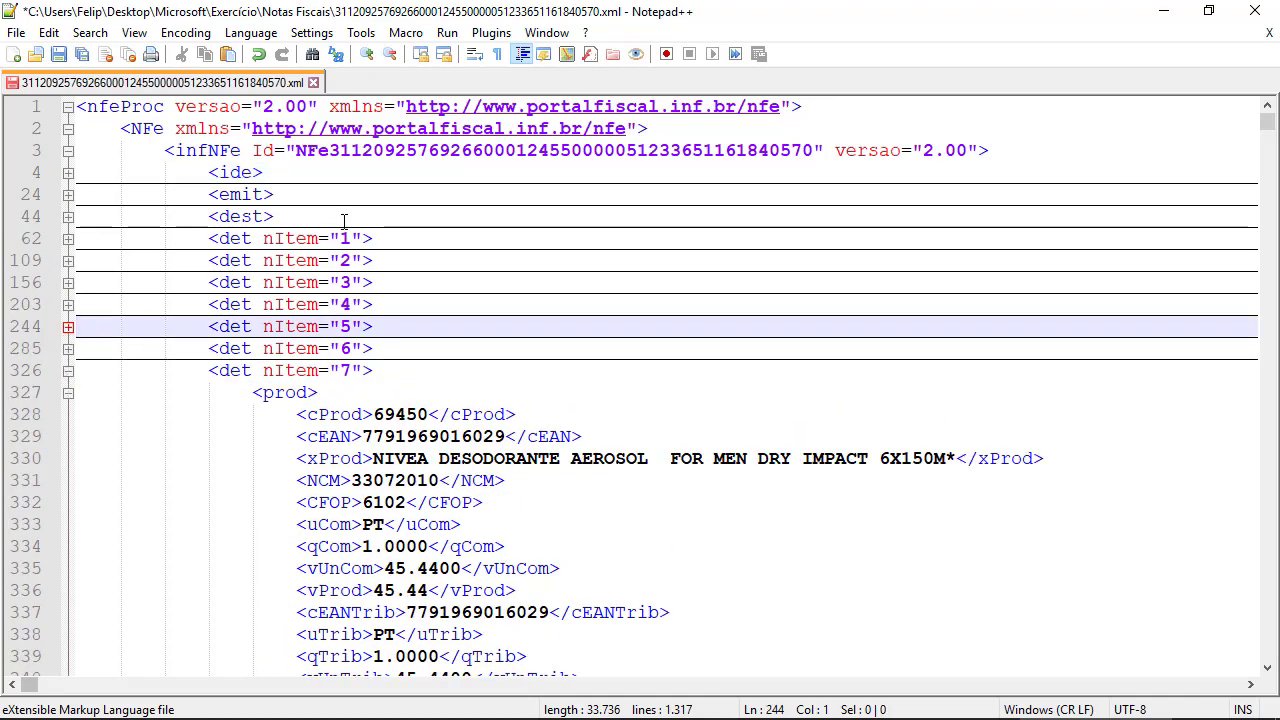
Fold all levels from the start of the file, and expand nfeProc, NFe and infNFe to review their collapsed child elements.
{"action": "left_click", "coordinate": [409, 216]}
{"action": "key", "text": "ctrl+Home"}
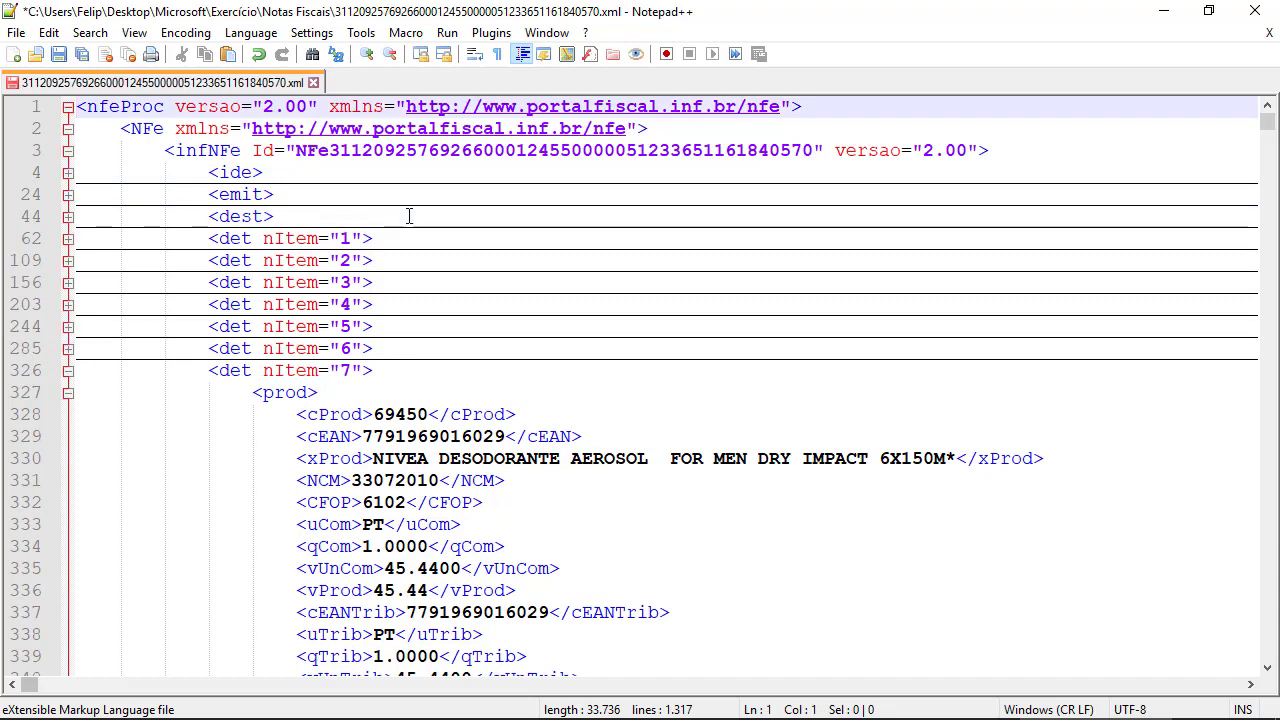
{"action": "key", "text": "alt+0"}
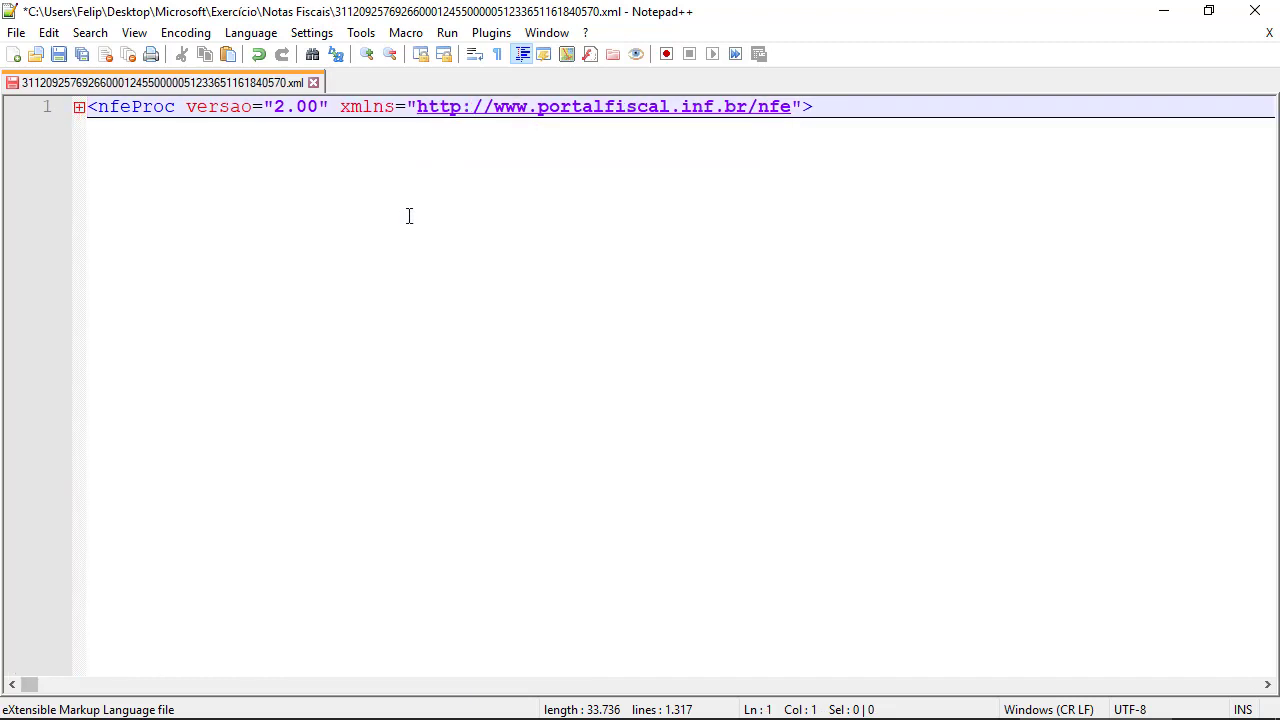
{"action": "left_click", "coordinate": [78, 107]}
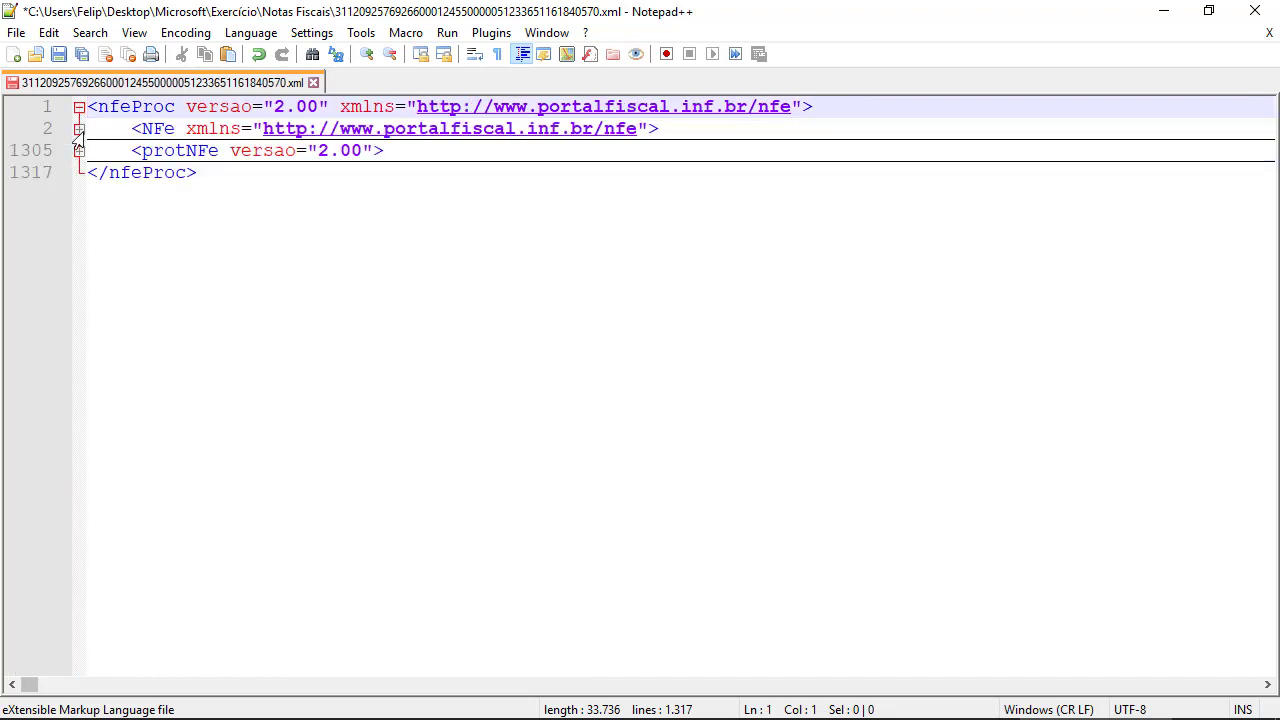
{"action": "left_click", "coordinate": [78, 128]}
{"action": "left_click", "coordinate": [79, 151]}
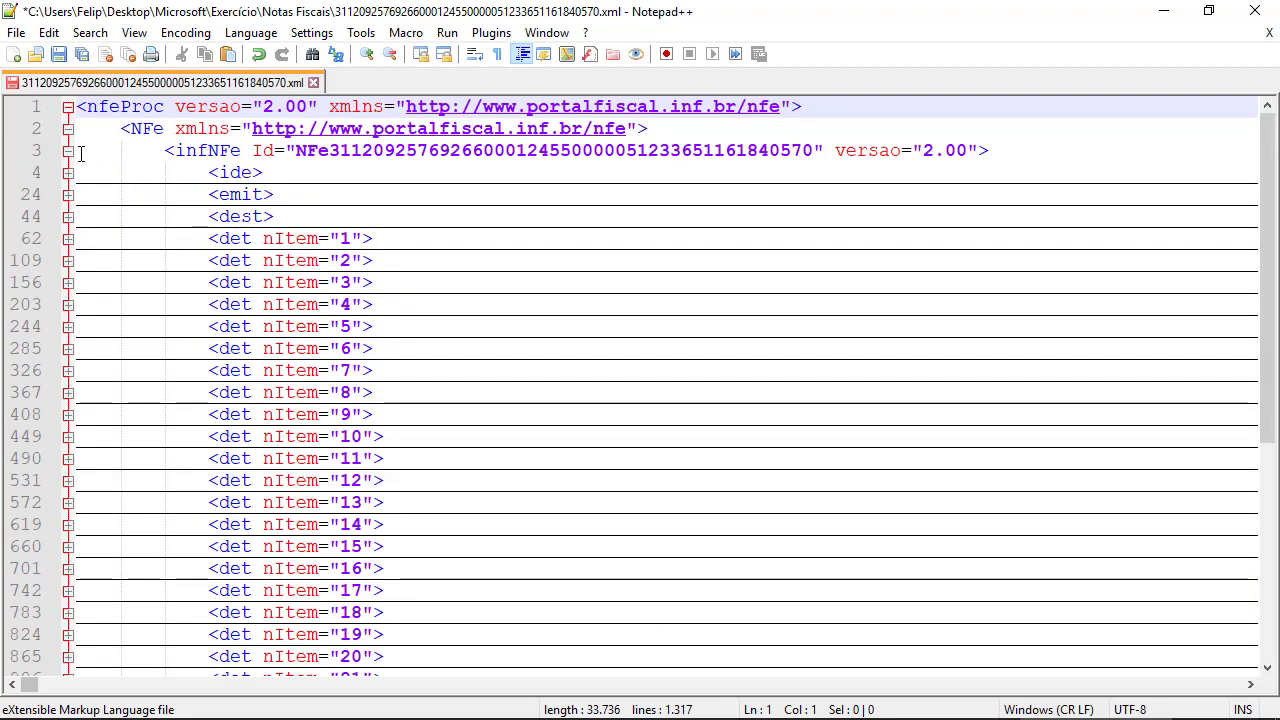
{"action": "scroll", "coordinate": [405, 434], "scroll_direction": "down", "scroll_amount": 6}
{"action": "scroll", "coordinate": [405, 434], "scroll_direction": "up", "scroll_amount": 6}
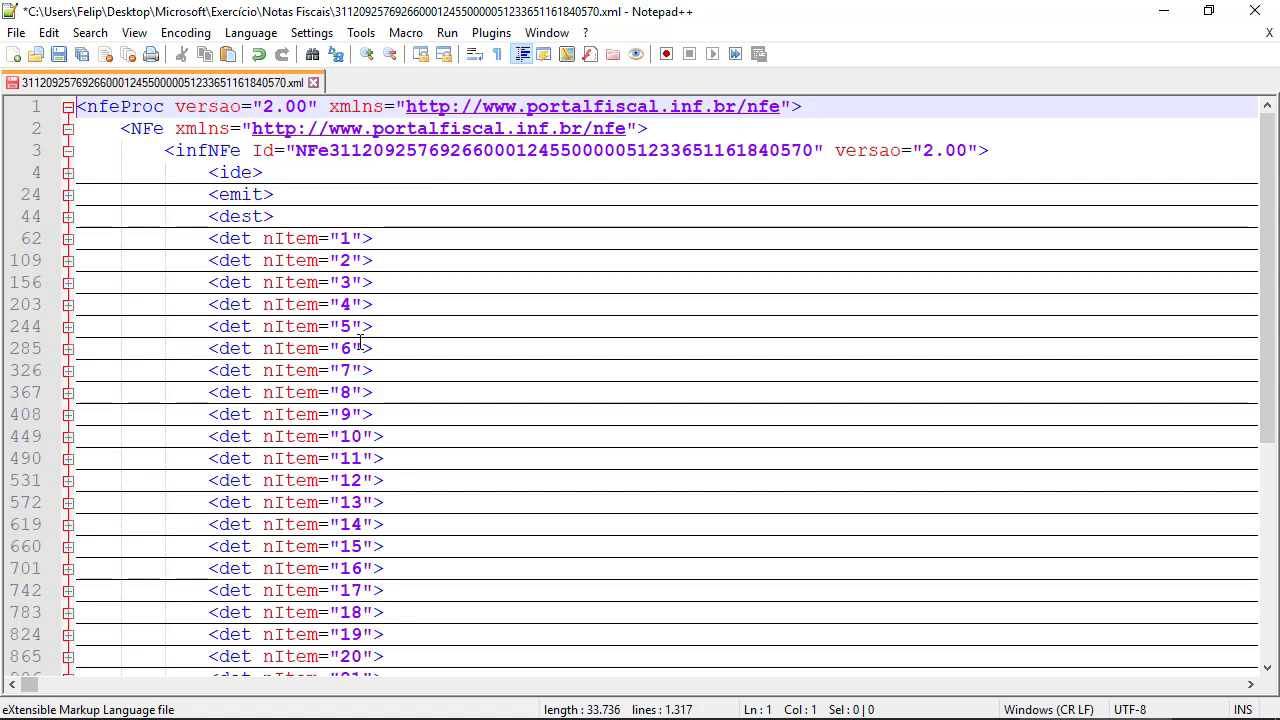
Fold all levels again, expand only the nfeProc root element, and select the name in its opening and closing tags.
{"action": "key", "text": "alt+0"}
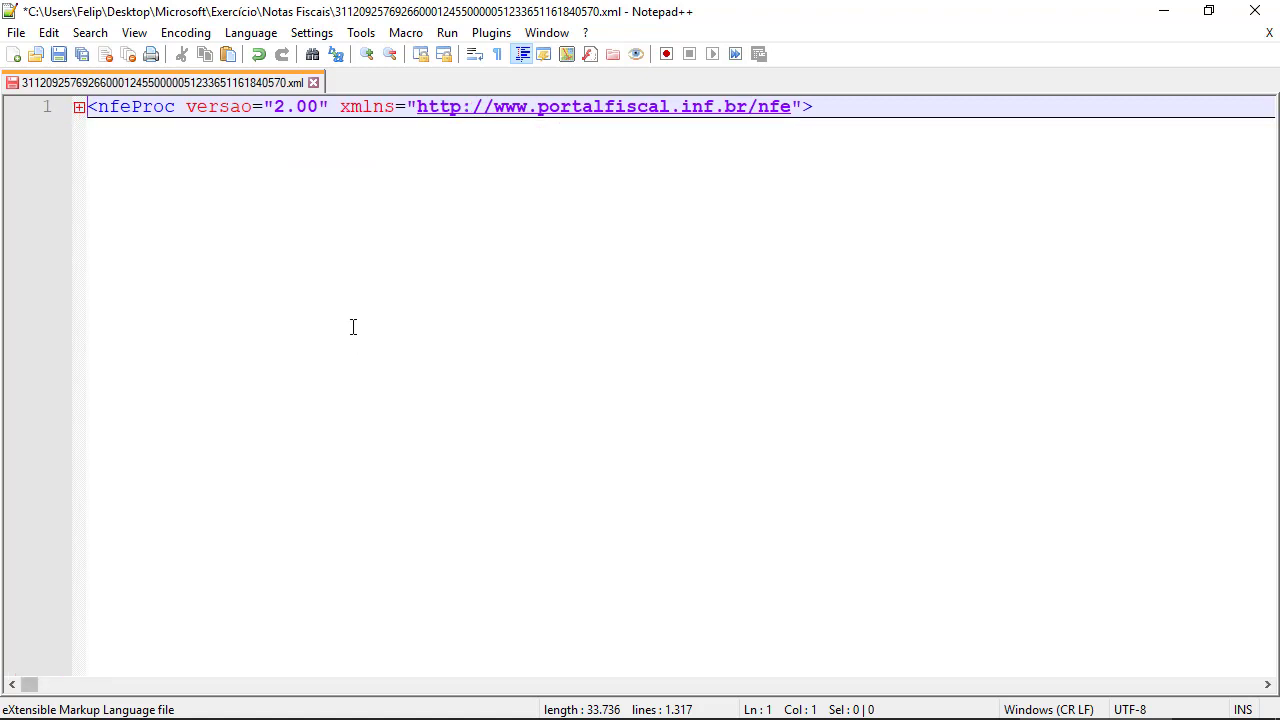
{"action": "double_click", "coordinate": [110, 110]}
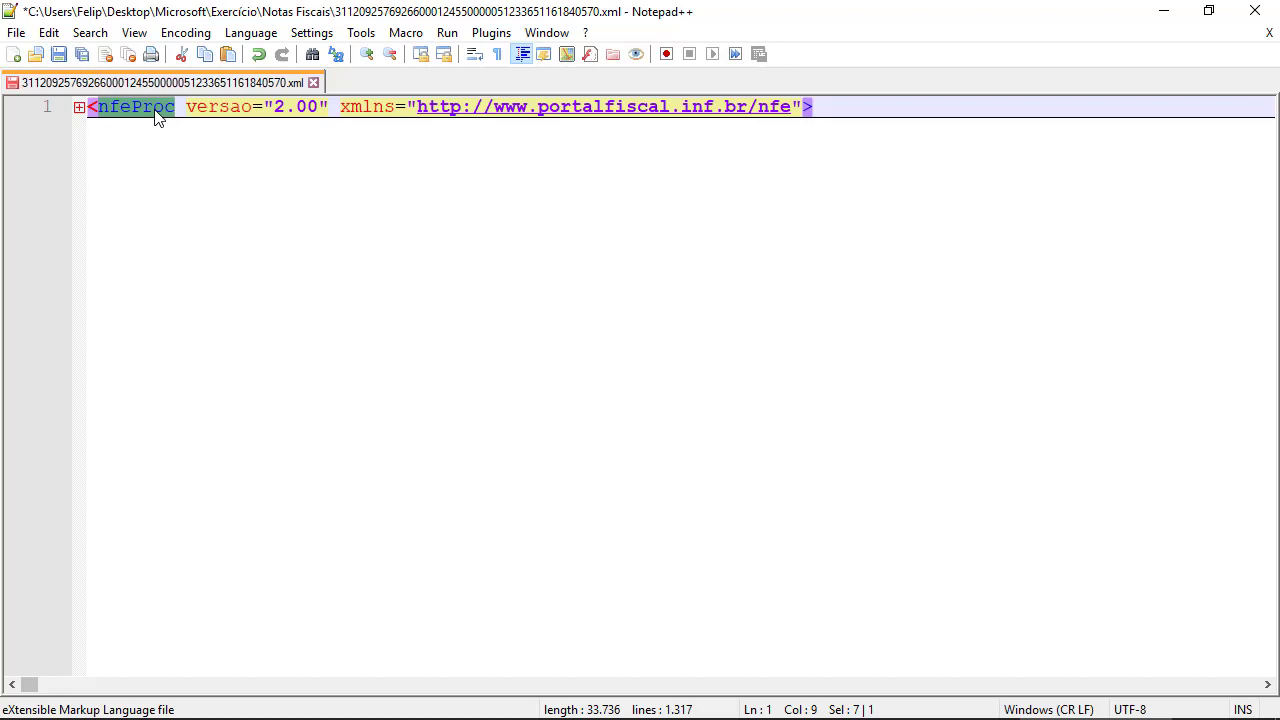
{"action": "left_click", "coordinate": [79, 107]}
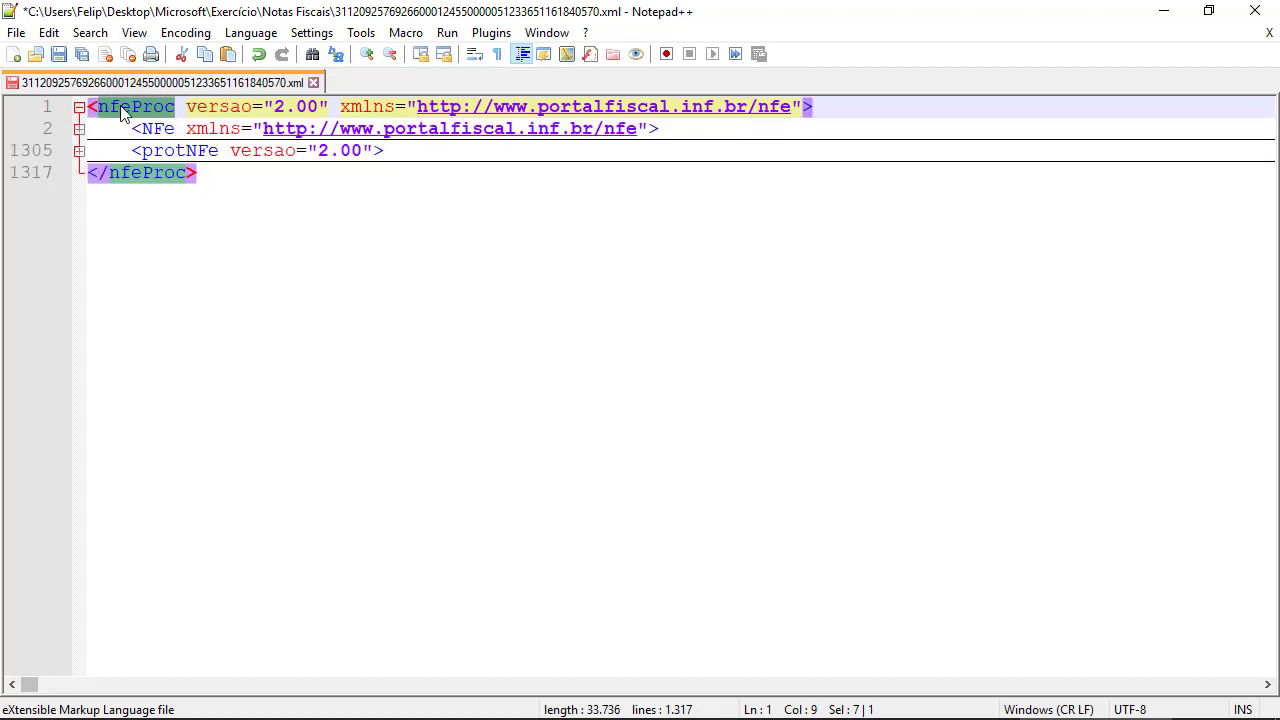
{"action": "double_click", "coordinate": [134, 173]}
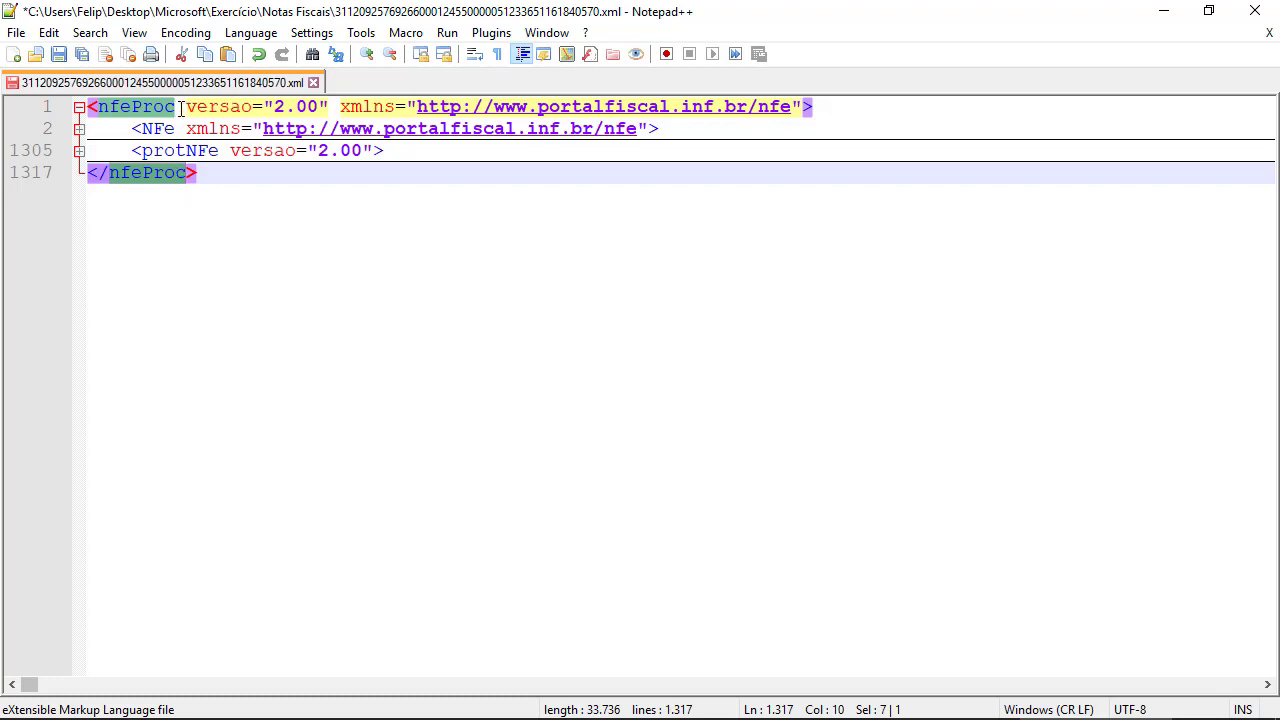
Highlight the versao="2.00" and xmlns attributes inside the opening nfeProc tag.
{"action": "left_click_drag", "start_coordinate": [186, 108], "coordinate": [808, 115]}
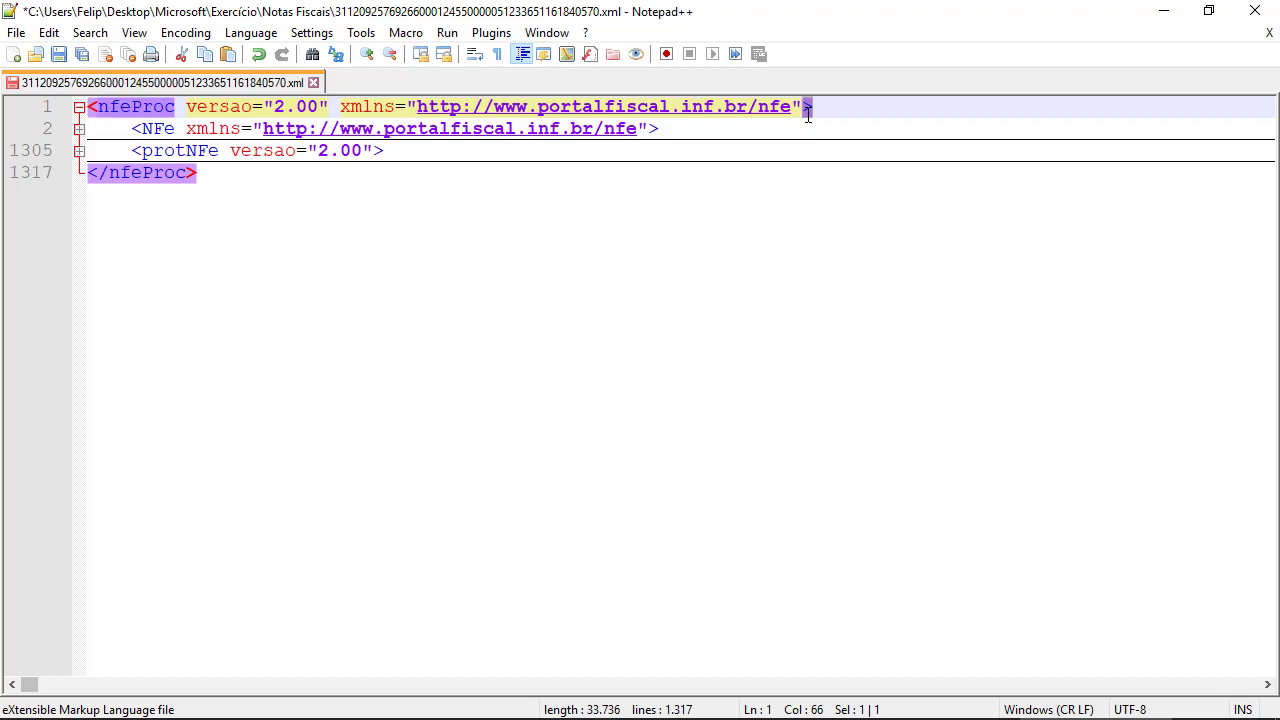
{"action": "left_click", "coordinate": [189, 107]}
{"action": "left_click_drag", "start_coordinate": [189, 107], "coordinate": [328, 106]}
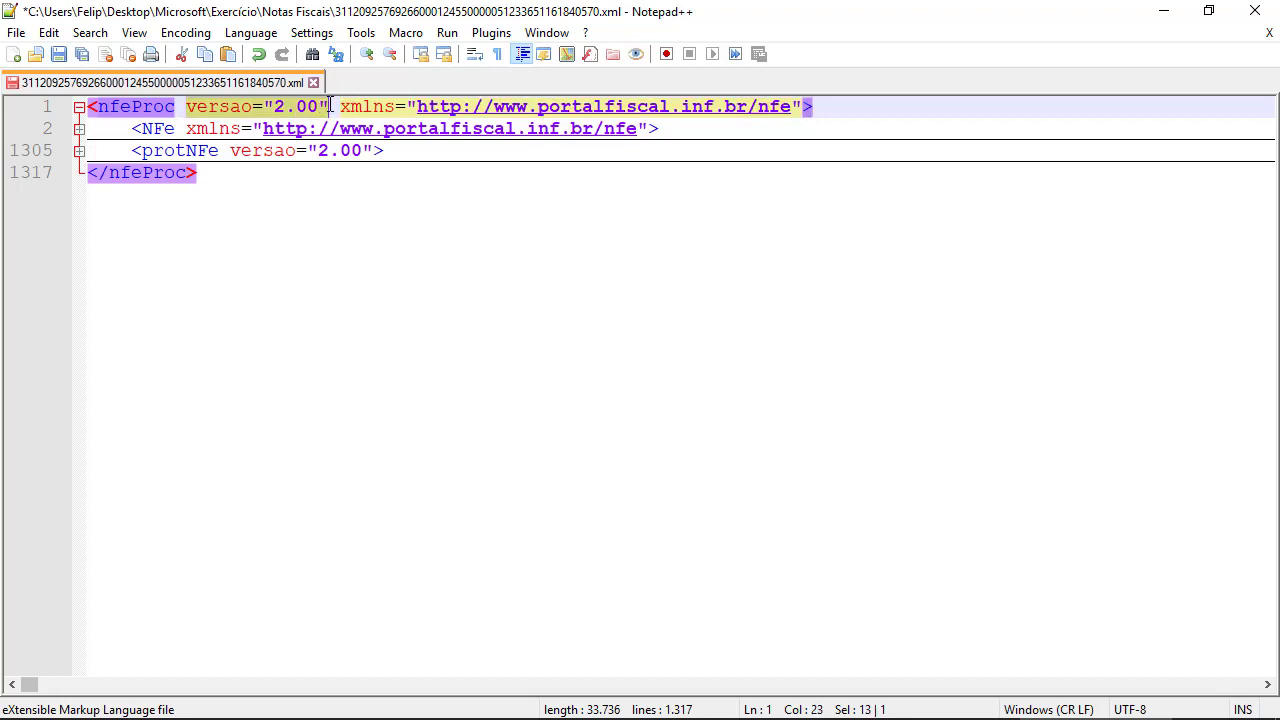
{"action": "double_click", "coordinate": [133, 106]}
{"action": "left_click_drag", "start_coordinate": [189, 107], "coordinate": [803, 107]}
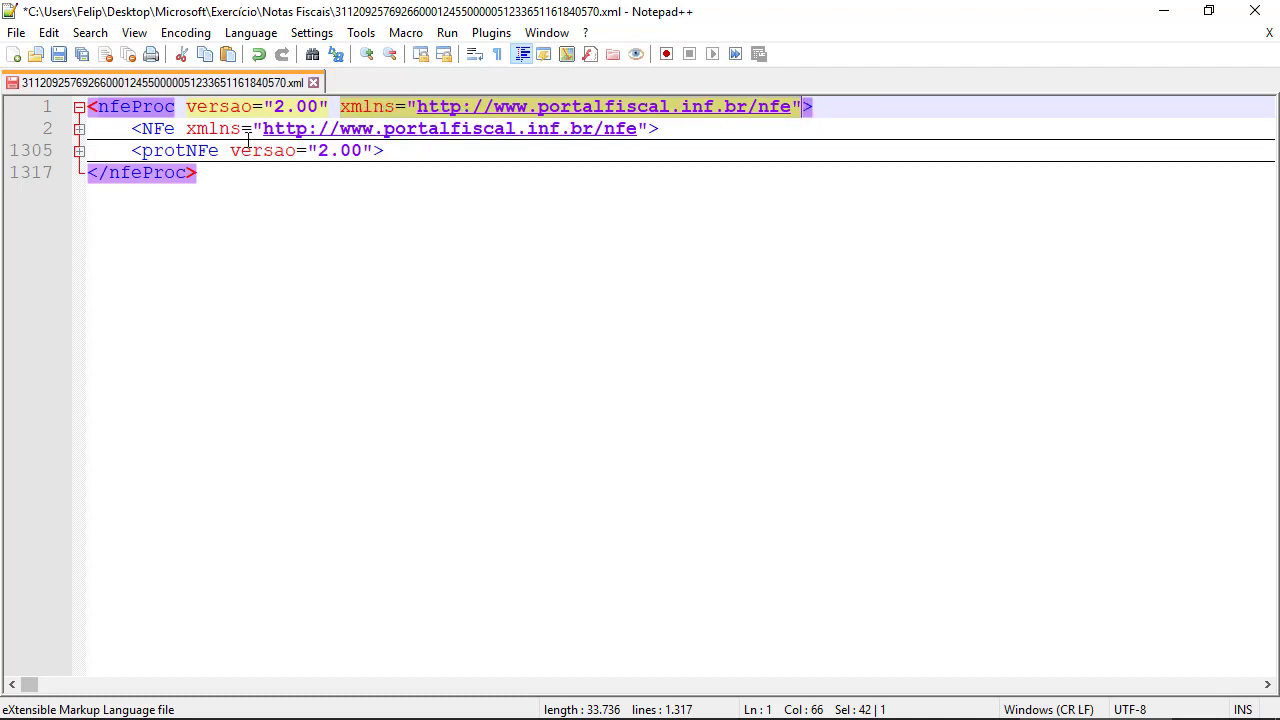
Select the nfeProc and NFe tag names in turn, and return to the opening nfeProc tag.
{"action": "double_click", "coordinate": [112, 106]}
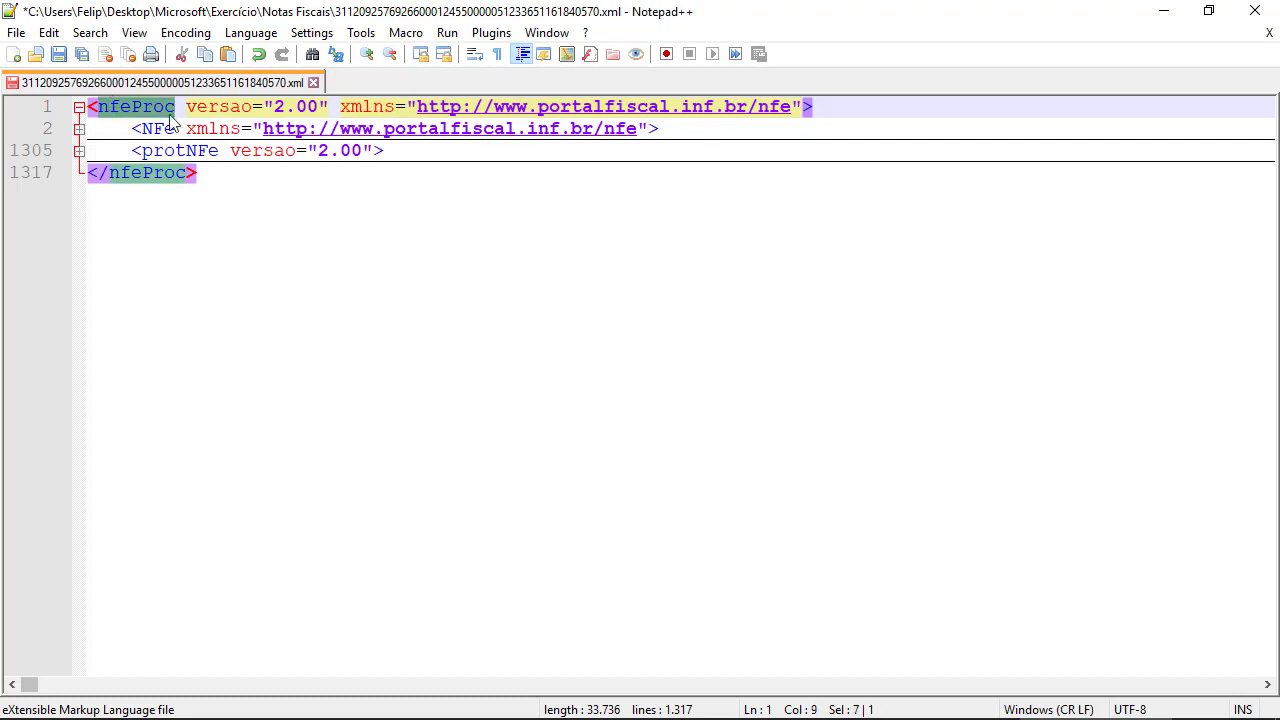
{"action": "double_click", "coordinate": [172, 130]}
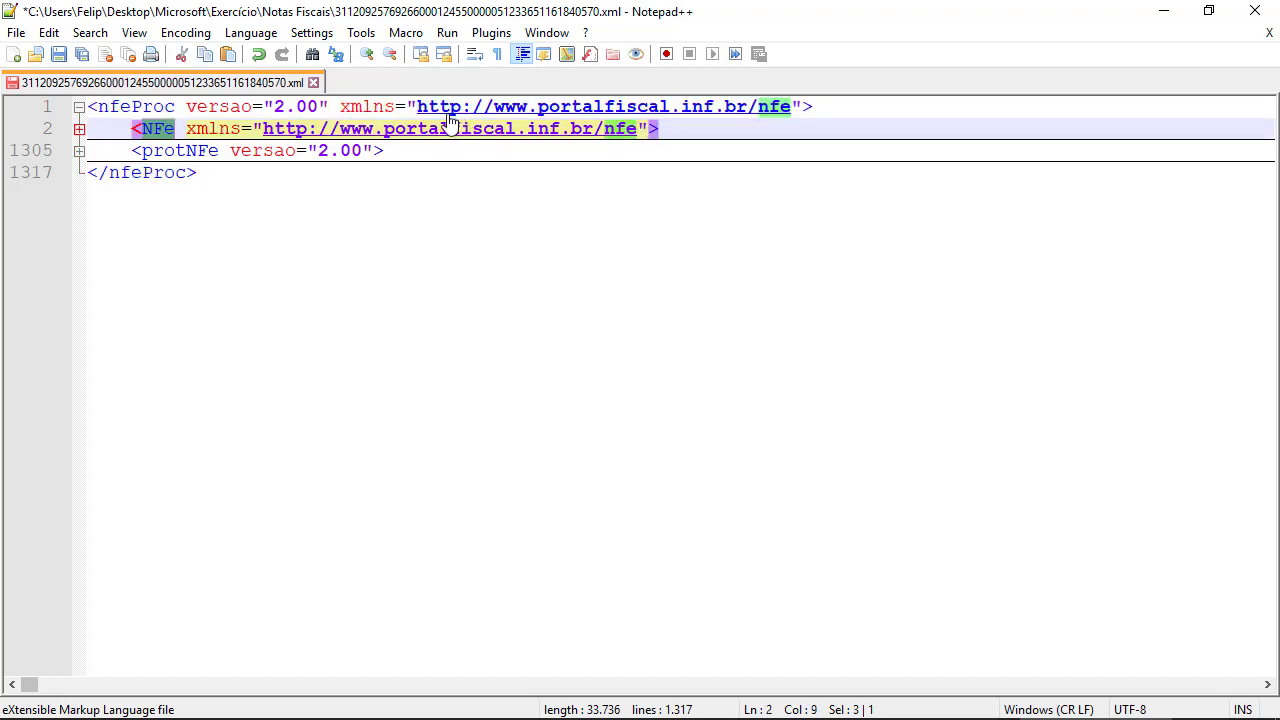
{"action": "left_click", "coordinate": [124, 104]}
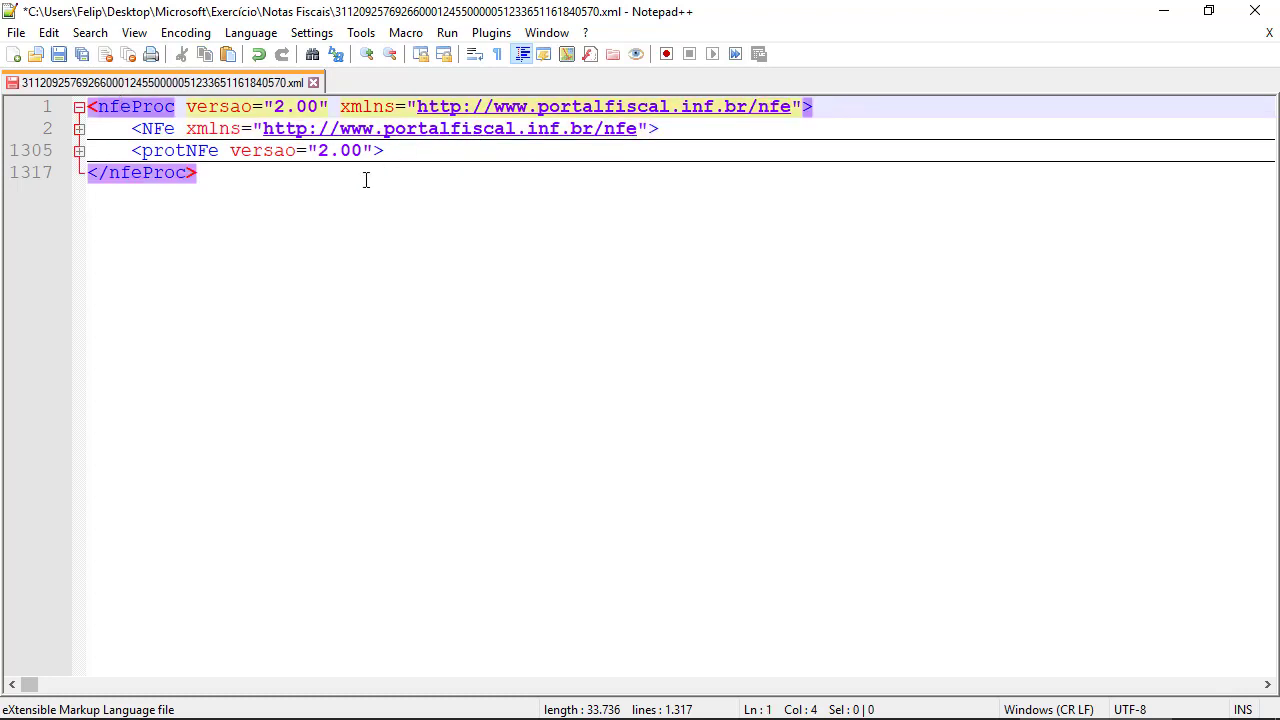
Collapse and re-expand nfeProc, and expand the NFe and infNFe elements down to the list of invoice sections.
{"action": "left_click", "coordinate": [78, 107]}
{"action": "left_click", "coordinate": [78, 107]}
{"action": "left_click", "coordinate": [78, 129]}
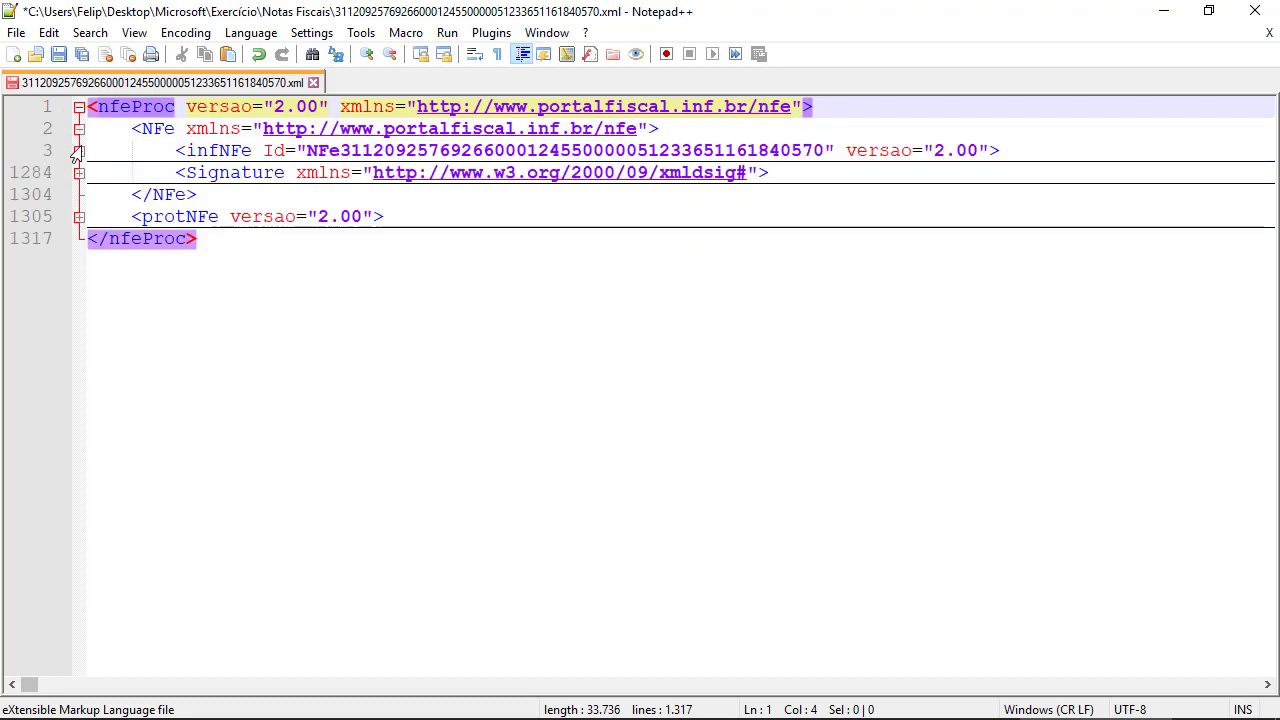
{"action": "left_click", "coordinate": [76, 152]}
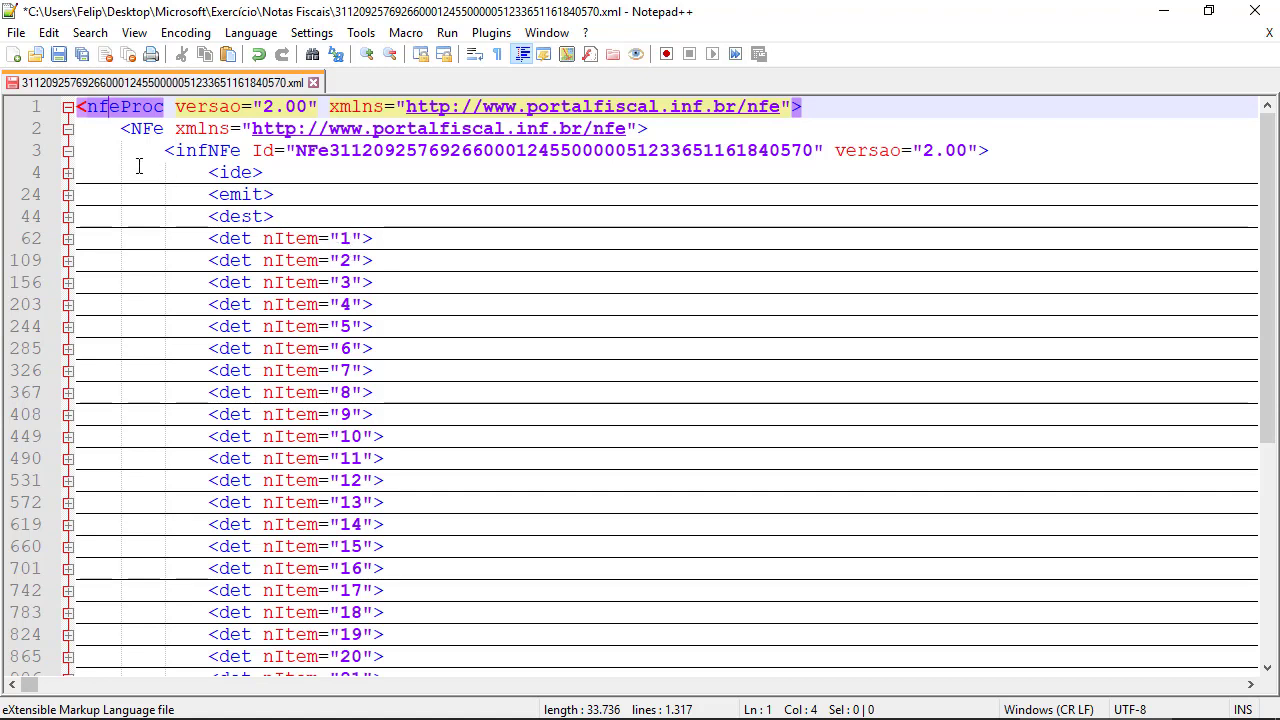
Select the tag names nfeProc, NFe and infNFe one after another to trace the nesting hierarchy.
{"action": "double_click", "coordinate": [111, 107]}
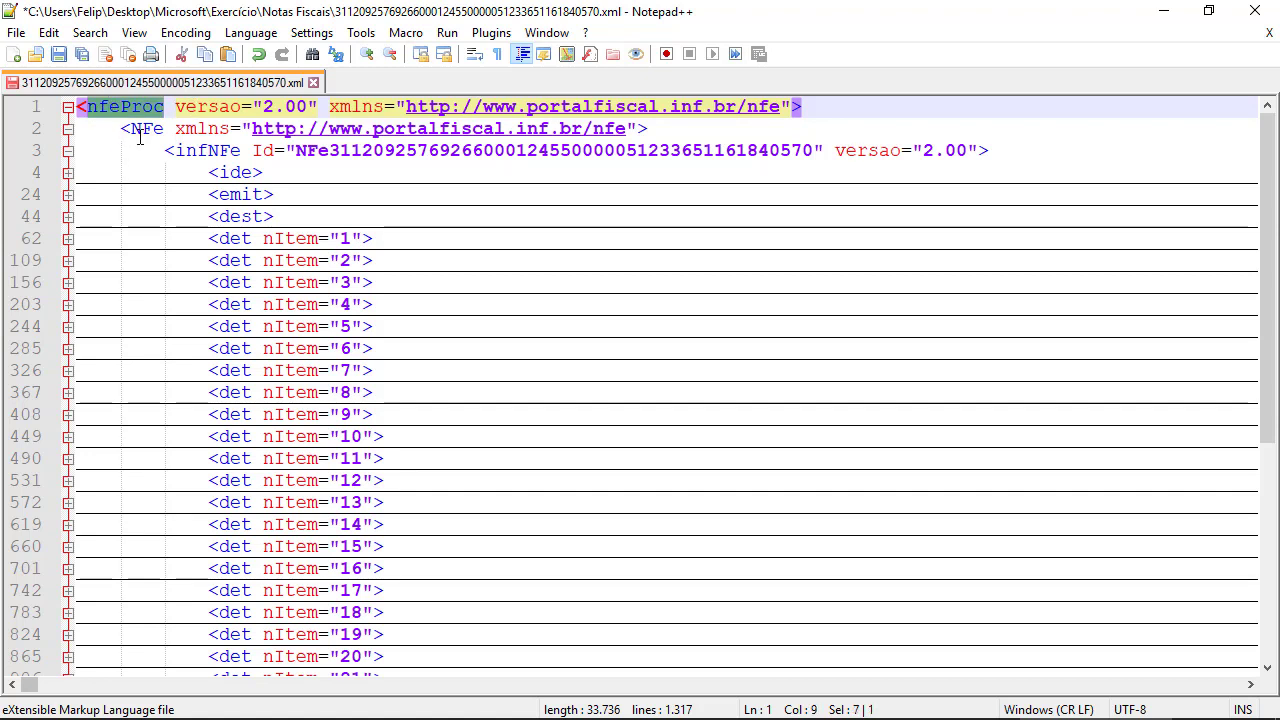
{"action": "double_click", "coordinate": [140, 131]}
{"action": "double_click", "coordinate": [209, 152]}
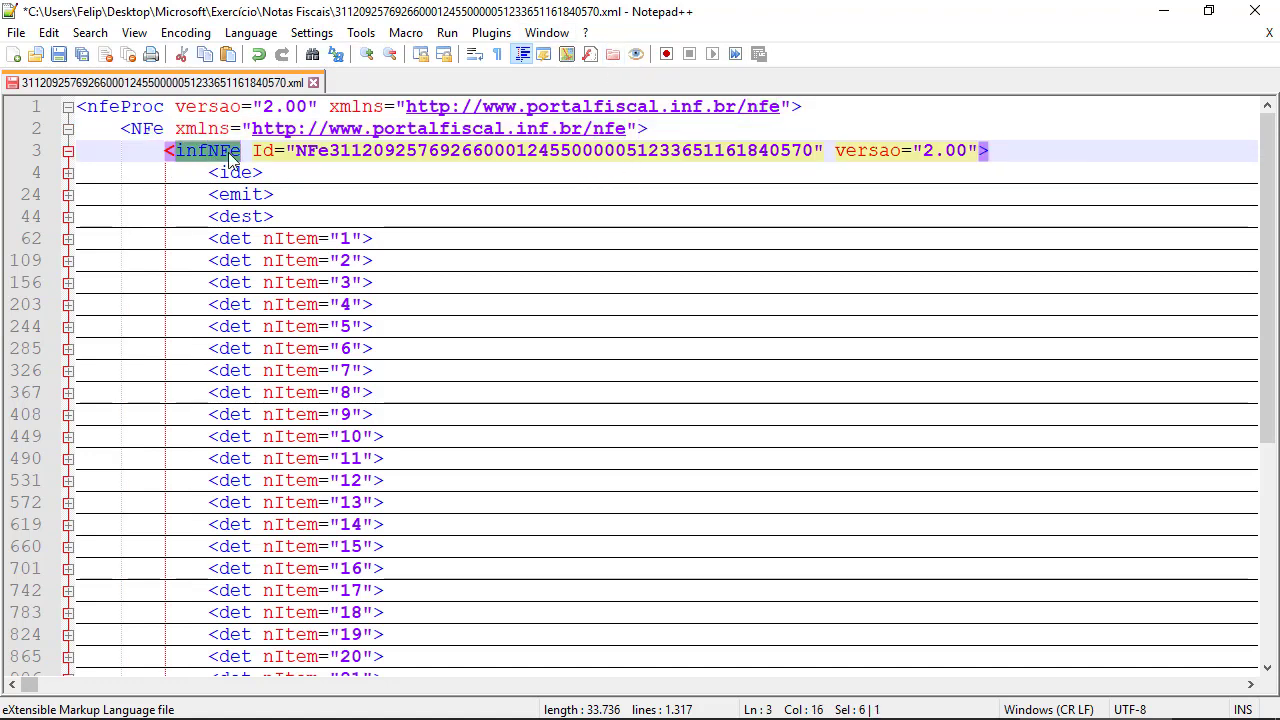
Select the Id value and the tag name of infNFe, and place the cursor in the ide tag.
{"action": "double_click", "coordinate": [383, 150]}
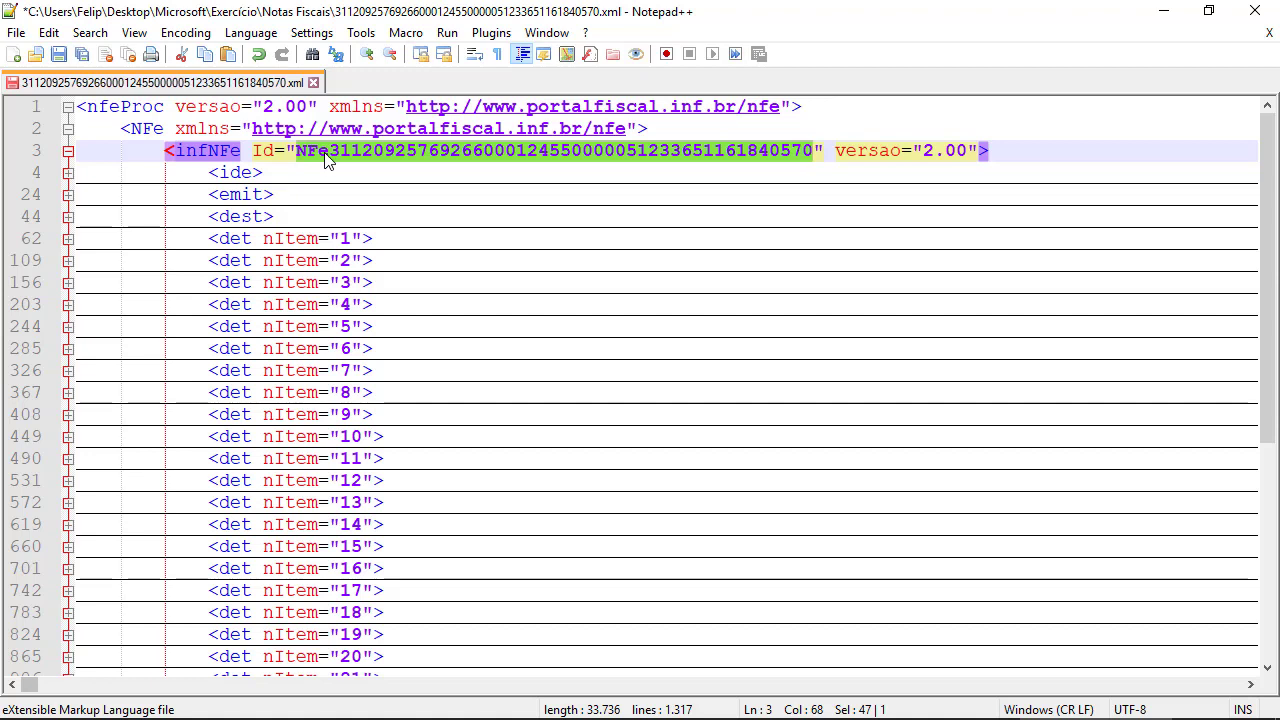
{"action": "double_click", "coordinate": [183, 158]}
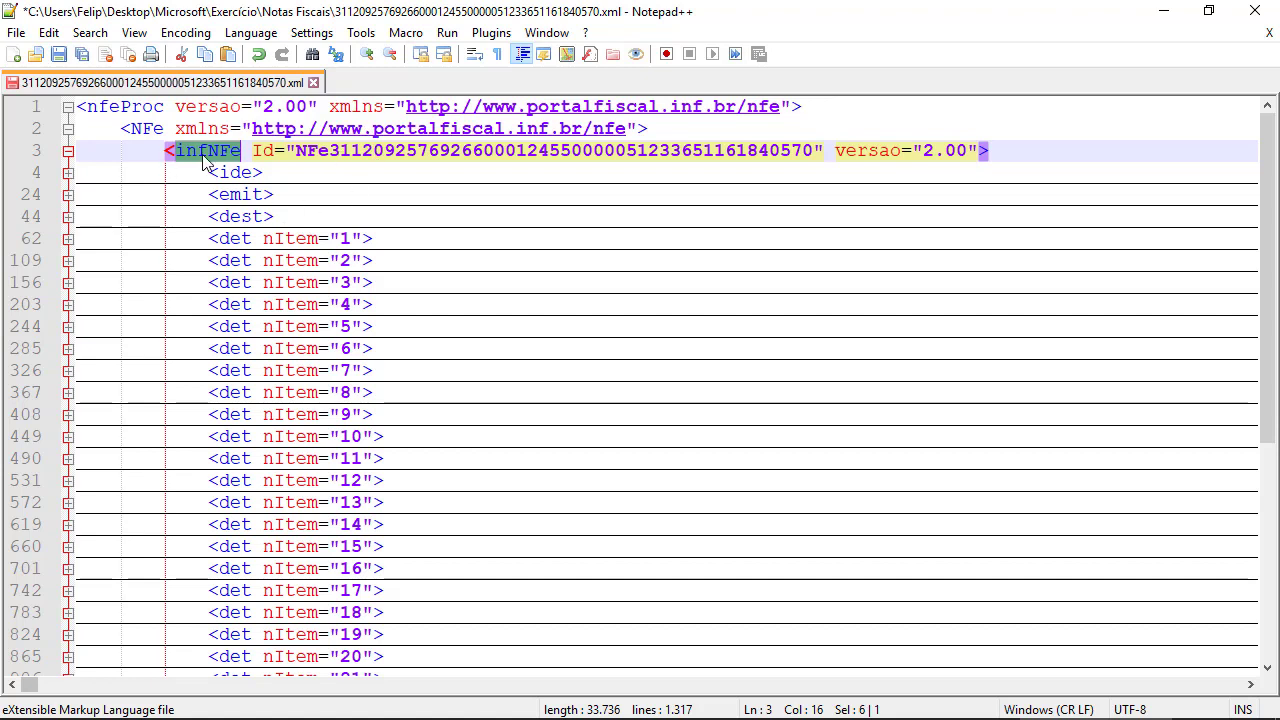
{"action": "left_click", "coordinate": [240, 170]}
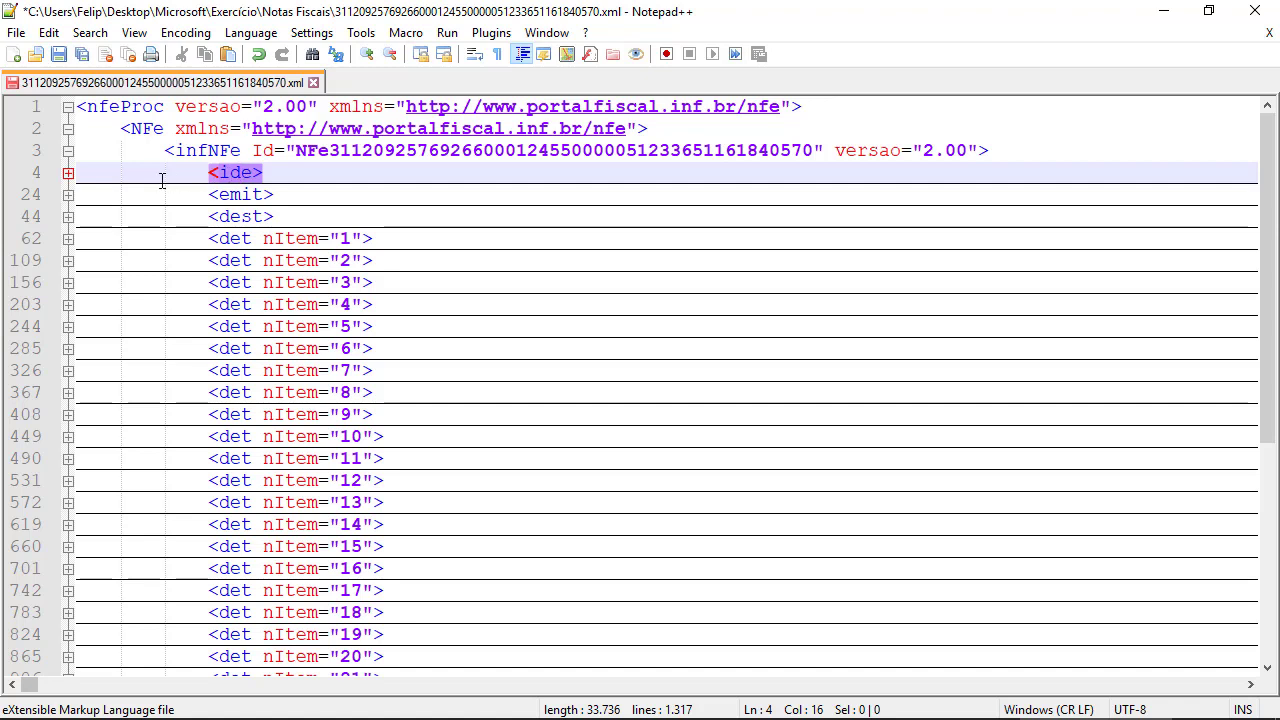
Expand the ide section, select the dEmi tag name, and collapse the section again.
{"action": "left_click", "coordinate": [67, 175]}
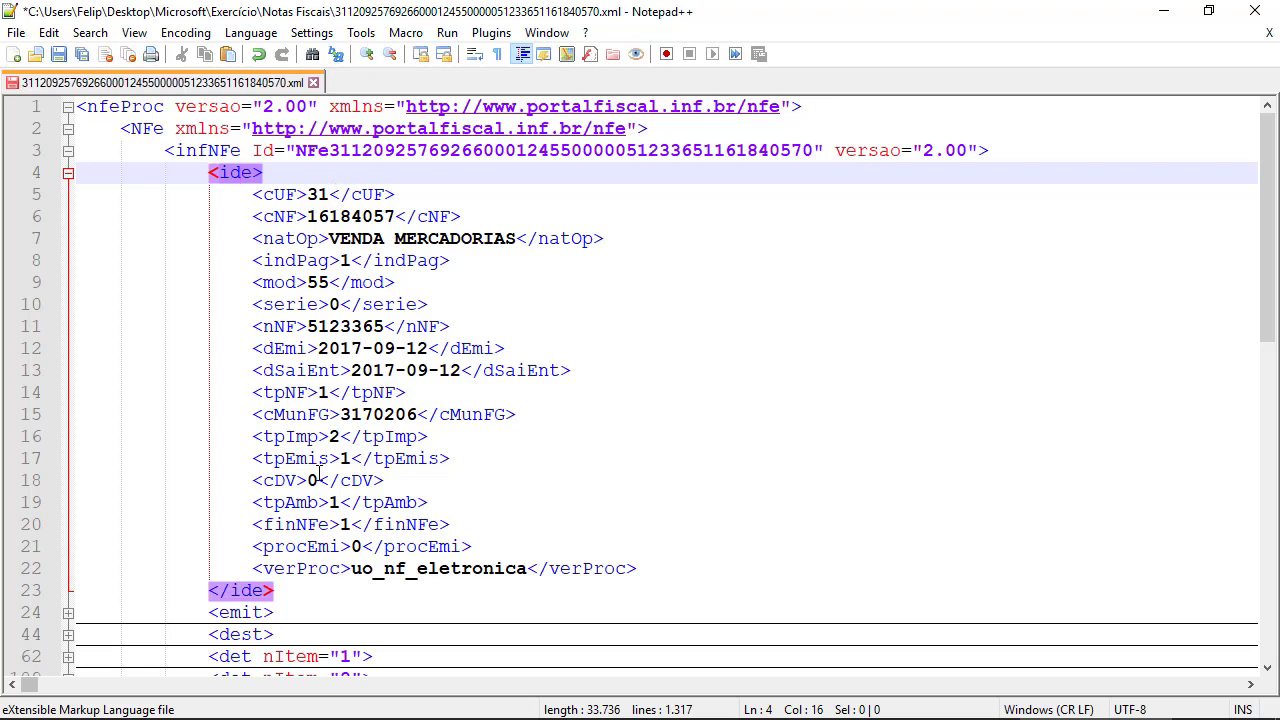
{"action": "double_click", "coordinate": [292, 350]}
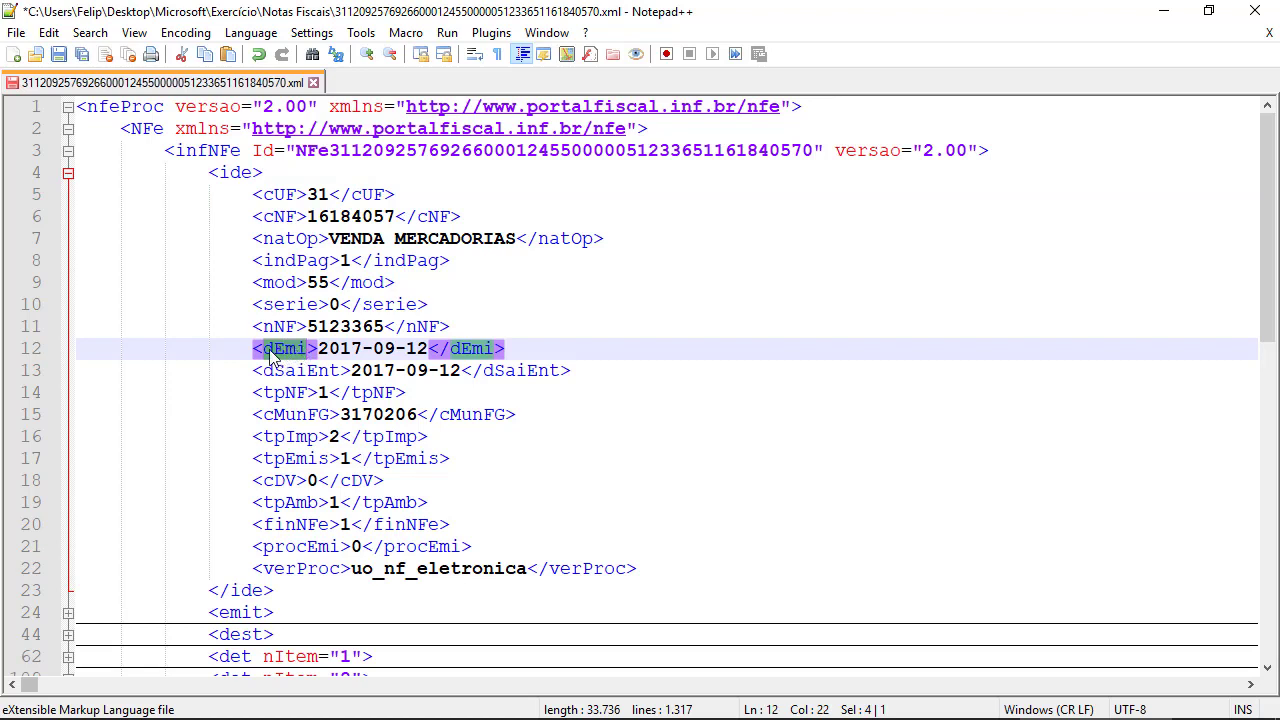
{"action": "left_click", "coordinate": [272, 352]}
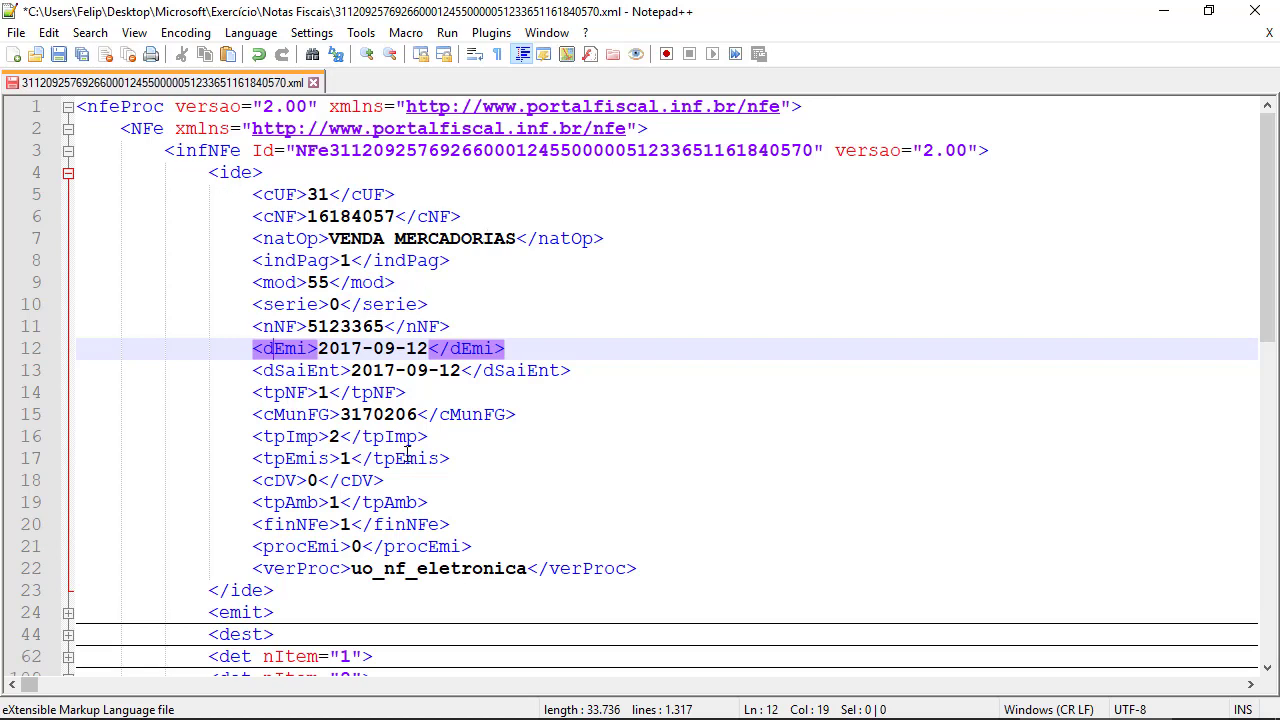
{"action": "left_click", "coordinate": [67, 173]}
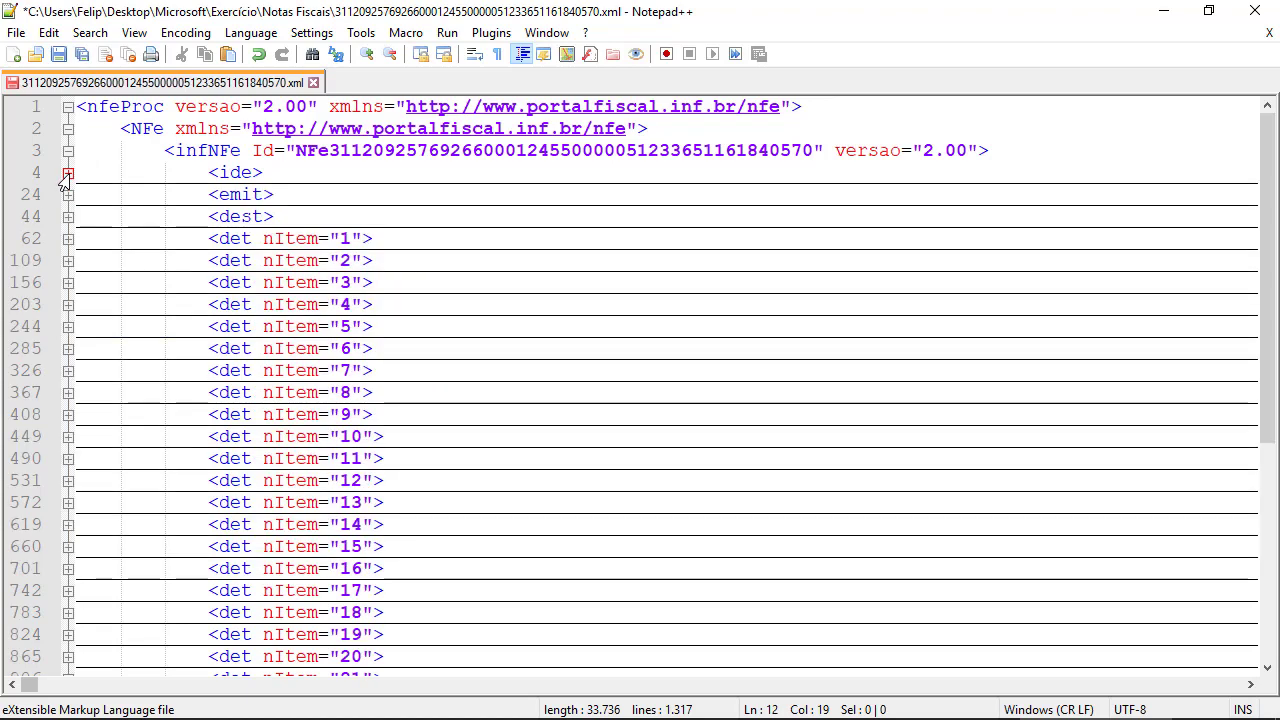
Reopen the ide section, highlight the issue date value inside dEmi, and fold the section back up.
{"action": "left_click", "coordinate": [249, 172]}
{"action": "left_click", "coordinate": [233, 172]}
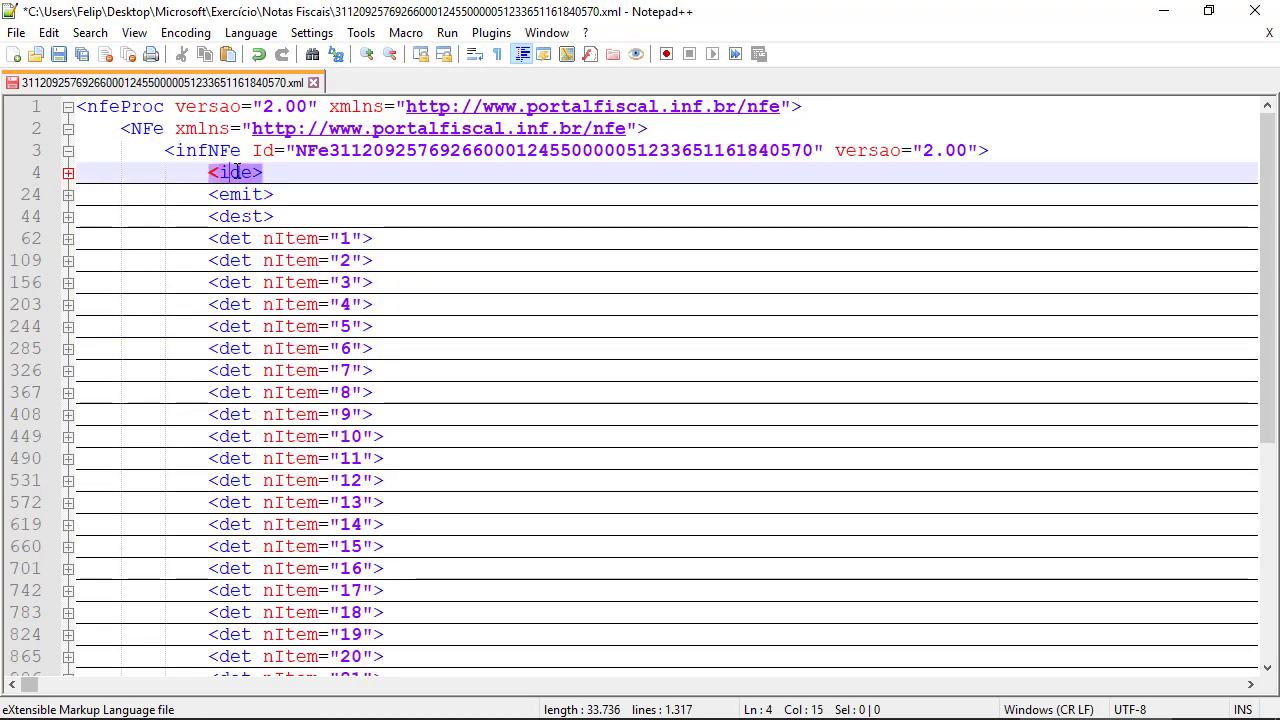
{"action": "left_click", "coordinate": [67, 174]}
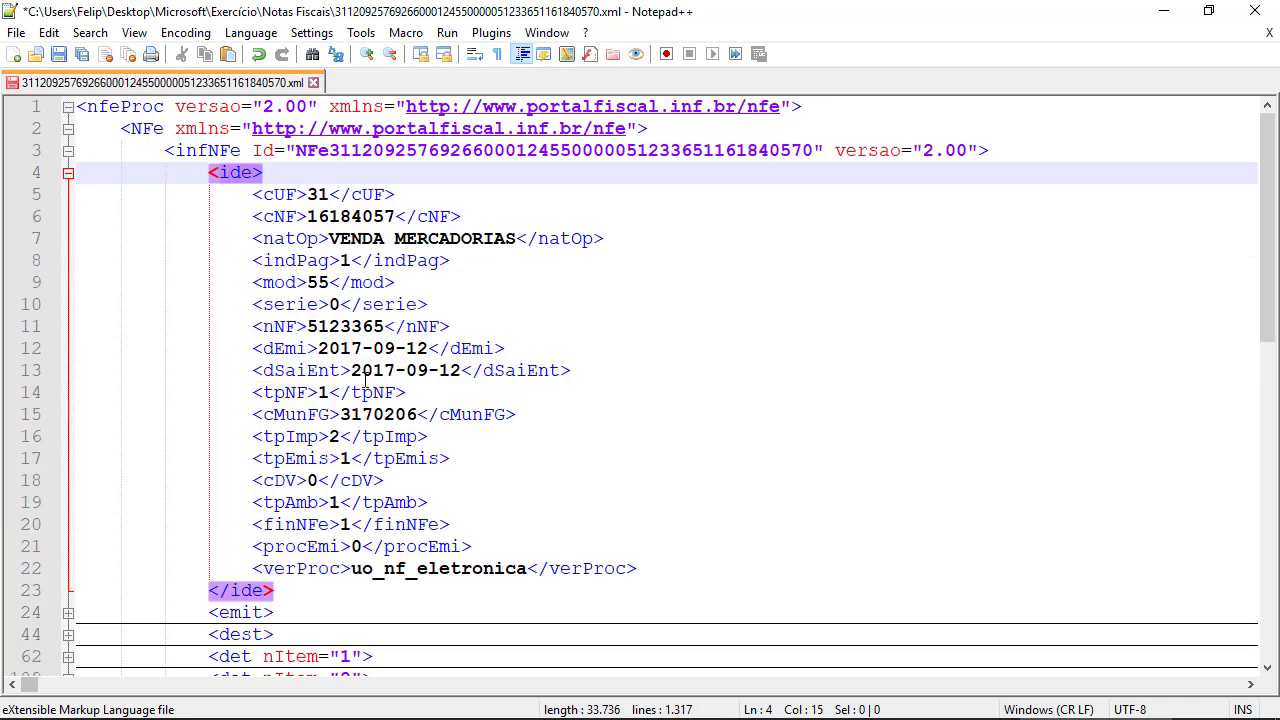
{"action": "left_click_drag", "start_coordinate": [310, 348], "coordinate": [428, 348]}
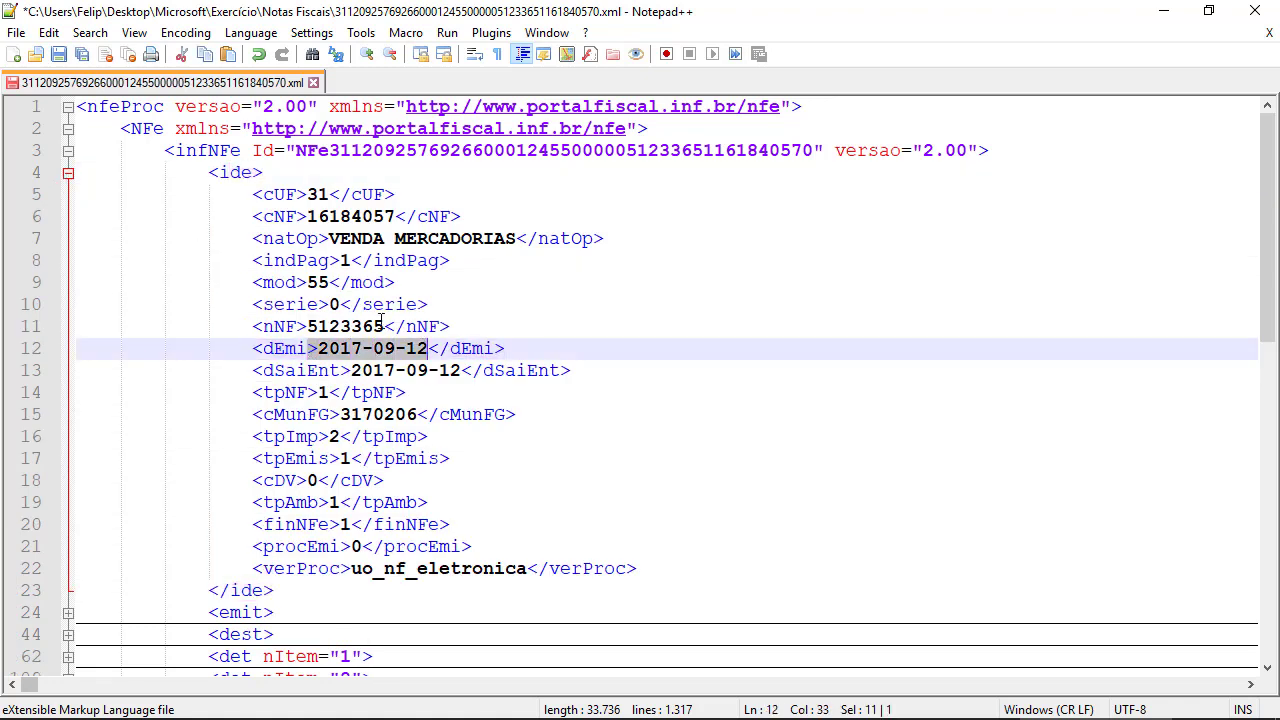
{"action": "left_click", "coordinate": [67, 174]}
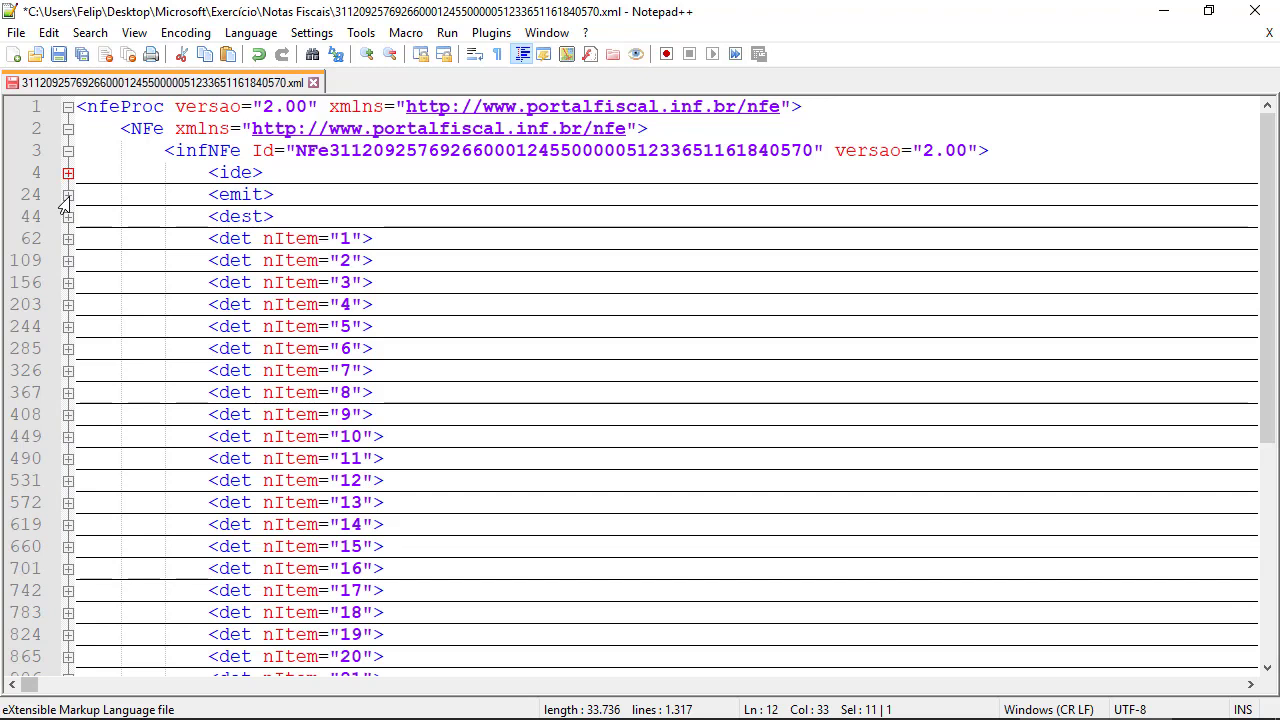
Select the emit and dest tag names, expand both sections to compare their contents, and collapse dest again.
{"action": "double_click", "coordinate": [247, 195]}
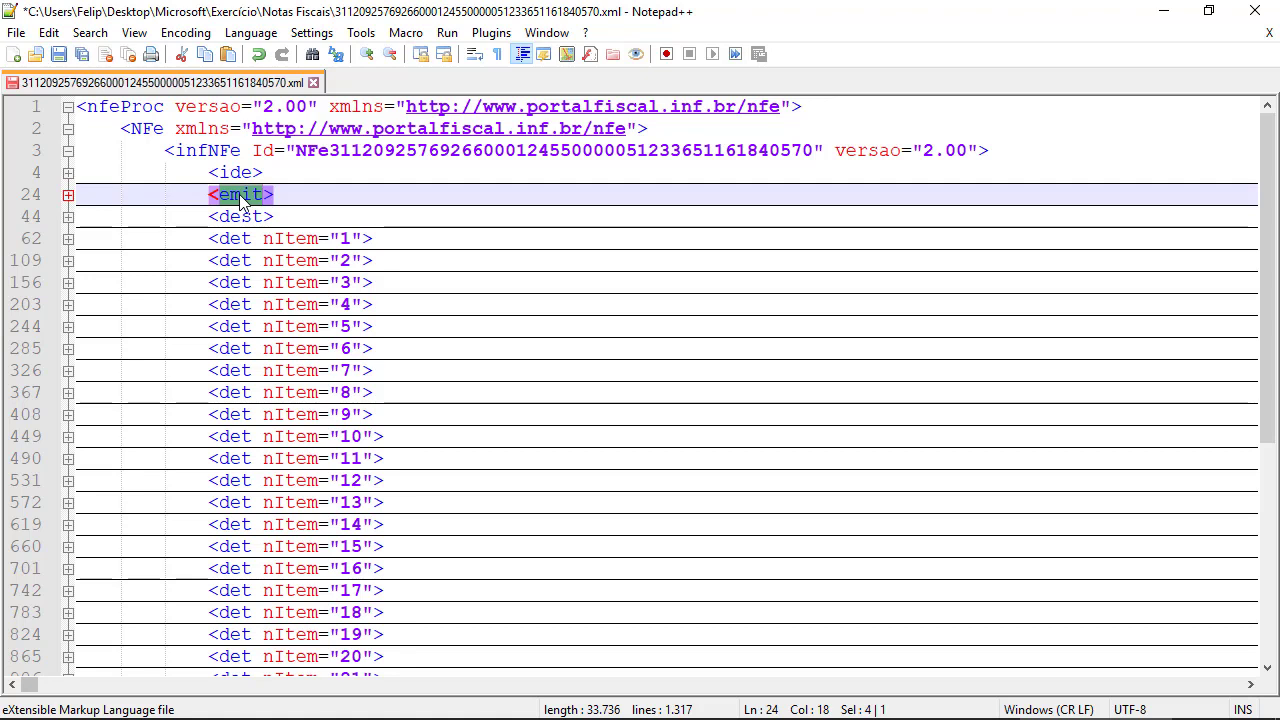
{"action": "double_click", "coordinate": [243, 216]}
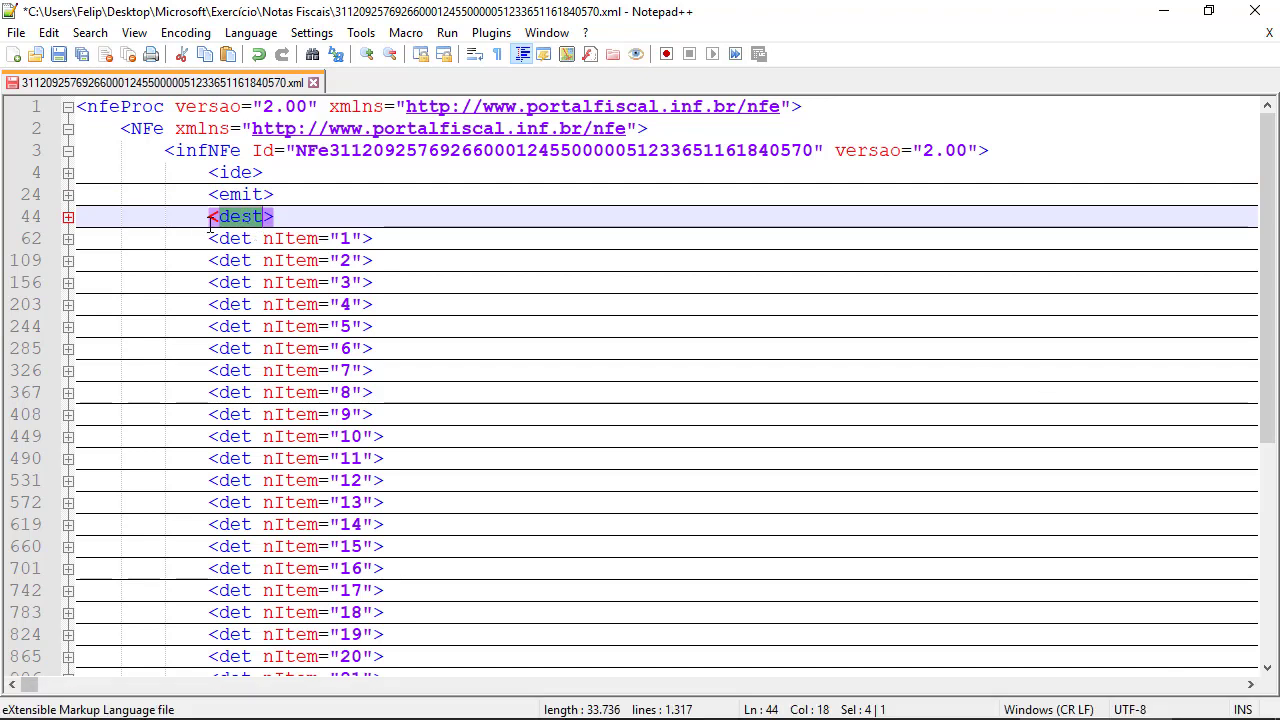
{"action": "left_click", "coordinate": [66, 218]}
{"action": "left_click", "coordinate": [66, 218]}
{"action": "left_click", "coordinate": [66, 196]}
{"action": "left_click", "coordinate": [67, 196]}
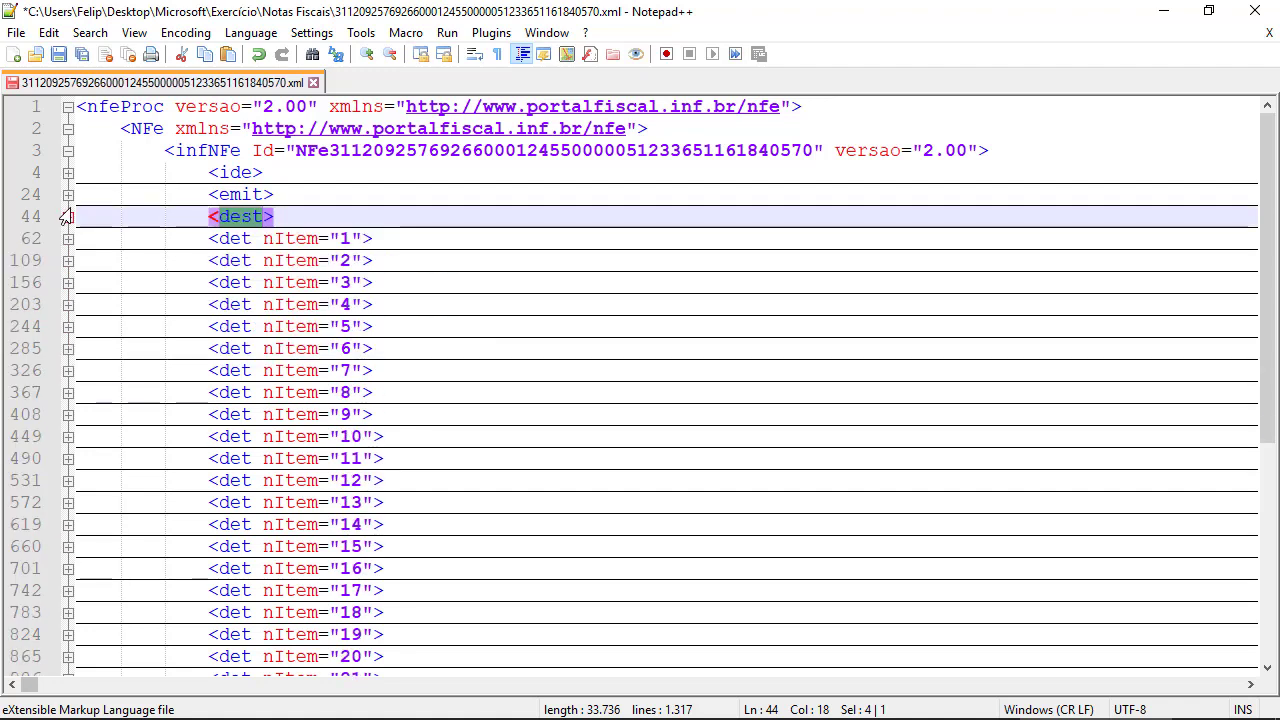
{"action": "left_click", "coordinate": [67, 217]}
{"action": "left_click", "coordinate": [66, 196]}
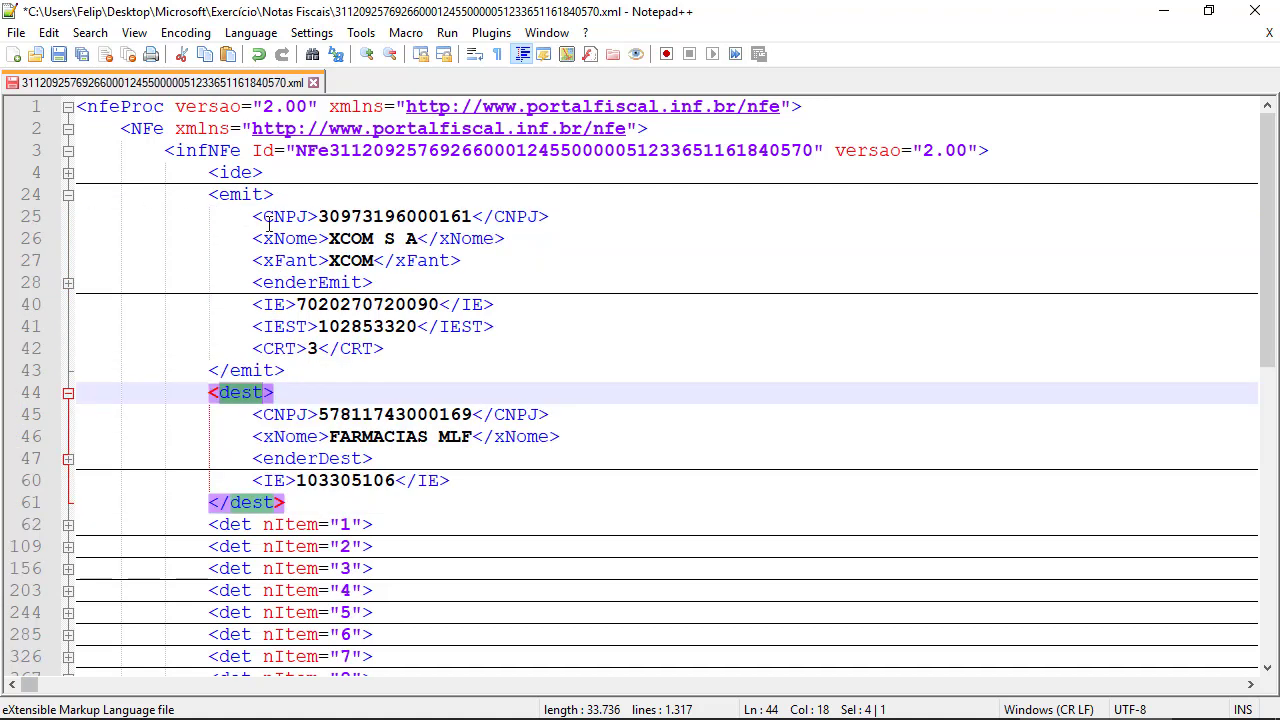
{"action": "left_click", "coordinate": [67, 393]}
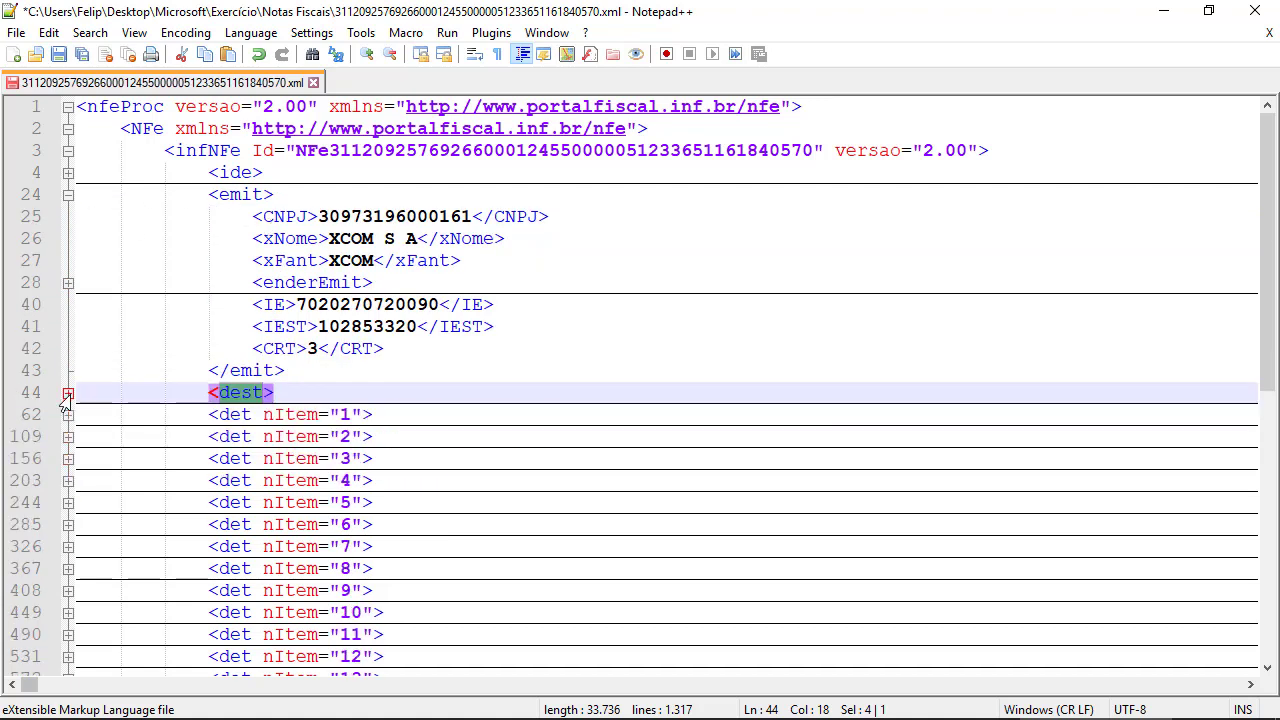
Select the issuer's CNPJ, xNome and xFant values one after another inside the emit section.
{"action": "left_click", "coordinate": [374, 238]}
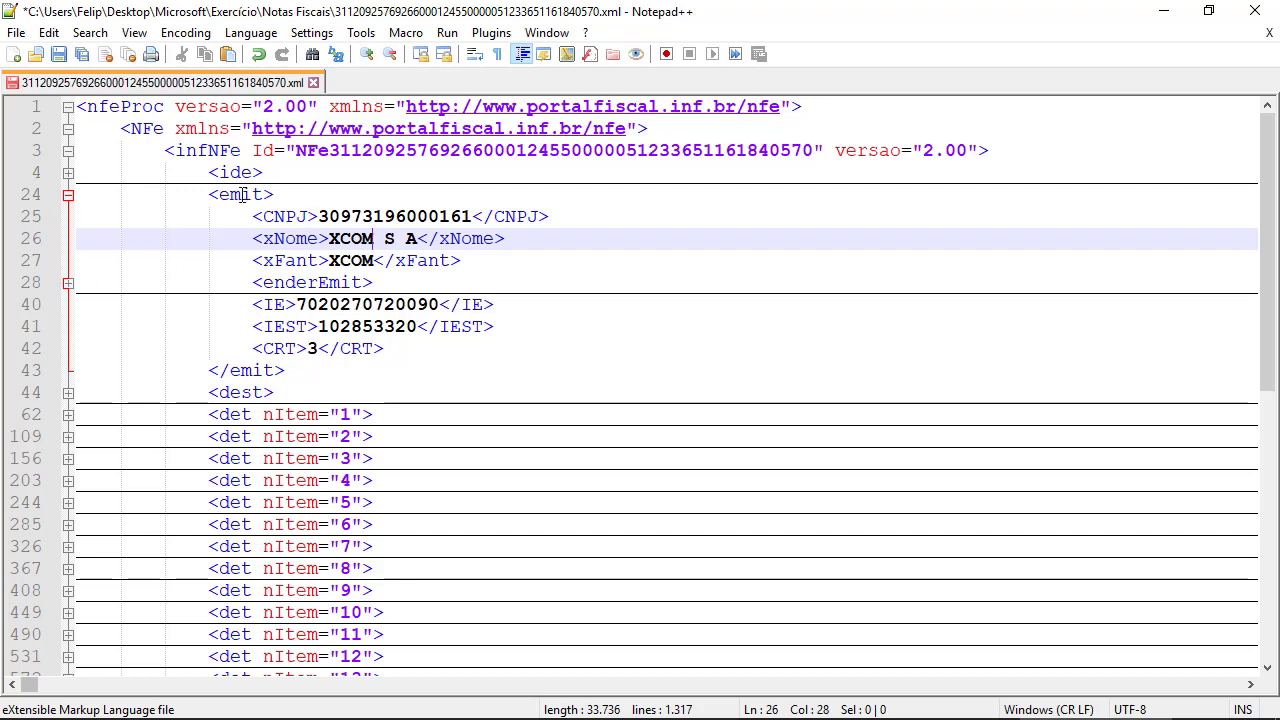
{"action": "left_click", "coordinate": [363, 216]}
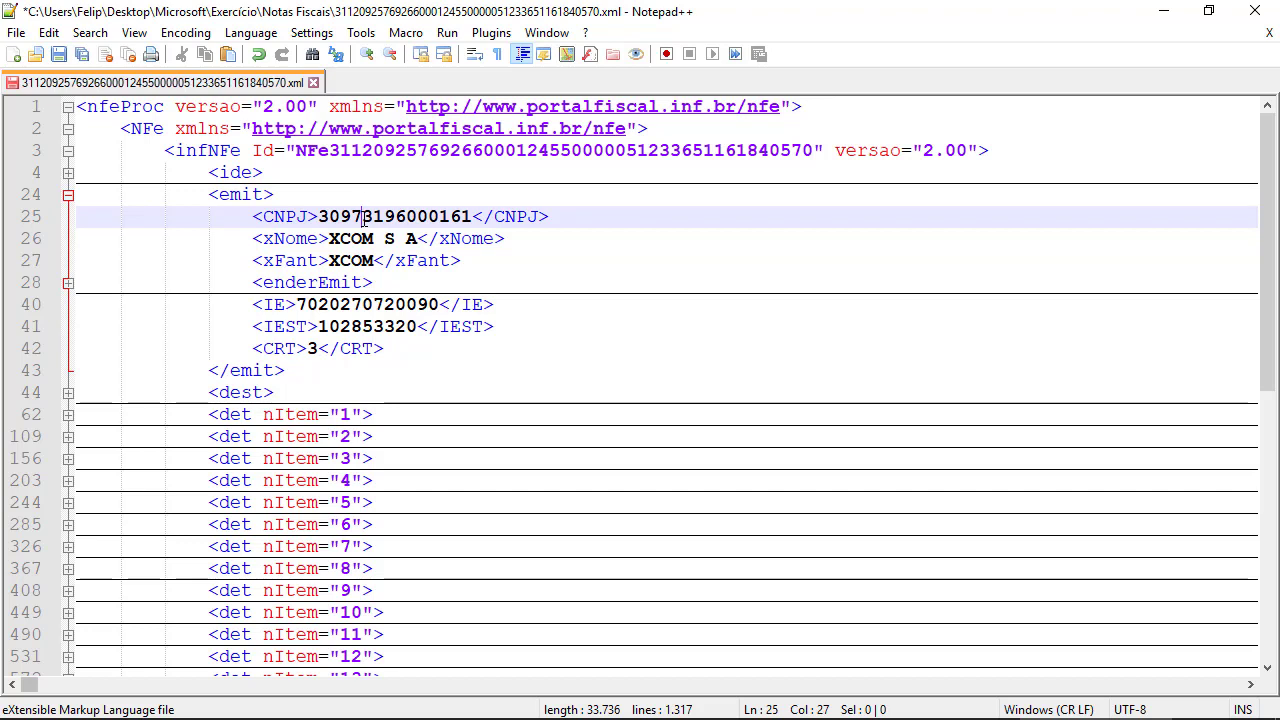
{"action": "scroll", "coordinate": [424, 287], "scroll_direction": "down", "scroll_amount": 1}
{"action": "scroll", "coordinate": [424, 287], "scroll_direction": "up", "scroll_amount": 1}
{"action": "double_click", "coordinate": [365, 217]}
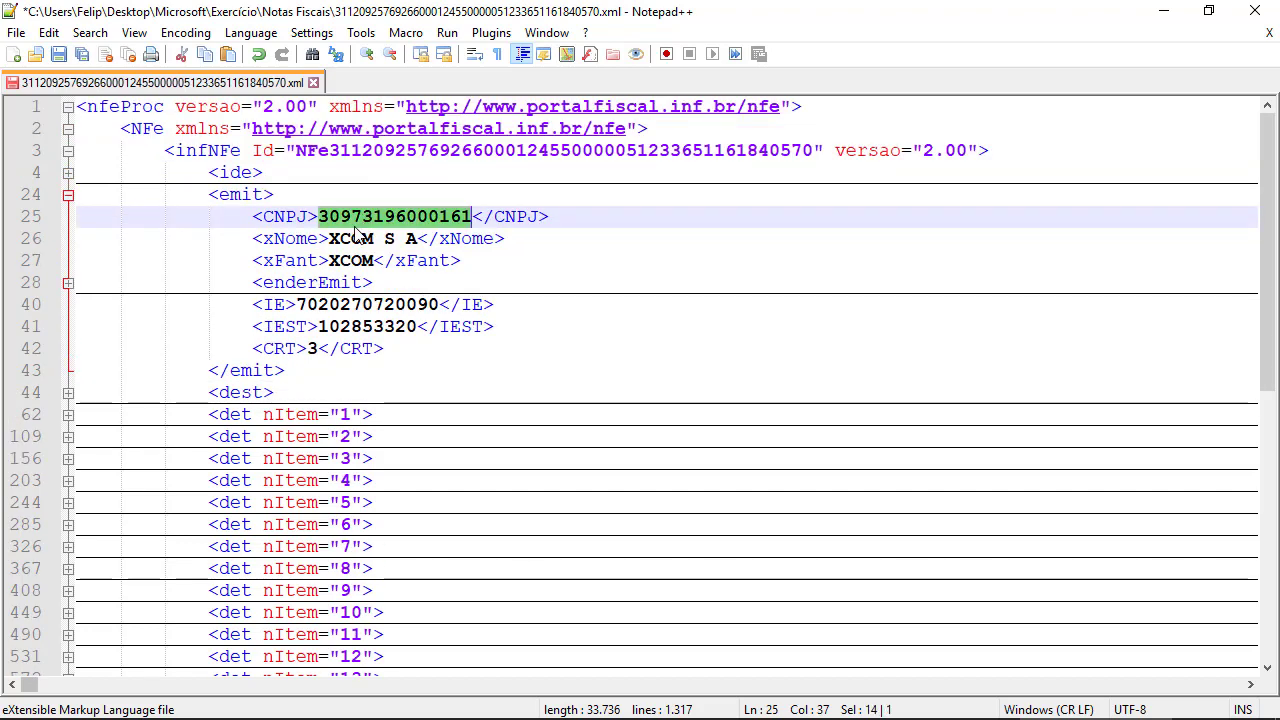
{"action": "left_click_drag", "start_coordinate": [330, 238], "coordinate": [418, 239]}
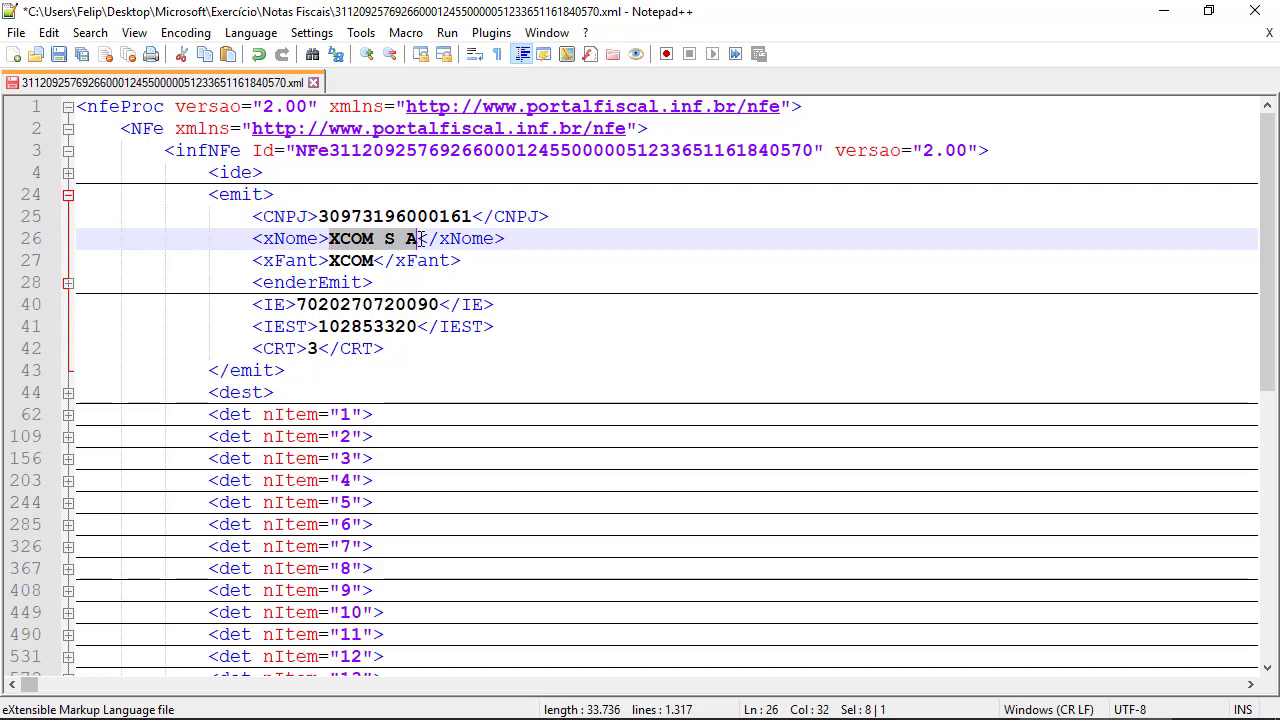
{"action": "double_click", "coordinate": [350, 260]}
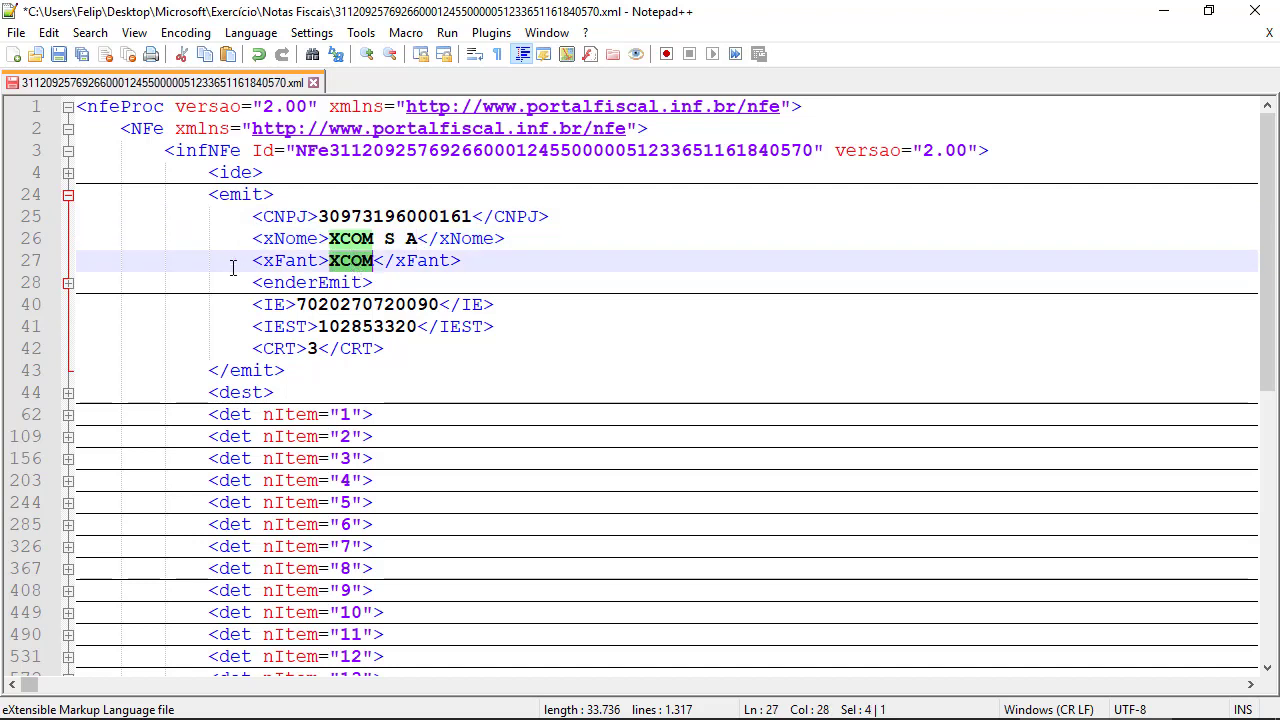
Check the enderEmit address block and the IE, IEST and CRT fields, leaving enderEmit and emit collapsed.
{"action": "left_click", "coordinate": [67, 283]}
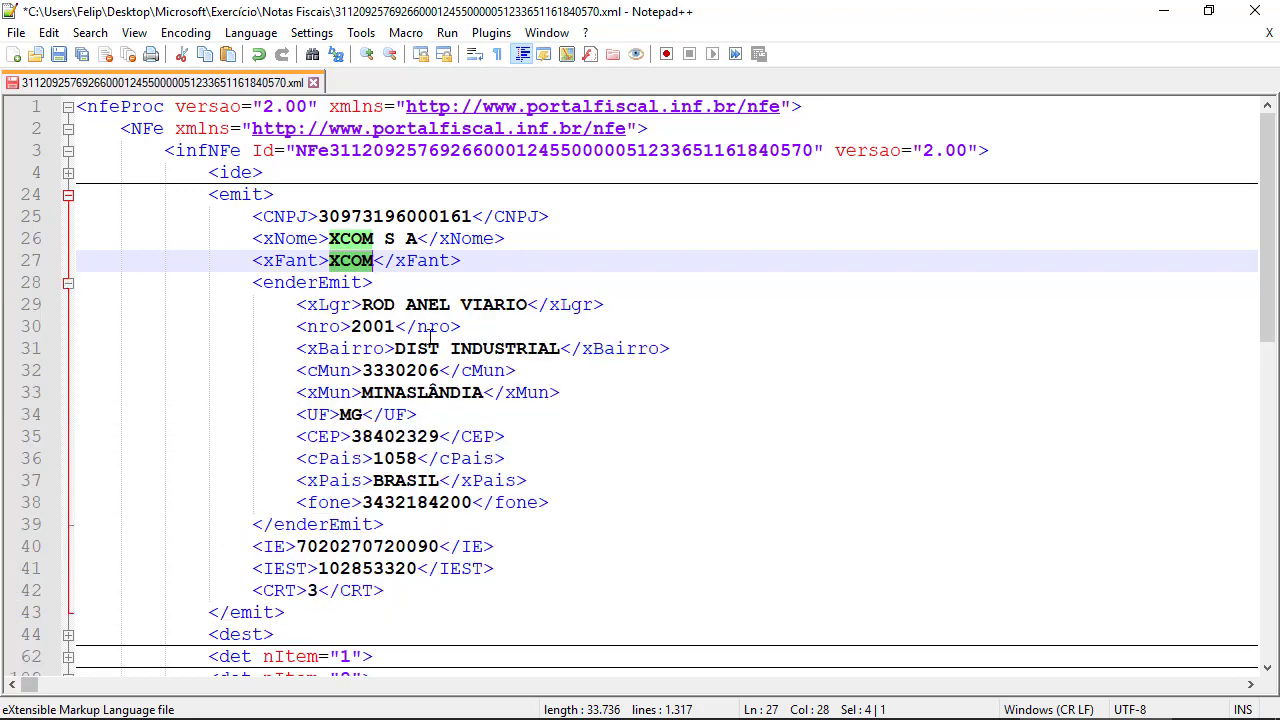
{"action": "left_click", "coordinate": [67, 284]}
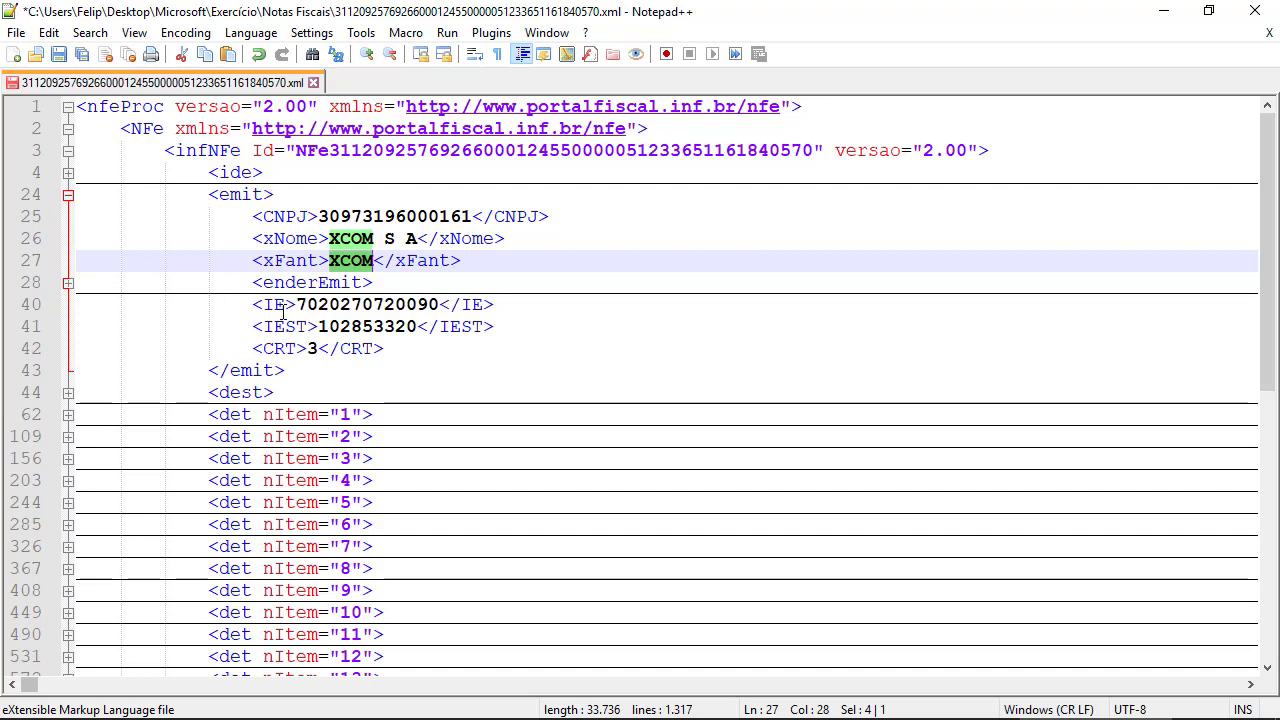
{"action": "left_click", "coordinate": [372, 304]}
{"action": "left_click", "coordinate": [370, 326]}
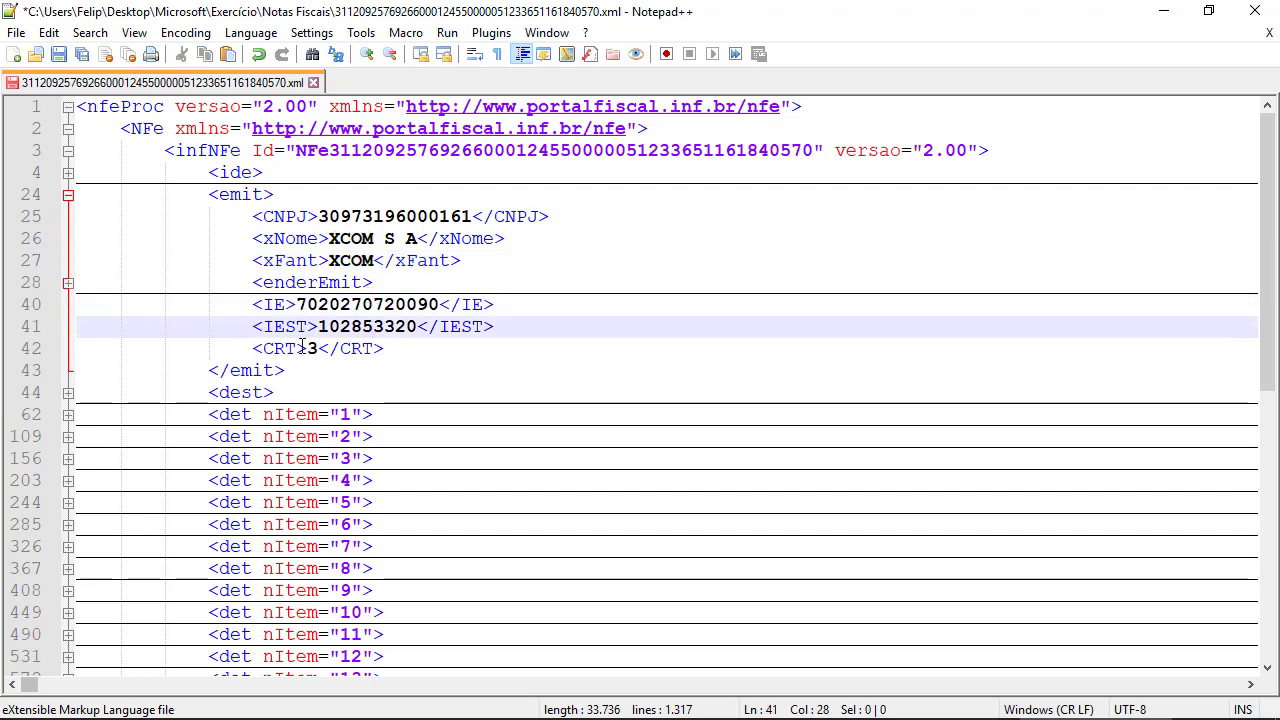
{"action": "left_click", "coordinate": [309, 349]}
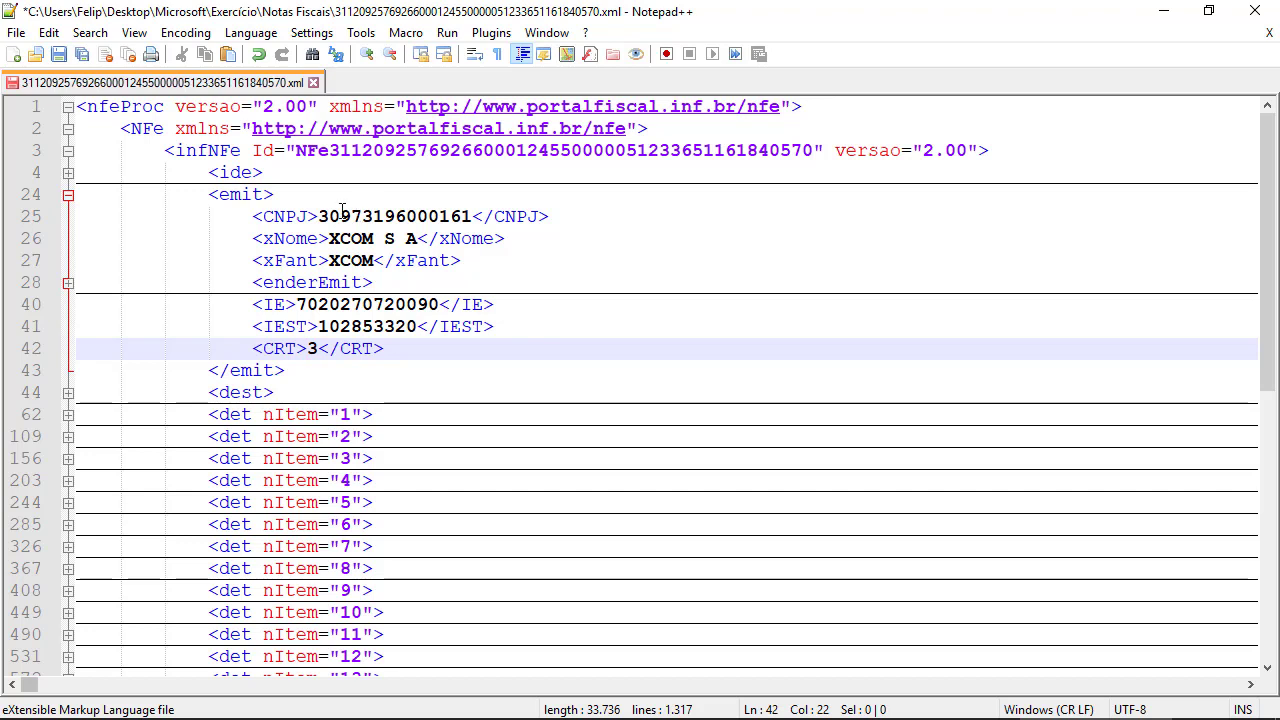
{"action": "left_click", "coordinate": [68, 196]}
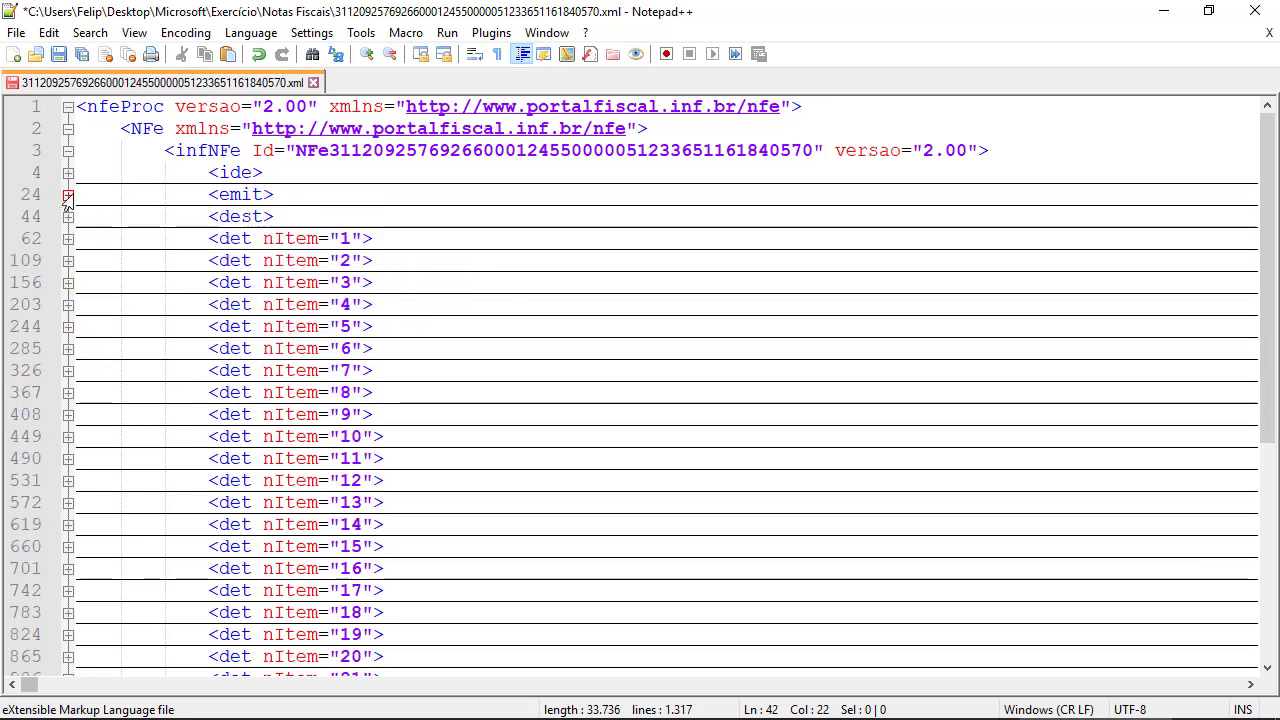
Expand the dest section, select the recipient's CNPJ and xNome values, and collapse the section.
{"action": "left_click", "coordinate": [64, 220]}
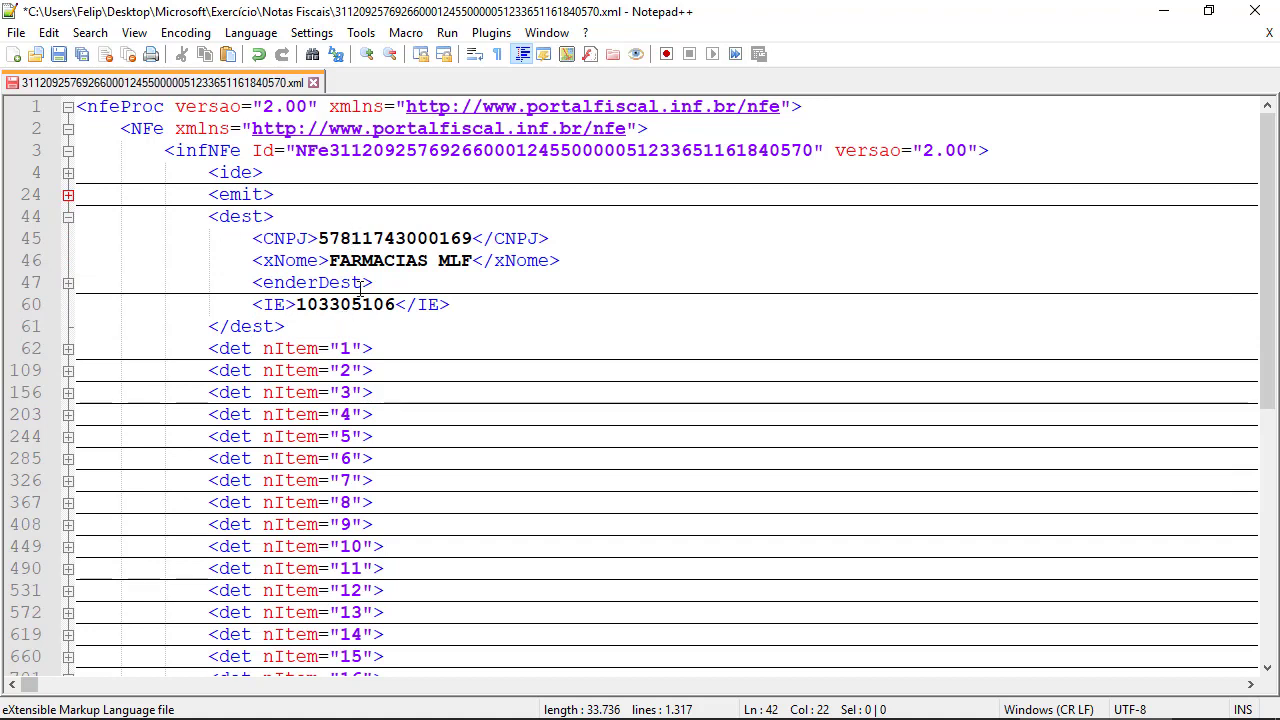
{"action": "double_click", "coordinate": [365, 244]}
{"action": "left_click_drag", "start_coordinate": [329, 260], "coordinate": [463, 262]}
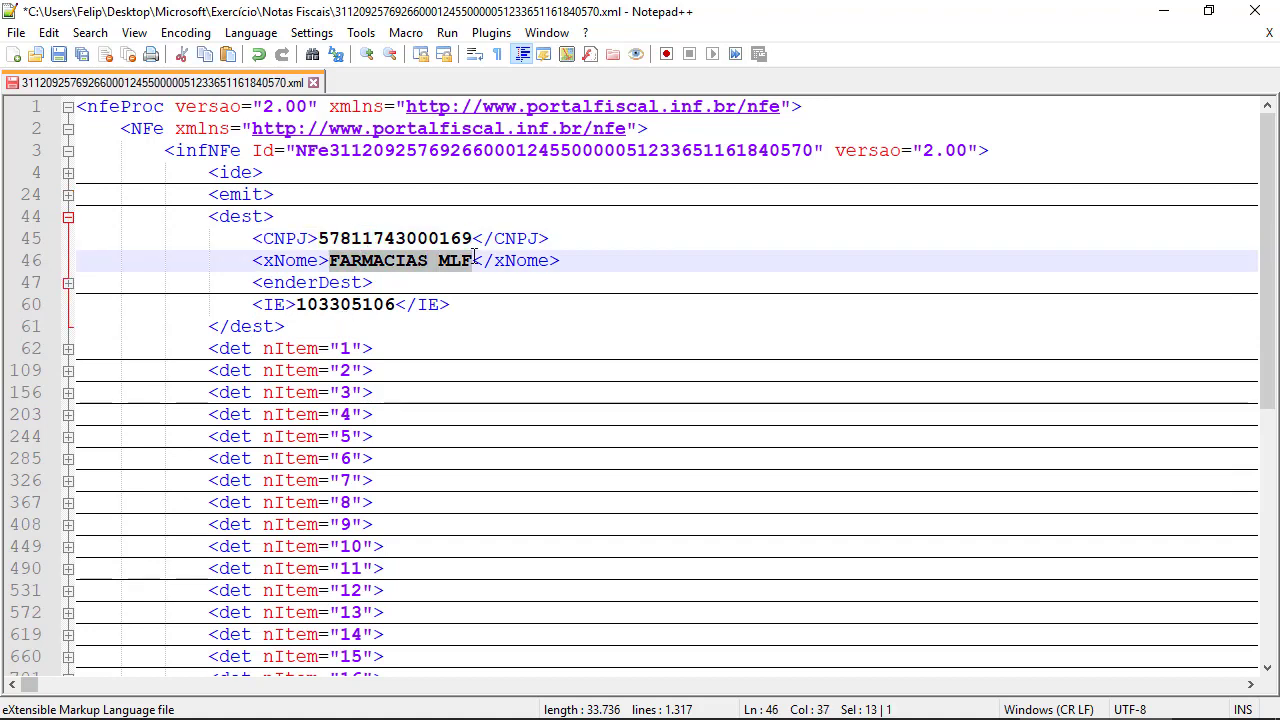
{"action": "left_click", "coordinate": [67, 217]}
Look through the list of det items and mark the det tags of items 1 to 4 in turn.
{"action": "scroll", "coordinate": [404, 252], "scroll_direction": "down", "scroll_amount": 5}
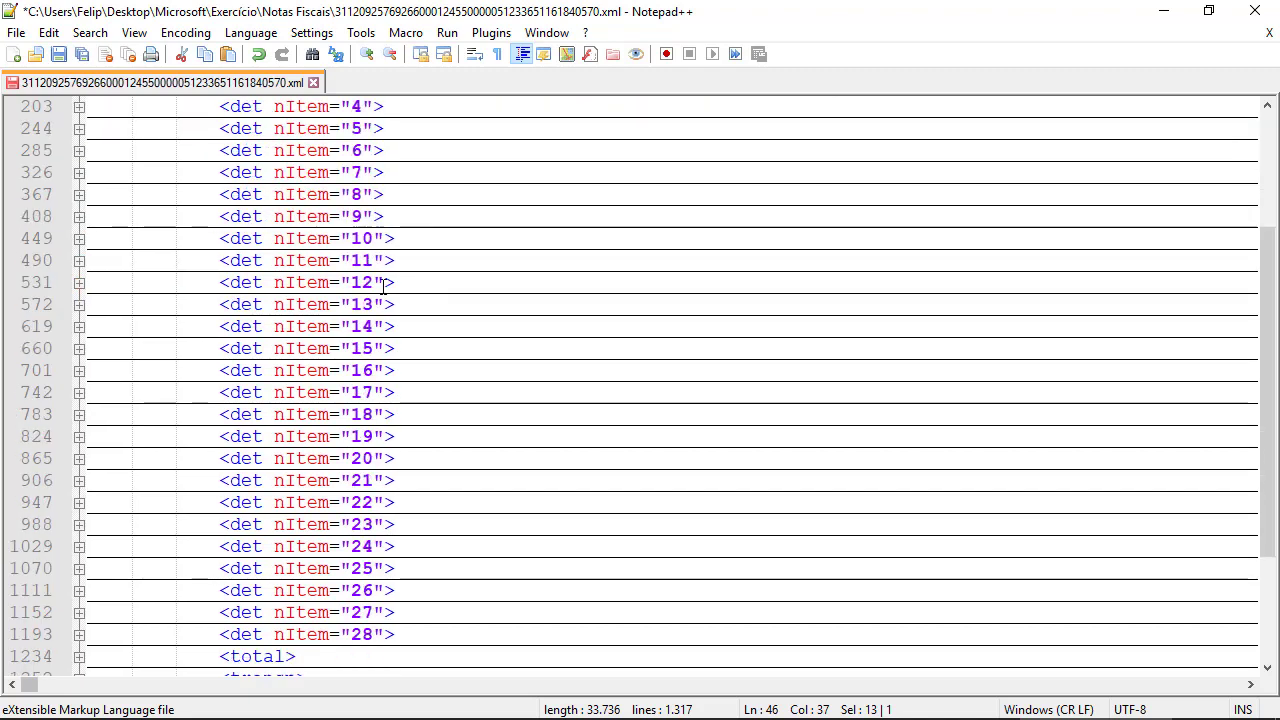
{"action": "scroll", "coordinate": [379, 298], "scroll_direction": "up", "scroll_amount": 5}
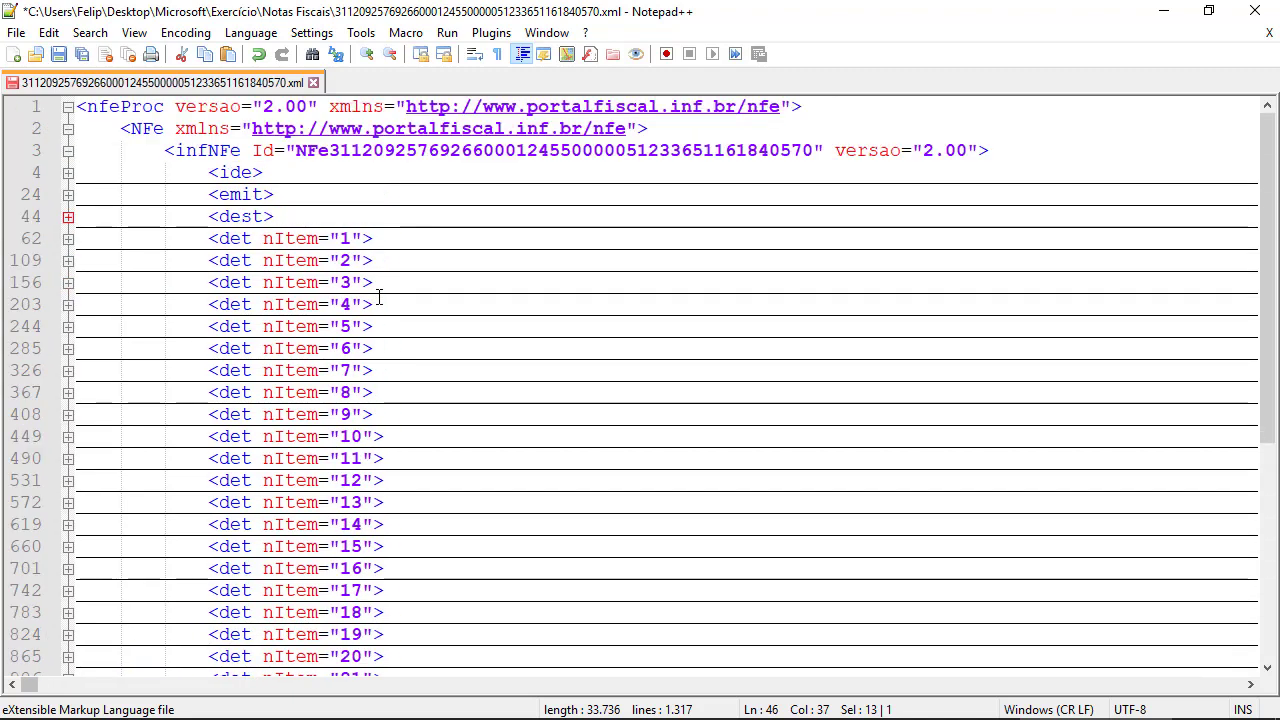
{"action": "left_click", "coordinate": [226, 238]}
{"action": "left_click", "coordinate": [230, 260]}
{"action": "left_click", "coordinate": [232, 282]}
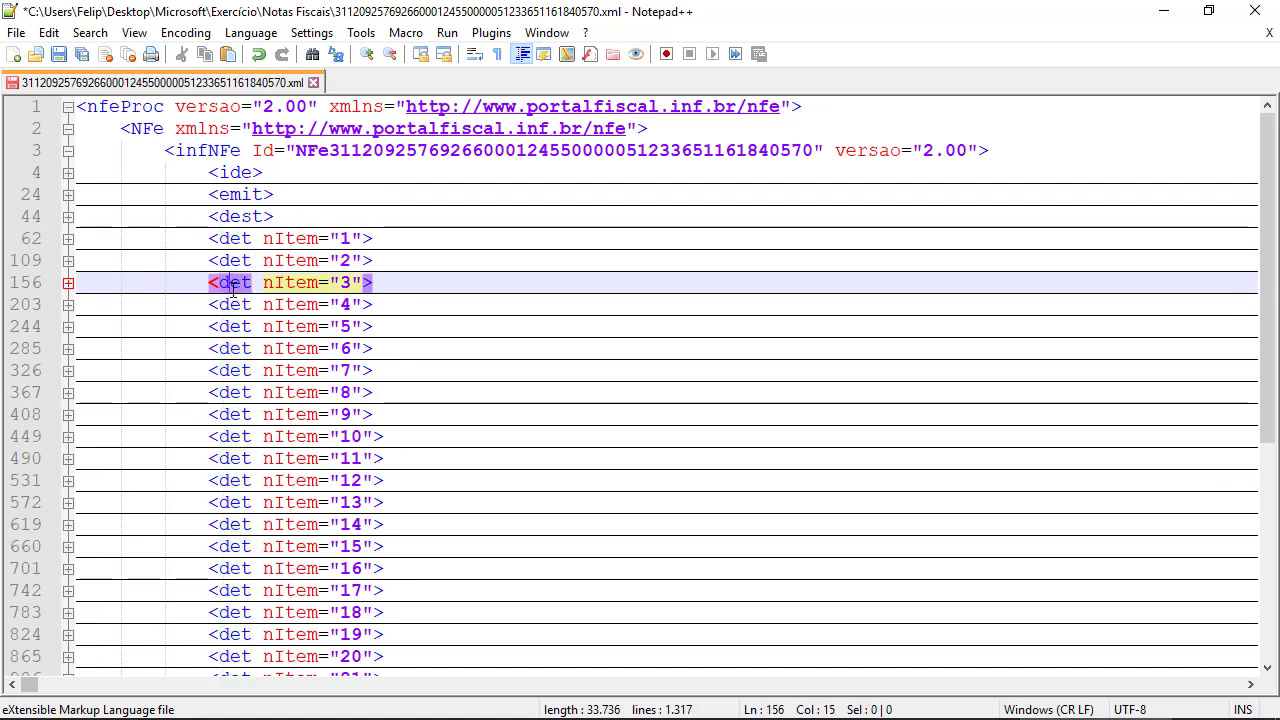
{"action": "double_click", "coordinate": [232, 284]}
{"action": "double_click", "coordinate": [237, 305]}
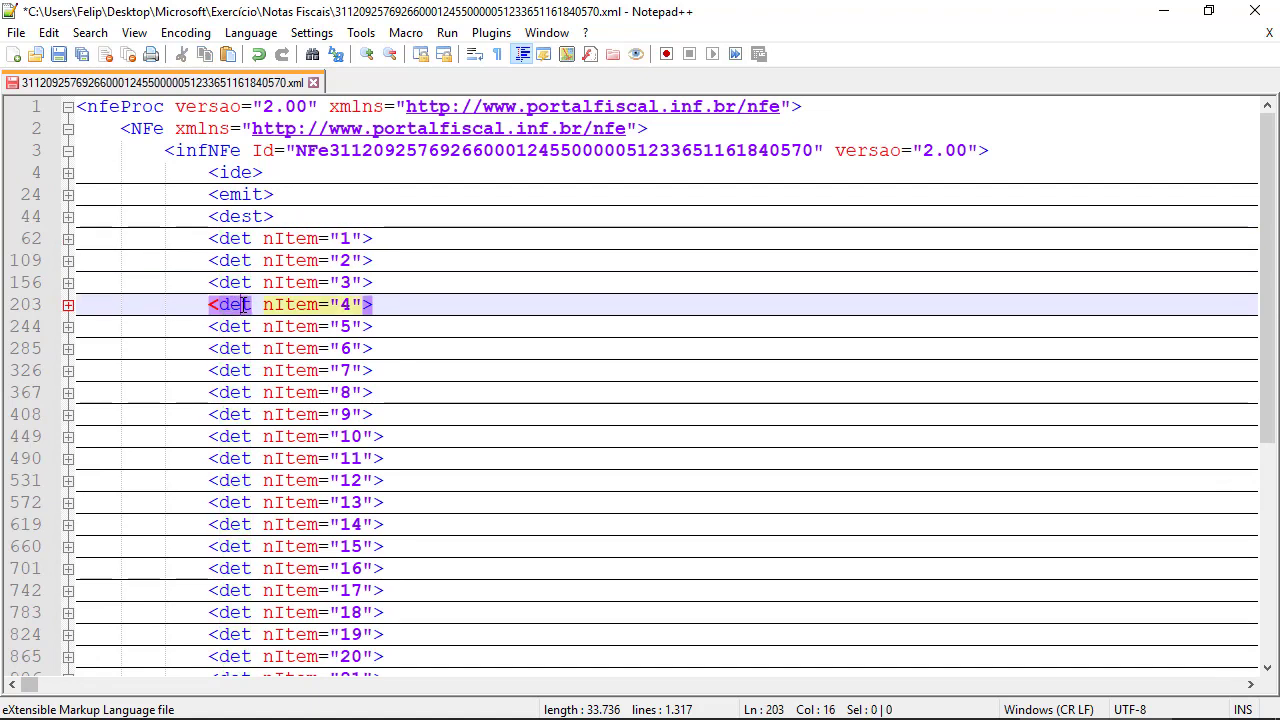
{"action": "left_click", "coordinate": [187, 240]}
Expand the det element of item 1, highlight its nItem="1" attribute, and review the remaining item numbers.
{"action": "left_click", "coordinate": [66, 239]}
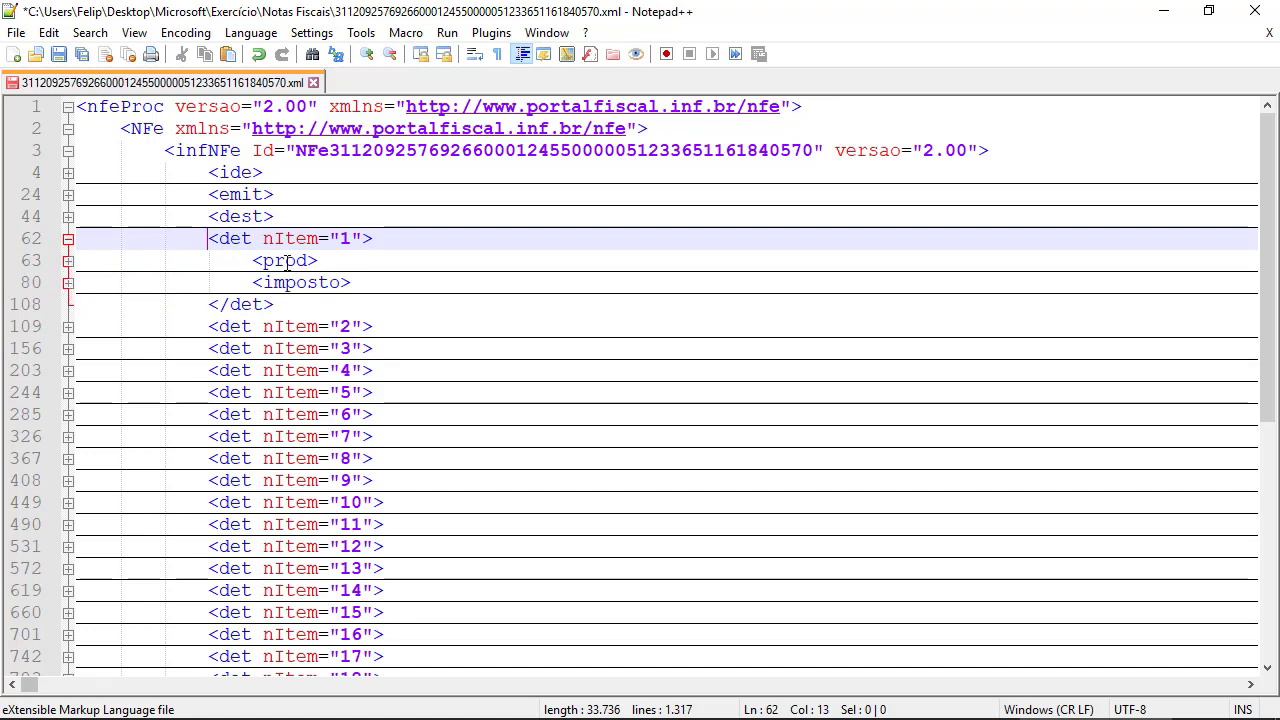
{"action": "left_click_drag", "start_coordinate": [263, 240], "coordinate": [364, 240]}
{"action": "left_click", "coordinate": [345, 246]}
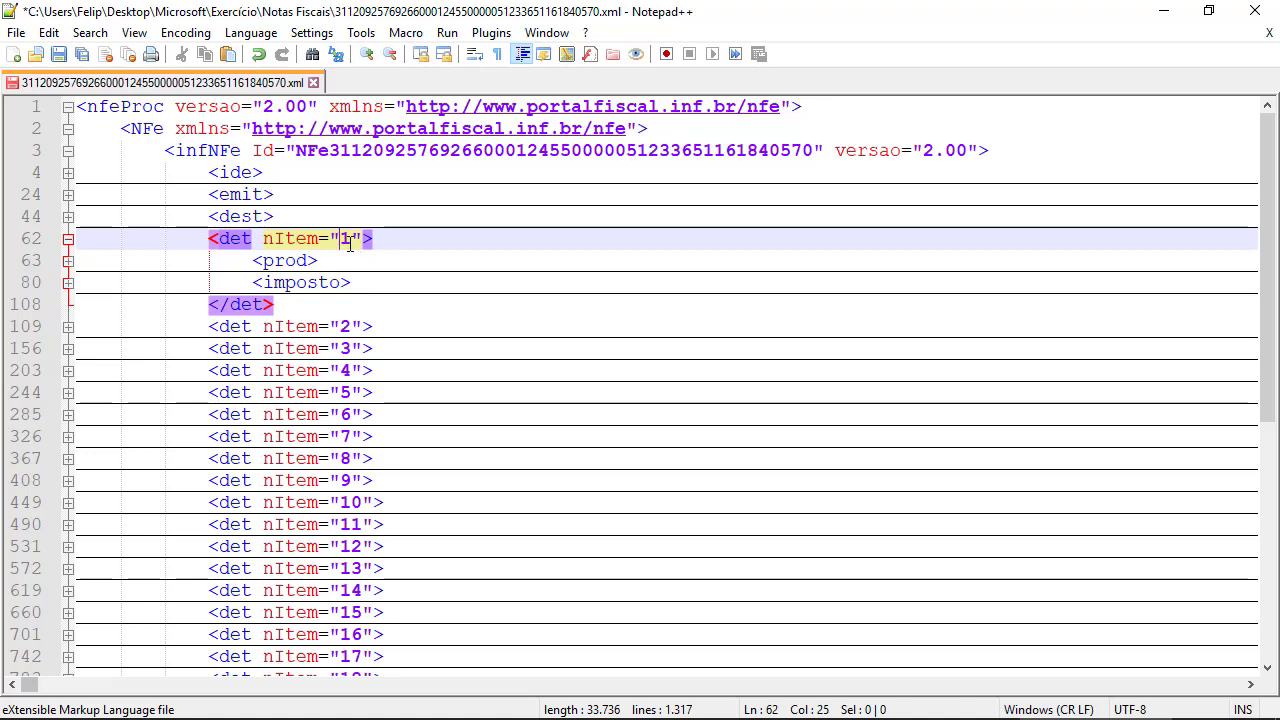
{"action": "left_click", "coordinate": [280, 238]}
{"action": "scroll", "coordinate": [376, 384], "scroll_direction": "down", "scroll_amount": 7}
{"action": "scroll", "coordinate": [368, 400], "scroll_direction": "up", "scroll_amount": 7}
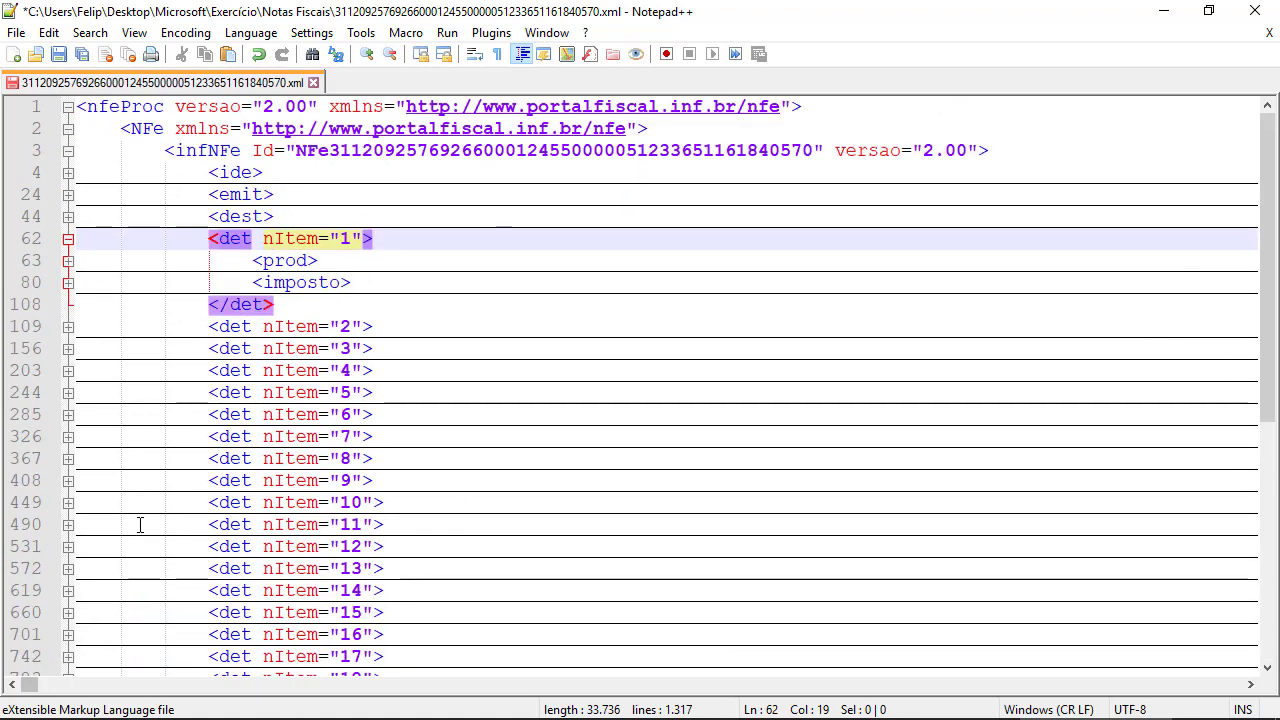
Collapse the det element of item 1 and select the block of det elements from item 1 to item 28.
{"action": "left_click", "coordinate": [68, 238]}
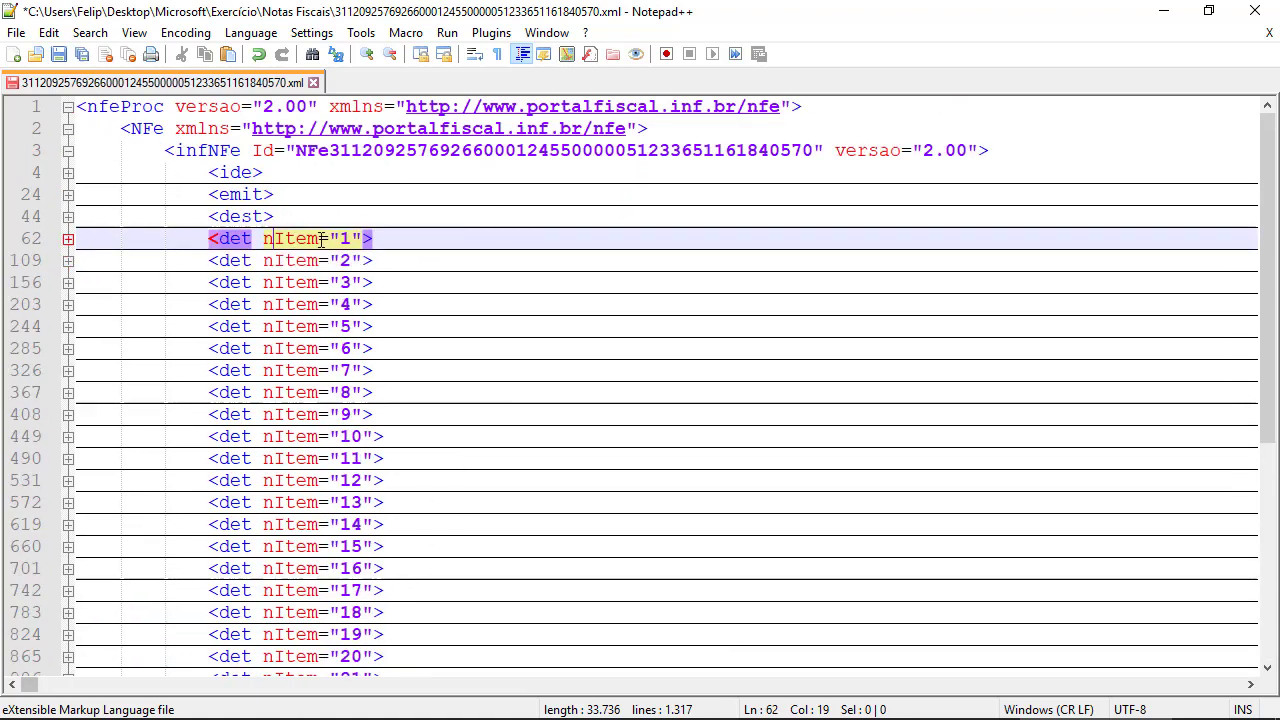
{"action": "left_click", "coordinate": [189, 242]}
{"action": "left_click_drag", "start_coordinate": [189, 242], "coordinate": [372, 458]}
{"action": "scroll", "coordinate": [457, 334], "scroll_direction": "up", "scroll_amount": 6}
{"action": "scroll", "coordinate": [400, 310], "scroll_direction": "down", "scroll_amount": 5}
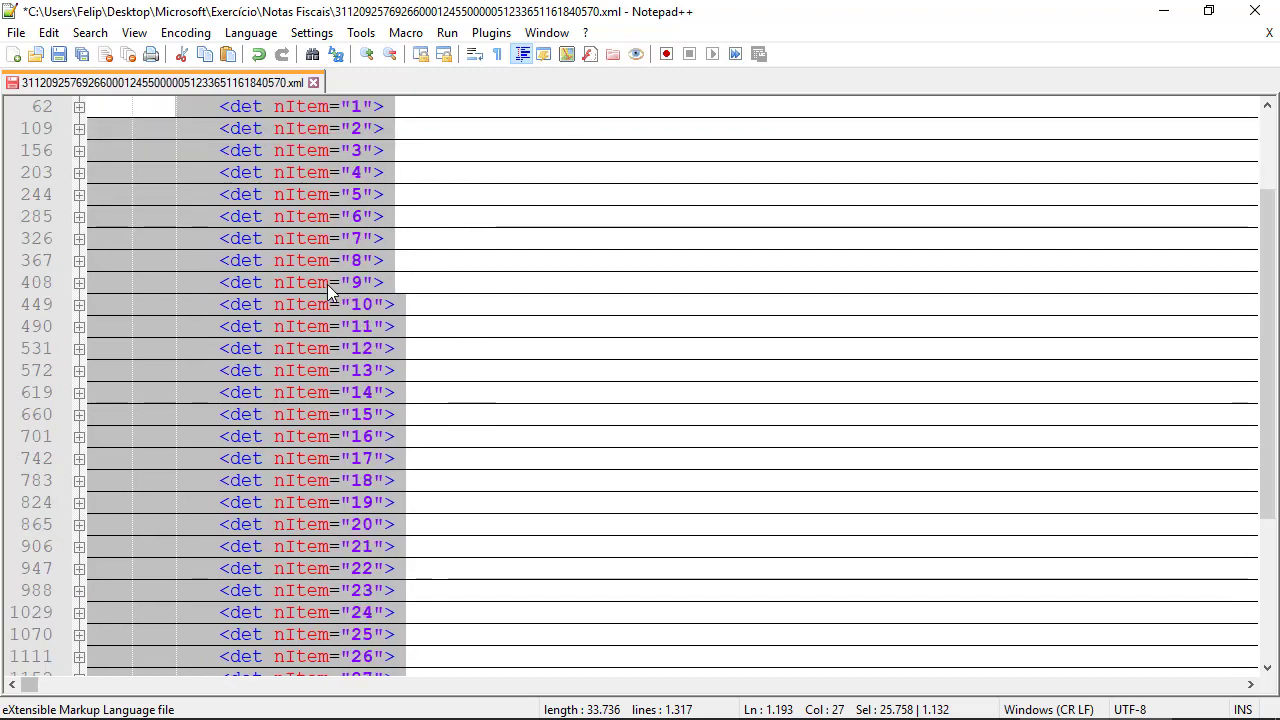
Look through the selected block of det elements from the first item to the last.
{"action": "scroll", "coordinate": [327, 284], "scroll_direction": "up", "scroll_amount": 5}
{"action": "scroll", "coordinate": [327, 284], "scroll_direction": "down", "scroll_amount": 1}
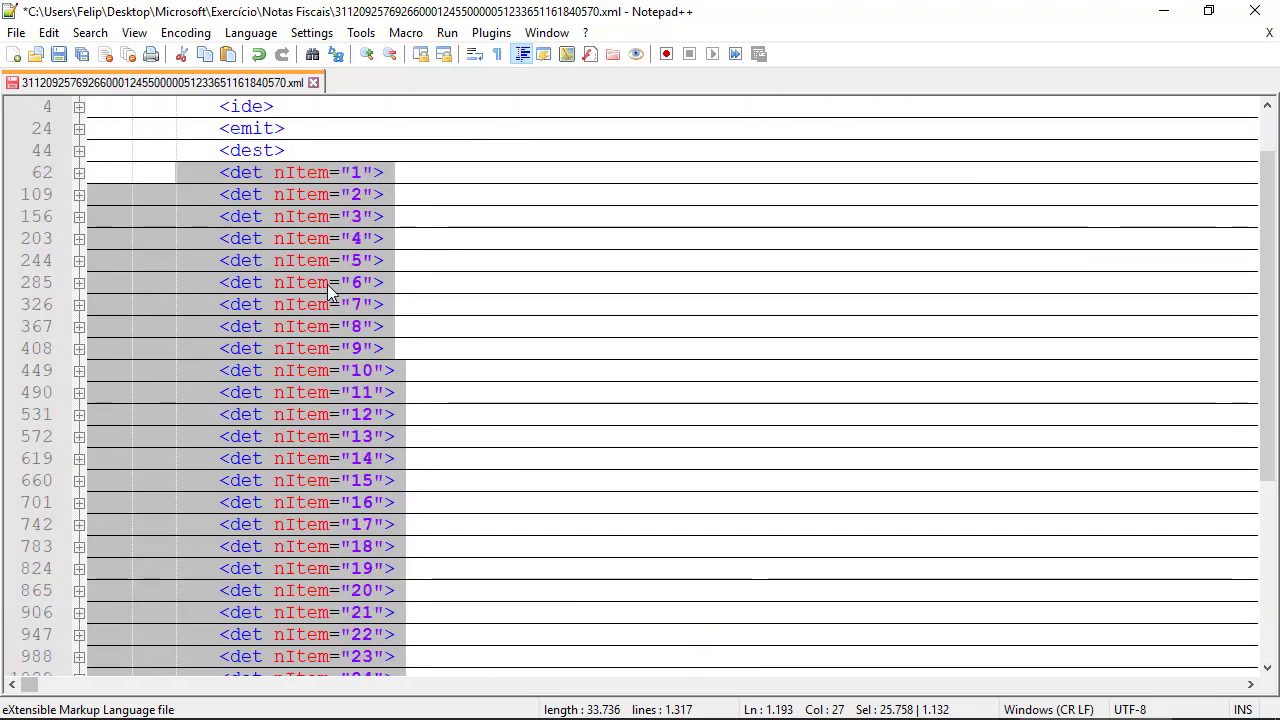
{"action": "scroll", "coordinate": [327, 283], "scroll_direction": "down", "scroll_amount": 2}
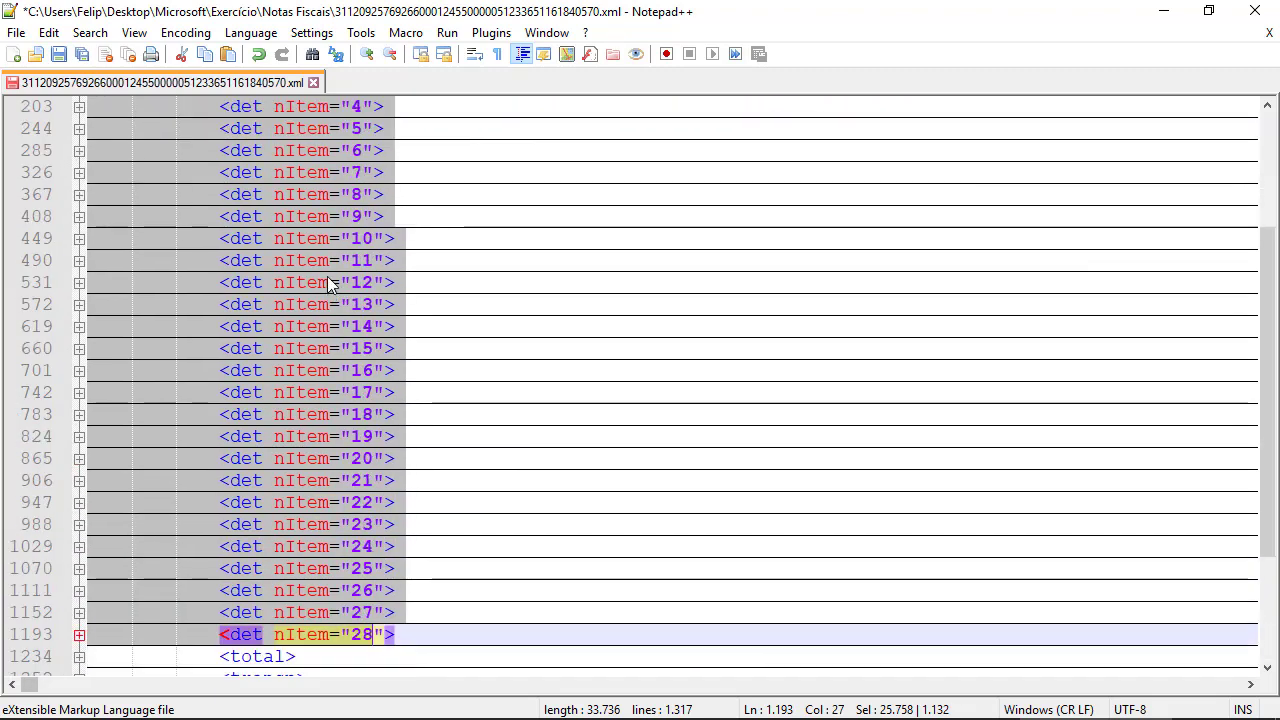
{"action": "scroll", "coordinate": [396, 312], "scroll_direction": "up", "scroll_amount": 3}
{"action": "scroll", "coordinate": [400, 280], "scroll_direction": "down", "scroll_amount": 2}
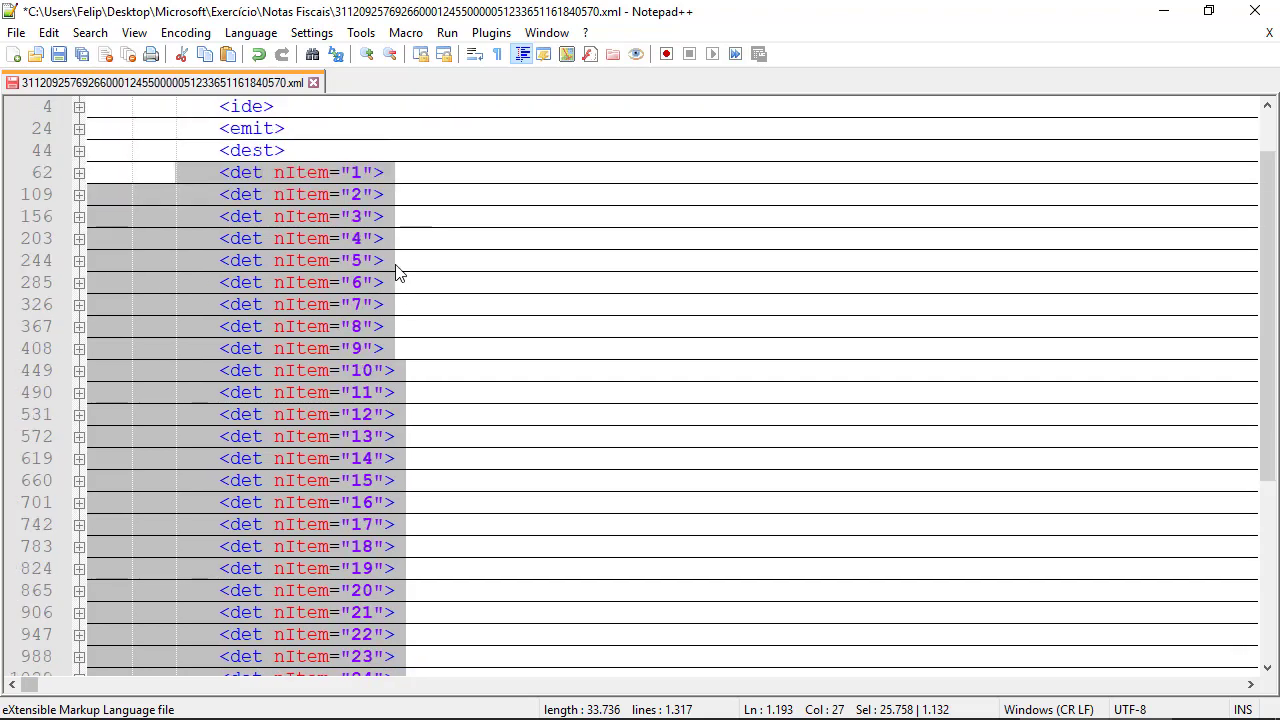
{"action": "scroll", "coordinate": [359, 113], "scroll_direction": "up", "scroll_amount": 1}
{"action": "scroll", "coordinate": [359, 140], "scroll_direction": "down", "scroll_amount": 3}
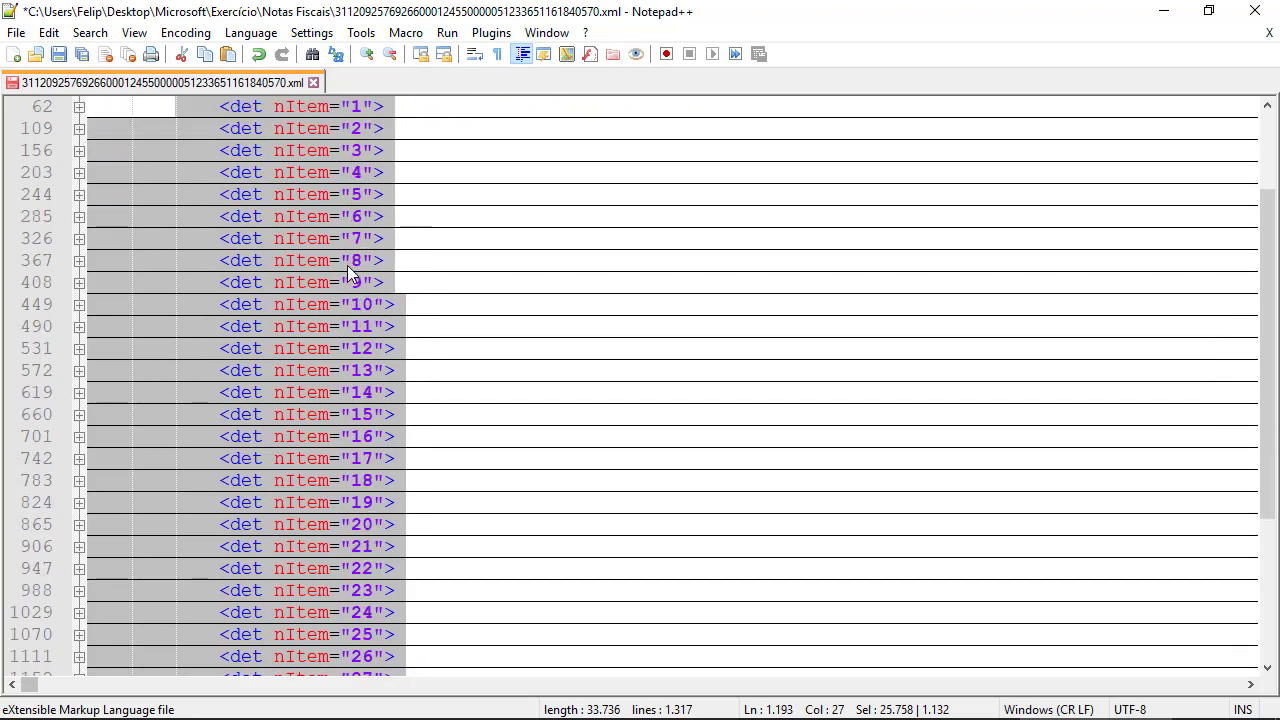
{"action": "scroll", "coordinate": [372, 458], "scroll_direction": "up", "scroll_amount": 4}
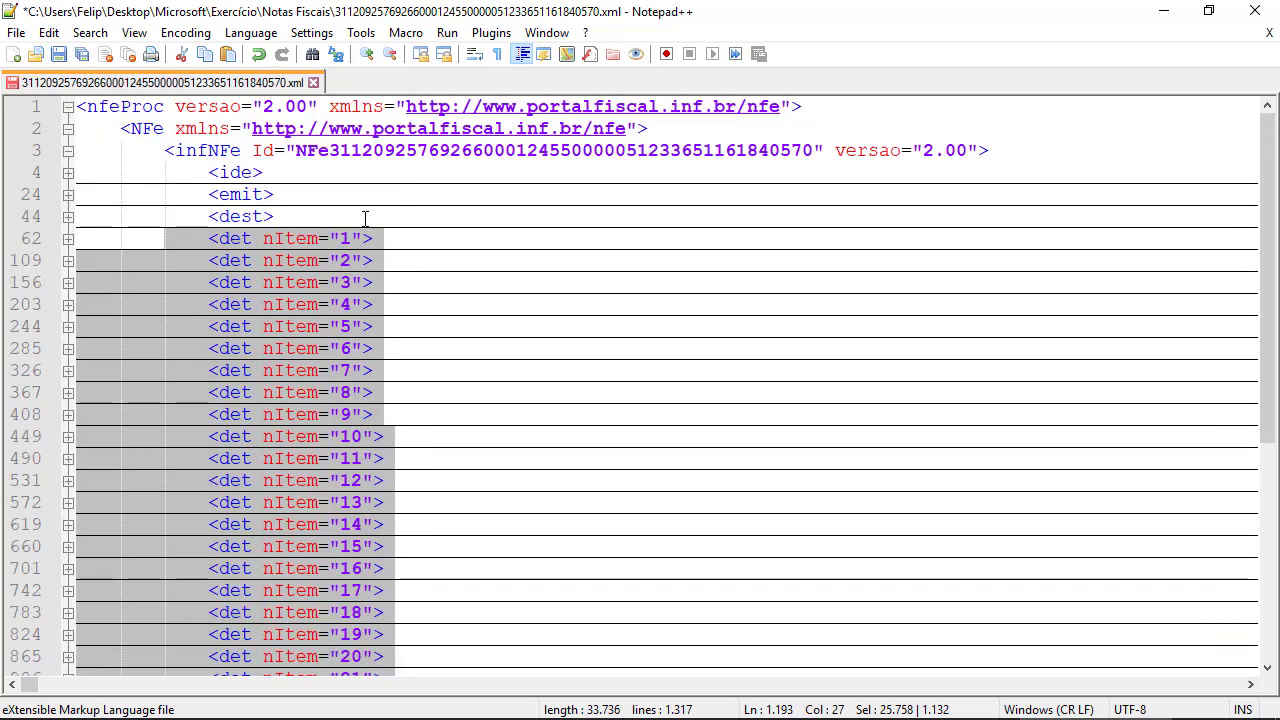
{"action": "scroll", "coordinate": [352, 243], "scroll_direction": "down", "scroll_amount": 2}
{"action": "scroll", "coordinate": [390, 594], "scroll_direction": "down", "scroll_amount": 1}
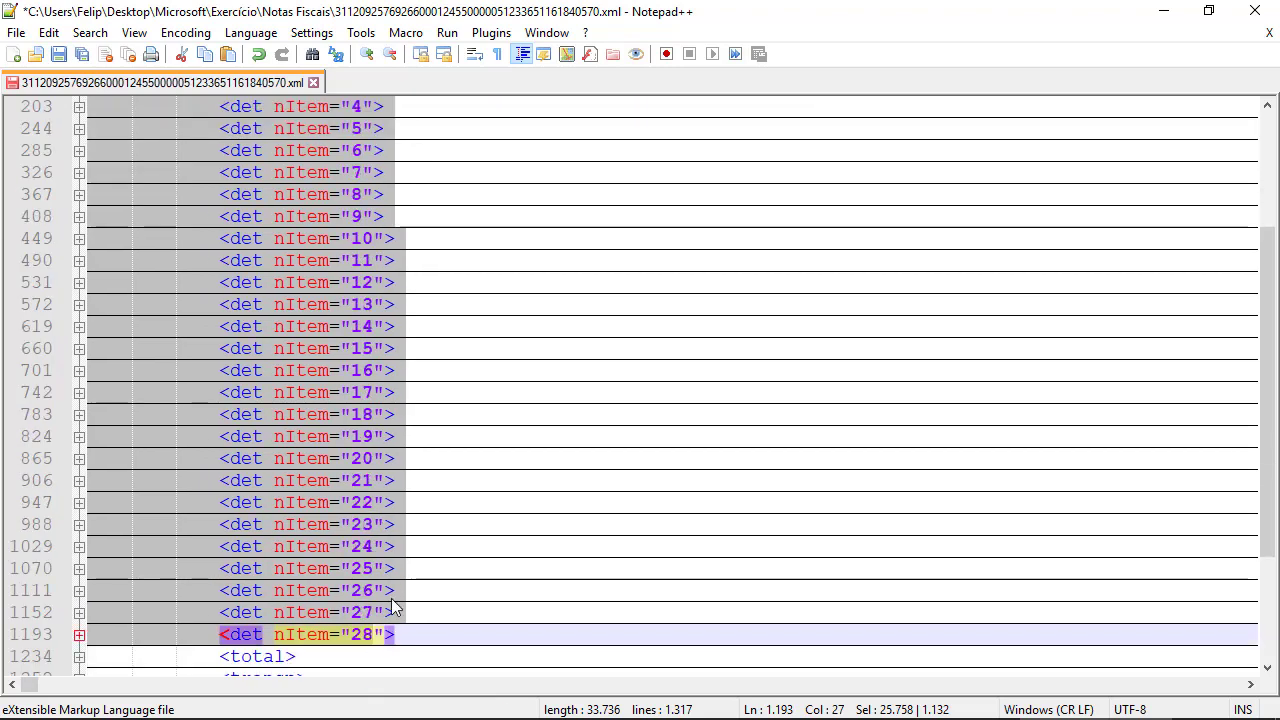
{"action": "scroll", "coordinate": [397, 608], "scroll_direction": "up", "scroll_amount": 3}
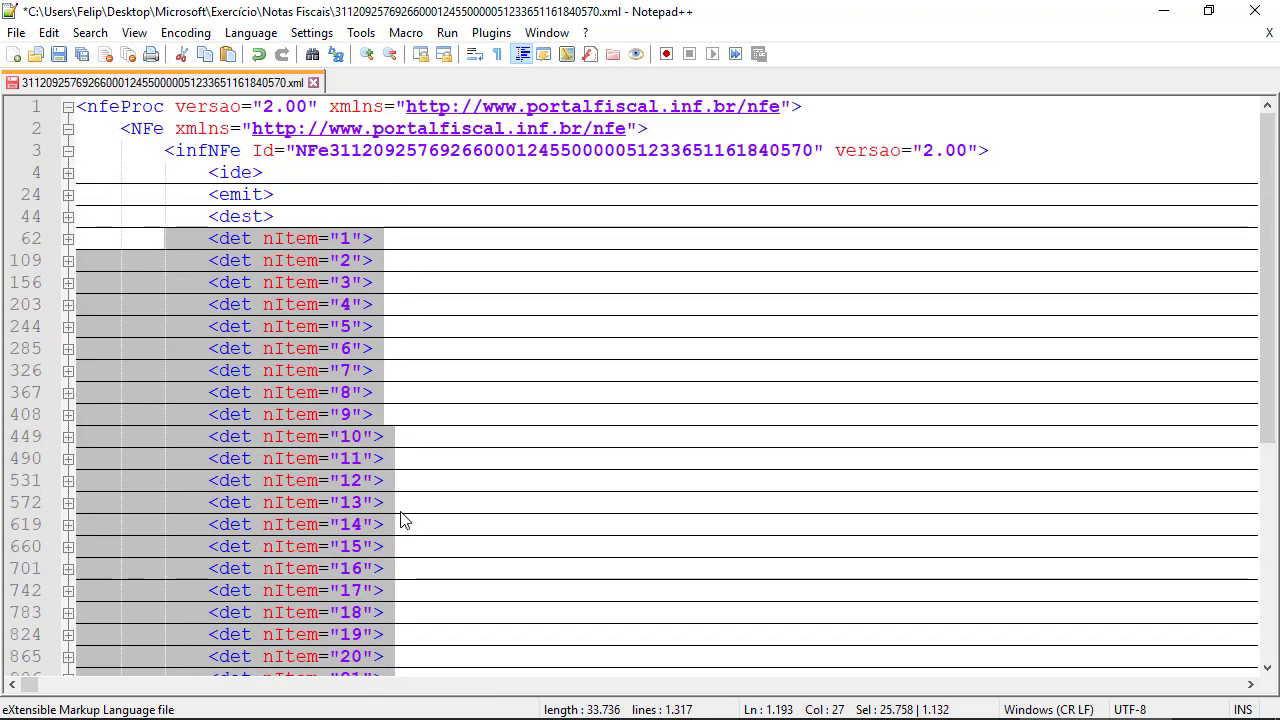
Clear the block selection, expand the det element of item 1, and mark its nItem attribute and its prod and imposto tags.
{"action": "left_click", "coordinate": [289, 350]}
{"action": "left_click", "coordinate": [67, 242]}
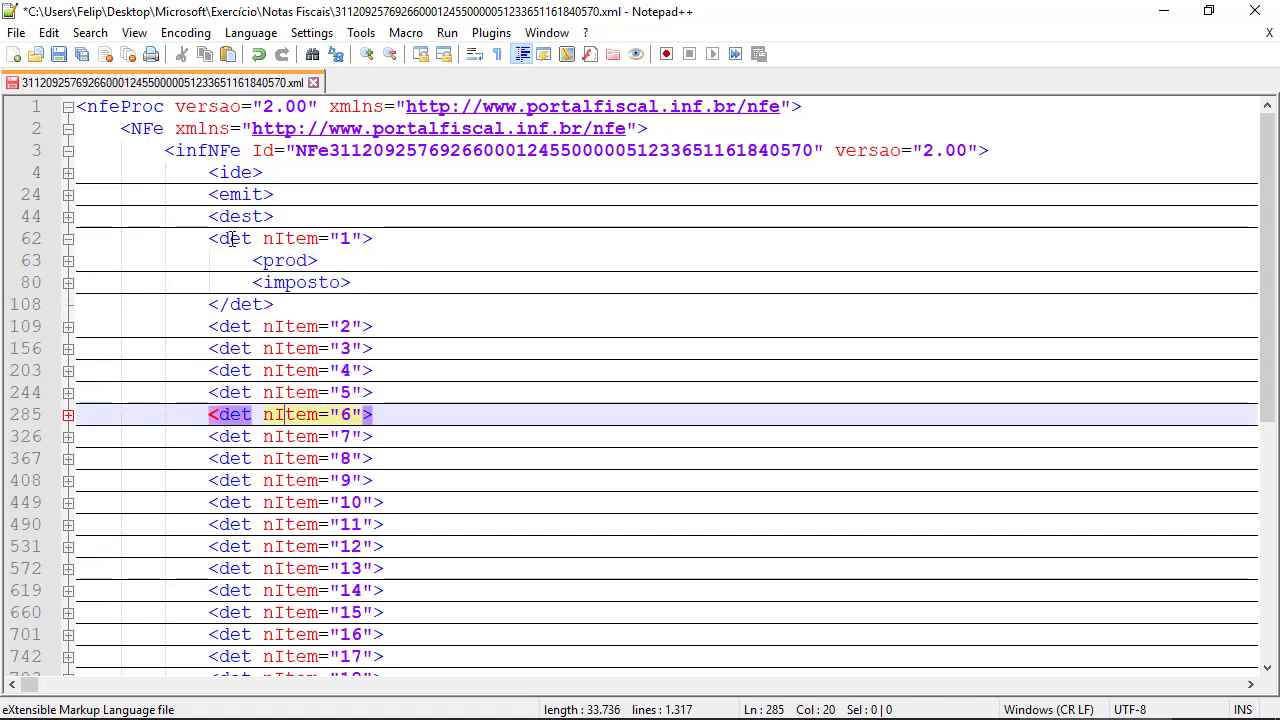
{"action": "left_click_drag", "start_coordinate": [297, 241], "coordinate": [366, 240]}
{"action": "left_click", "coordinate": [307, 242]}
{"action": "left_click", "coordinate": [288, 261]}
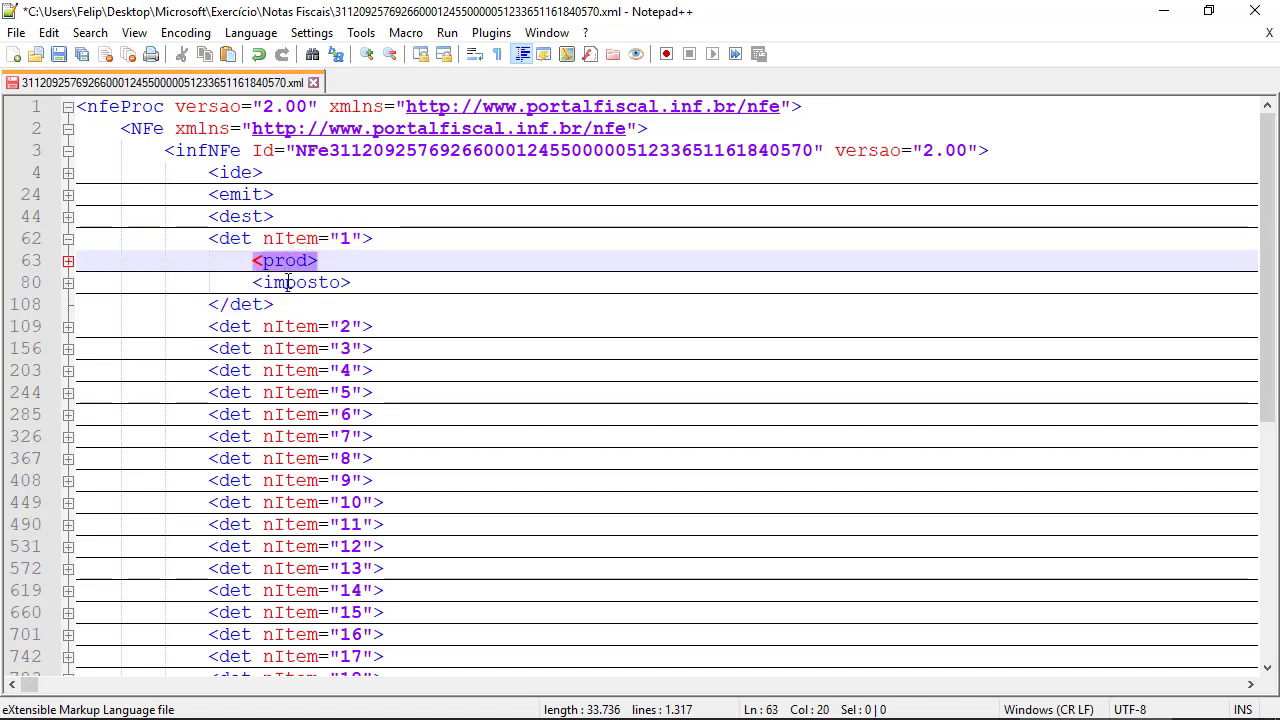
{"action": "left_click", "coordinate": [288, 282]}
{"action": "left_click", "coordinate": [283, 260]}
{"action": "left_click", "coordinate": [278, 283]}
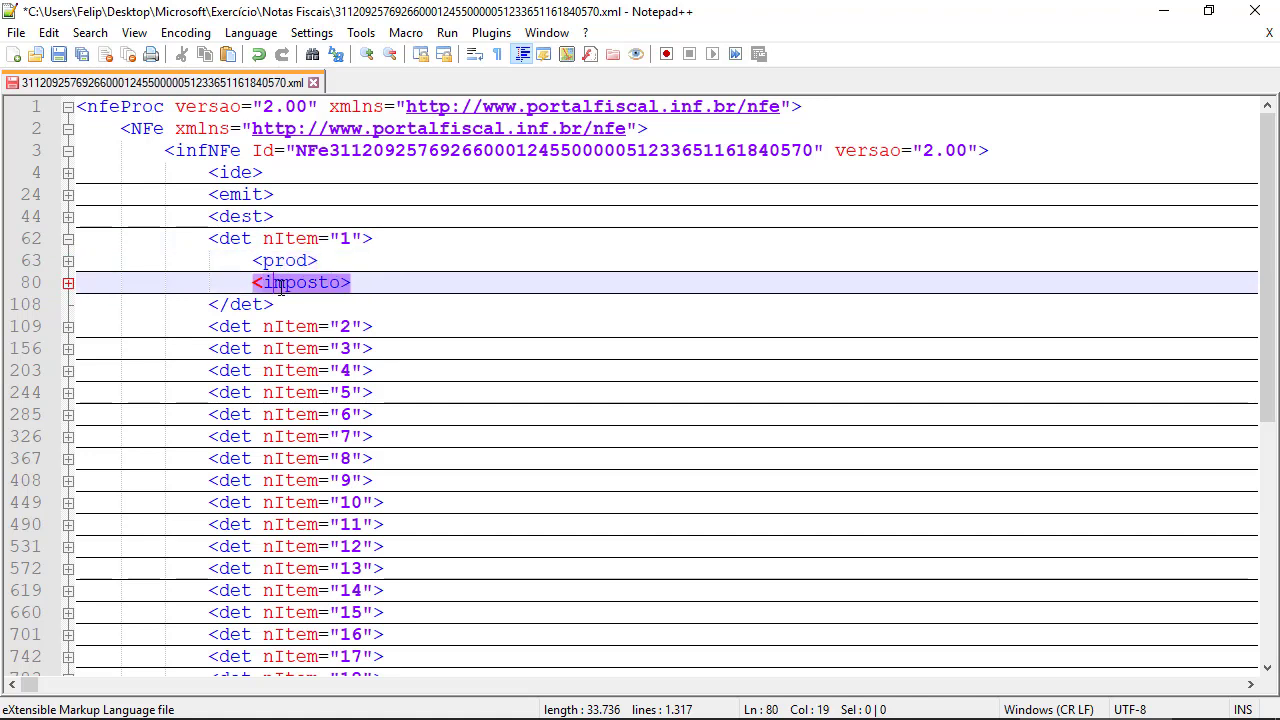
Expand item 1's prod block and select the cProd, cEAN and xProd values in turn.
{"action": "left_click", "coordinate": [66, 262]}
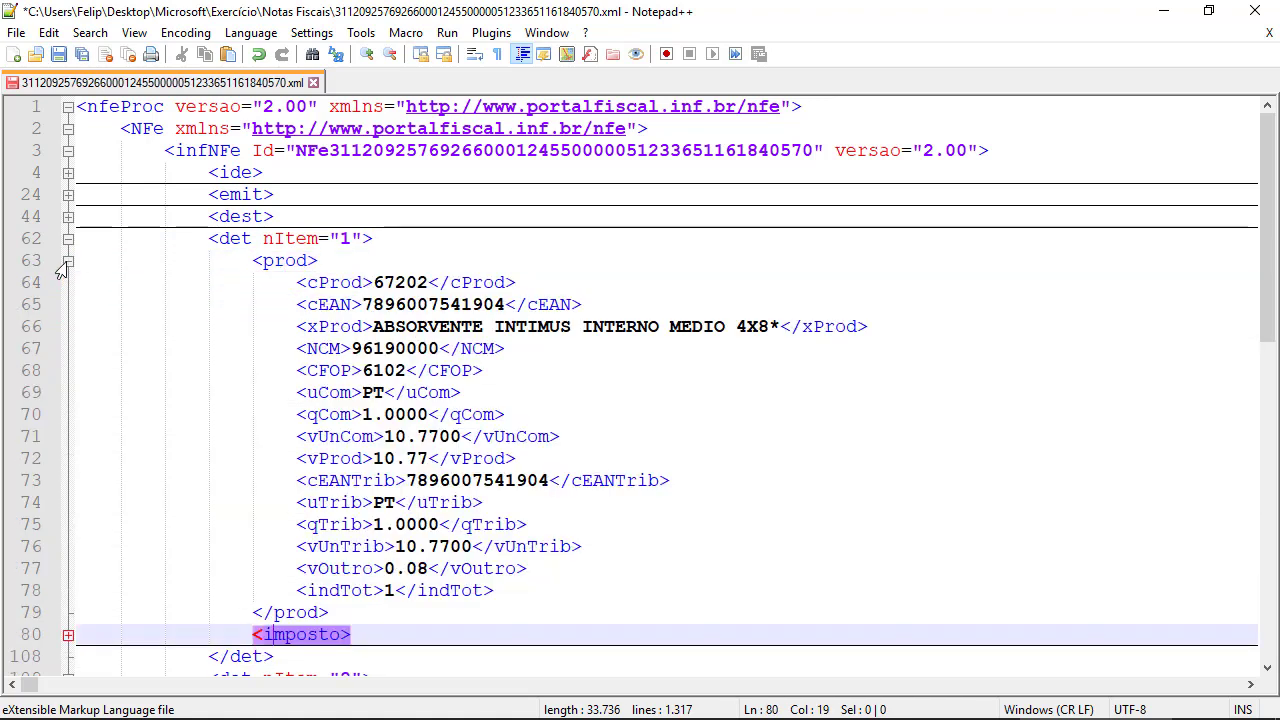
{"action": "scroll", "coordinate": [355, 240], "scroll_direction": "down", "scroll_amount": 1}
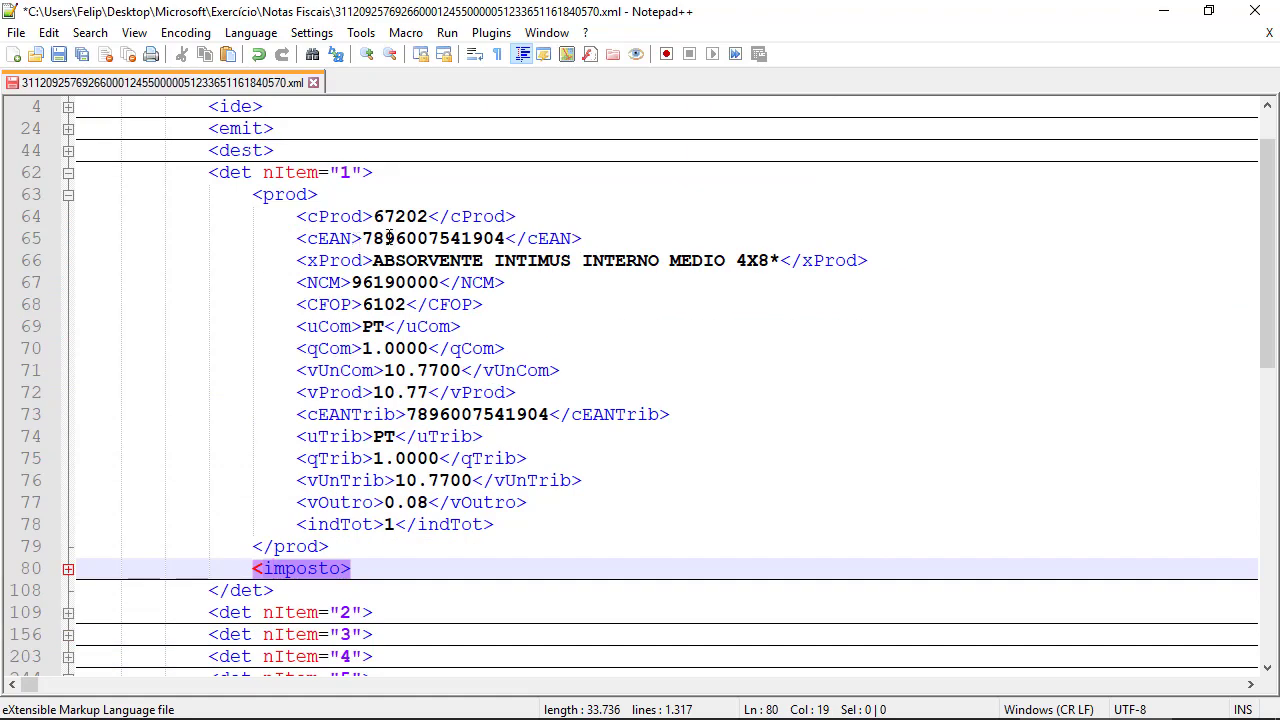
{"action": "left_click", "coordinate": [401, 238]}
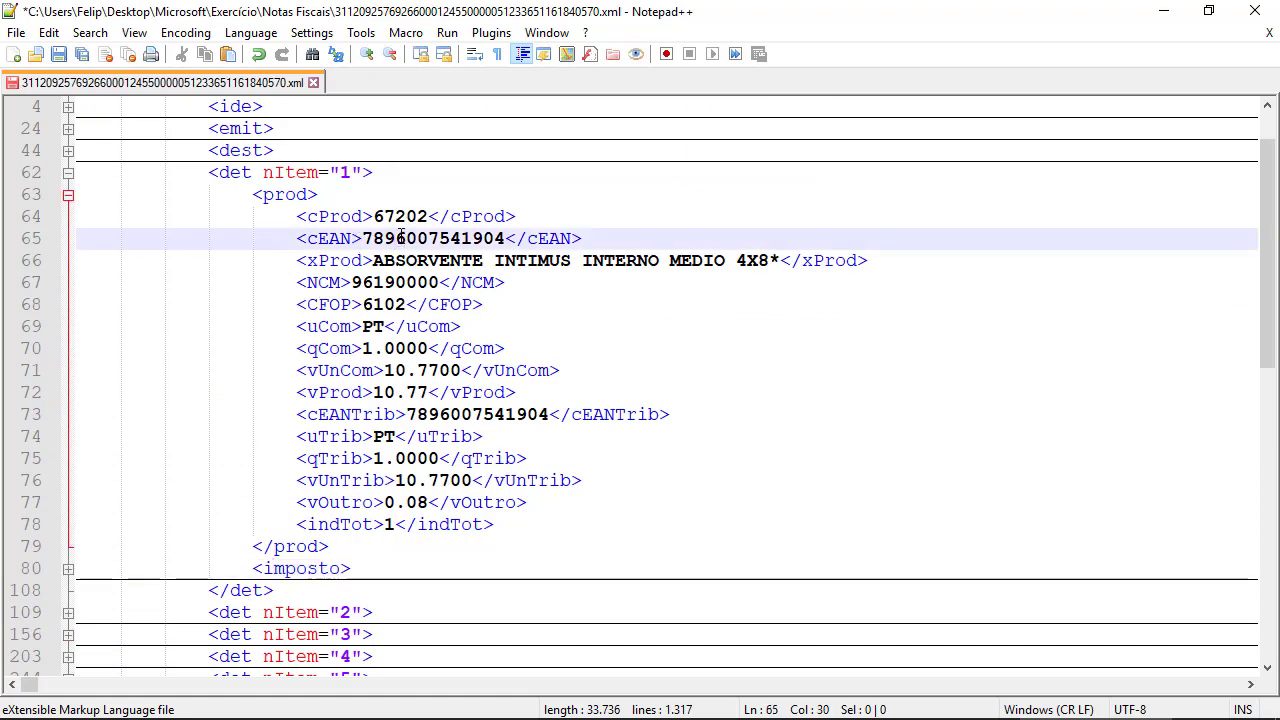
{"action": "left_click", "coordinate": [392, 216]}
{"action": "double_click", "coordinate": [390, 217]}
{"action": "double_click", "coordinate": [388, 235]}
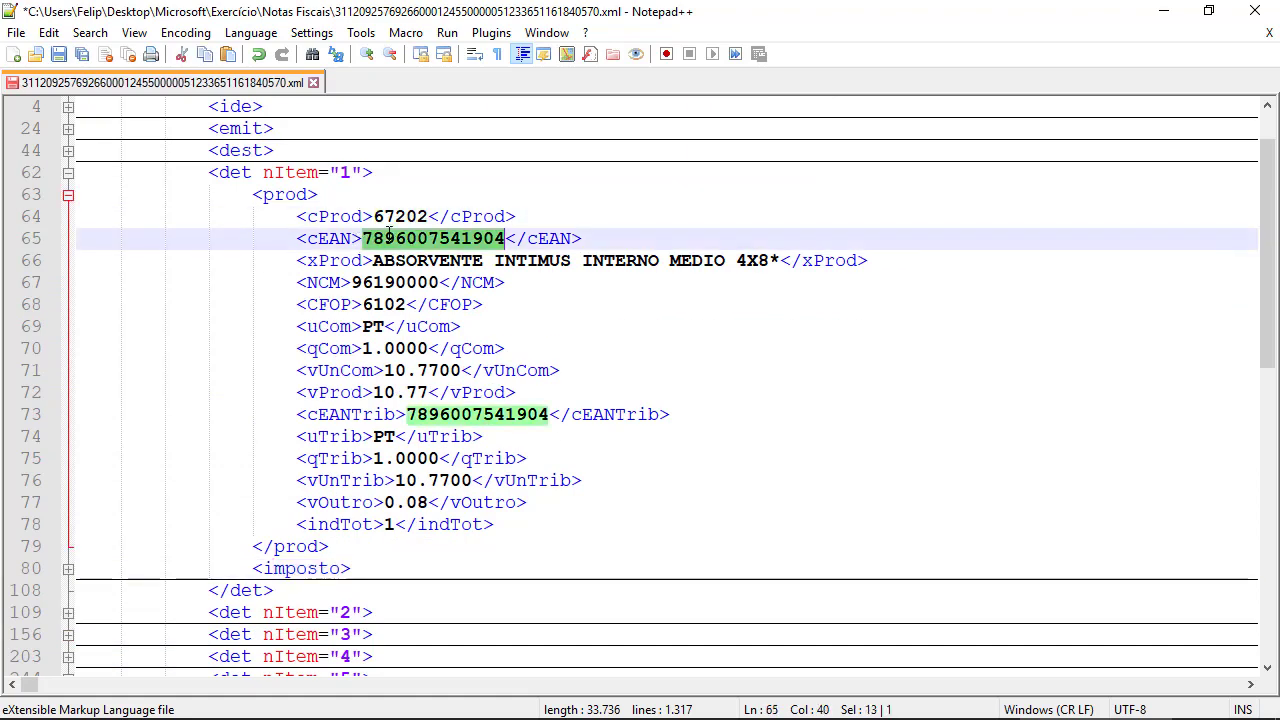
{"action": "left_click_drag", "start_coordinate": [373, 260], "coordinate": [768, 260]}
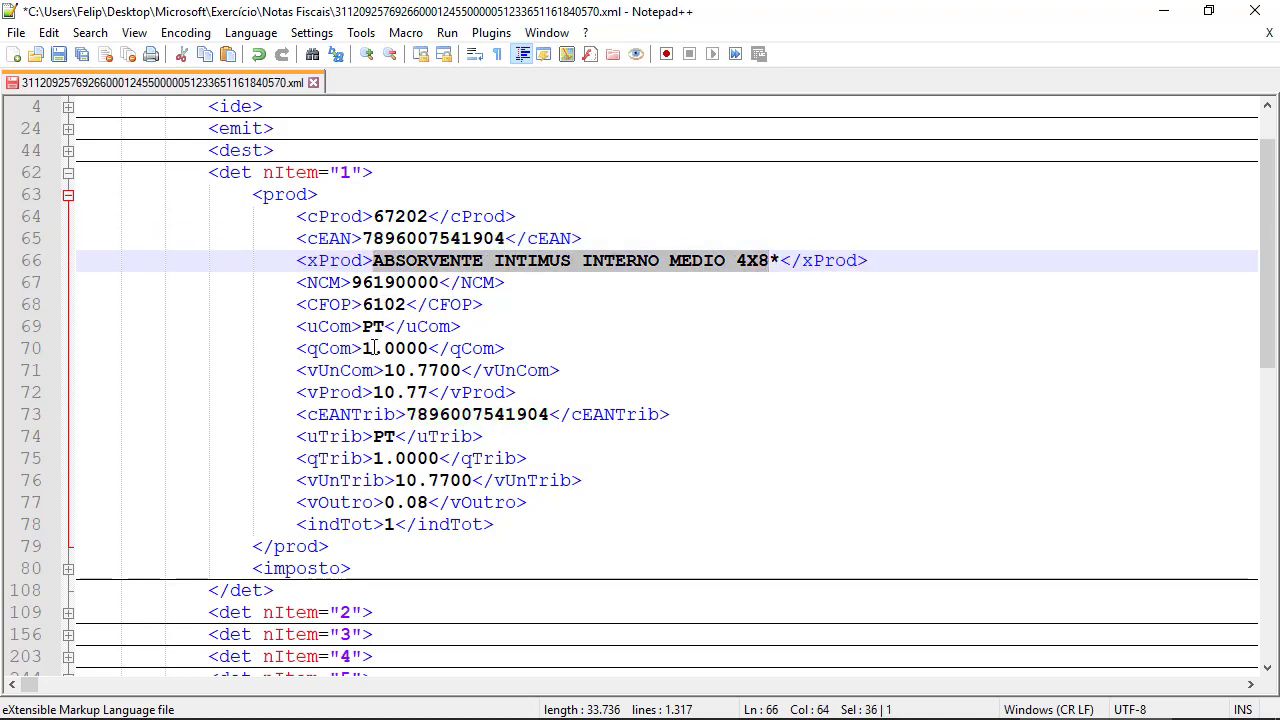
Mark the qCom tag and the vProd value of item 1, and collapse its prod block and det element.
{"action": "double_click", "coordinate": [330, 348]}
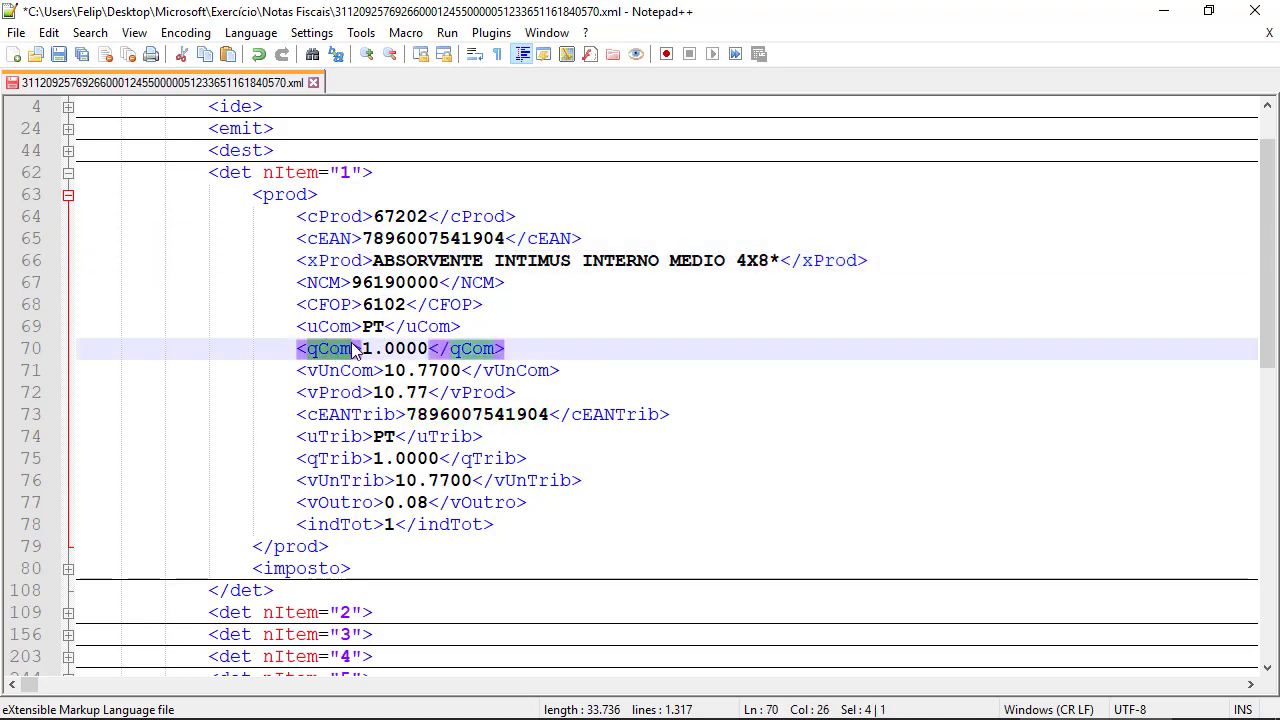
{"action": "left_click_drag", "start_coordinate": [366, 344], "coordinate": [427, 333]}
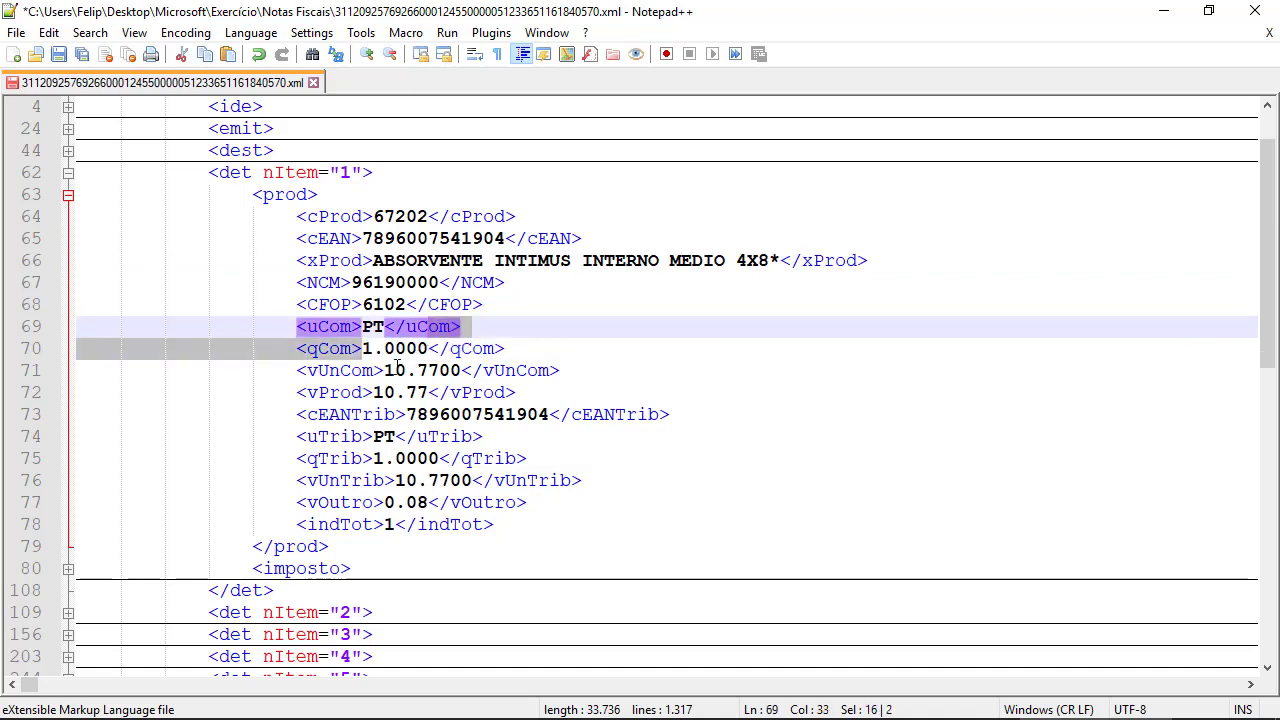
{"action": "left_click_drag", "start_coordinate": [375, 392], "coordinate": [428, 395]}
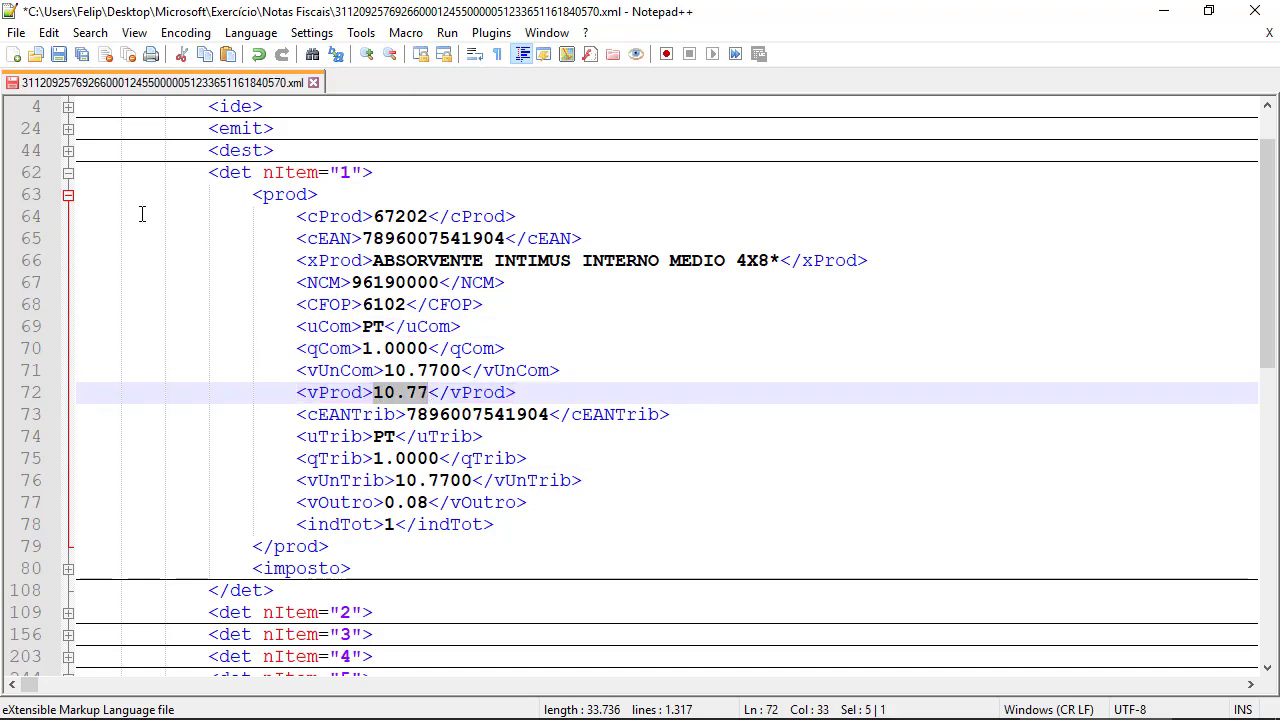
{"action": "left_click", "coordinate": [67, 194]}
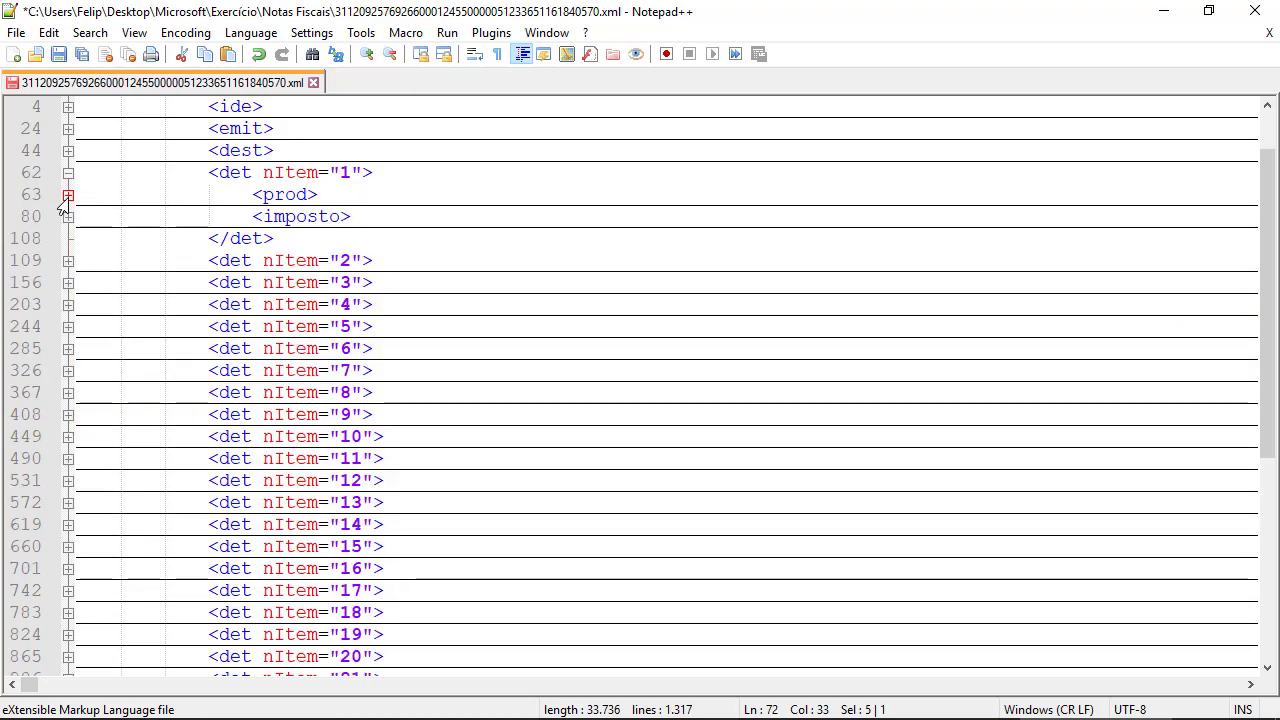
{"action": "left_click", "coordinate": [67, 172]}
Expand the det element of item 2 and its prod block to check the product fields, and collapse the item.
{"action": "left_click", "coordinate": [77, 195]}
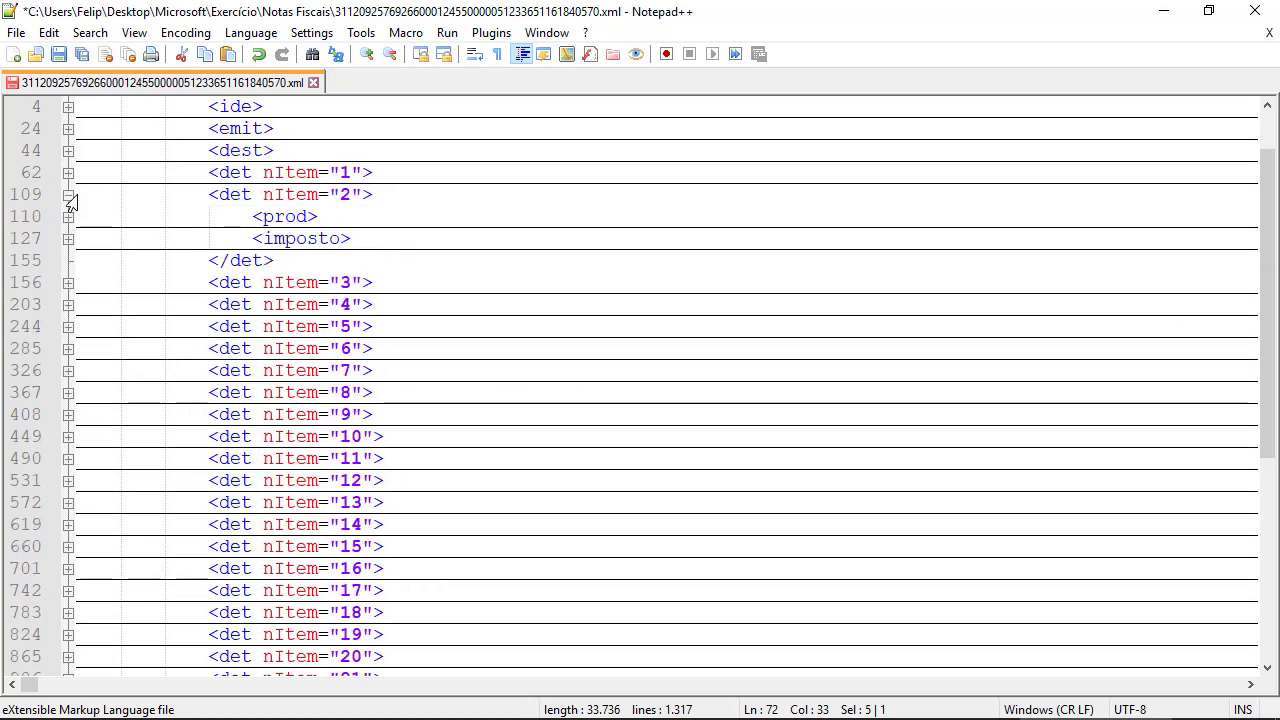
{"action": "left_click", "coordinate": [66, 218]}
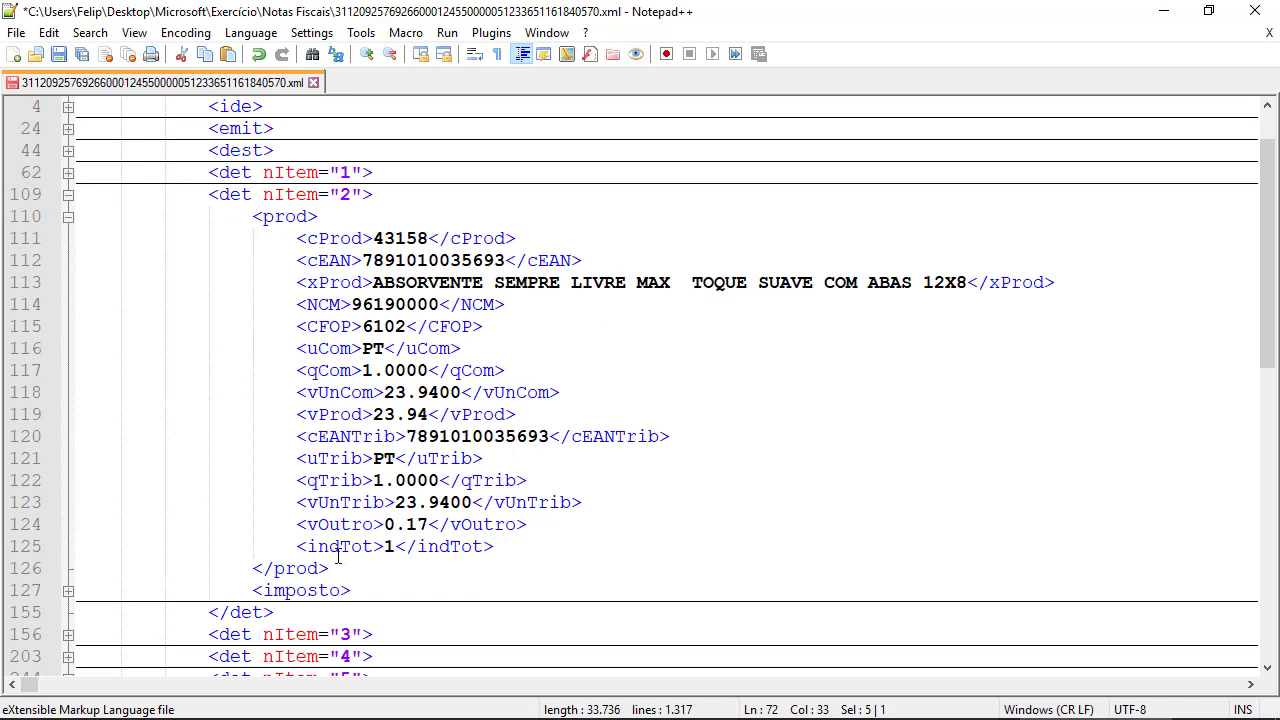
{"action": "left_click", "coordinate": [67, 194]}
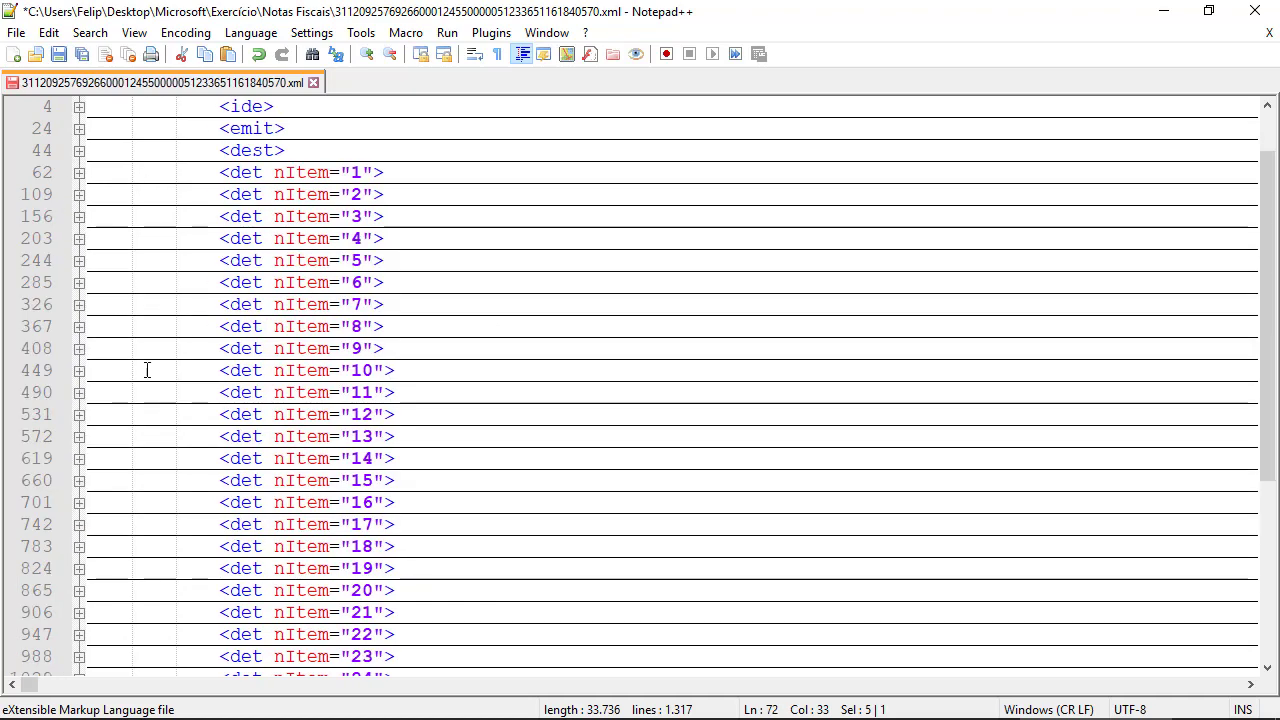
Expand the det element of item 21 and its prod block to check the product fields, and collapse the item.
{"action": "scroll", "coordinate": [189, 443], "scroll_direction": "down", "scroll_amount": 5}
{"action": "left_click", "coordinate": [77, 305]}
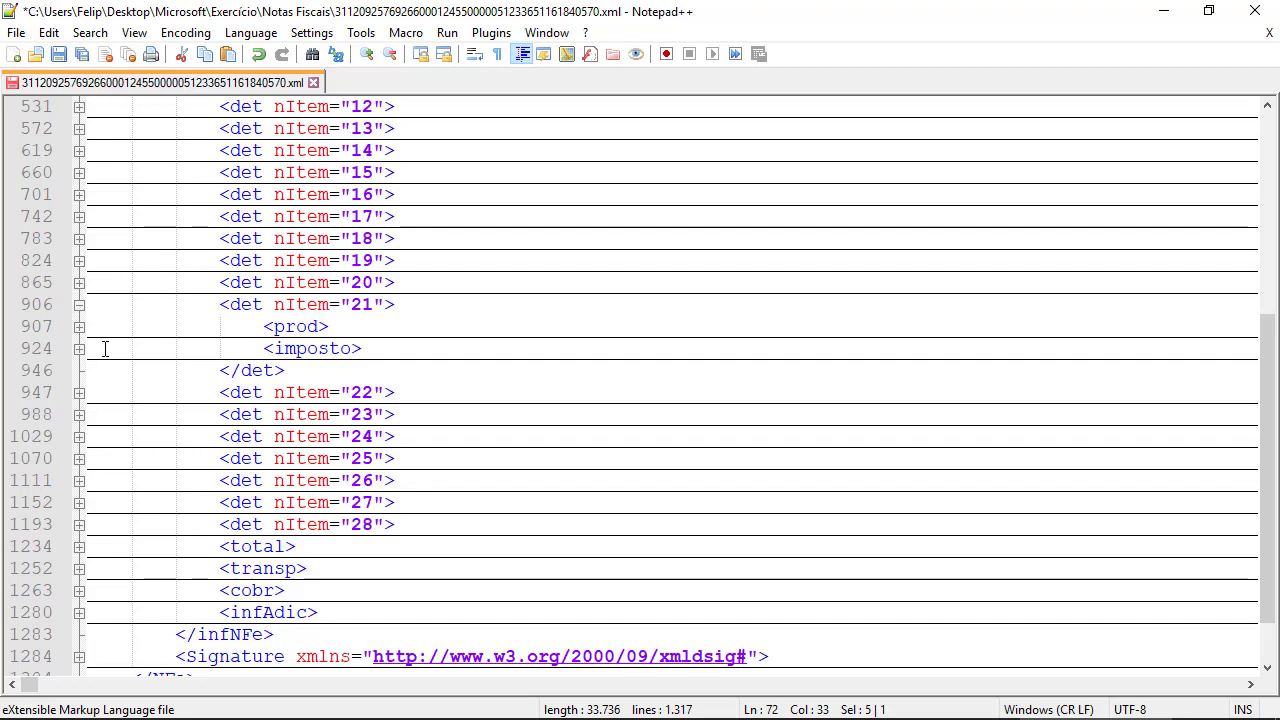
{"action": "left_click", "coordinate": [78, 328]}
{"action": "scroll", "coordinate": [425, 262], "scroll_direction": "down", "scroll_amount": 2}
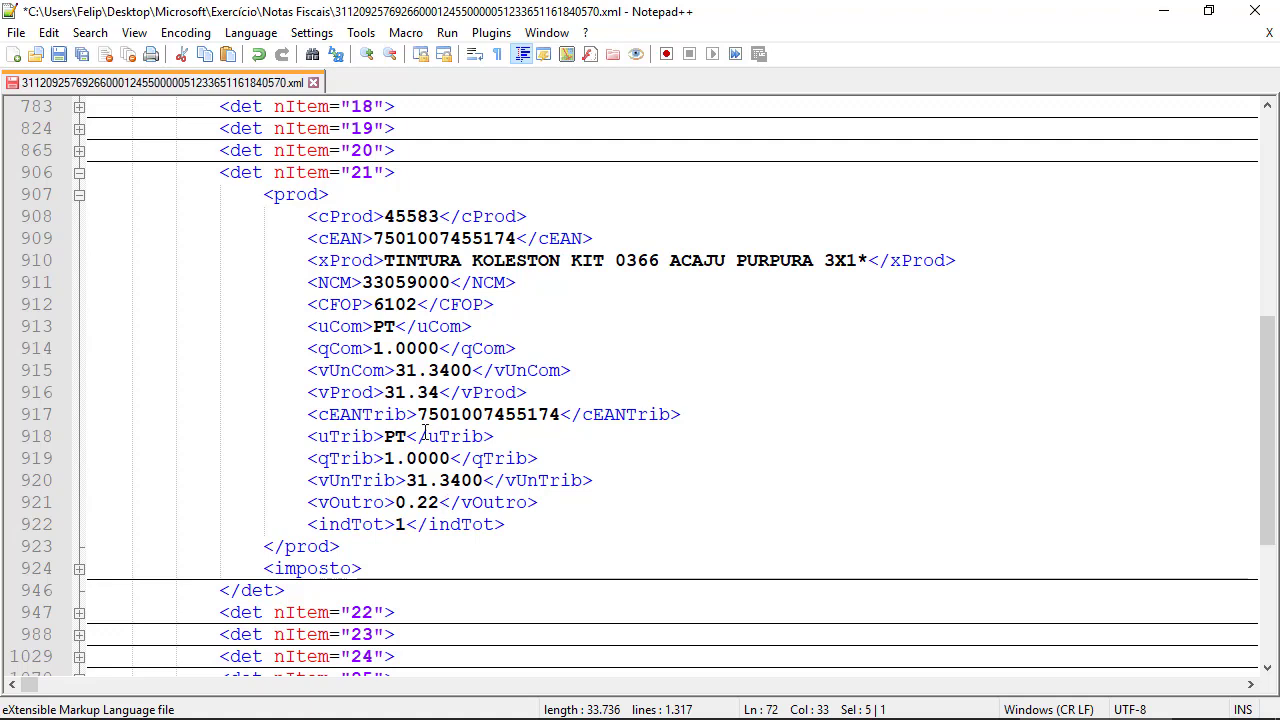
{"action": "scroll", "coordinate": [425, 436], "scroll_direction": "up", "scroll_amount": 1}
{"action": "left_click", "coordinate": [66, 240]}
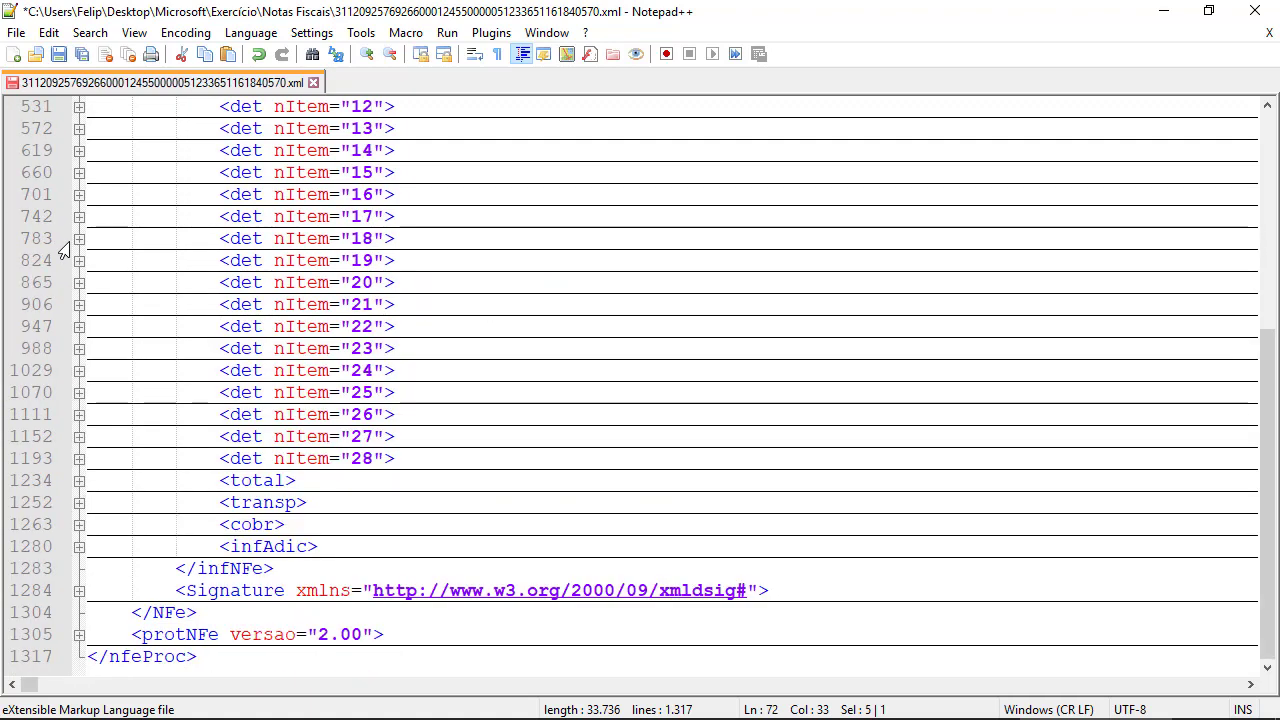
Review the collapsed det items, and expand the ide section to check its fields before collapsing it.
{"action": "scroll", "coordinate": [554, 295], "scroll_direction": "up", "scroll_amount": 3}
{"action": "scroll", "coordinate": [554, 292], "scroll_direction": "up", "scroll_amount": 3}
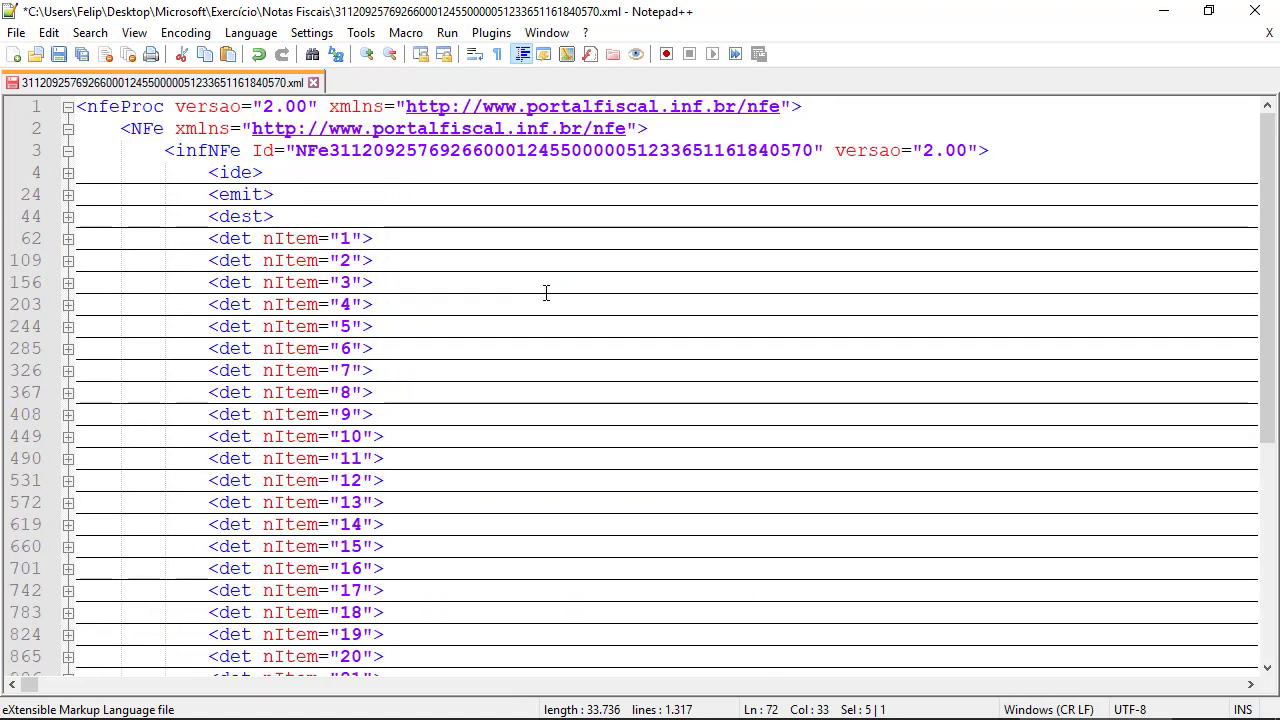
{"action": "scroll", "coordinate": [548, 289], "scroll_direction": "down", "scroll_amount": 2}
{"action": "scroll", "coordinate": [548, 291], "scroll_direction": "down", "scroll_amount": 2}
{"action": "scroll", "coordinate": [548, 291], "scroll_direction": "up", "scroll_amount": 1}
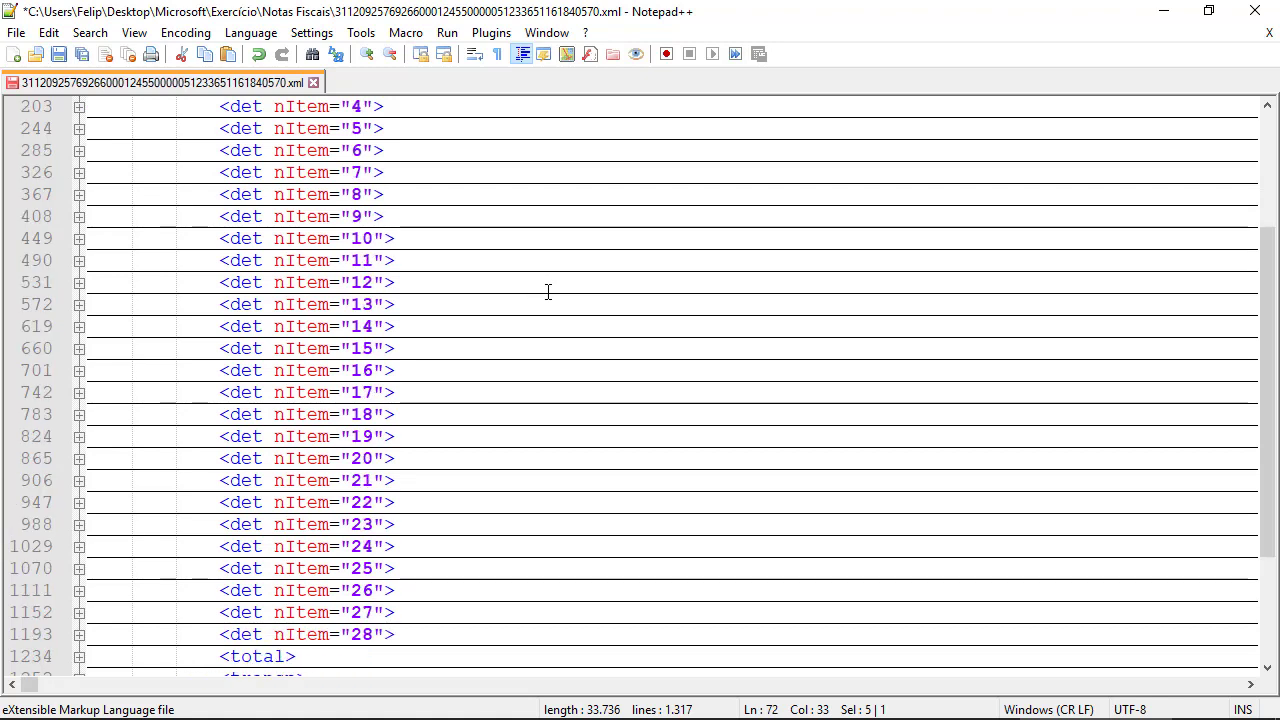
{"action": "scroll", "coordinate": [548, 291], "scroll_direction": "up", "scroll_amount": 3}
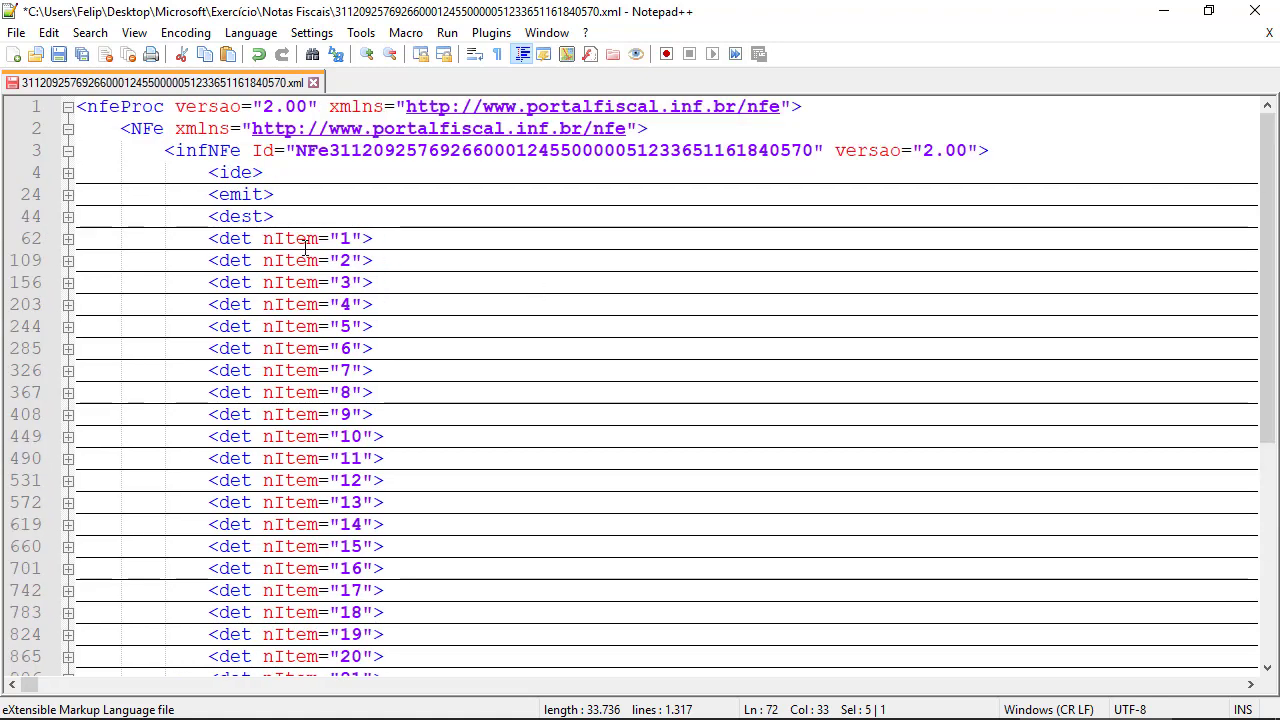
{"action": "left_click", "coordinate": [68, 174]}
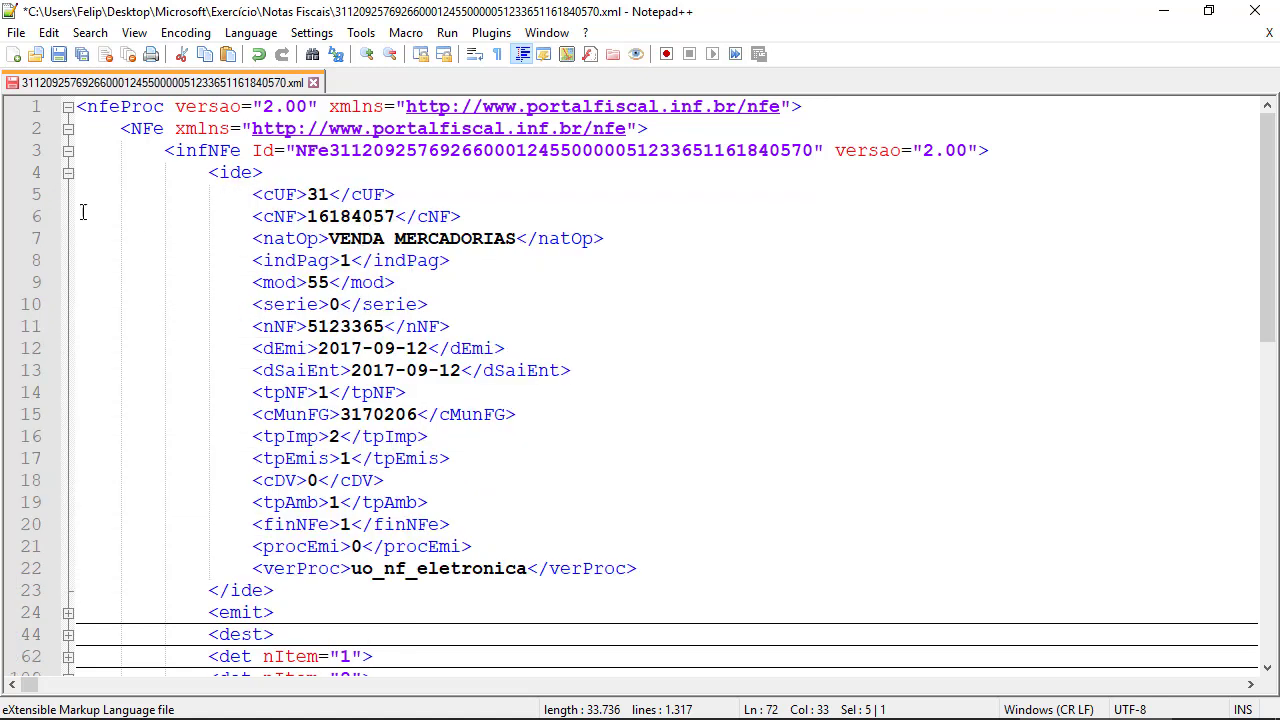
{"action": "left_click", "coordinate": [68, 172]}
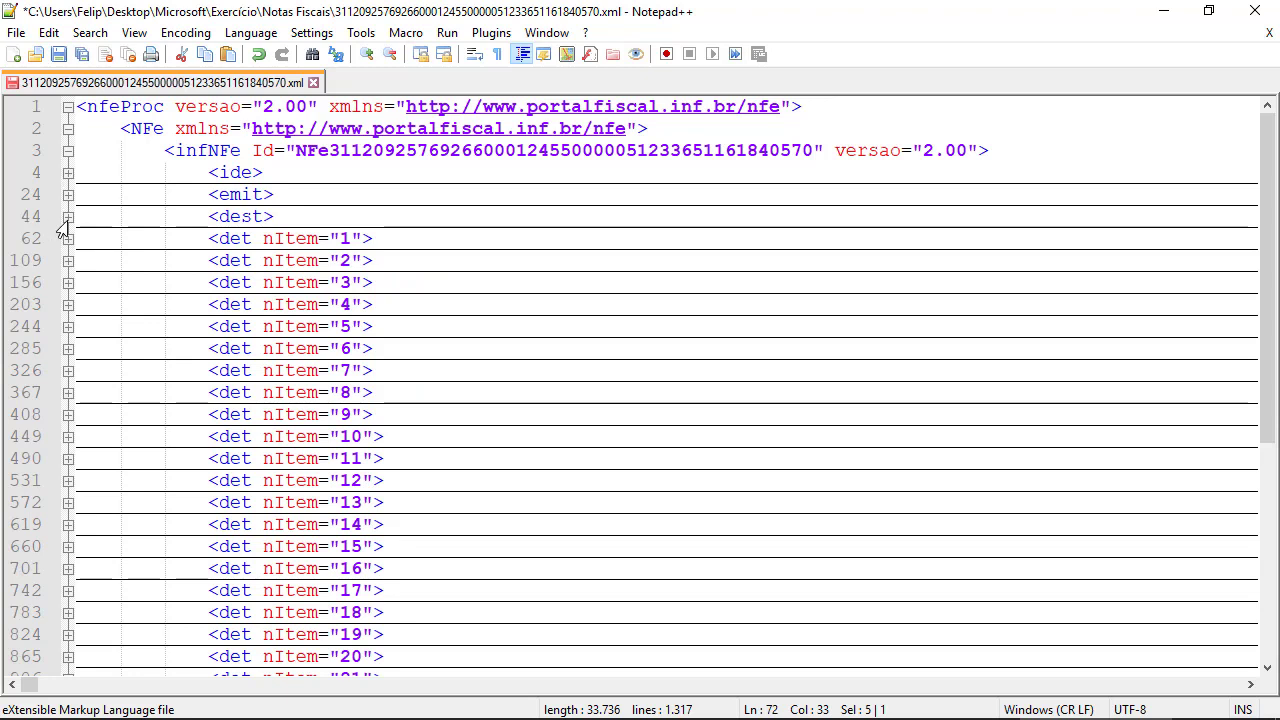
Expand the dest section, select part of the recipient's xNome value, and collapse the section.
{"action": "left_click", "coordinate": [68, 217]}
{"action": "left_click_drag", "start_coordinate": [352, 262], "coordinate": [447, 262]}
{"action": "left_click", "coordinate": [68, 217]}
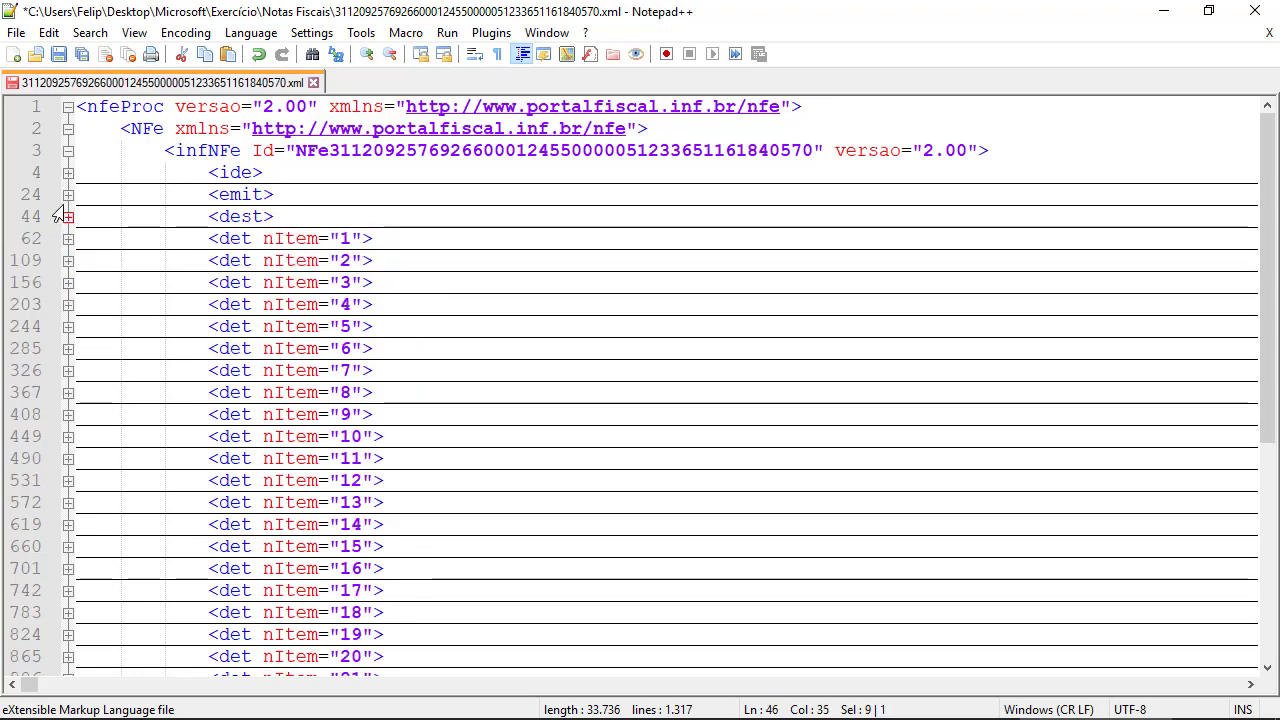
Expand the emit section and select the xFant value XCOM.
{"action": "left_click", "coordinate": [68, 194]}
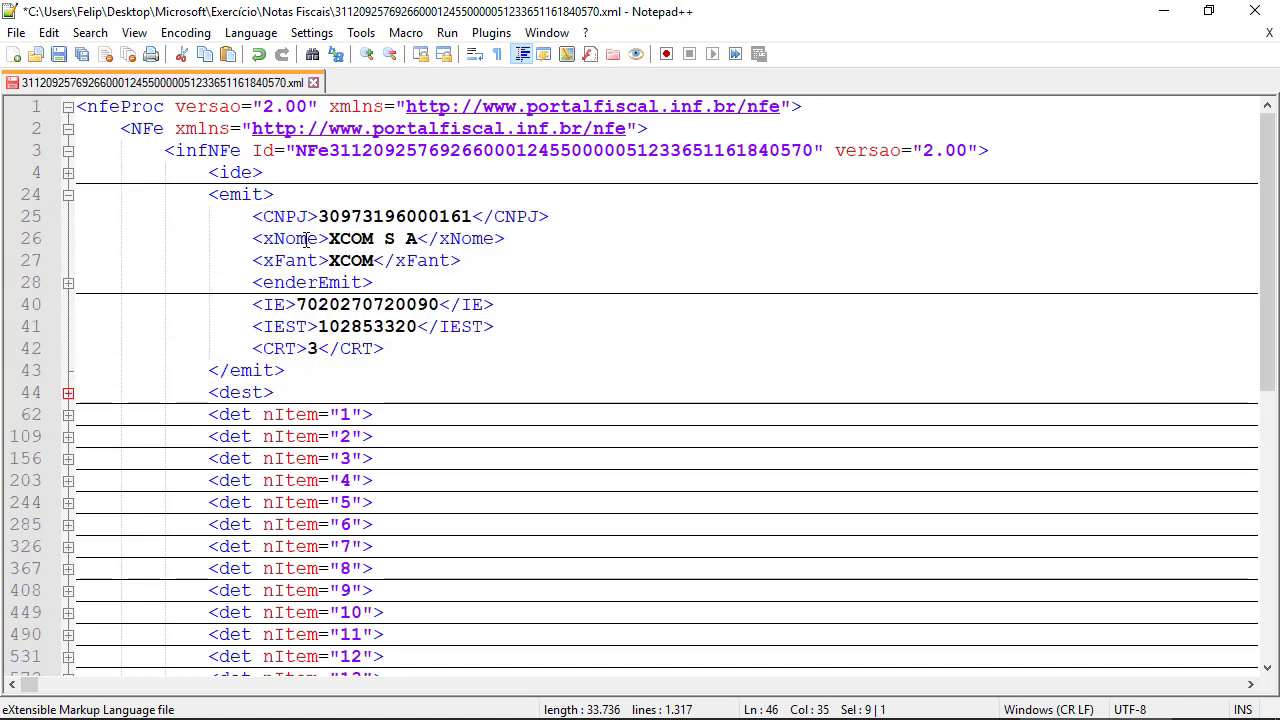
{"action": "double_click", "coordinate": [333, 260]}
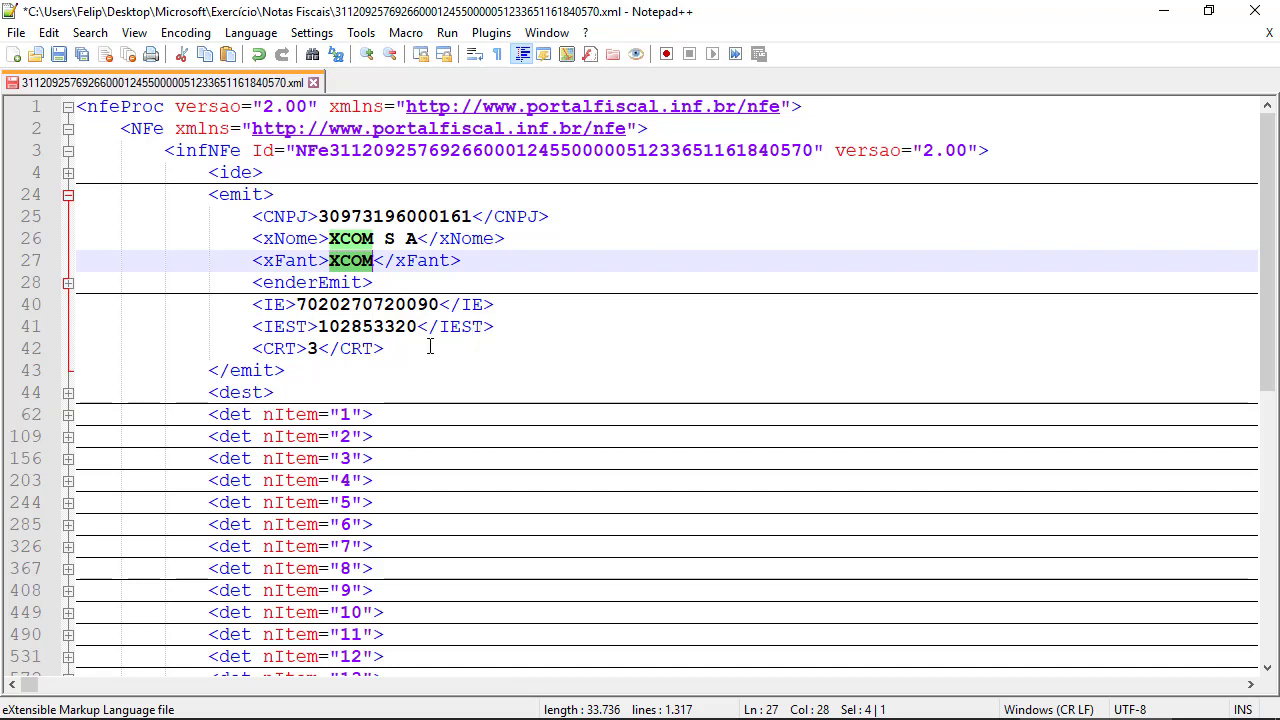
Expand and collapse the emit and dest sections to compare issuer and recipient fields, and place the cursor on det item 2.
{"action": "left_click", "coordinate": [68, 195]}
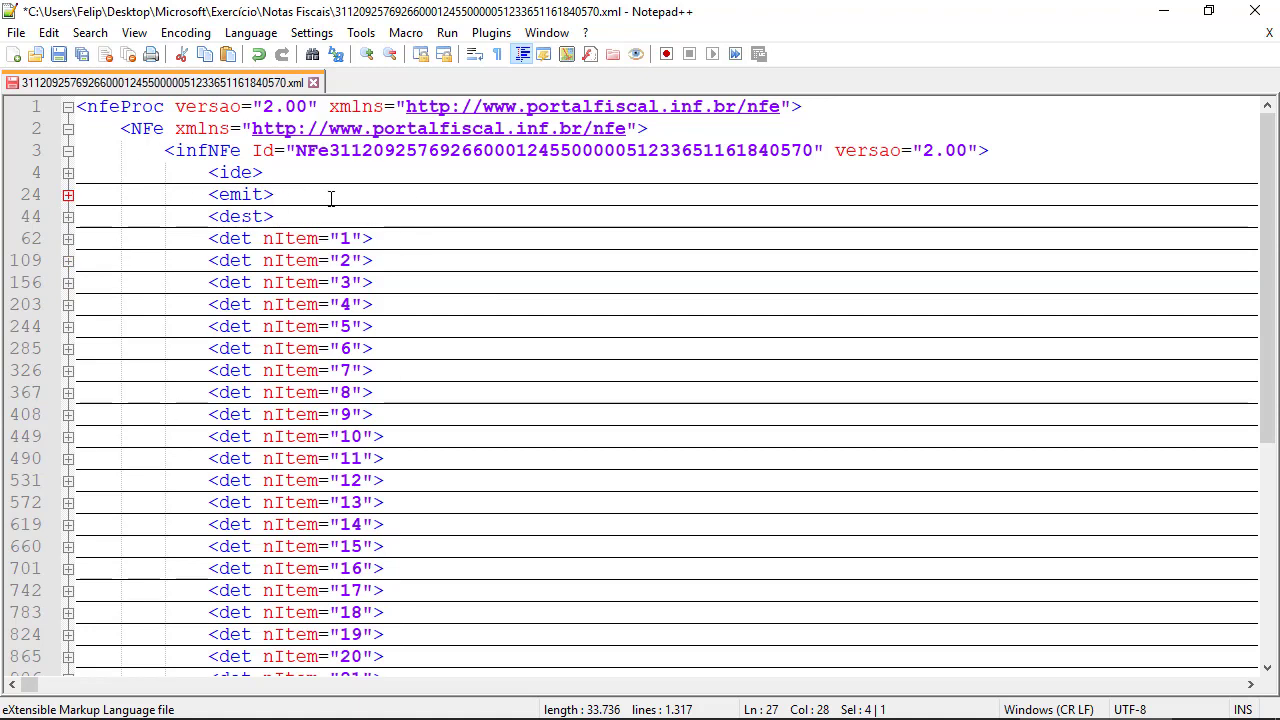
{"action": "left_click", "coordinate": [66, 197]}
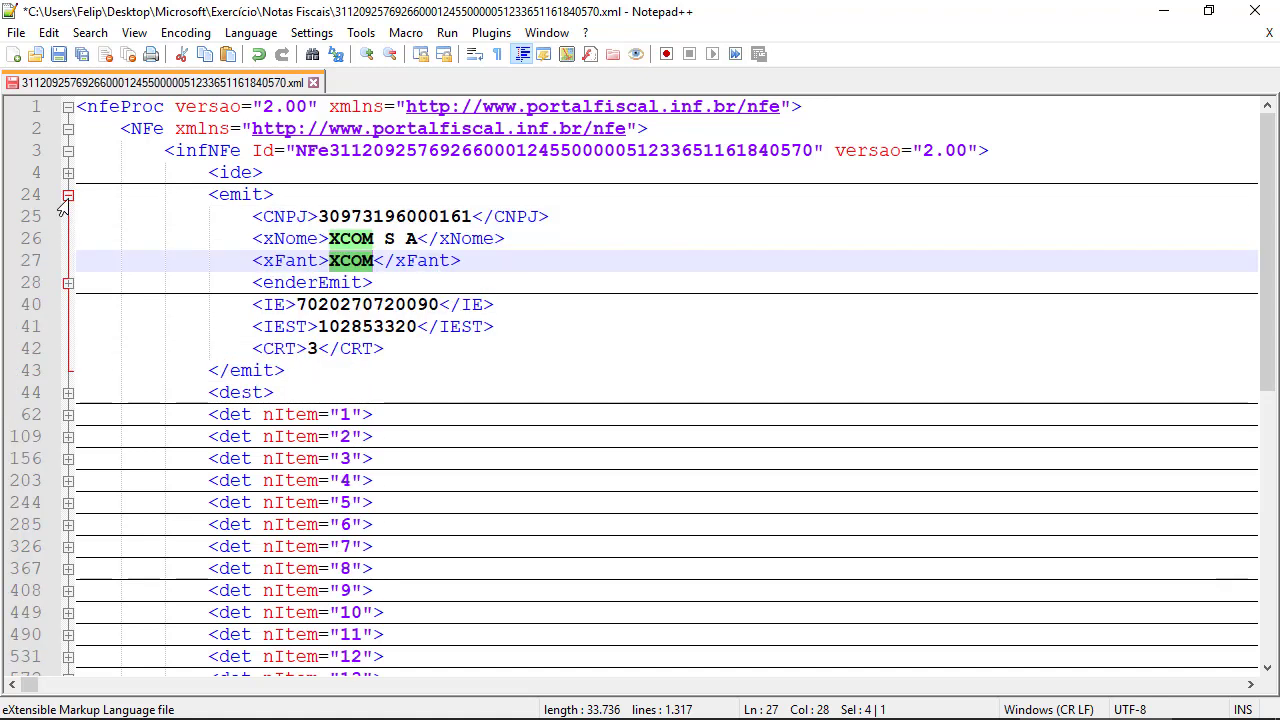
{"action": "left_click", "coordinate": [66, 197]}
{"action": "left_click", "coordinate": [67, 196]}
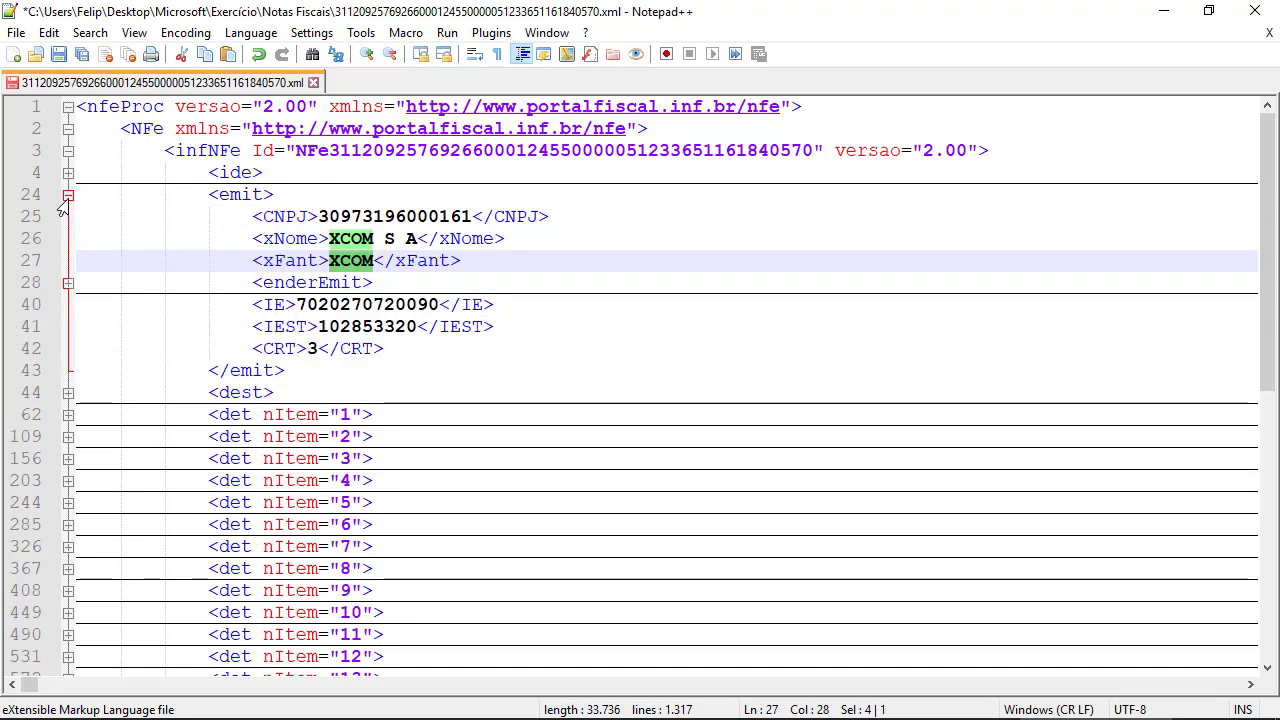
{"action": "left_click", "coordinate": [67, 393]}
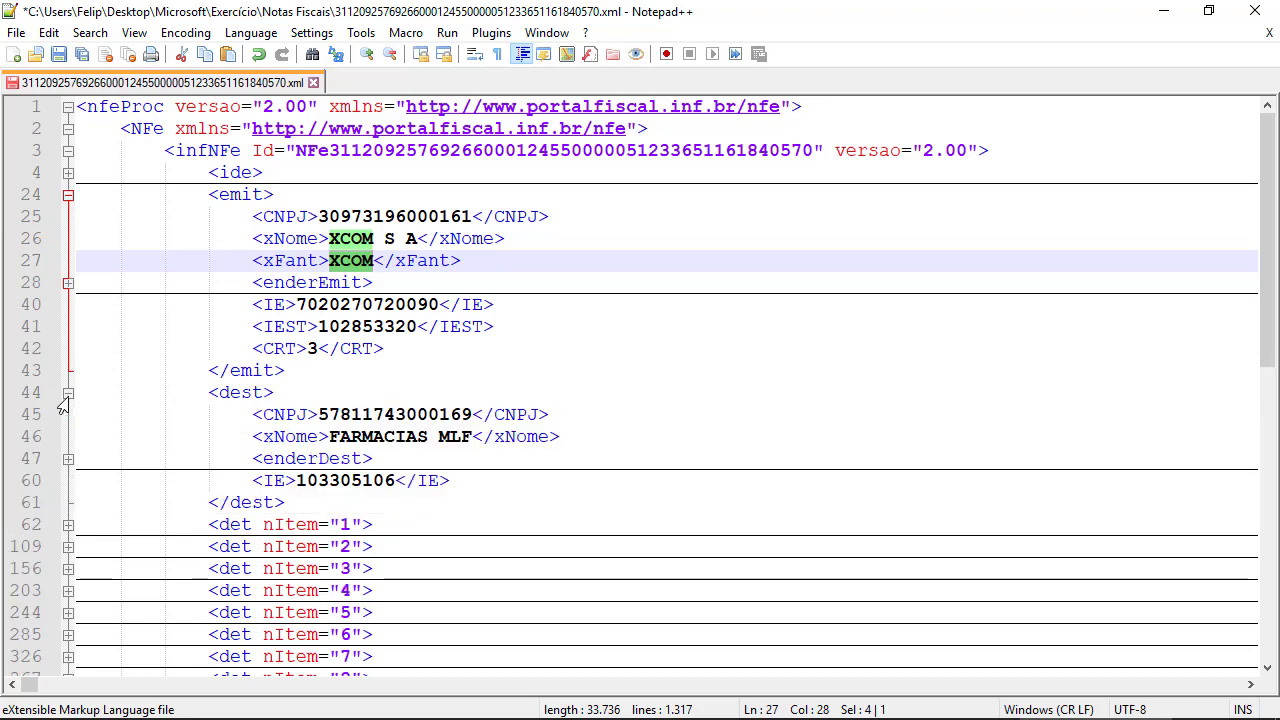
{"action": "left_click", "coordinate": [67, 393]}
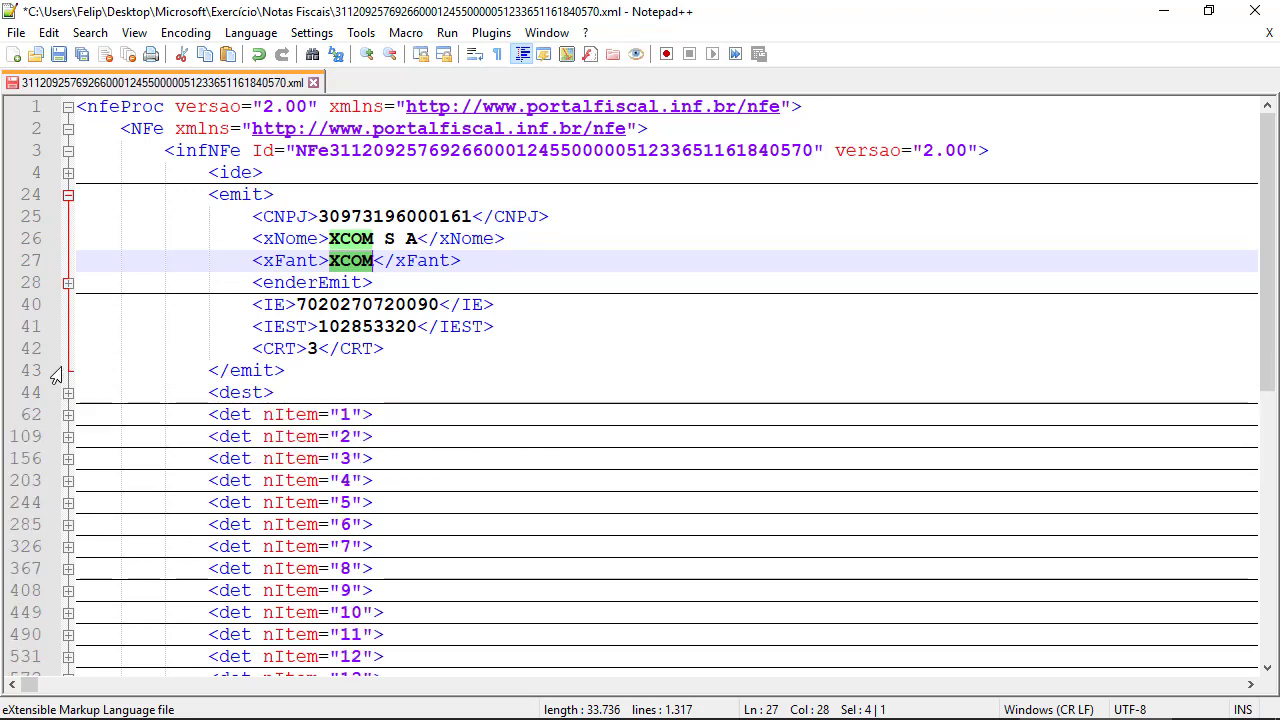
{"action": "left_click", "coordinate": [67, 196]}
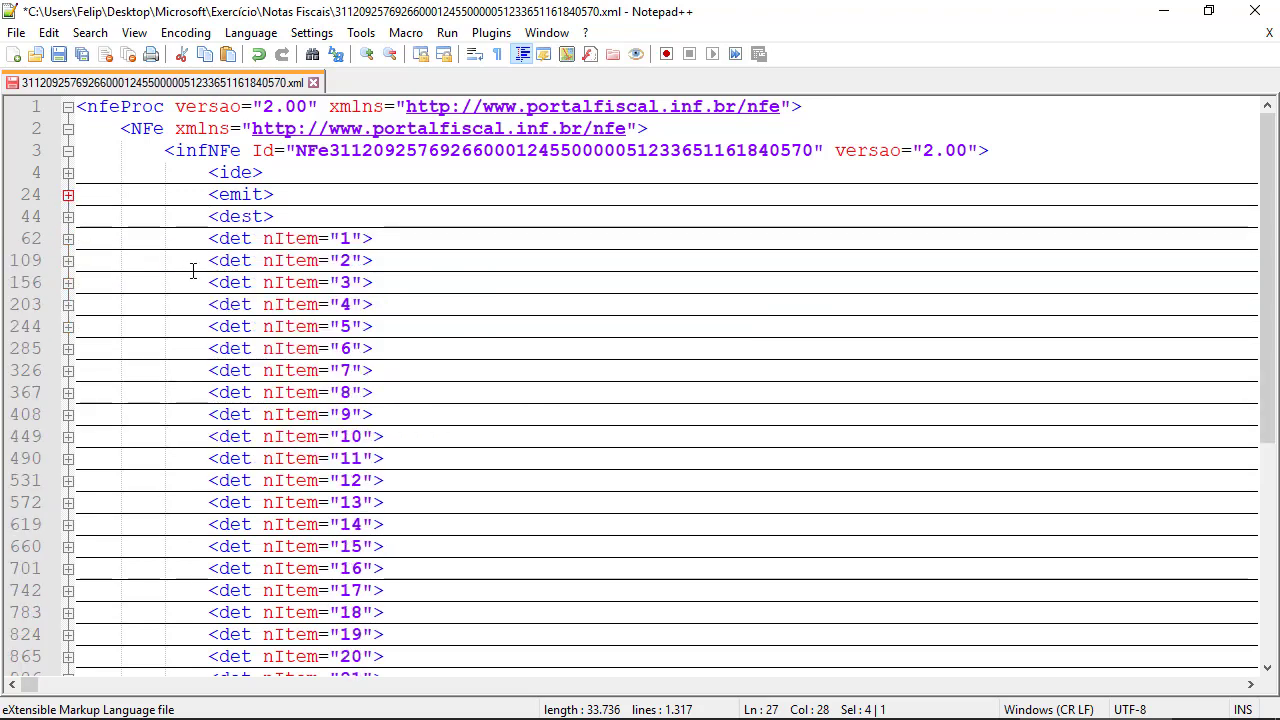
{"action": "left_click", "coordinate": [308, 261]}
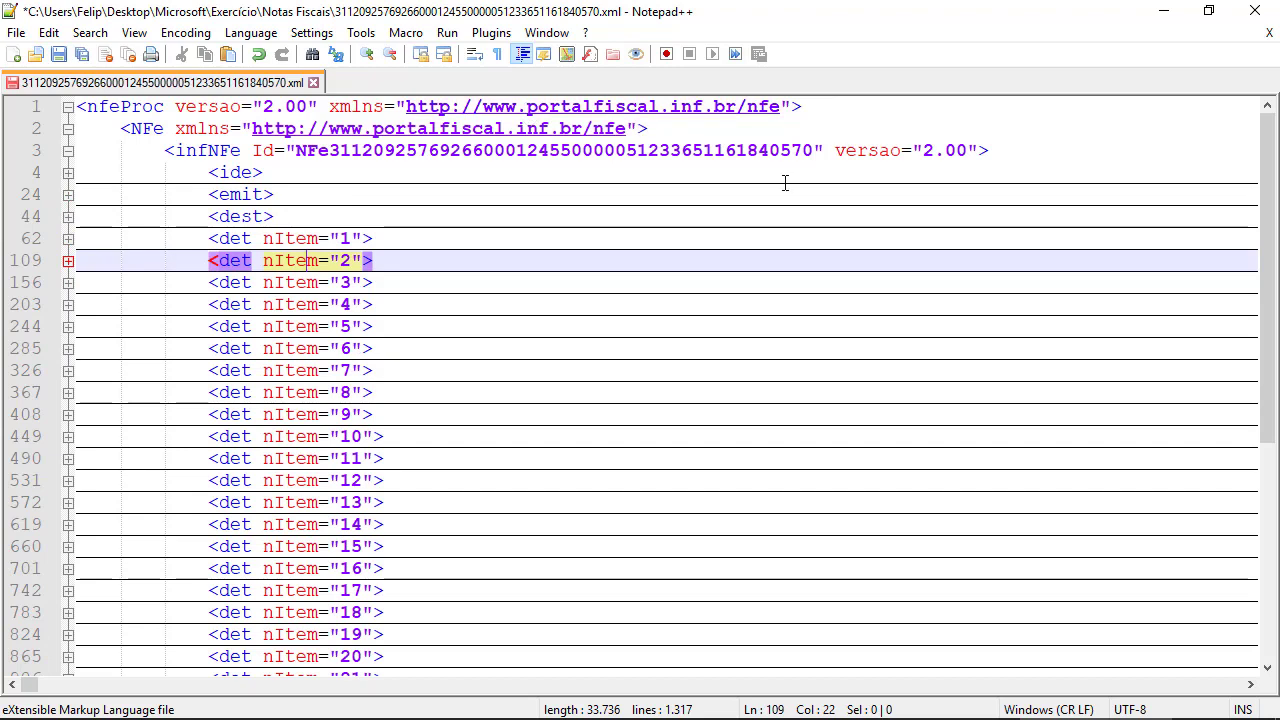
Leave the XML file and switch to the blank workbook Pasta1 in Excel.
{"action": "left_click", "coordinate": [1152, 12]}
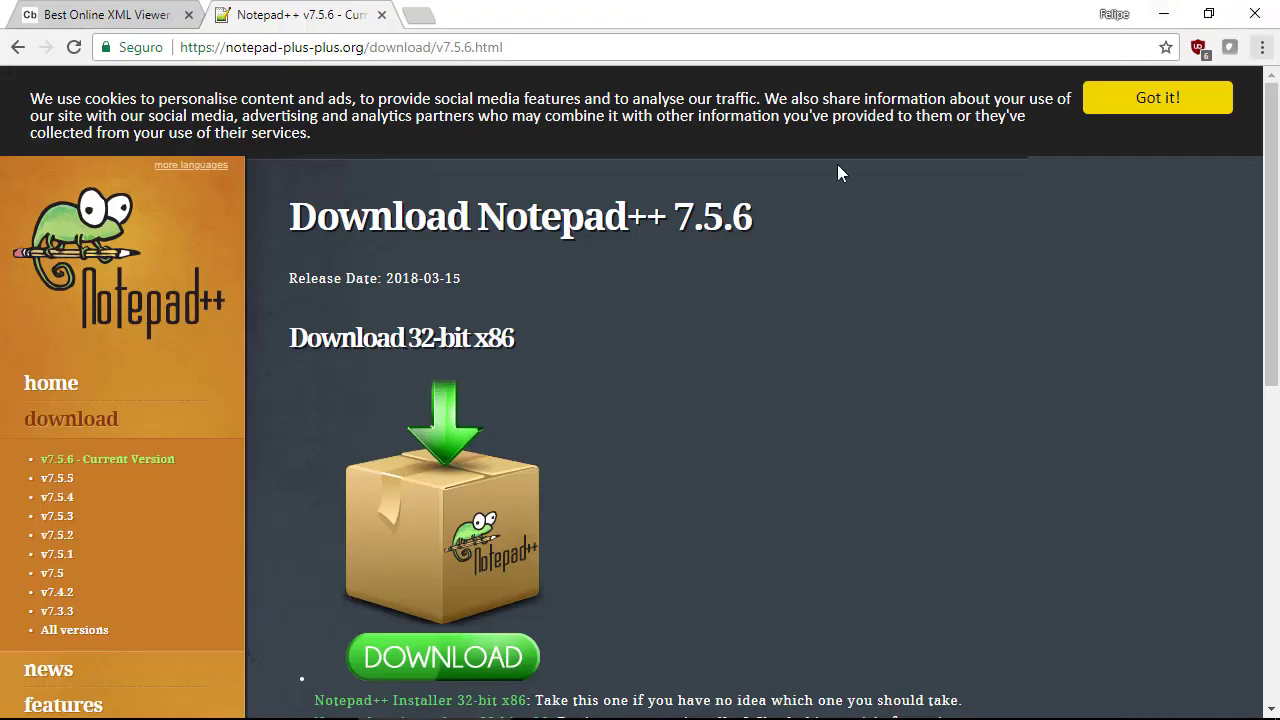
{"action": "left_click", "coordinate": [1160, 13]}
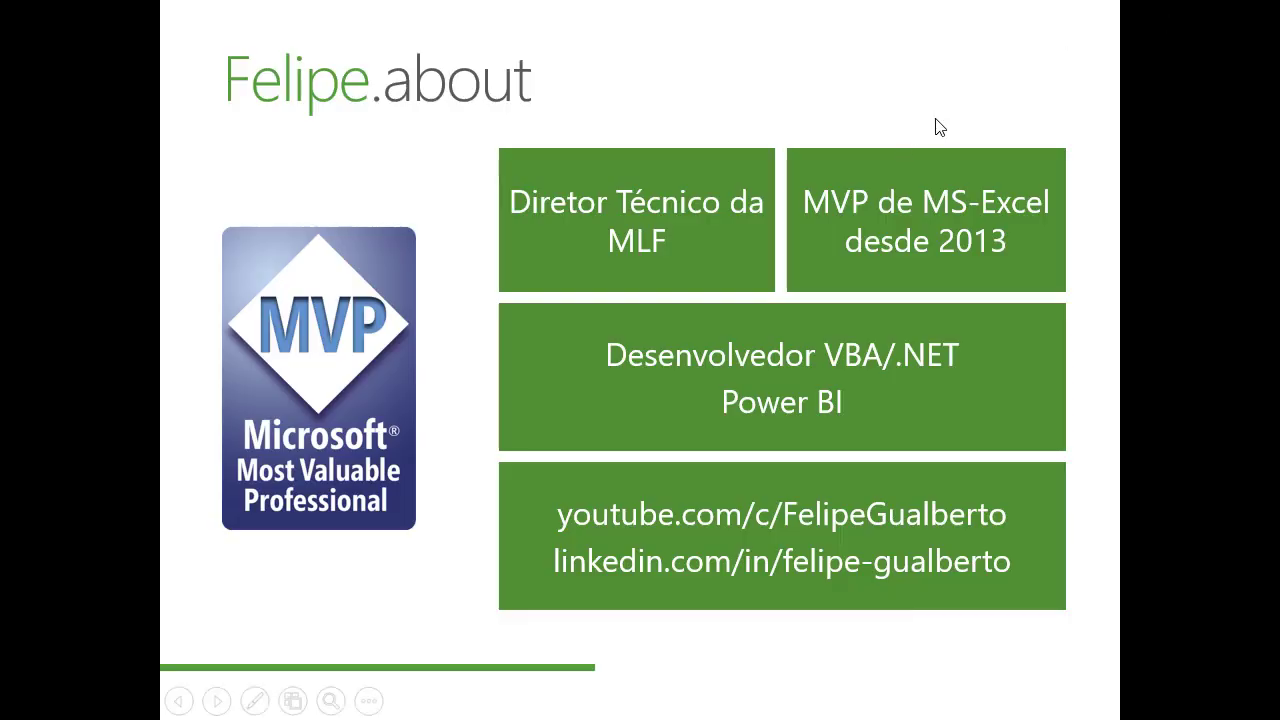
{"action": "key", "text": "alt+Tab"}
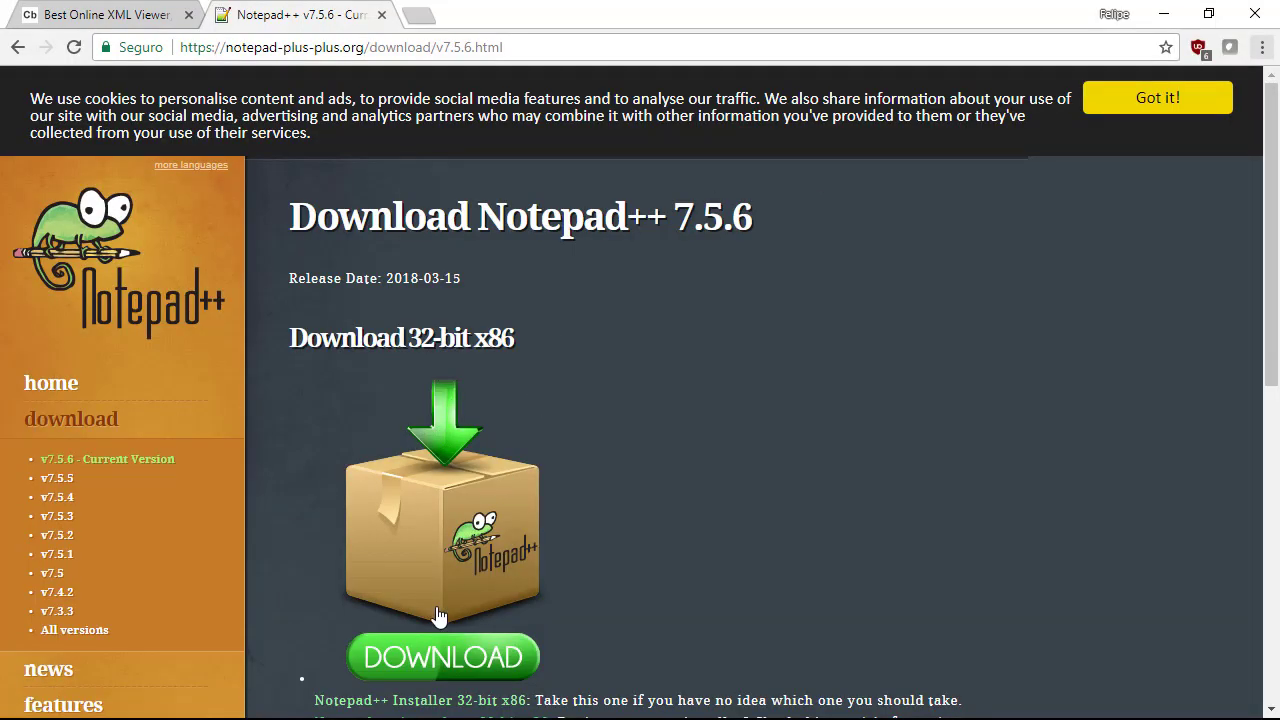
{"action": "key", "text": "super"}
{"action": "left_click", "coordinate": [177, 697]}
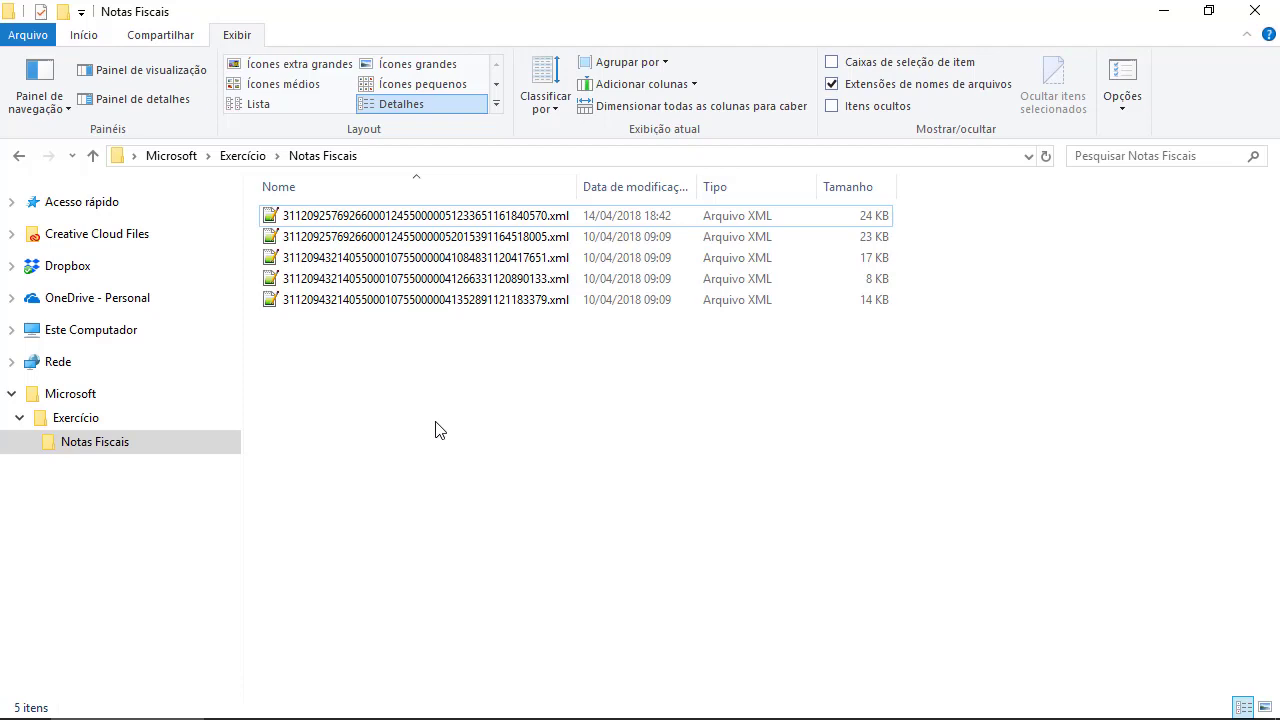
{"action": "key", "text": "super"}
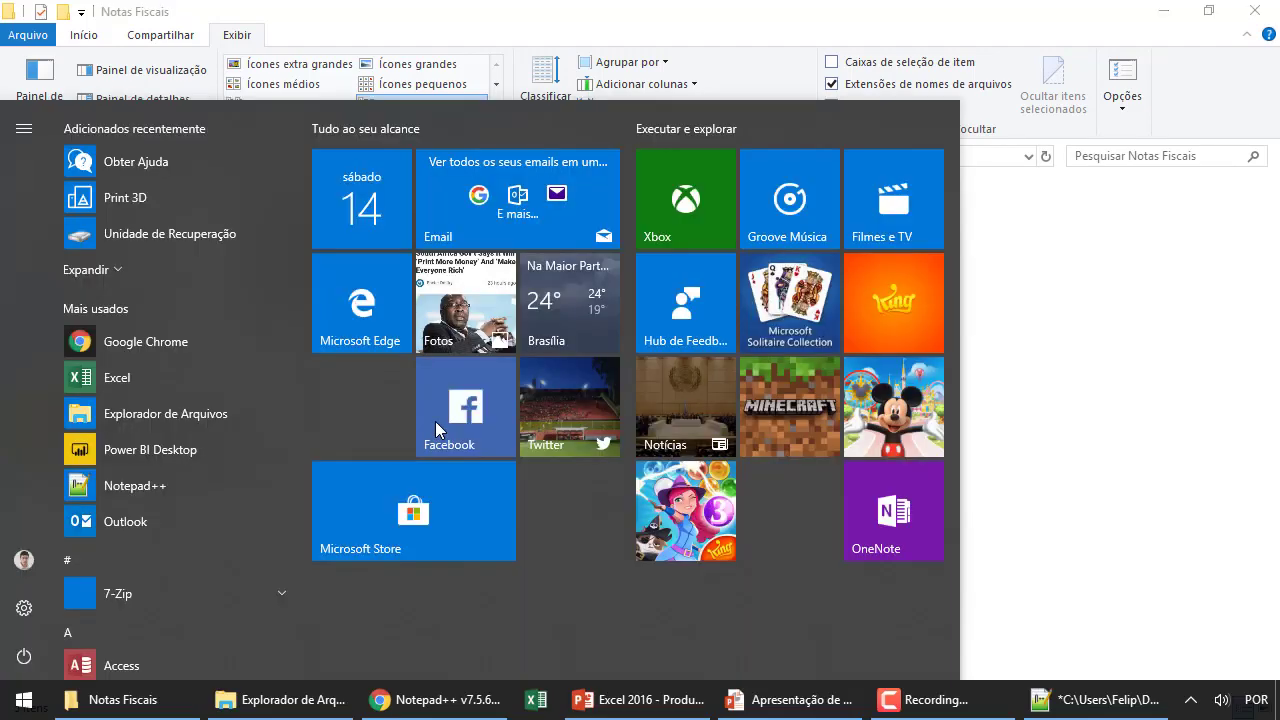
{"action": "left_click", "coordinate": [537, 700]}
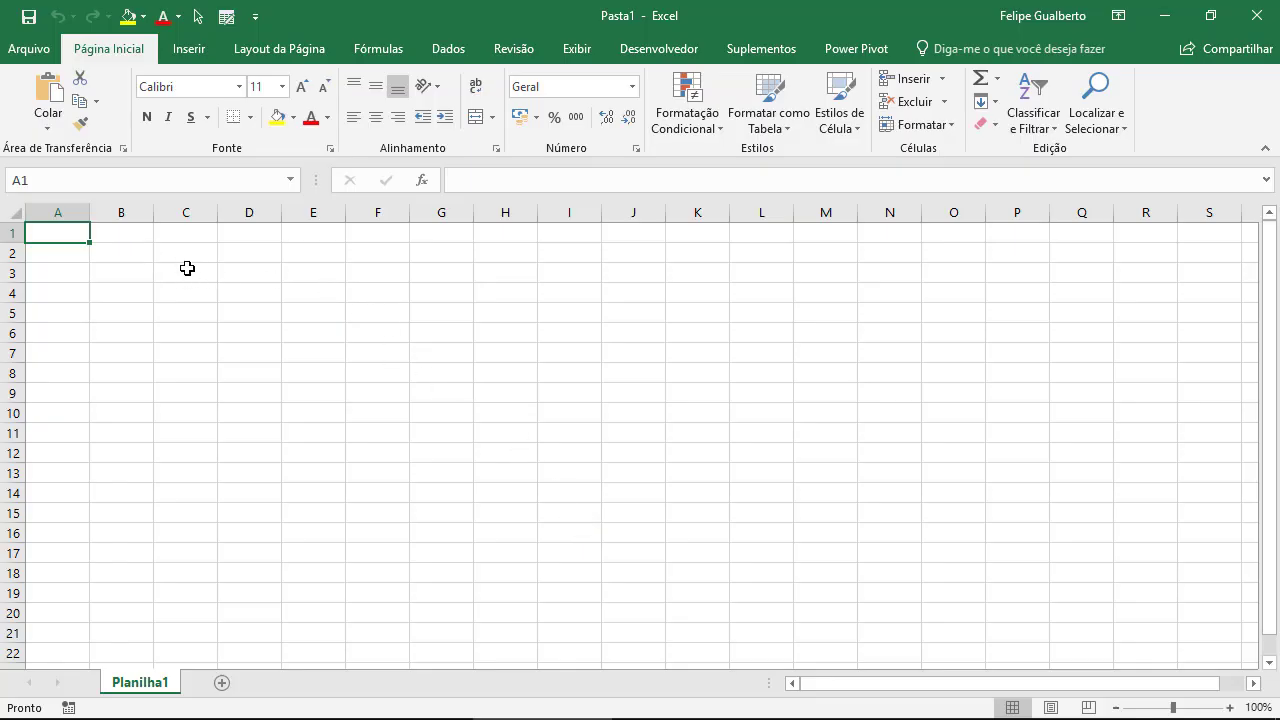
Enter Power Query in cell C3 and autofit the width of column C.
{"action": "left_click", "coordinate": [114, 256]}
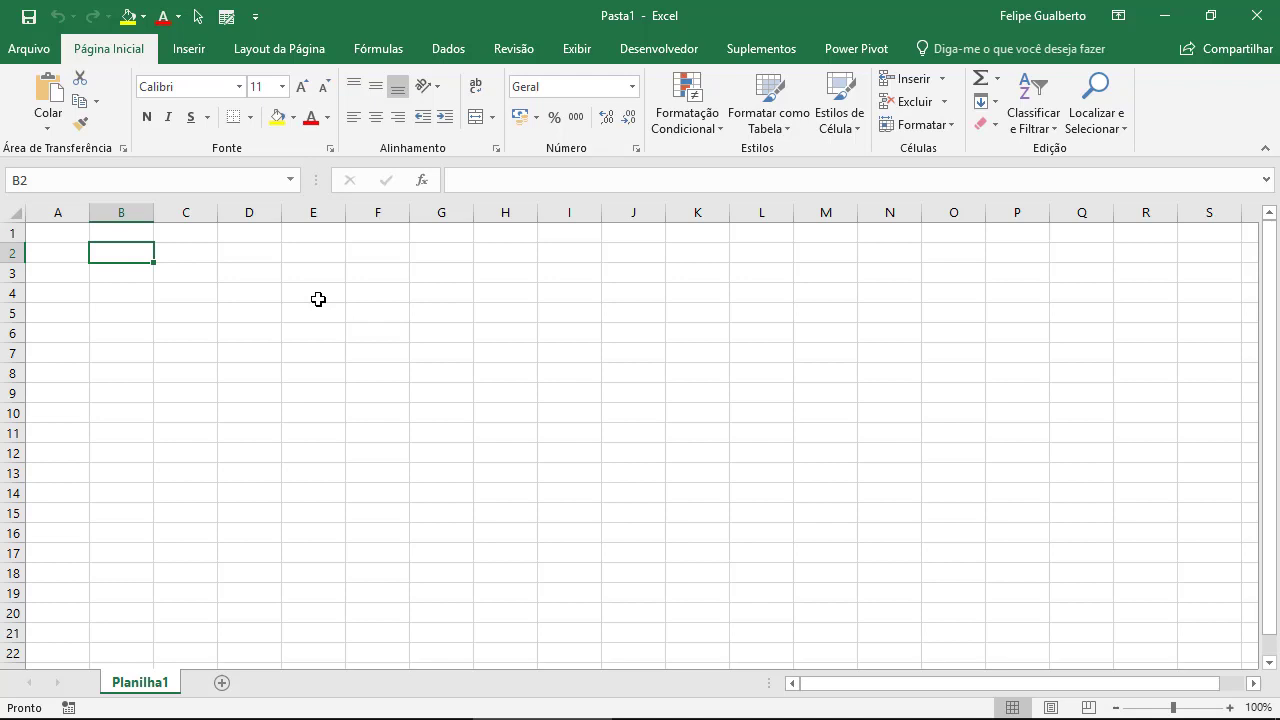
{"action": "left_click", "coordinate": [448, 52]}
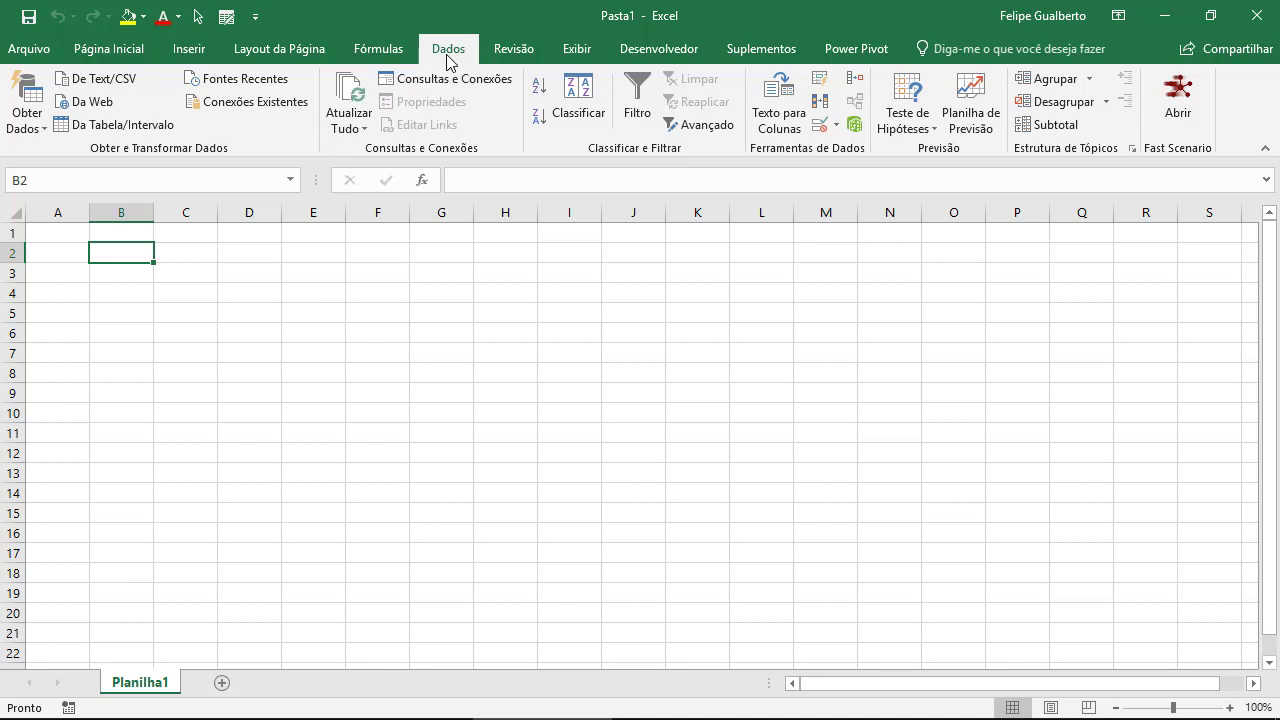
{"action": "key", "text": "Right"}
{"action": "key", "text": "Down"}
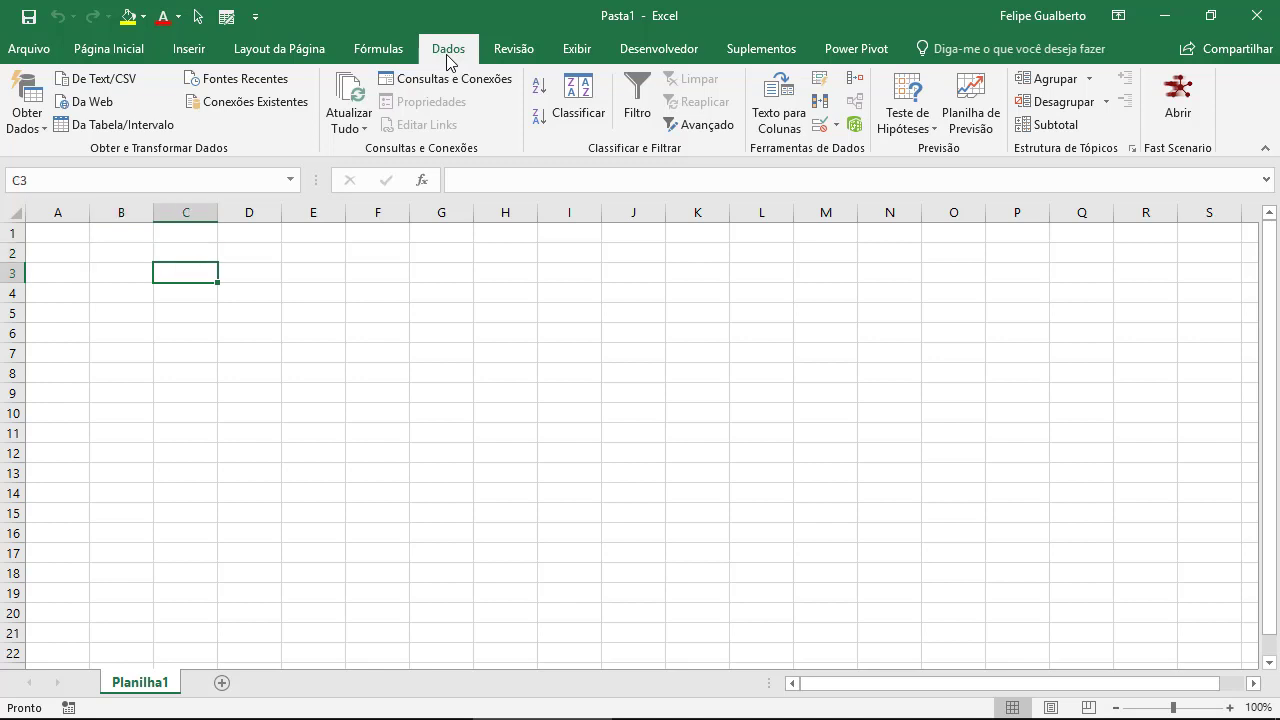
{"action": "type", "text": "Power Q"}
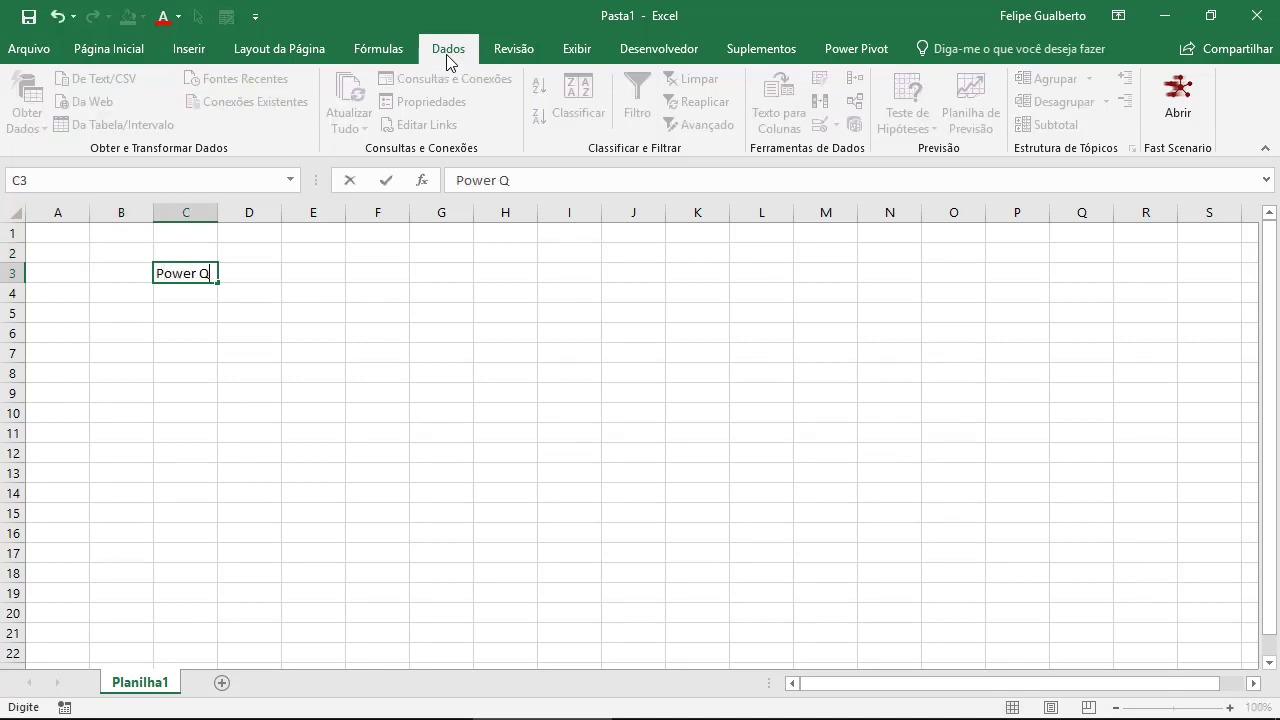
{"action": "type", "text": "uery"}
{"action": "key", "text": "Return"}
{"action": "key", "text": "Up"}
{"action": "key", "text": "alt"}
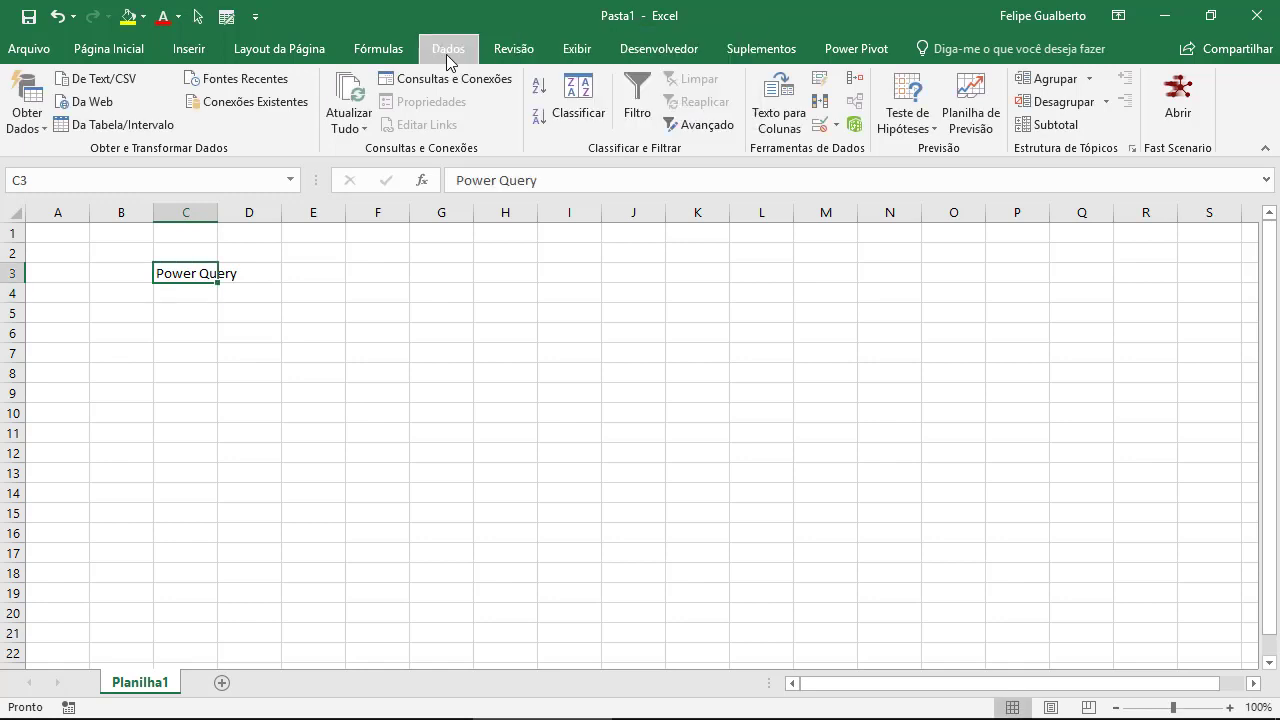
{"action": "key", "text": "o"}
{"action": "key", "text": "c"}
{"action": "key", "text": "a"}
Enter Power BI in cell C2, above the Power Query label.
{"action": "key", "text": "Up"}
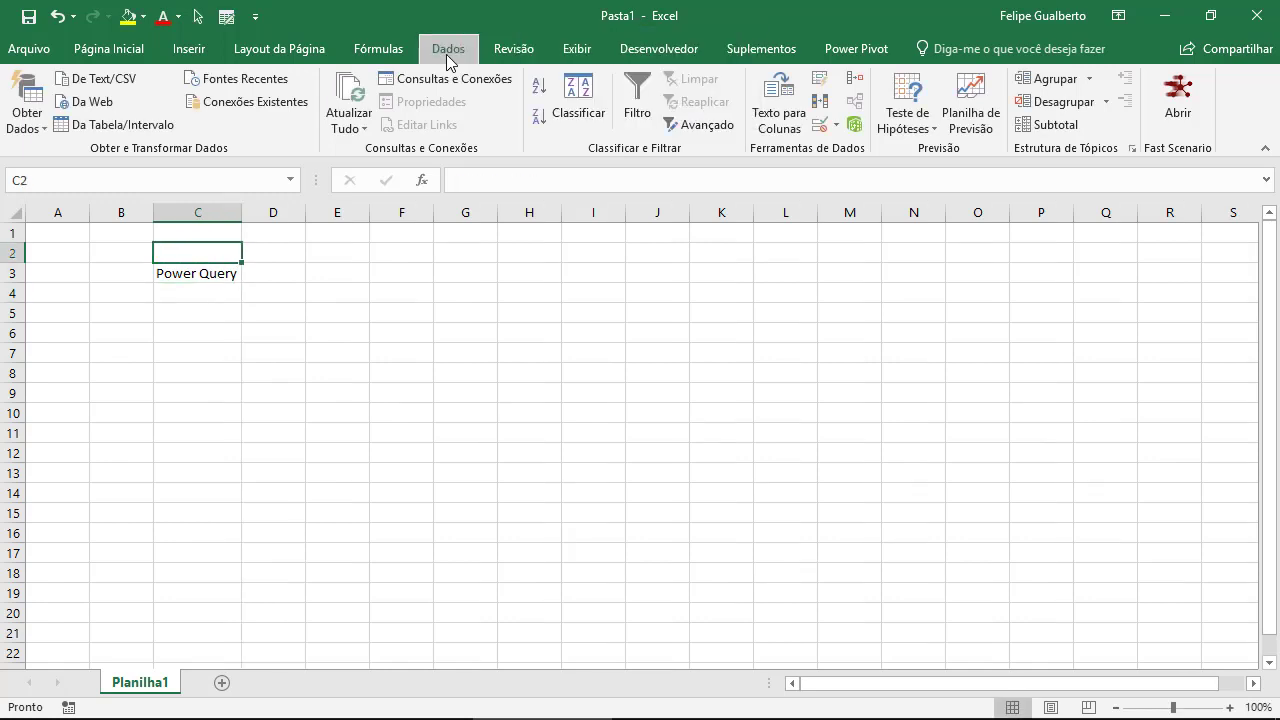
{"action": "type", "text": "Power BI"}
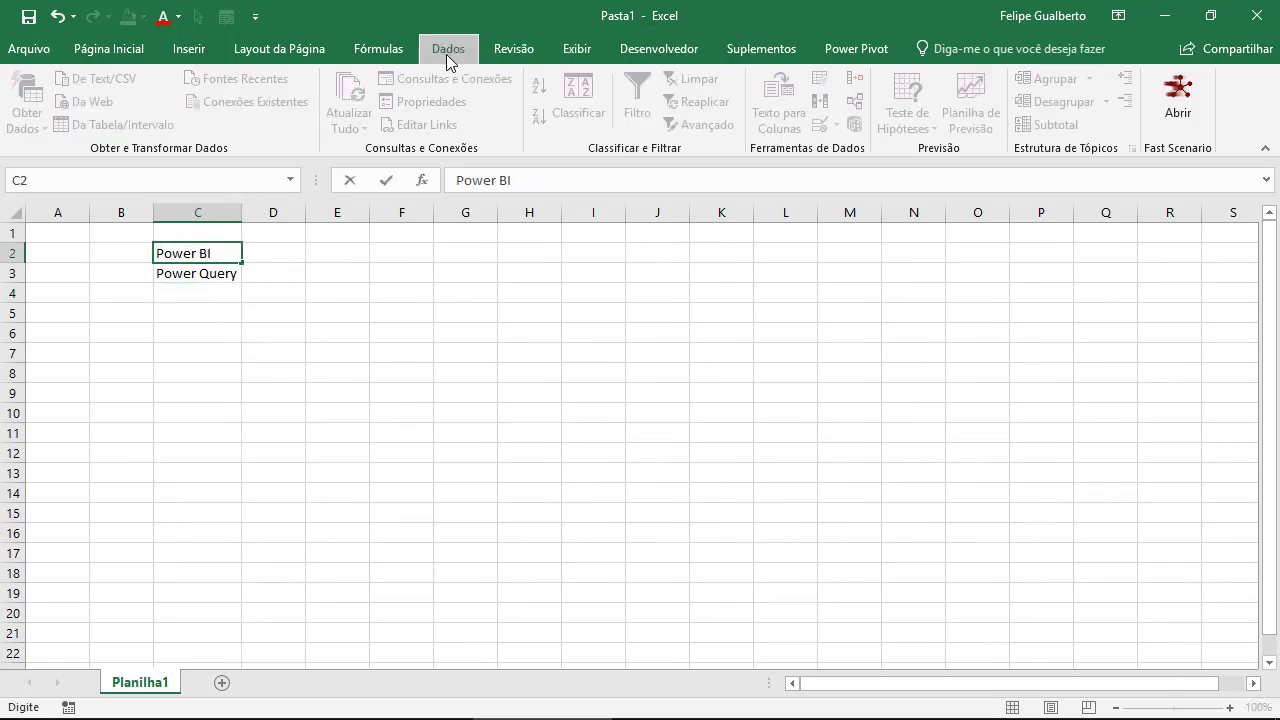
{"action": "key", "text": "Return"}
Enter PowerPivot in cell B3 and autofit the width of column B.
{"action": "key", "text": "Left"}
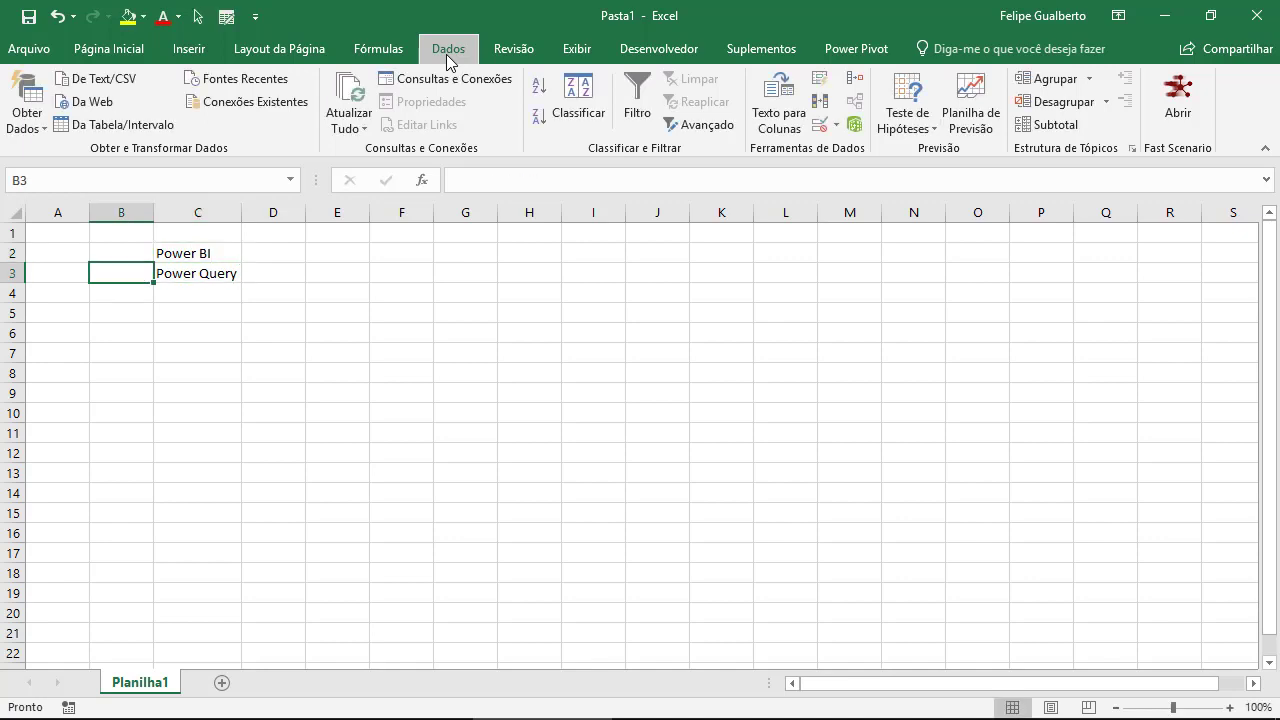
{"action": "type", "text": "PowerPivot"}
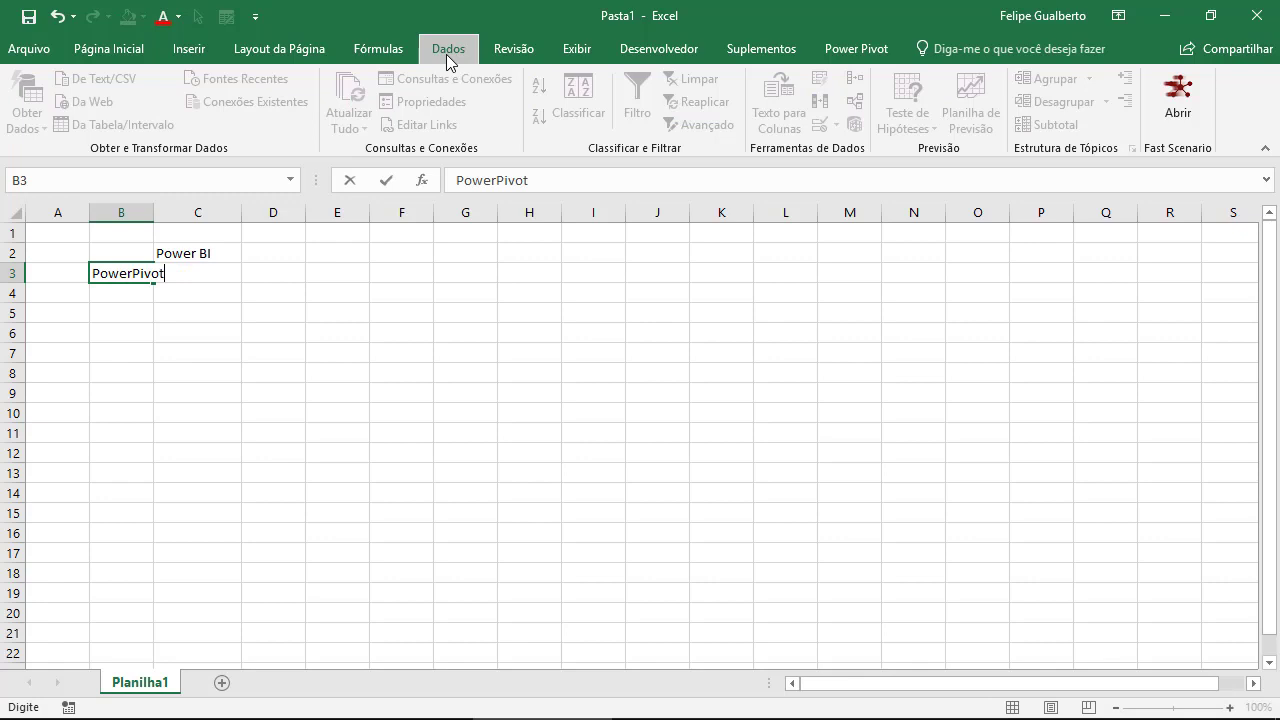
{"action": "key", "text": "Return"}
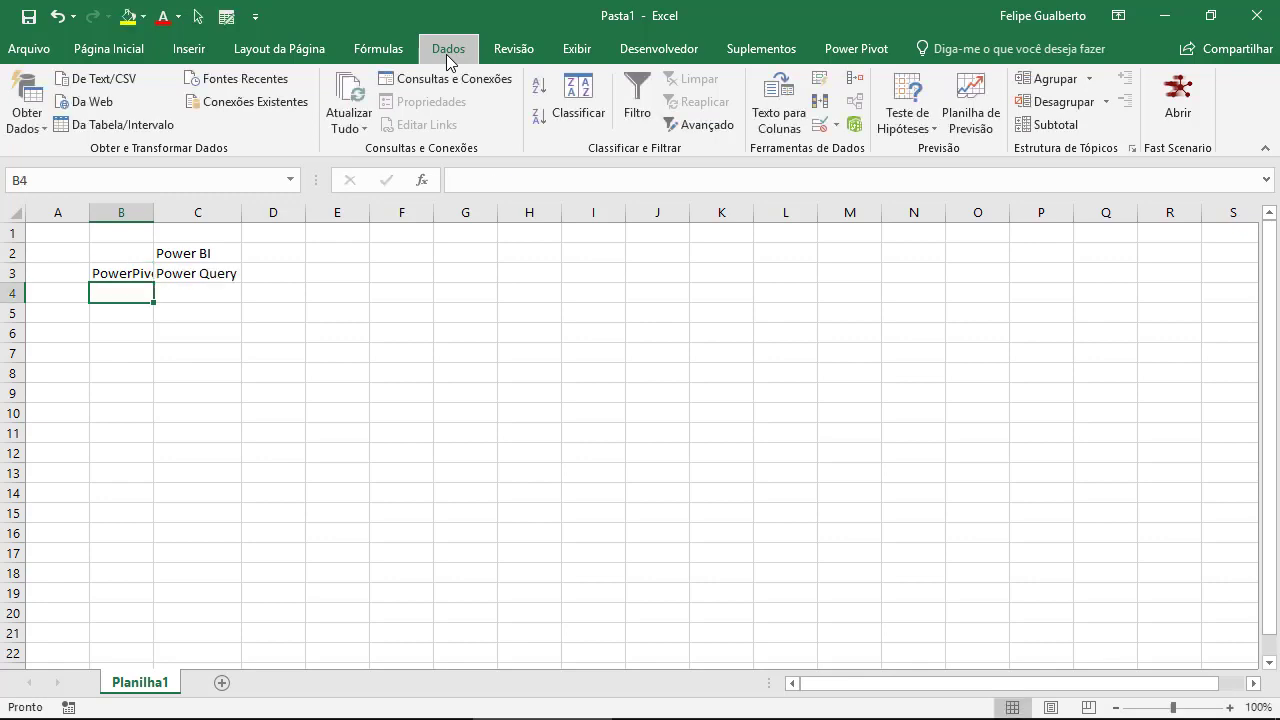
{"action": "key", "text": "Up"}
{"action": "key", "text": "alt+f"}
{"action": "key", "text": "c"}
{"action": "key", "text": "a"}
Enter Power View in cell D3 and autofit the width of column D.
{"action": "key", "text": "Right"}
{"action": "key", "text": "Right"}
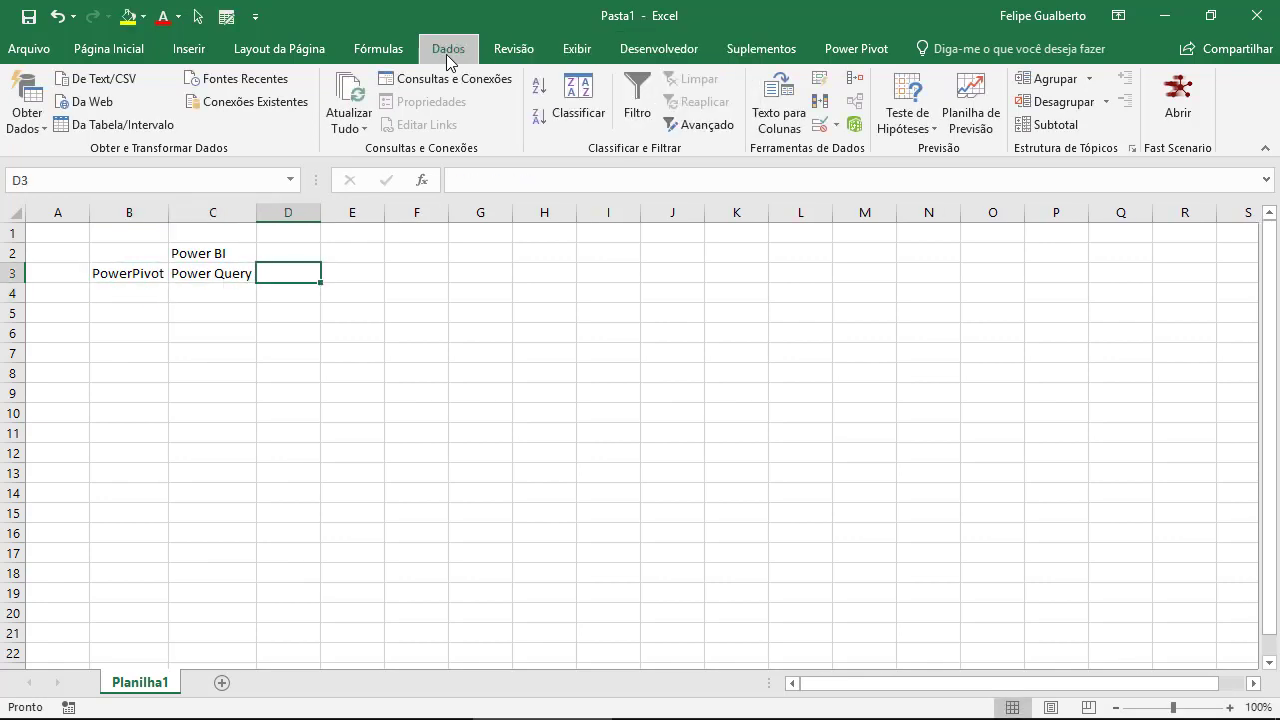
{"action": "type", "text": "Power View"}
{"action": "key", "text": "Return"}
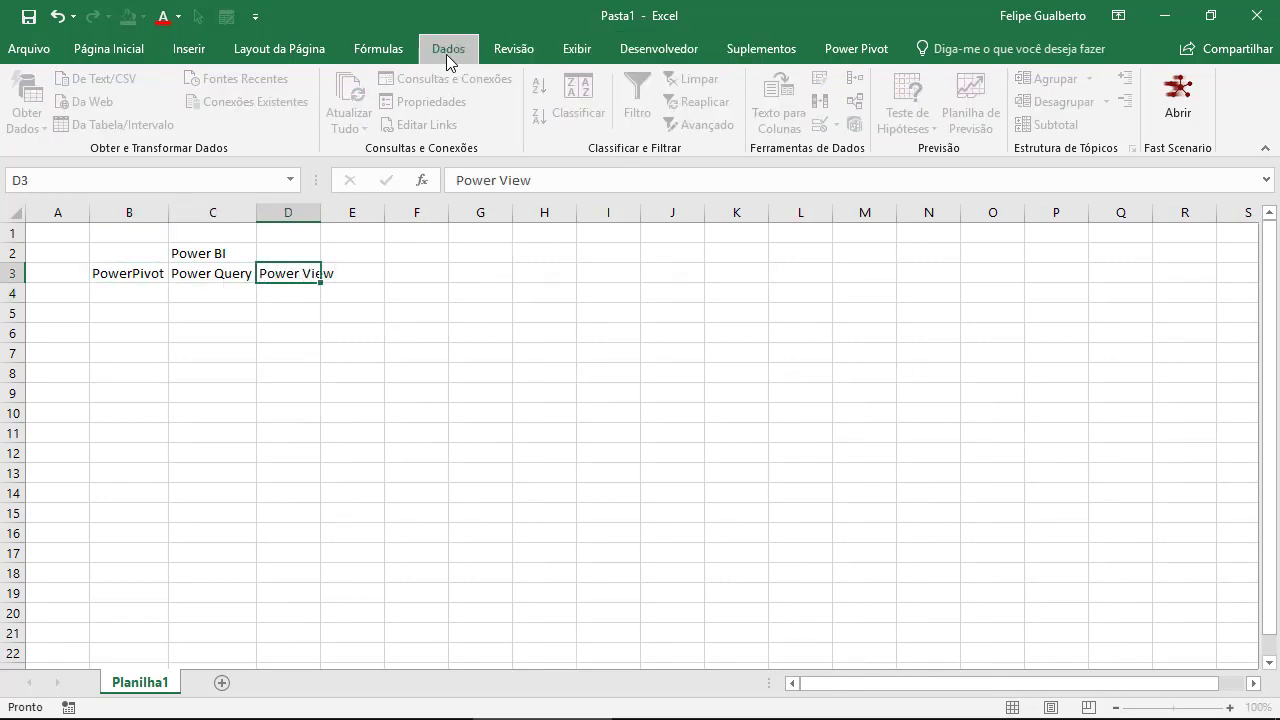
{"action": "key", "text": "Up"}
{"action": "key", "text": "alt+f"}
{"action": "key", "text": "c"}
{"action": "key", "text": "a"}
Make the Power BI heading in cell C2 bold.
{"action": "key", "text": "Up"}
{"action": "key", "text": "Left"}
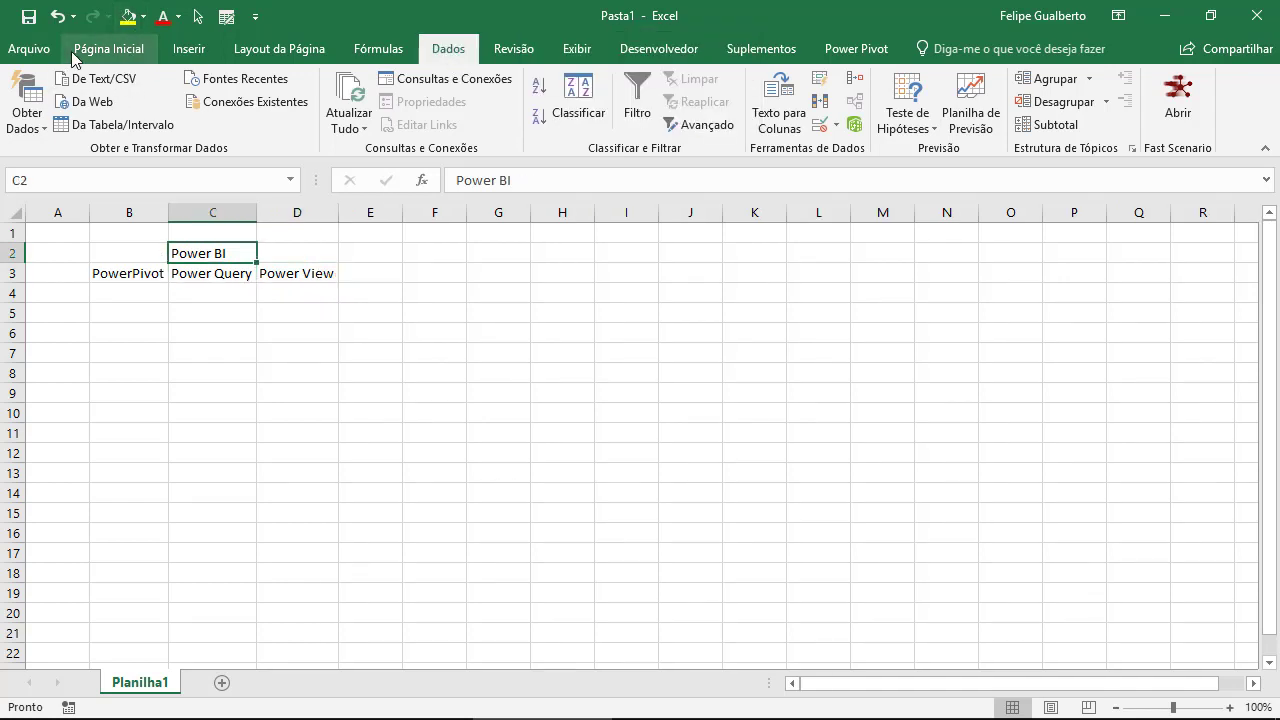
{"action": "left_click", "coordinate": [110, 48]}
{"action": "left_click", "coordinate": [157, 118]}
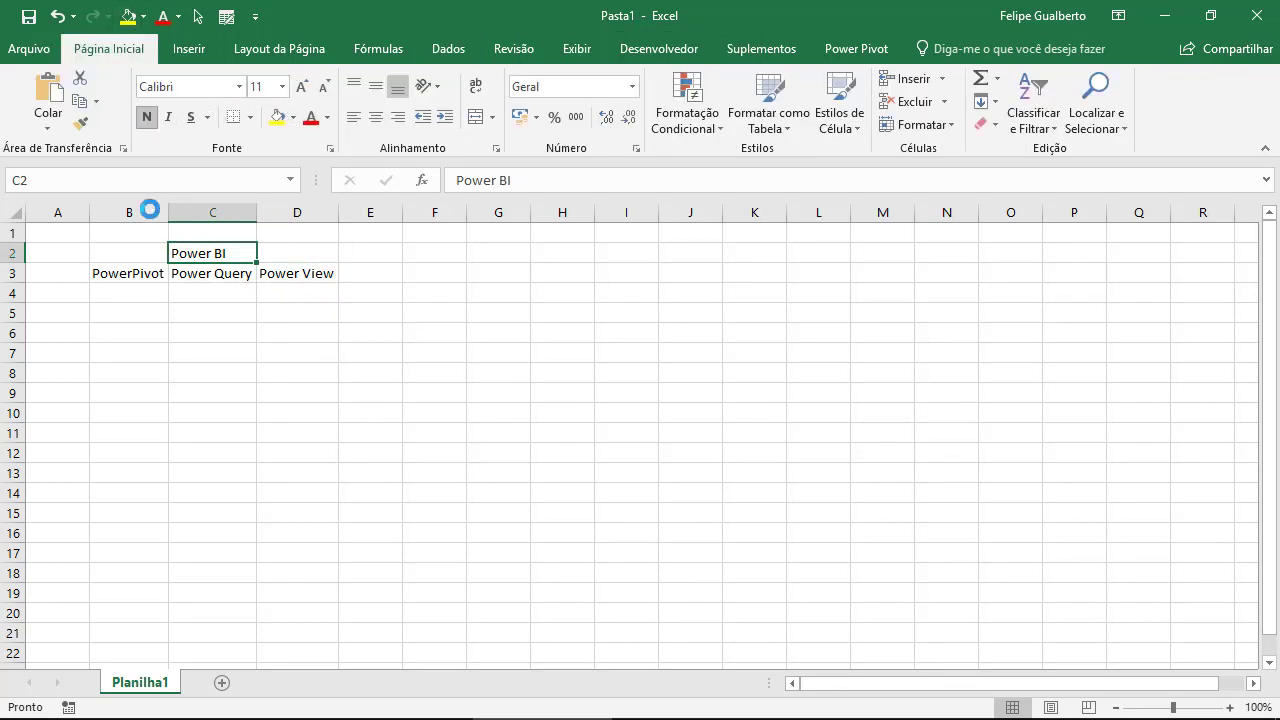
Italicize the three tool names in B3:D3 and fill the Power Query cell C3 with yellow.
{"action": "left_click_drag", "start_coordinate": [149, 271], "coordinate": [292, 274]}
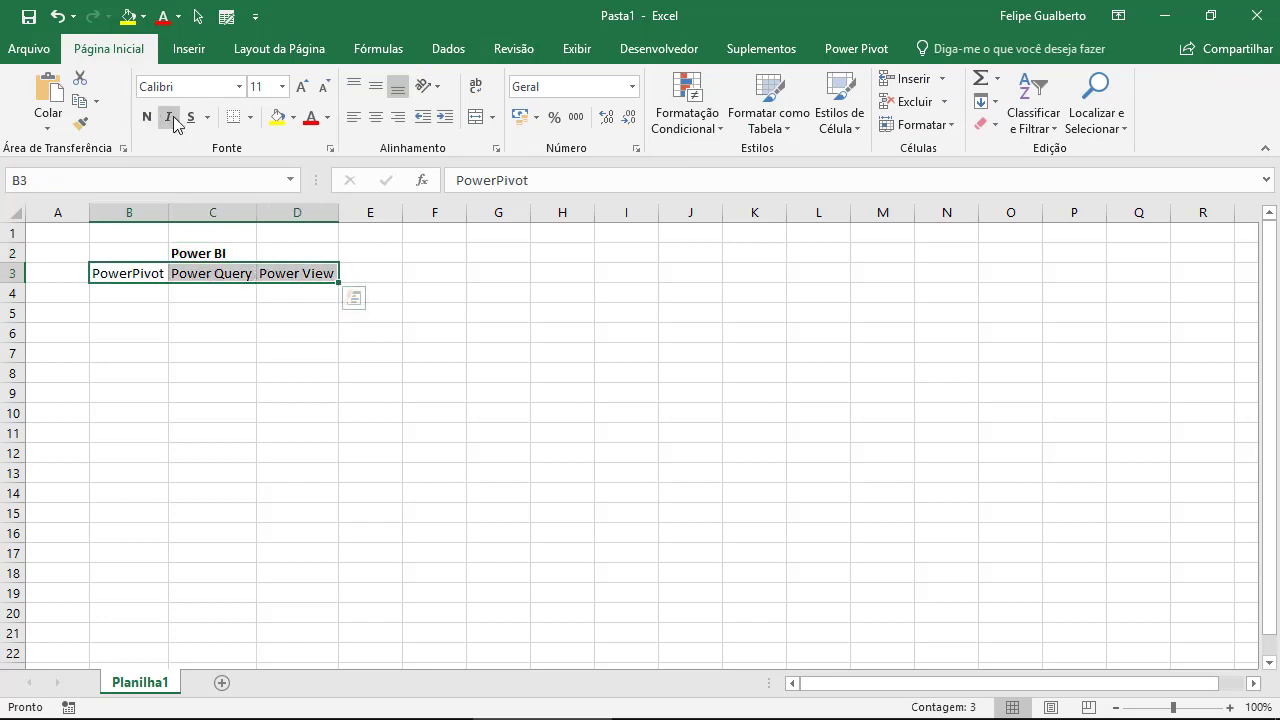
{"action": "left_click", "coordinate": [168, 117]}
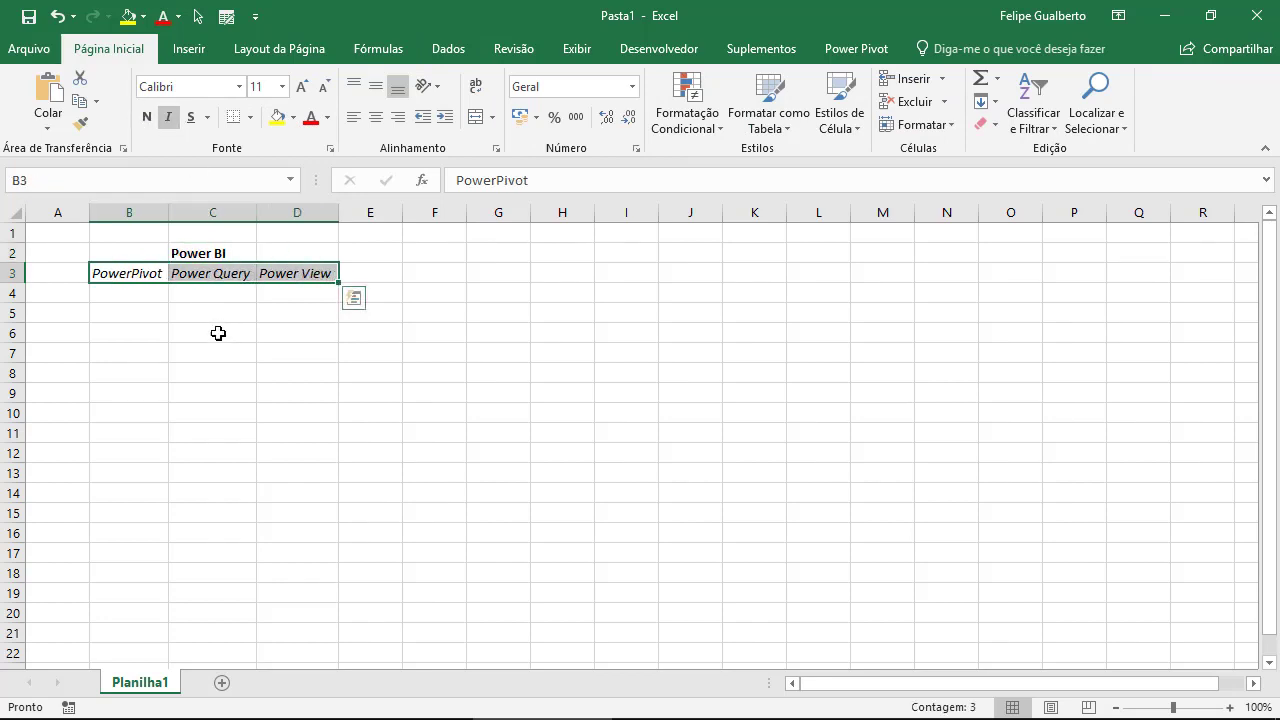
{"action": "left_click", "coordinate": [214, 271]}
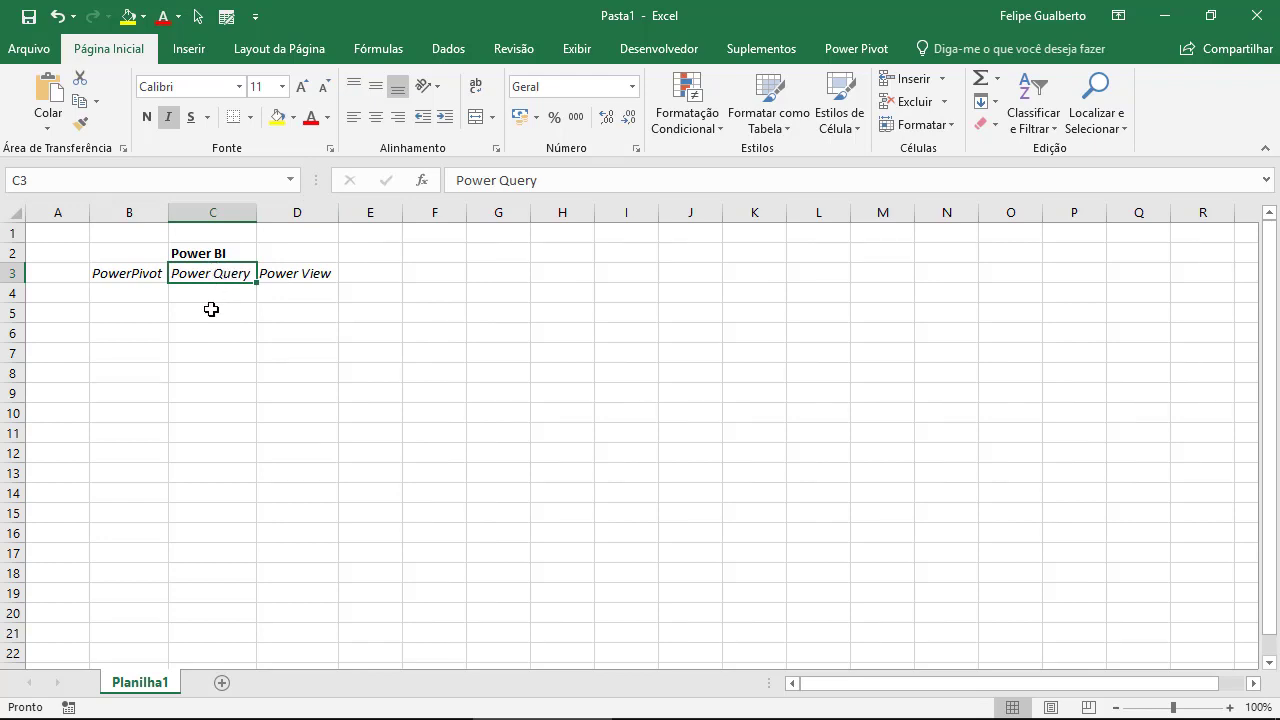
{"action": "left_click", "coordinate": [277, 117]}
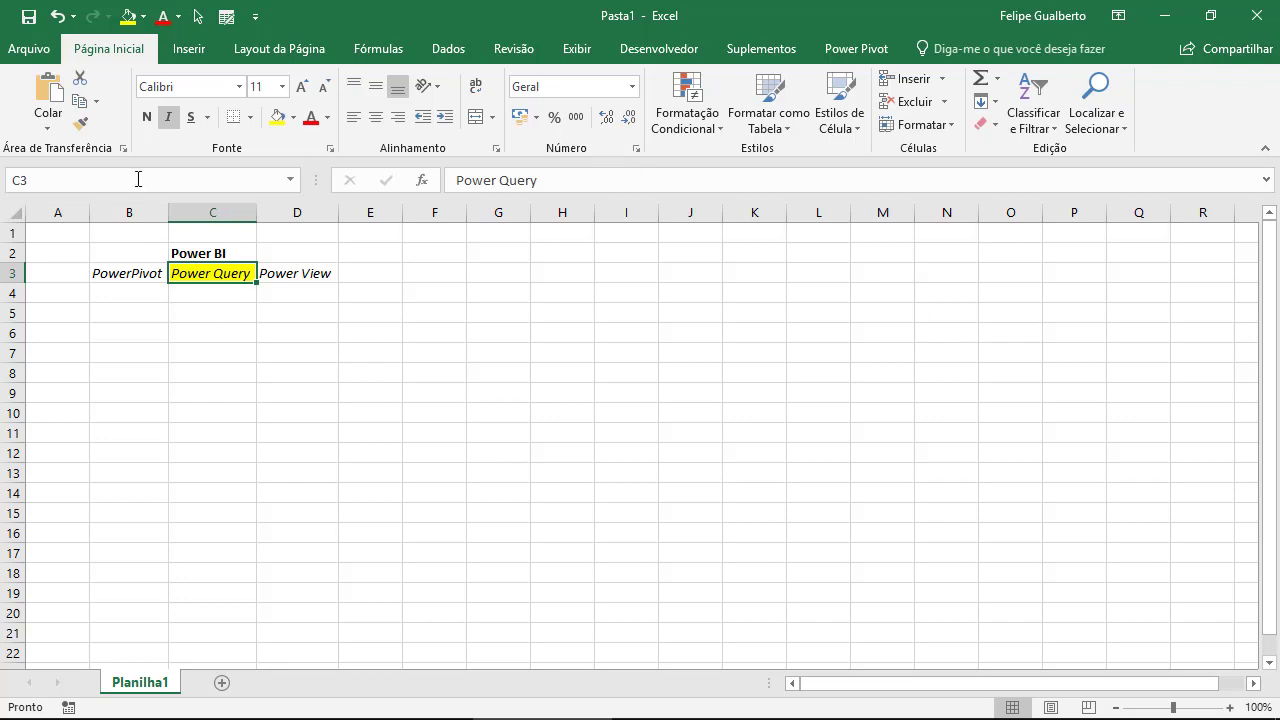
Open the Office account information and the About Excel details to check the product version and build.
{"action": "left_click", "coordinate": [30, 52]}
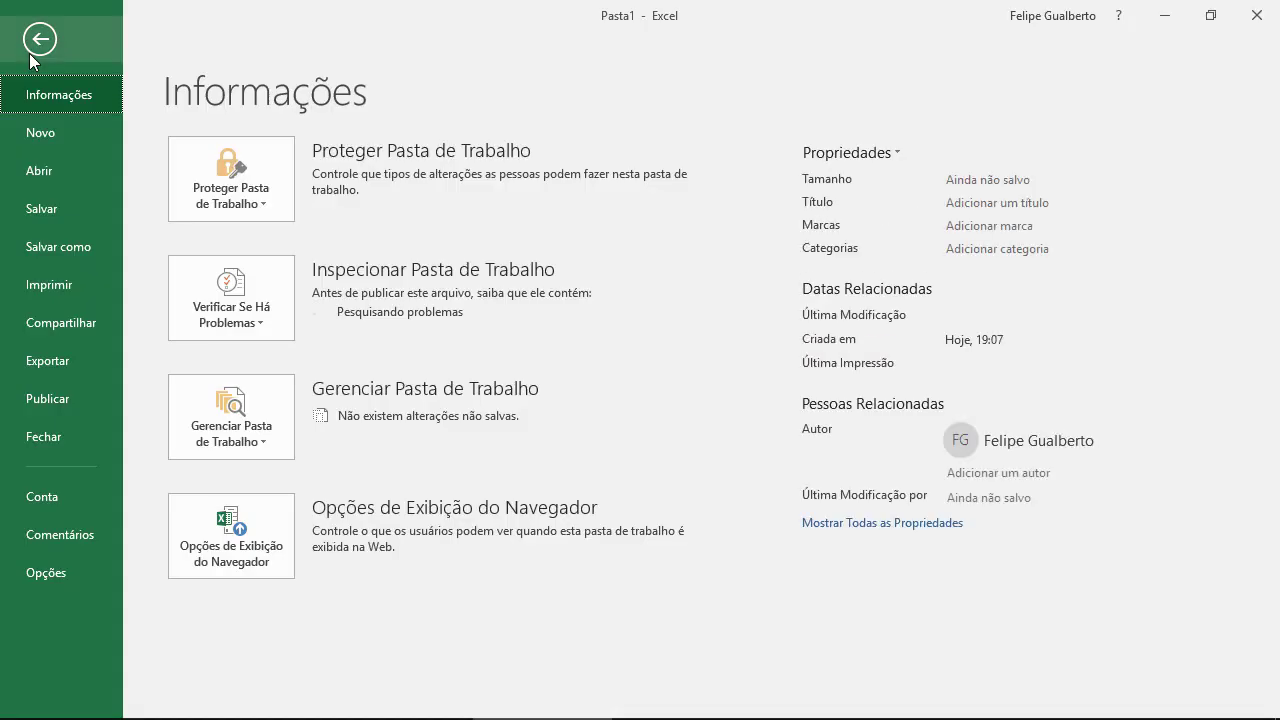
{"action": "left_click", "coordinate": [57, 497]}
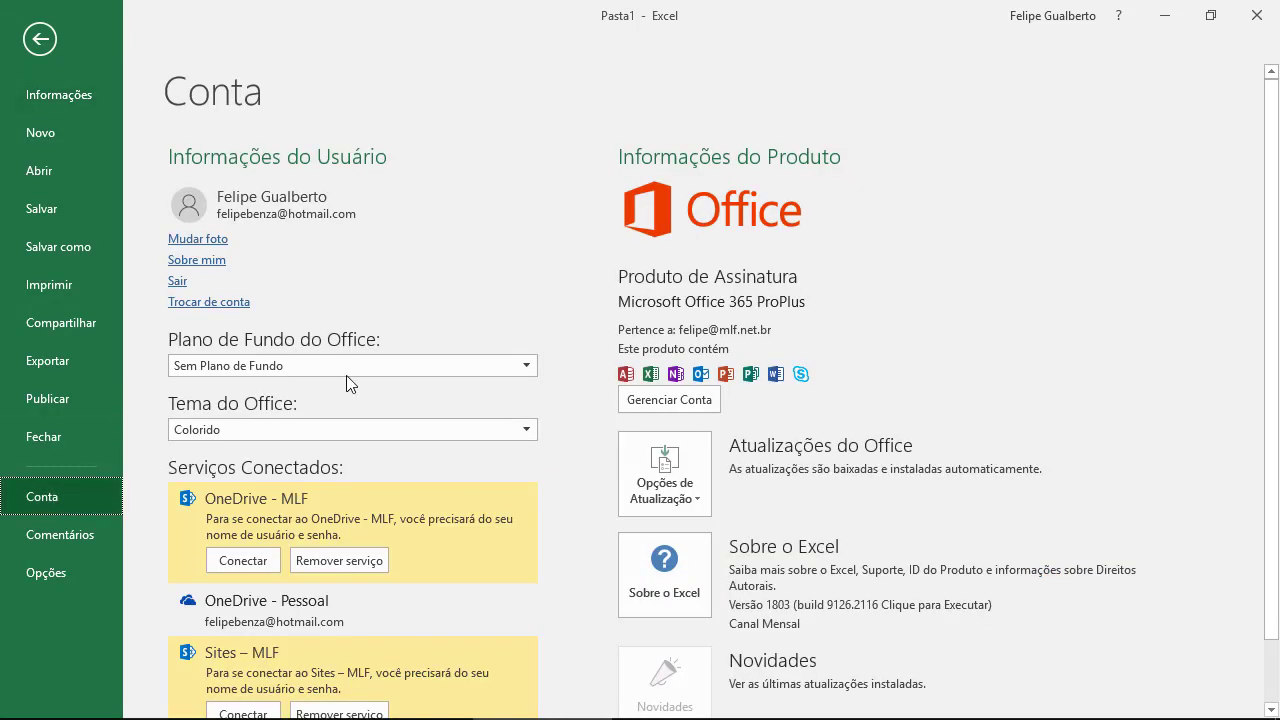
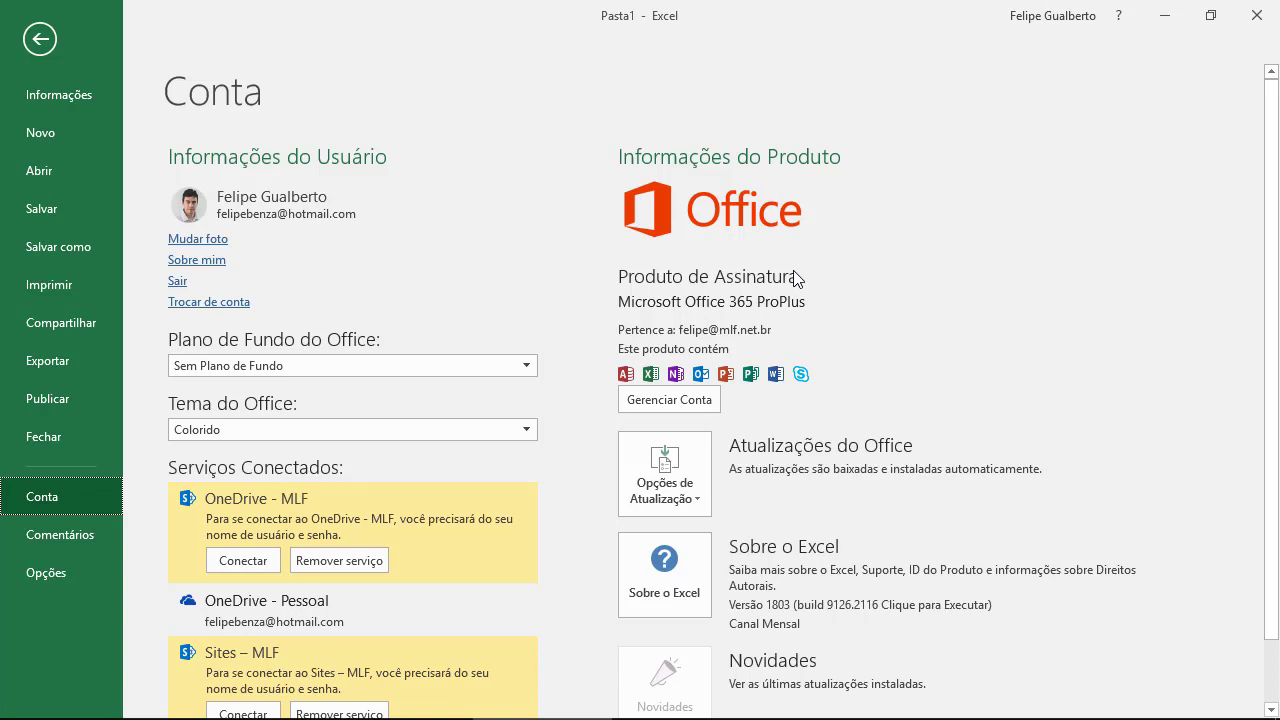
{"action": "left_click", "coordinate": [682, 591]}
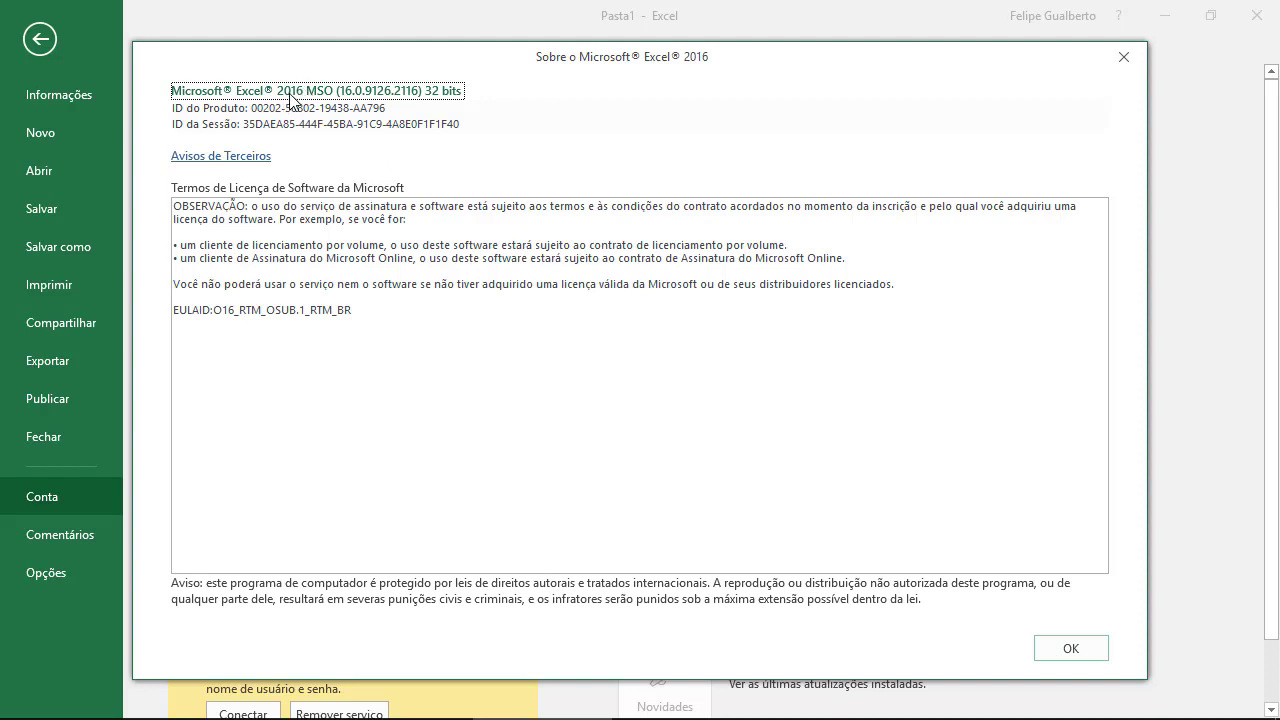
Close the About Excel details, return to the worksheet and show the commands for getting and transforming data.
{"action": "left_click", "coordinate": [1089, 650]}
{"action": "left_click", "coordinate": [38, 40]}
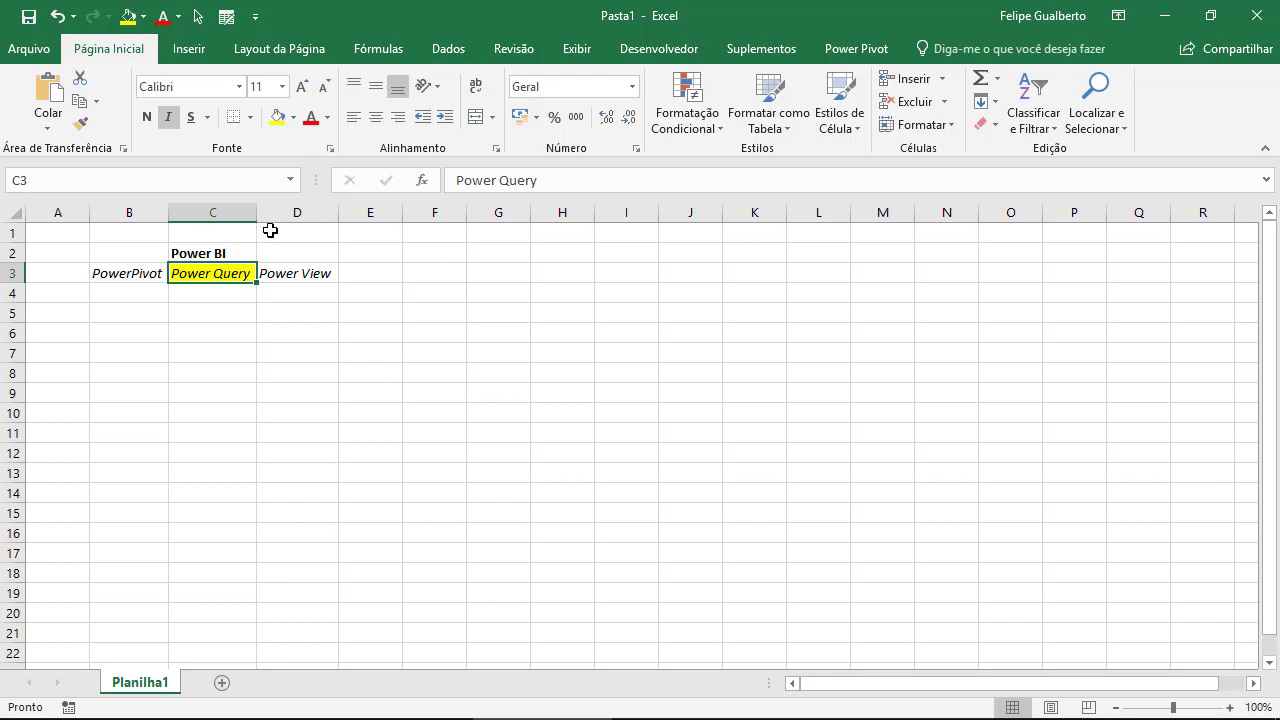
{"action": "left_click", "coordinate": [447, 55]}
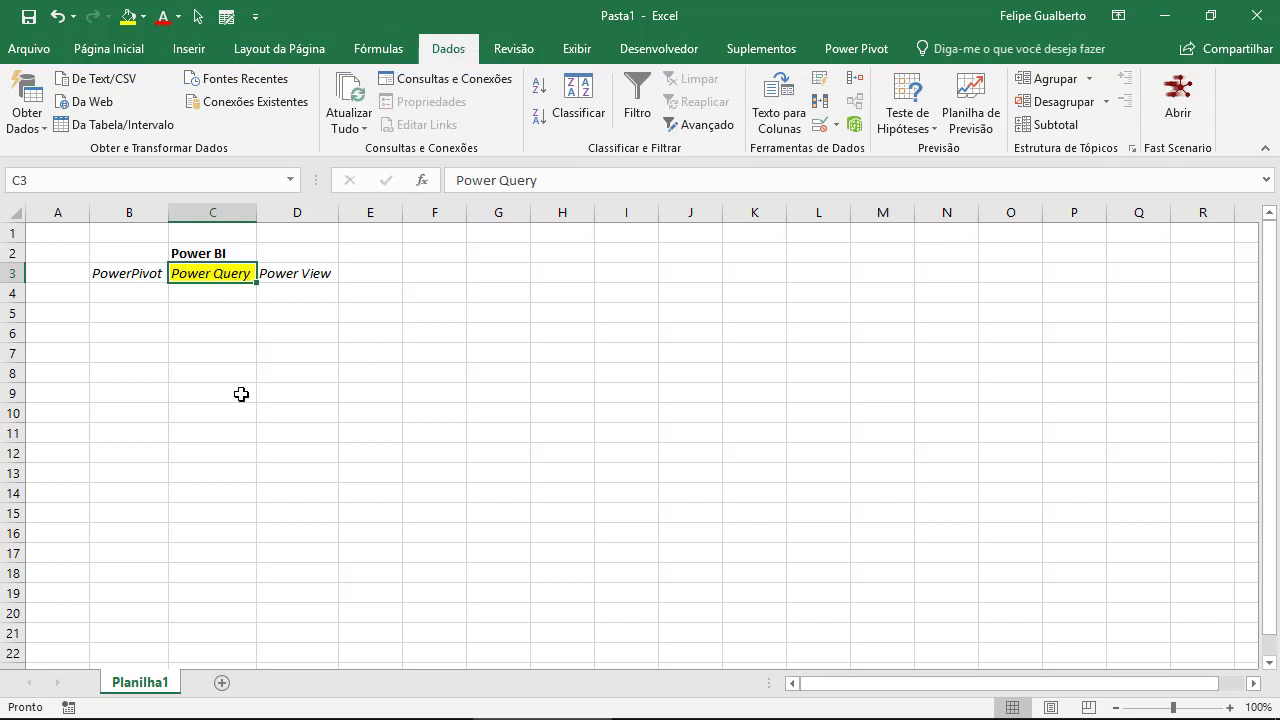
Enter "2016 - ok" in cell C5 below the Power Query heading.
{"action": "left_click", "coordinate": [225, 302]}
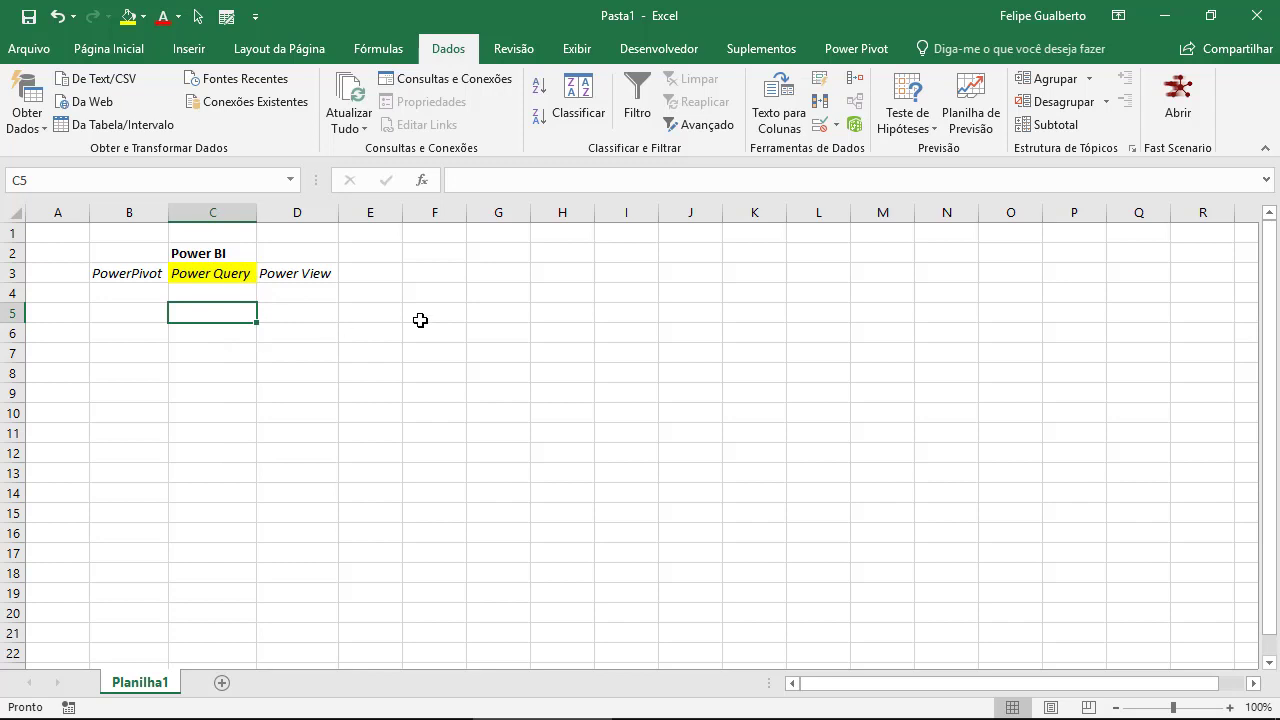
{"action": "key", "text": "Down"}
{"action": "type", "text": "2016 - ok"}
{"action": "key", "text": "Return"}
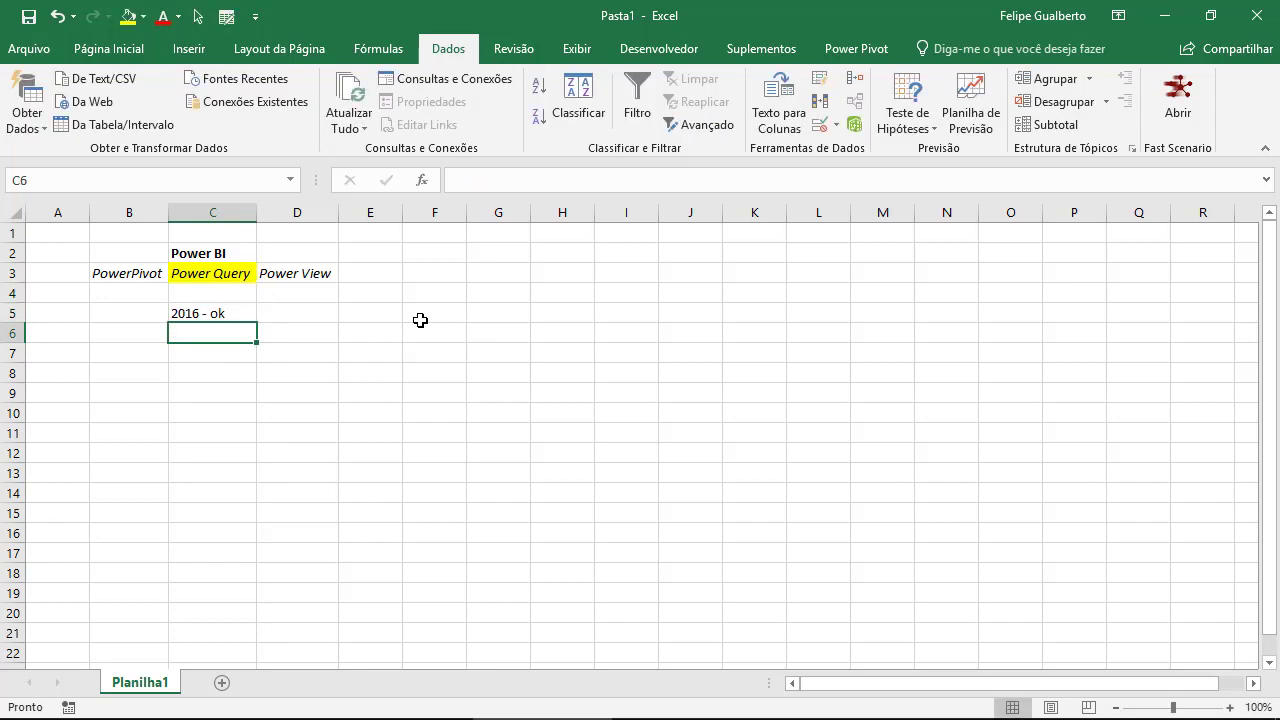
Enter 2010 in cell C7 and 2013 in cell C8.
{"action": "key", "text": "Down"}
{"action": "type", "text": "2"}
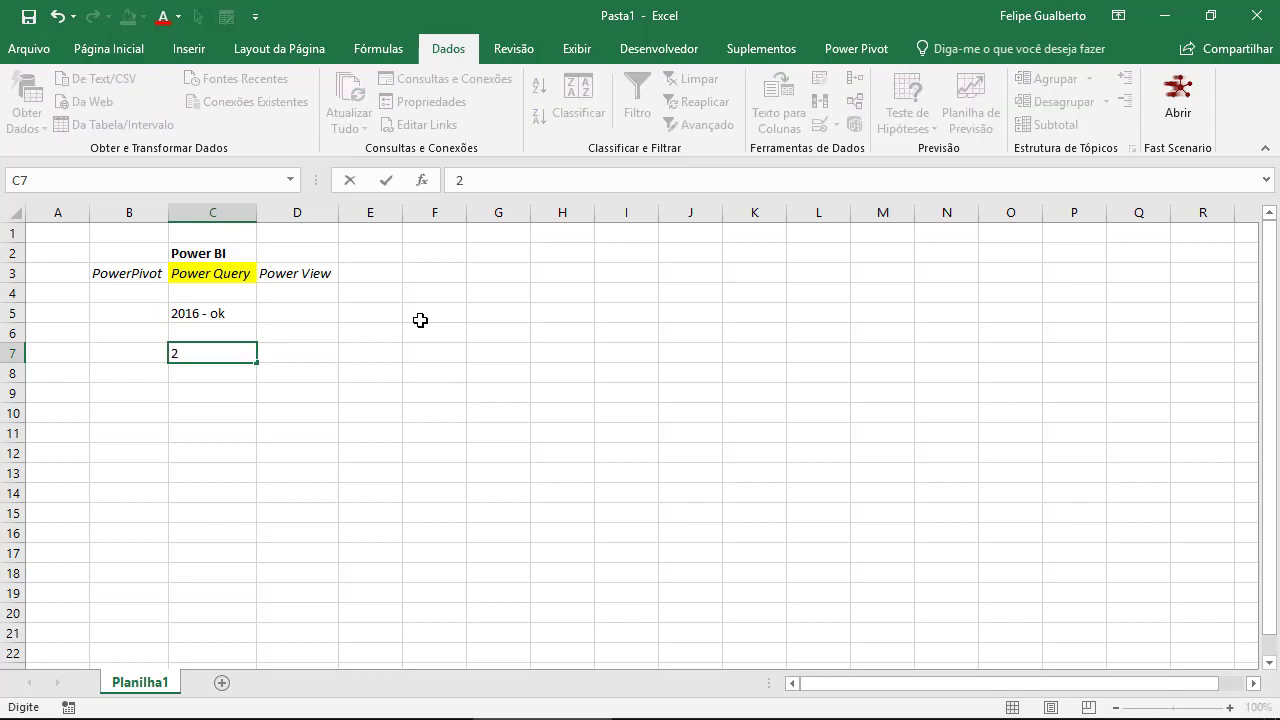
{"action": "type", "text": "010"}
{"action": "key", "text": "Return"}
{"action": "type", "text": "2013"}
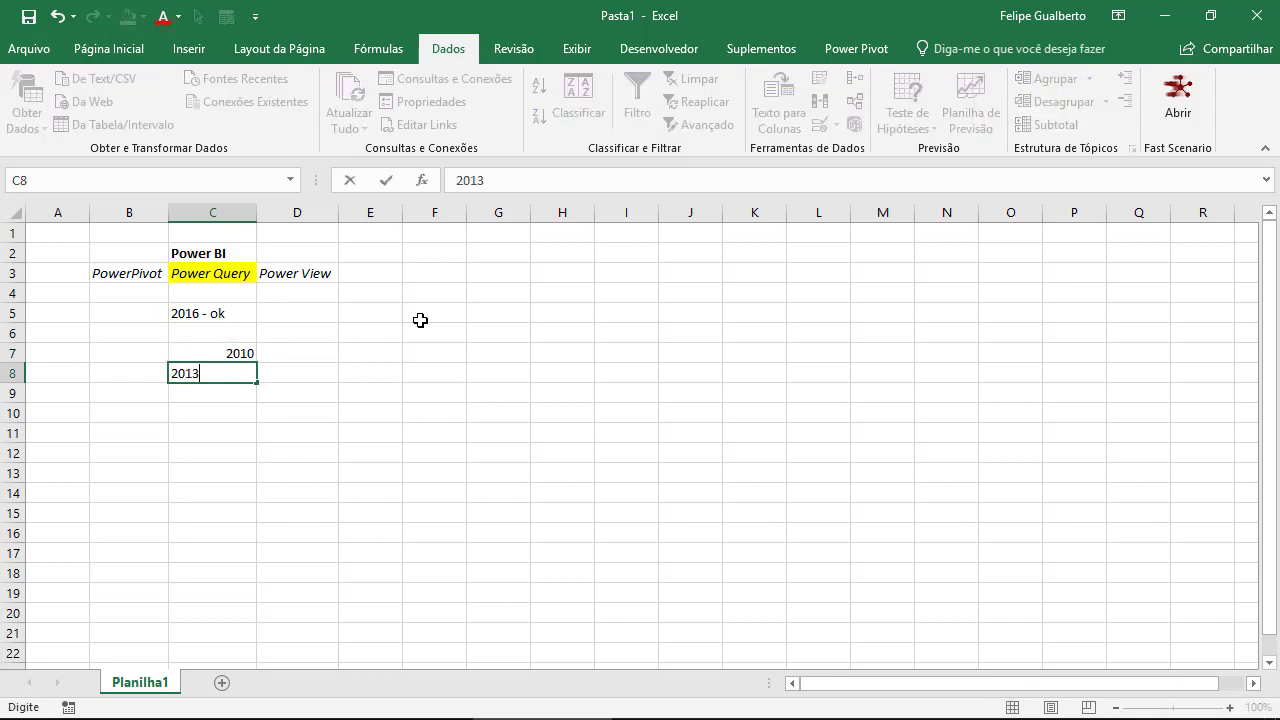
{"action": "key", "text": "Return"}
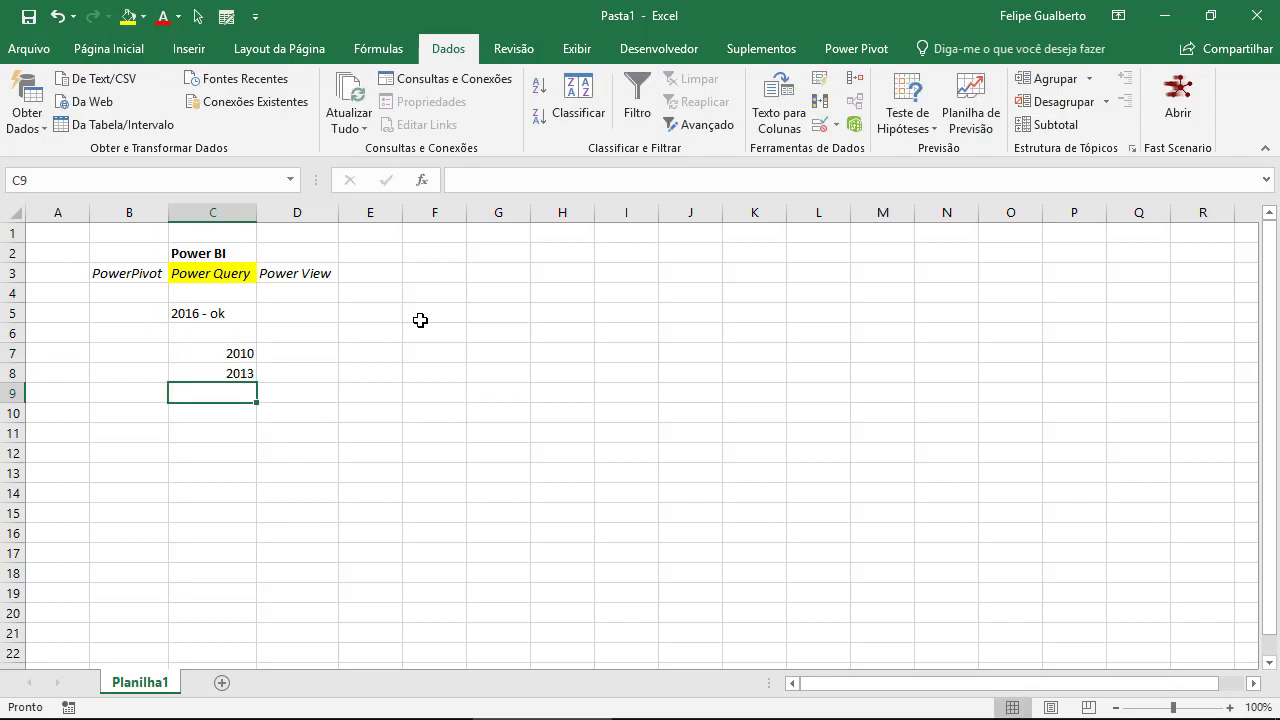
Enter 2007 in cell C10 and format it with strikethrough.
{"action": "key", "text": "Down"}
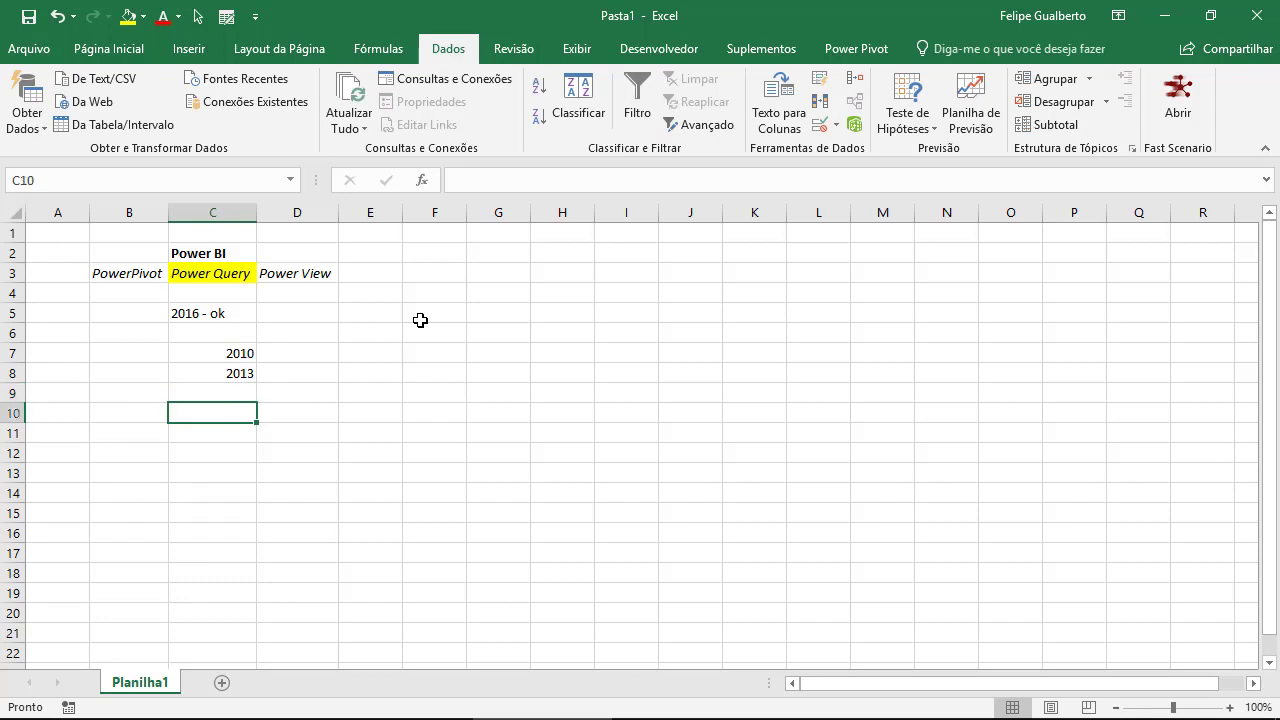
{"action": "type", "text": "2007"}
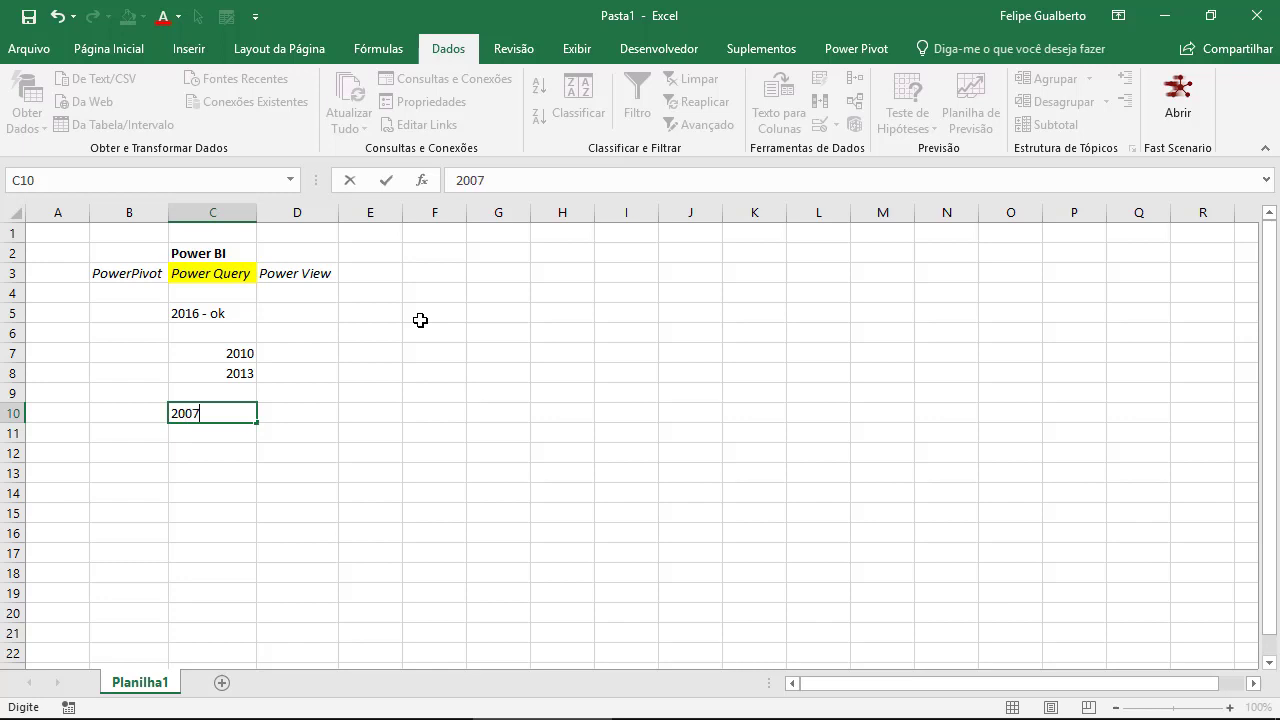
{"action": "key", "text": "ctrl+Return"}
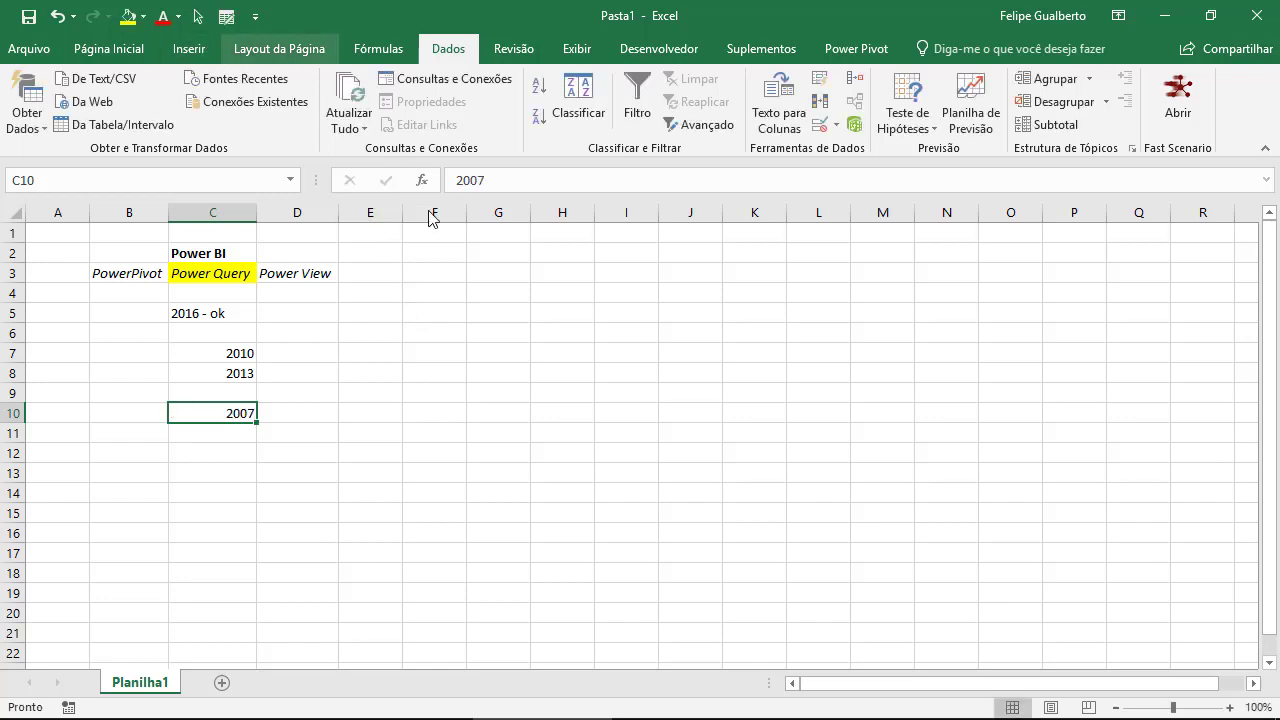
{"action": "key", "text": "ctrl+1"}
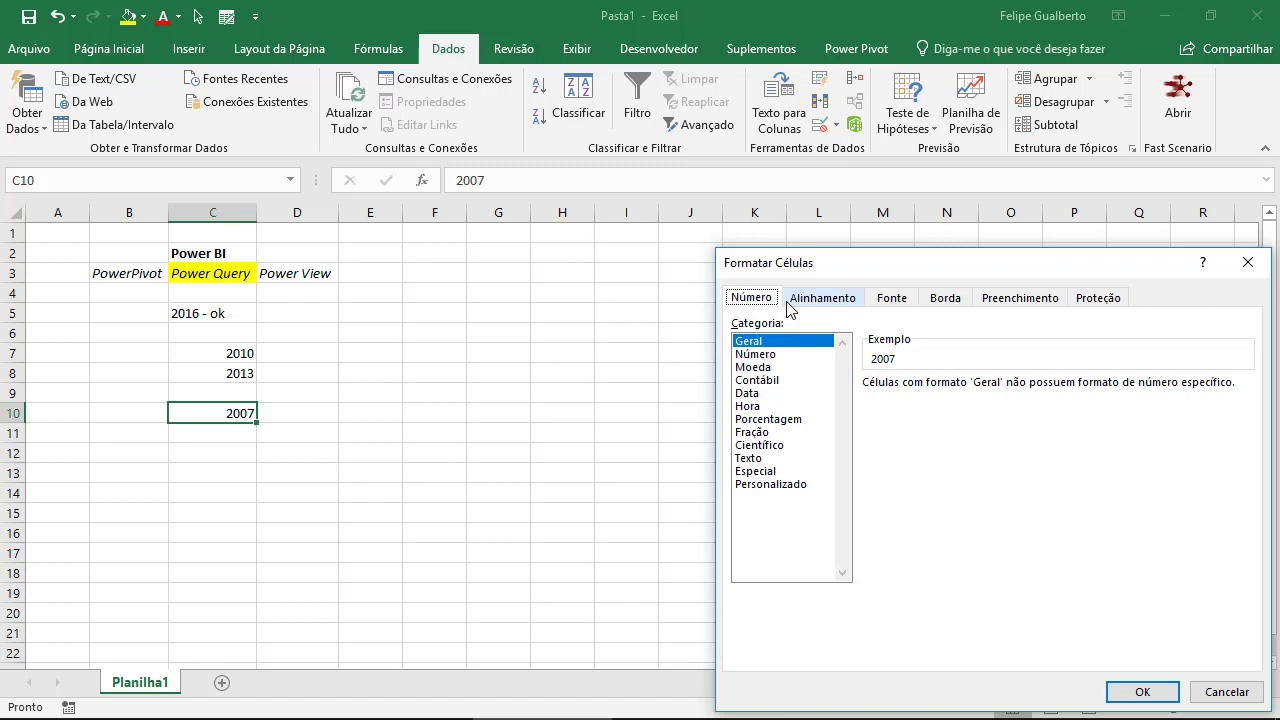
{"action": "left_click", "coordinate": [895, 298]}
{"action": "left_click", "coordinate": [778, 505]}
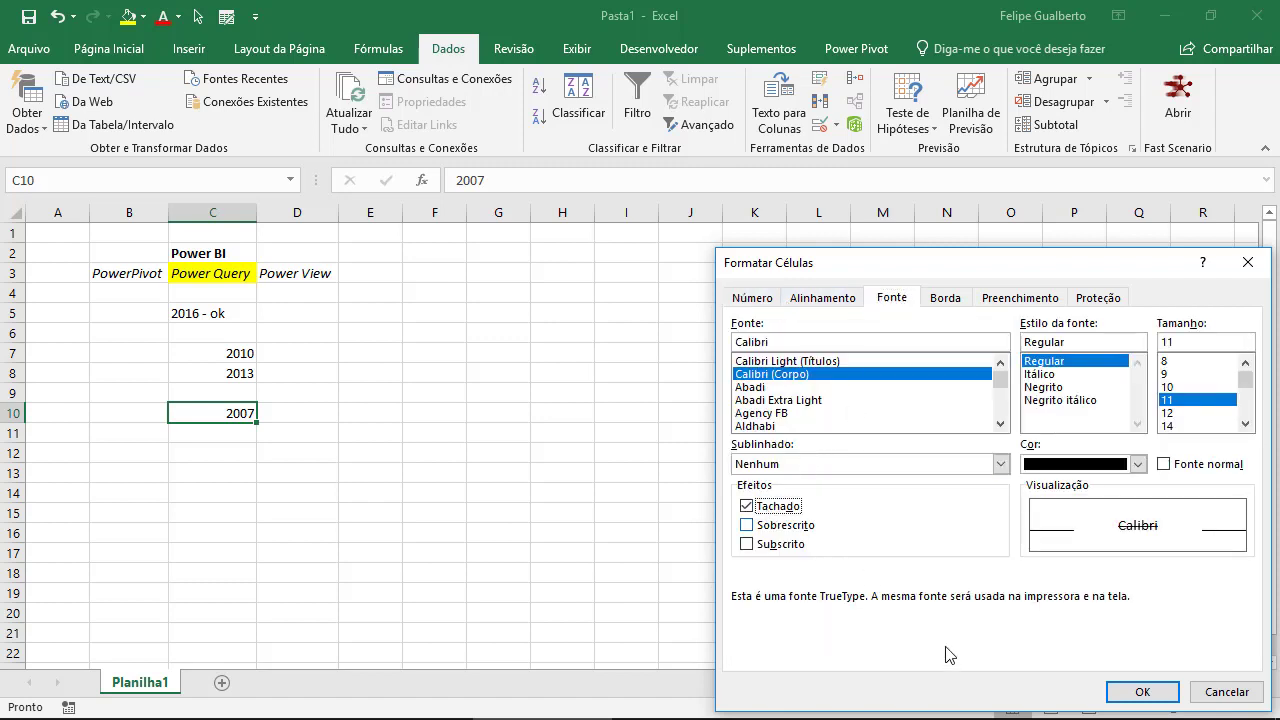
{"action": "left_click", "coordinate": [1140, 691]}
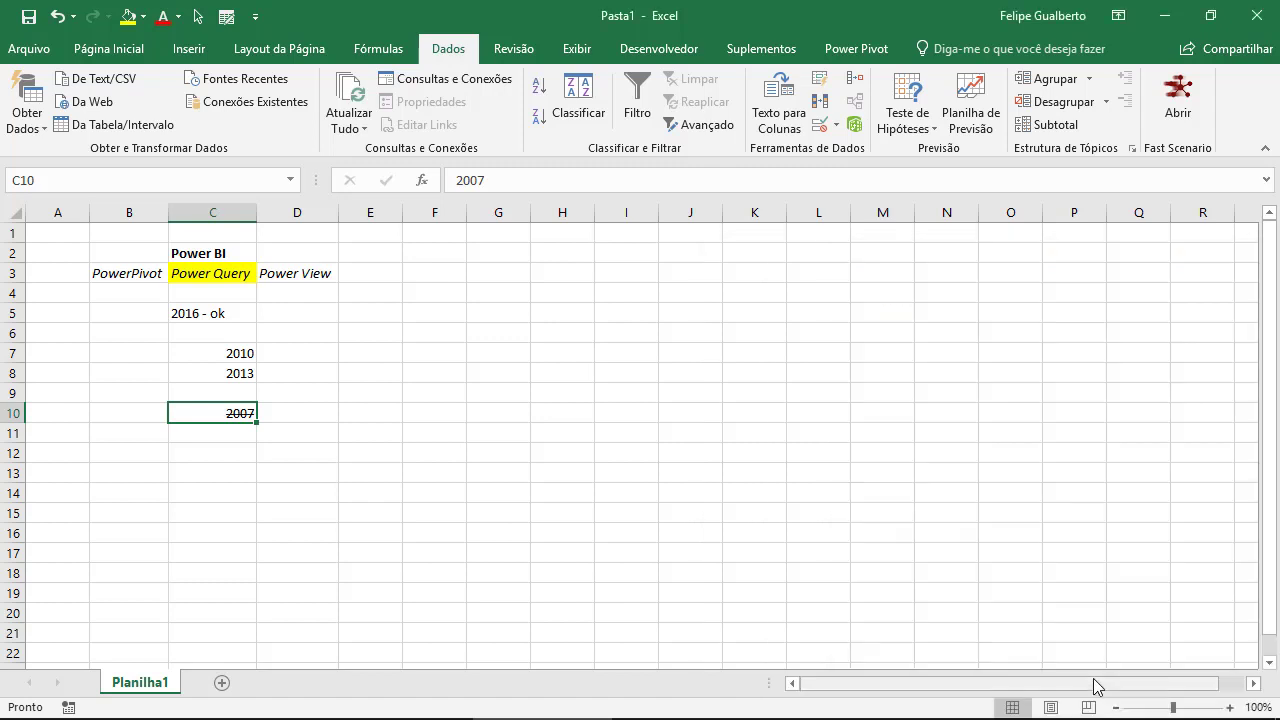
Switch to Chrome and search the web for "download power query" in a new tab.
{"action": "left_click", "coordinate": [212, 312]}
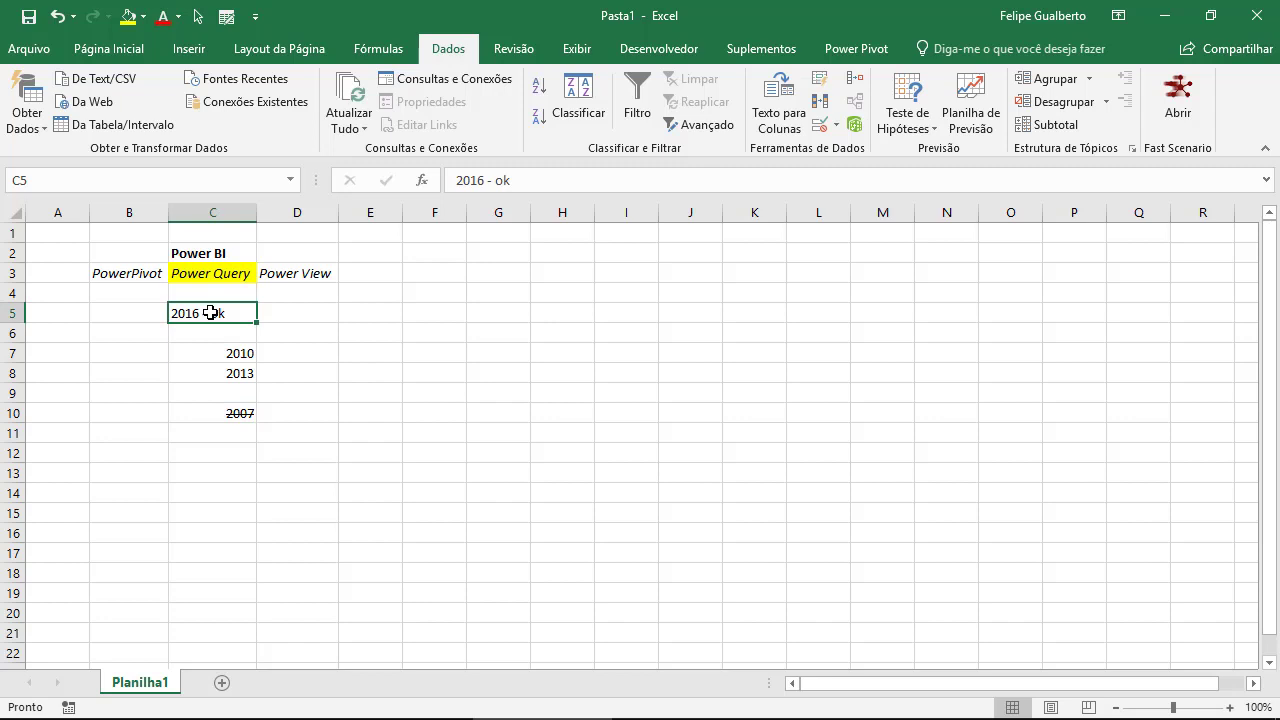
{"action": "left_click_drag", "start_coordinate": [236, 352], "coordinate": [245, 374]}
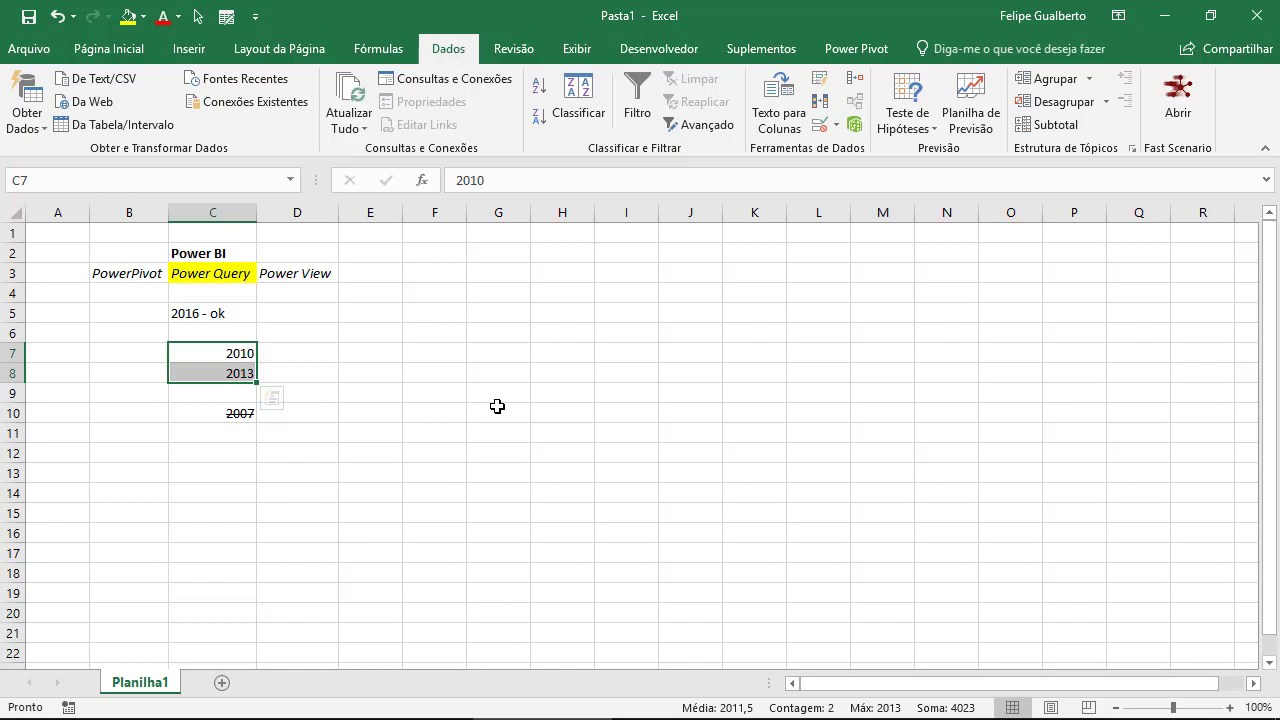
{"action": "key", "text": "alt+Tab"}
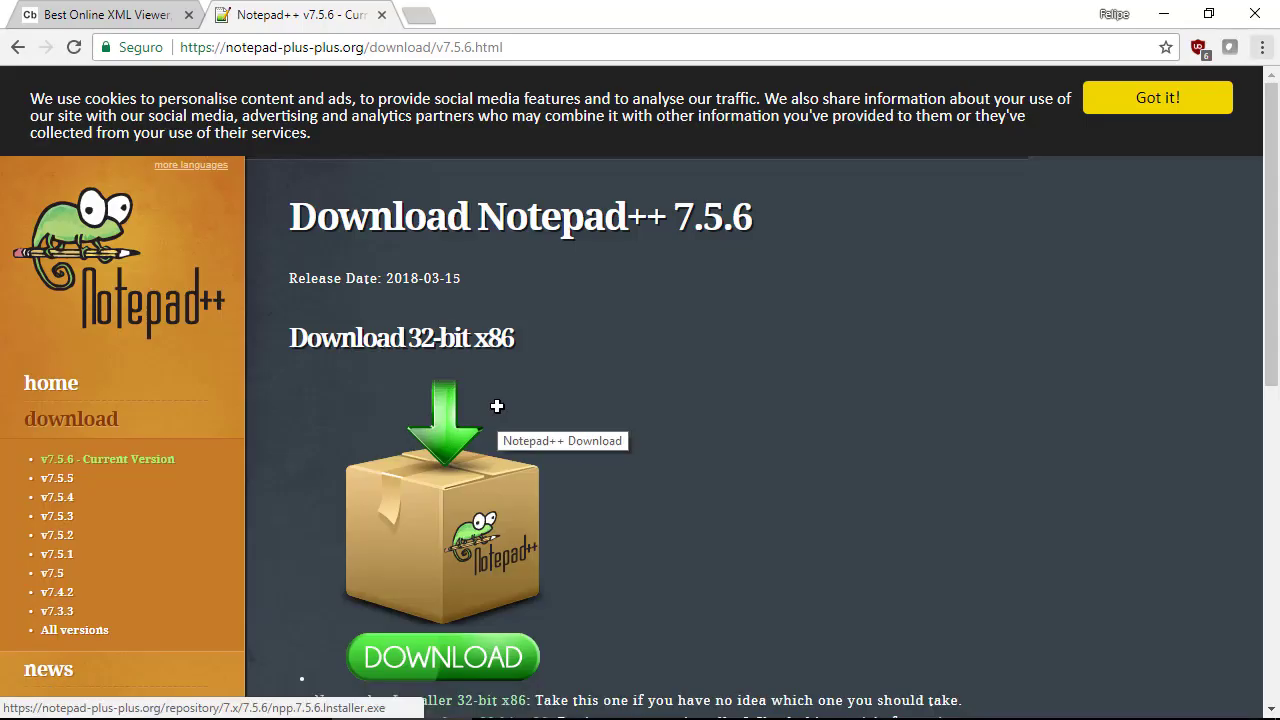
{"action": "key", "text": "ctrl+t"}
{"action": "type", "text": "down"}
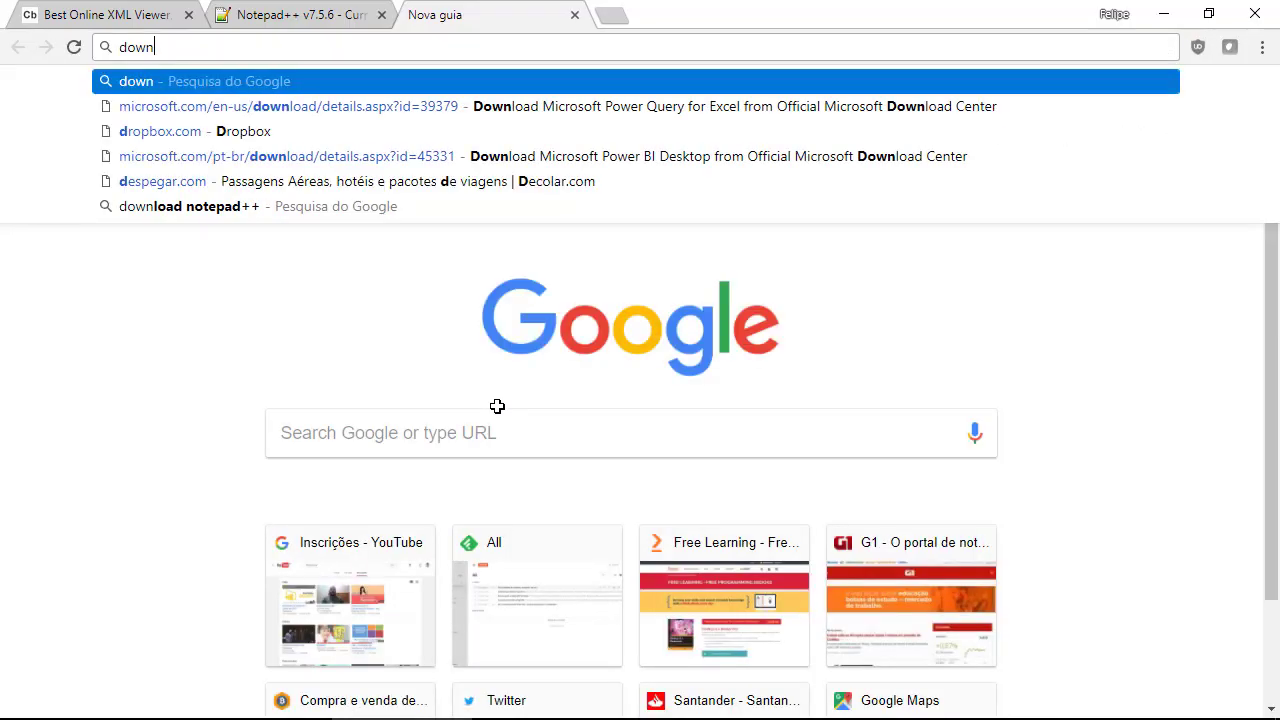
{"action": "type", "text": "load power query"}
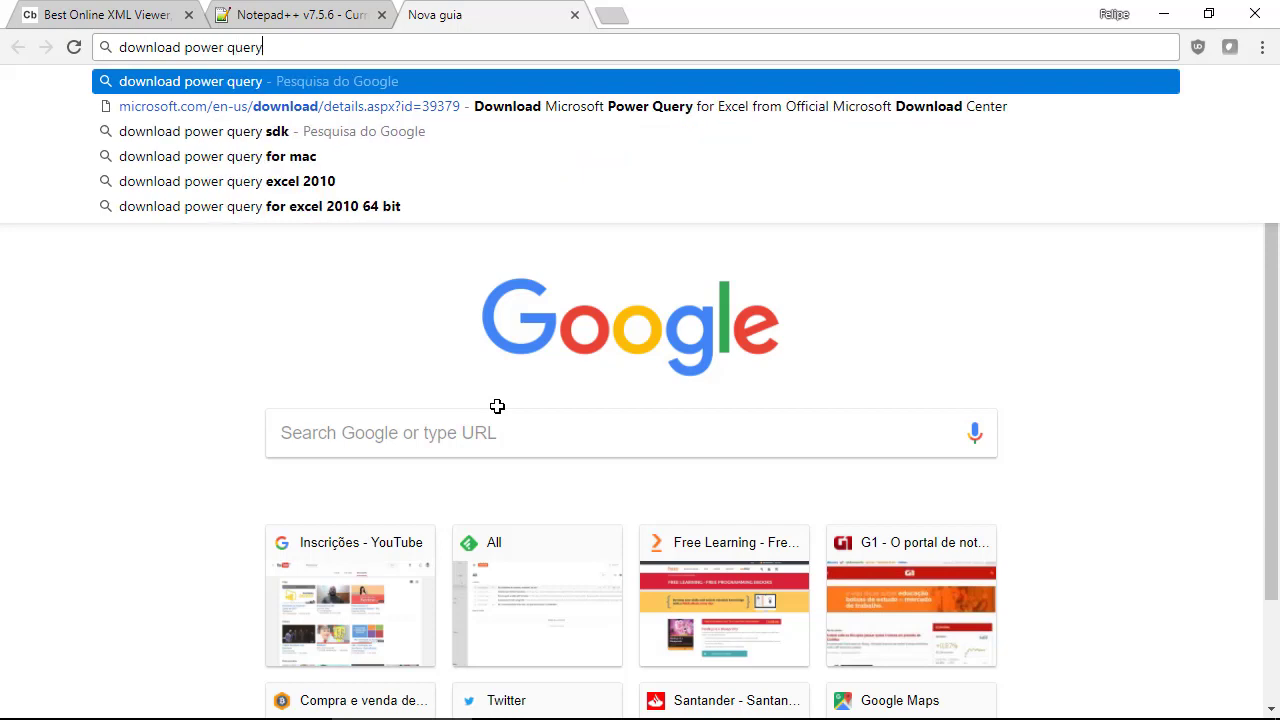
{"action": "key", "text": "Return"}
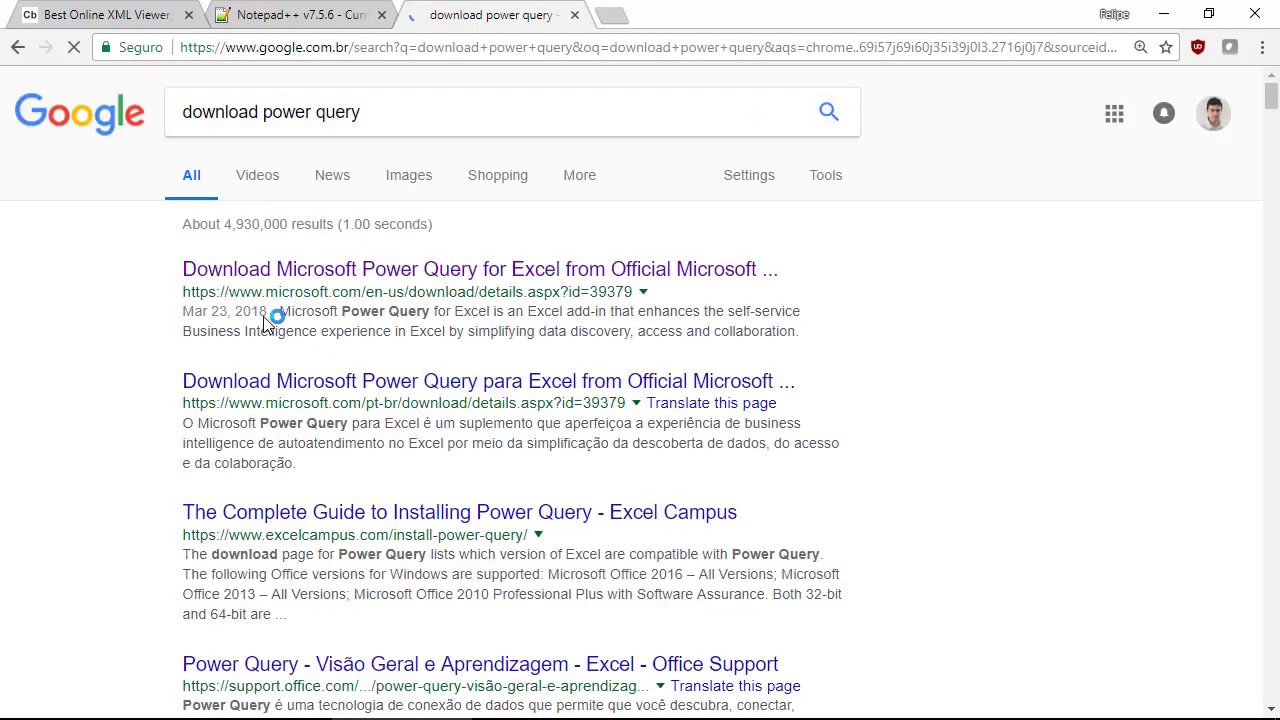
Open Microsoft's English Power Query for Excel download page and bring up its choice of download files.
{"action": "left_click", "coordinate": [283, 272]}
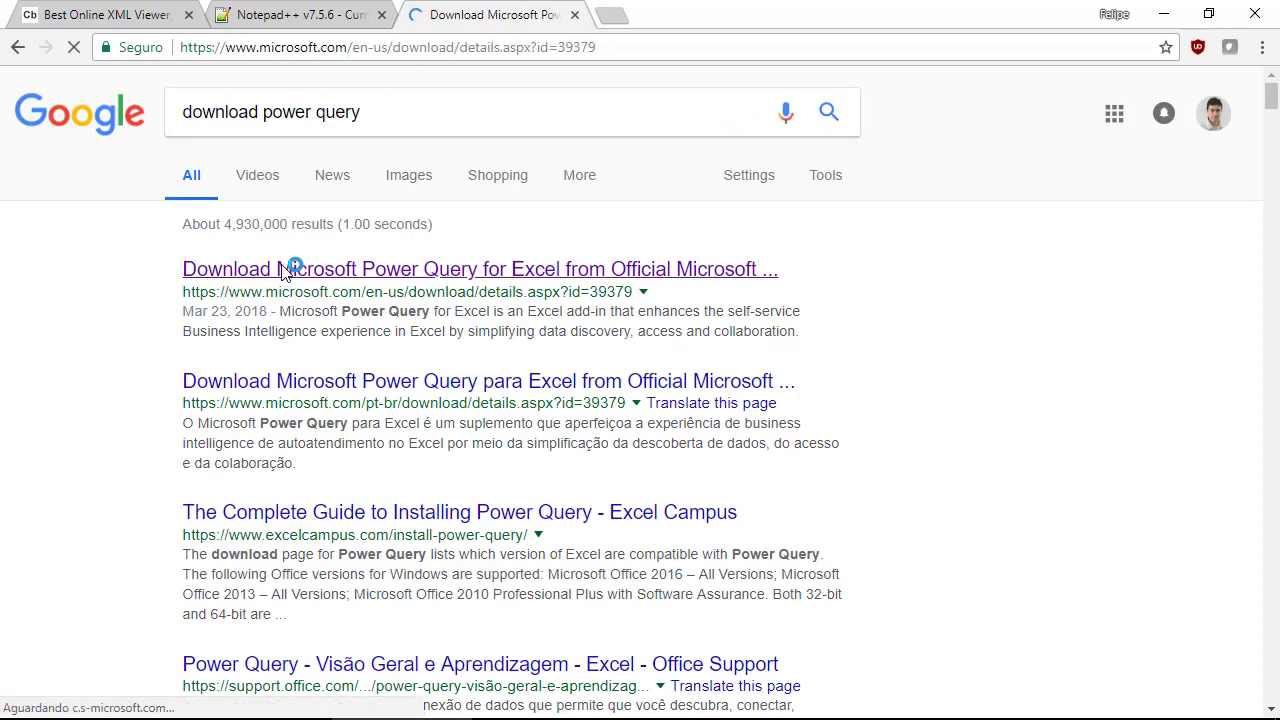
{"action": "scroll", "coordinate": [432, 524], "scroll_direction": "down", "scroll_amount": 6}
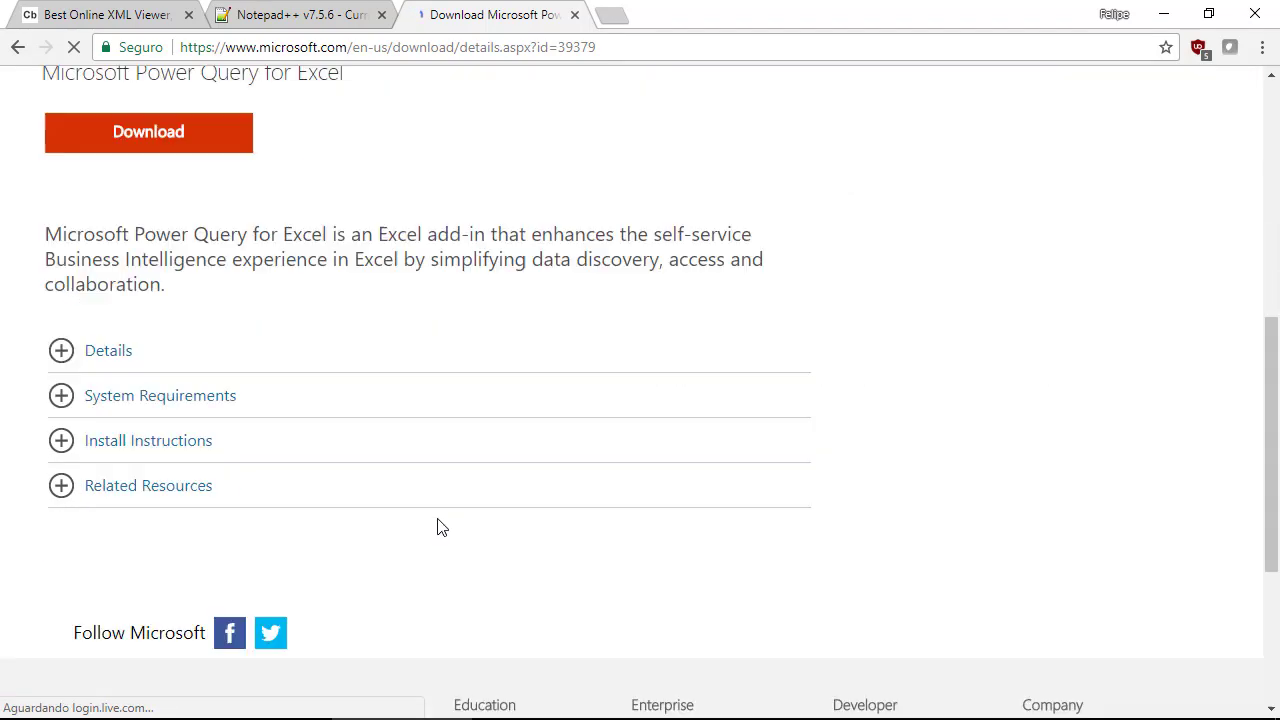
{"action": "scroll", "coordinate": [406, 514], "scroll_direction": "up", "scroll_amount": 4}
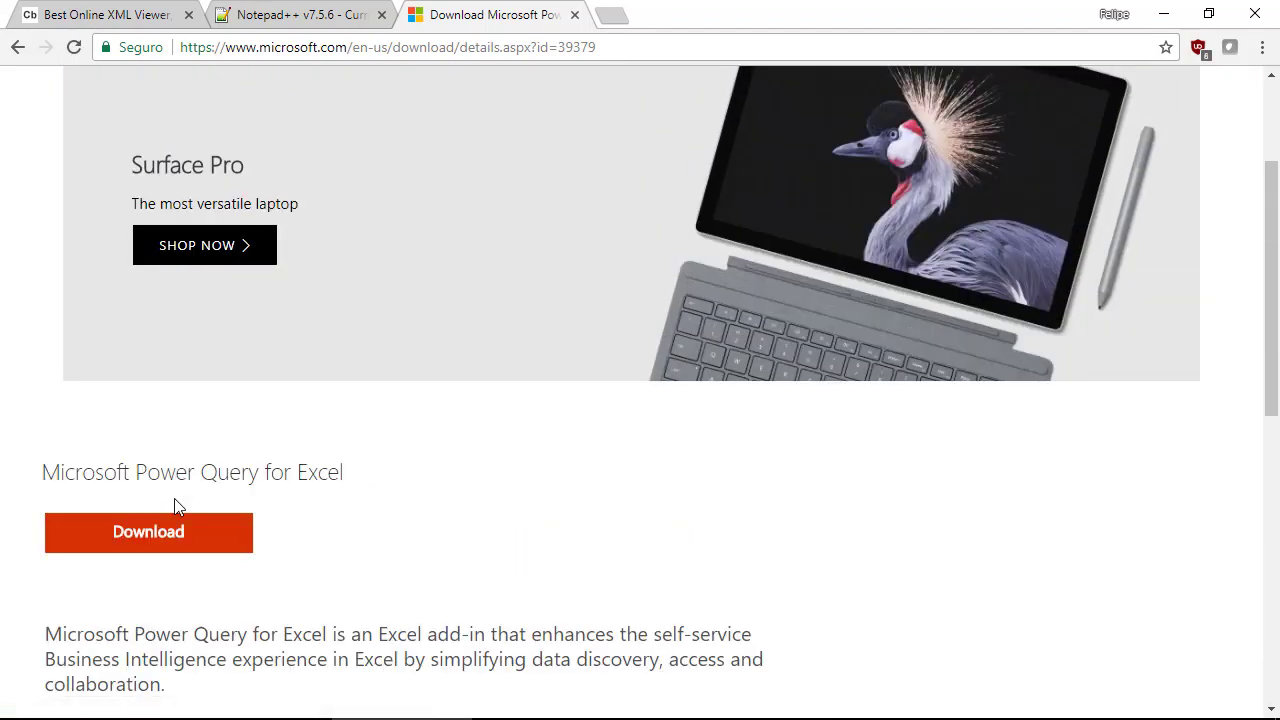
{"action": "left_click", "coordinate": [178, 540]}
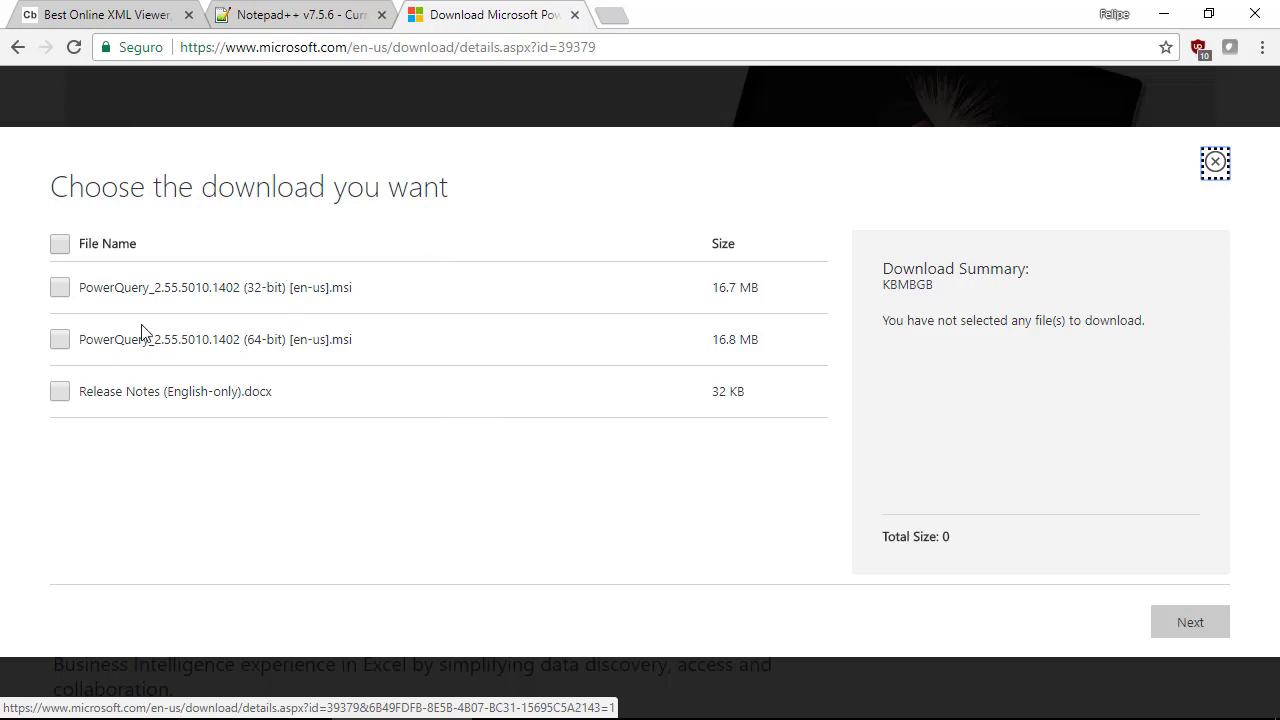
Select only the file PowerQuery_2.55.5010.1402 (32-bit) [en-us].msi for download, leaving the 64-bit installer unselected.
{"action": "left_click", "coordinate": [60, 342]}
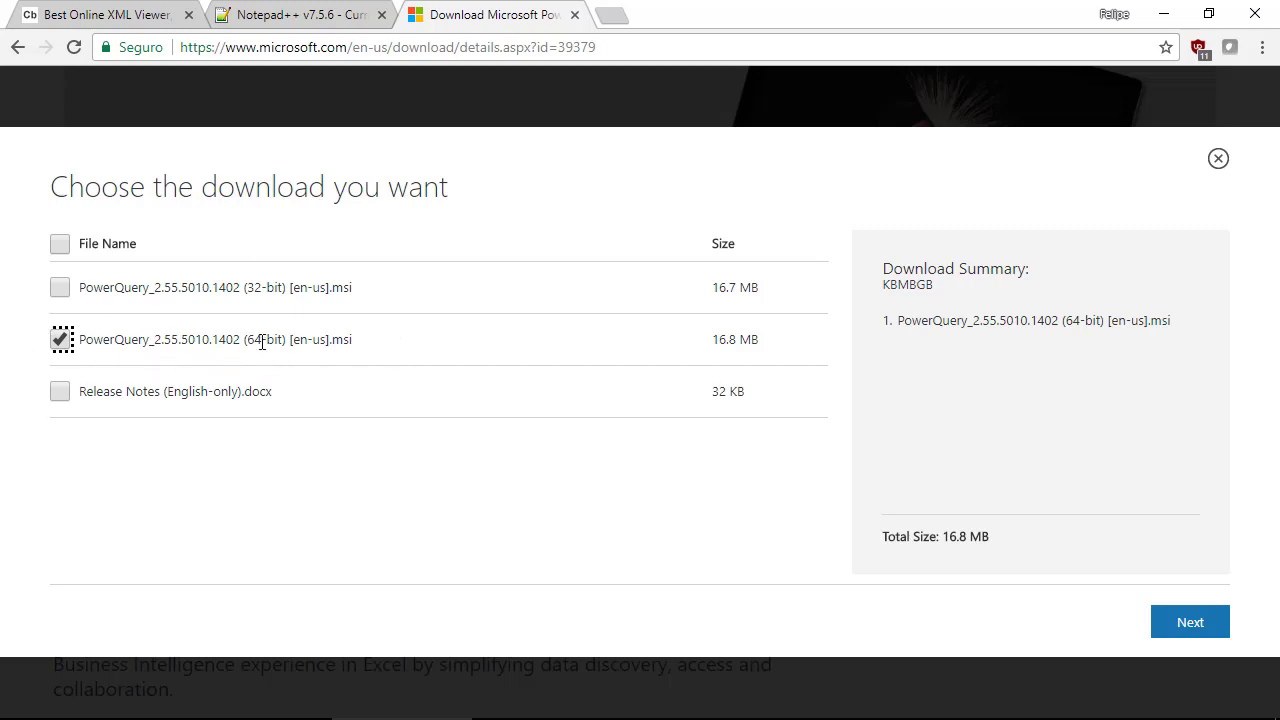
{"action": "left_click", "coordinate": [60, 341]}
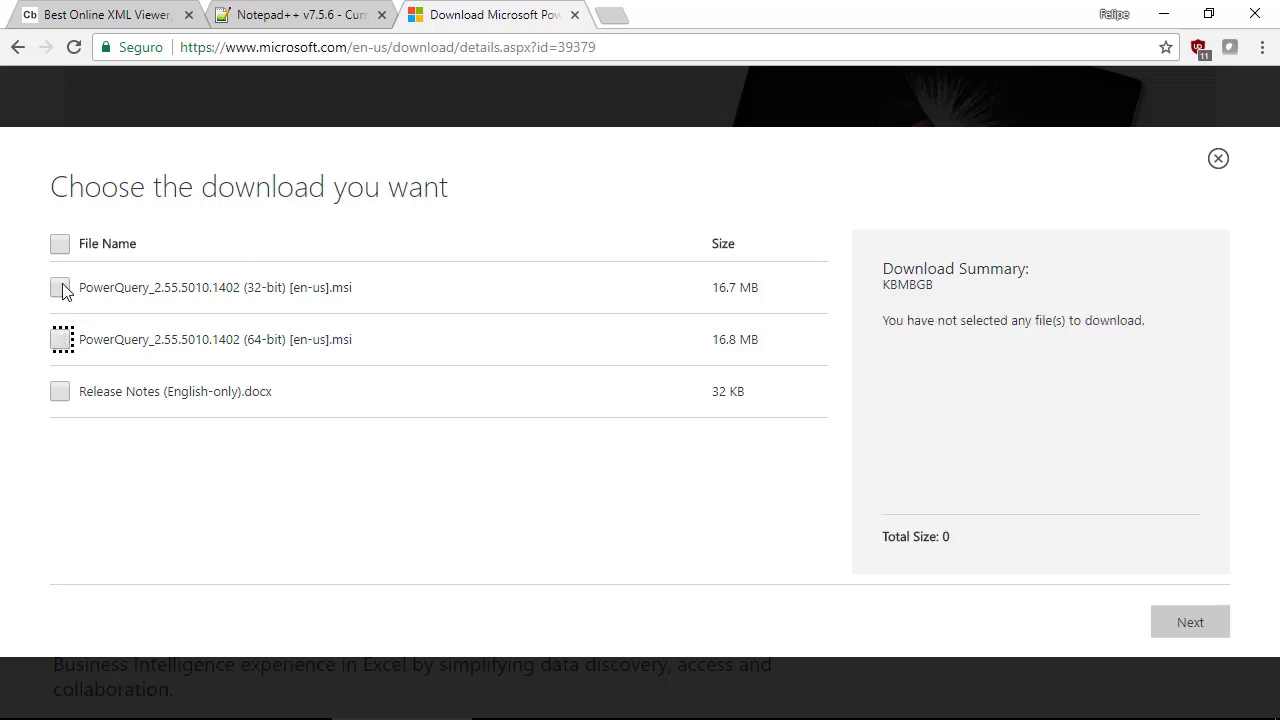
{"action": "left_click", "coordinate": [60, 288]}
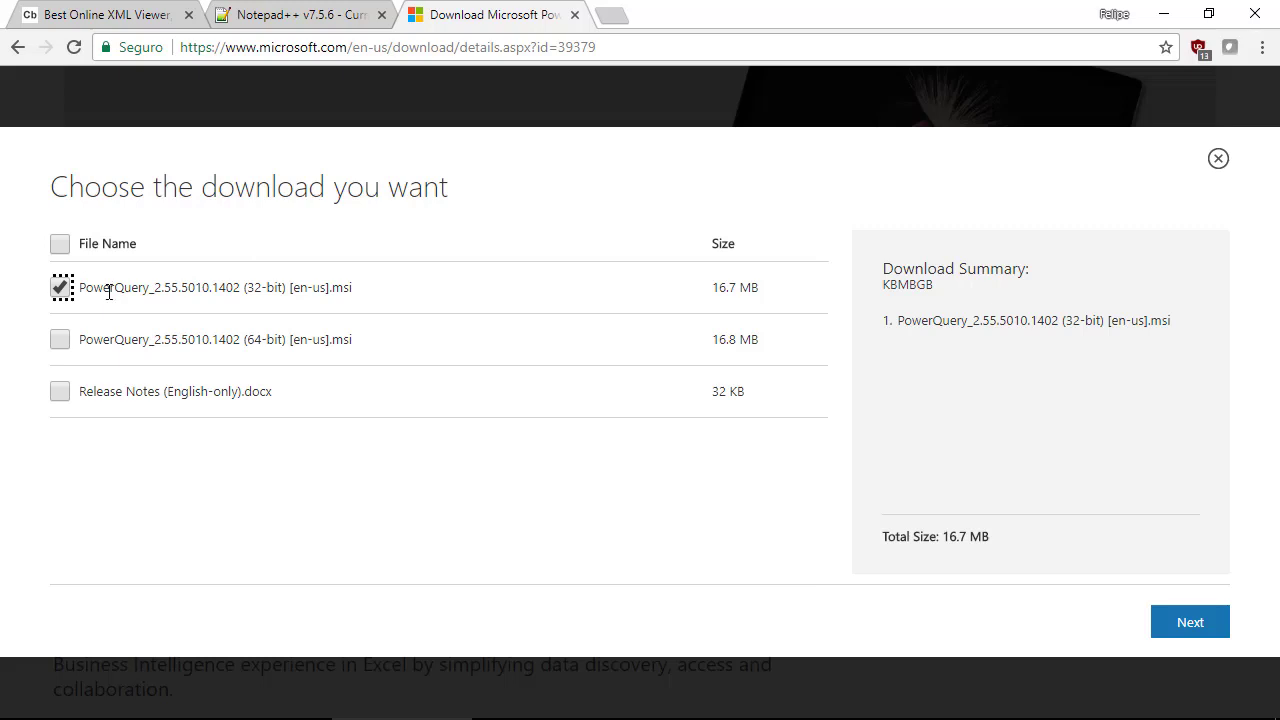
Switch to Excel and check in the About Excel details whether the installation is 32-bit or 64-bit, closing them when done.
{"action": "left_click", "coordinate": [493, 683]}
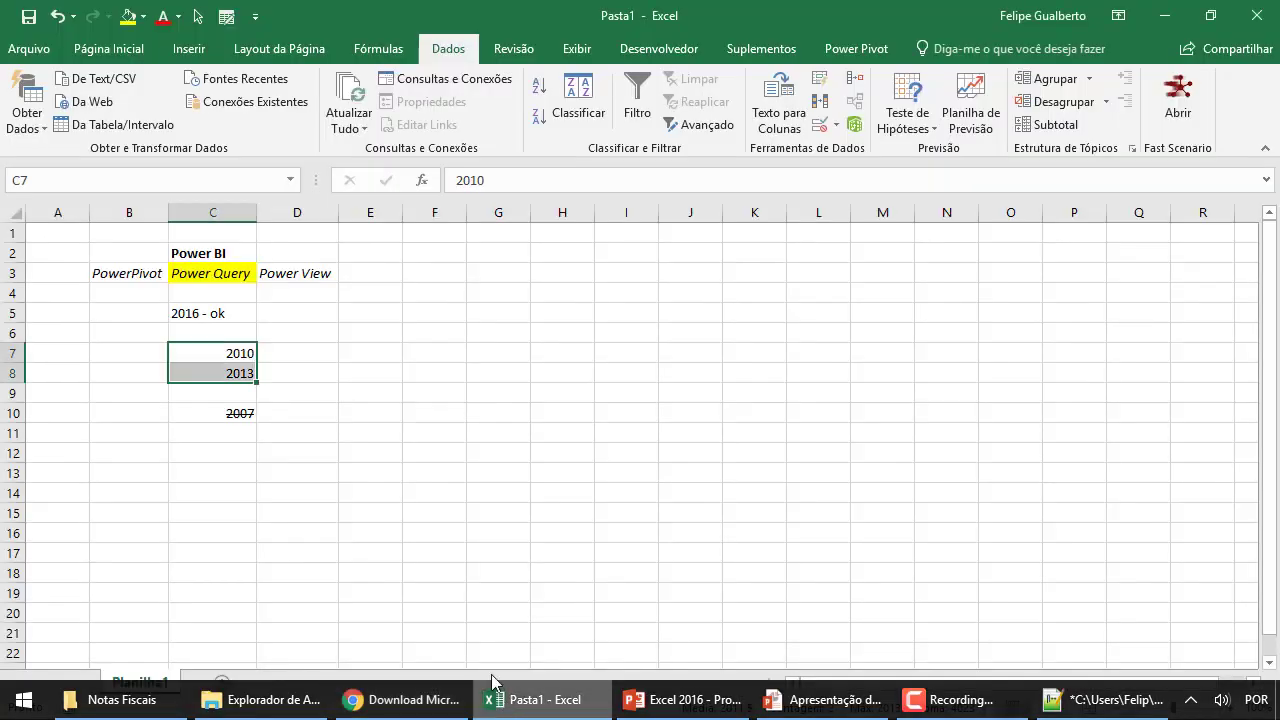
{"action": "left_click", "coordinate": [45, 56]}
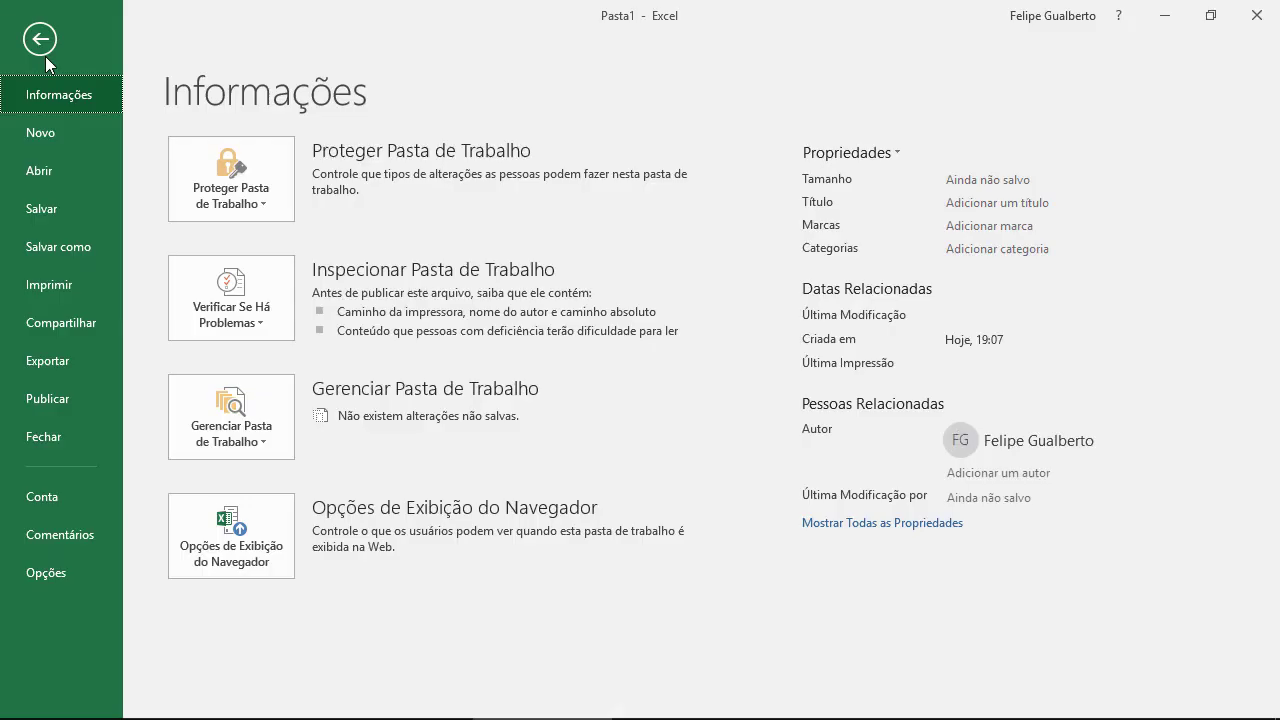
{"action": "left_click", "coordinate": [61, 499]}
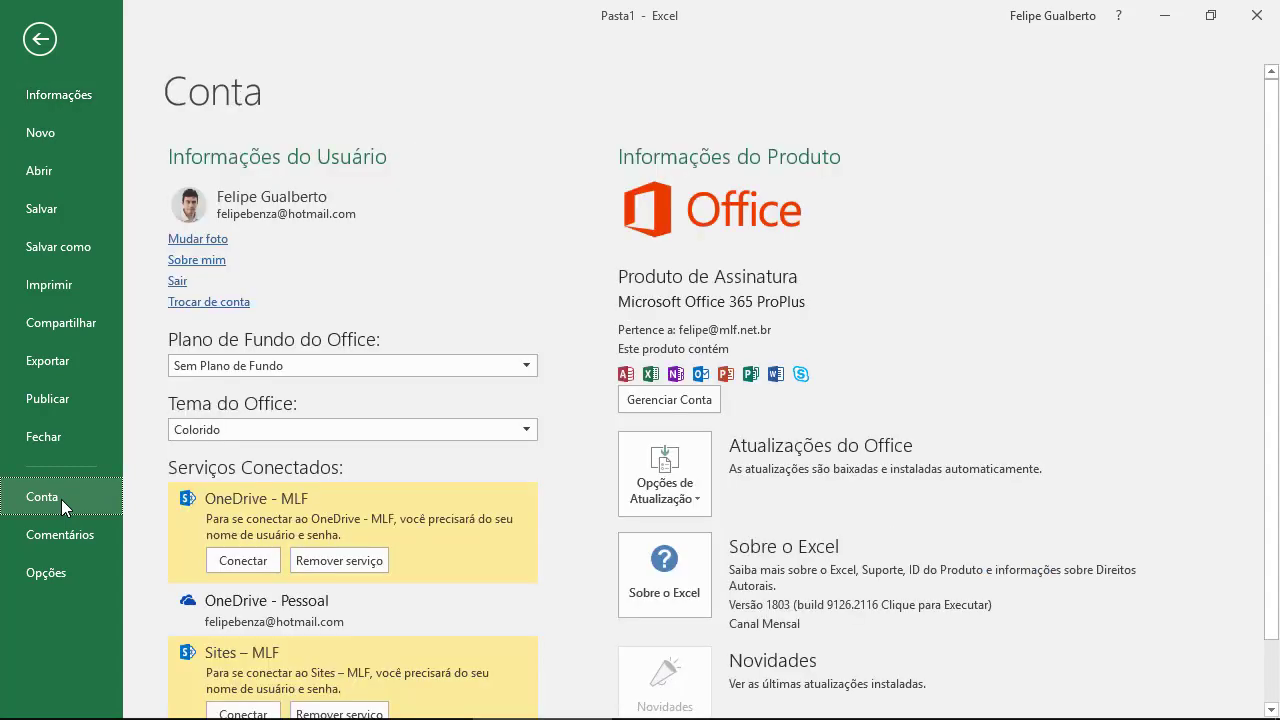
{"action": "left_click", "coordinate": [663, 574]}
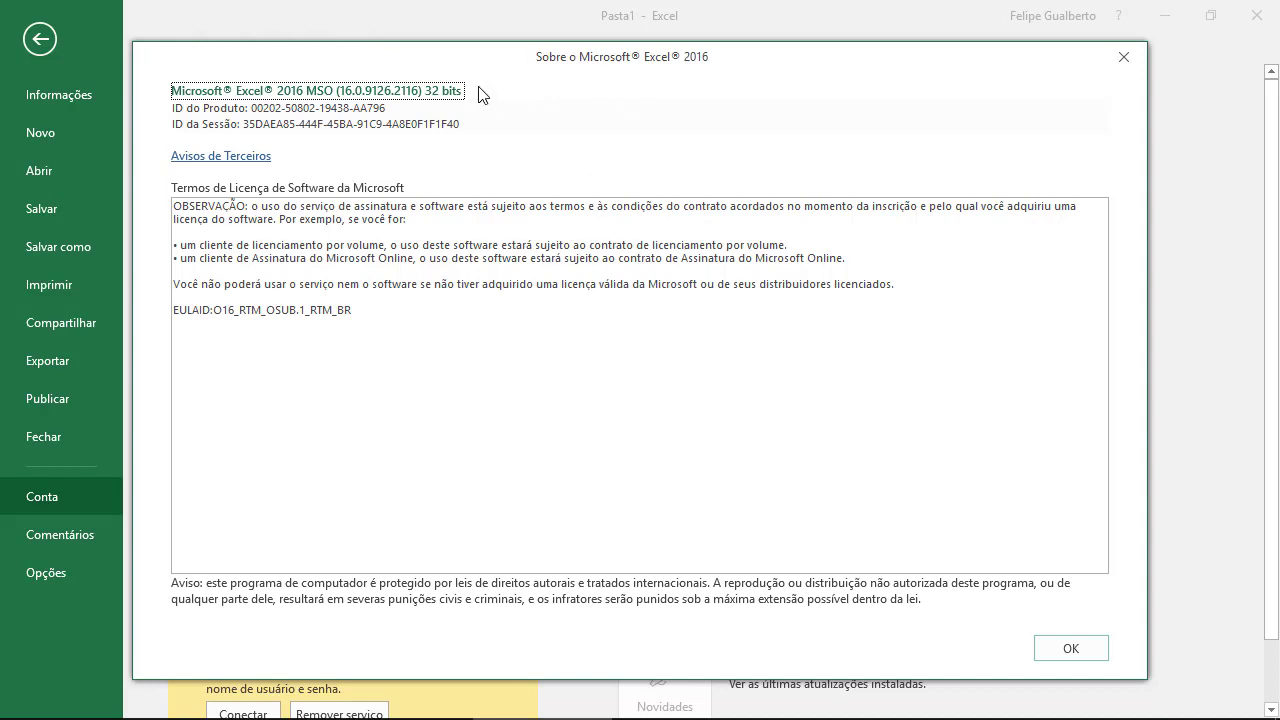
{"action": "left_click", "coordinate": [1067, 646]}
{"action": "left_click", "coordinate": [40, 39]}
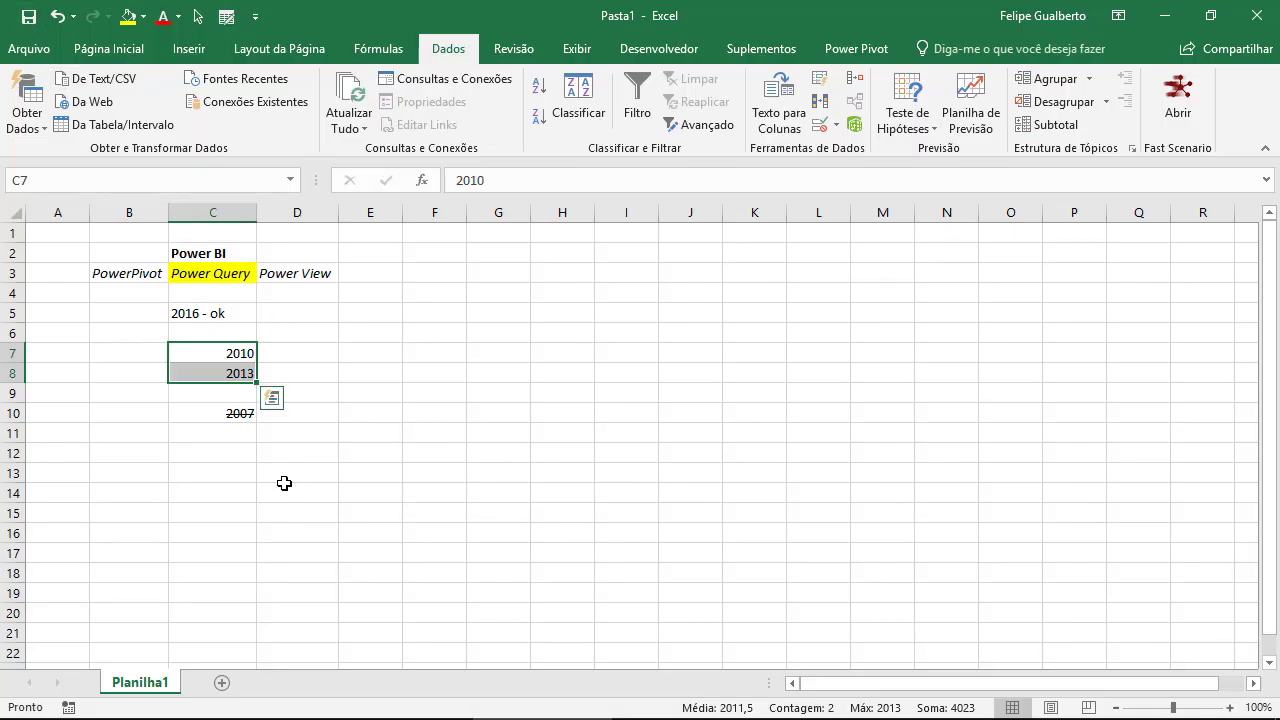
Review the Power Query installer choices in Chrome once more and return to the Excel workbook.
{"action": "left_click", "coordinate": [284, 431]}
{"action": "left_click", "coordinate": [228, 430]}
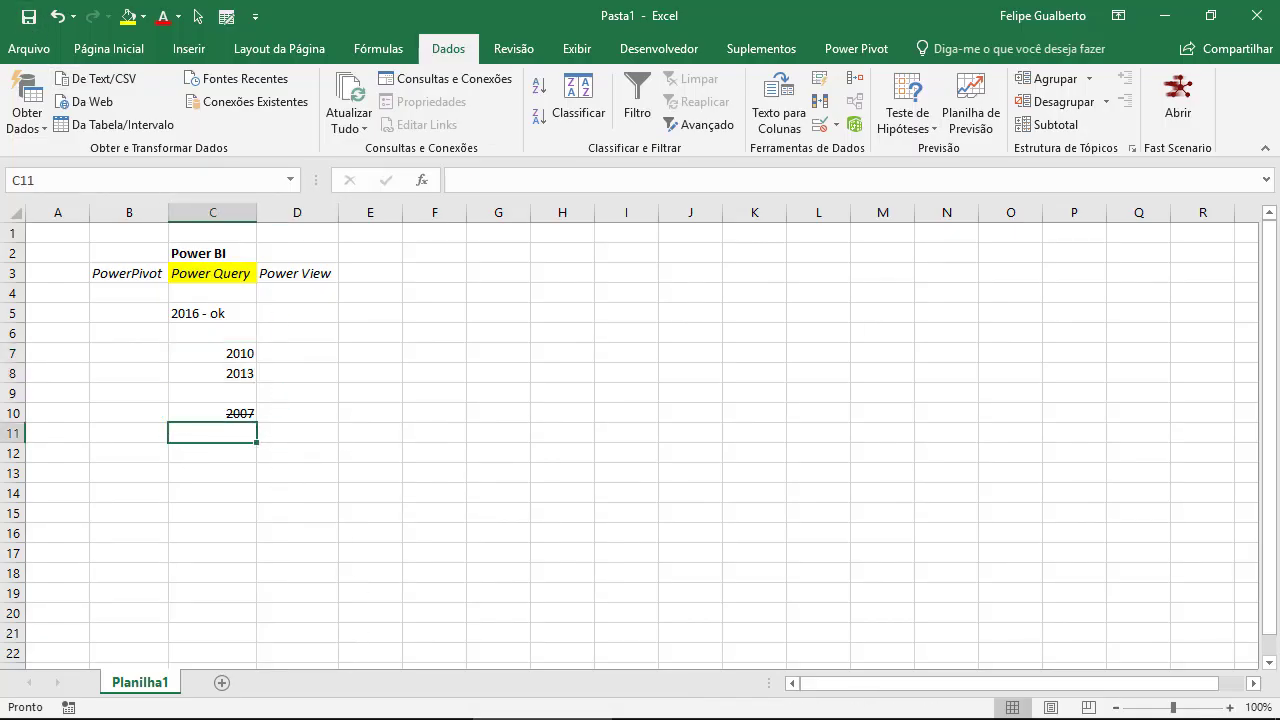
{"action": "left_click", "coordinate": [455, 700]}
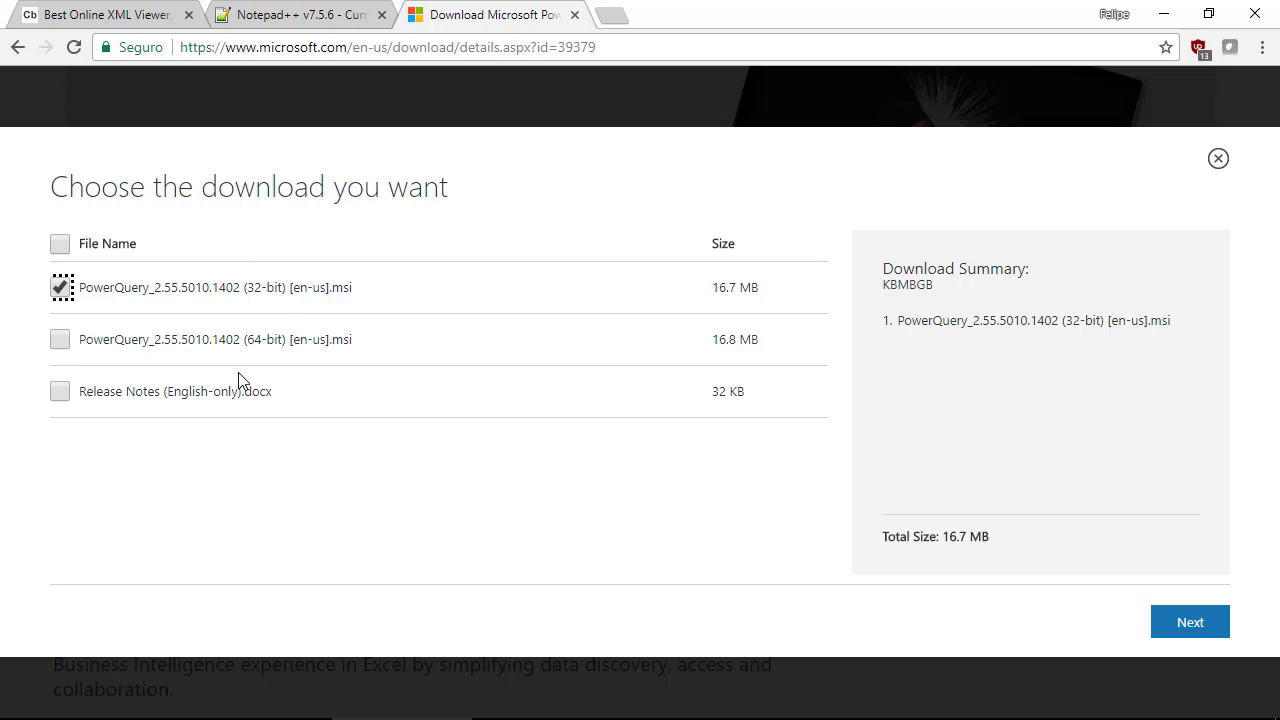
{"action": "left_click", "coordinate": [531, 705]}
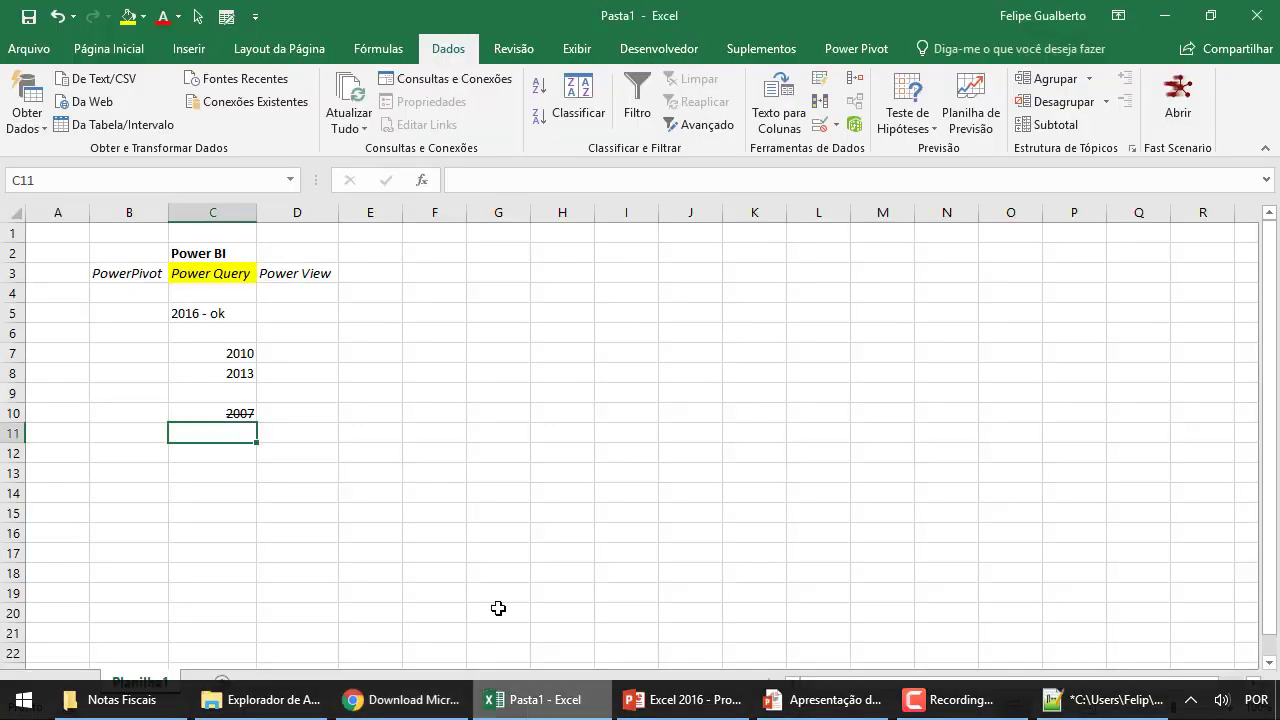
{"action": "left_click", "coordinate": [451, 334]}
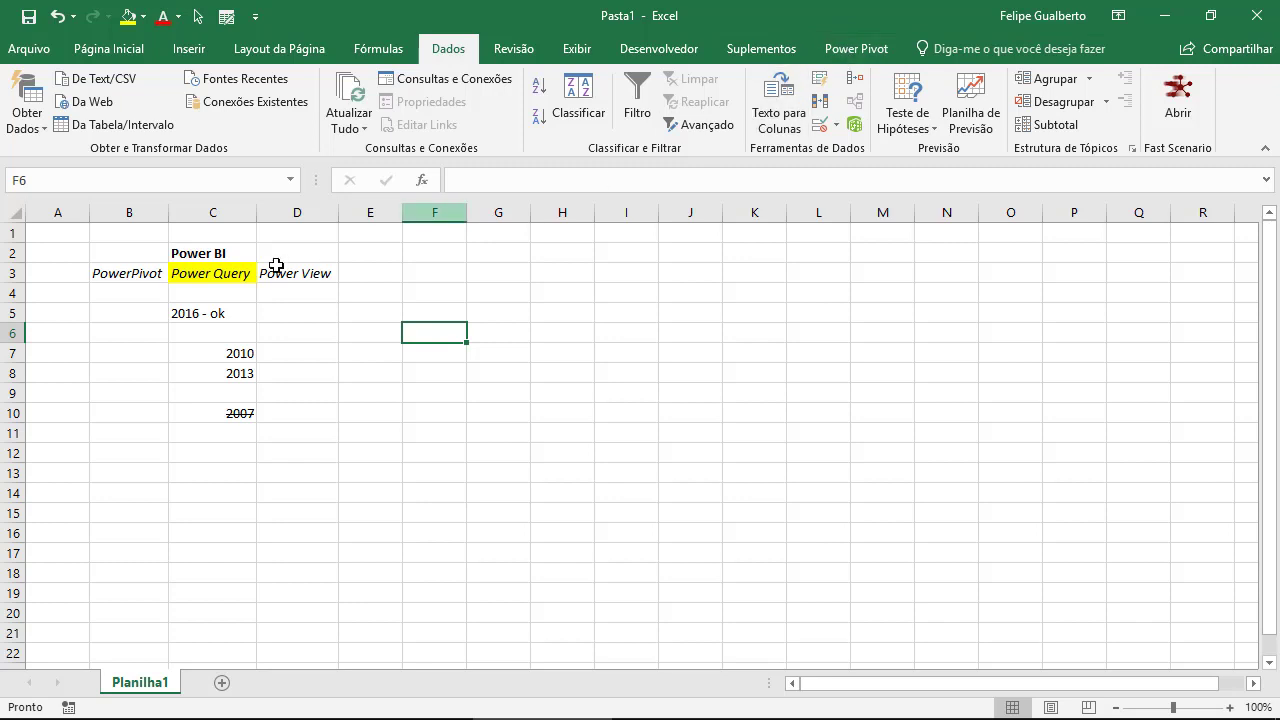
{"action": "left_click", "coordinate": [228, 274]}
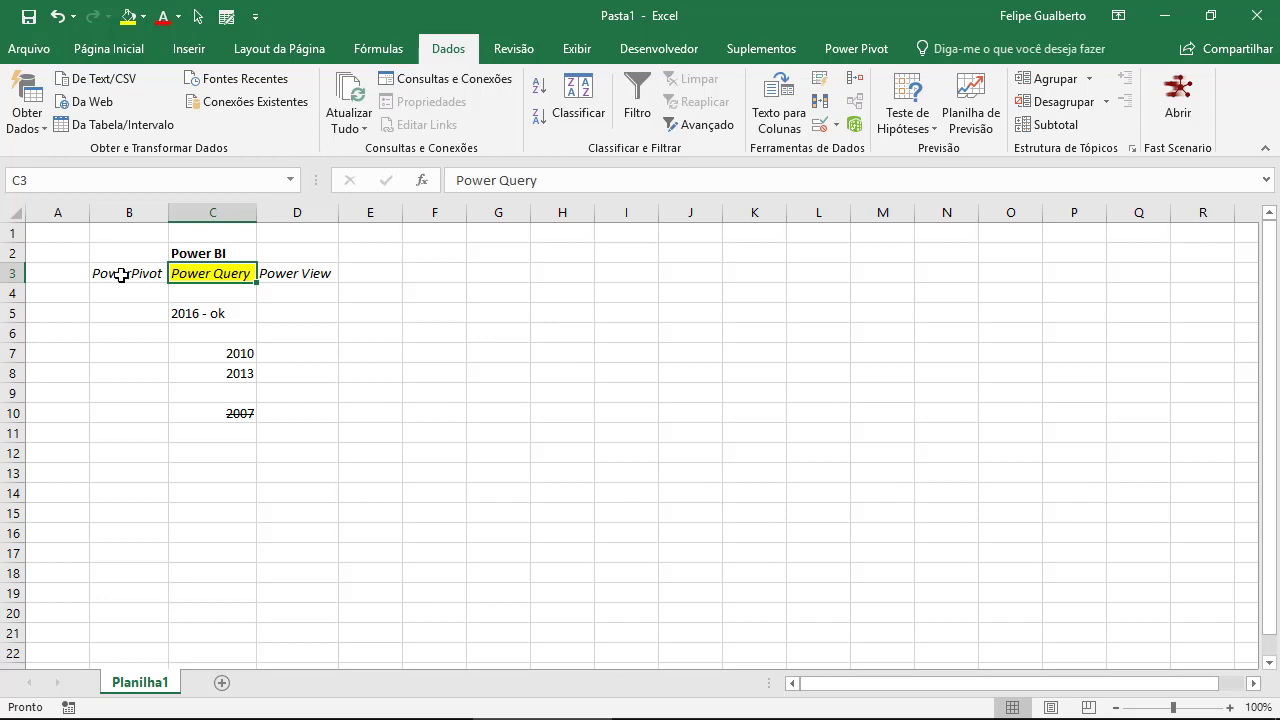
{"action": "left_click", "coordinate": [238, 367]}
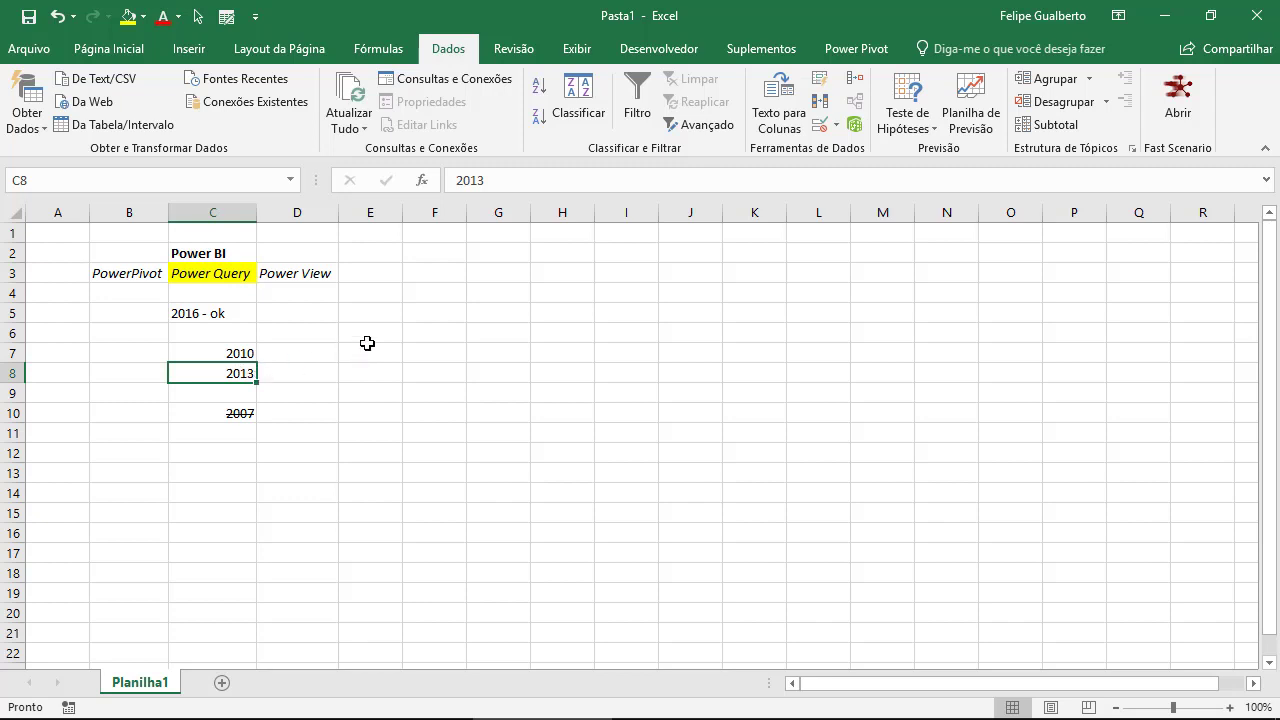
{"action": "left_click", "coordinate": [447, 235]}
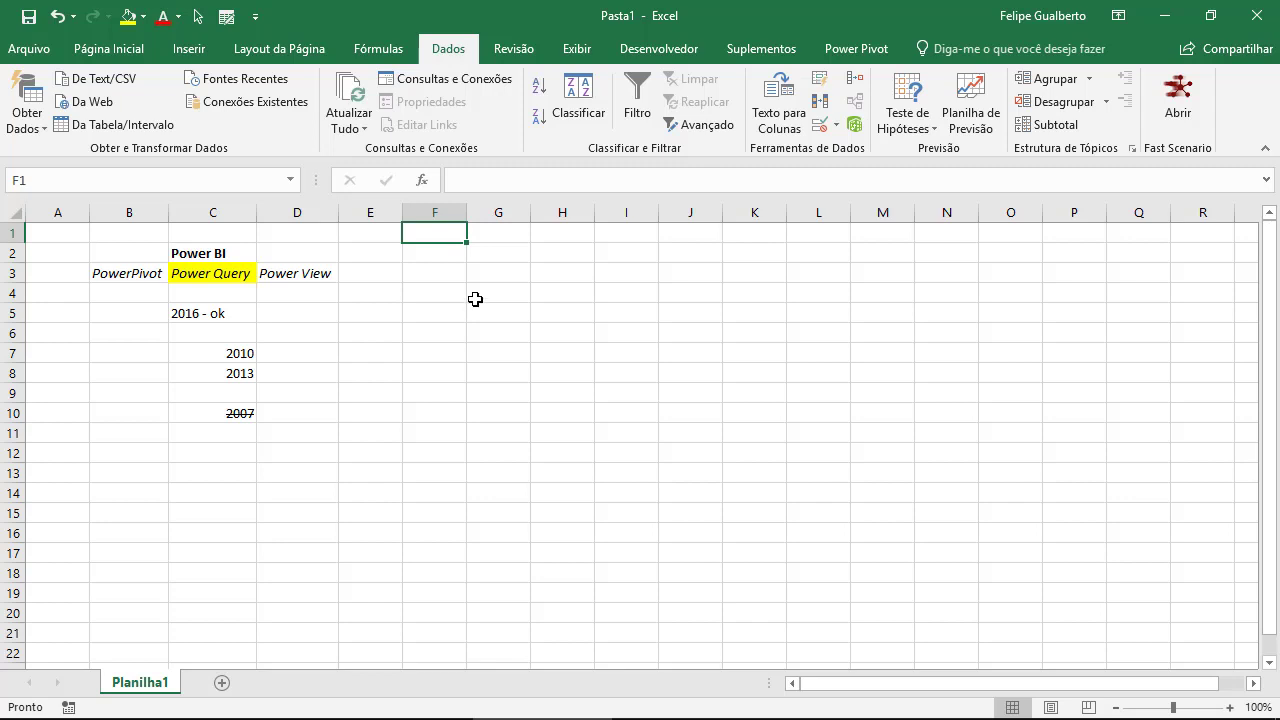
{"action": "left_click", "coordinate": [483, 238]}
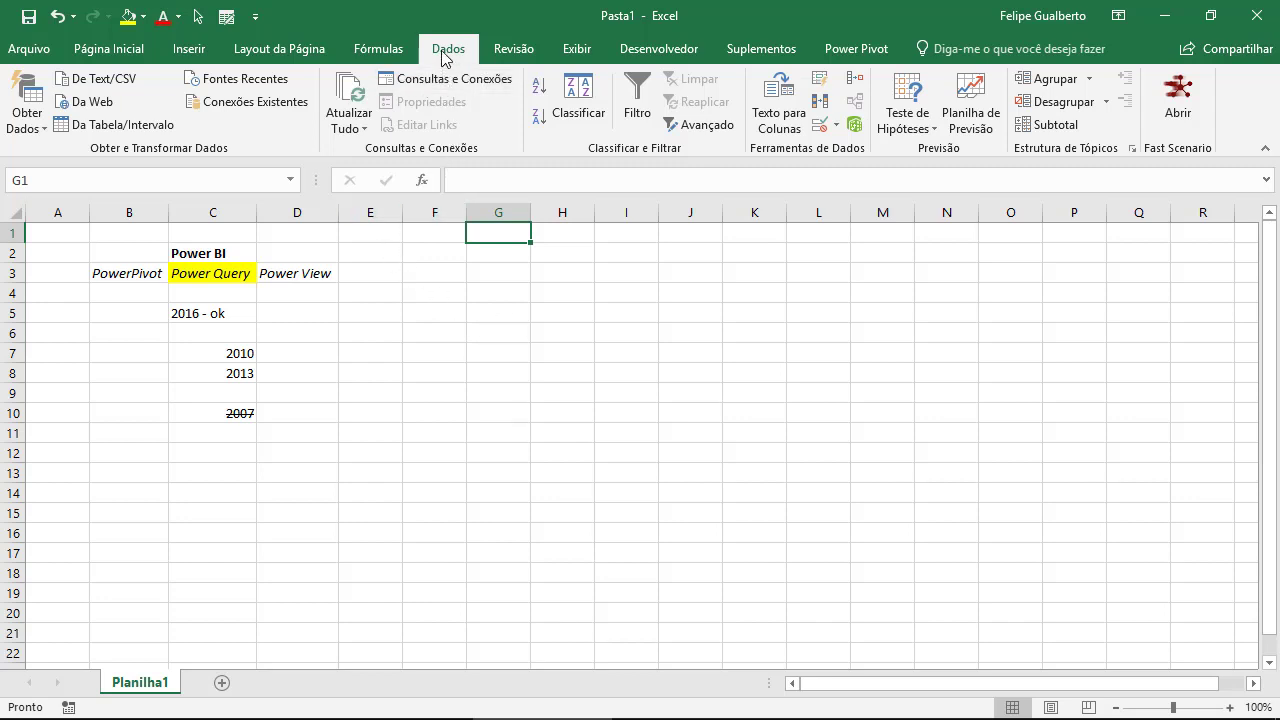
Look over the source categories for getting data and start a new import from an XML file.
{"action": "left_click", "coordinate": [30, 110]}
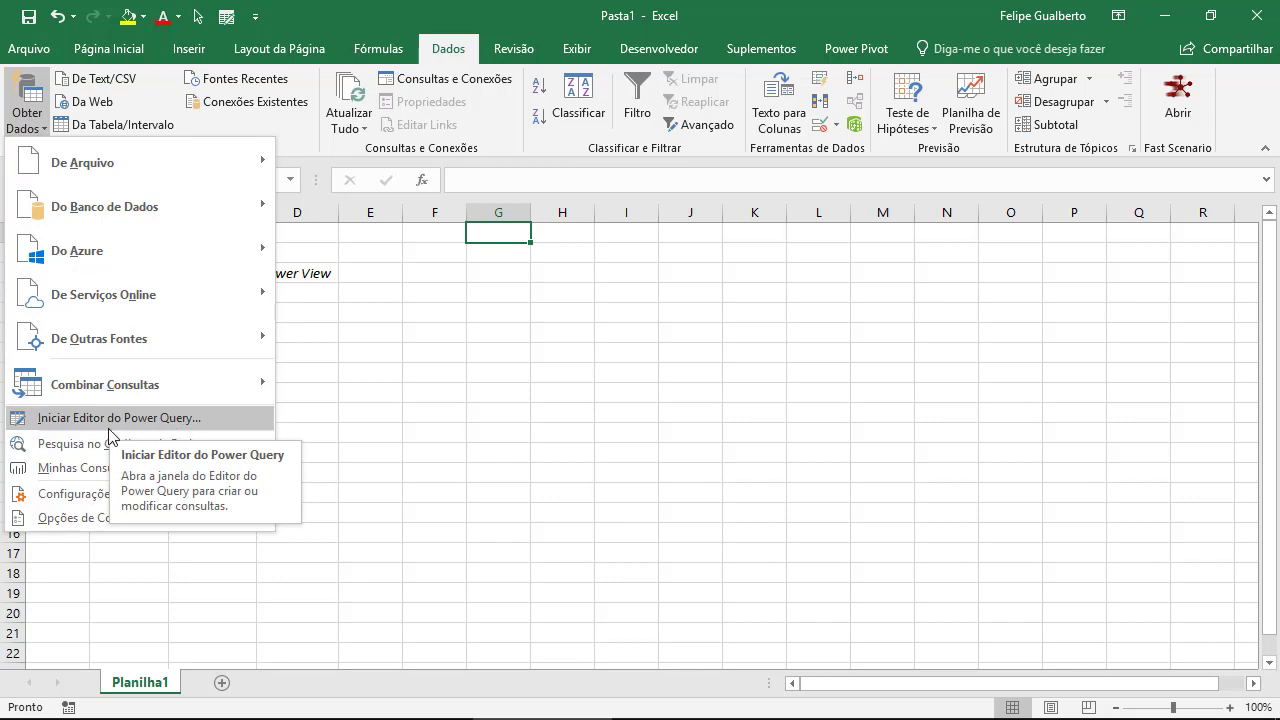
{"action": "mouse_move", "coordinate": [57, 168]}
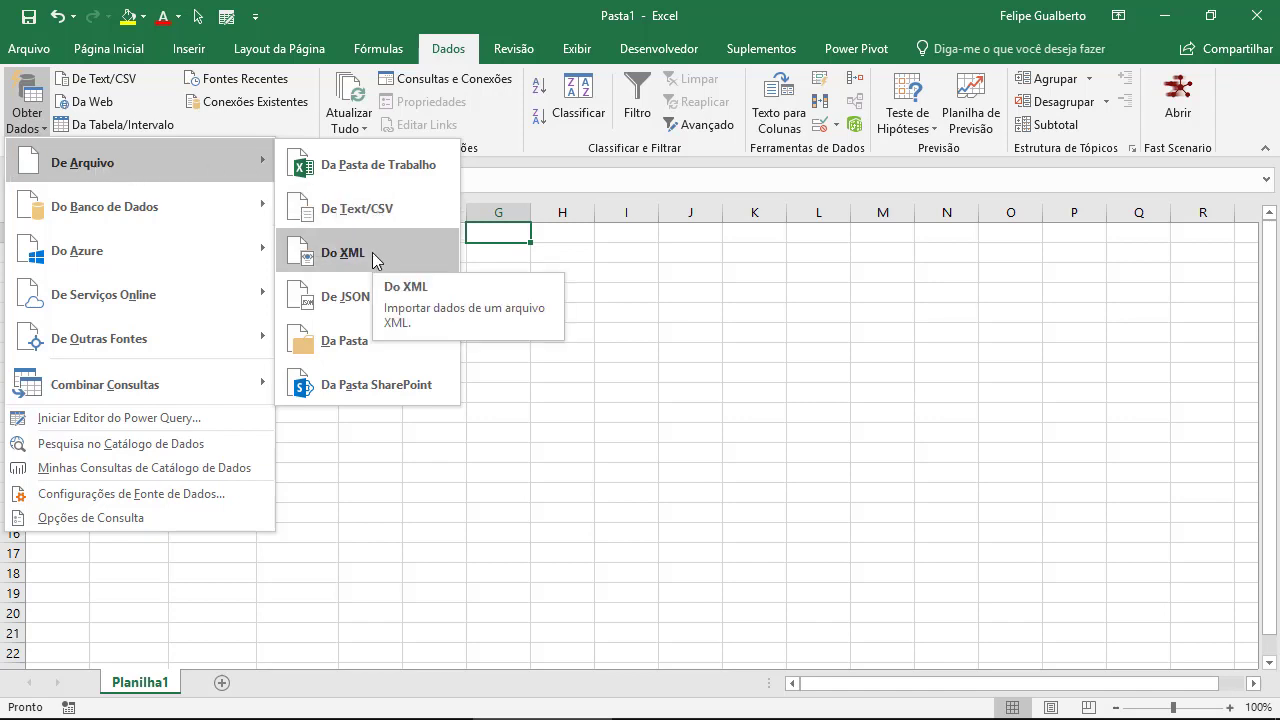
{"action": "mouse_move", "coordinate": [157, 220]}
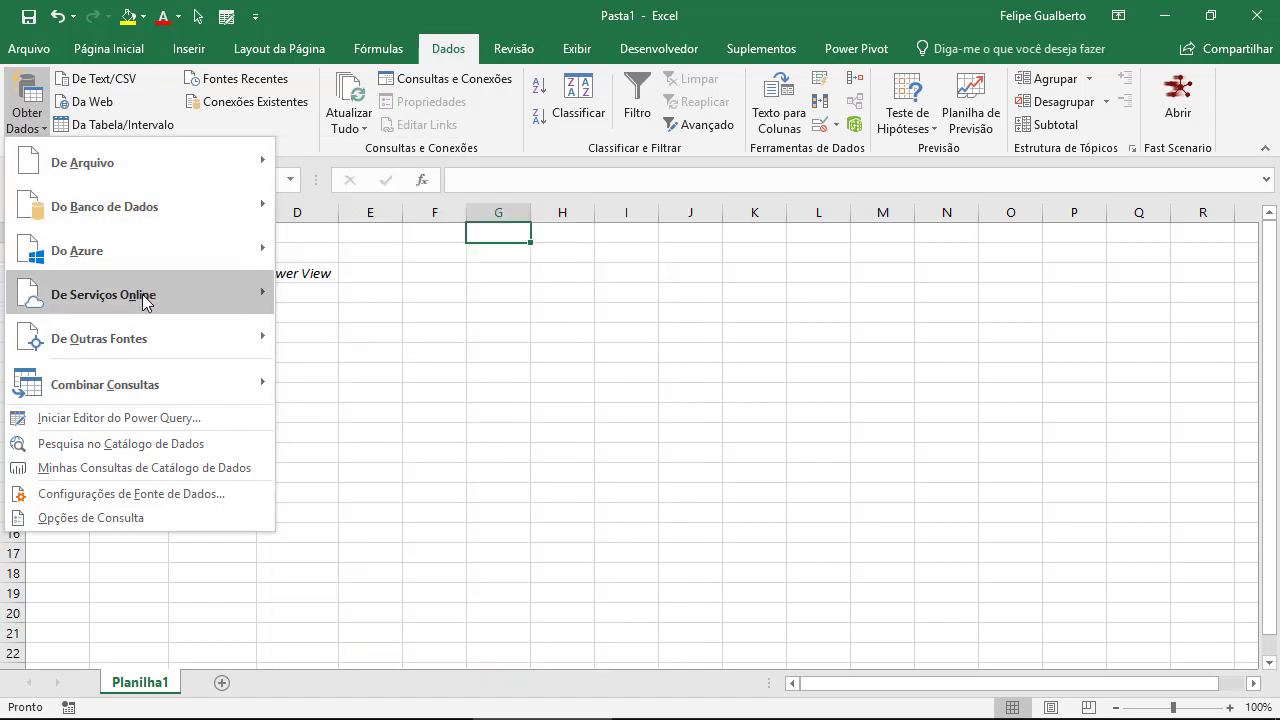
{"action": "mouse_move", "coordinate": [142, 295]}
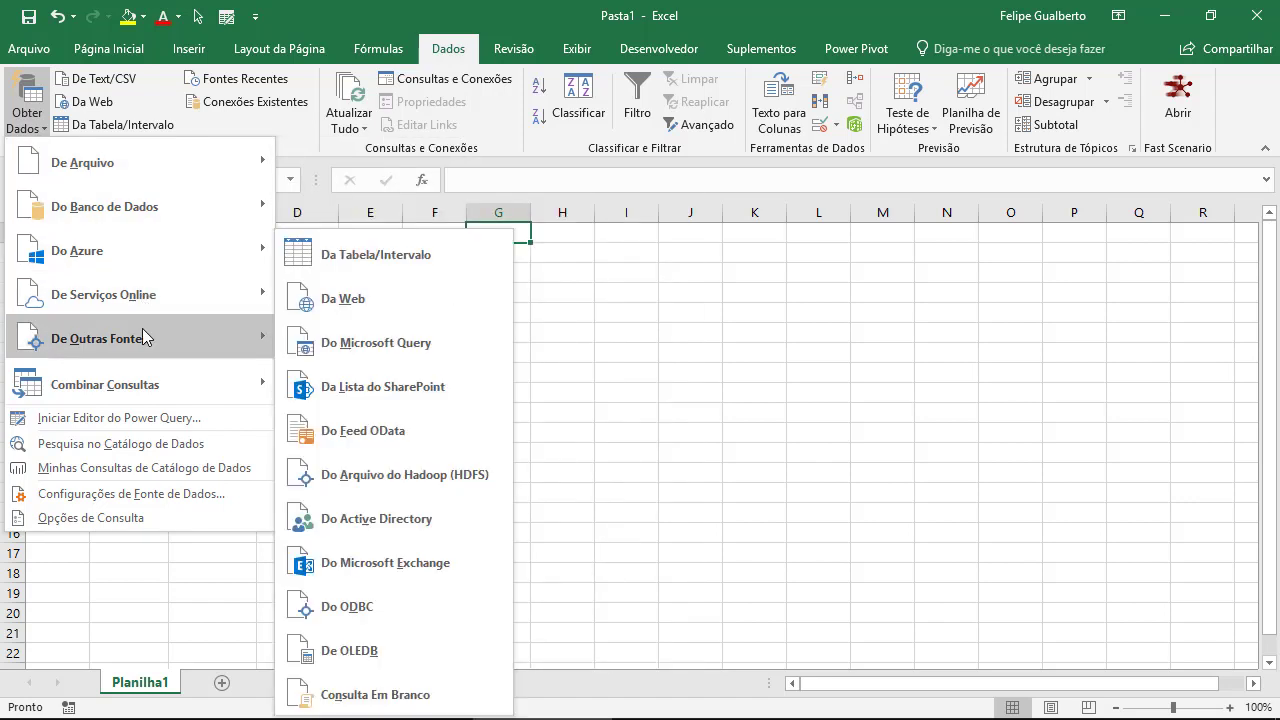
{"action": "mouse_move", "coordinate": [155, 168]}
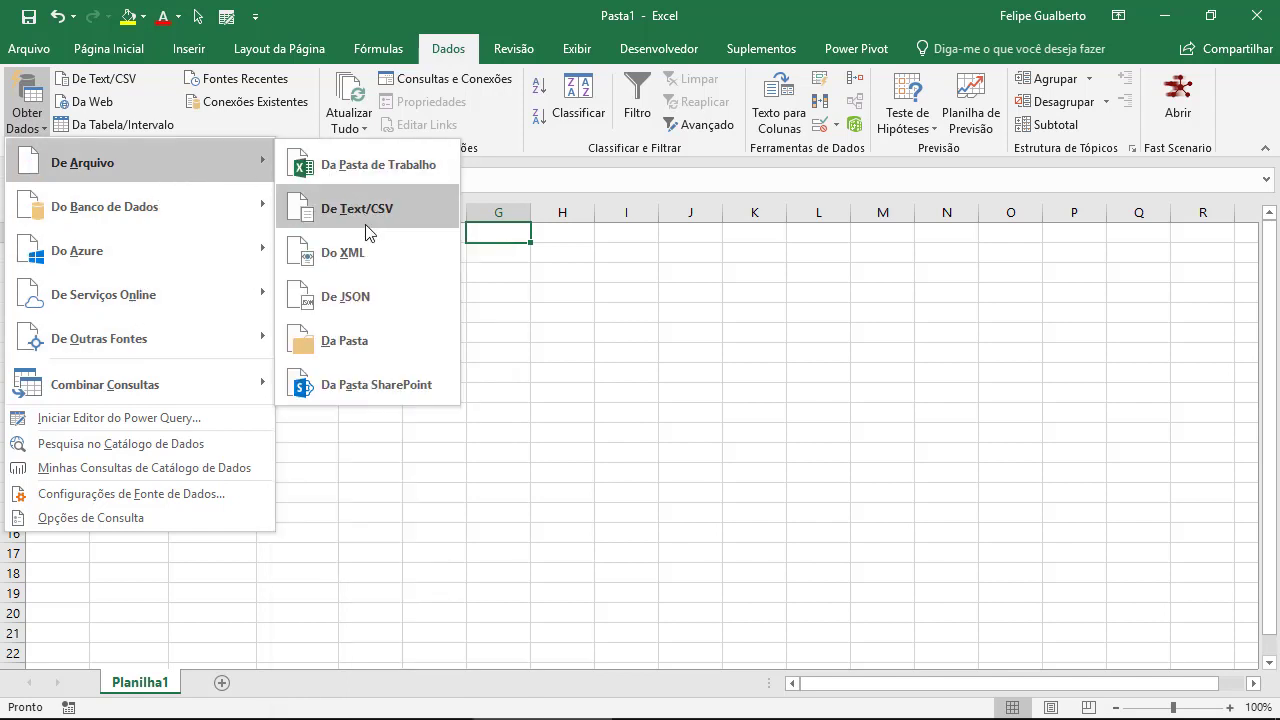
{"action": "left_click", "coordinate": [348, 262]}
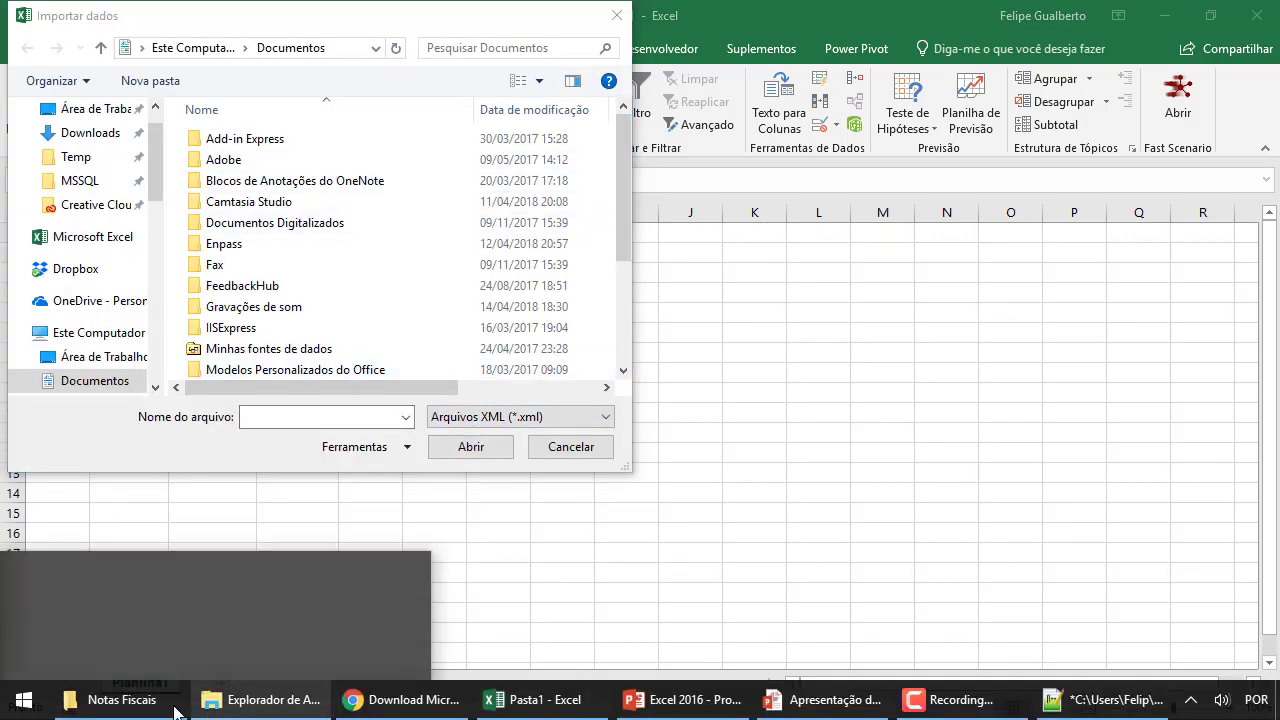
Copy the path of the Notas Fiscais folder from File Explorer and open that folder in Excel's data import dialog.
{"action": "left_click", "coordinate": [158, 706]}
{"action": "left_click", "coordinate": [491, 158]}
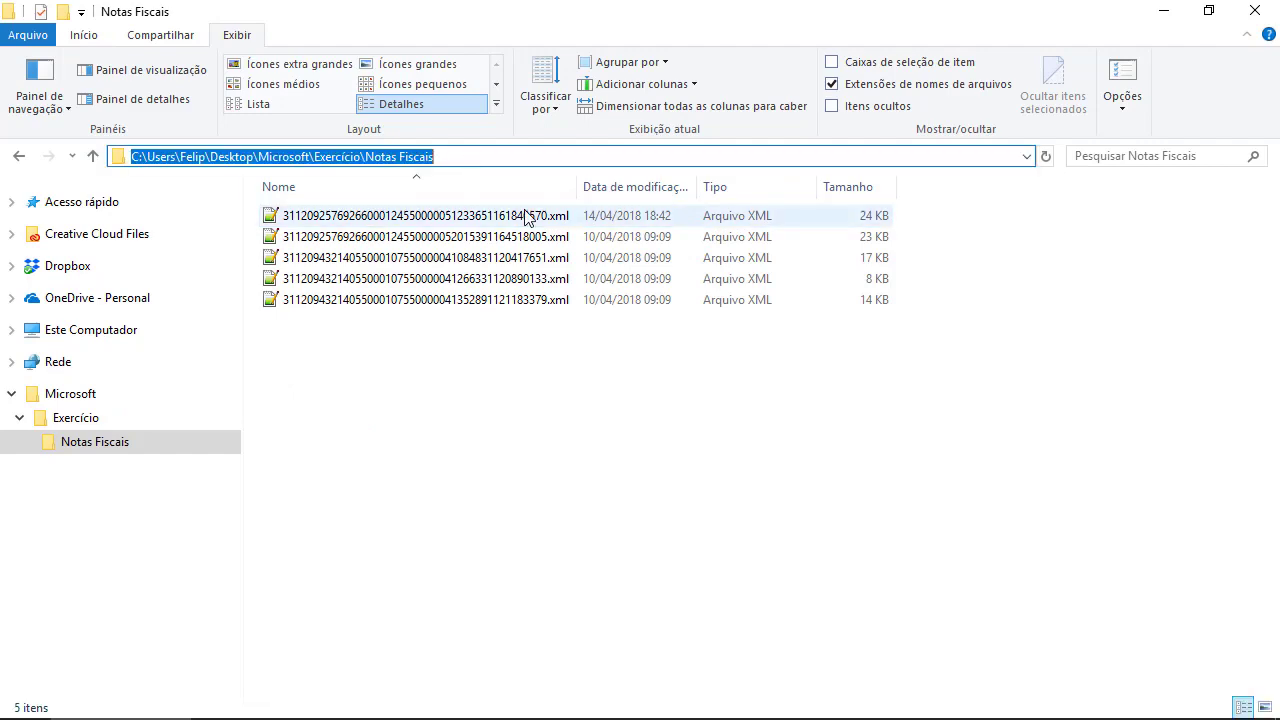
{"action": "key", "text": "alt+Tab"}
{"action": "left_click", "coordinate": [236, 418]}
{"action": "key", "text": "ctrl+v"}
{"action": "key", "text": "Return"}
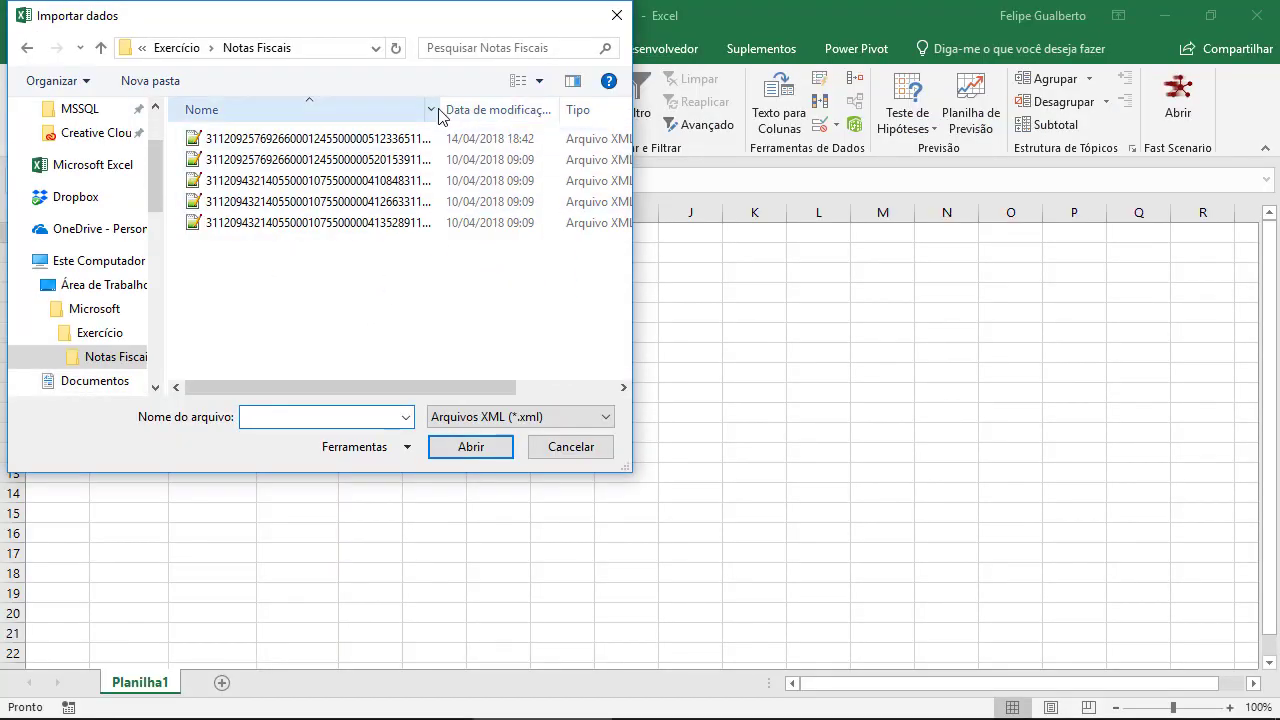
Widen the file name column, import the first invoice XML in the folder, and open it for editing in the Power Query Editor.
{"action": "double_click", "coordinate": [442, 107]}
{"action": "left_click", "coordinate": [400, 140]}
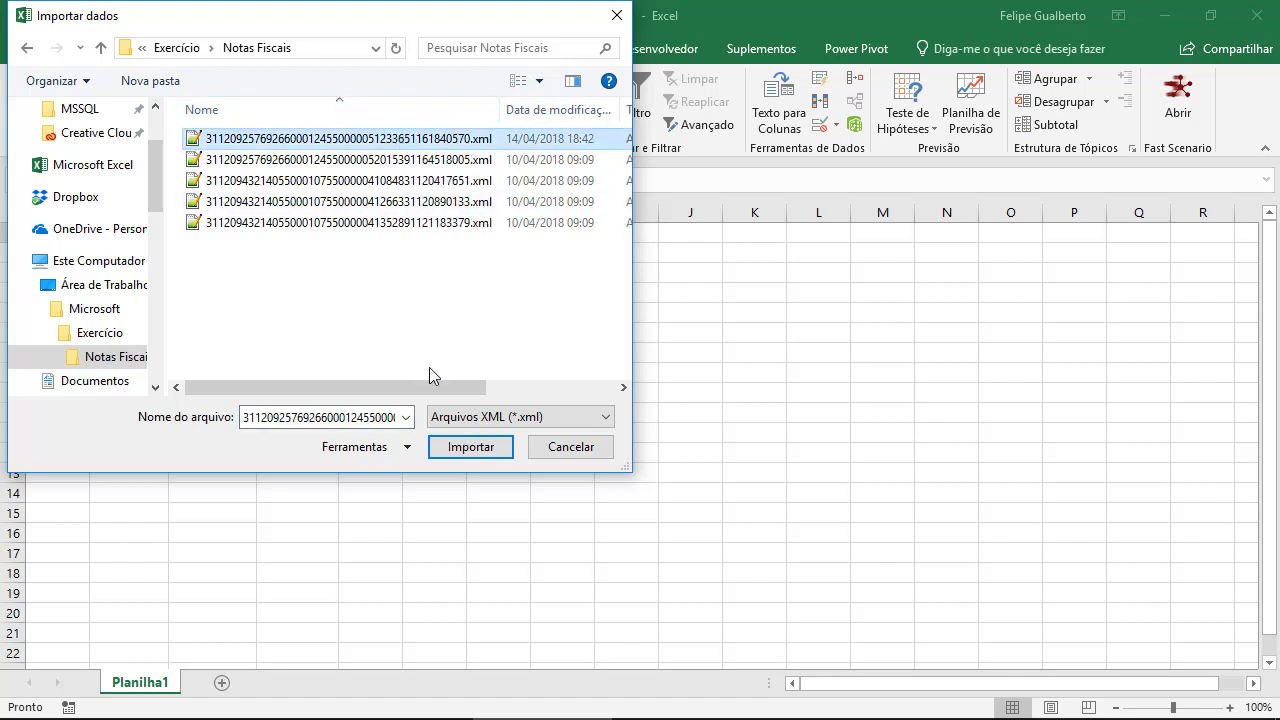
{"action": "left_click", "coordinate": [465, 447]}
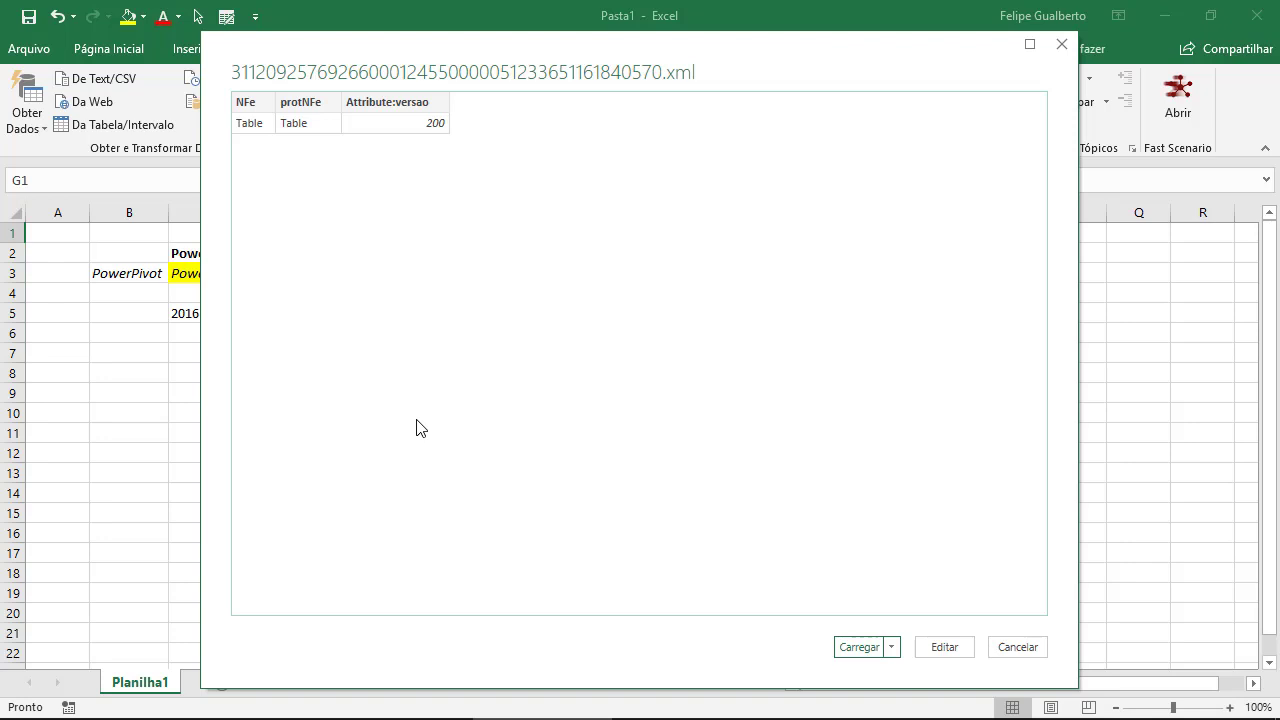
{"action": "left_click", "coordinate": [945, 648]}
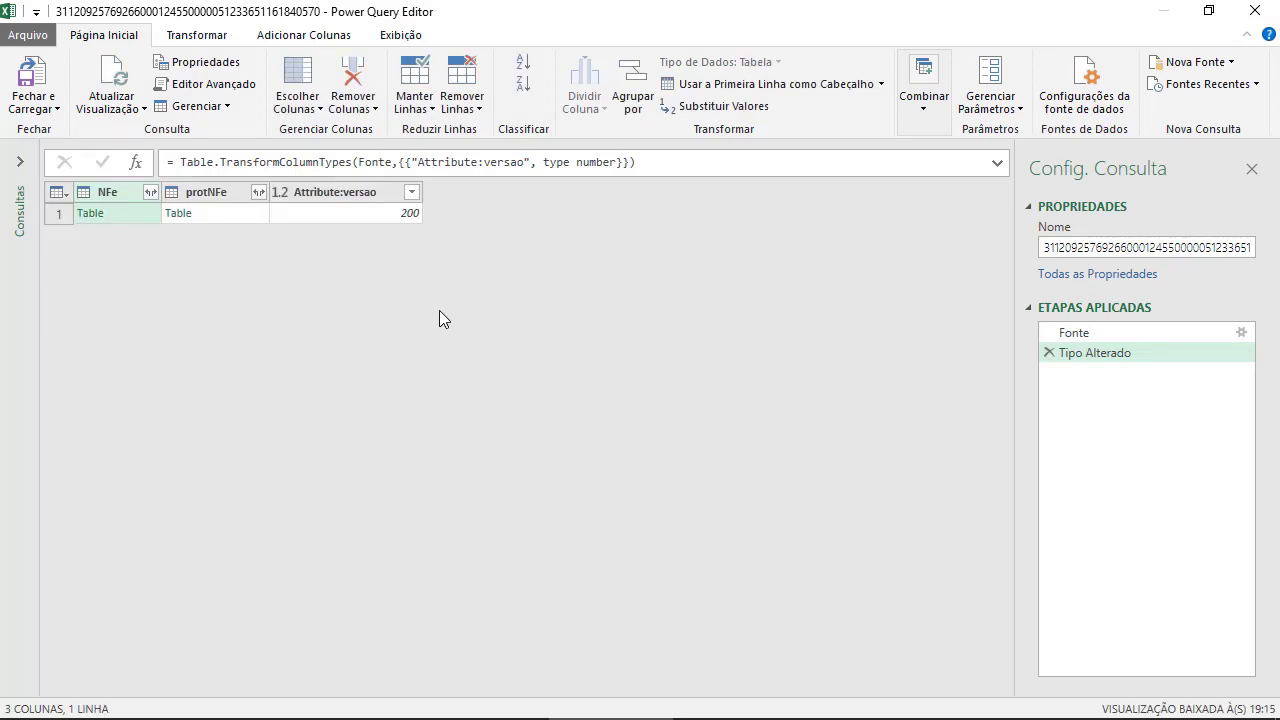
Restore the Power Query Editor to a smaller window, move it aside to show the worksheet behind, and maximize it again.
{"action": "double_click", "coordinate": [690, 8]}
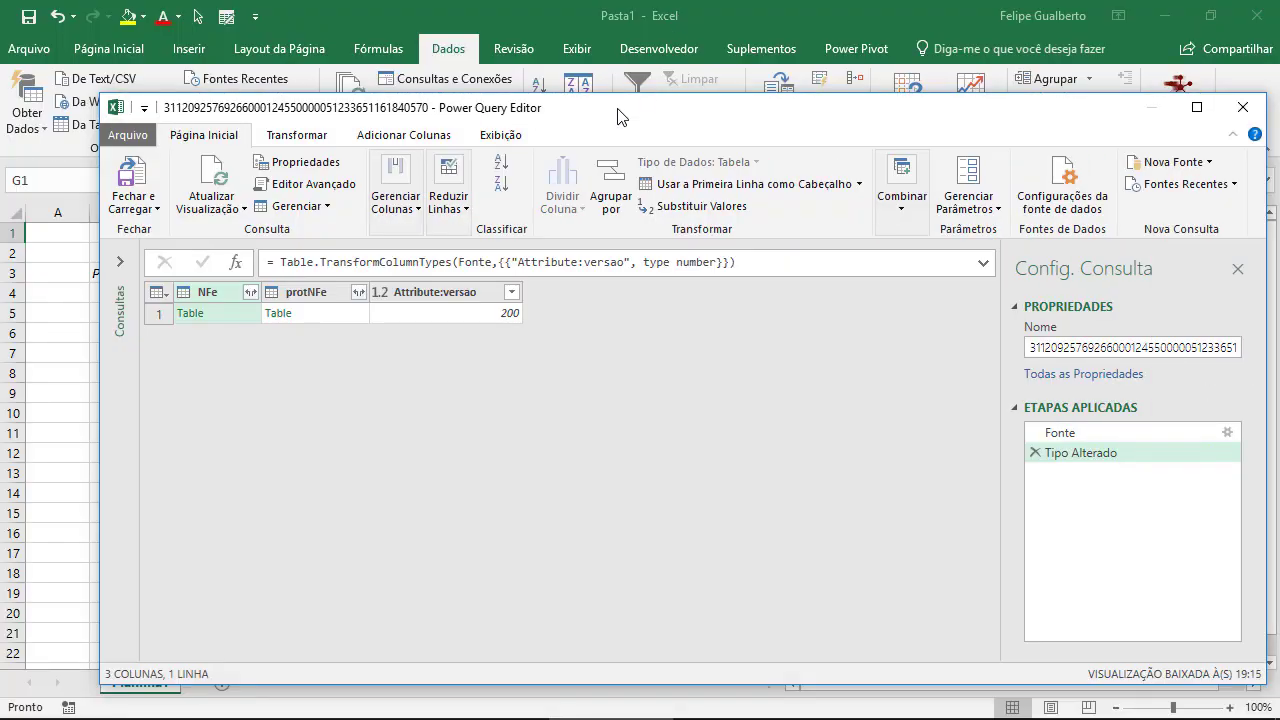
{"action": "left_click_drag", "start_coordinate": [617, 117], "coordinate": [857, 212]}
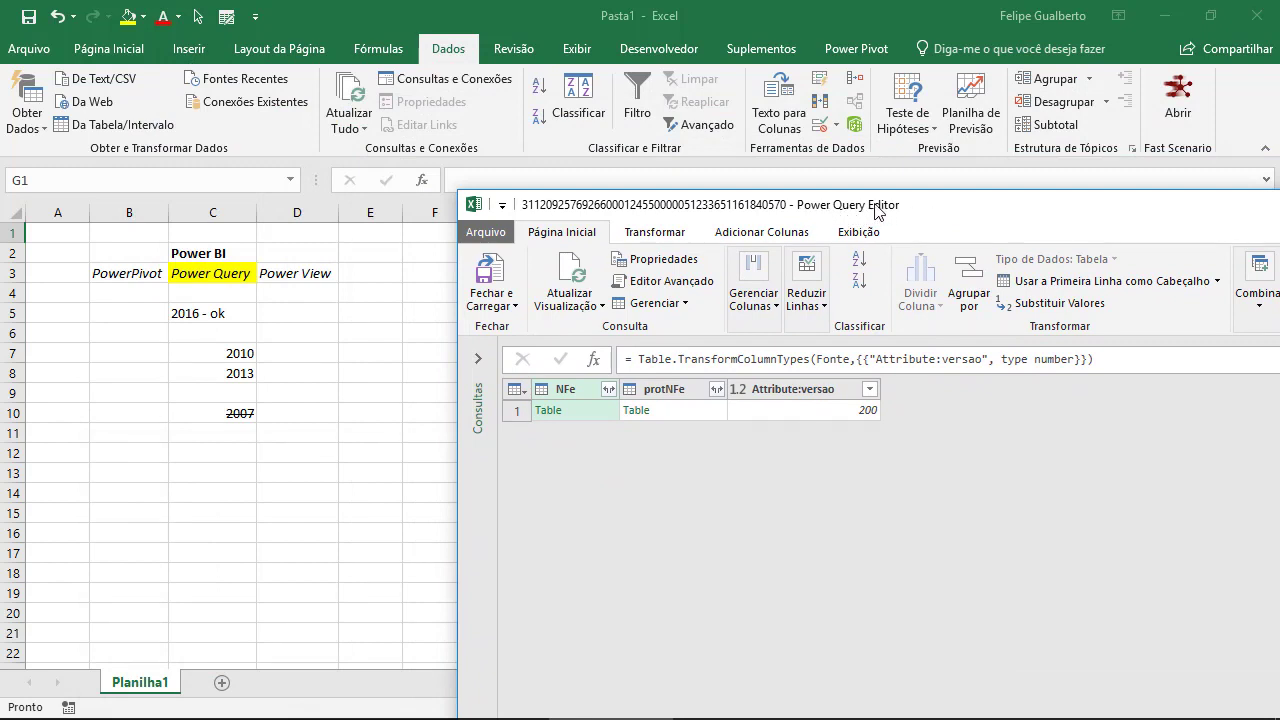
{"action": "left_click_drag", "start_coordinate": [900, 207], "coordinate": [970, 145]}
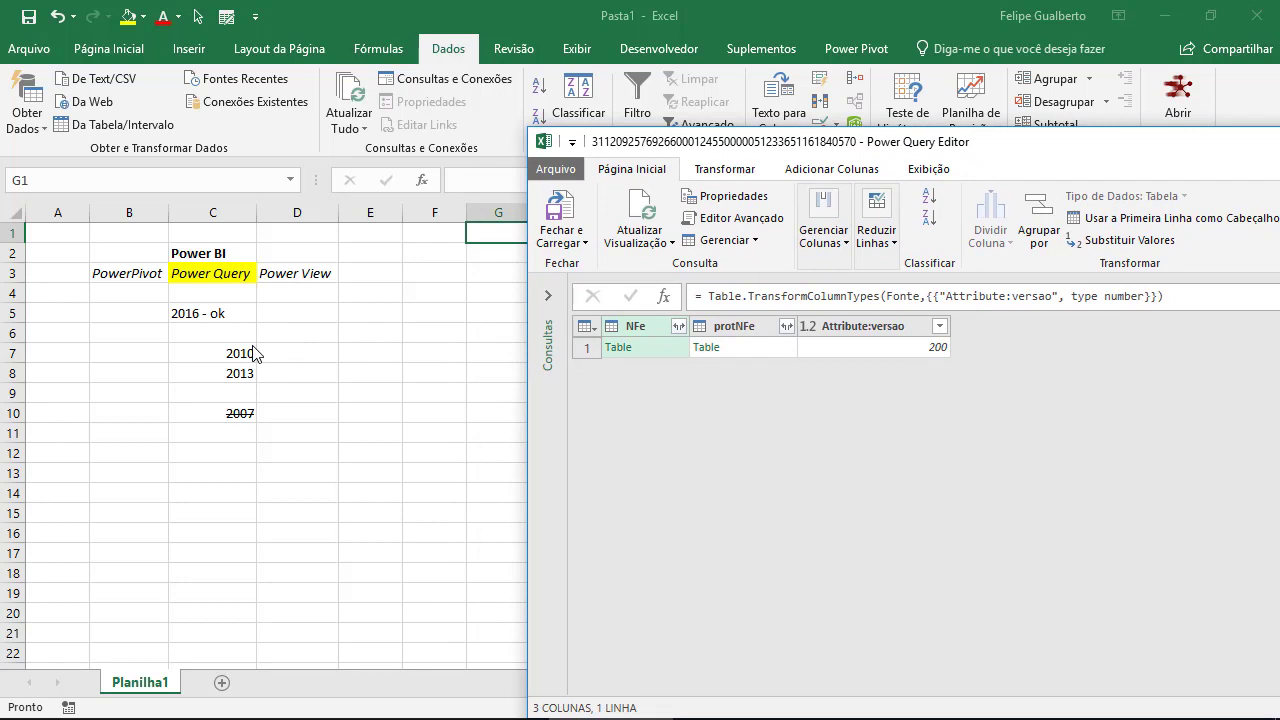
{"action": "left_click_drag", "start_coordinate": [797, 141], "coordinate": [346, 118]}
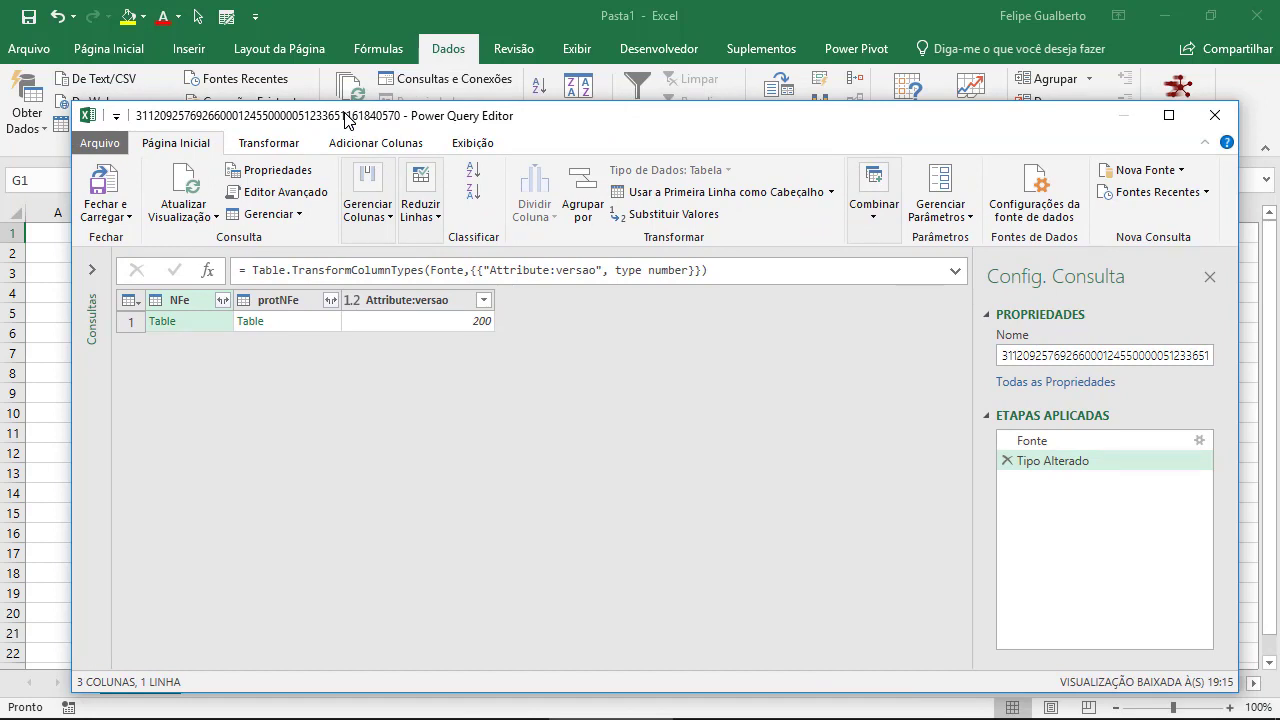
{"action": "double_click", "coordinate": [346, 118]}
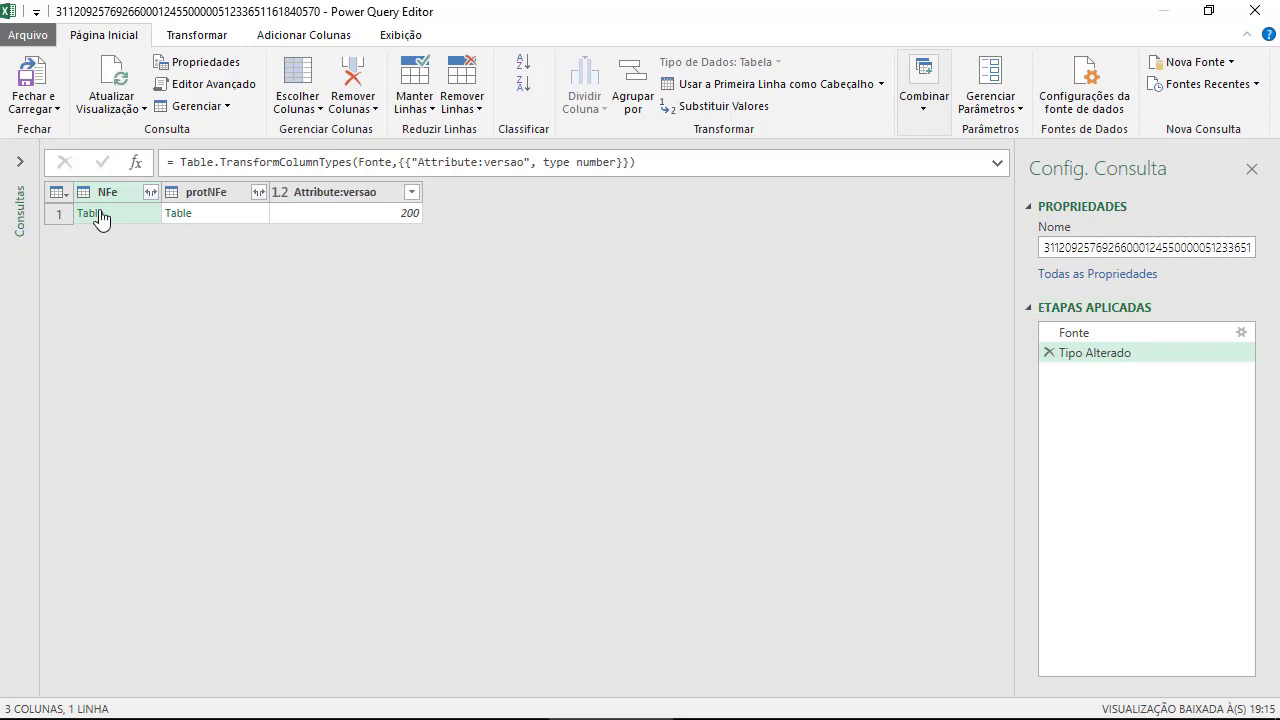
Expand the list of queries, select the imported invoice query, and adjust the list's width.
{"action": "left_click", "coordinate": [18, 163]}
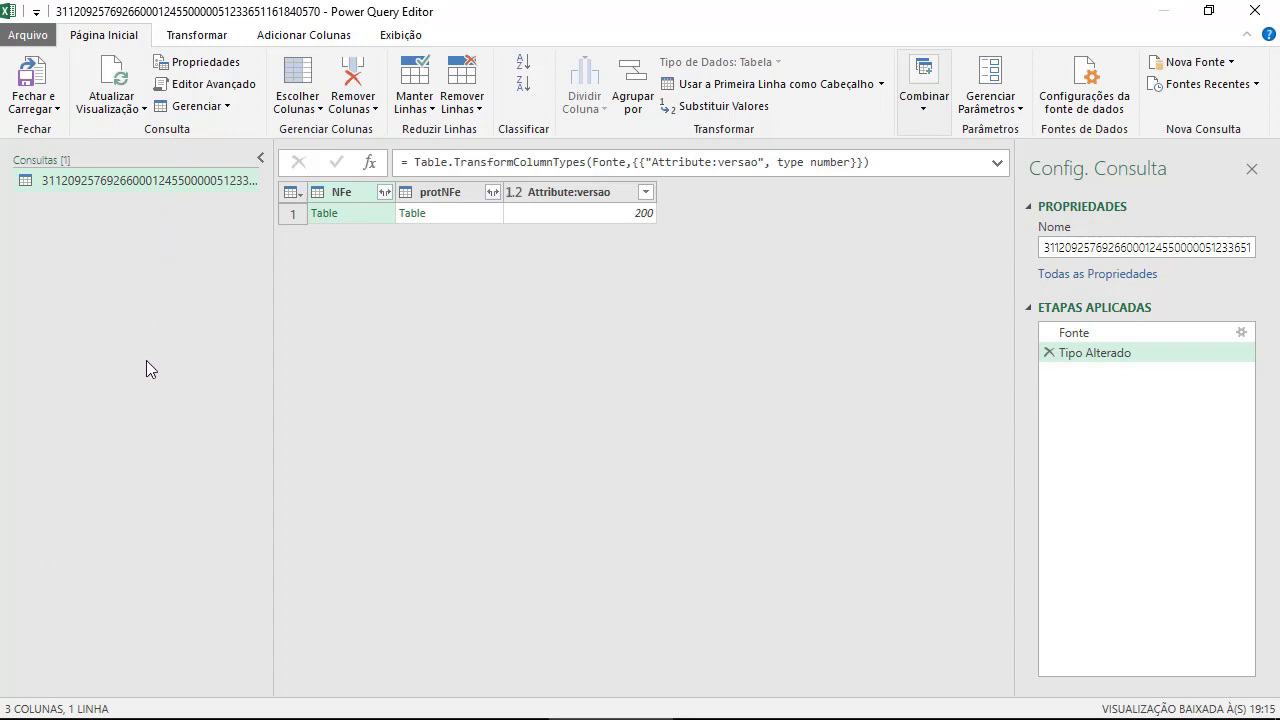
{"action": "left_click", "coordinate": [155, 182]}
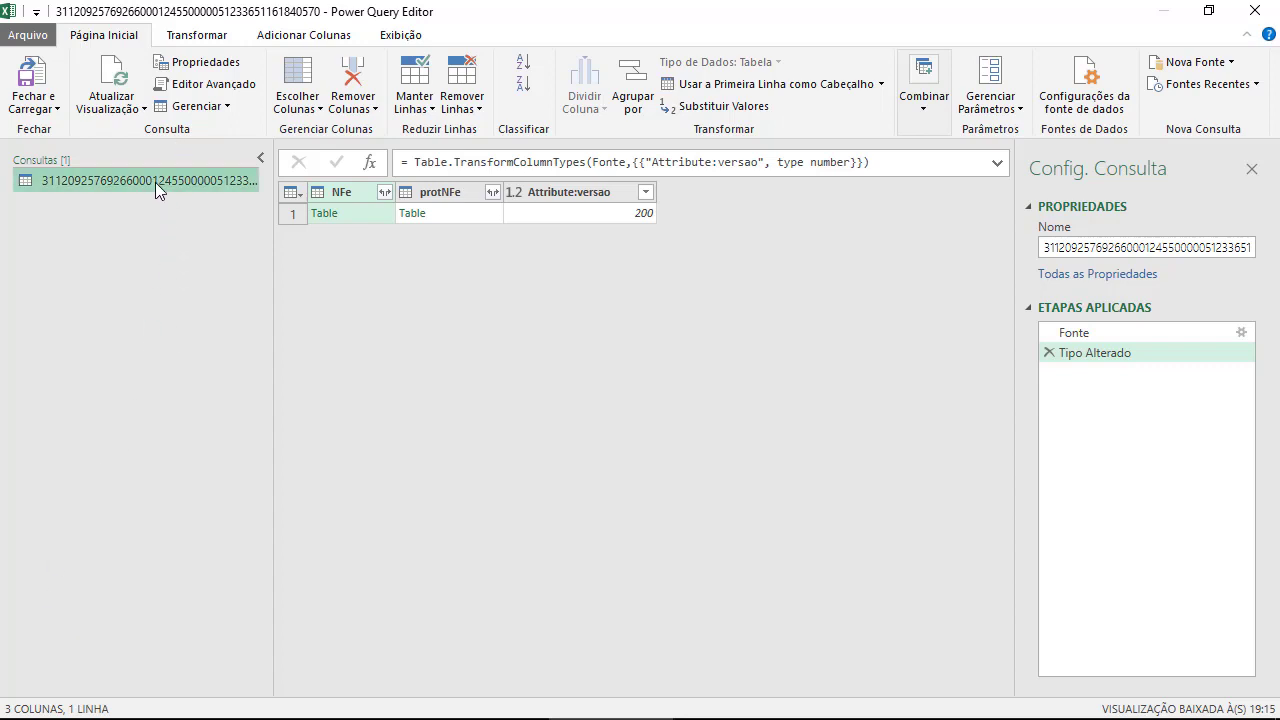
{"action": "left_click_drag", "start_coordinate": [270, 234], "coordinate": [367, 252]}
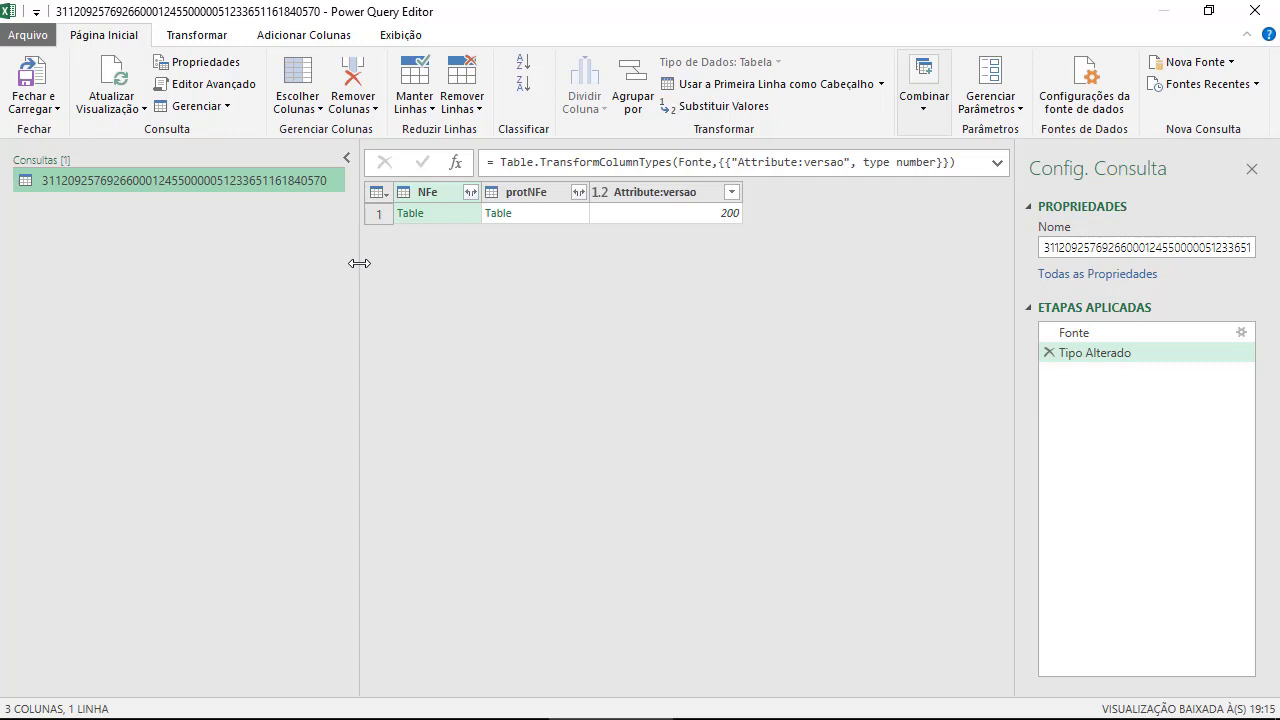
{"action": "left_click_drag", "start_coordinate": [359, 263], "coordinate": [217, 266]}
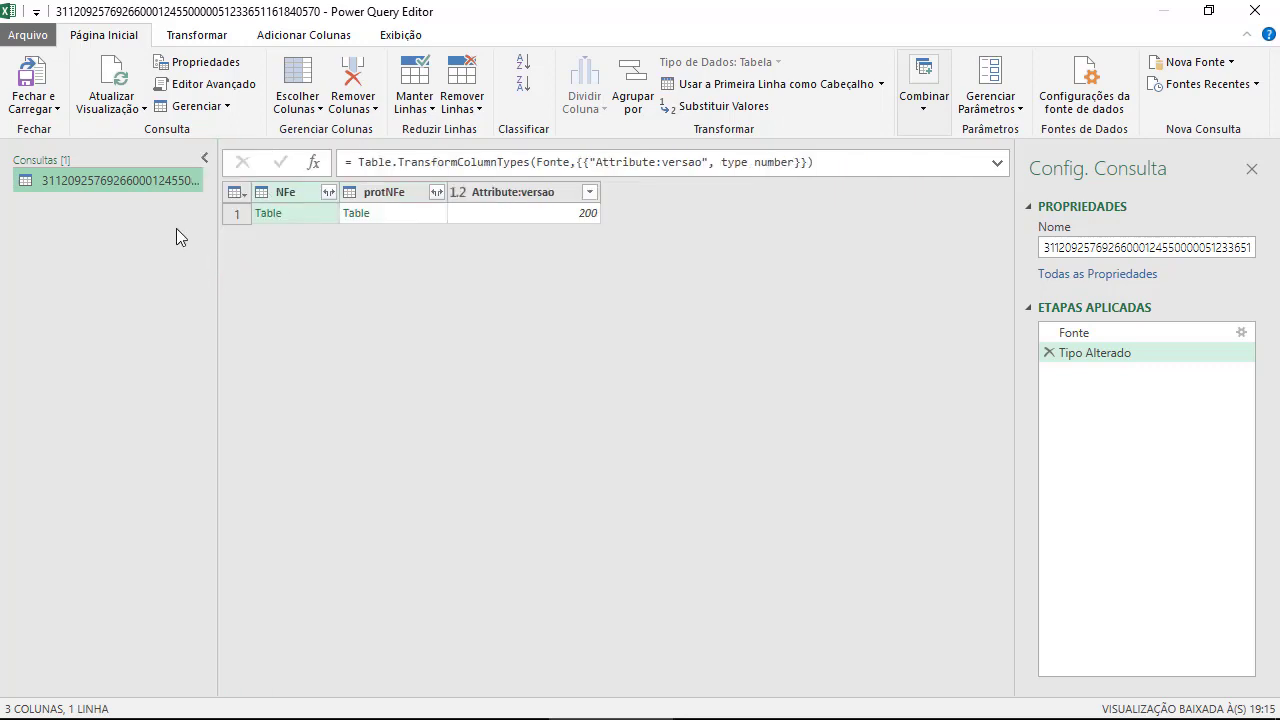
Rename the imported invoice query as Ex01.
{"action": "right_click", "coordinate": [119, 179]}
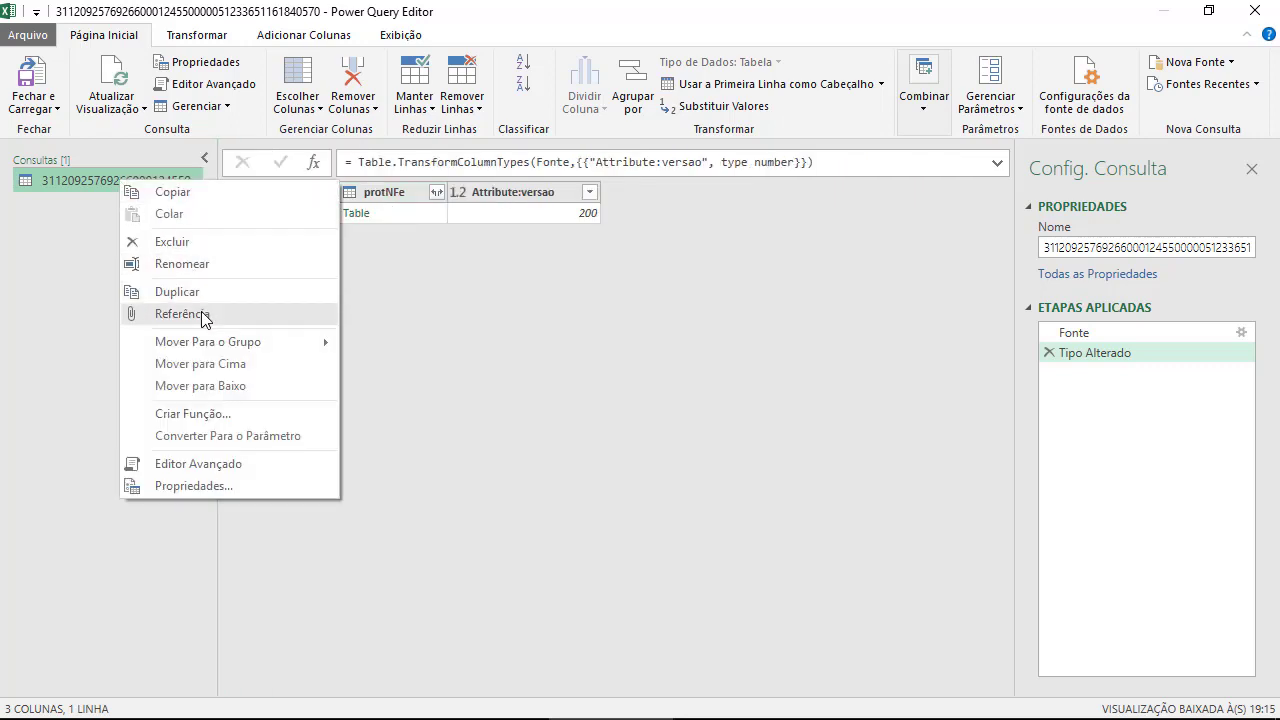
{"action": "left_click", "coordinate": [180, 264]}
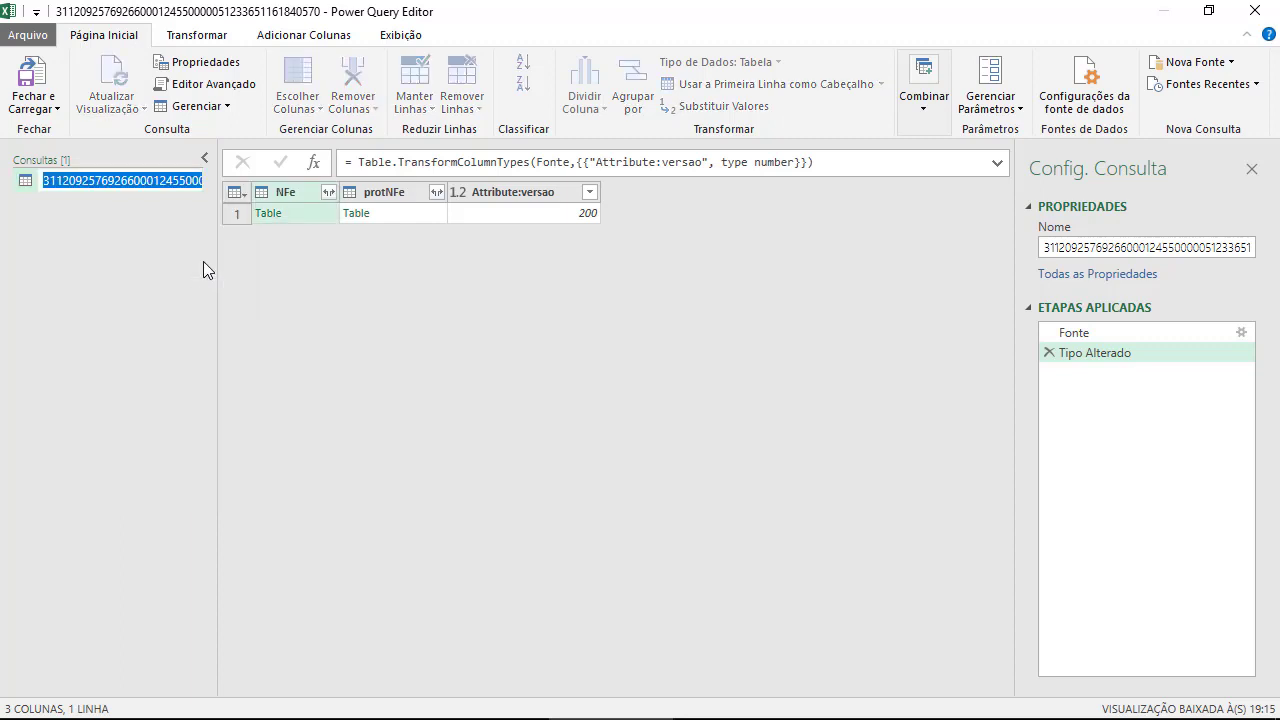
{"action": "type", "text": "Exp"}
{"action": "type", "text": "1"}
{"action": "key", "text": "Return"}
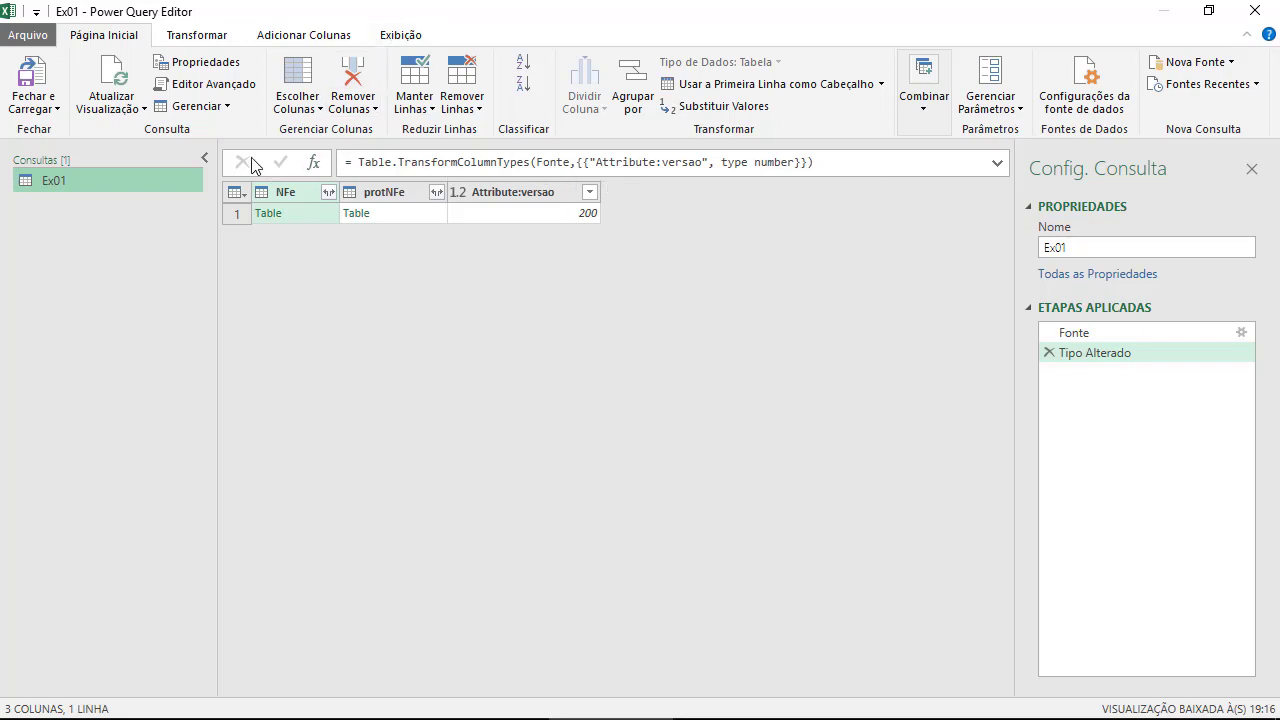
Hide the Power Query Editor's formula bar and show it again.
{"action": "left_click", "coordinate": [413, 40]}
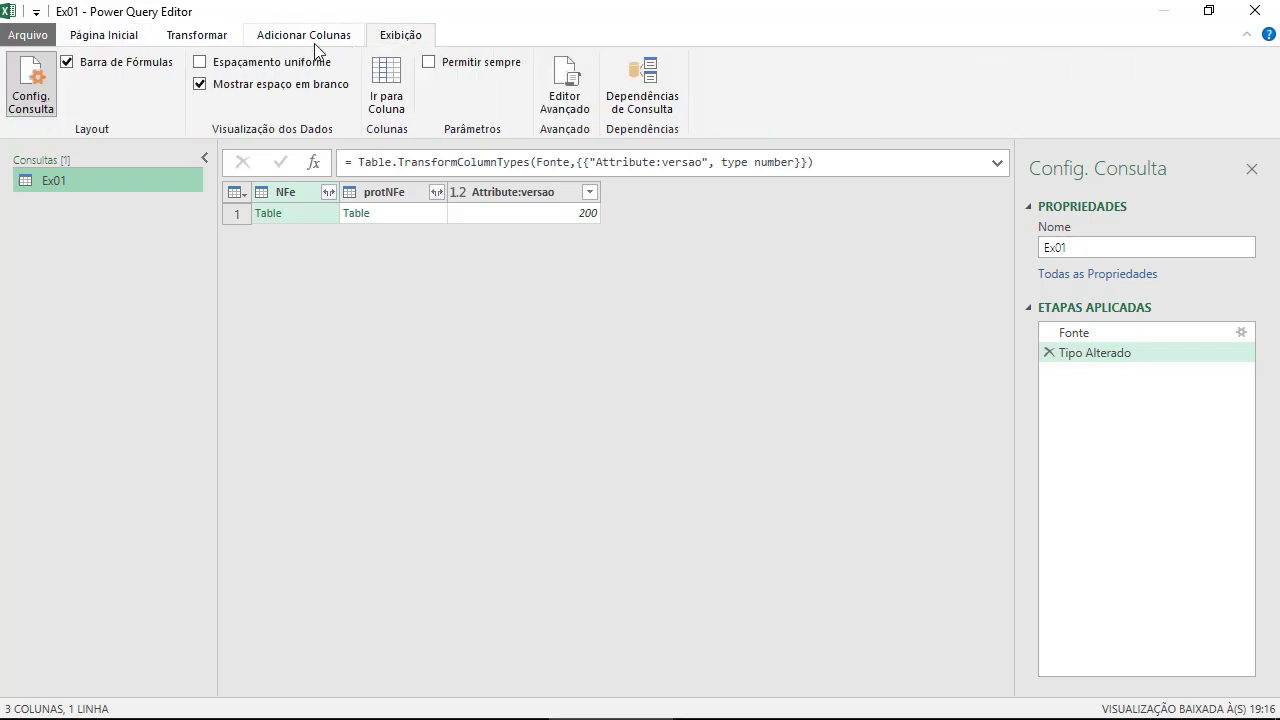
{"action": "left_click", "coordinate": [147, 68]}
{"action": "left_click", "coordinate": [147, 68]}
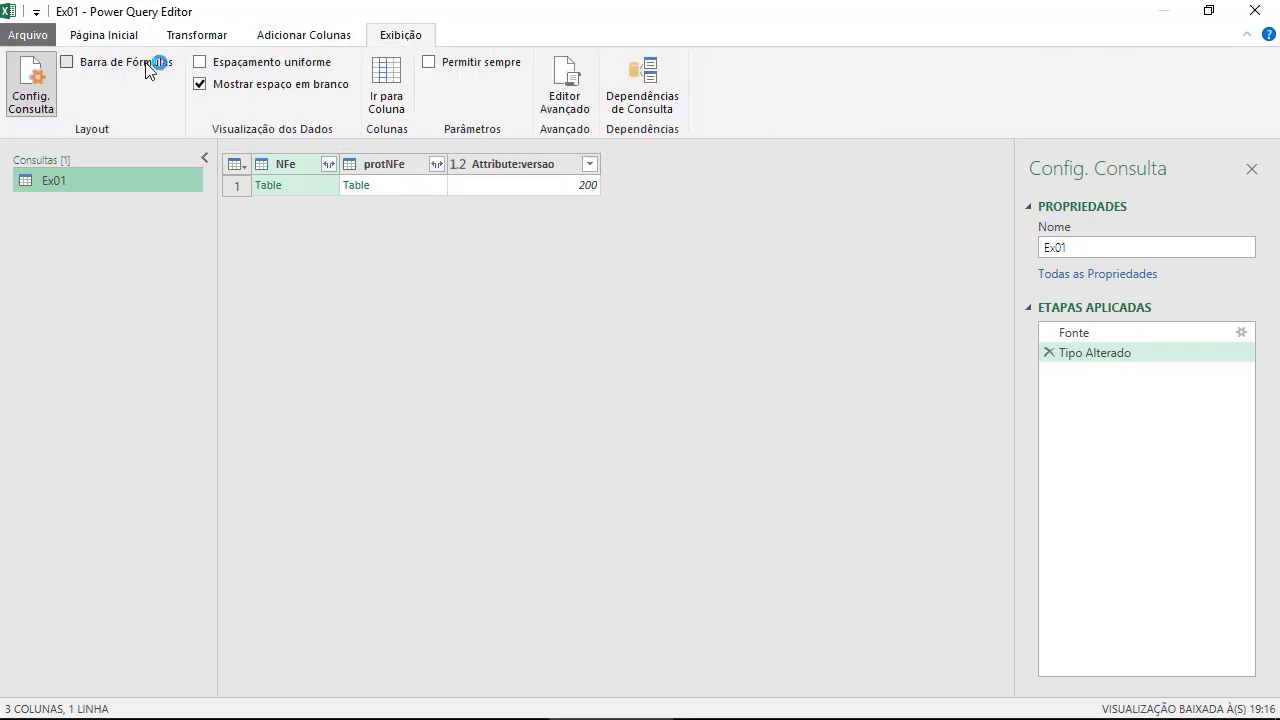
{"action": "left_click", "coordinate": [147, 68]}
{"action": "left_click", "coordinate": [147, 68]}
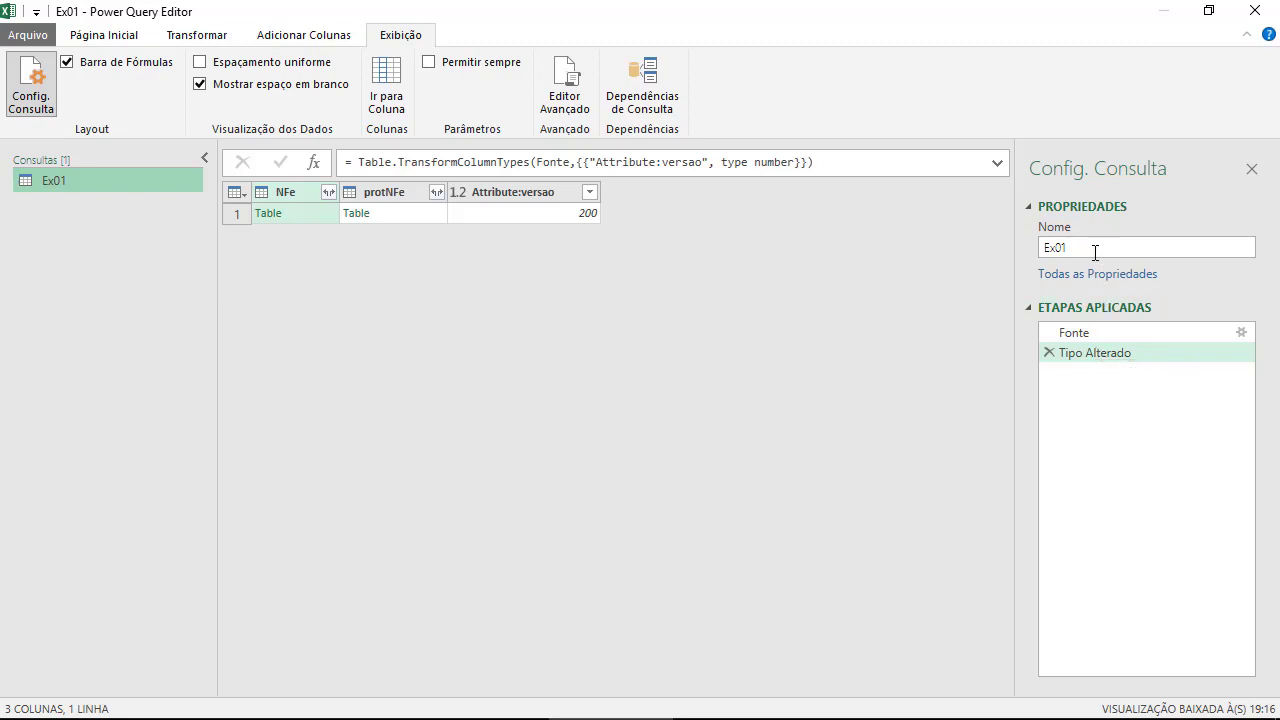
Compare the Fonte and Tipo Alterado applied steps of query Ex01, and delete the Tipo Alterado step.
{"action": "left_click", "coordinate": [1094, 335]}
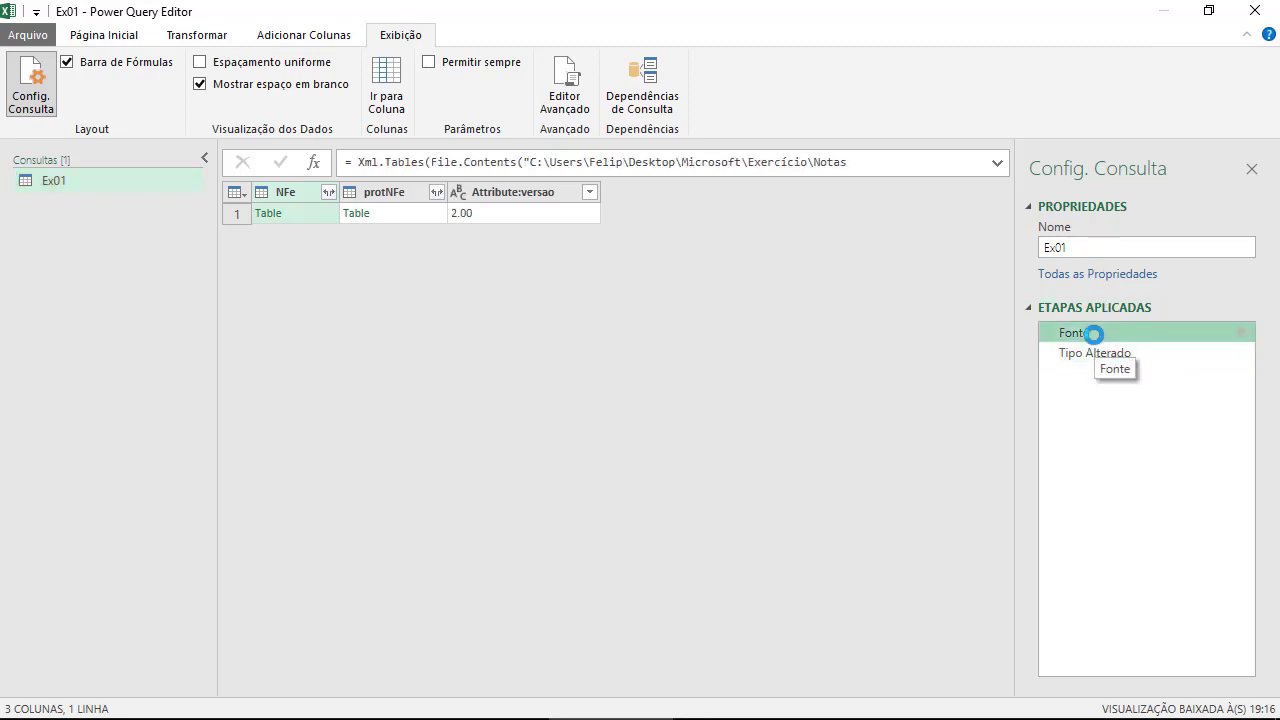
{"action": "left_click", "coordinate": [1097, 350]}
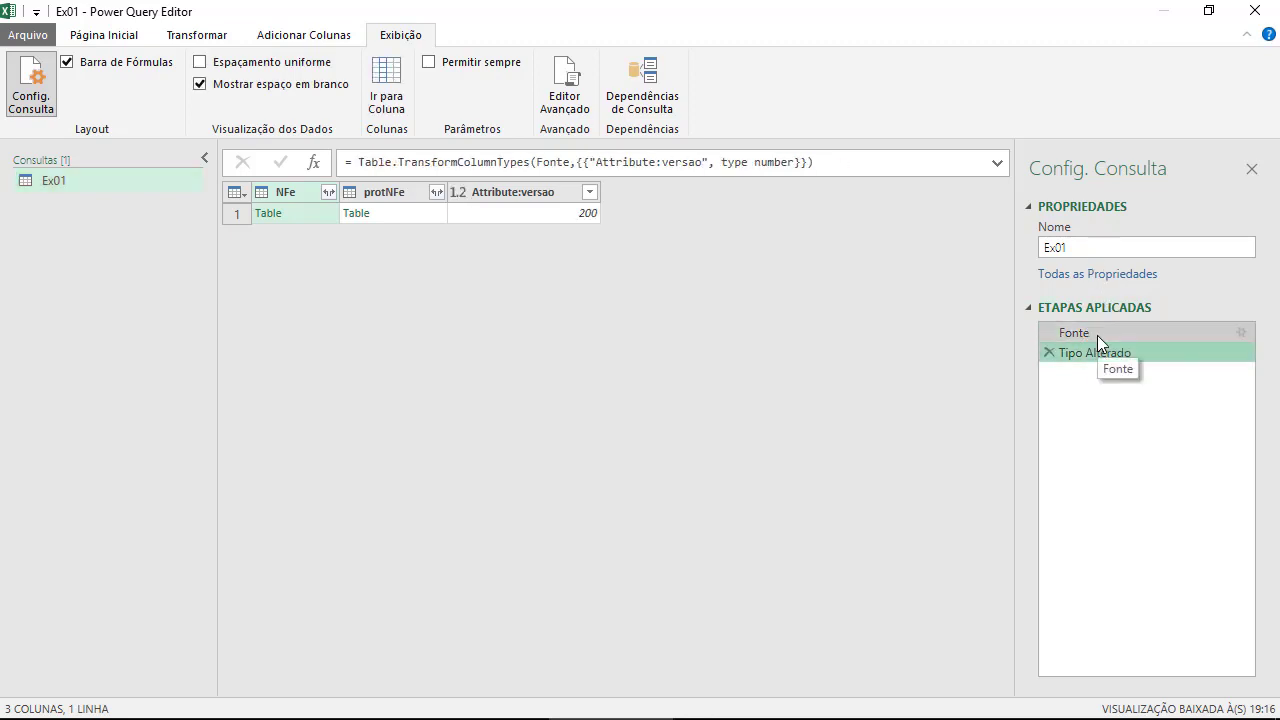
{"action": "left_click", "coordinate": [1097, 335]}
{"action": "left_click", "coordinate": [1094, 353]}
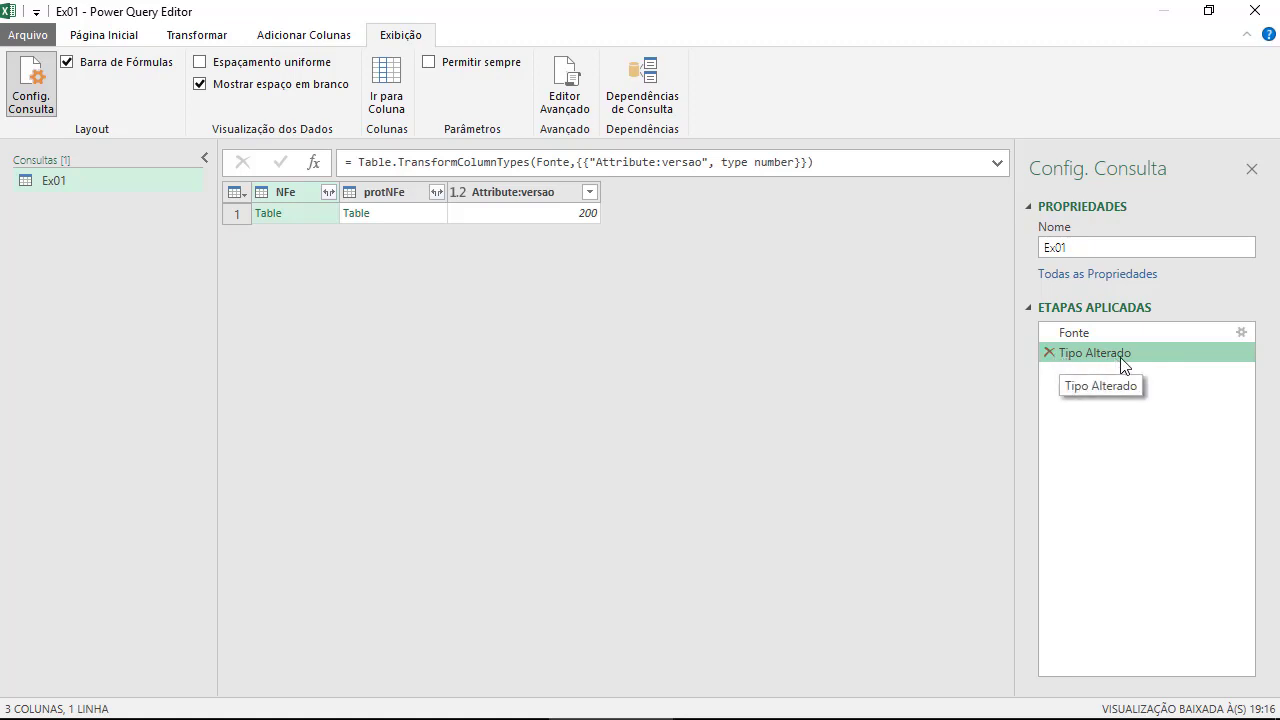
{"action": "left_click", "coordinate": [1049, 353]}
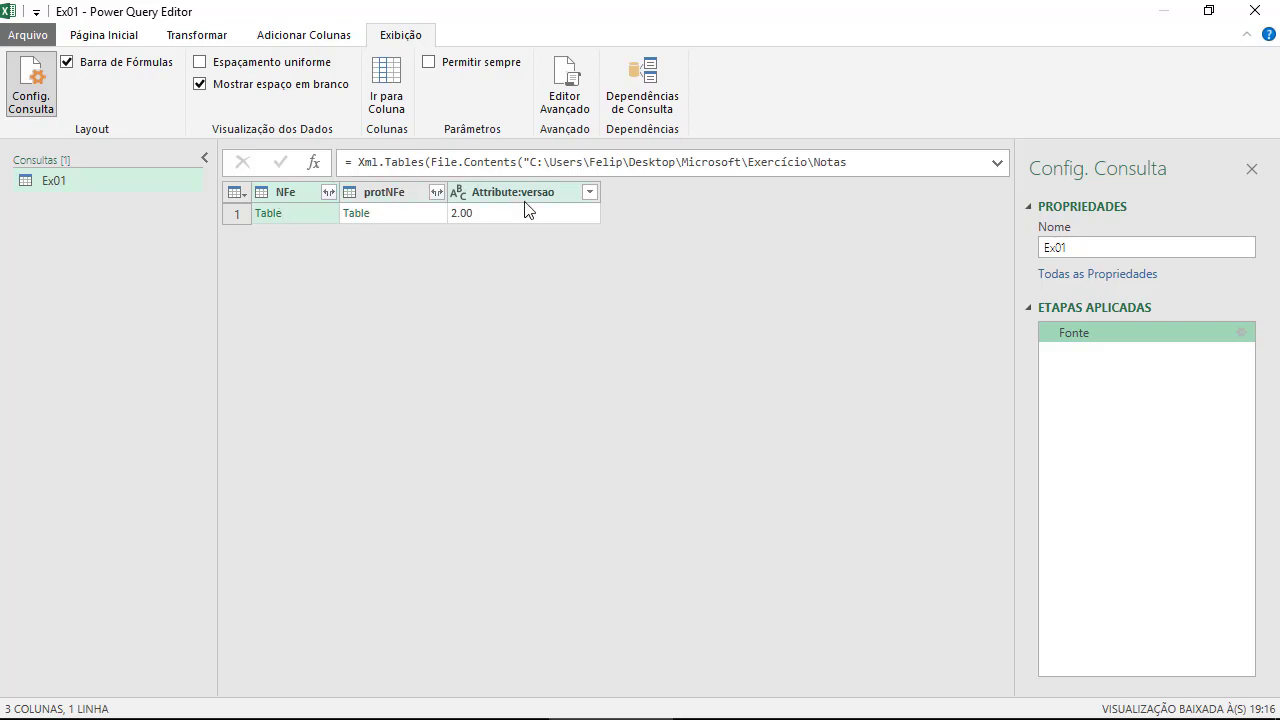
Switch to Notepad++ to view the tag structure of the same invoice XML.
{"action": "mouse_move", "coordinate": [490, 699]}
{"action": "left_click", "coordinate": [1105, 699]}
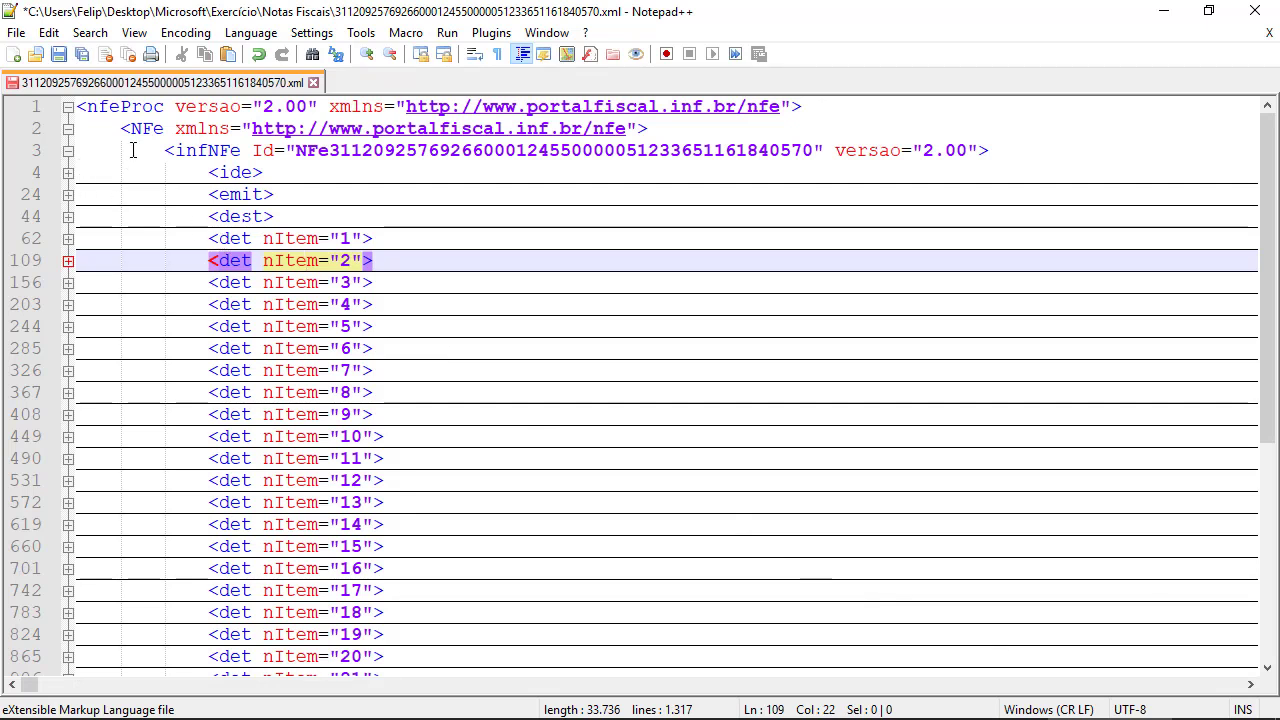
Collapse the invoice XML to the nfeProc root's child tags and check the protNFe and Attribute:versao columns in Power Query Editor.
{"action": "left_click", "coordinate": [62, 129]}
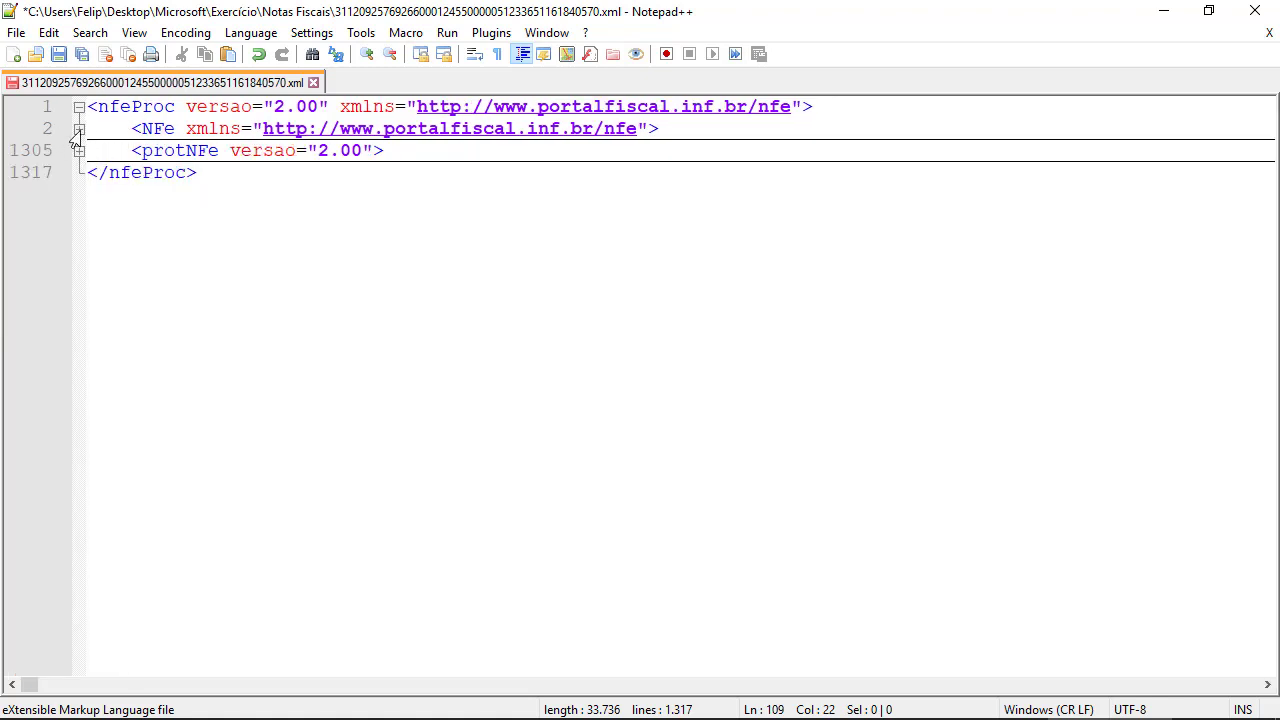
{"action": "left_click", "coordinate": [107, 113]}
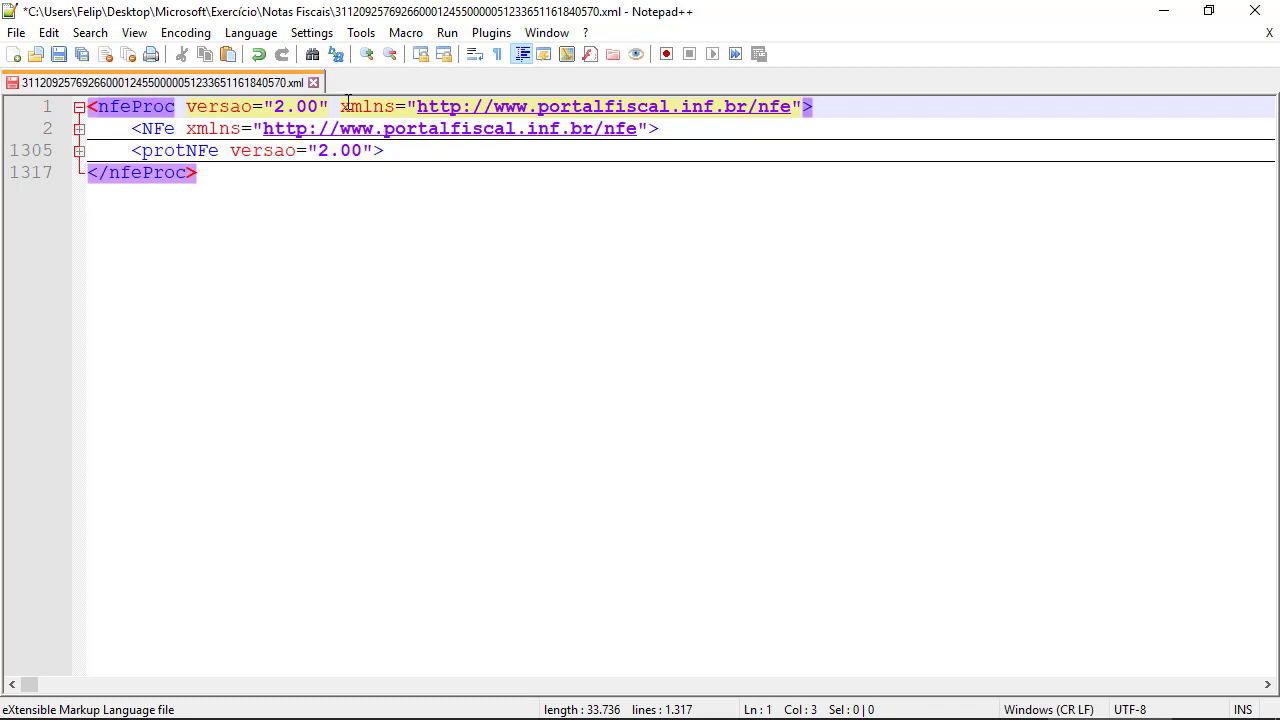
{"action": "key", "text": "ctrl+alt+f"}
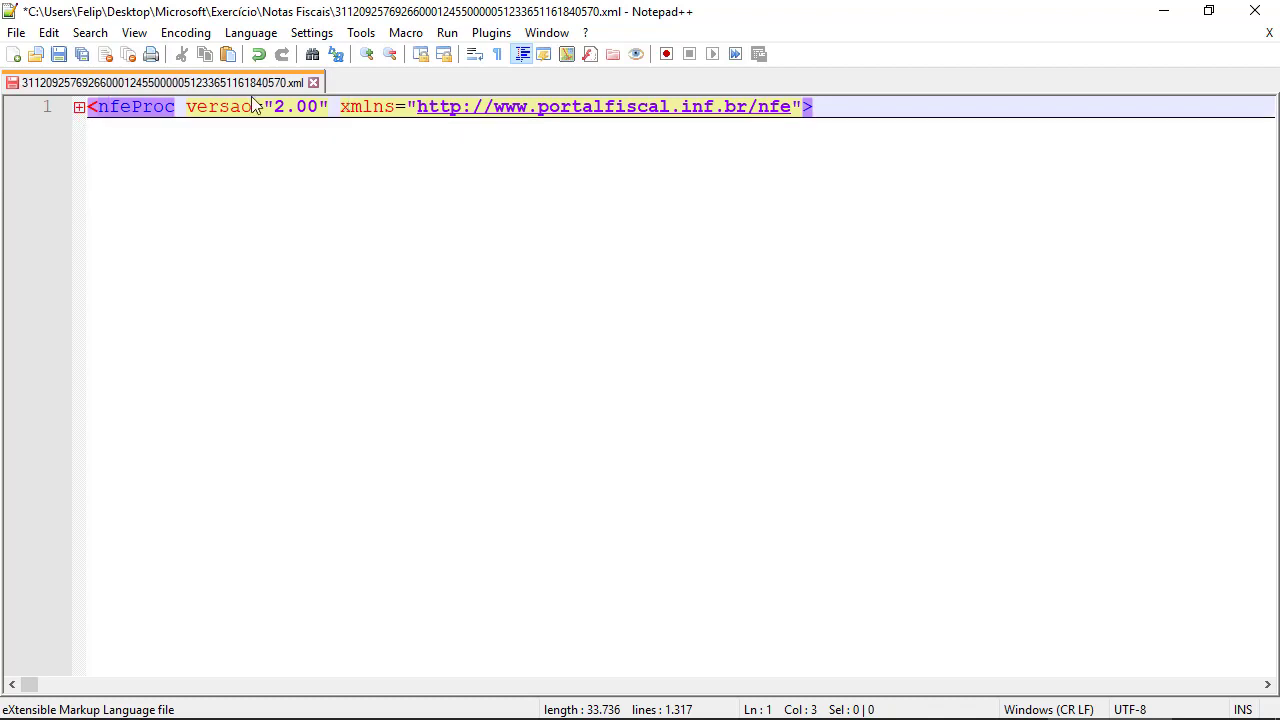
{"action": "left_click", "coordinate": [78, 108]}
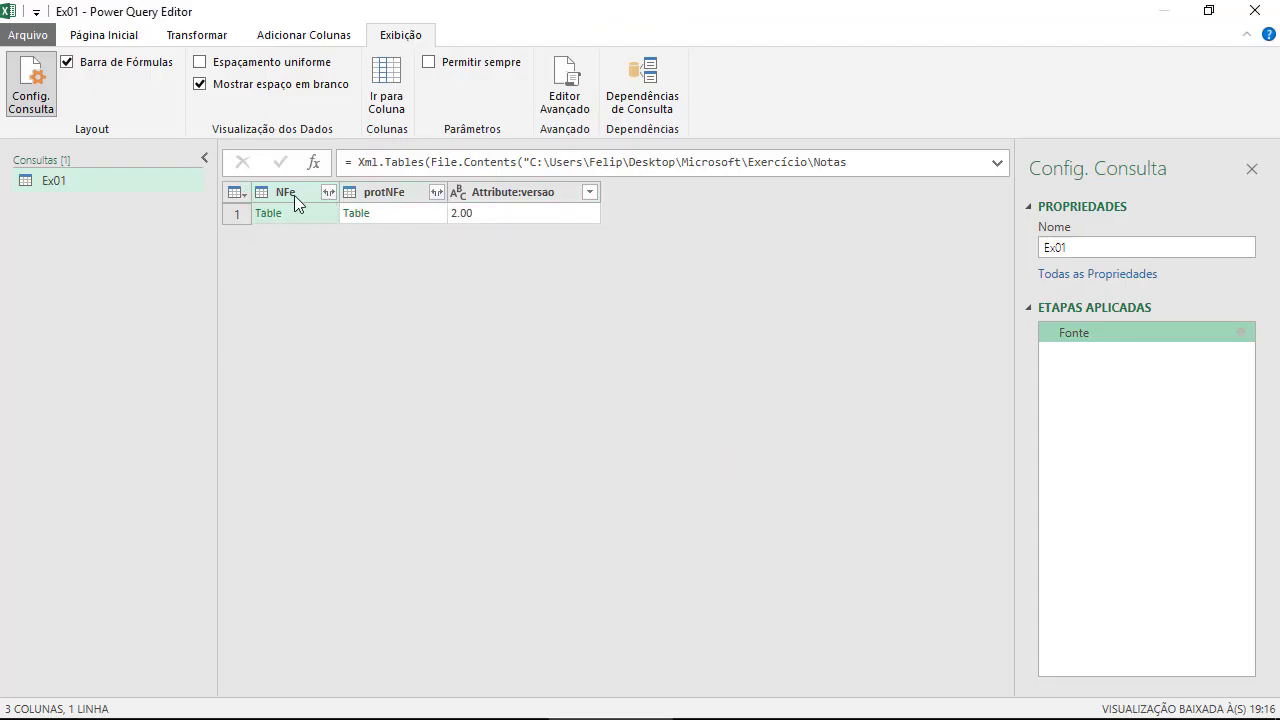
{"action": "left_click", "coordinate": [412, 193]}
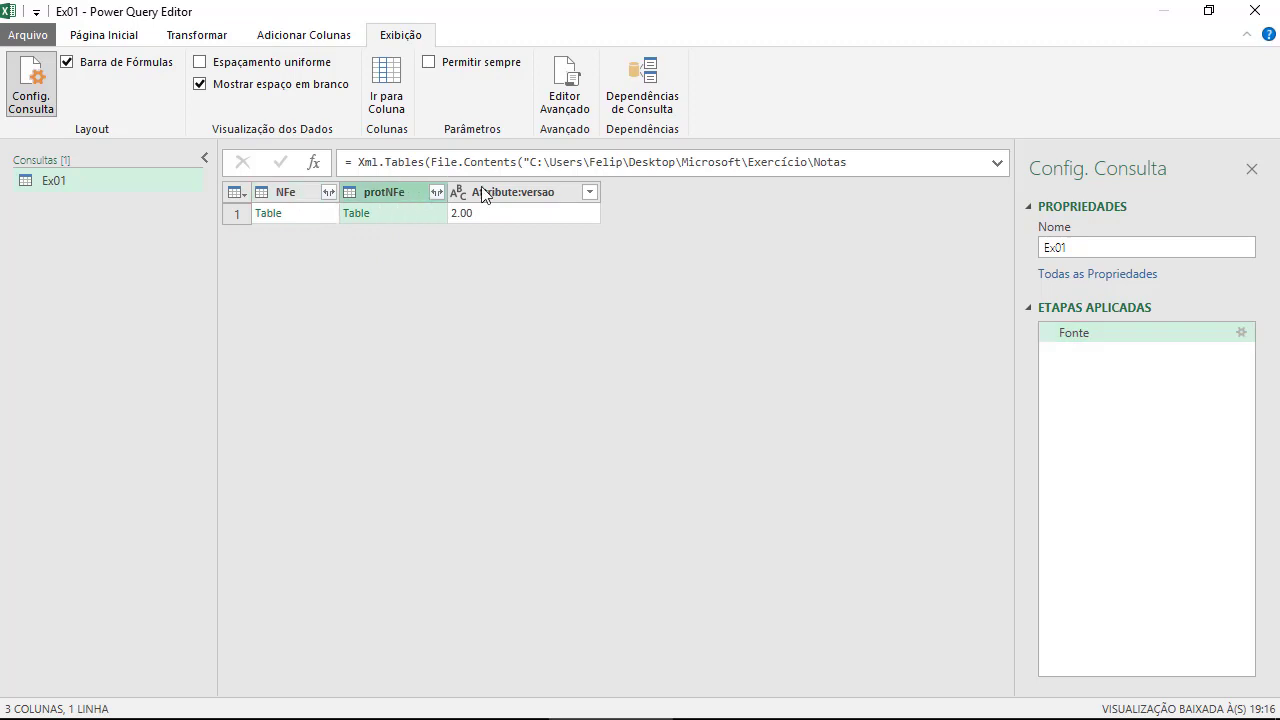
{"action": "left_click", "coordinate": [530, 196]}
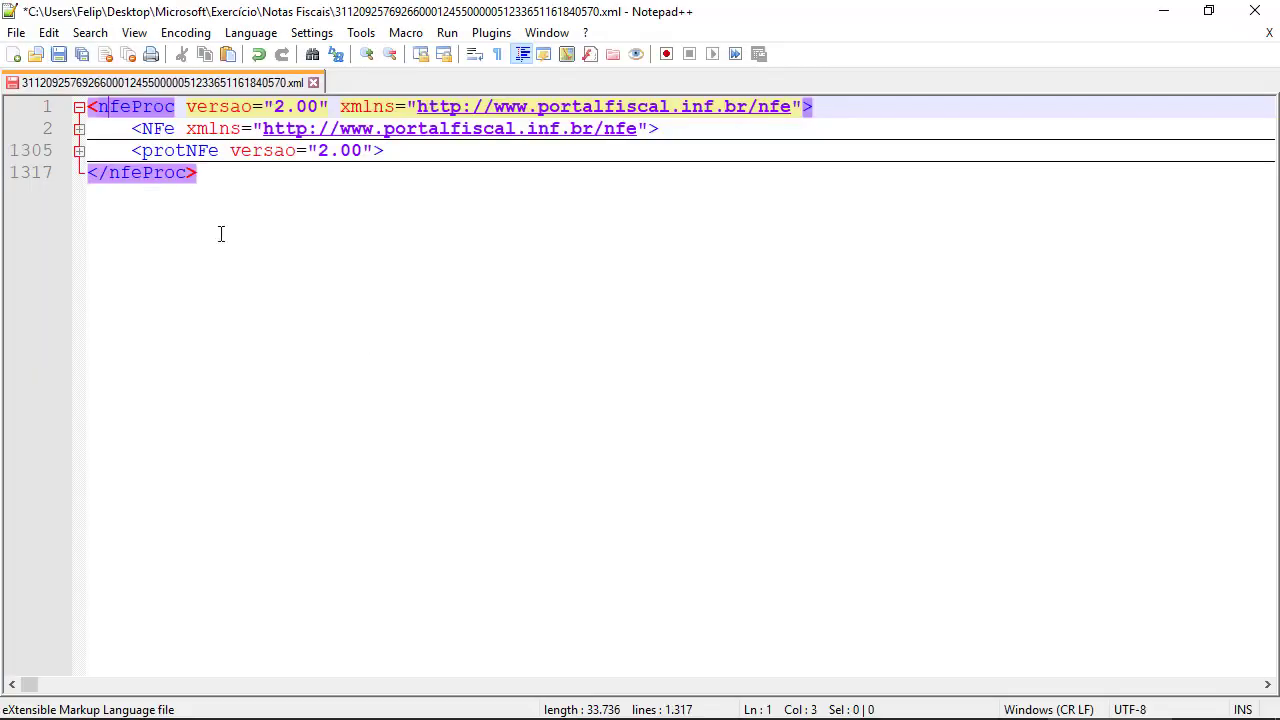
Switch to Notepad++ and examine the NFe and protNFe tags along with the versao and xmlns attributes of nfeProc.
{"action": "left_click", "coordinate": [157, 128]}
{"action": "double_click", "coordinate": [163, 133]}
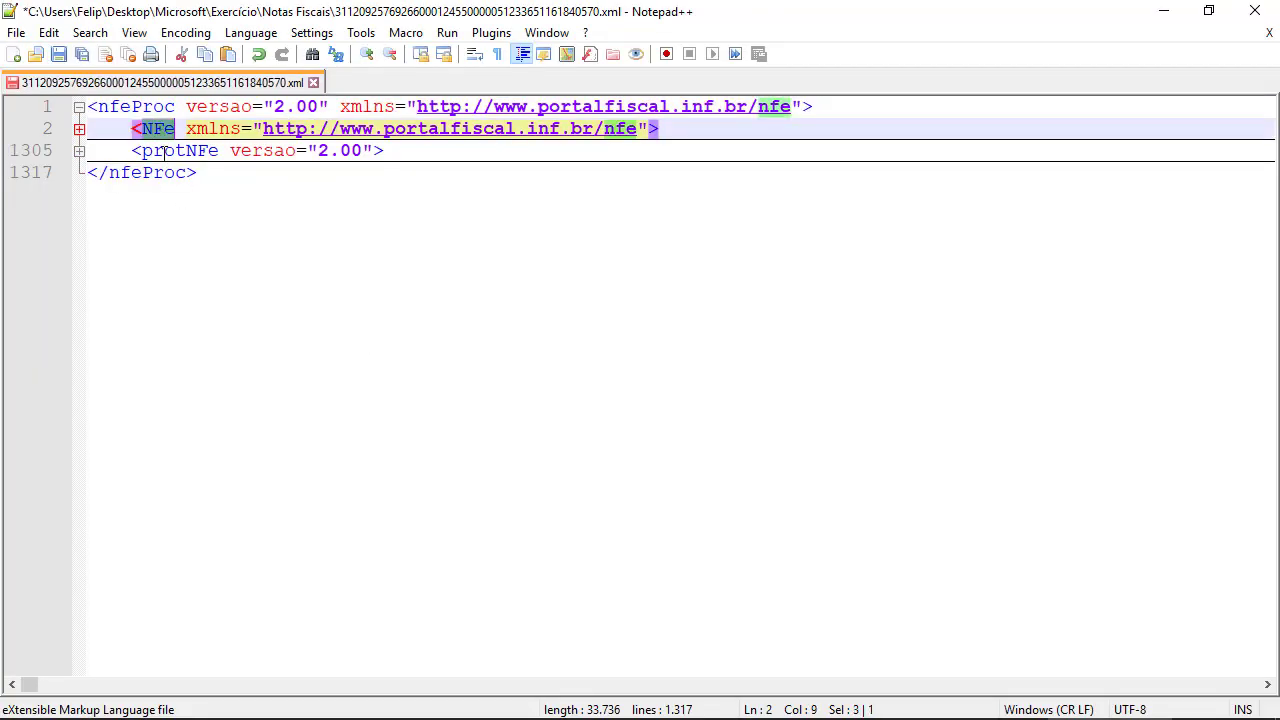
{"action": "left_click", "coordinate": [165, 151]}
{"action": "double_click", "coordinate": [165, 151]}
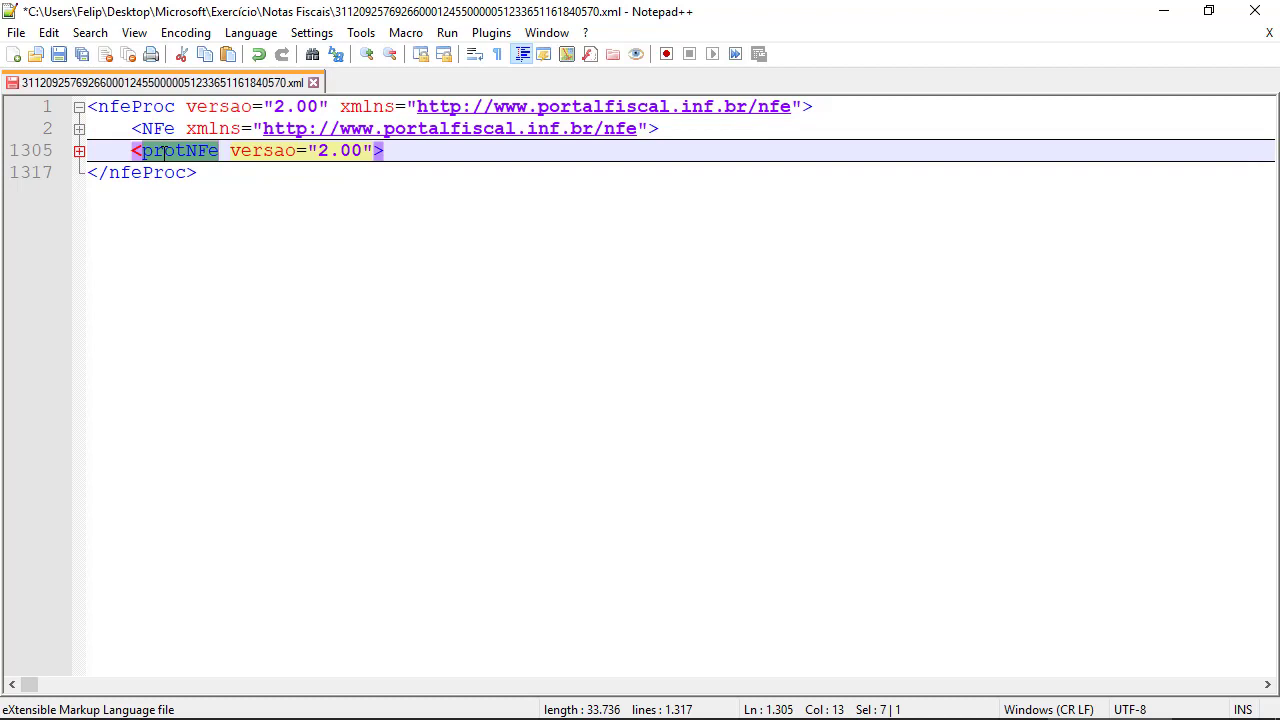
{"action": "double_click", "coordinate": [201, 107]}
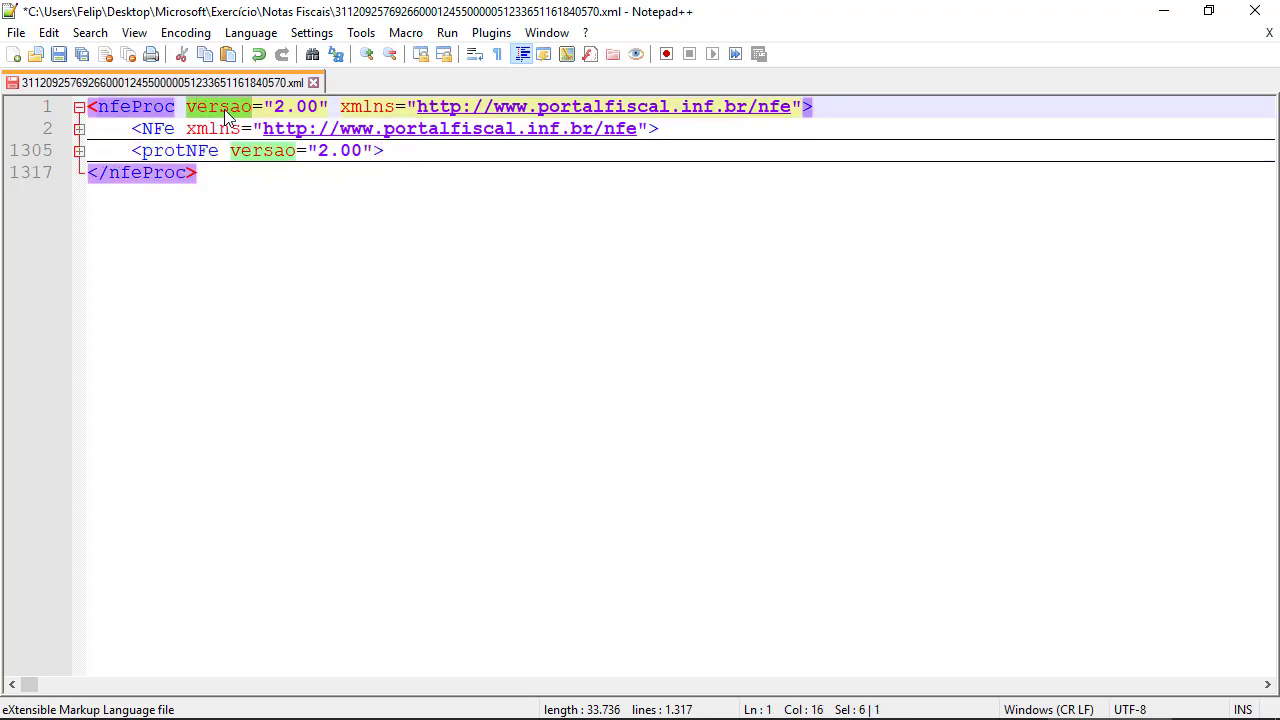
{"action": "double_click", "coordinate": [250, 151]}
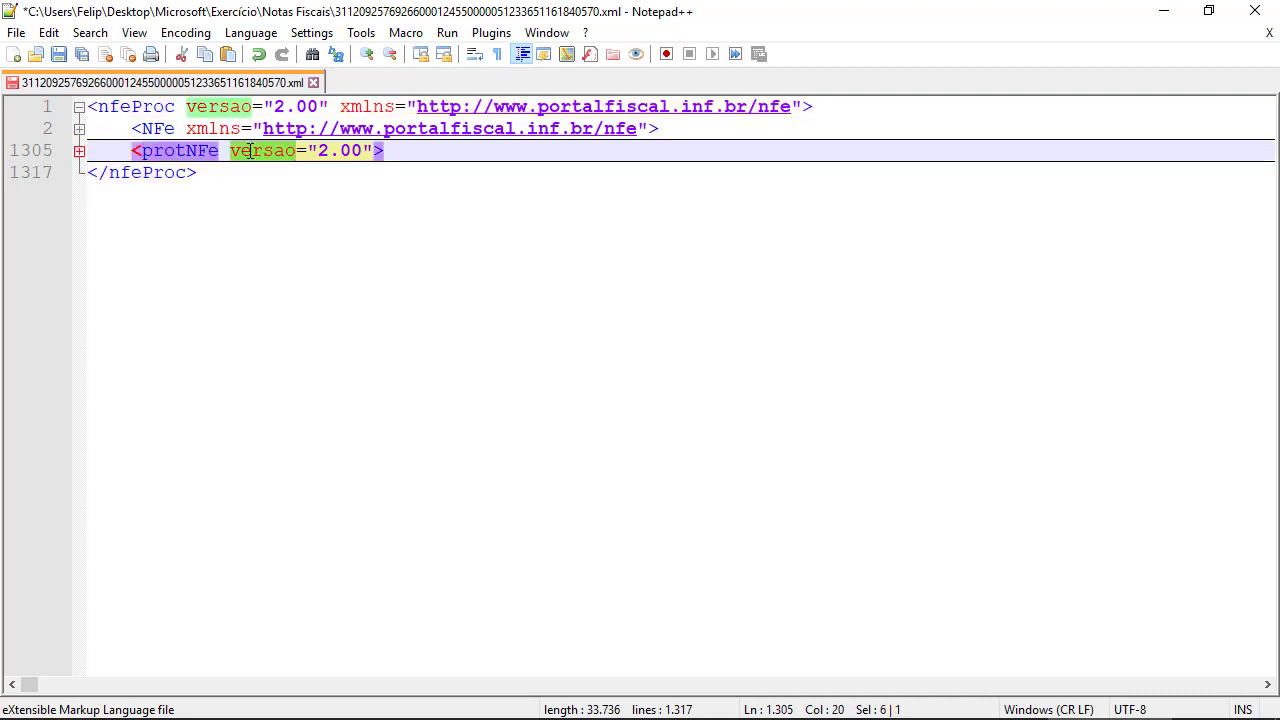
{"action": "left_click_drag", "start_coordinate": [88, 107], "coordinate": [178, 106]}
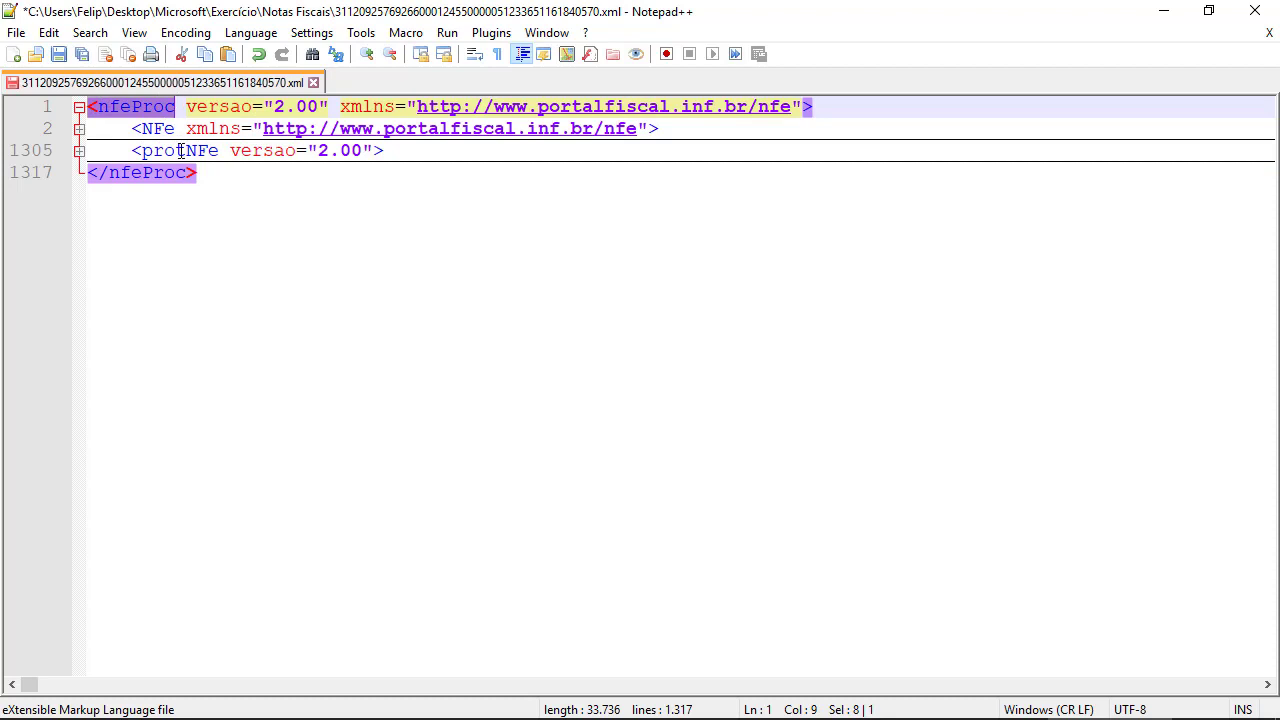
{"action": "double_click", "coordinate": [180, 150]}
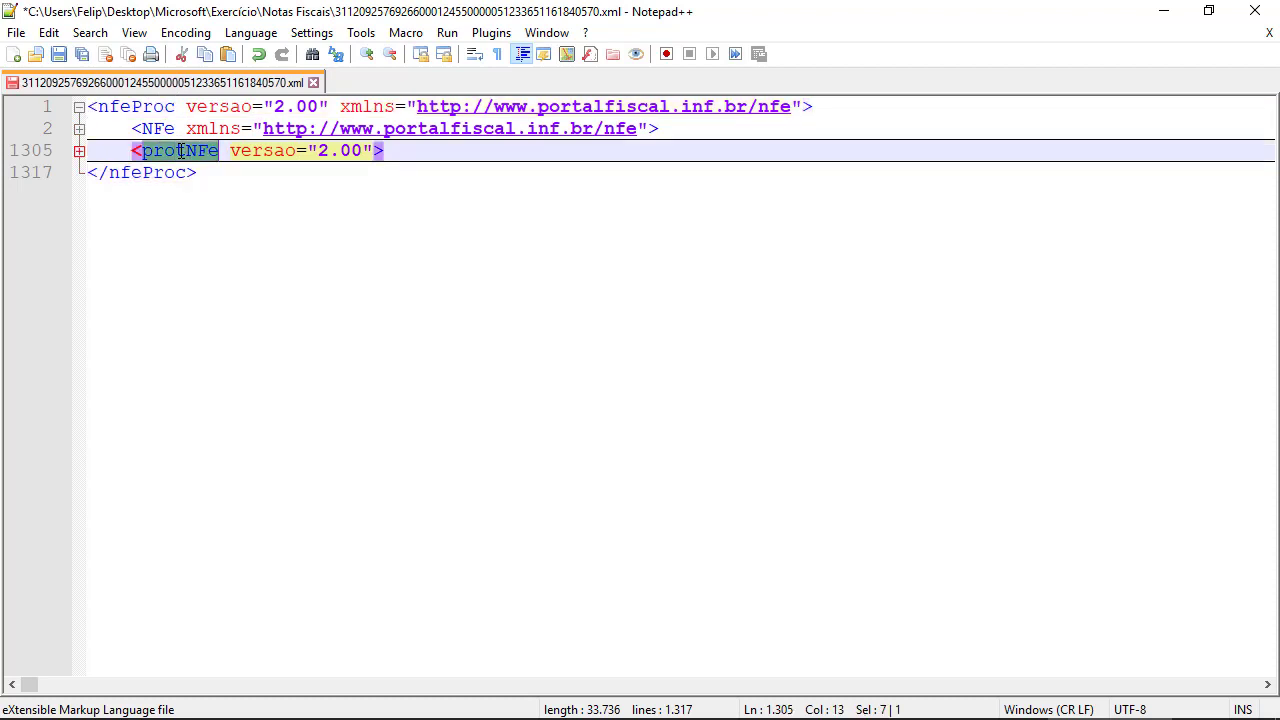
{"action": "left_click", "coordinate": [121, 106]}
{"action": "double_click", "coordinate": [355, 106]}
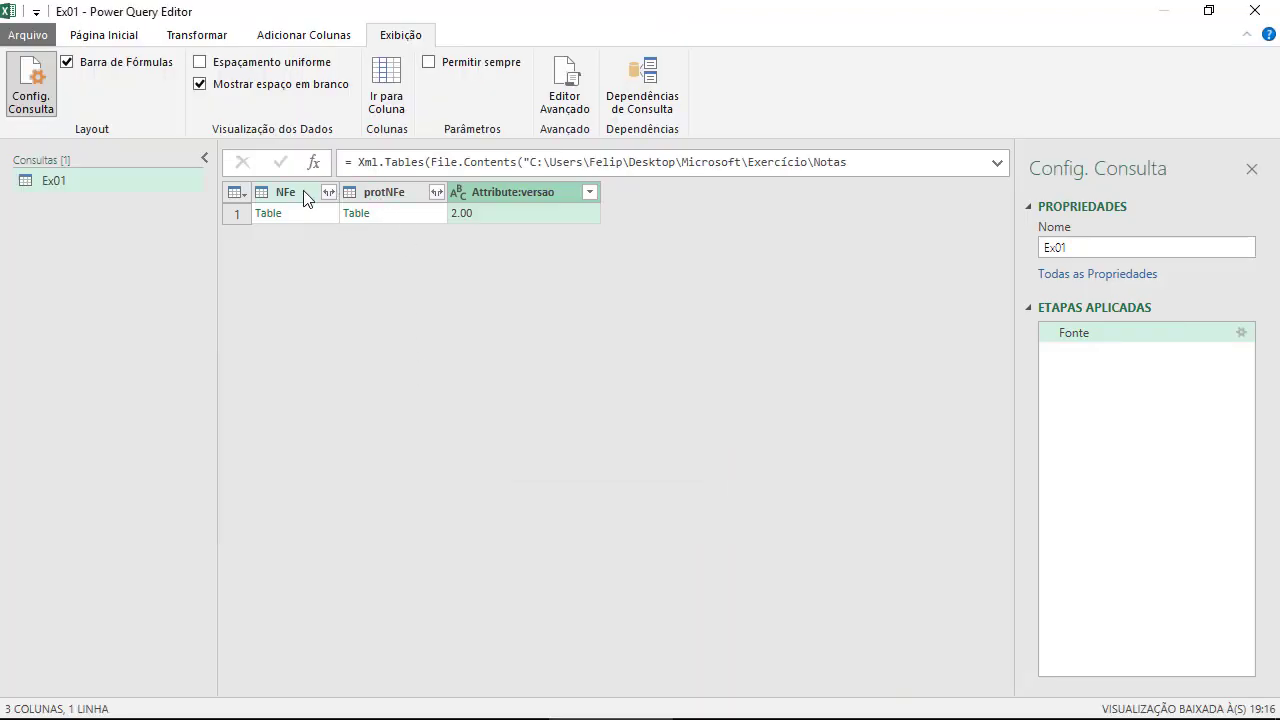
Switch to Power Query Editor and inspect the NFe, protNFe and Attribute:versao columns of query Ex01.
{"action": "left_click", "coordinate": [303, 192]}
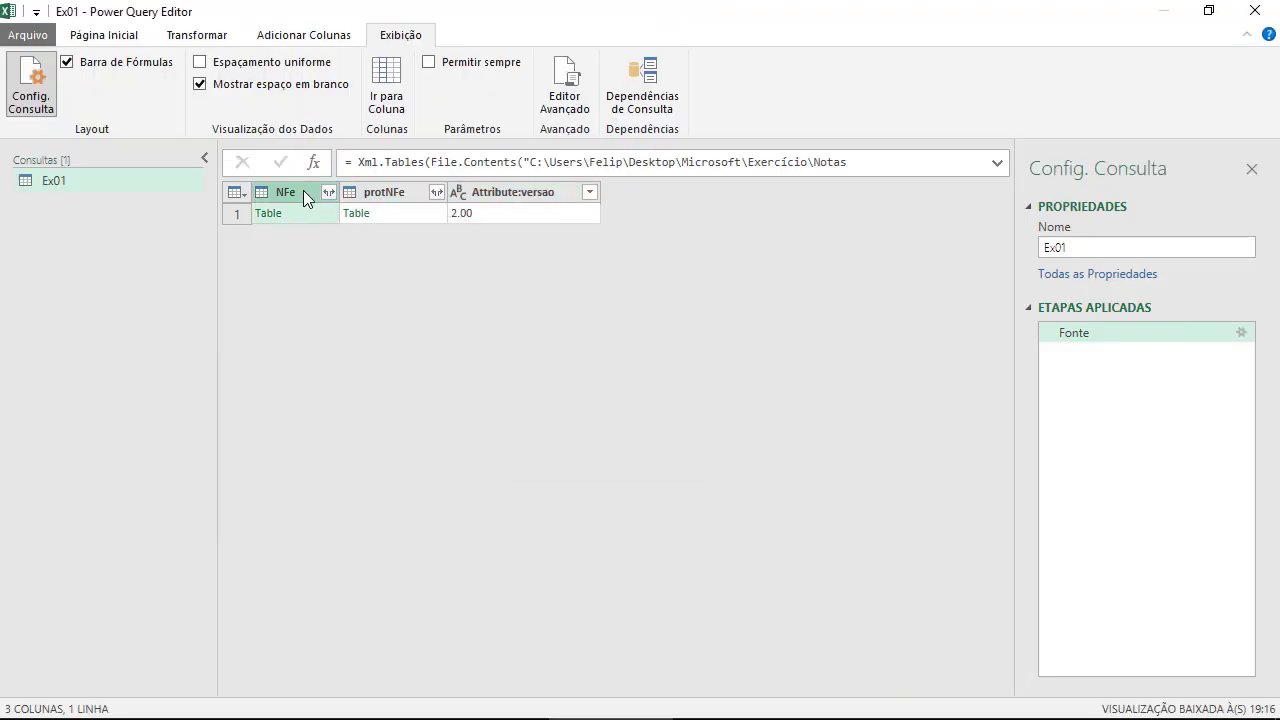
{"action": "left_click", "coordinate": [381, 192]}
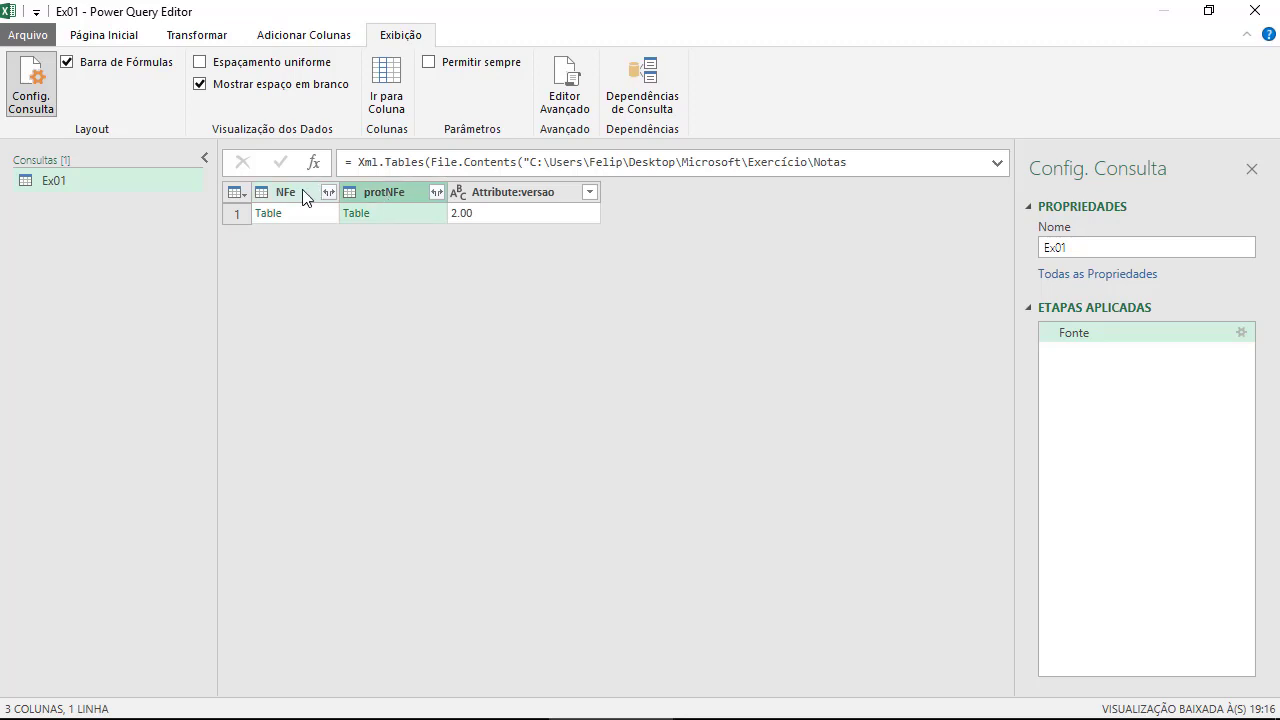
{"action": "left_click", "coordinate": [306, 193], "text": "ctrl"}
{"action": "left_click", "coordinate": [378, 192]}
{"action": "left_click", "coordinate": [534, 195]}
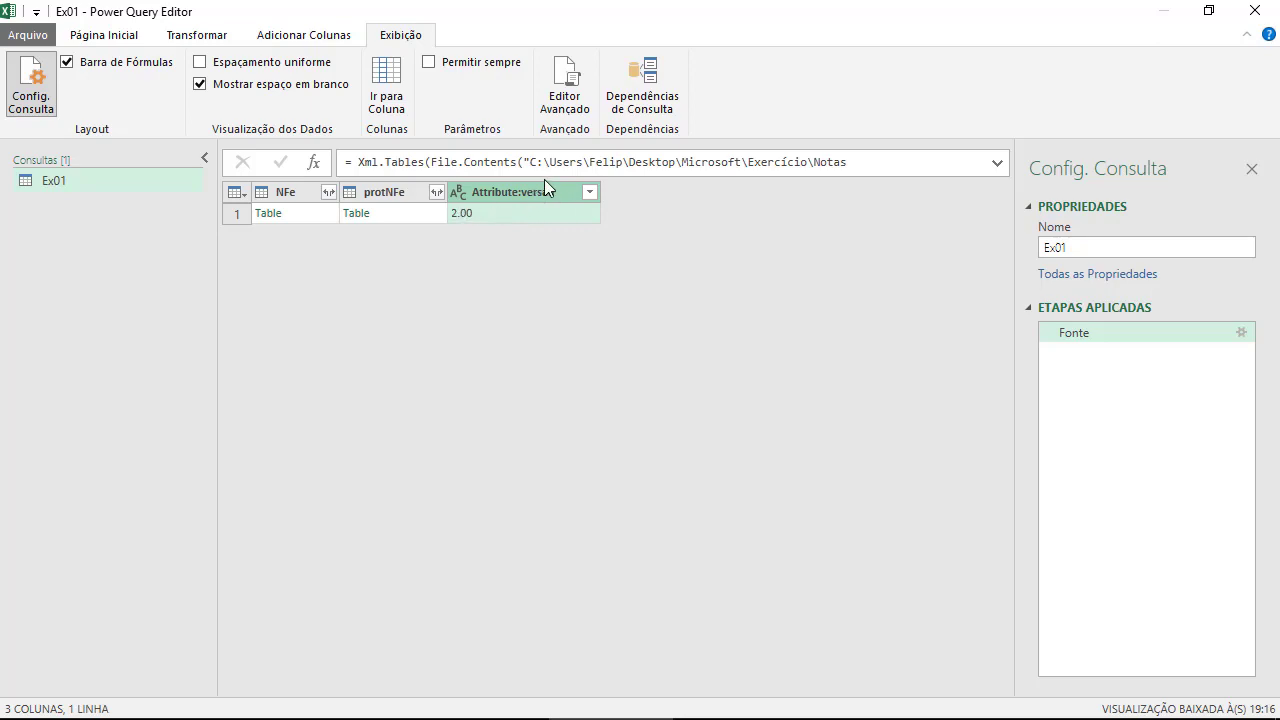
Switch to Notepad++ and highlight the nfeProc tag's 2.00 value, its versao attribute and the tag name.
{"action": "key", "text": "alt+Tab"}
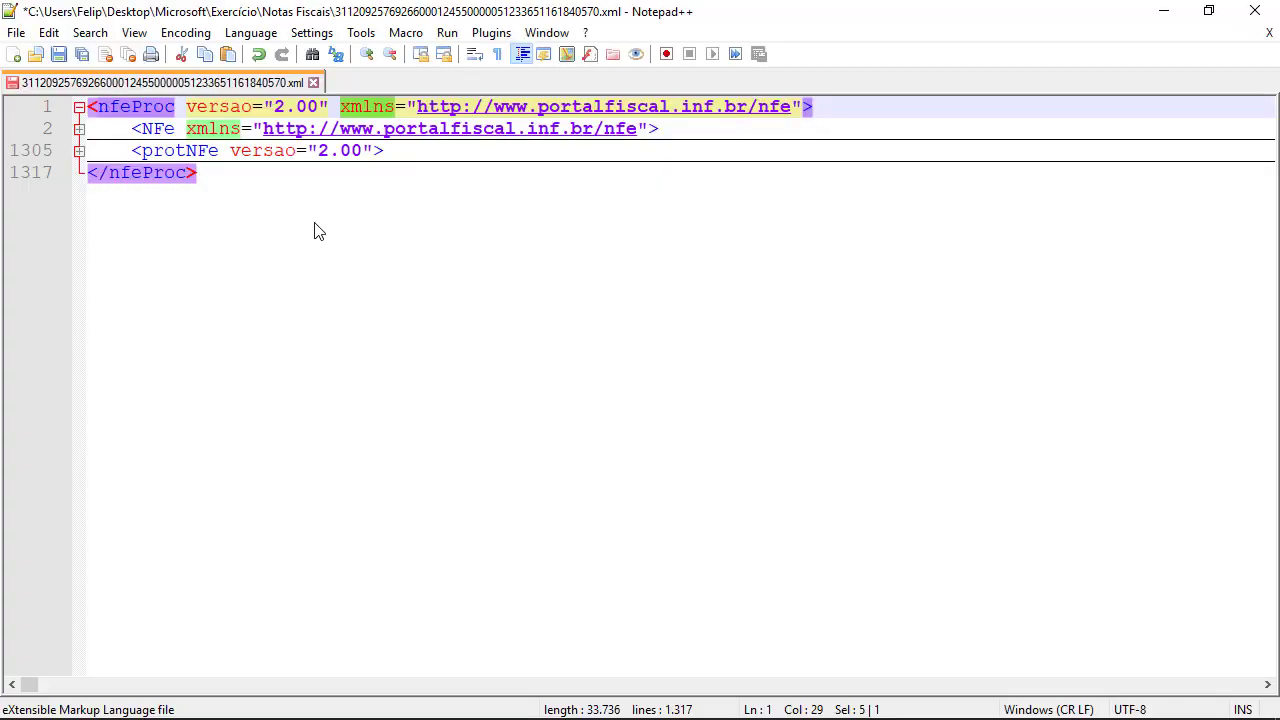
{"action": "left_click_drag", "start_coordinate": [318, 108], "coordinate": [274, 108]}
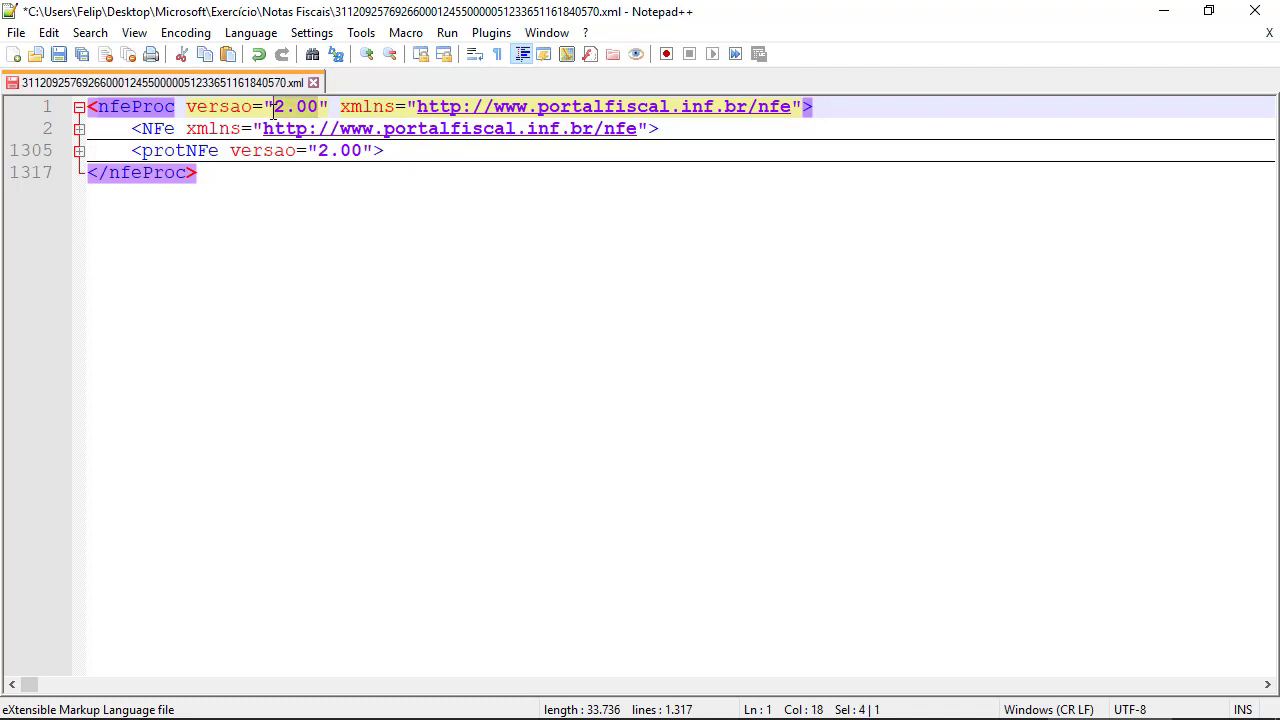
{"action": "double_click", "coordinate": [217, 108]}
{"action": "double_click", "coordinate": [134, 108]}
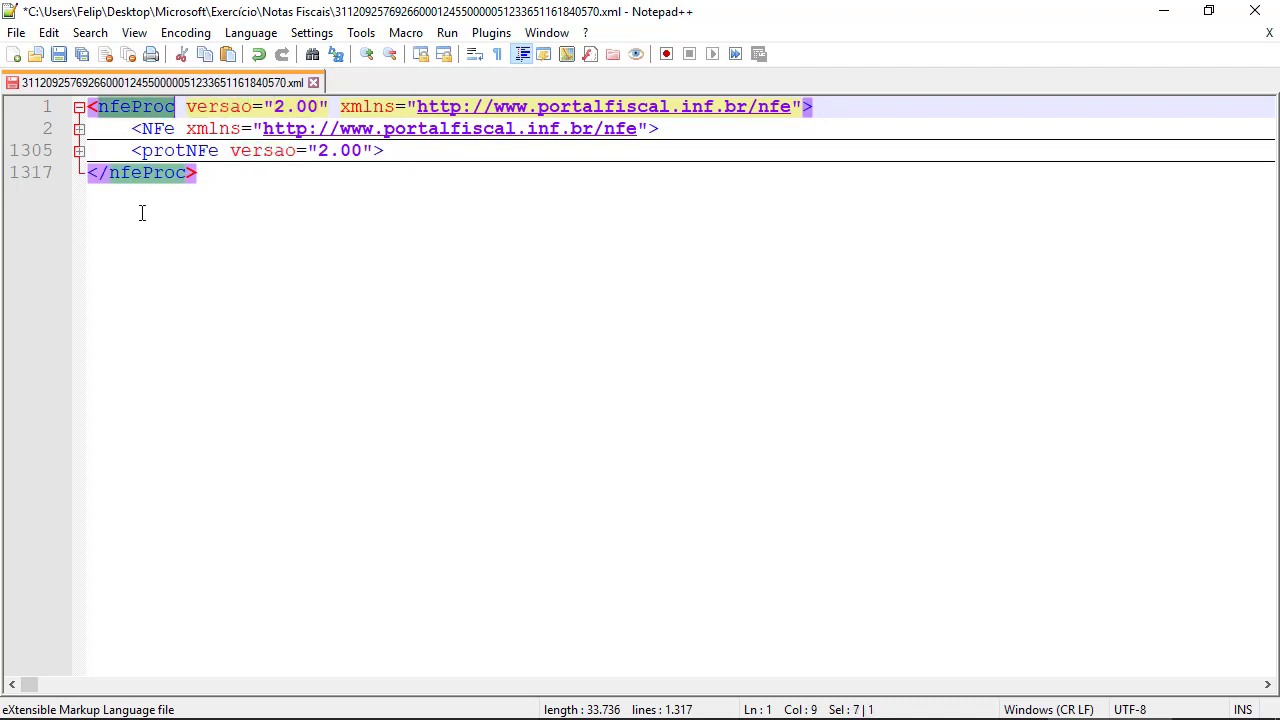
Switch to Power Query Editor and preview the cell contents of the NFe, protNFe and Attribute:versao columns.
{"action": "key", "text": "alt+Tab"}
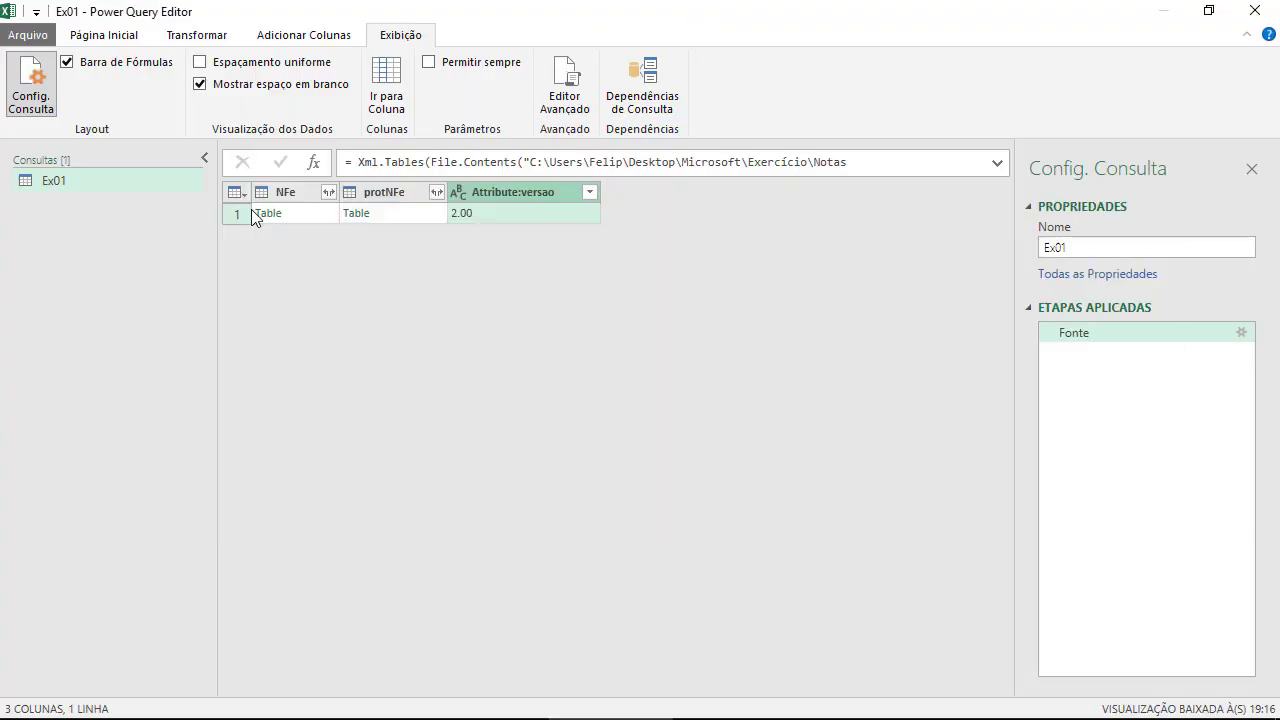
{"action": "left_click", "coordinate": [333, 218]}
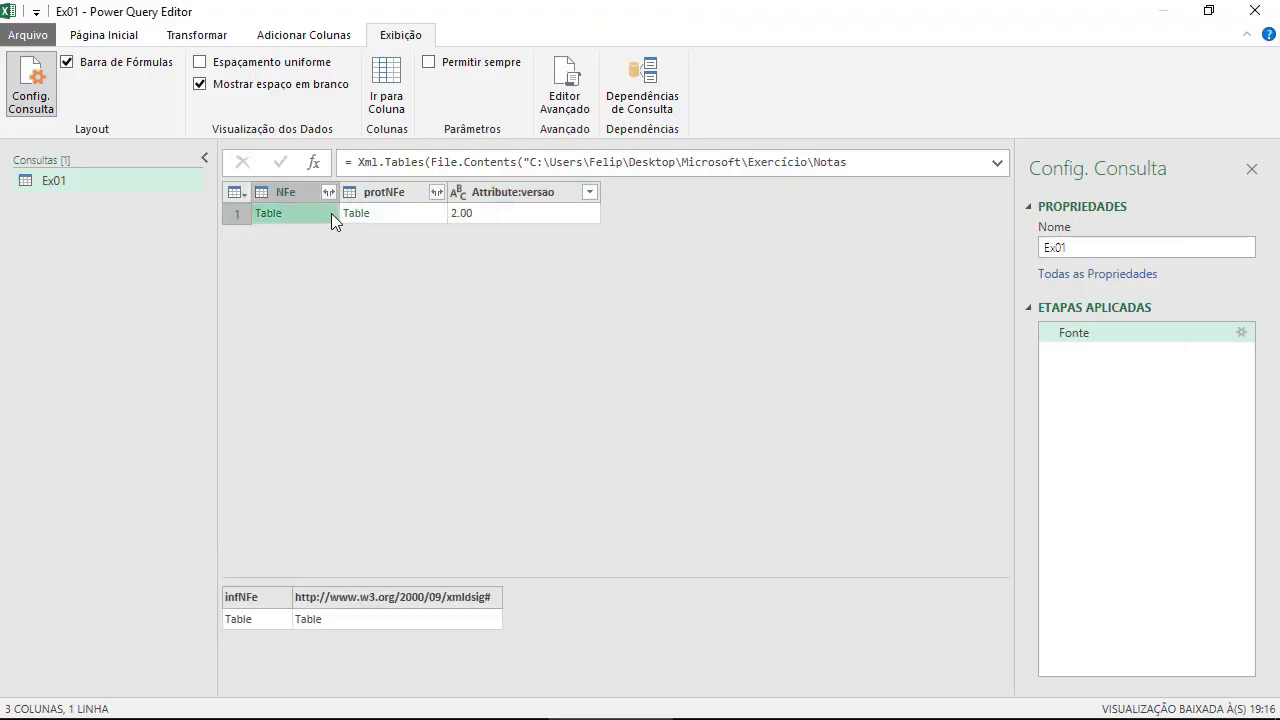
{"action": "left_click", "coordinate": [412, 212]}
{"action": "left_click", "coordinate": [538, 217]}
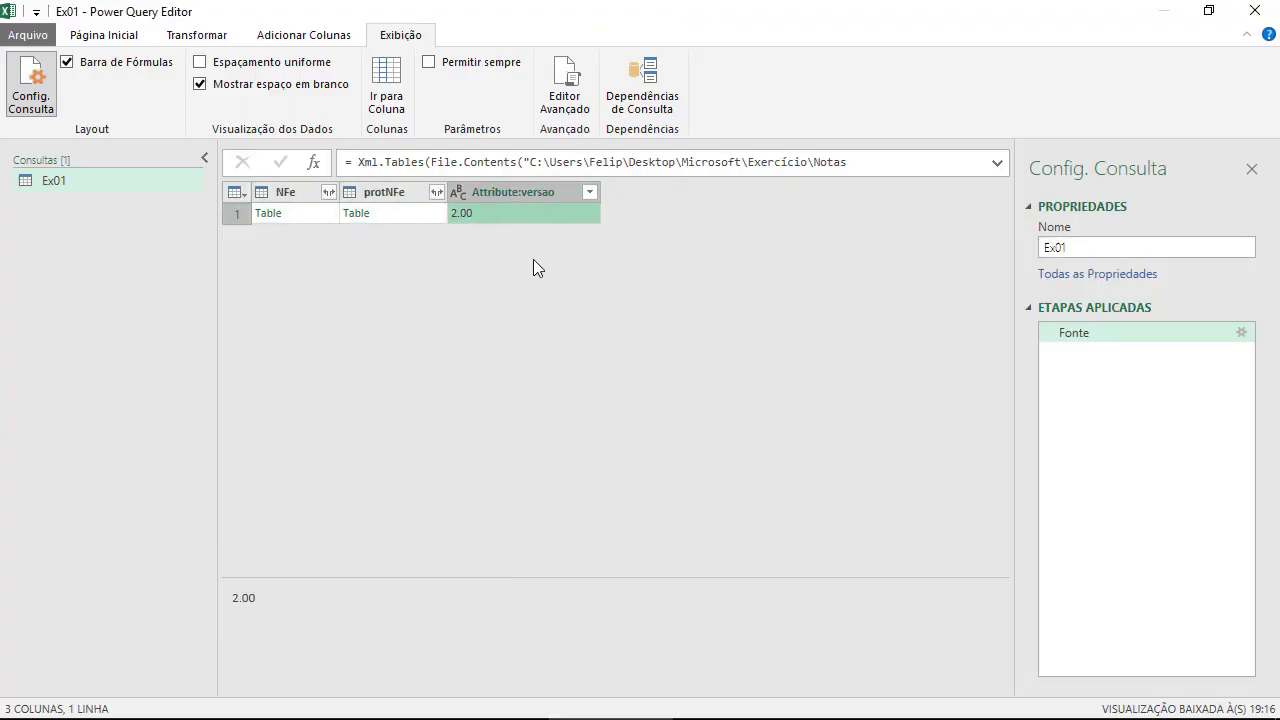
Return to Notepad++ and match the previewed cells to the NFe and protNFe tags and nfeProc's versao value 2.00.
{"action": "key", "text": "alt+Tab"}
{"action": "double_click", "coordinate": [157, 130]}
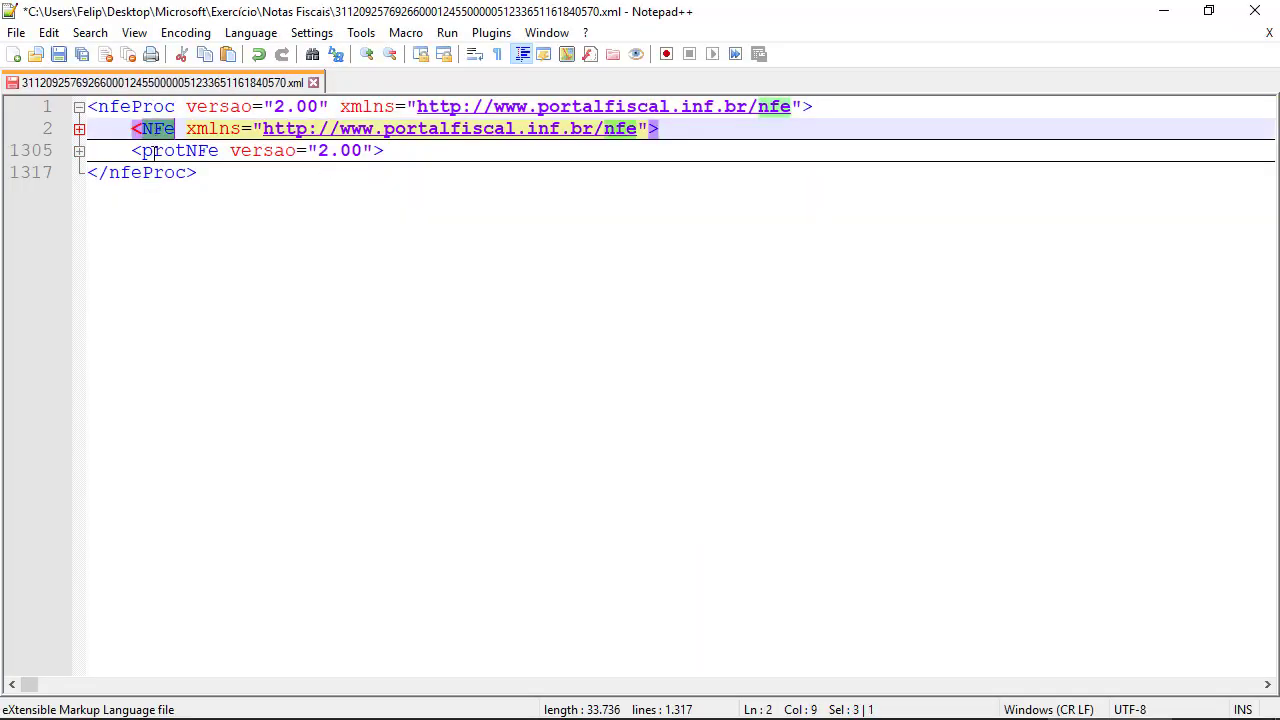
{"action": "double_click", "coordinate": [152, 151]}
{"action": "double_click", "coordinate": [220, 107]}
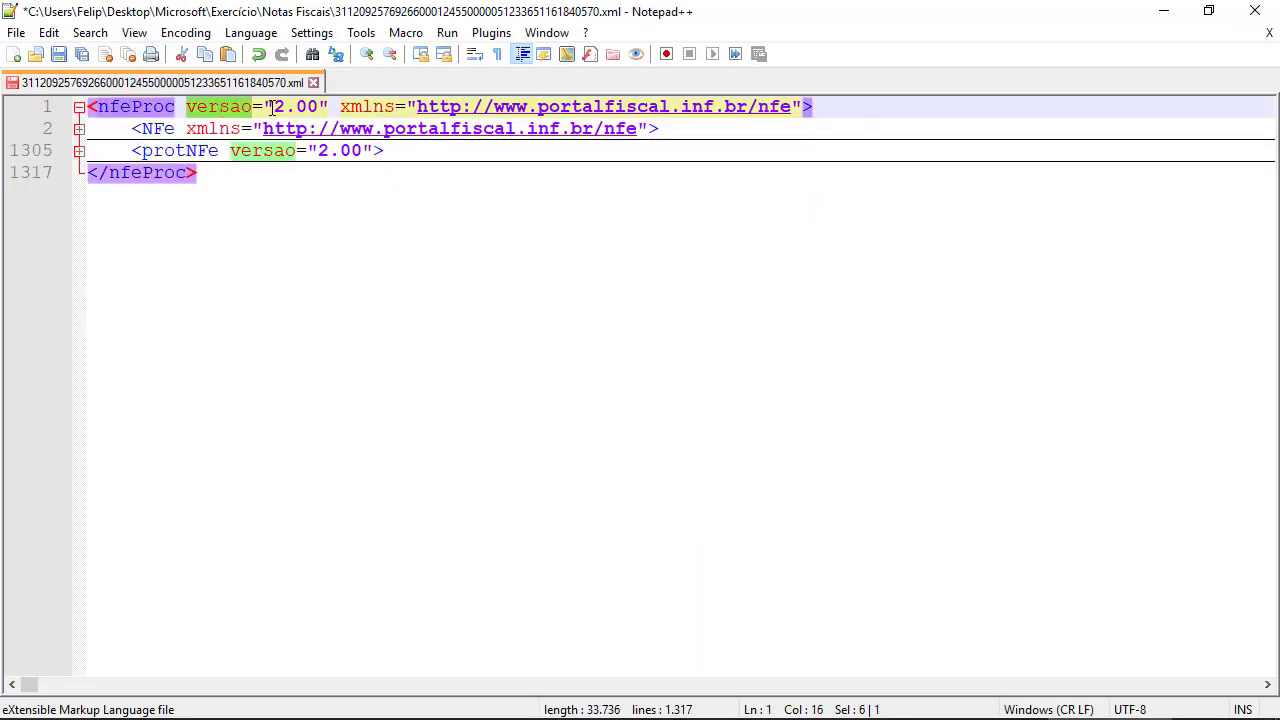
{"action": "left_click_drag", "start_coordinate": [275, 107], "coordinate": [320, 107]}
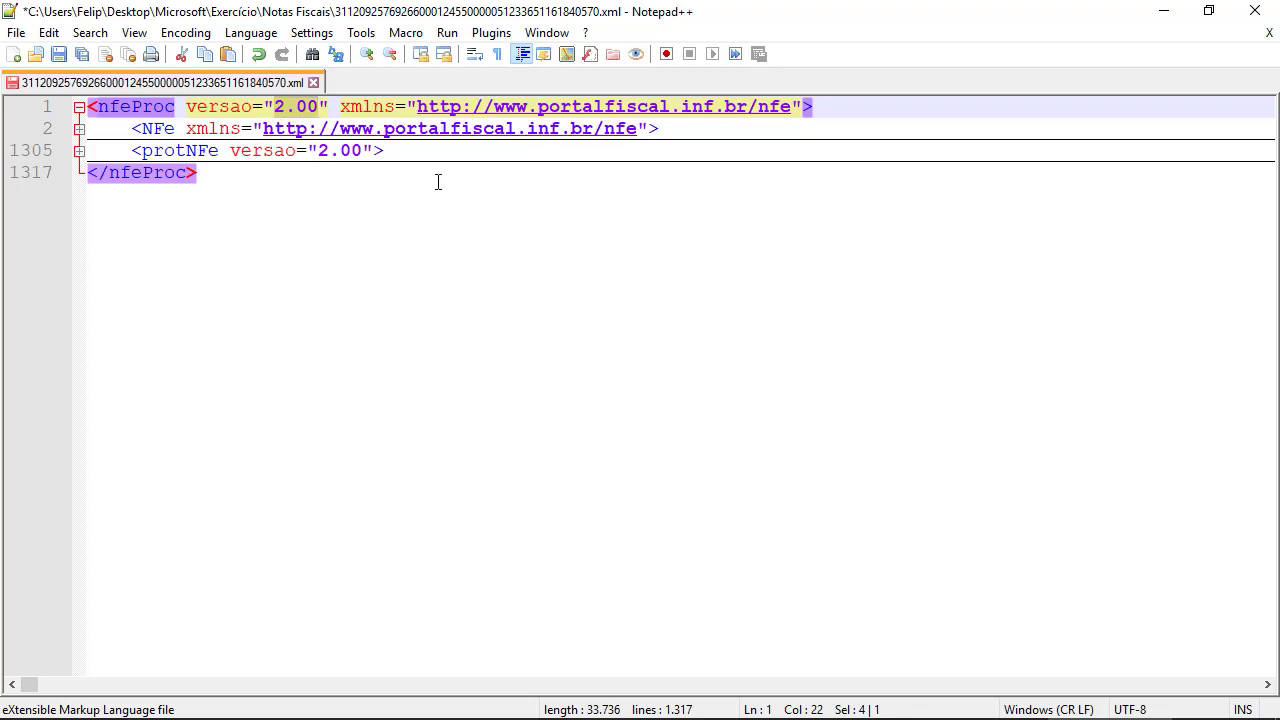
Preview the protNFe and Attribute:versao cells in Power Query Editor, and drill down into the NFe table.
{"action": "key", "text": "alt+Tab"}
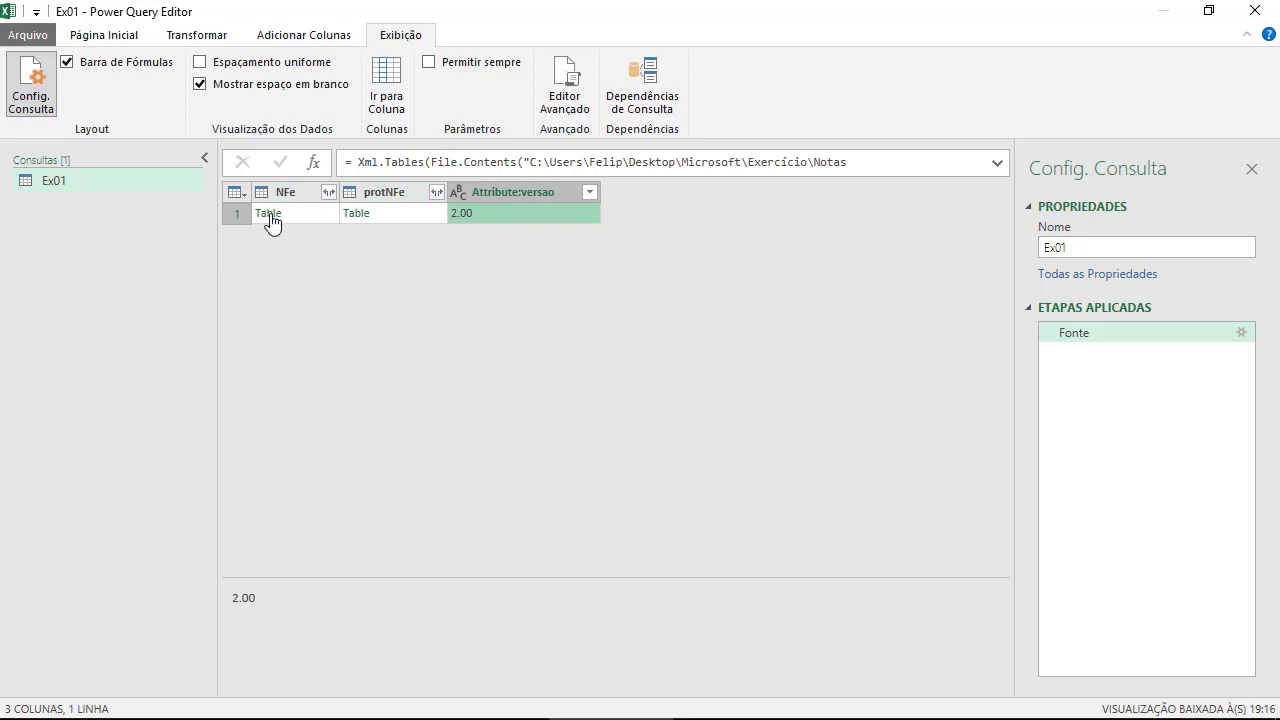
{"action": "left_click", "coordinate": [428, 215]}
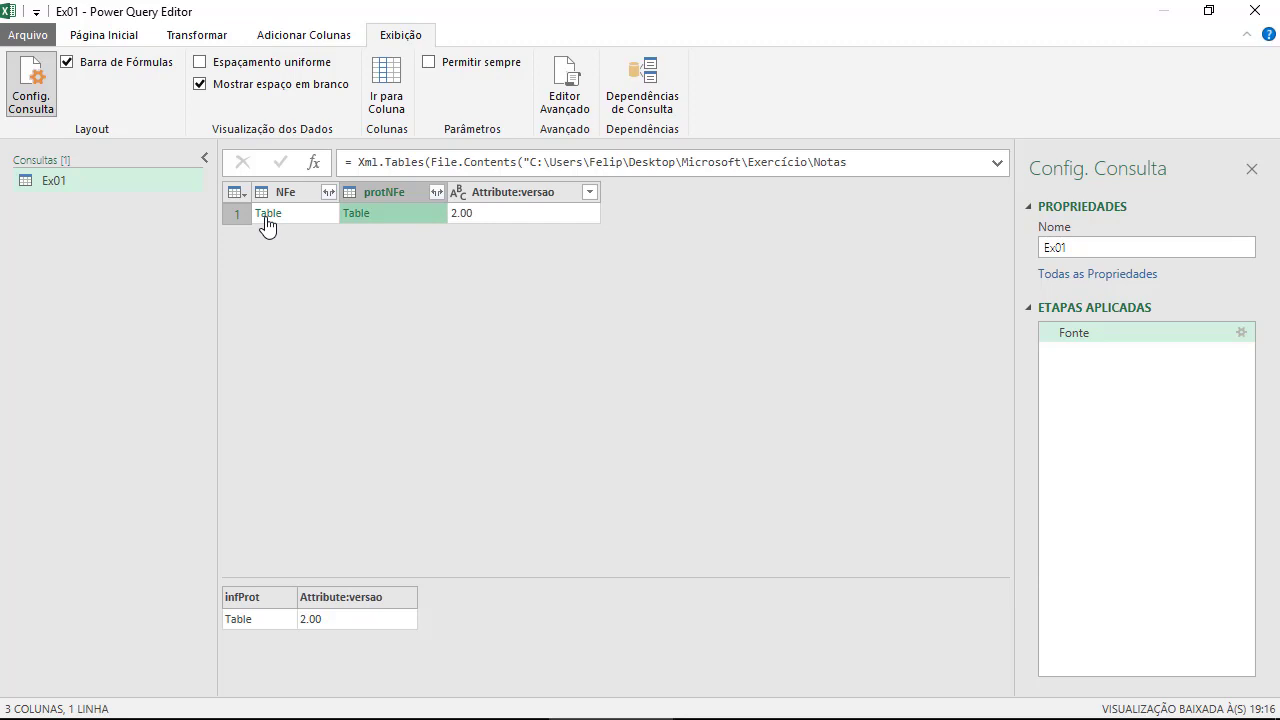
{"action": "left_click", "coordinate": [524, 215]}
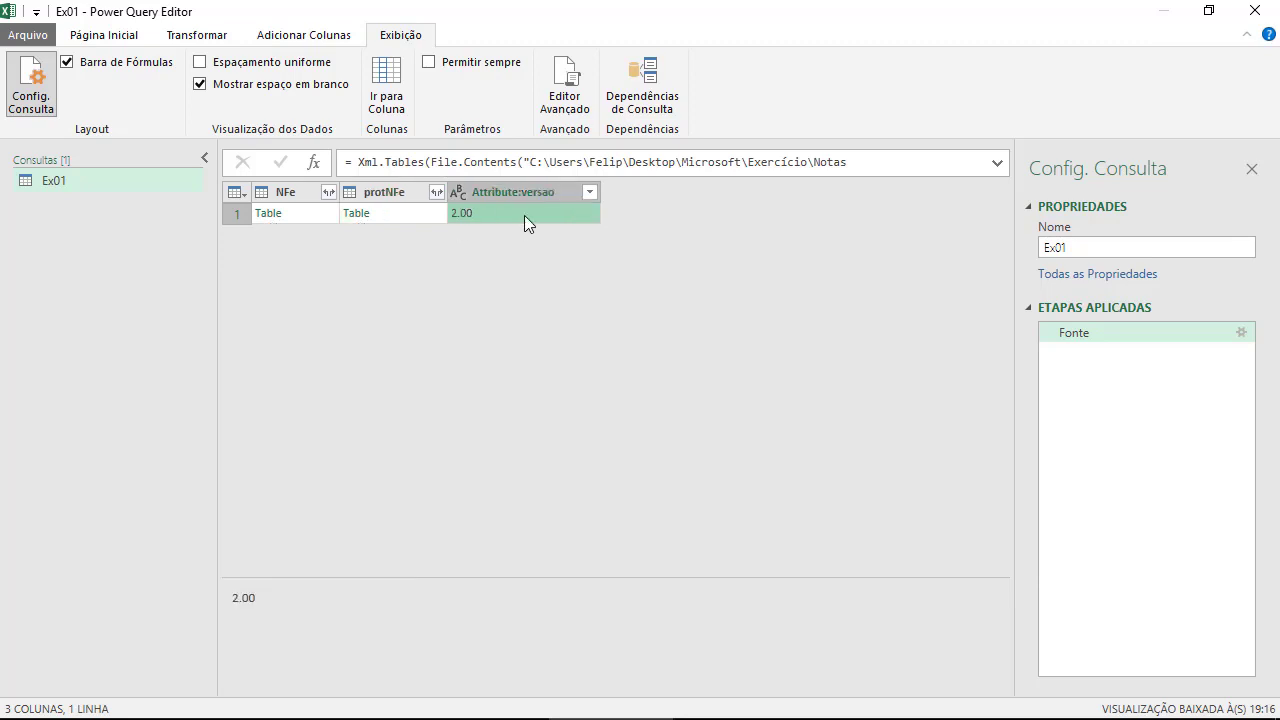
{"action": "left_click", "coordinate": [266, 215]}
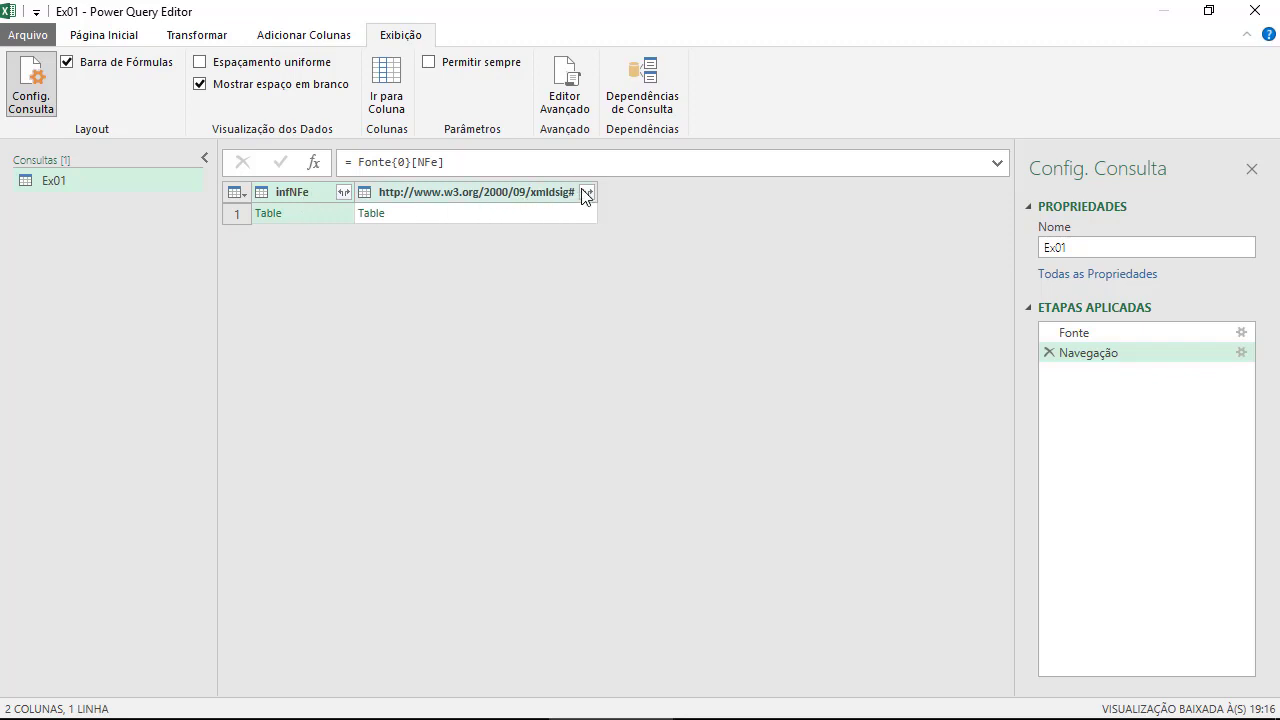
{"action": "mouse_move", "coordinate": [598, 192]}
{"action": "left_mouse_down"}
{"action": "mouse_move", "coordinate": [686, 194]}
{"action": "mouse_move", "coordinate": [591, 210]}
{"action": "left_mouse_up"}
Expand the NFe tag in Notepad++ and compare its infNFe and Signature tags with the drilled-down columns in Power Query Editor.
{"action": "left_click", "coordinate": [1070, 699]}
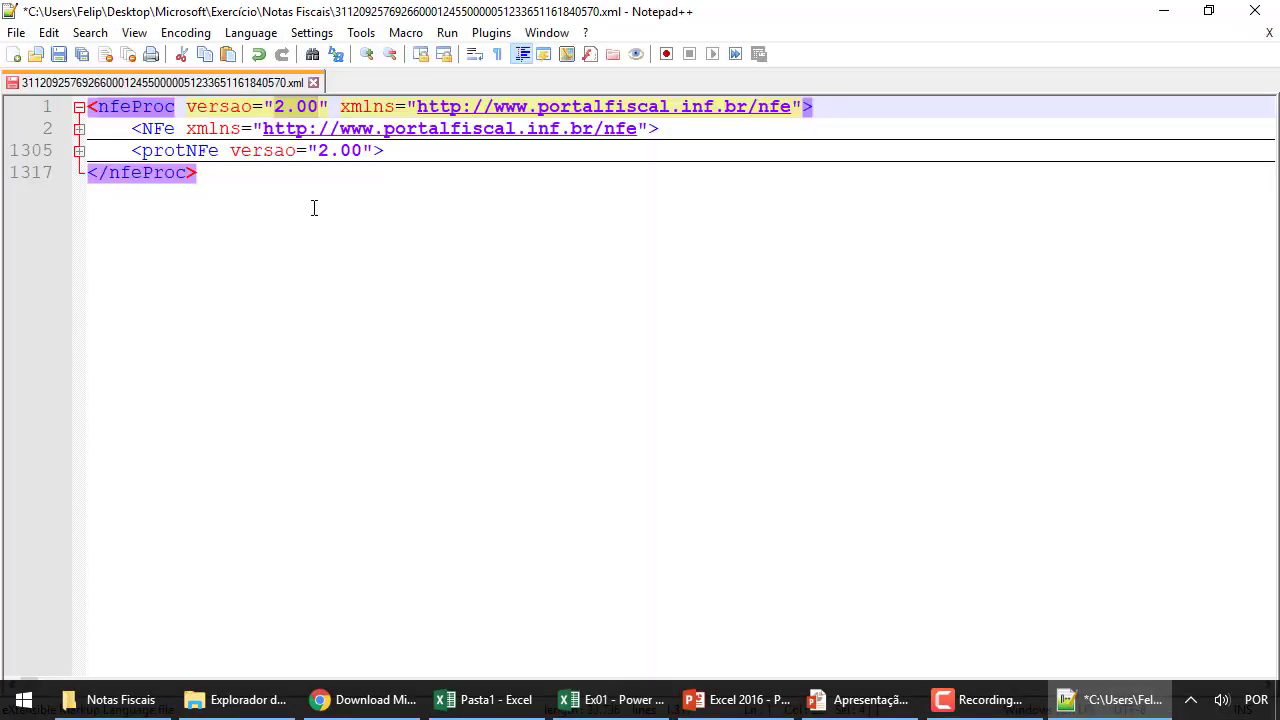
{"action": "left_click", "coordinate": [77, 130]}
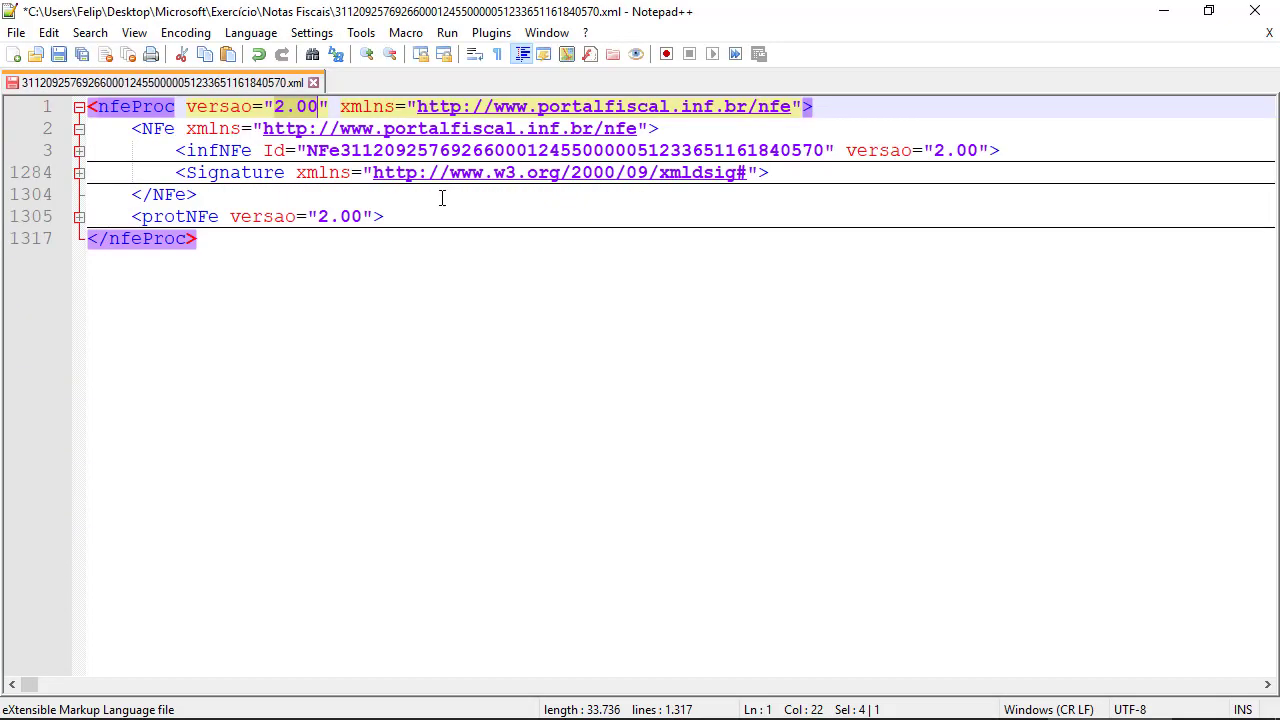
{"action": "left_click", "coordinate": [220, 151]}
{"action": "double_click", "coordinate": [220, 151]}
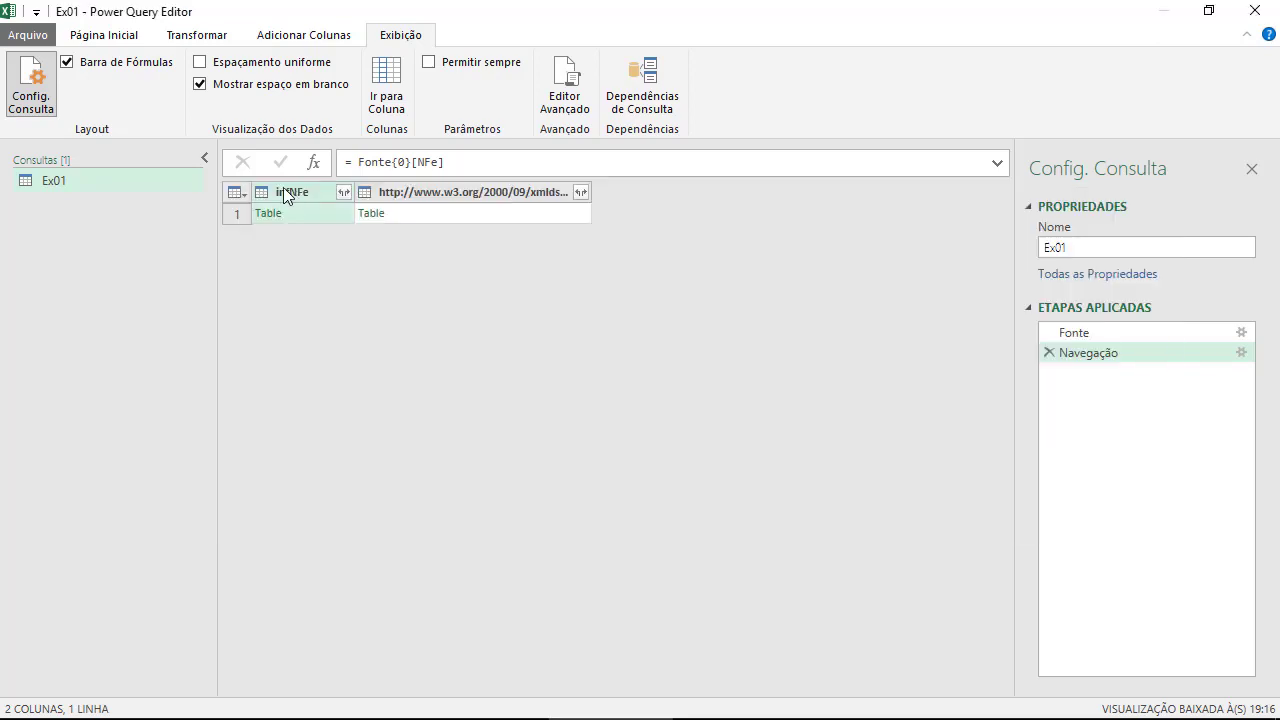
{"action": "key", "text": "alt+Tab"}
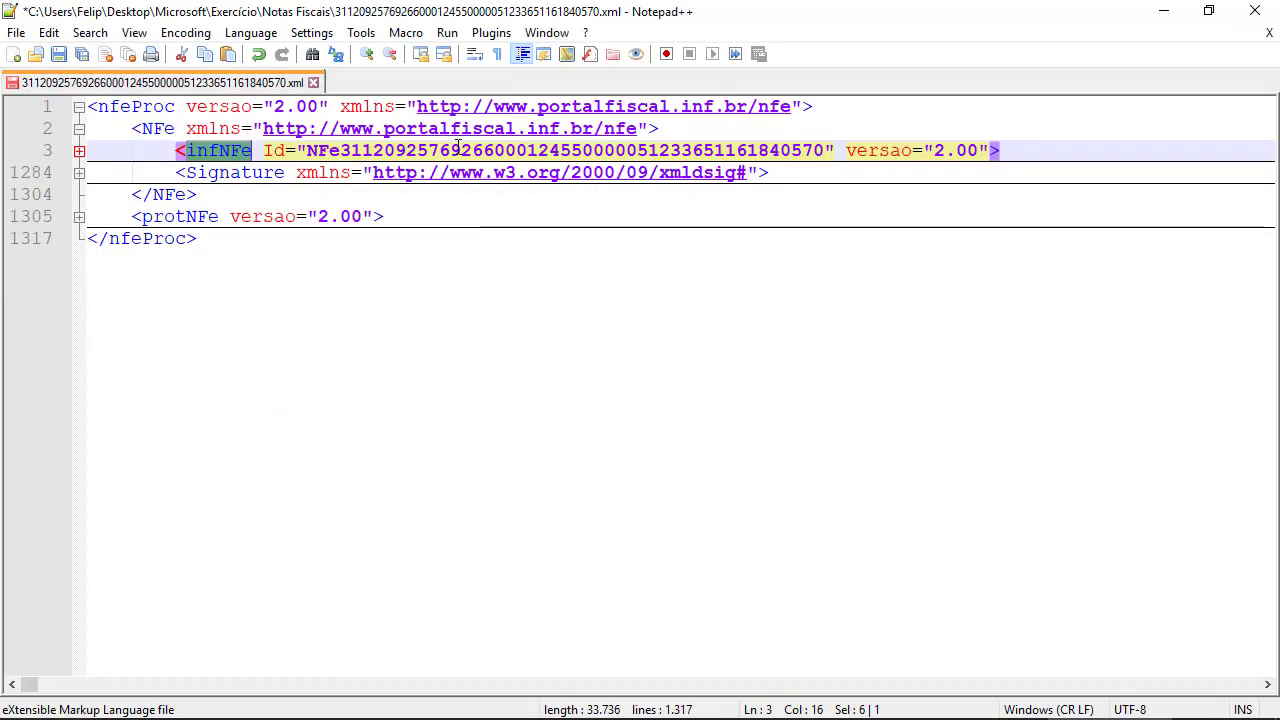
{"action": "key", "text": "alt+Tab"}
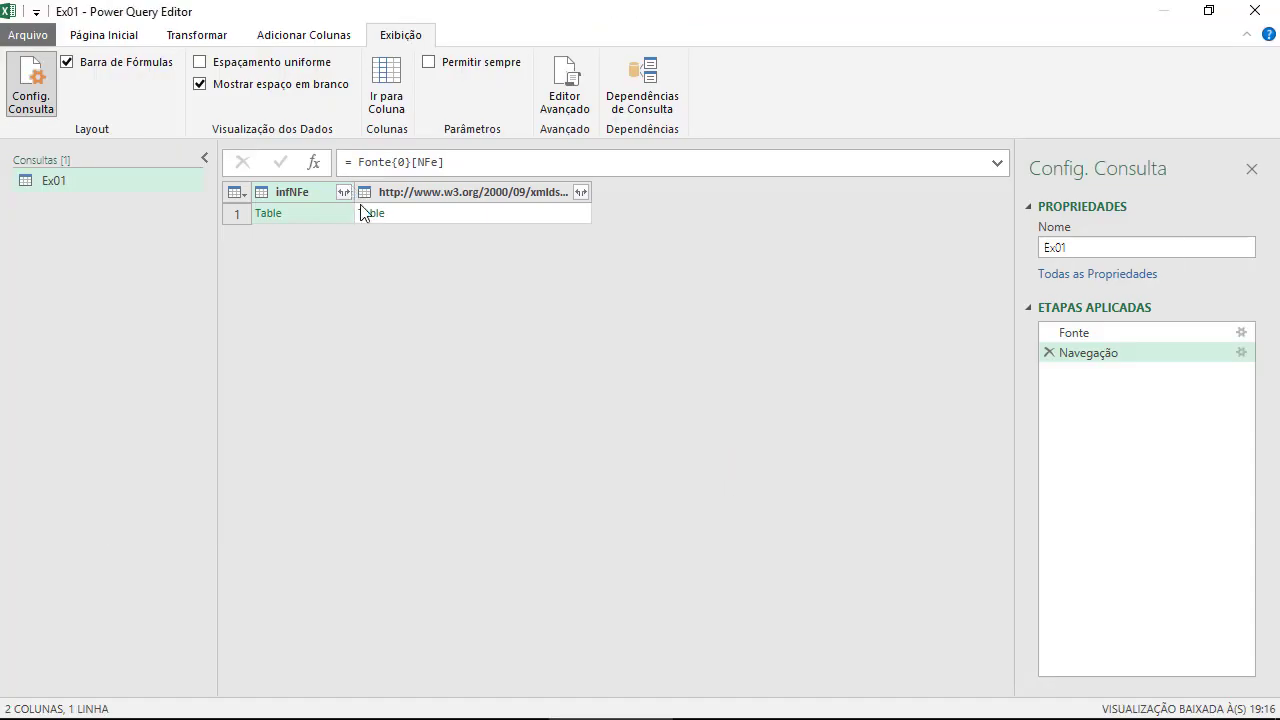
{"action": "mouse_move", "coordinate": [591, 191]}
{"action": "left_mouse_down"}
{"action": "mouse_move", "coordinate": [783, 193]}
{"action": "mouse_move", "coordinate": [598, 209]}
{"action": "left_mouse_up"}
{"action": "key", "text": "alt+Tab"}
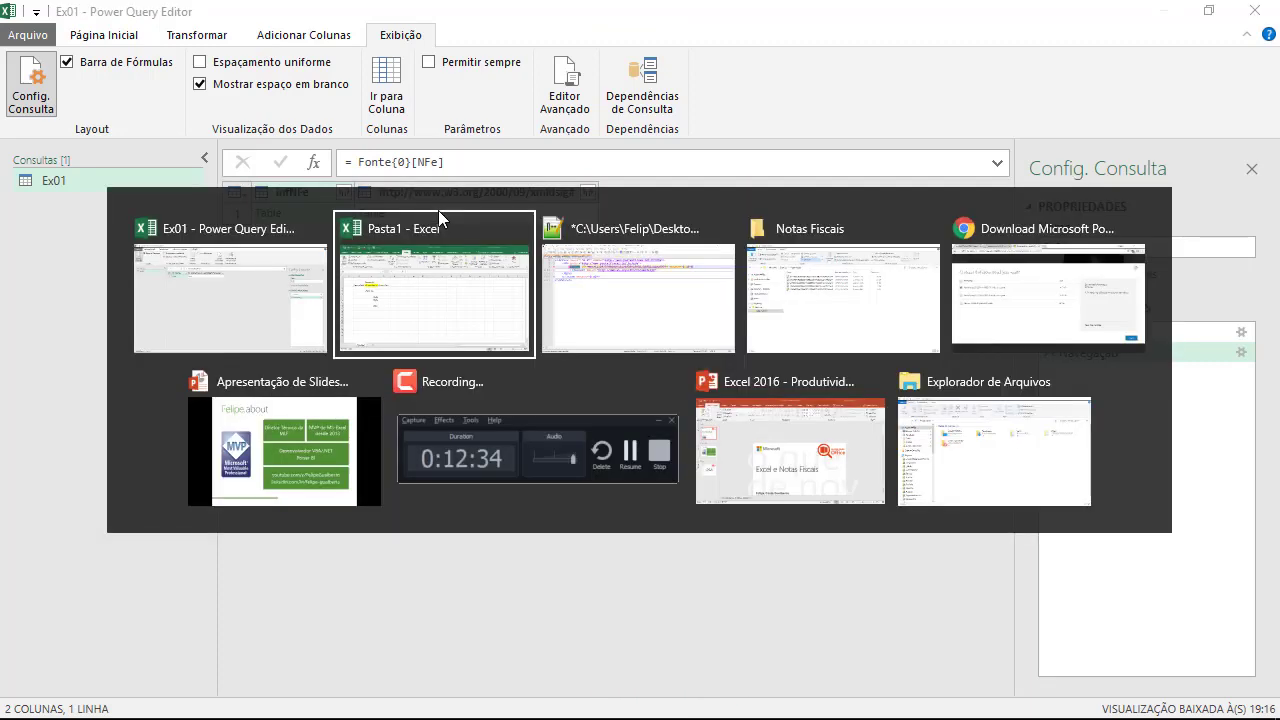
{"action": "key", "text": "alt+Tab"}
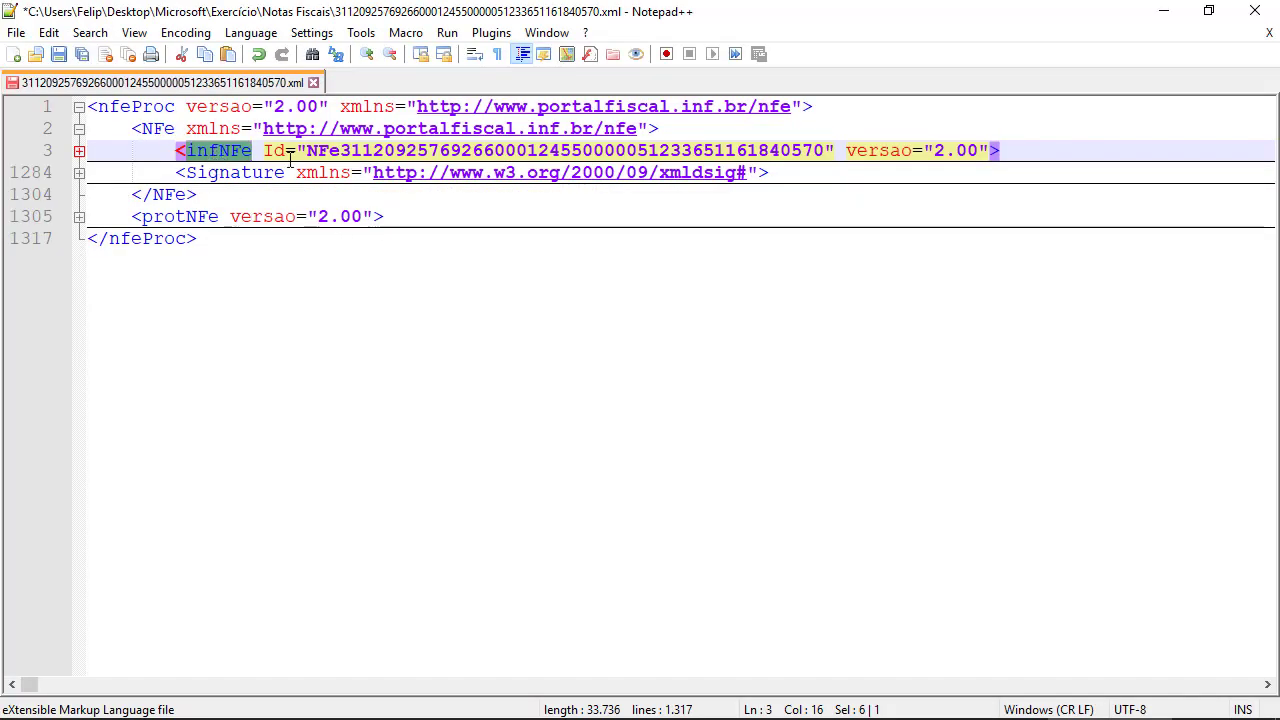
Expand the infNFe tag in Notepad++, and drill down into the infNFe table of query Ex01 in Power Query Editor.
{"action": "left_click", "coordinate": [76, 152]}
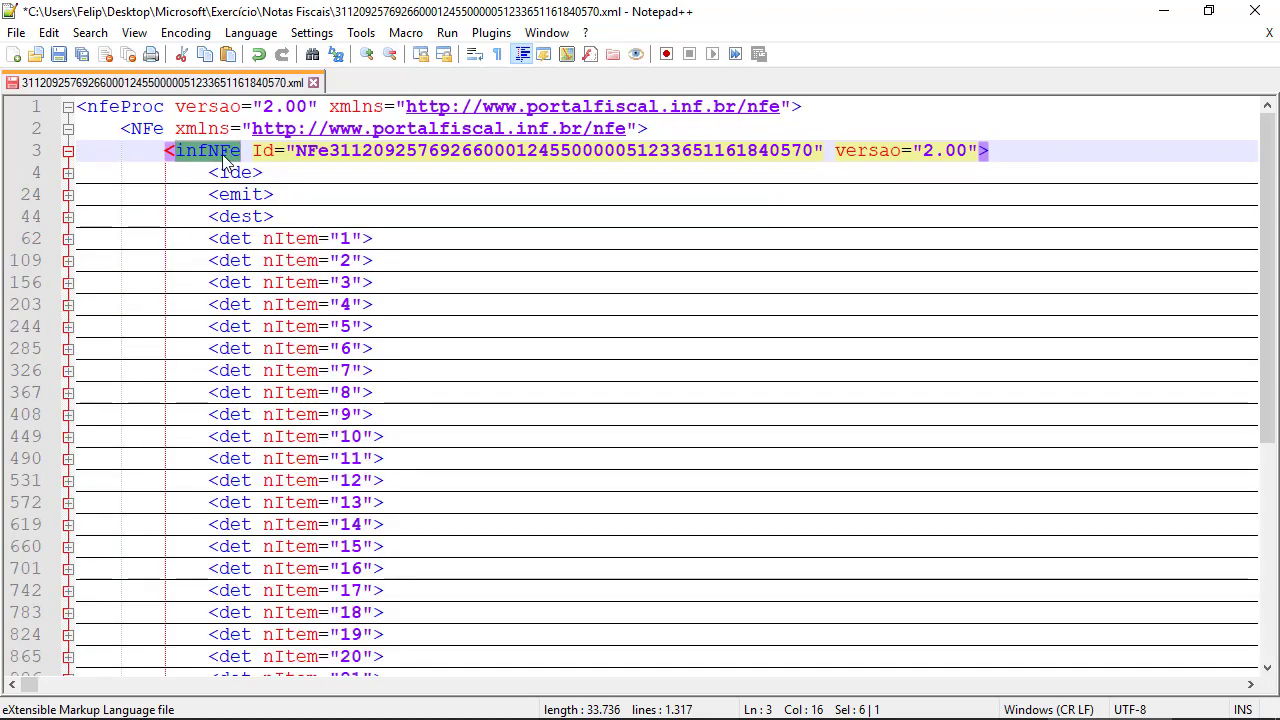
{"action": "key", "text": "alt+Tab"}
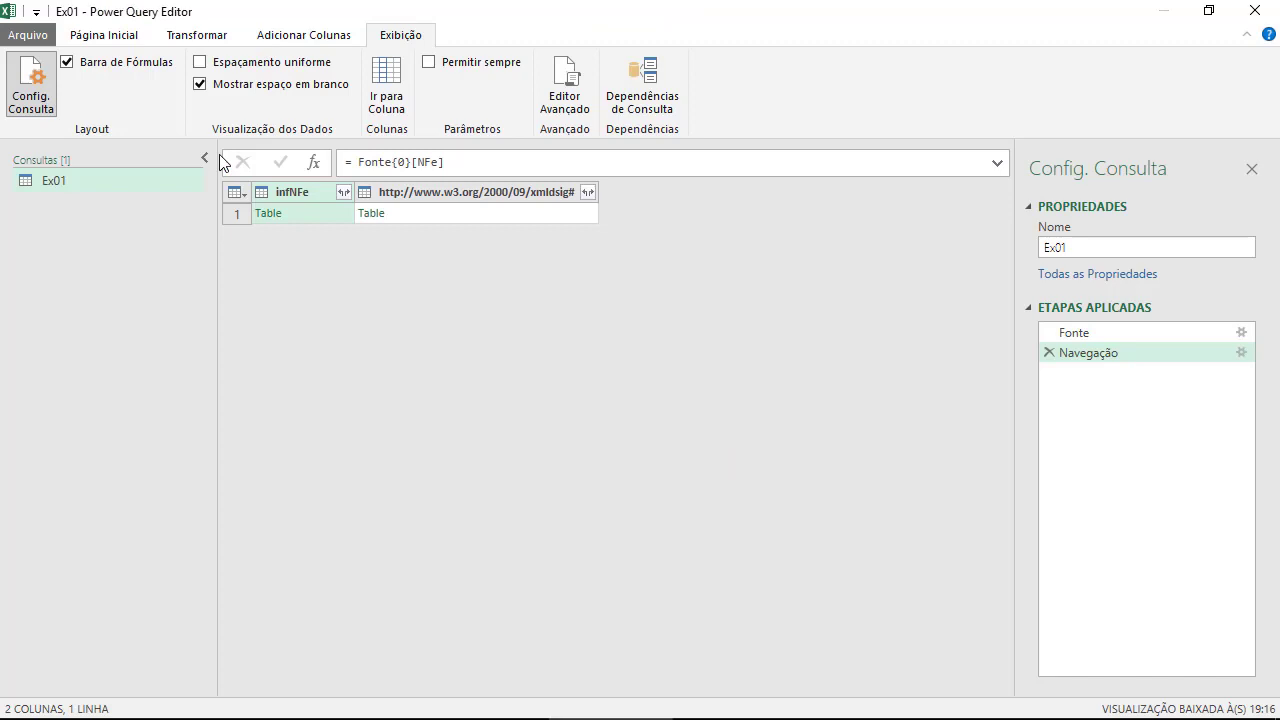
{"action": "left_click", "coordinate": [270, 214]}
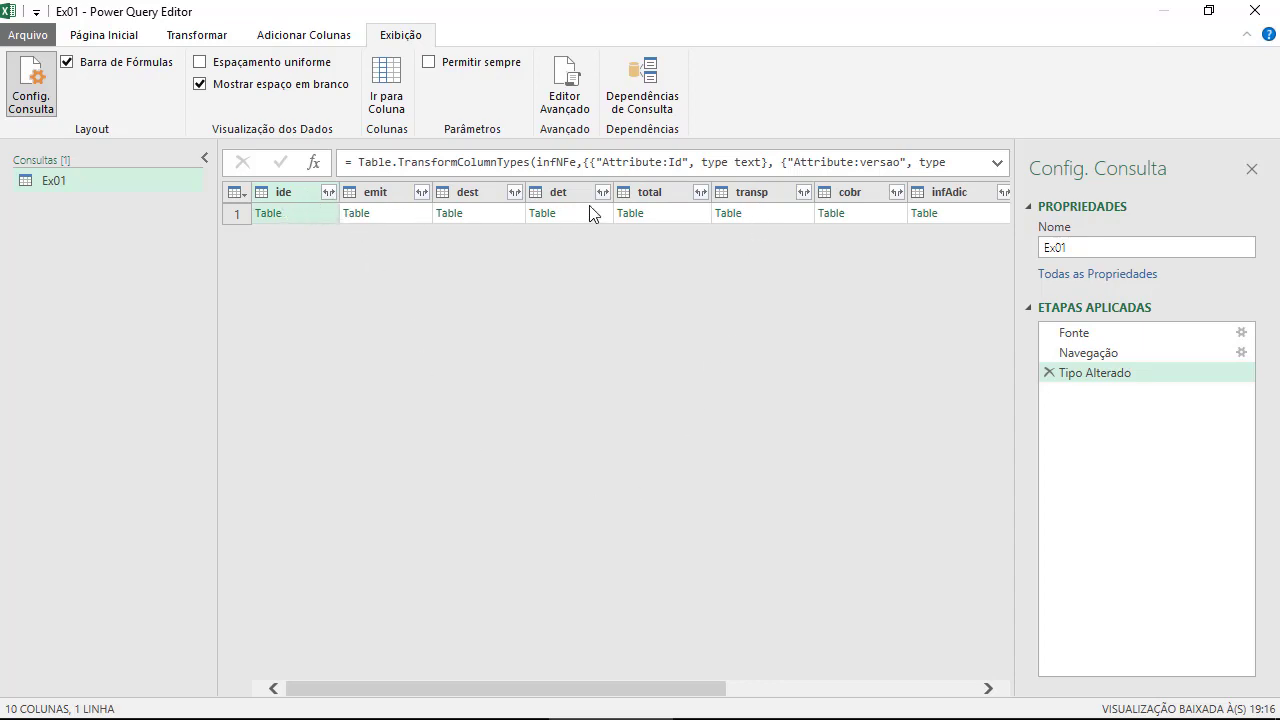
Switch to Notepad++ and locate the ide, emit and dest nodes inside infNFe in the invoice XML.
{"action": "key", "text": "alt+Tab"}
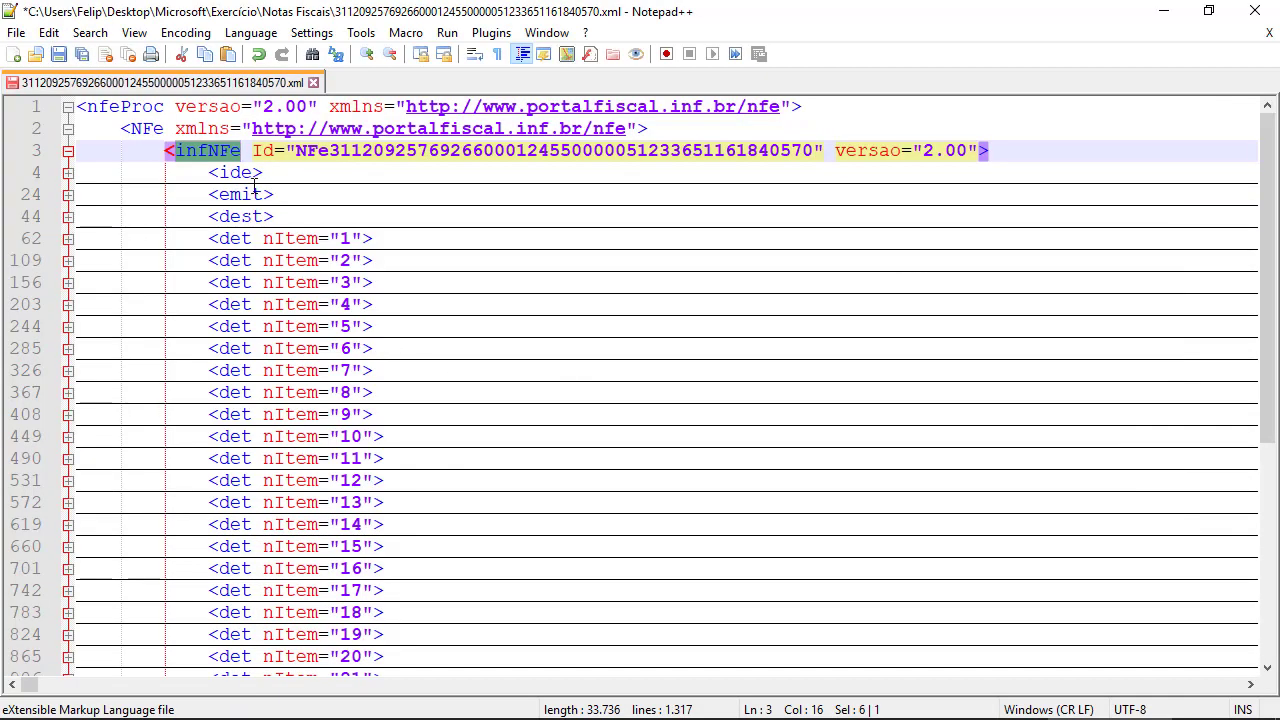
{"action": "left_click", "coordinate": [246, 176]}
{"action": "left_click", "coordinate": [245, 194]}
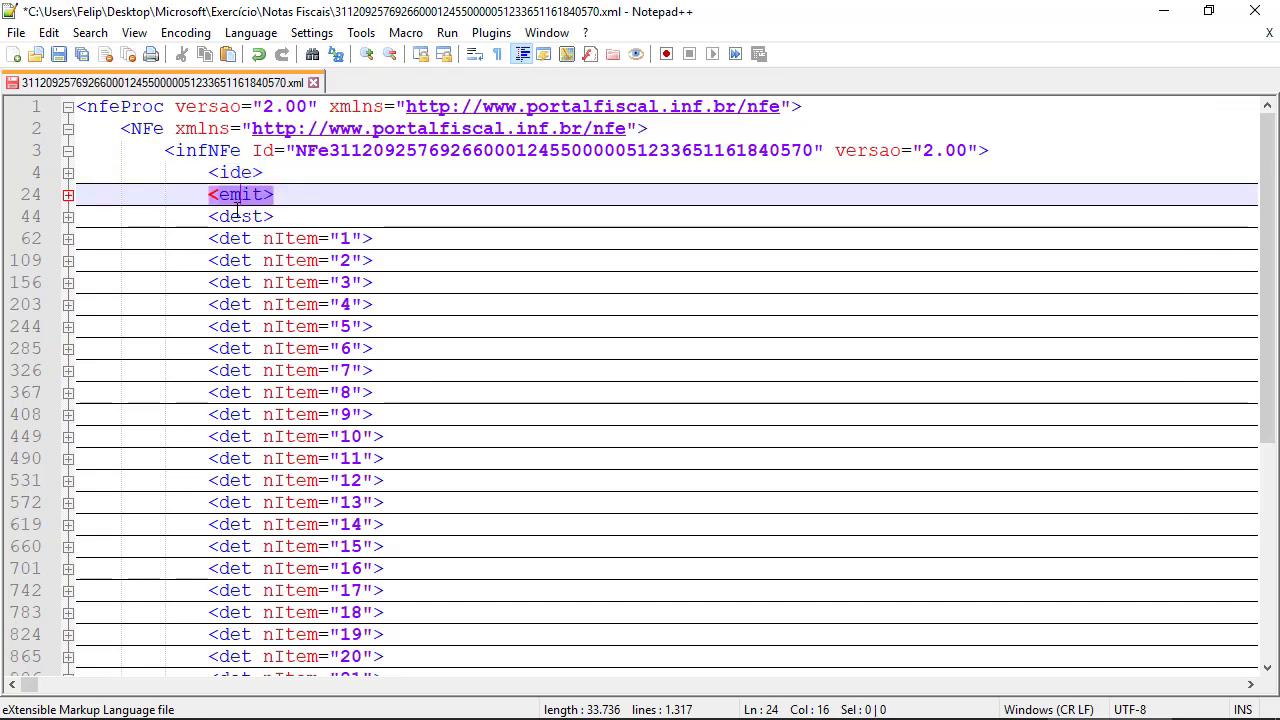
{"action": "left_click", "coordinate": [236, 216]}
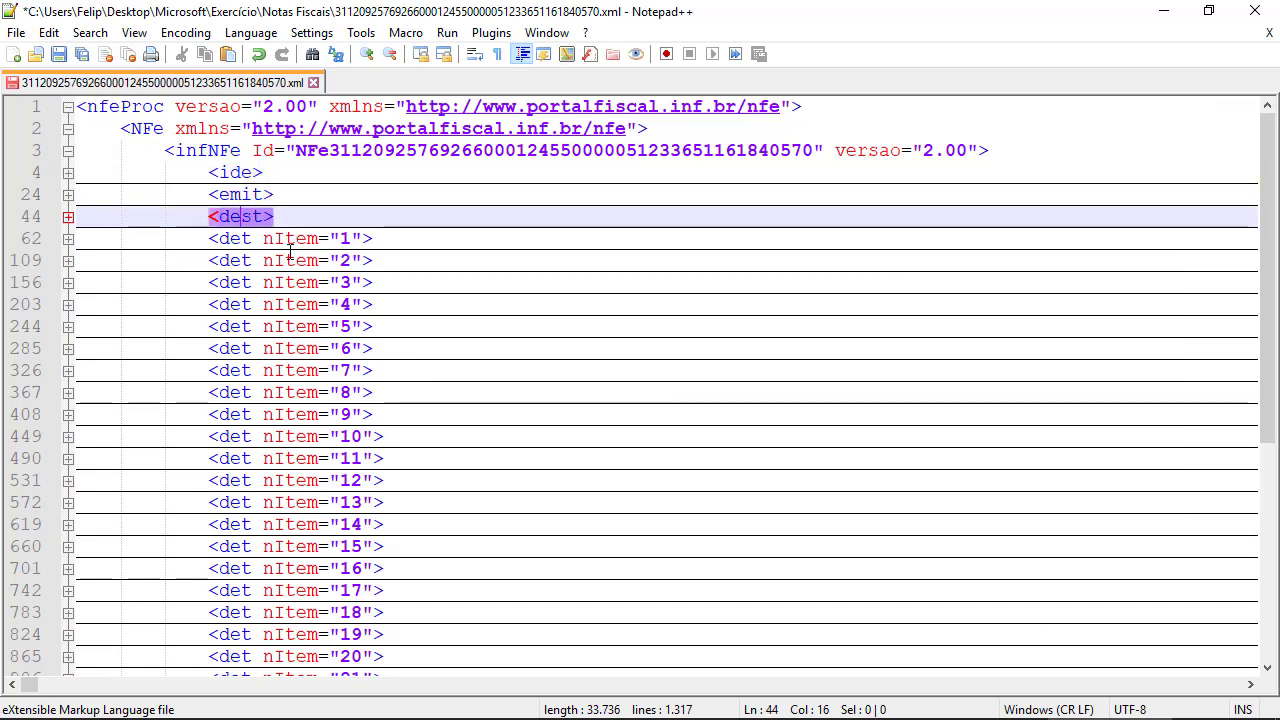
Switch back to Power Query Editor and preview the nested tables in the det and ide columns.
{"action": "key", "text": "alt+Tab"}
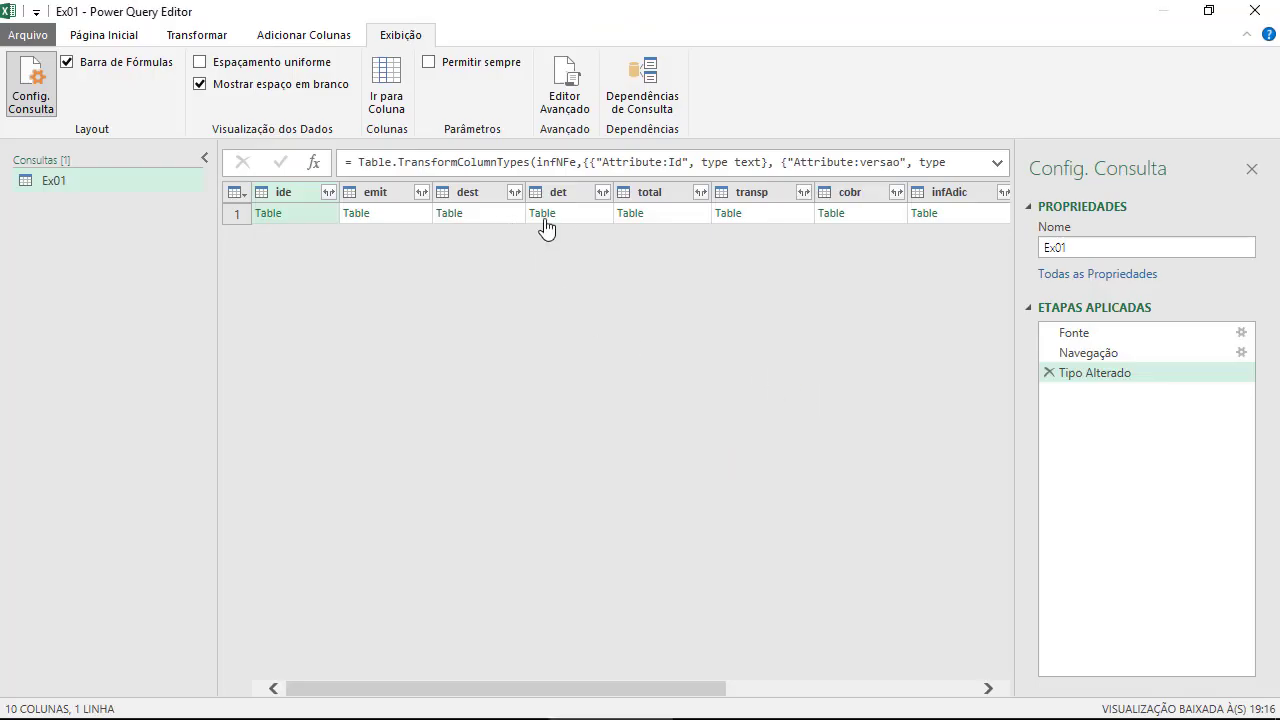
{"action": "left_click", "coordinate": [579, 216]}
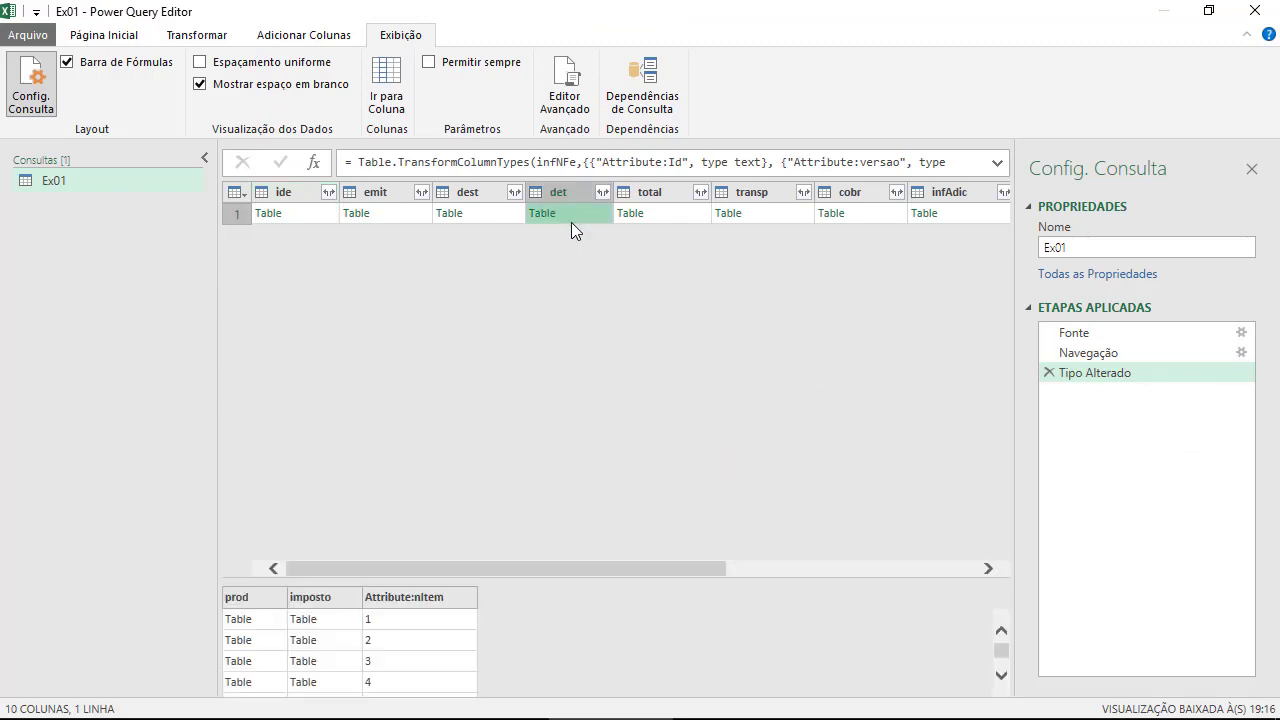
{"action": "left_click_drag", "start_coordinate": [616, 572], "coordinate": [475, 568]}
{"action": "left_click", "coordinate": [309, 212]}
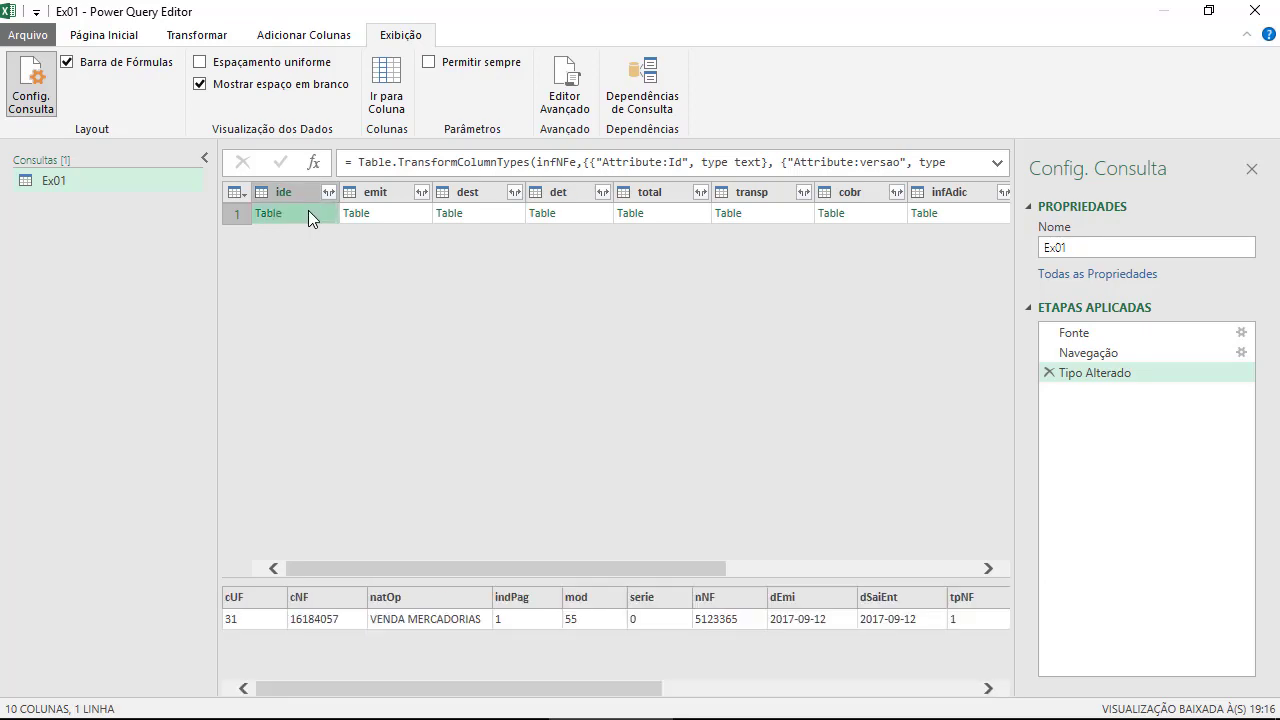
In the Notepad++ XML file, expand the emit and dest nodes and highlight the xNome value in each.
{"action": "key", "text": "alt+Tab"}
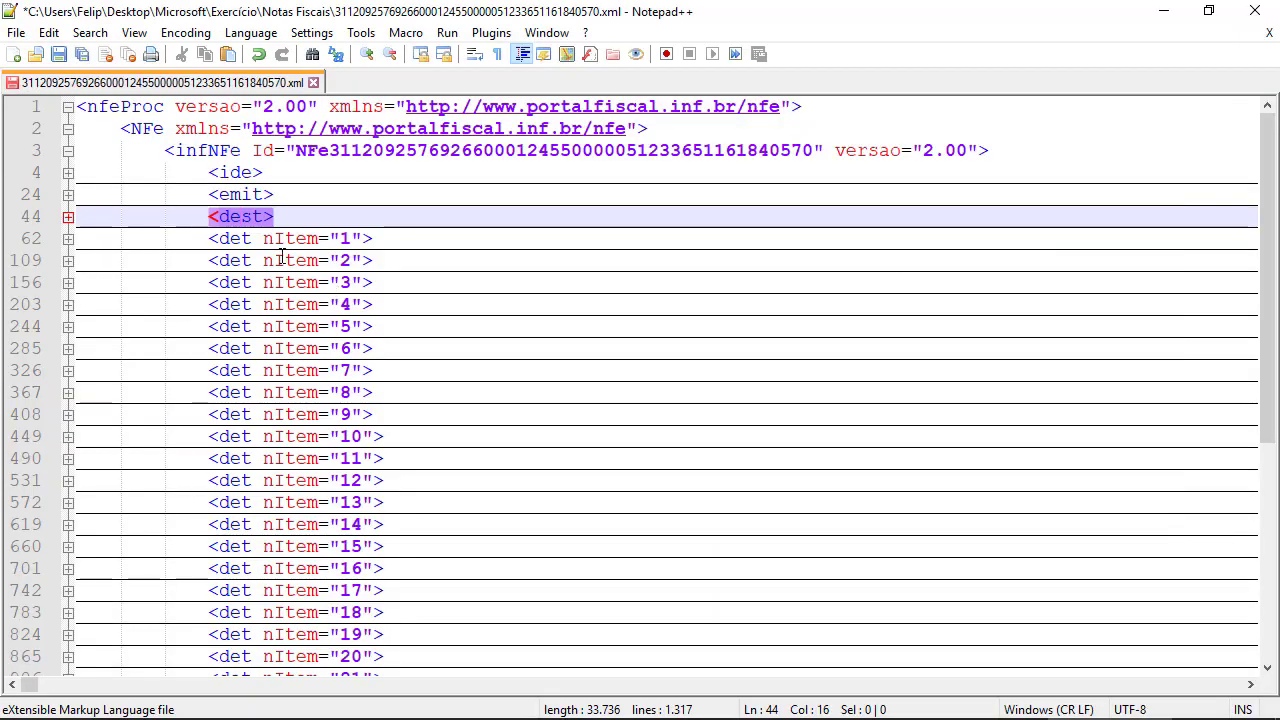
{"action": "left_click", "coordinate": [228, 198]}
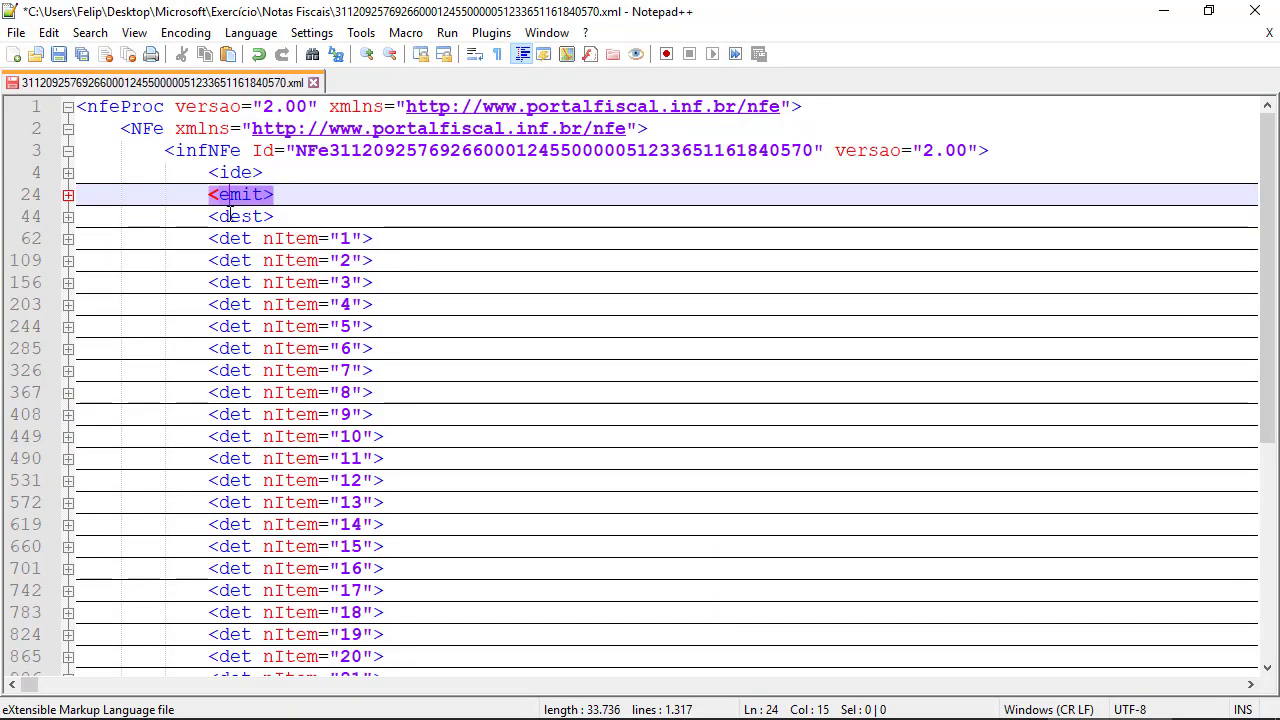
{"action": "left_click", "coordinate": [229, 220]}
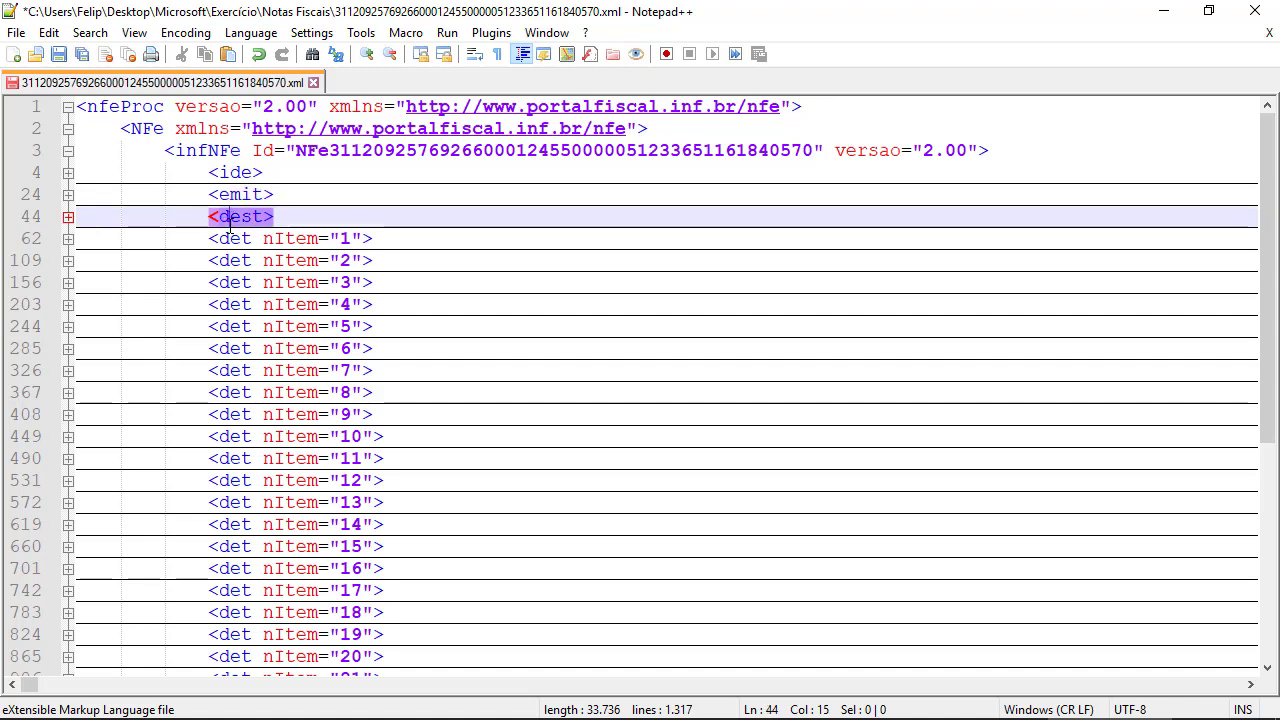
{"action": "left_click", "coordinate": [67, 195]}
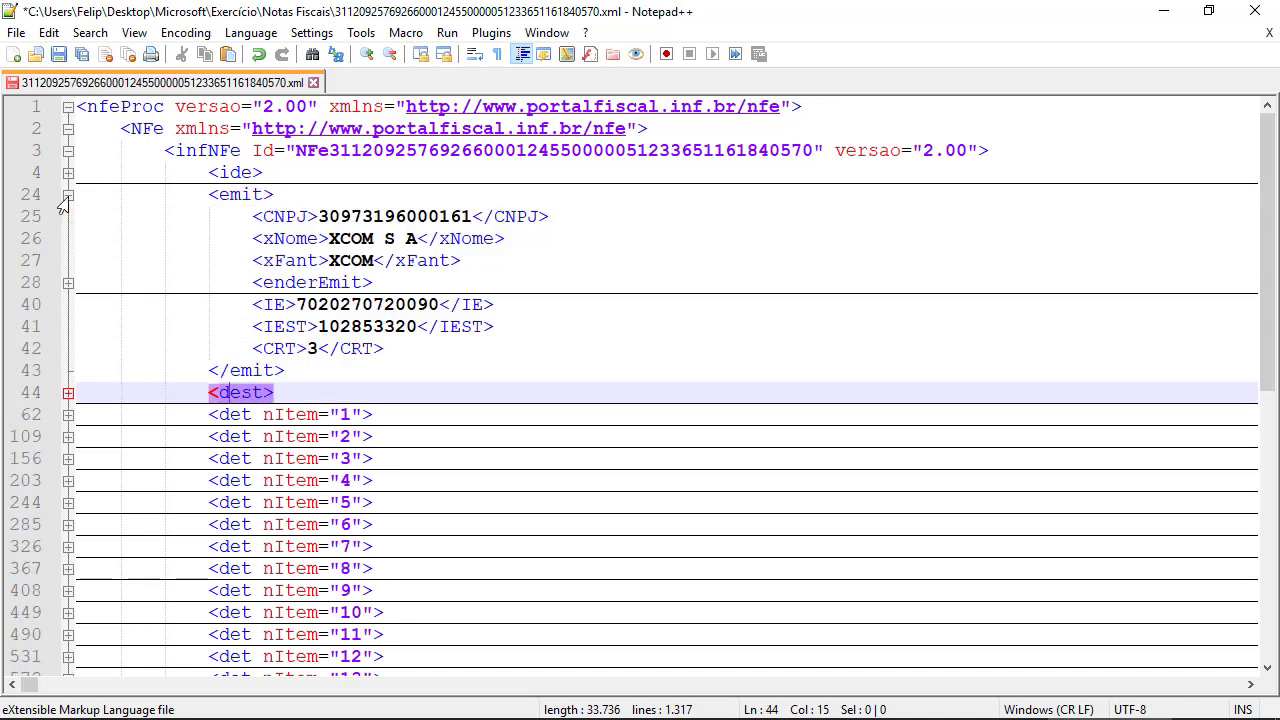
{"action": "left_click", "coordinate": [68, 393]}
{"action": "left_click_drag", "start_coordinate": [329, 238], "coordinate": [413, 240]}
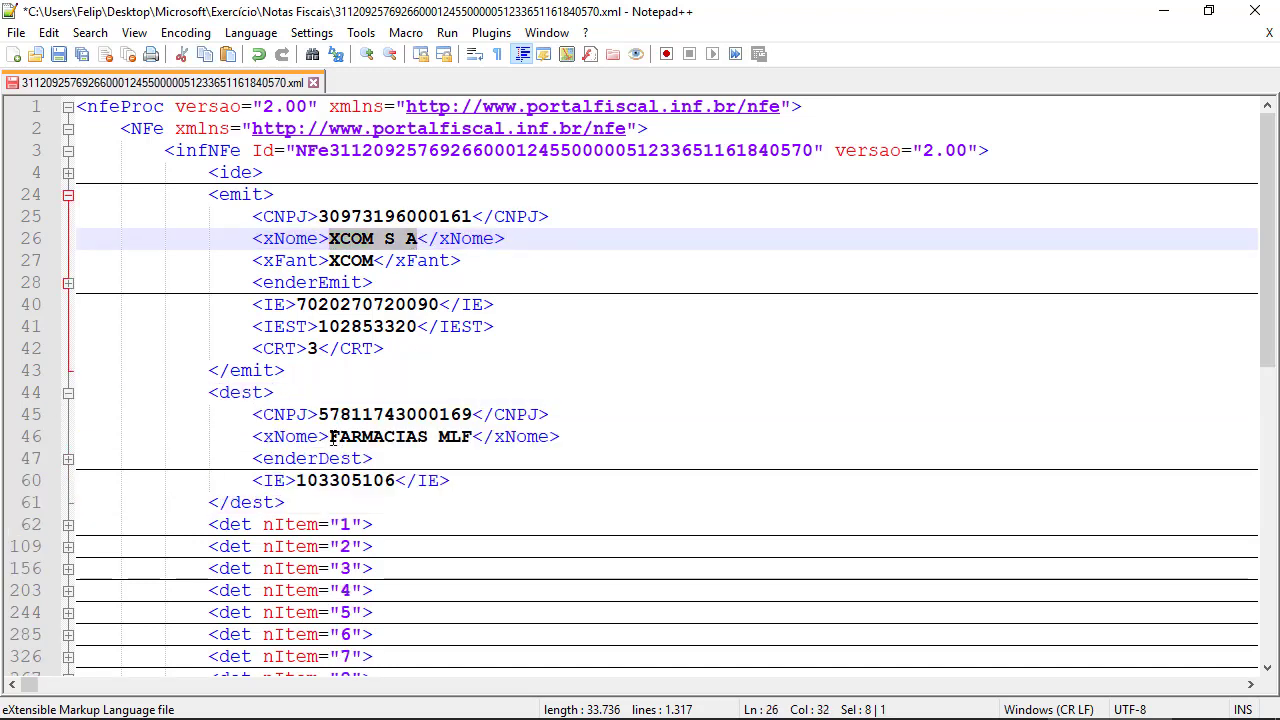
{"action": "left_click_drag", "start_coordinate": [330, 437], "coordinate": [477, 430]}
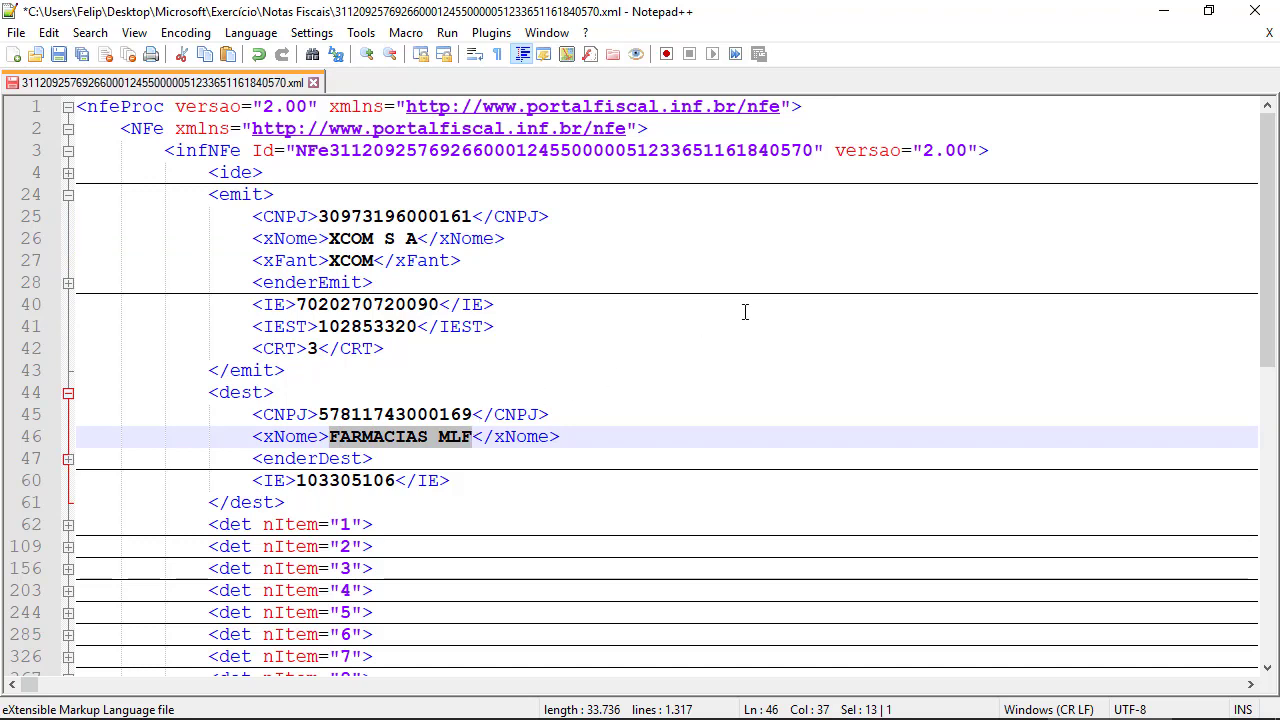
Return to Power Query Editor and preview the nested tables in the emit and dest columns.
{"action": "key", "text": "alt+Tab"}
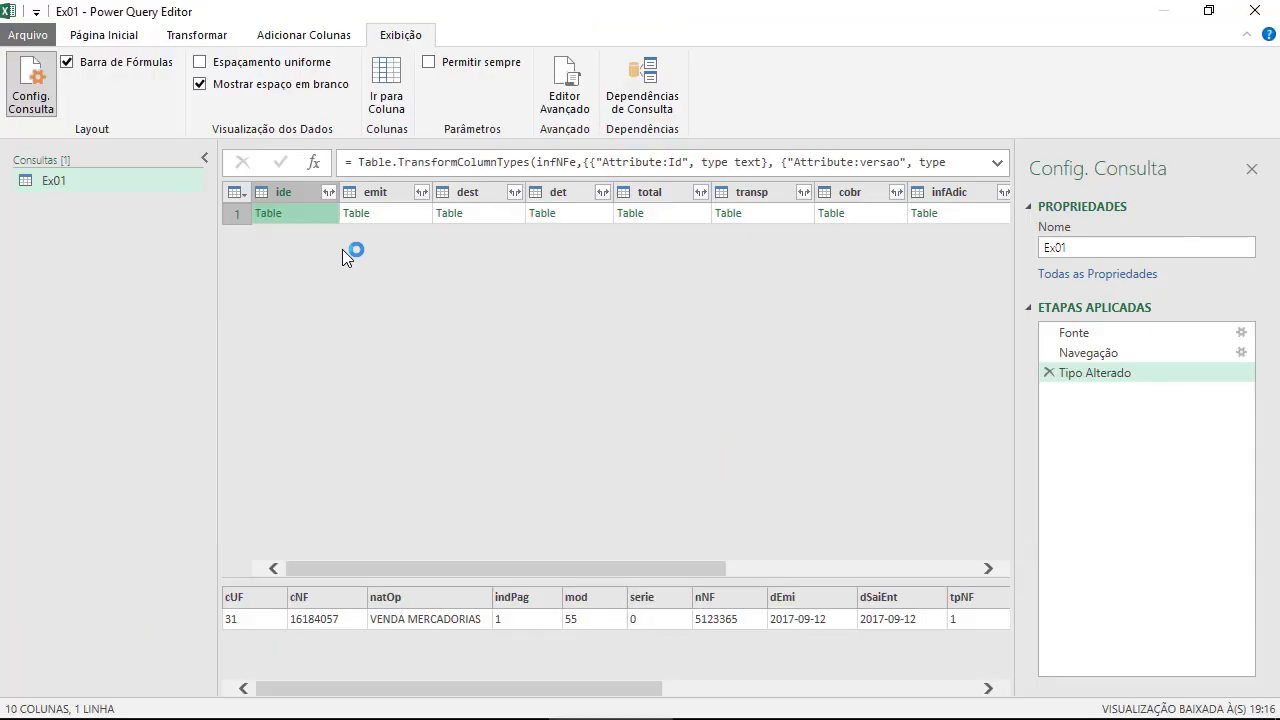
{"action": "left_click", "coordinate": [415, 214]}
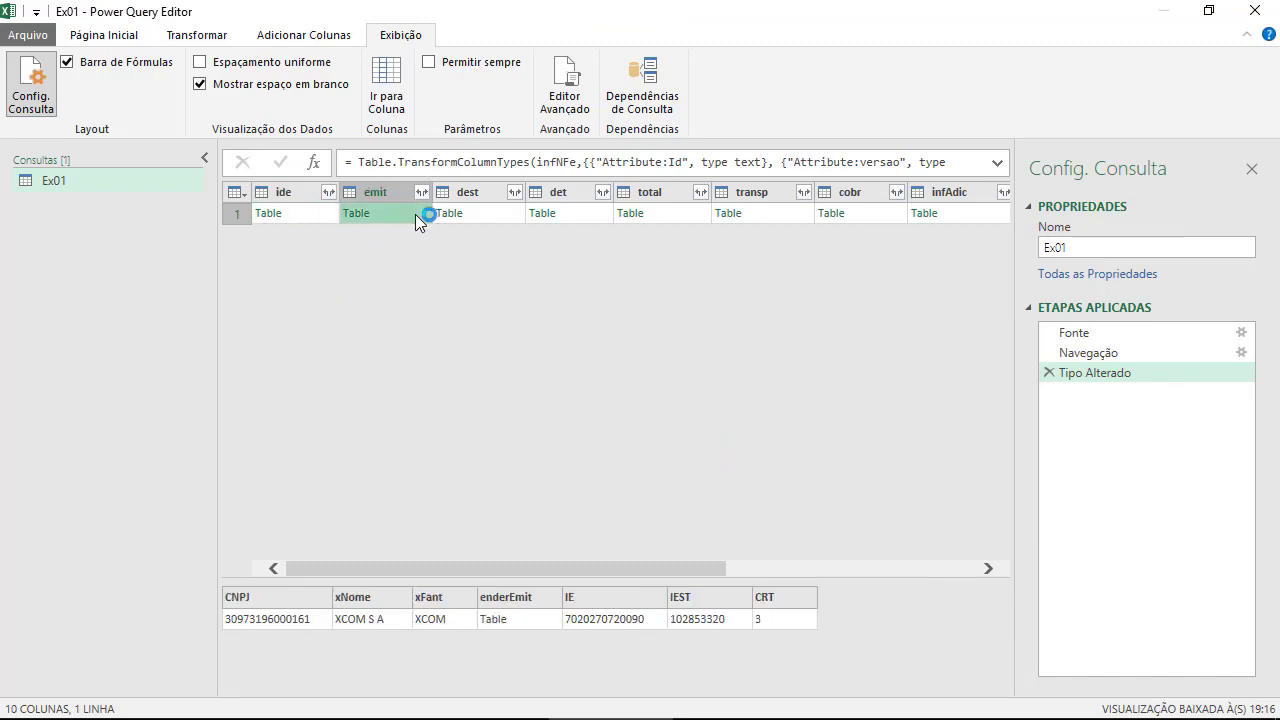
{"action": "left_click", "coordinate": [496, 214]}
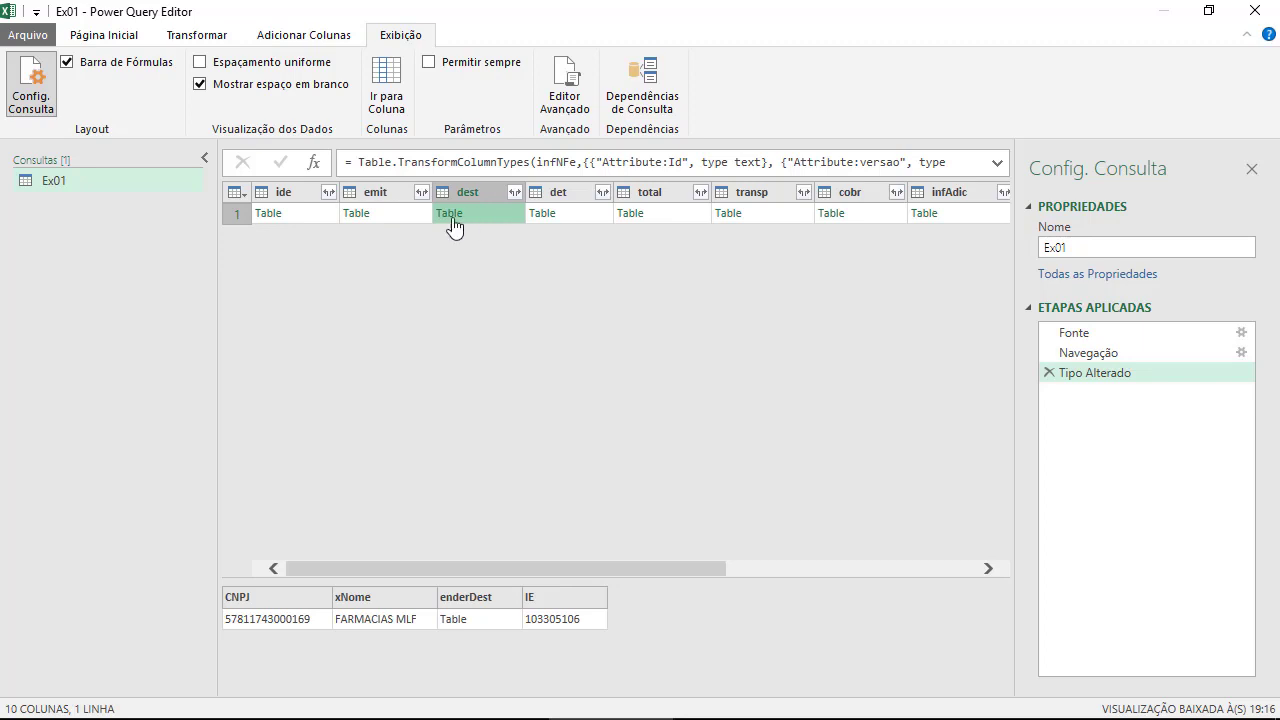
Drill into the emit table to view its xNome value, and delete the query steps this adds.
{"action": "left_click", "coordinate": [356, 213]}
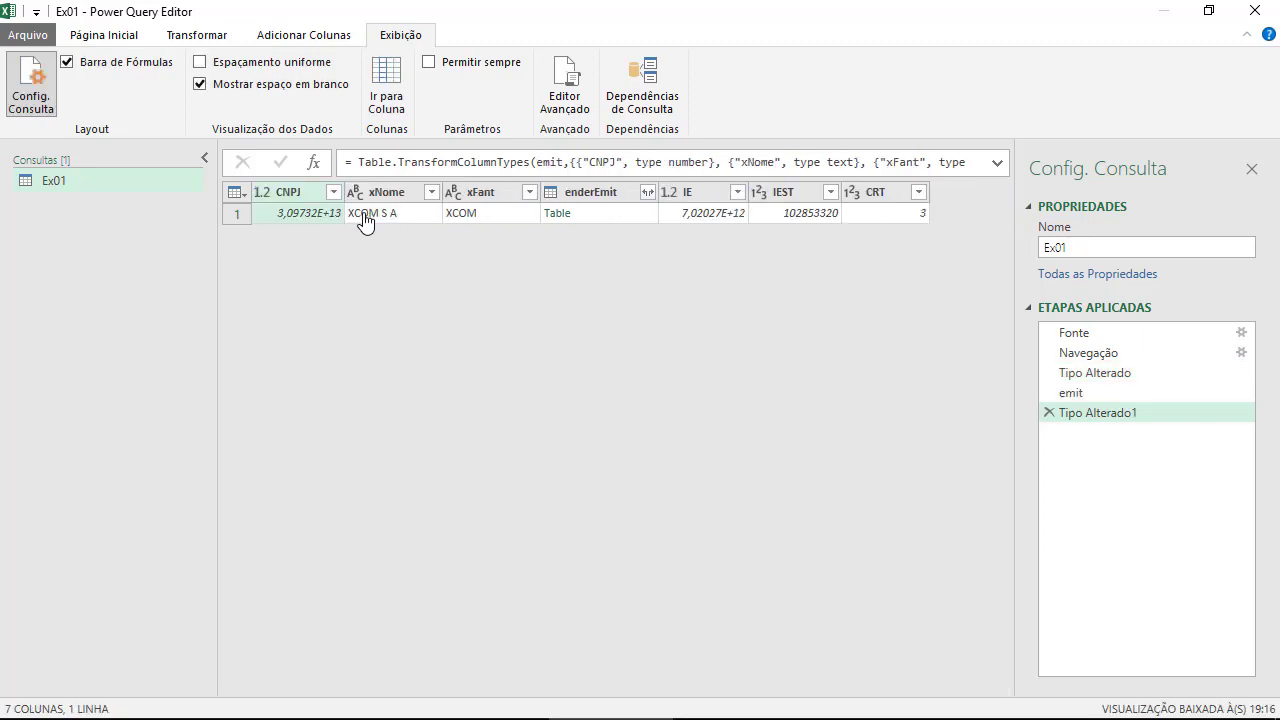
{"action": "left_click", "coordinate": [392, 212]}
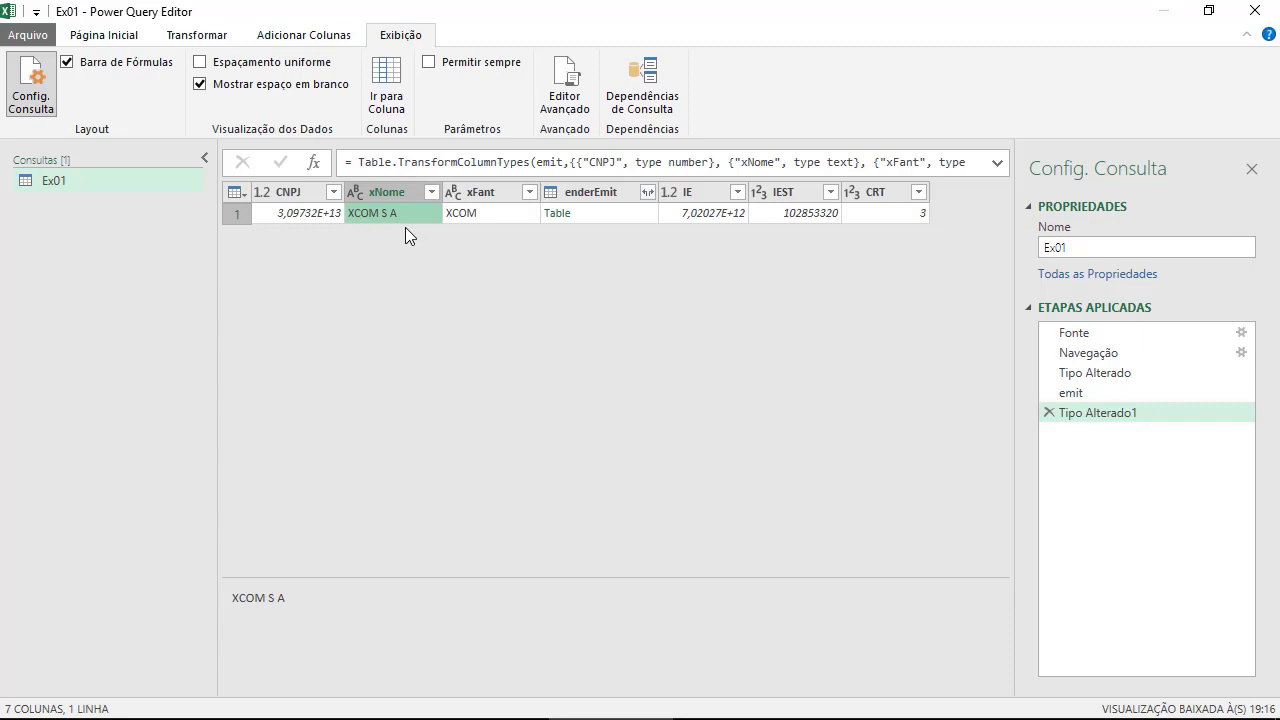
{"action": "left_click", "coordinate": [1049, 413]}
{"action": "left_click", "coordinate": [1049, 392]}
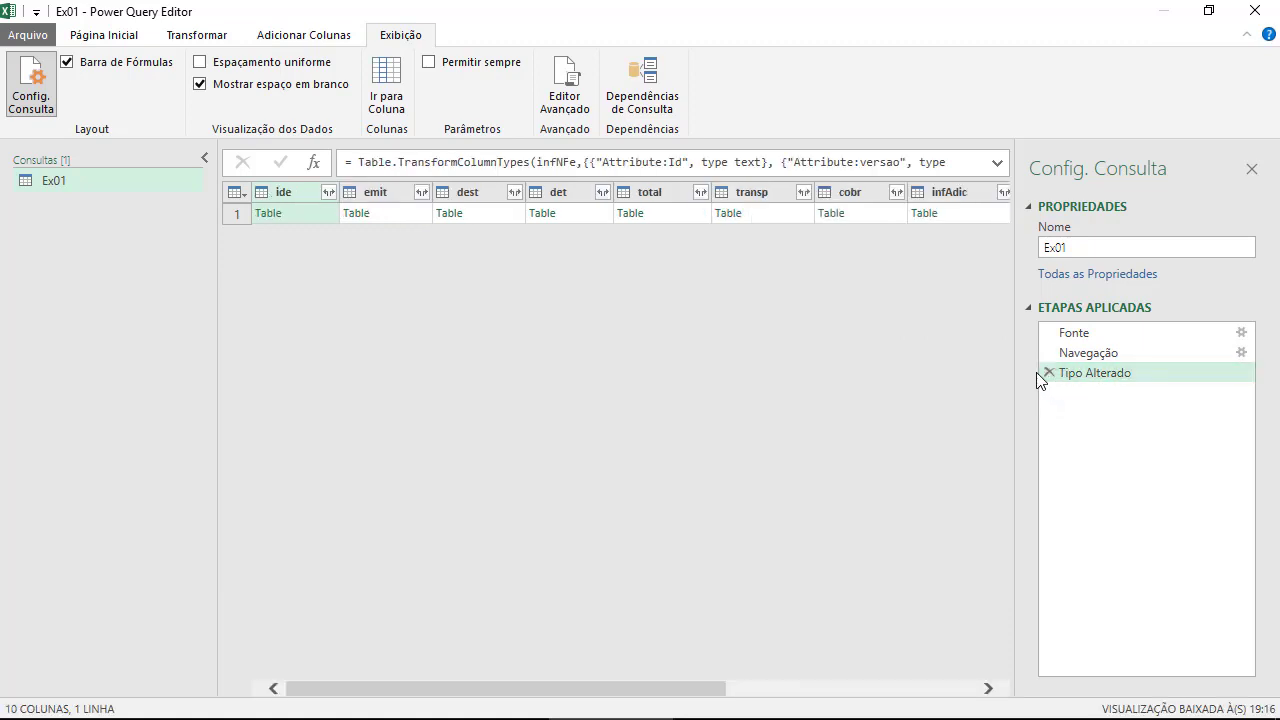
Delete the Tipo Alterado step from query Ex01 and preview the nested emit table.
{"action": "left_click", "coordinate": [1049, 373]}
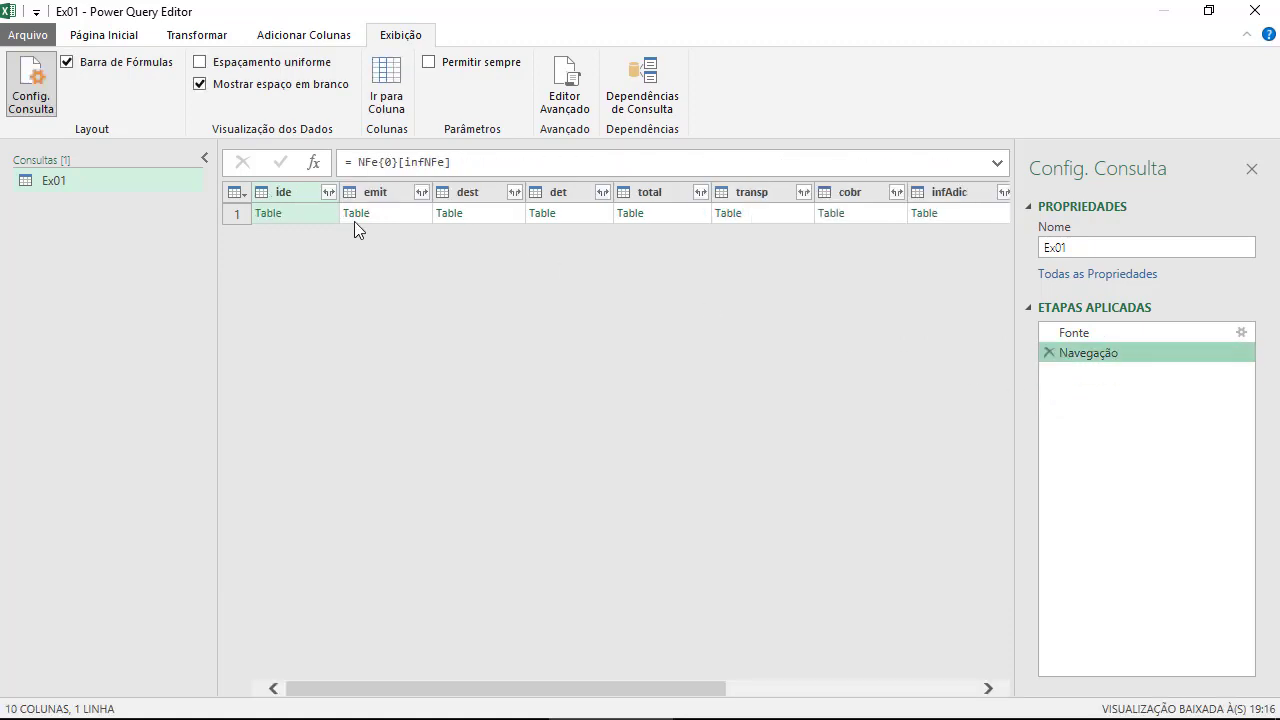
{"action": "left_click", "coordinate": [385, 215]}
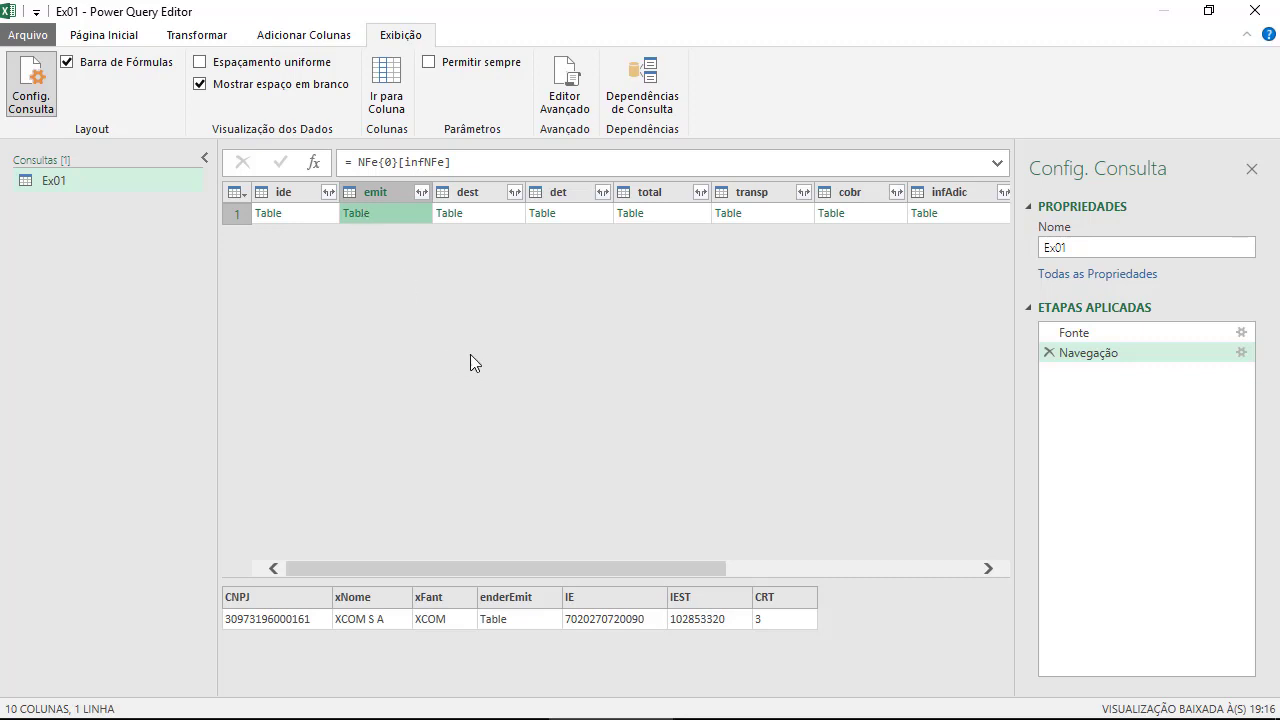
{"action": "left_click", "coordinate": [129, 40]}
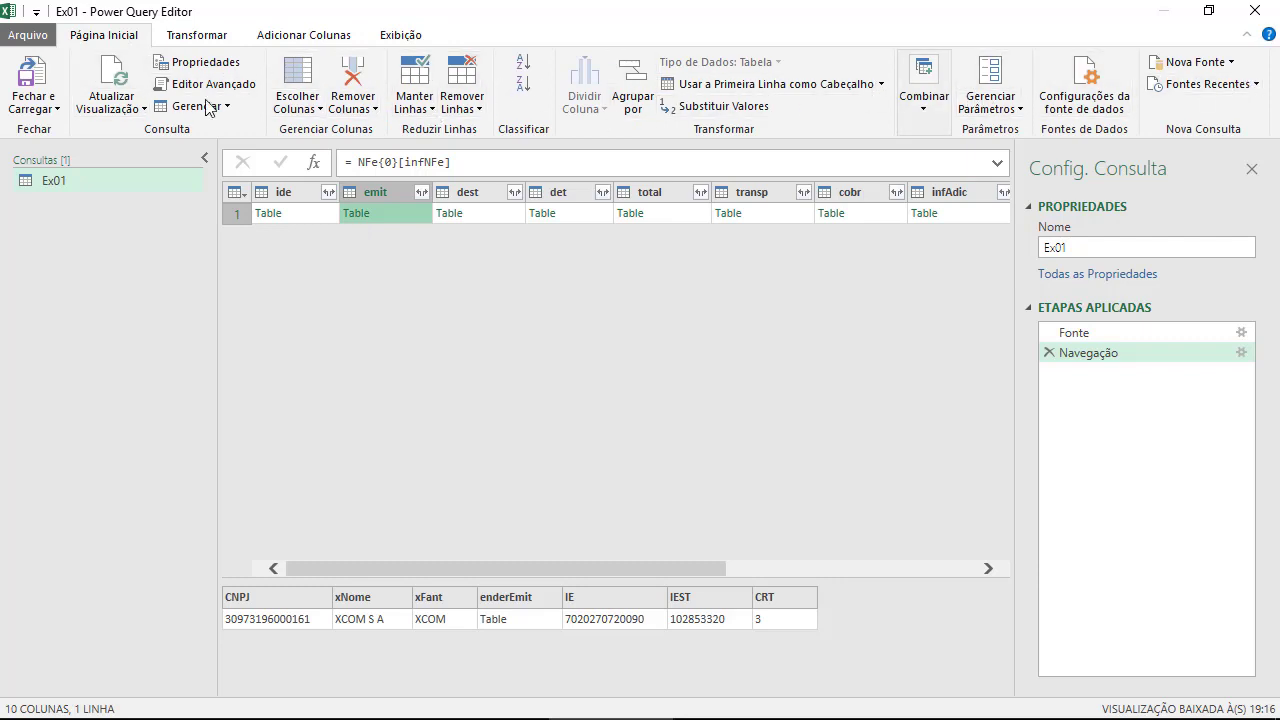
{"action": "left_click", "coordinate": [185, 35]}
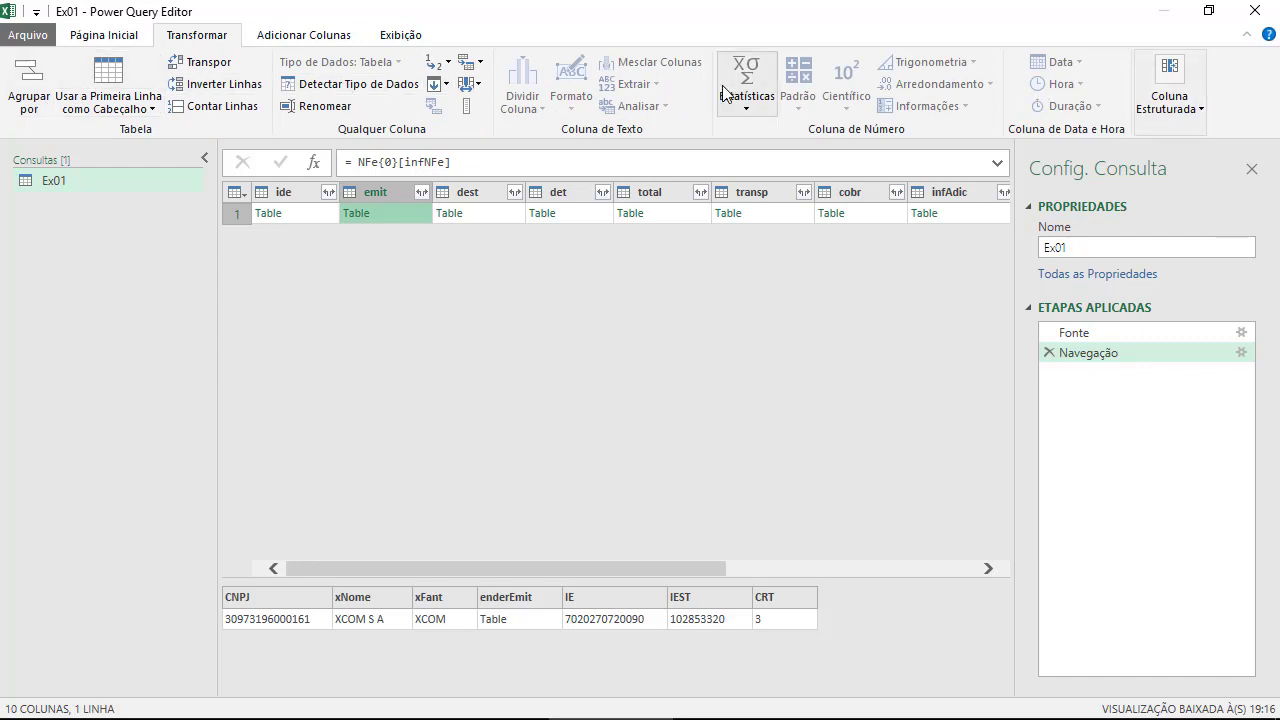
{"action": "left_click", "coordinate": [128, 38]}
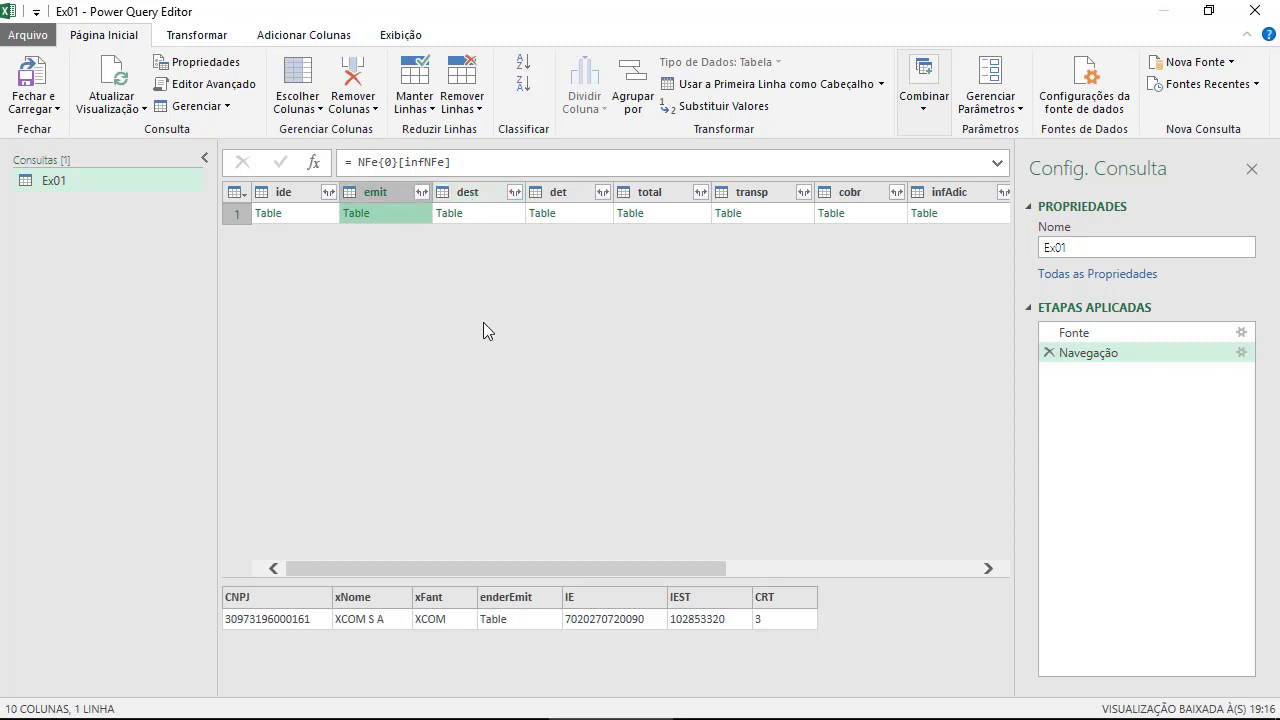
Remove all columns from the Ex01 query except dest and emit.
{"action": "left_click", "coordinate": [479, 198], "text": "ctrl"}
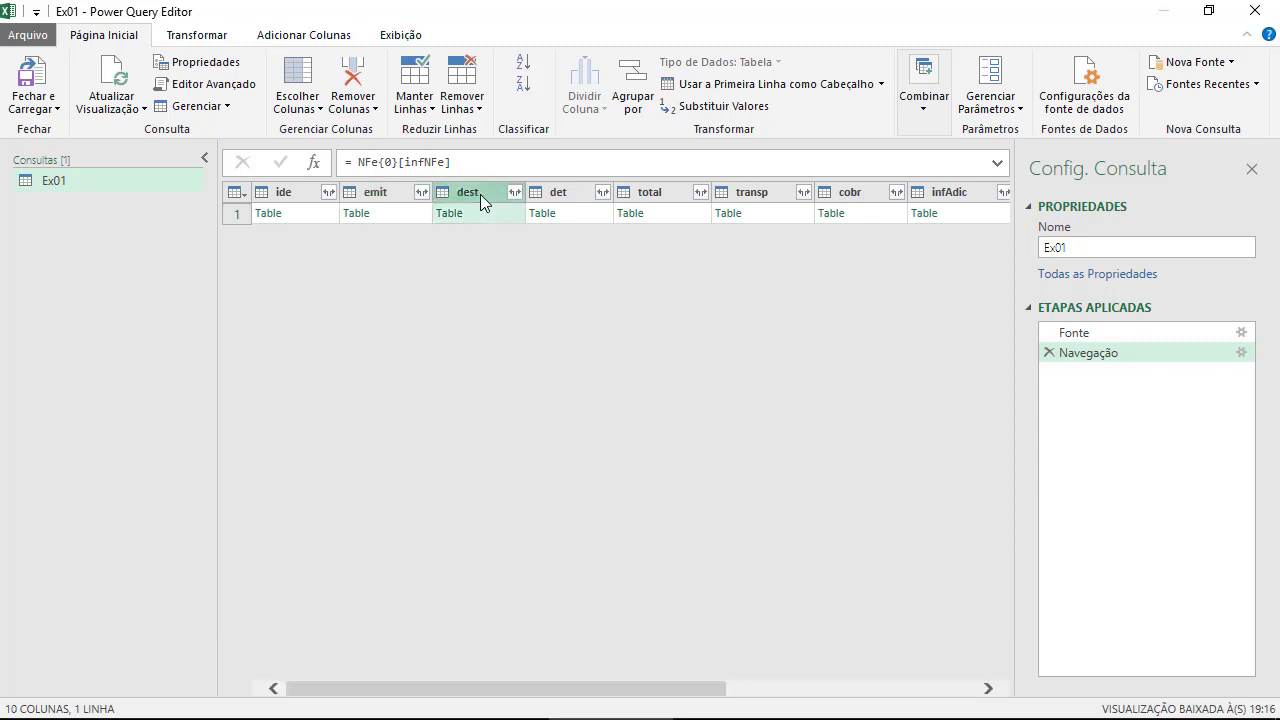
{"action": "right_click", "coordinate": [391, 191]}
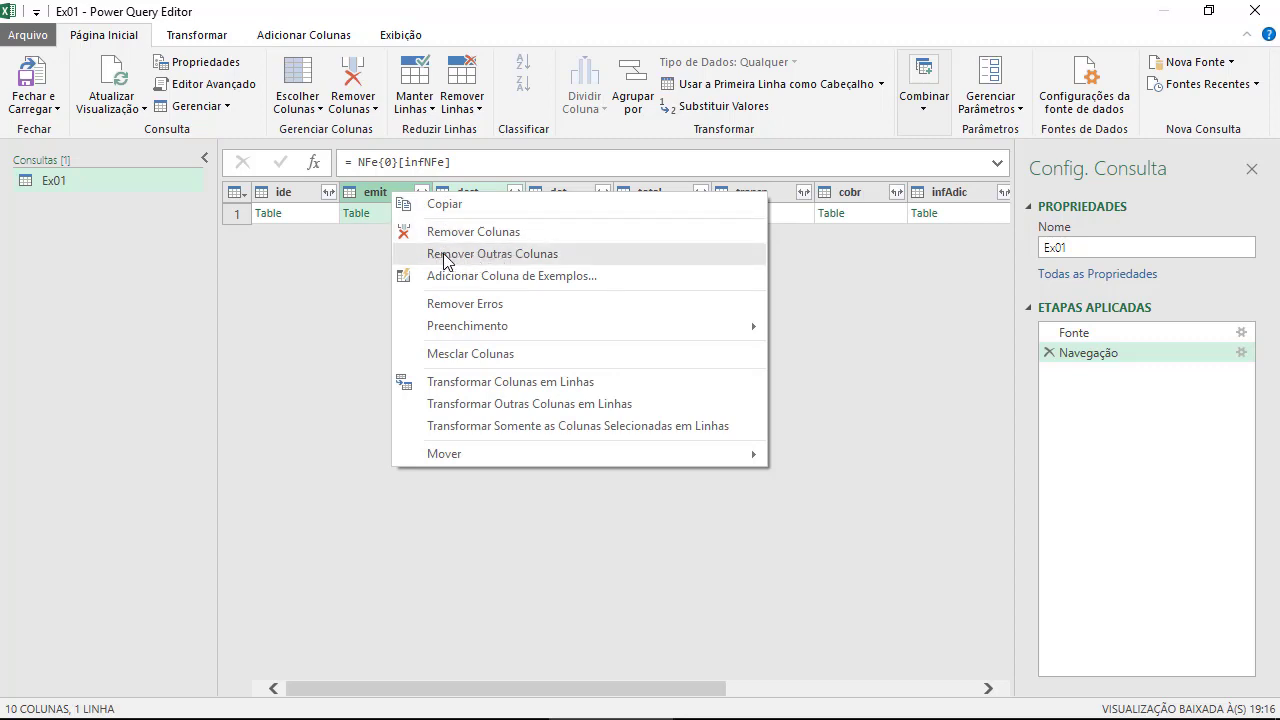
{"action": "left_click", "coordinate": [509, 256]}
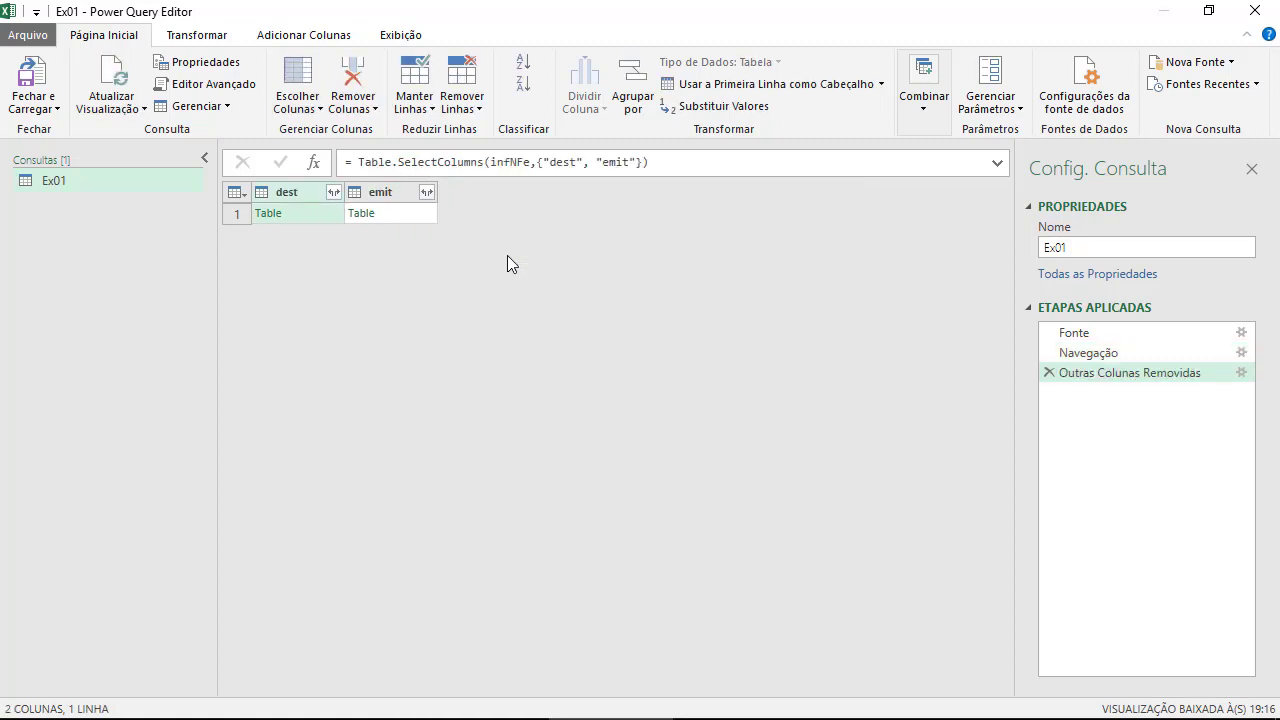
Compare the fields of the two remaining nested tables, dest and emit, in the cell preview.
{"action": "left_click", "coordinate": [421, 212]}
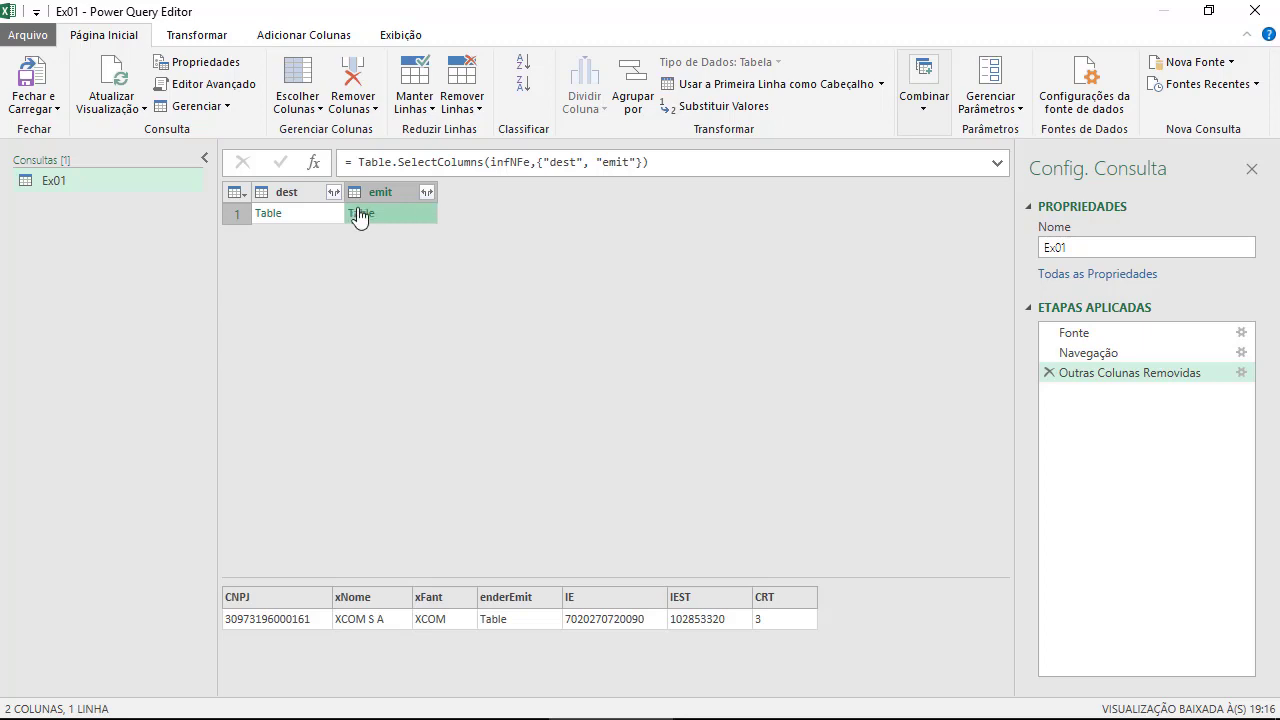
{"action": "left_click", "coordinate": [327, 213]}
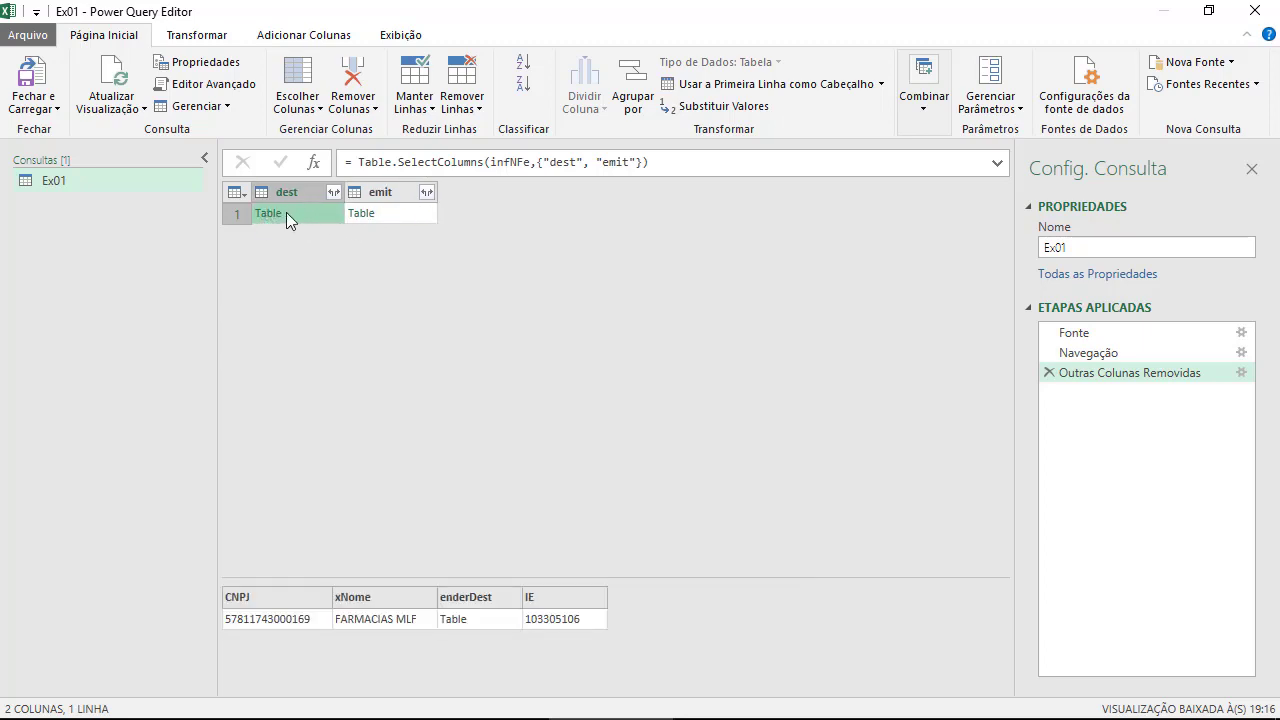
{"action": "left_click", "coordinate": [371, 621]}
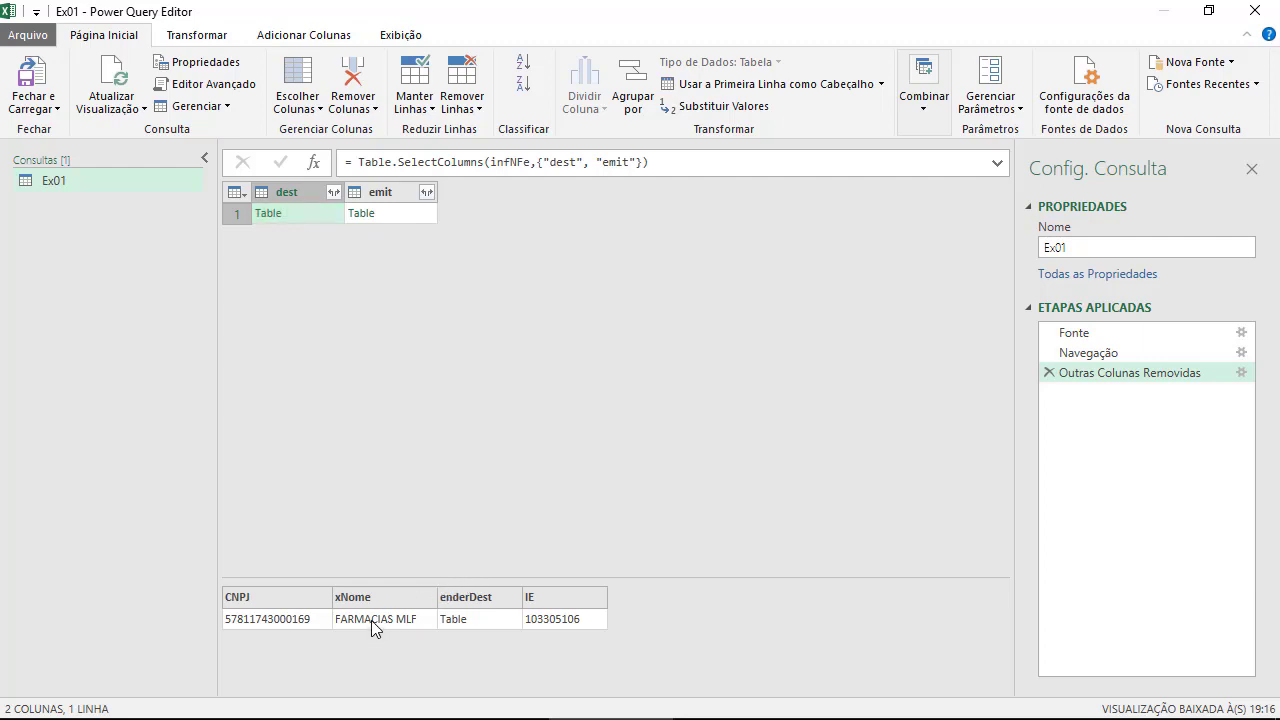
{"action": "left_click", "coordinate": [420, 222]}
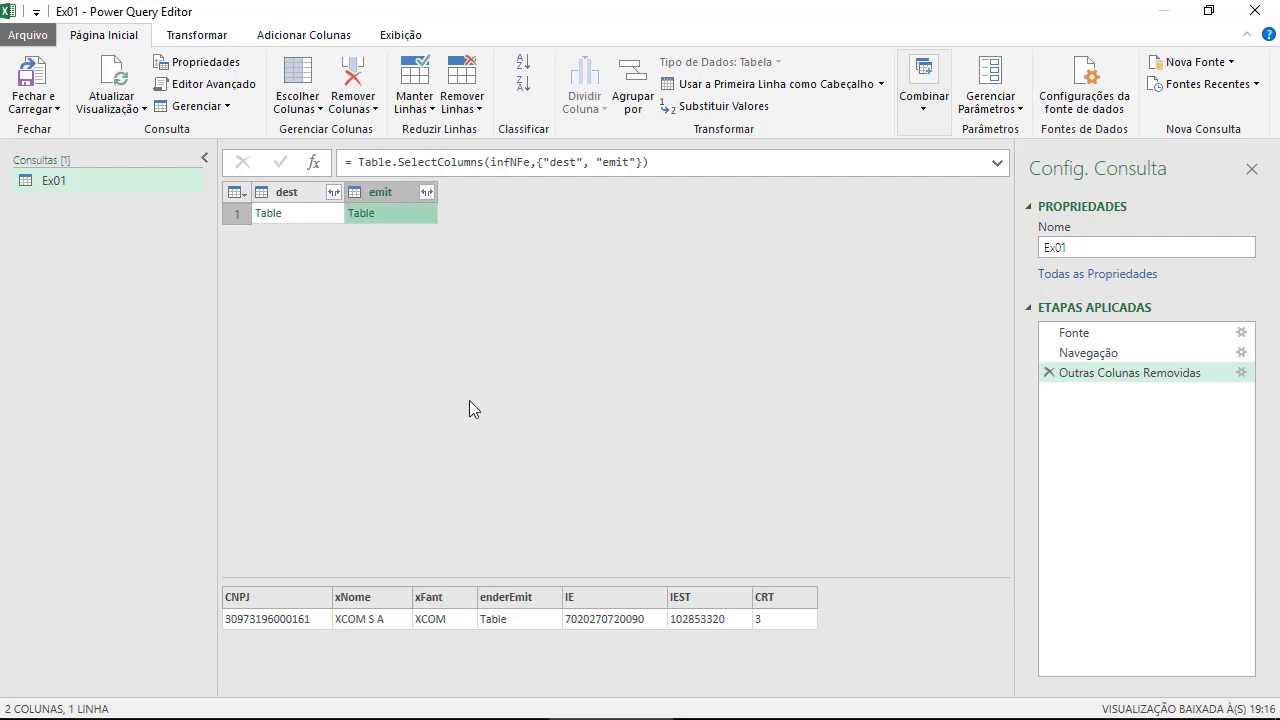
{"action": "left_click", "coordinate": [434, 622]}
{"action": "left_click", "coordinate": [405, 216]}
{"action": "left_click", "coordinate": [332, 218]}
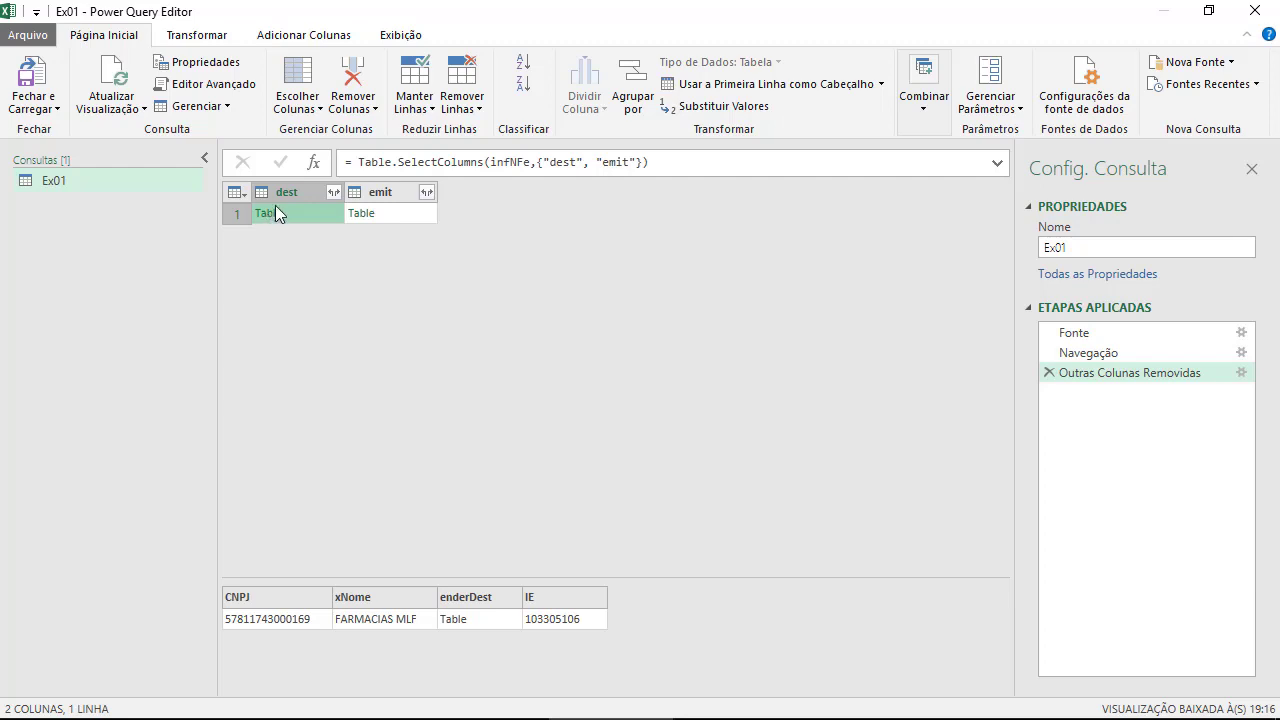
Expand the dest column into only its CNPJ and xNome fields, using the original column name as prefix.
{"action": "left_click", "coordinate": [334, 199]}
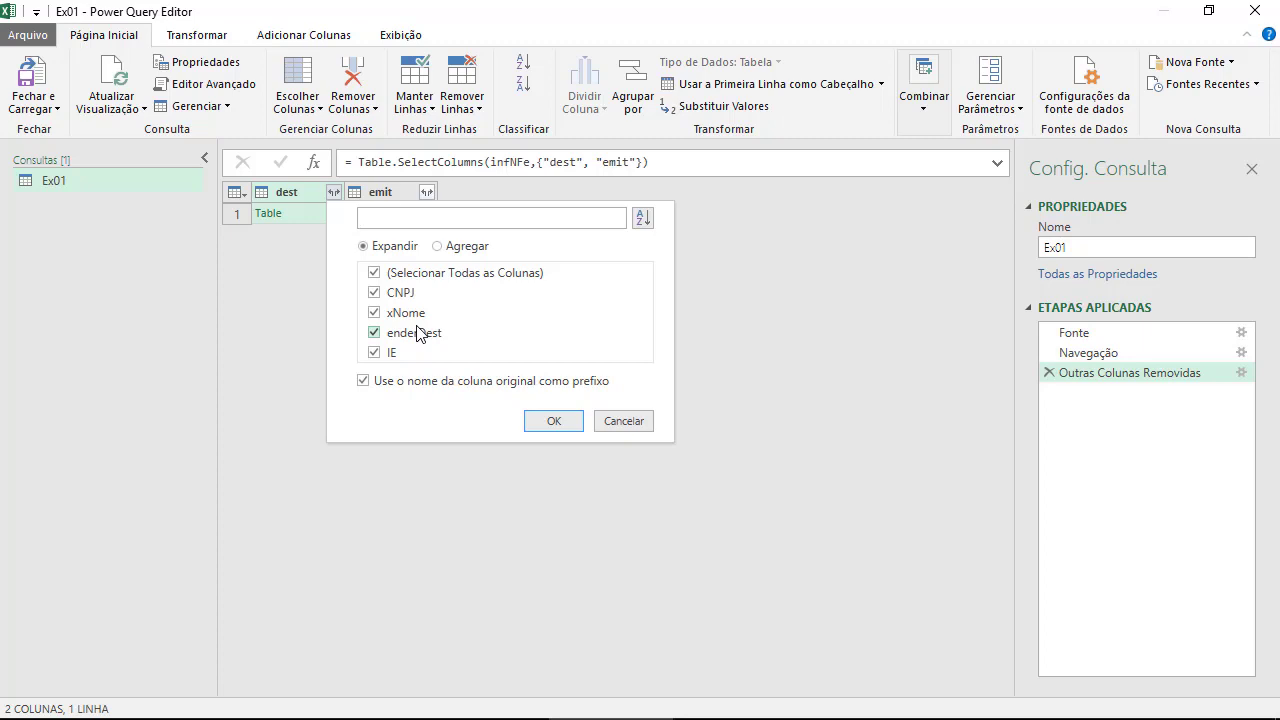
{"action": "left_click", "coordinate": [390, 272]}
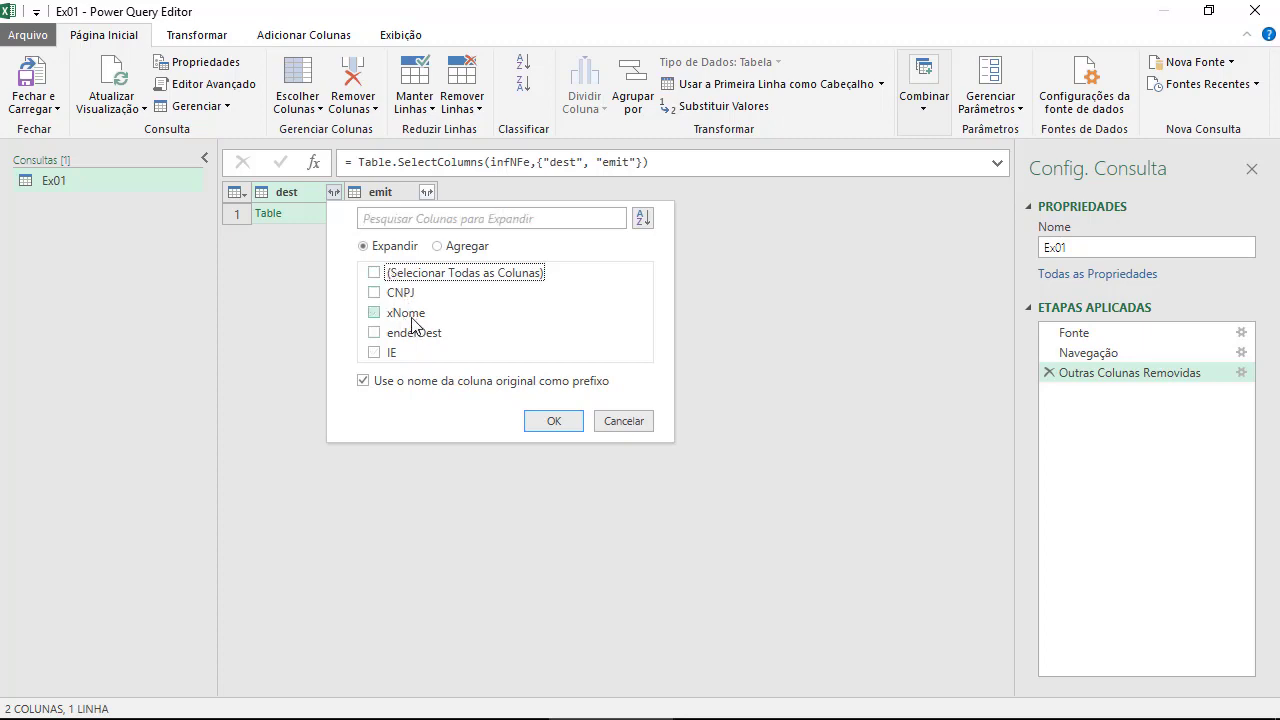
{"action": "left_click", "coordinate": [405, 313]}
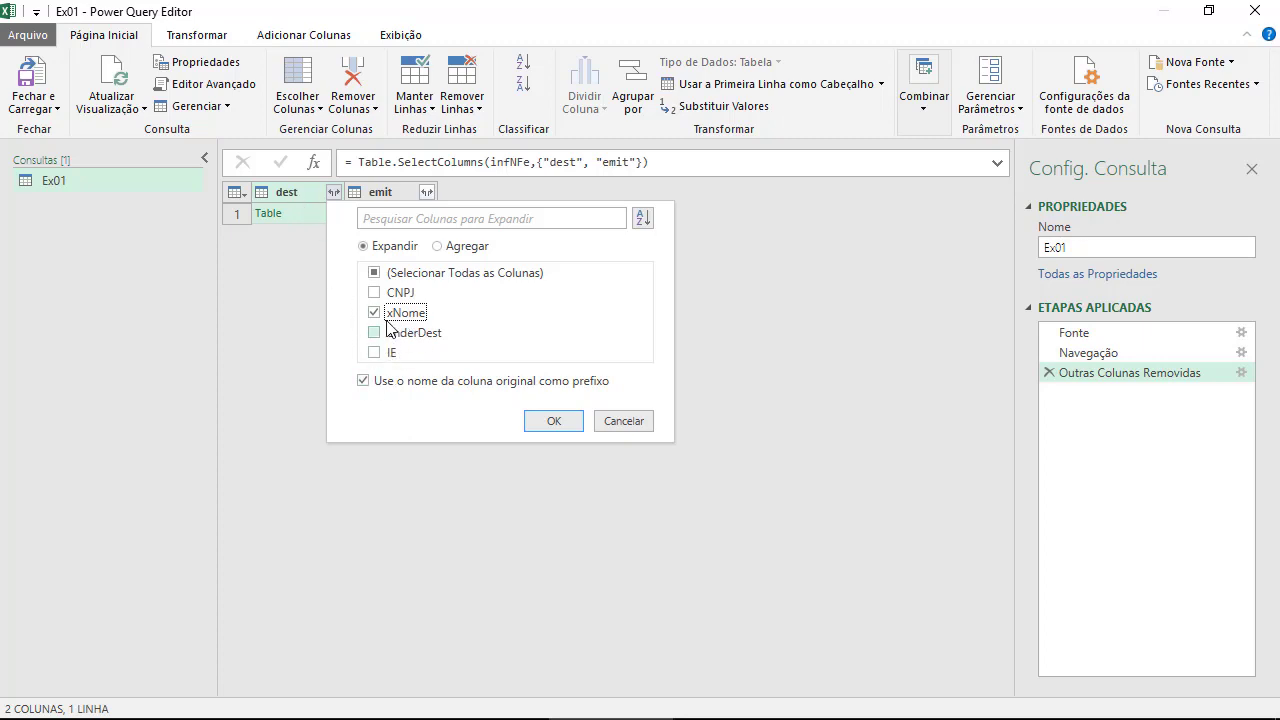
{"action": "left_click", "coordinate": [397, 386]}
{"action": "left_click", "coordinate": [396, 383]}
{"action": "left_click", "coordinate": [406, 293]}
{"action": "left_click", "coordinate": [556, 423]}
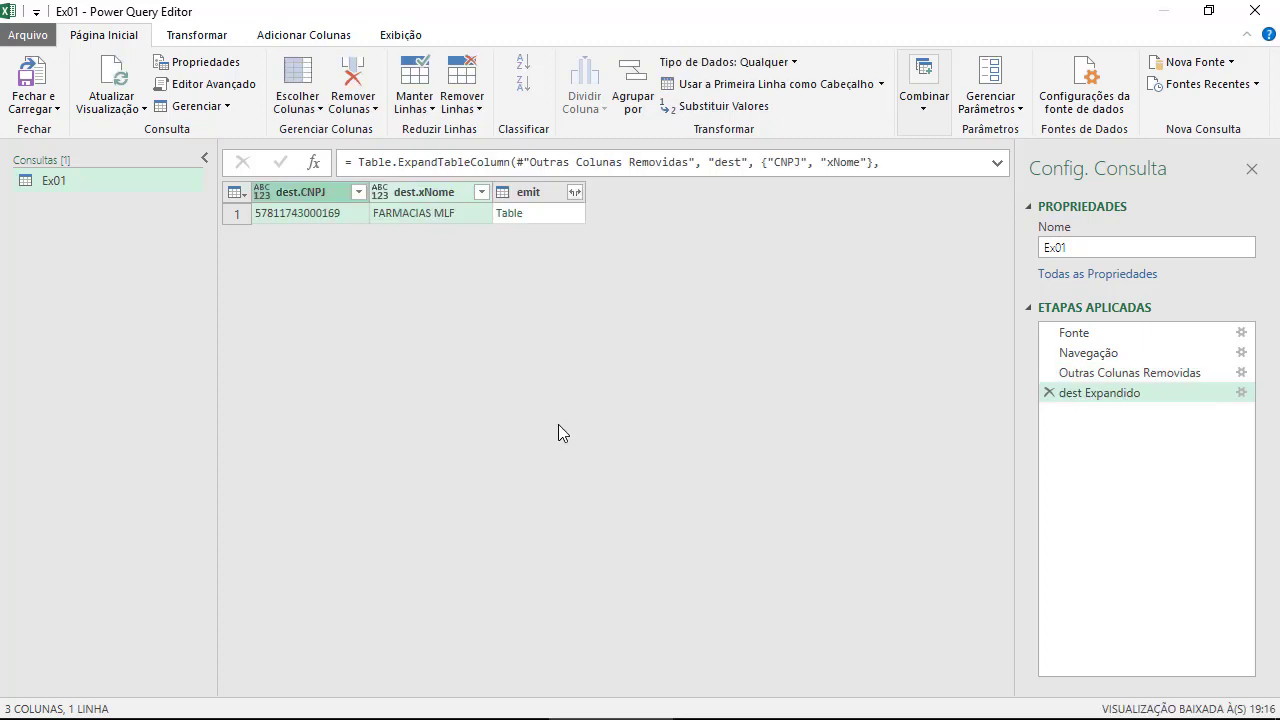
Check the dest.CNPJ, dest.xNome and emit cell contents and drill down into the nested emit table.
{"action": "left_click", "coordinate": [299, 212]}
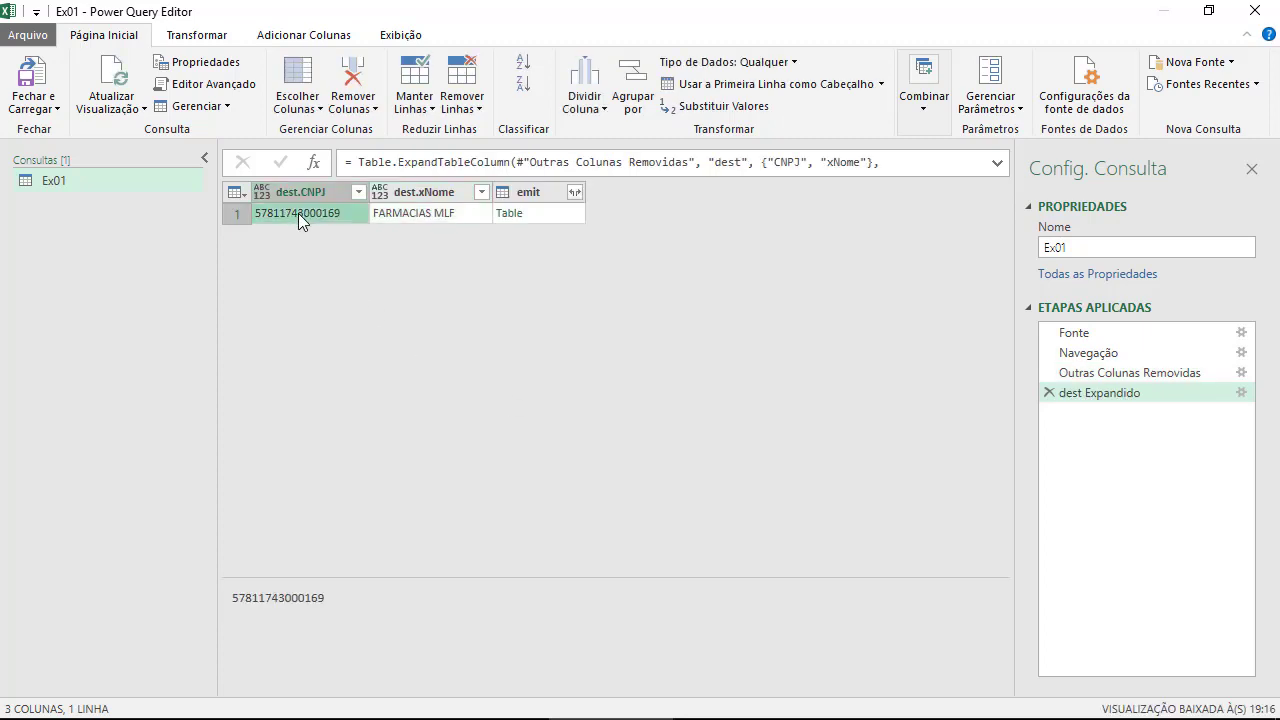
{"action": "left_click", "coordinate": [444, 215]}
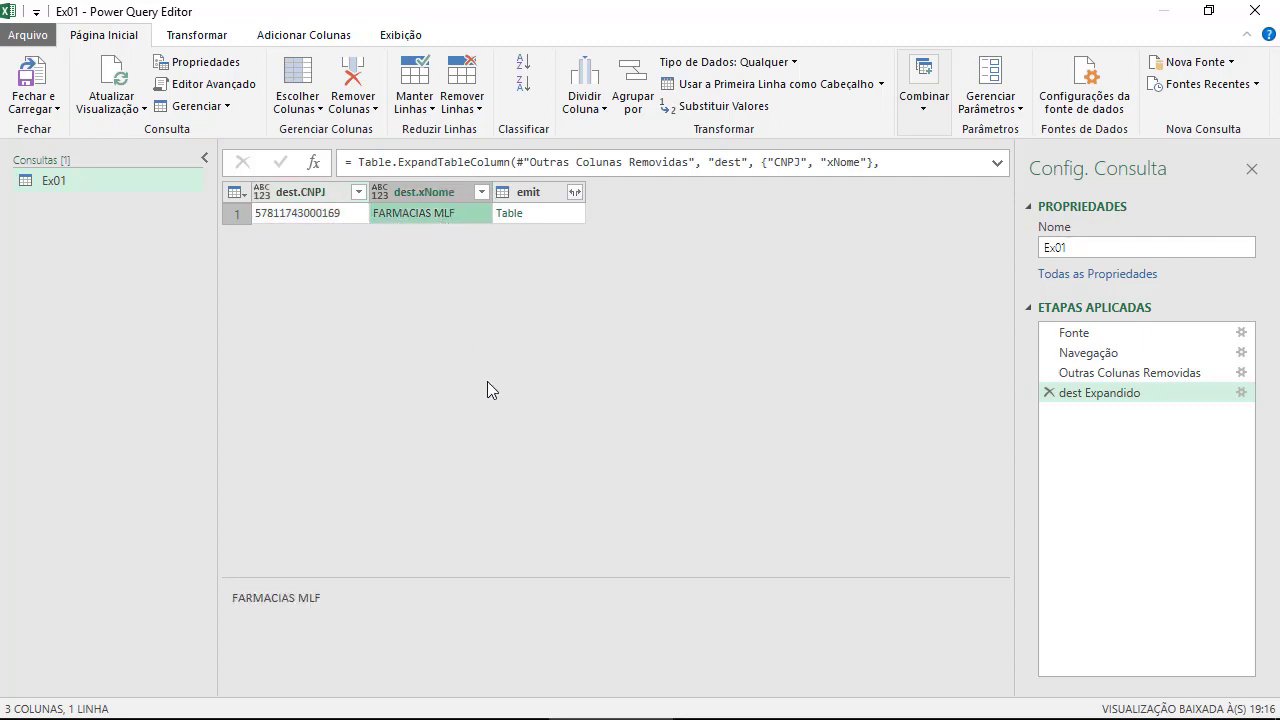
{"action": "left_click", "coordinate": [574, 214]}
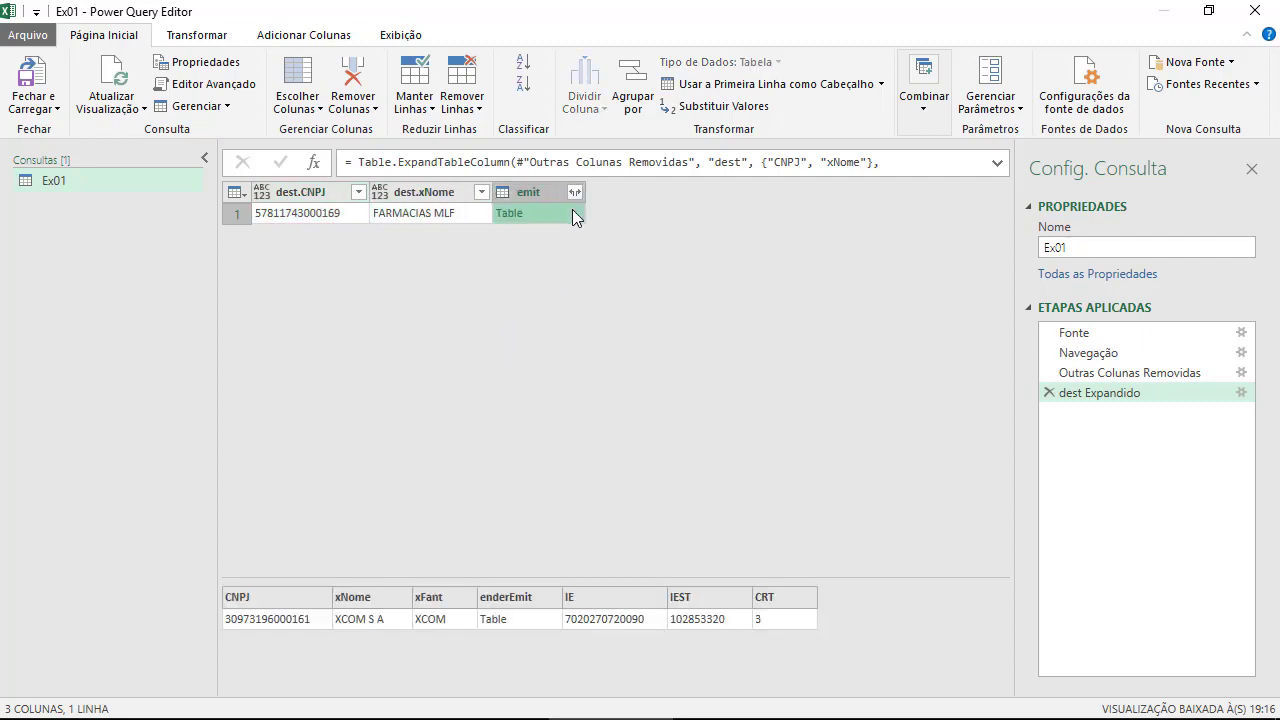
{"action": "left_click", "coordinate": [510, 215]}
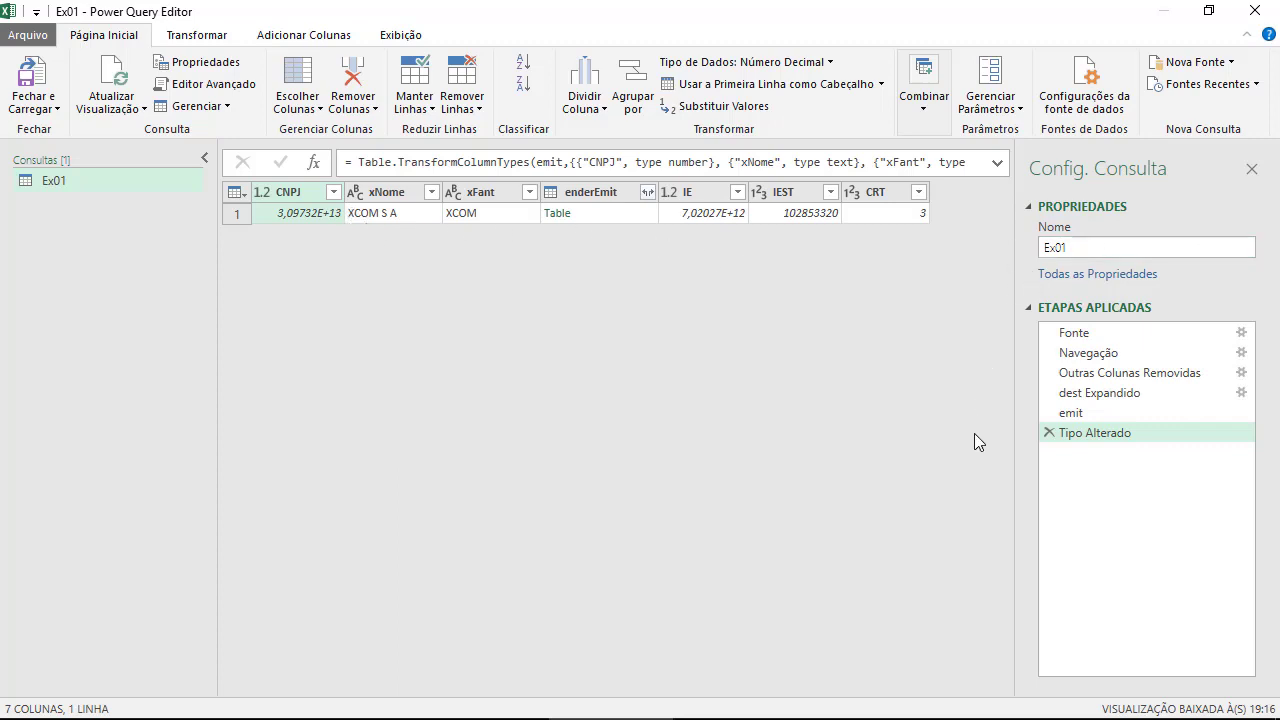
Review the intermediate result of each applied step of the Ex01 query, from Fonte through emit.
{"action": "left_click", "coordinate": [1097, 411]}
{"action": "left_click", "coordinate": [1097, 394]}
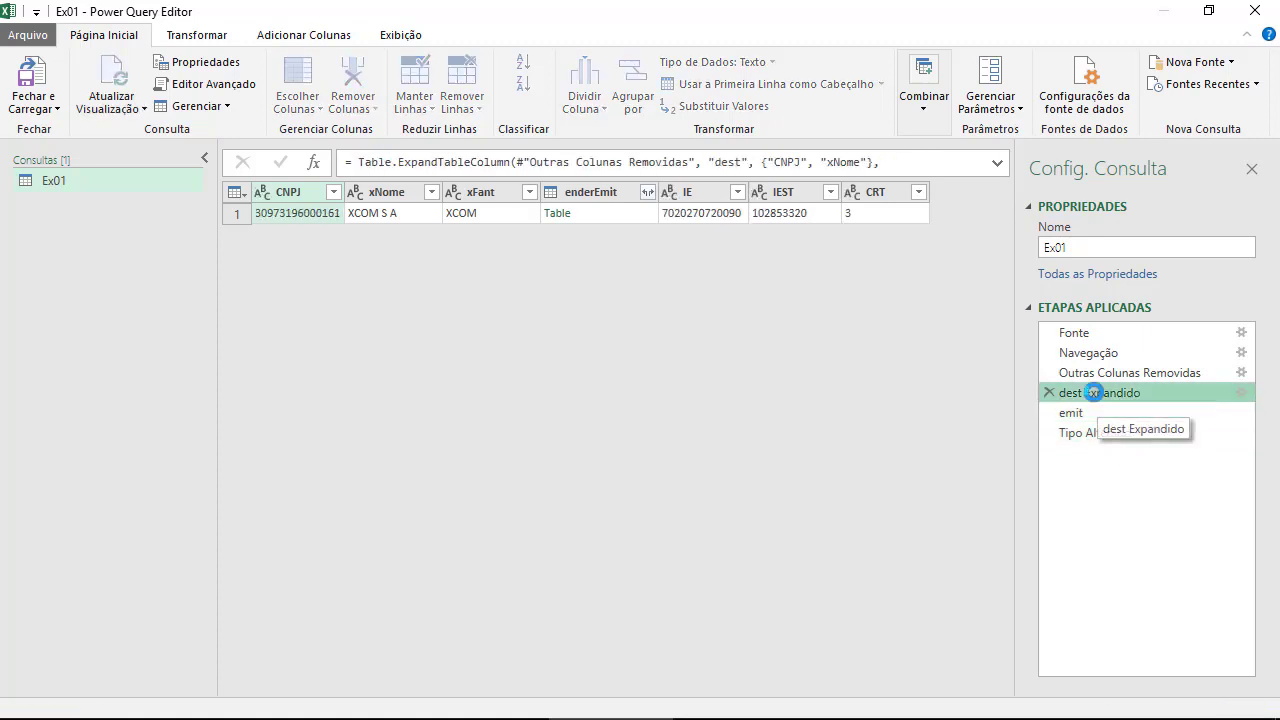
{"action": "left_click", "coordinate": [1095, 373]}
{"action": "left_click", "coordinate": [1089, 355]}
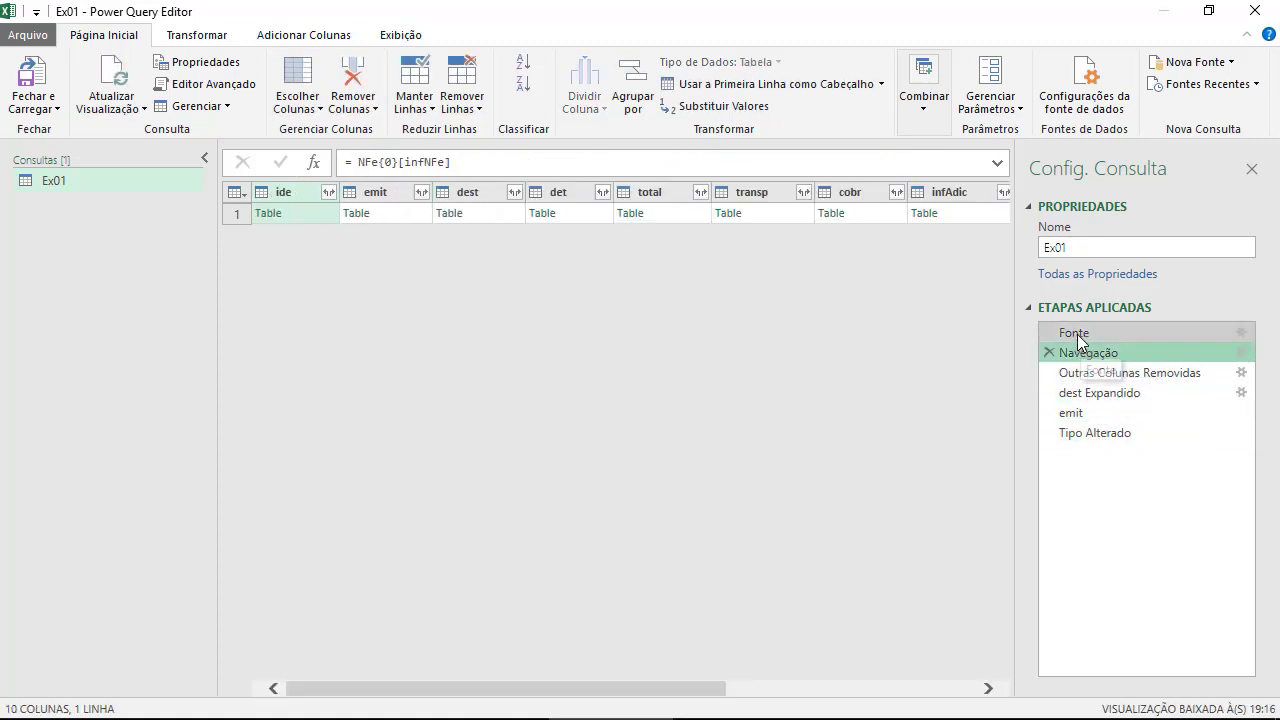
{"action": "left_click", "coordinate": [1079, 334]}
{"action": "left_click", "coordinate": [1080, 354]}
{"action": "left_click", "coordinate": [1080, 373]}
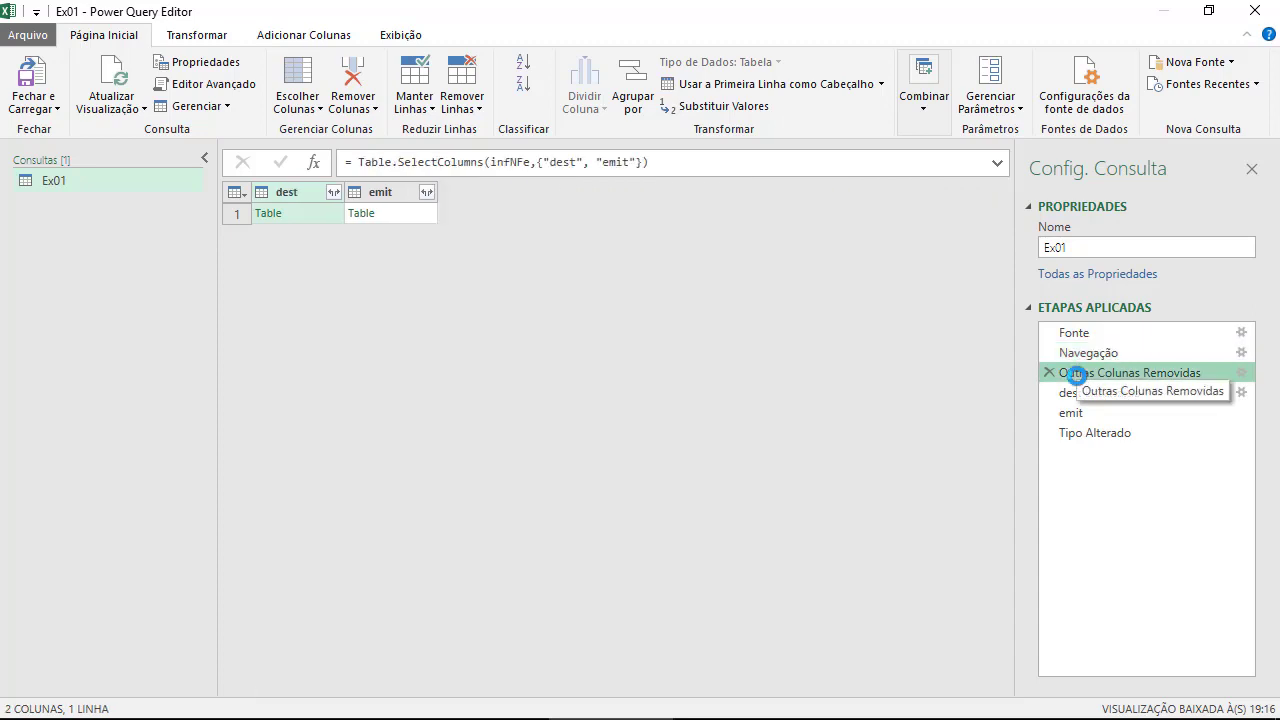
{"action": "left_click", "coordinate": [1080, 395]}
{"action": "left_click", "coordinate": [1080, 412]}
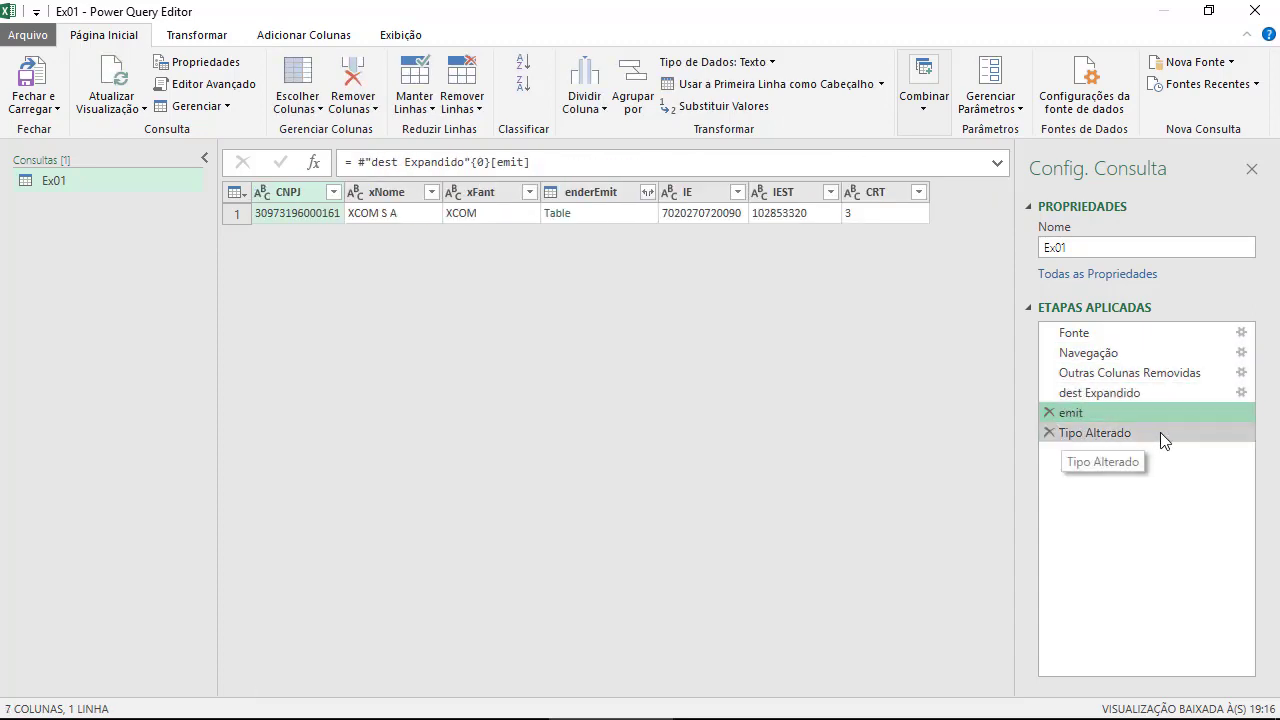
{"action": "left_click", "coordinate": [1091, 395]}
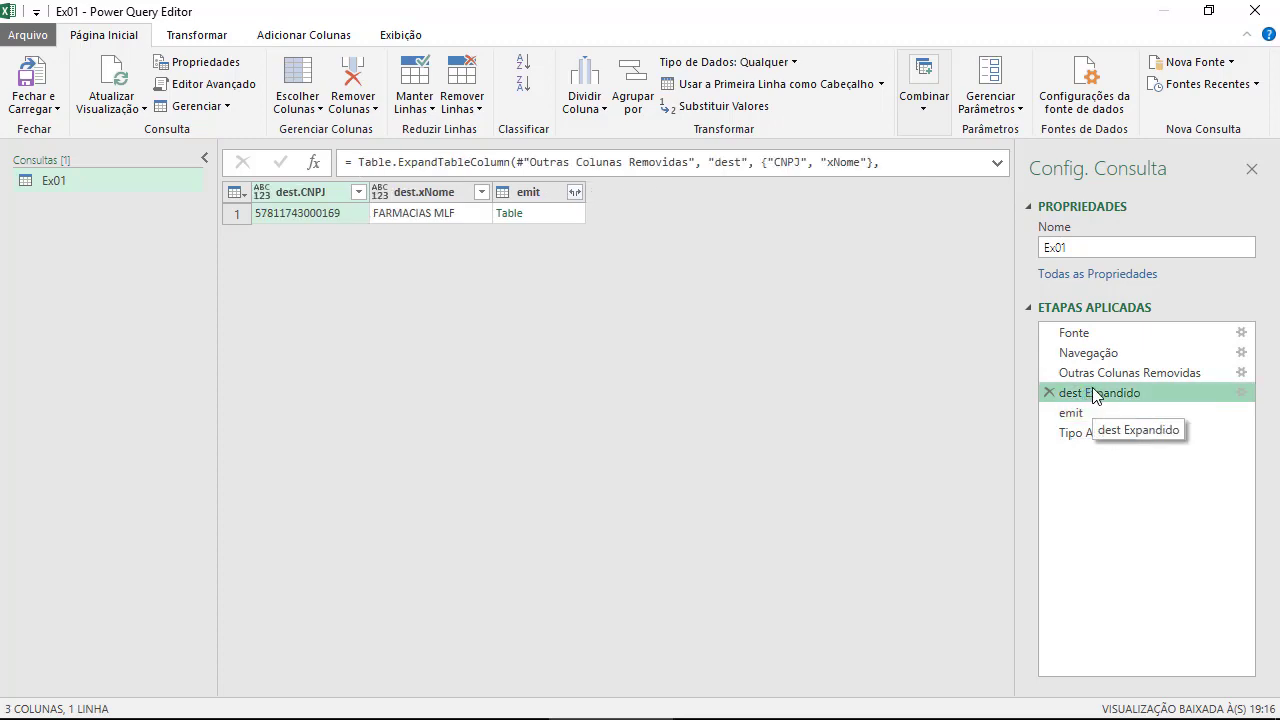
{"action": "right_click", "coordinate": [1094, 398]}
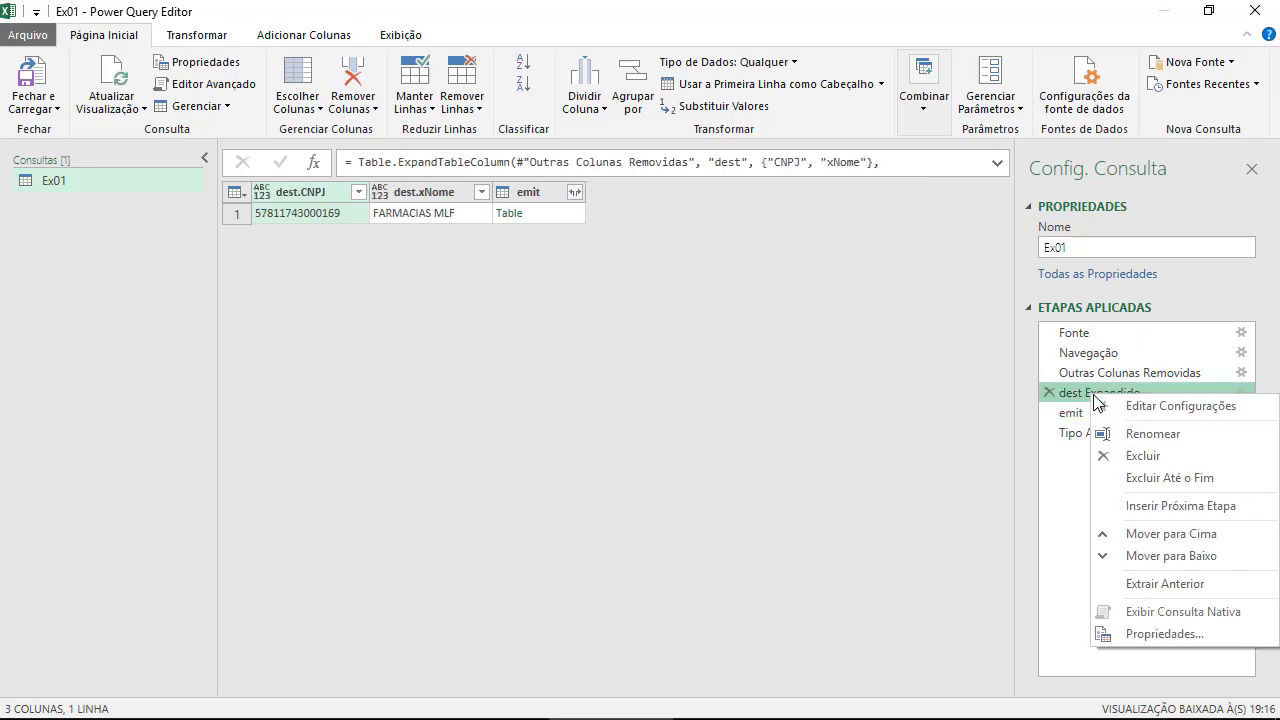
{"action": "left_click", "coordinate": [1144, 435]}
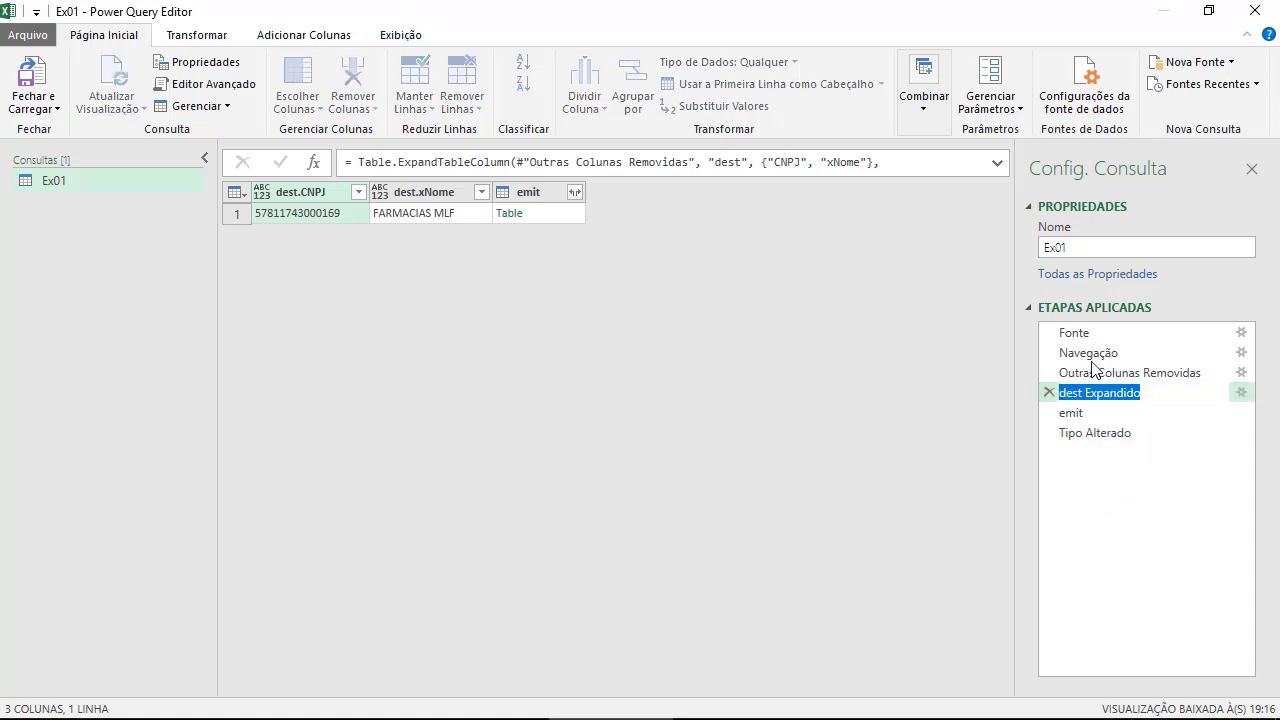
{"action": "left_click", "coordinate": [1092, 550]}
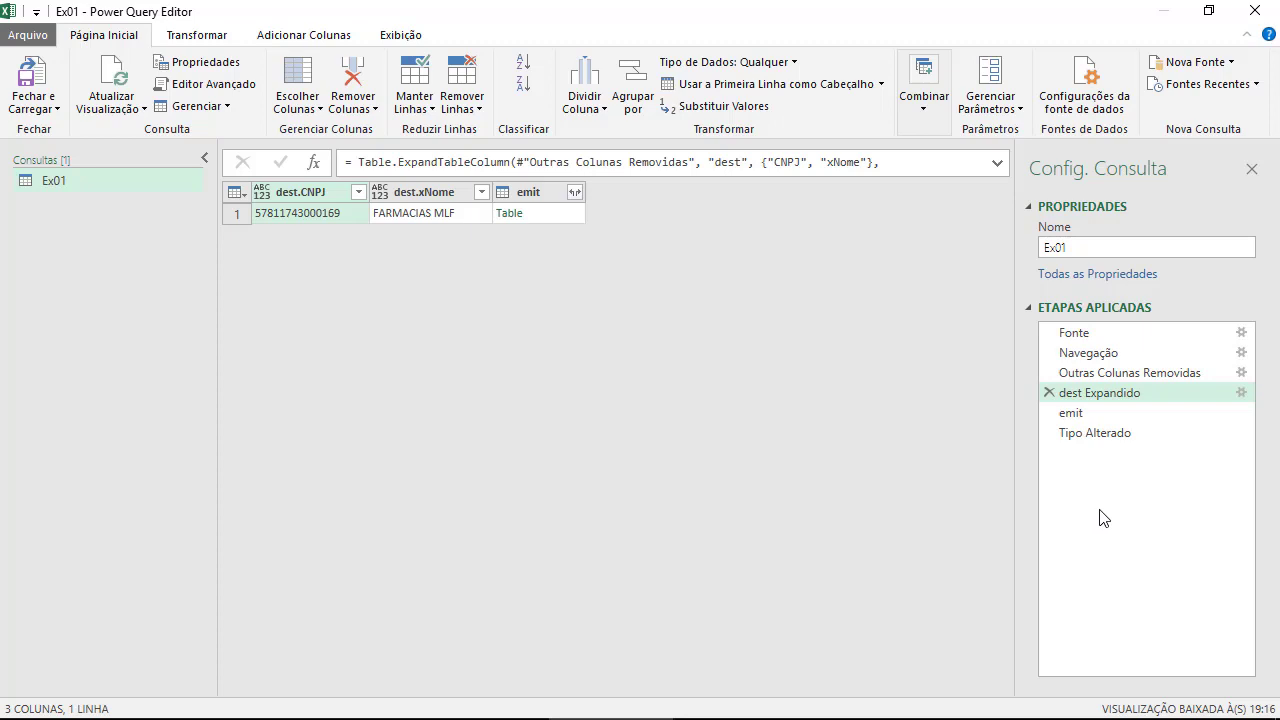
Delete the Tipo Alterado step that follows the emit step in the Ex01 query.
{"action": "left_click", "coordinate": [1060, 433]}
{"action": "left_click", "coordinate": [1049, 433]}
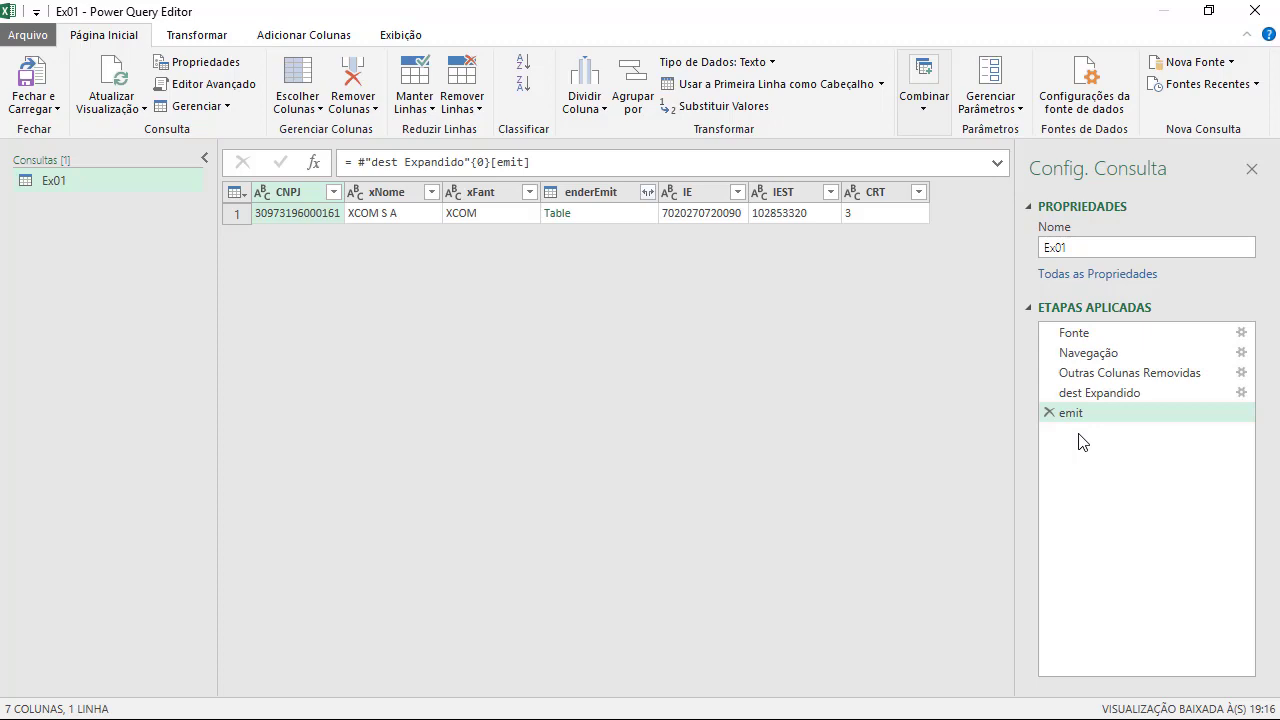
Turn off automatic detection of column types and headers for unstructured sources in the current workbook's query options.
{"action": "left_click", "coordinate": [38, 40]}
{"action": "mouse_move", "coordinate": [71, 206]}
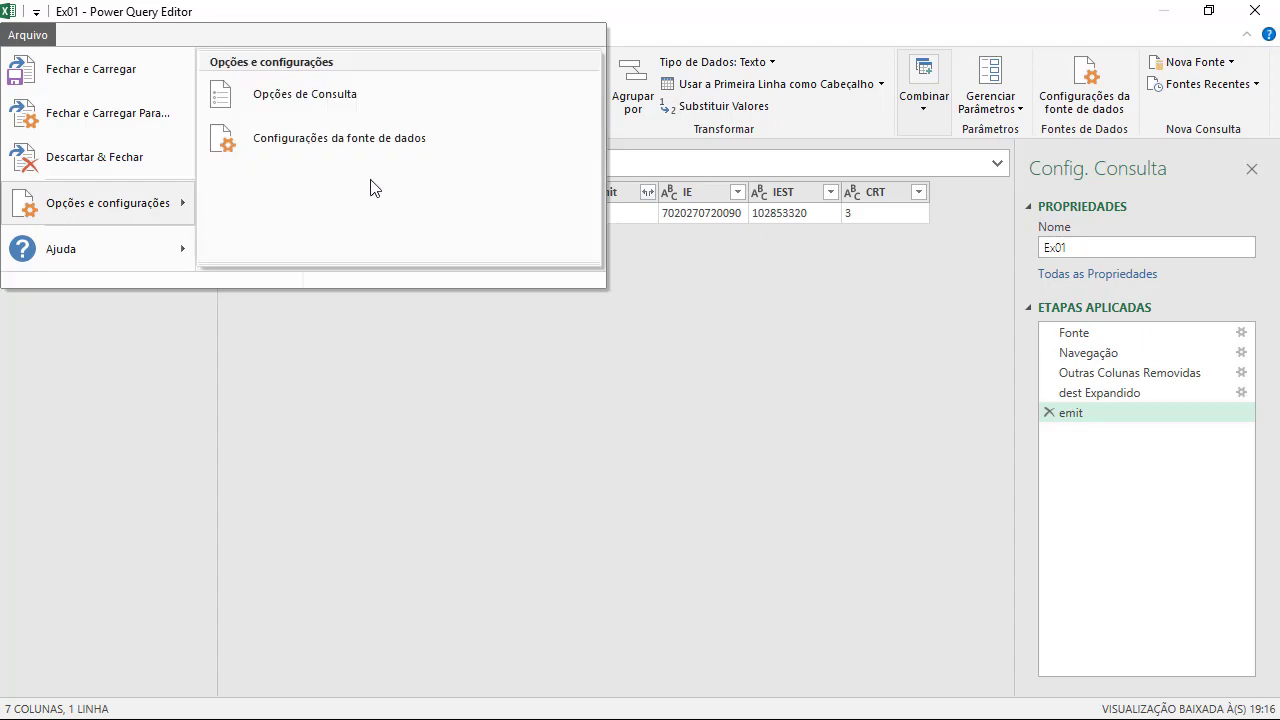
{"action": "left_click", "coordinate": [312, 100]}
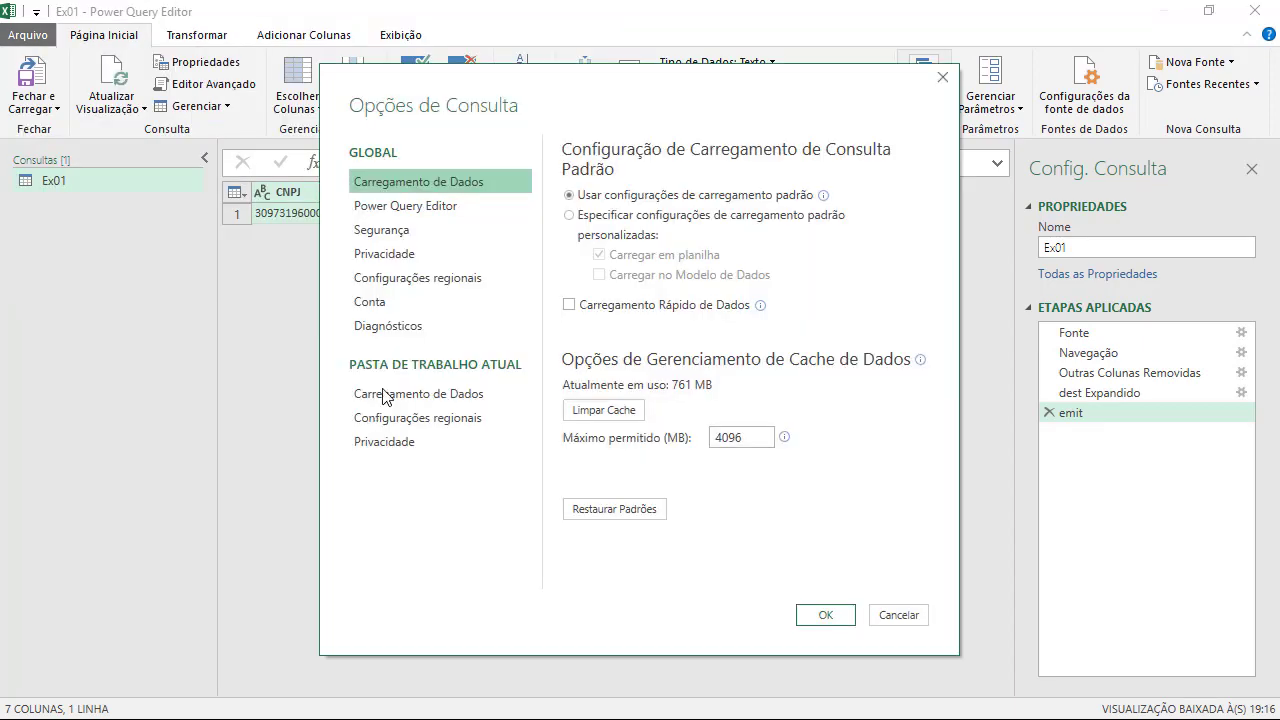
{"action": "left_click", "coordinate": [408, 398]}
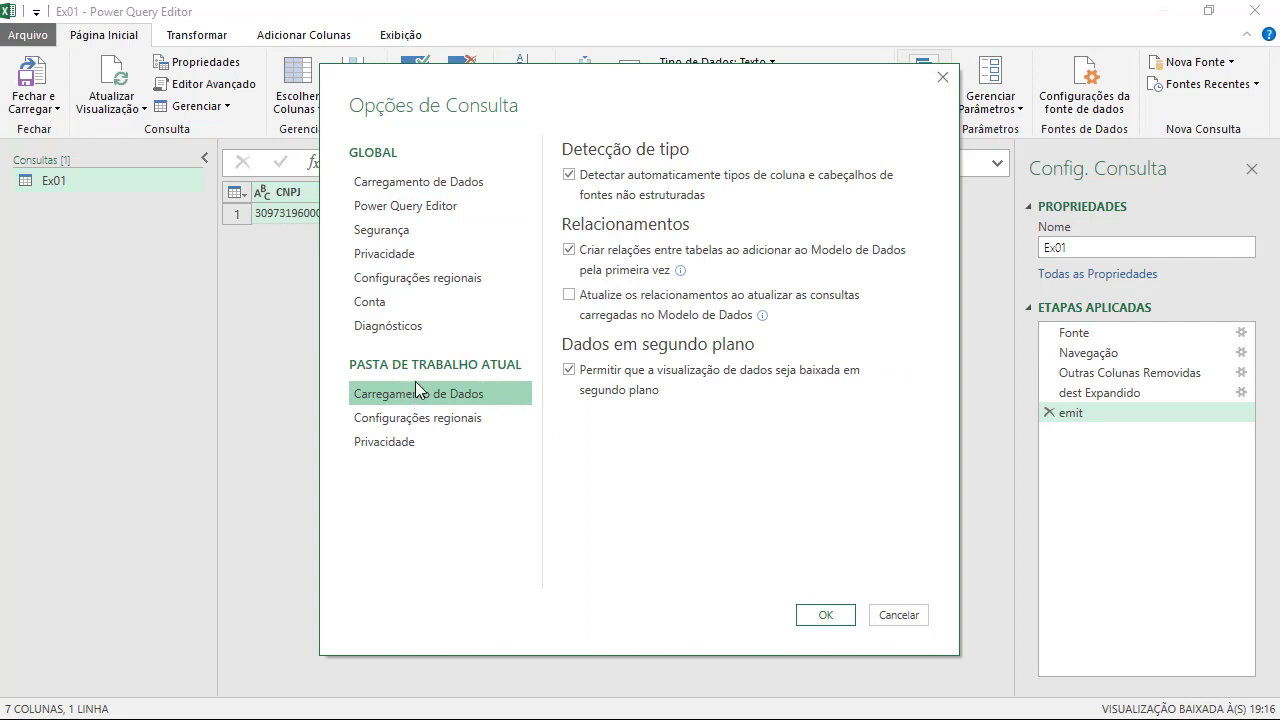
{"action": "left_click", "coordinate": [637, 192]}
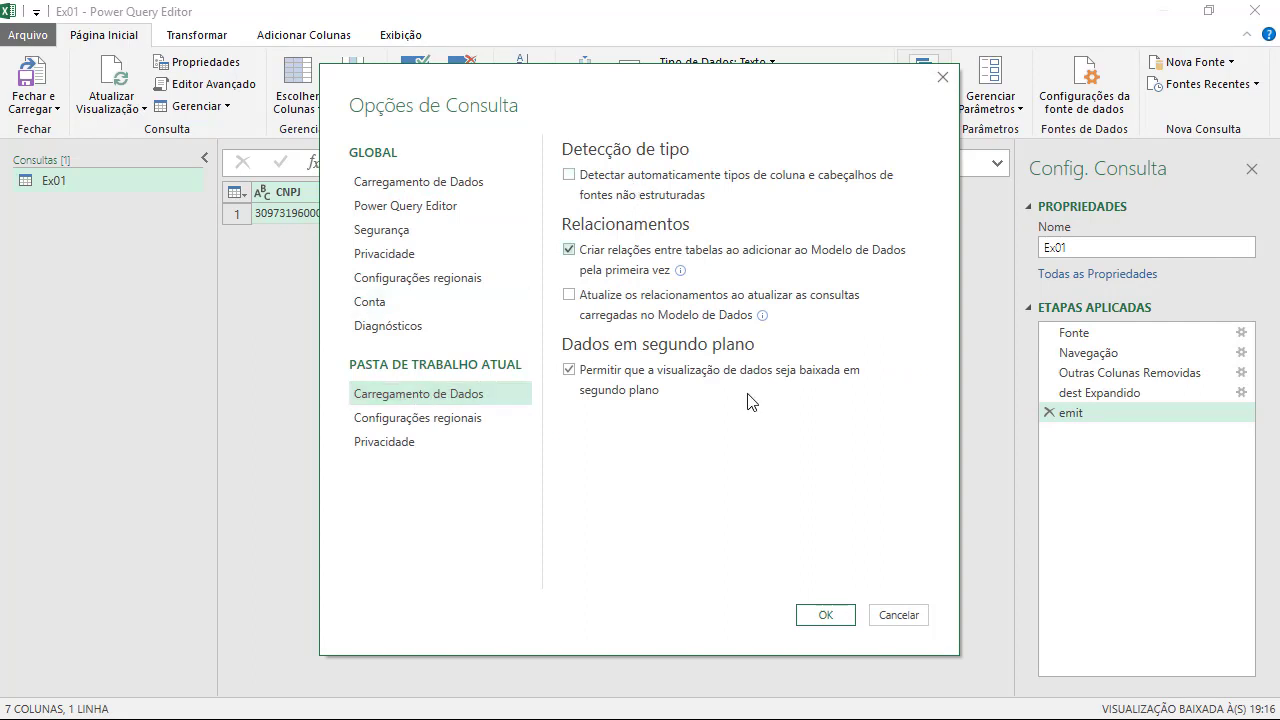
{"action": "left_click", "coordinate": [818, 615]}
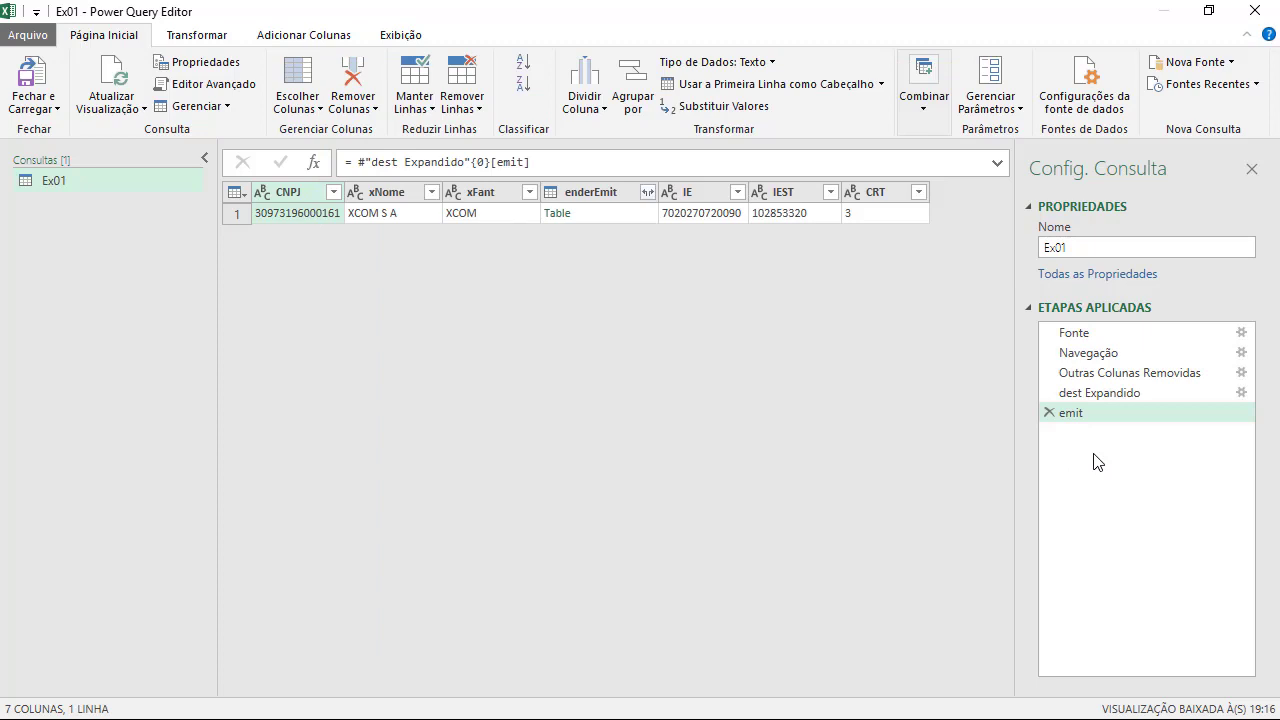
Delete the emit drill-down step and expand the emit column into only CNPJ and xNome, using the original column name as prefix.
{"action": "left_click", "coordinate": [1049, 413]}
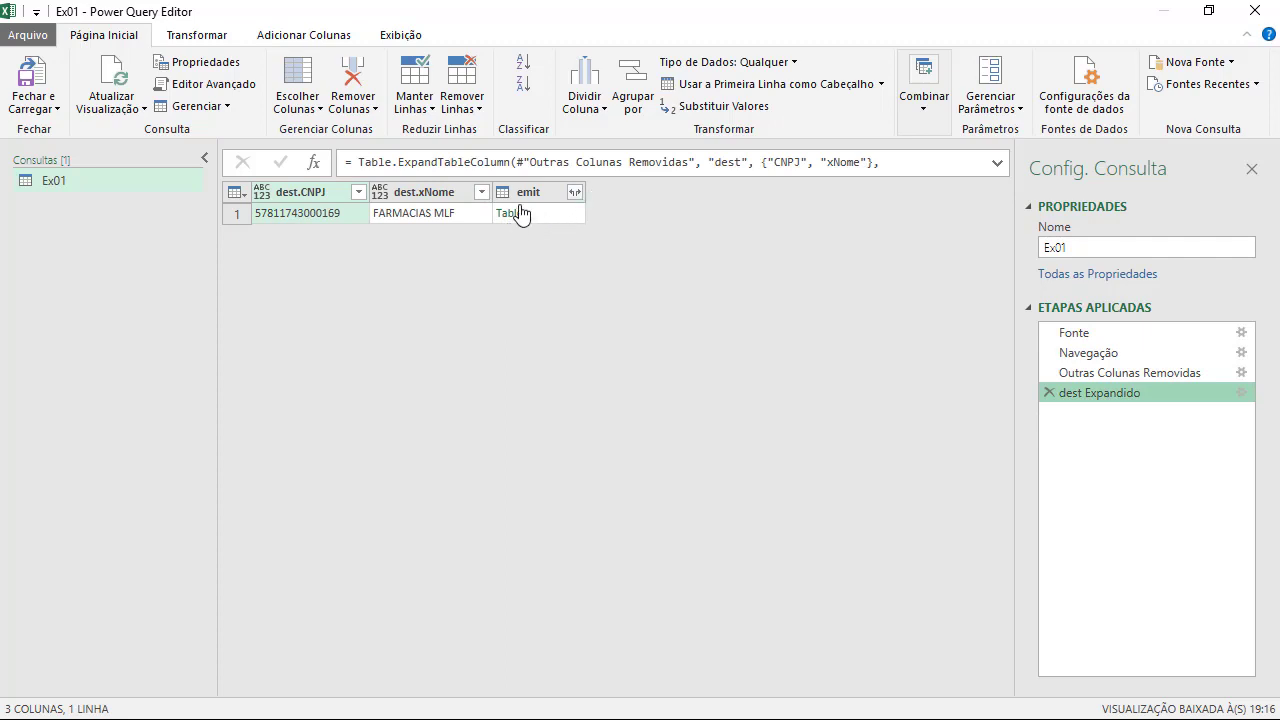
{"action": "left_click", "coordinate": [575, 193]}
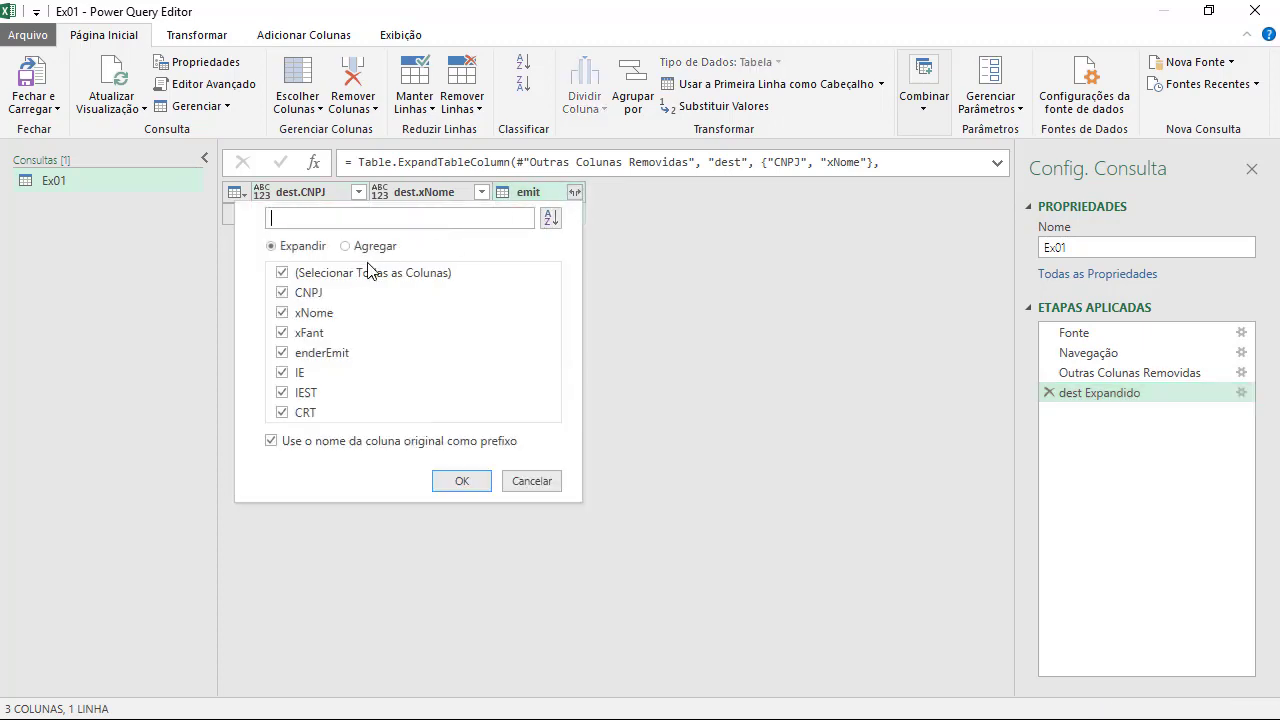
{"action": "left_click", "coordinate": [366, 272]}
{"action": "left_click", "coordinate": [312, 293]}
{"action": "left_click", "coordinate": [306, 334]}
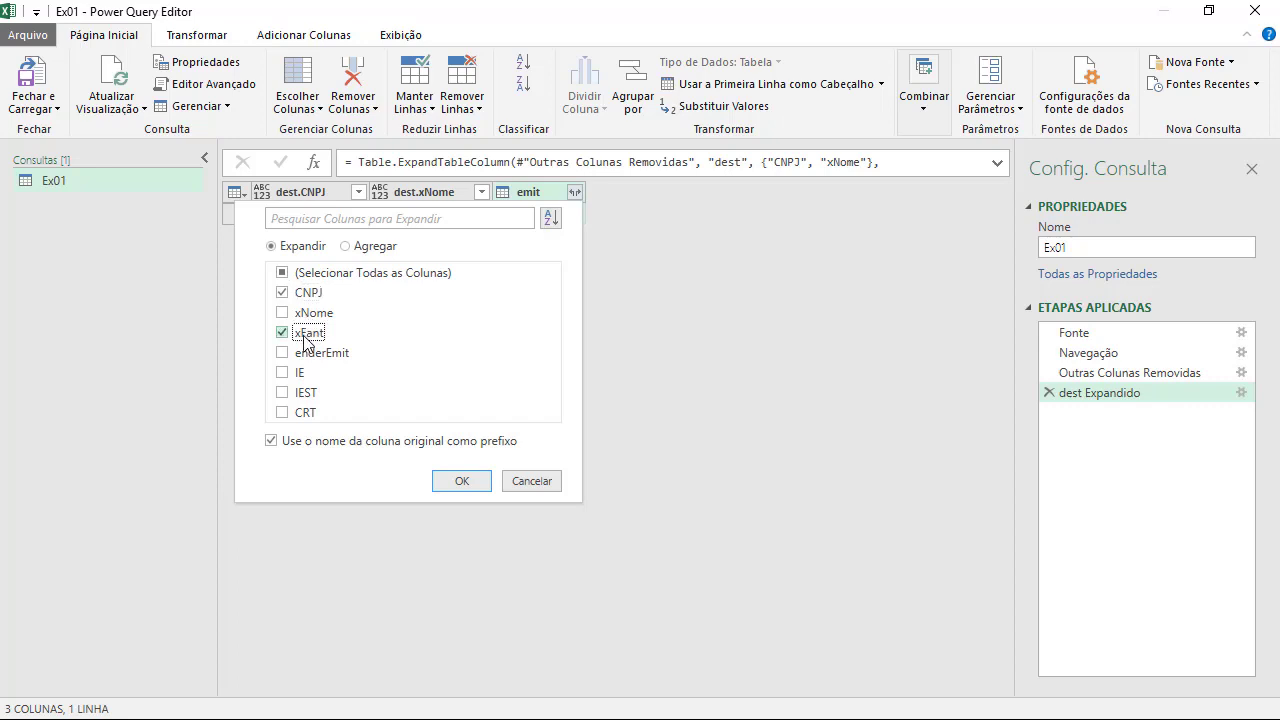
{"action": "left_click", "coordinate": [308, 333]}
{"action": "left_click", "coordinate": [312, 313]}
{"action": "left_click", "coordinate": [469, 482]}
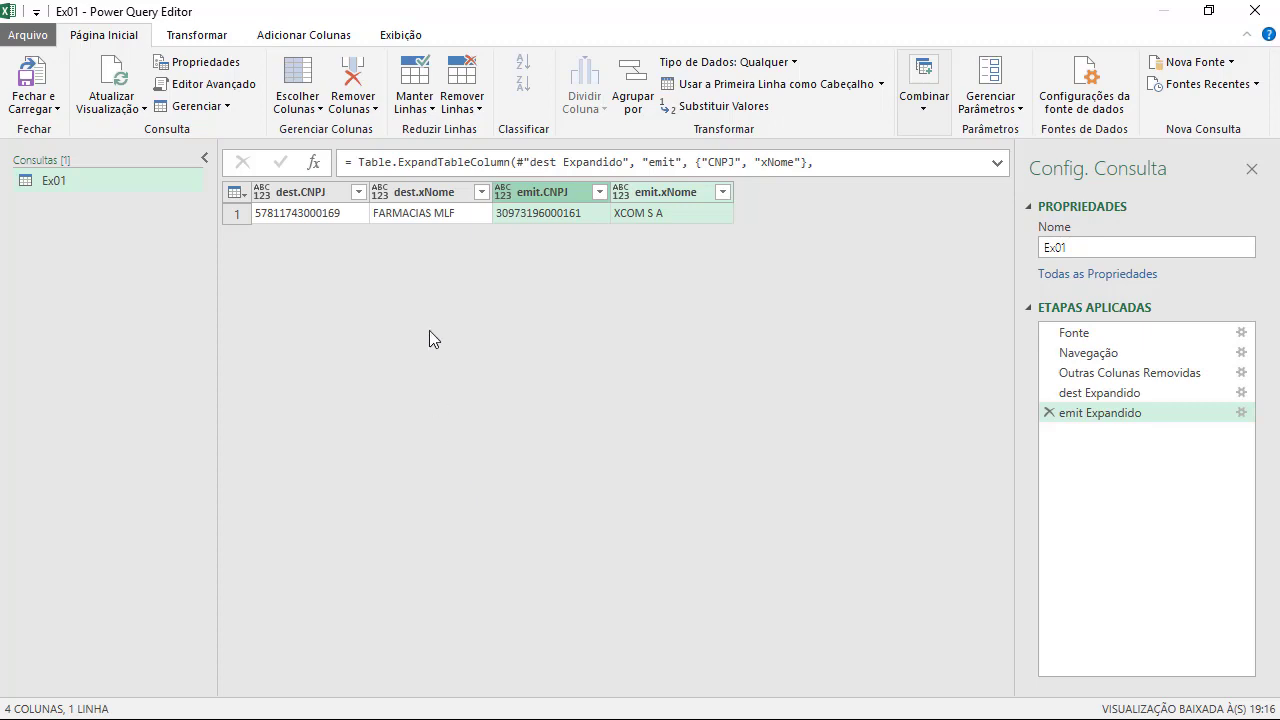
Close the query editor and load the Ex01 query into Excel as a table on a new worksheet.
{"action": "left_click", "coordinate": [50, 108]}
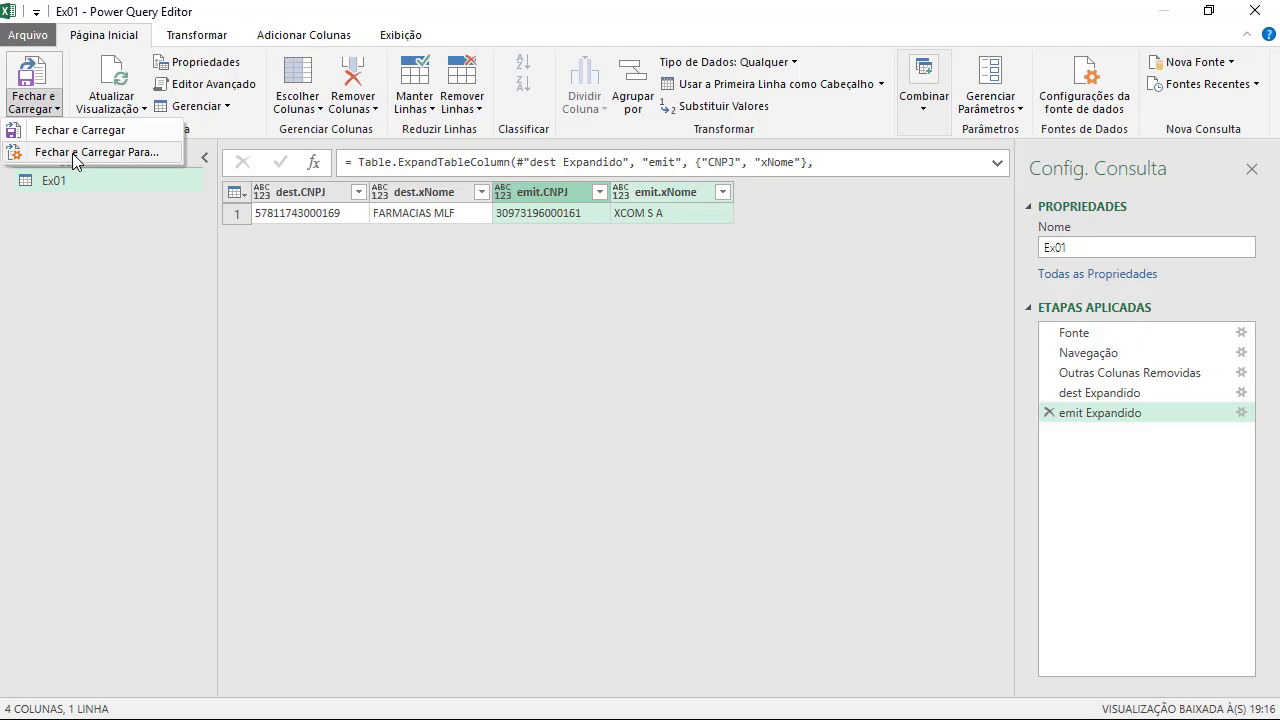
{"action": "left_click", "coordinate": [80, 153]}
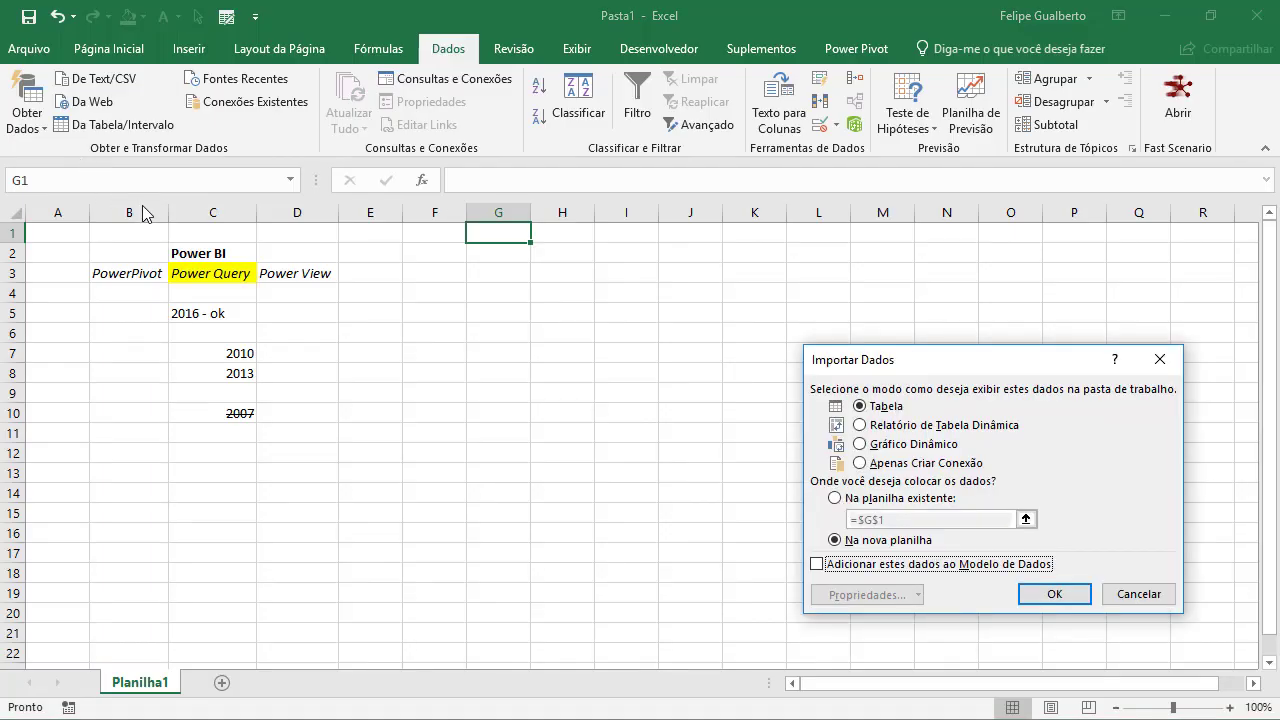
{"action": "left_click_drag", "start_coordinate": [915, 360], "coordinate": [607, 292]}
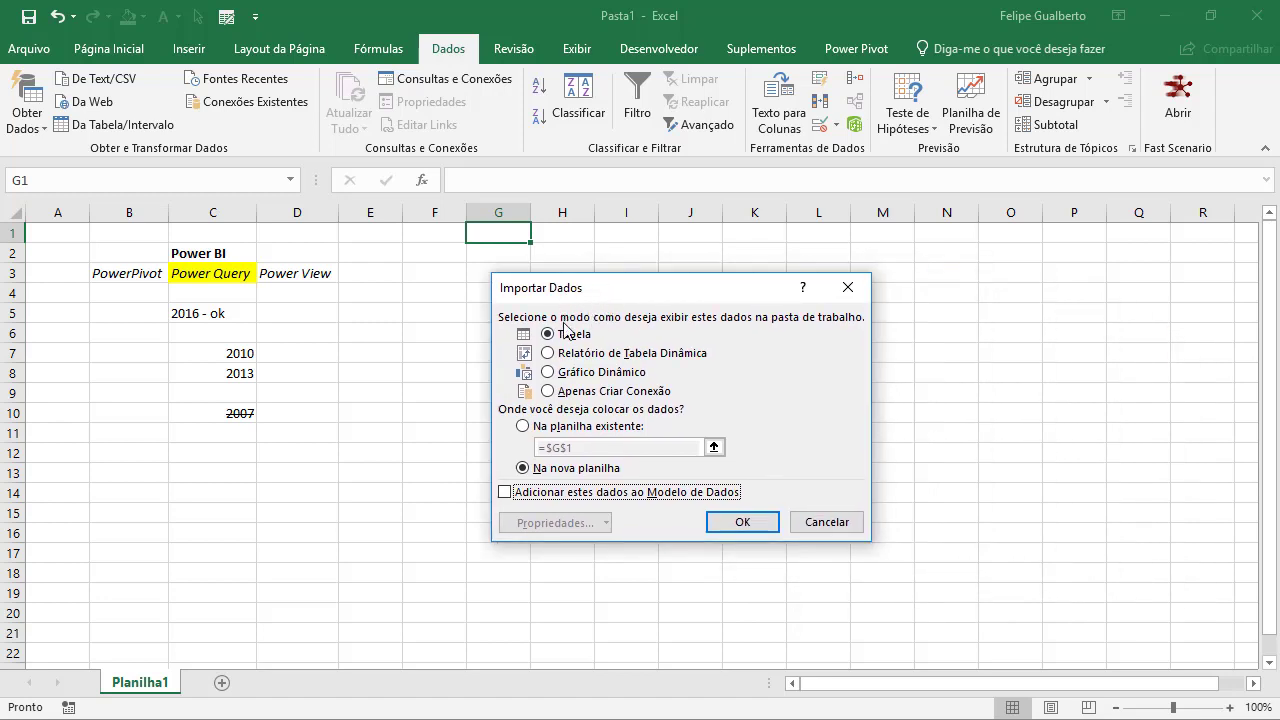
{"action": "left_click", "coordinate": [574, 354]}
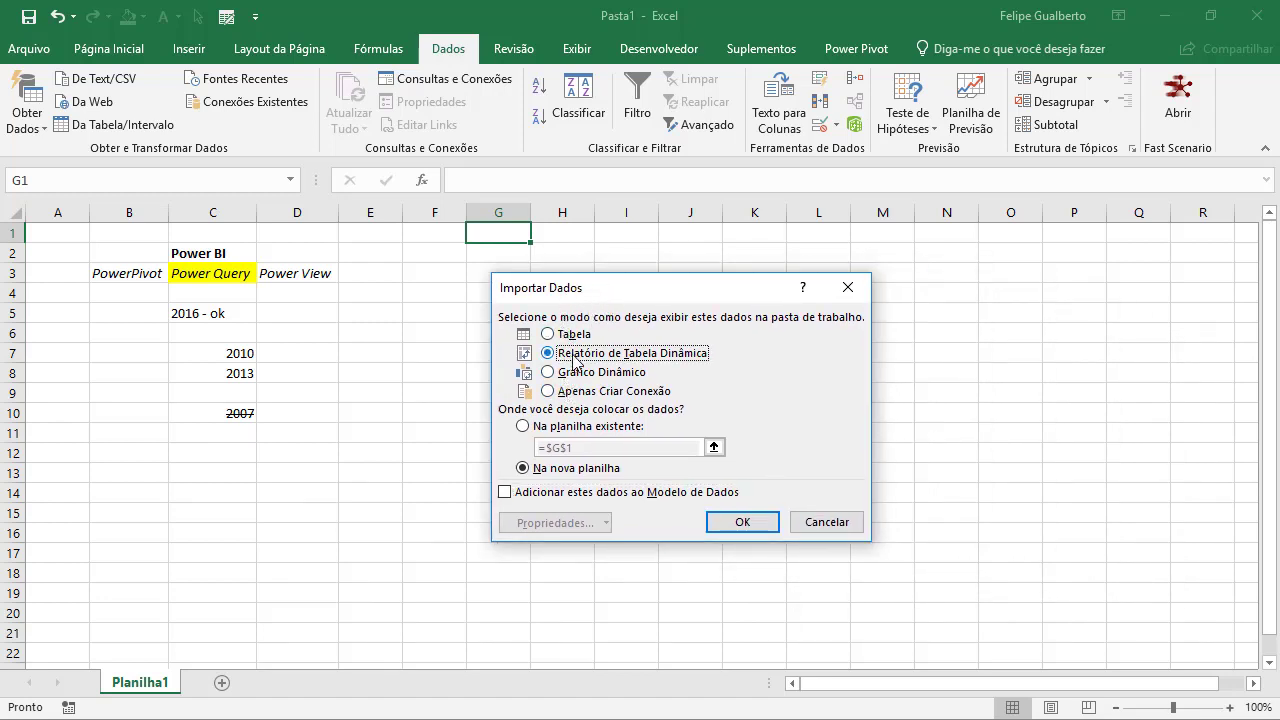
{"action": "left_click", "coordinate": [572, 374]}
{"action": "left_click", "coordinate": [574, 392]}
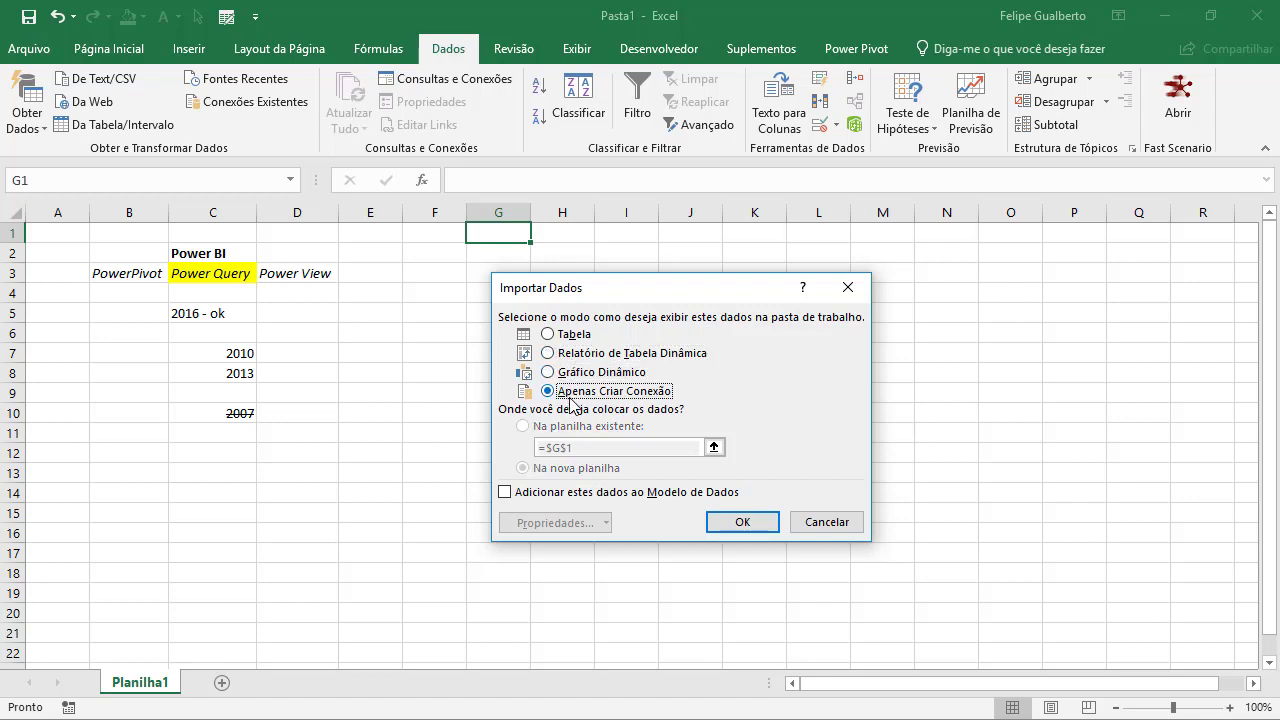
{"action": "left_click", "coordinate": [572, 337]}
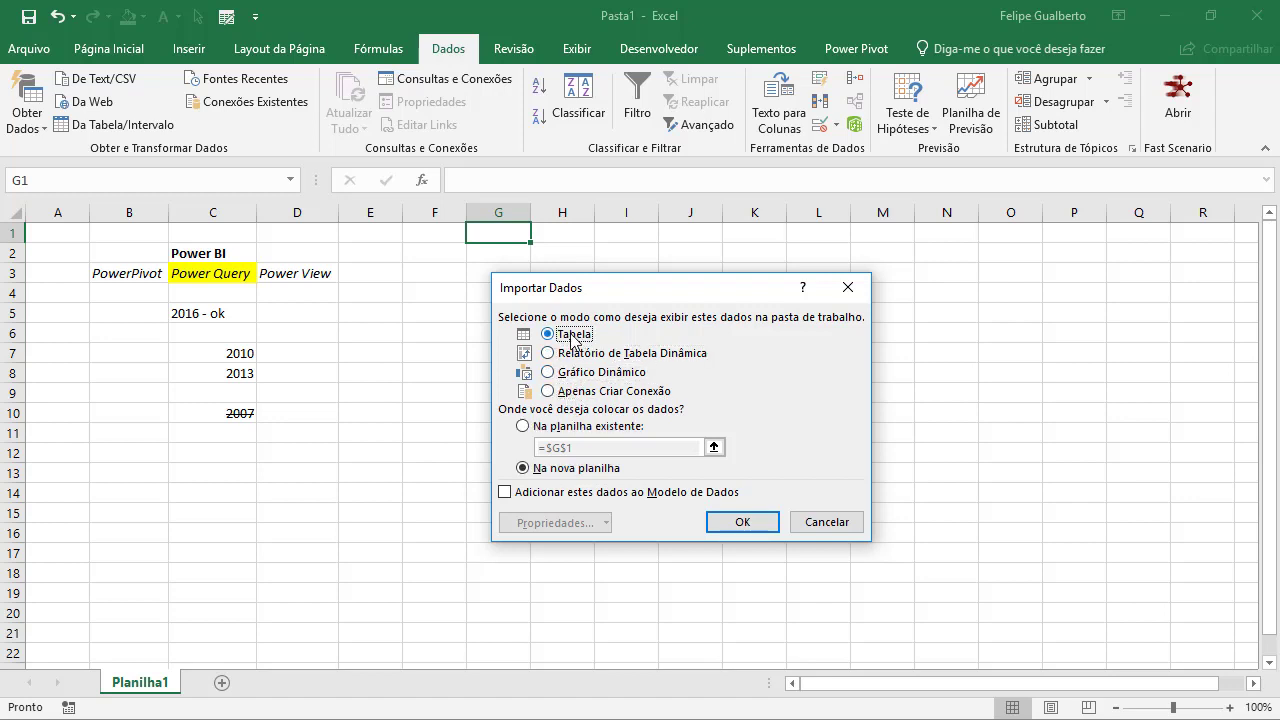
{"action": "left_click", "coordinate": [756, 527]}
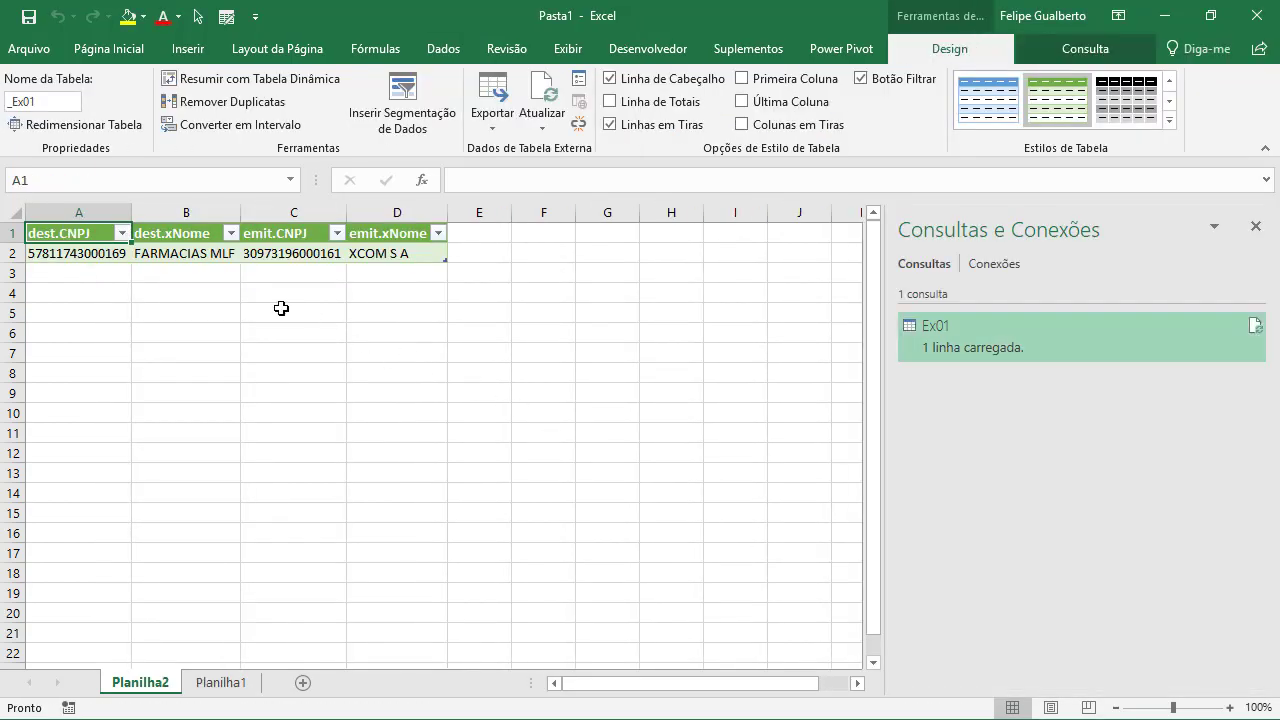
Import the first invoice XML file from the Notas Fiscais folder as a new query and open it for editing.
{"action": "left_click", "coordinate": [281, 308]}
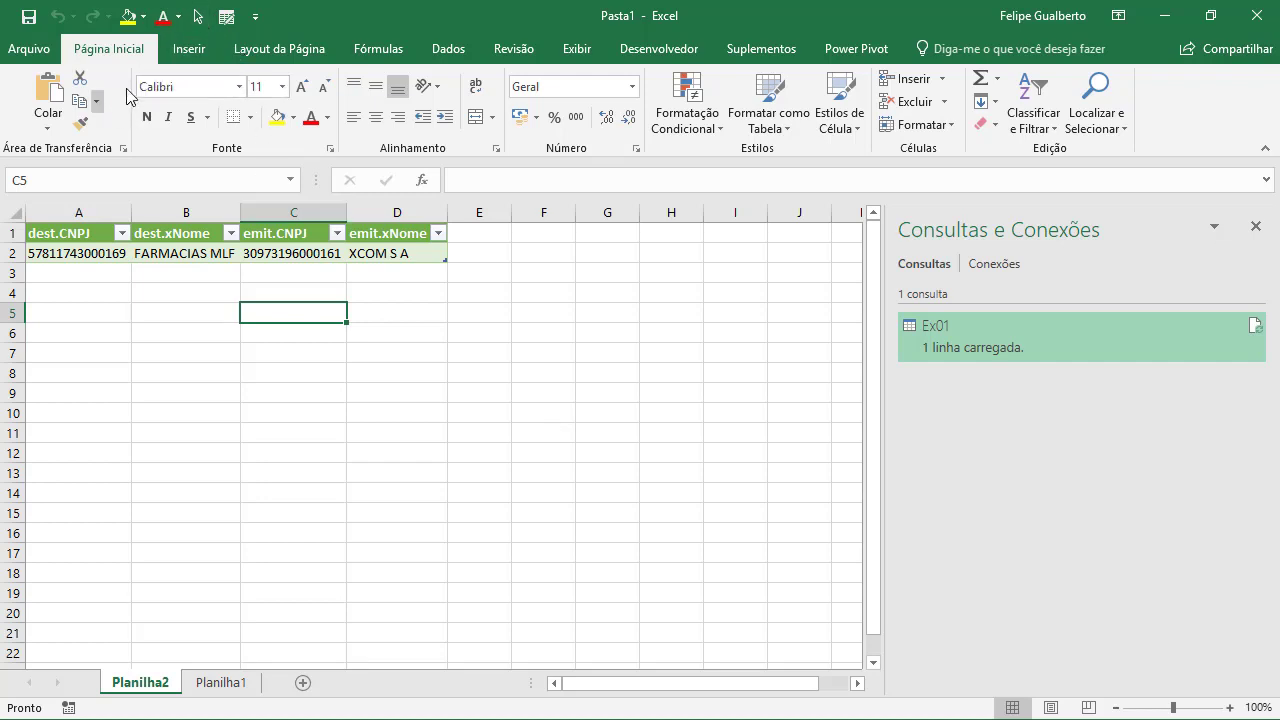
{"action": "left_click", "coordinate": [452, 49]}
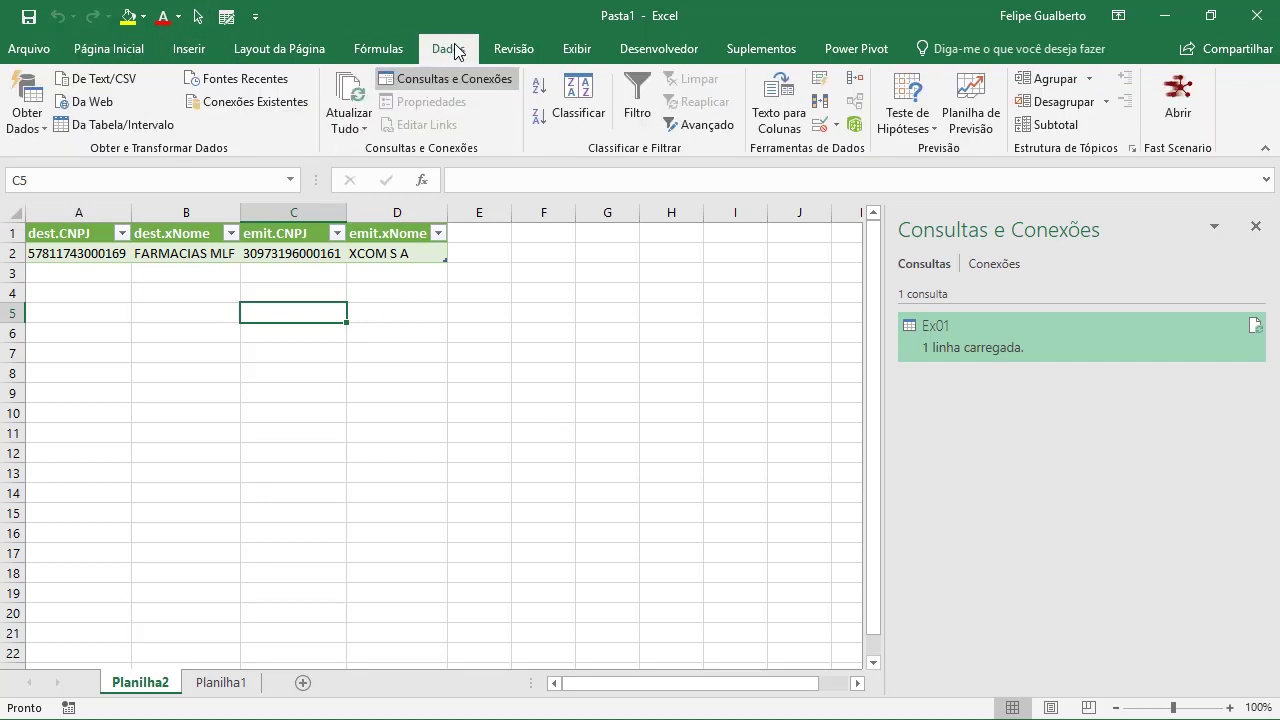
{"action": "left_click", "coordinate": [30, 92]}
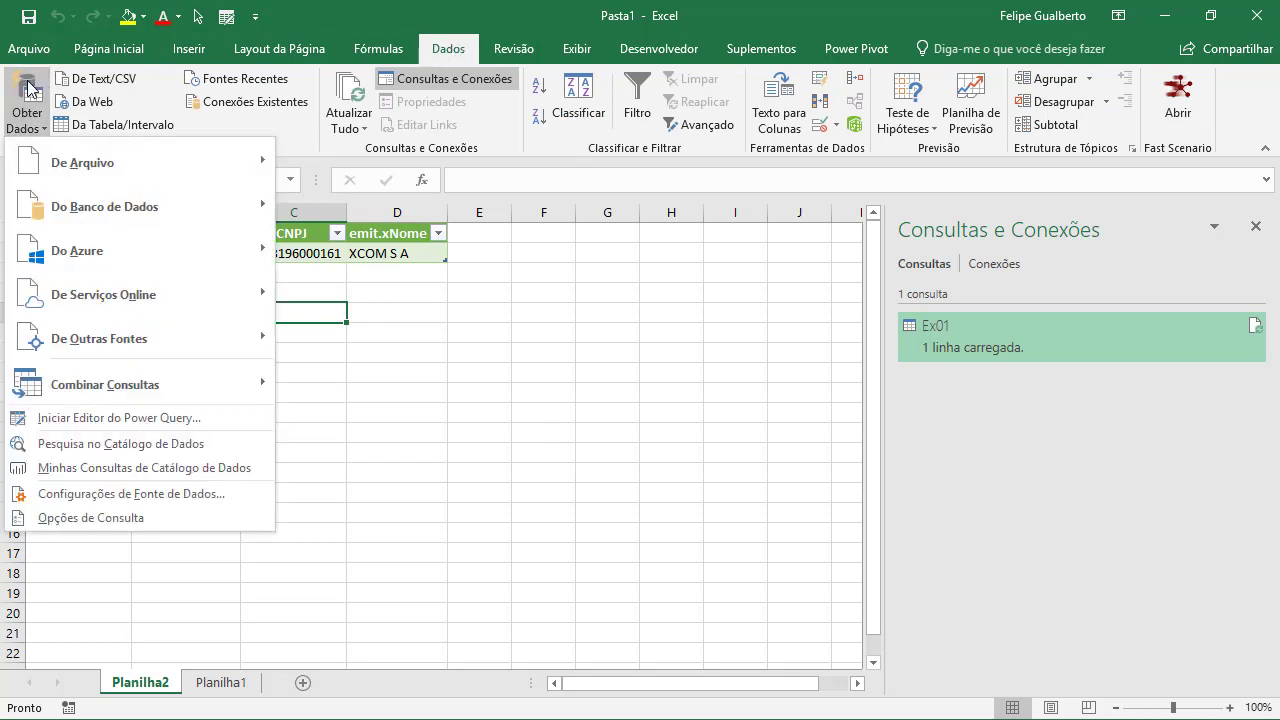
{"action": "mouse_move", "coordinate": [104, 172]}
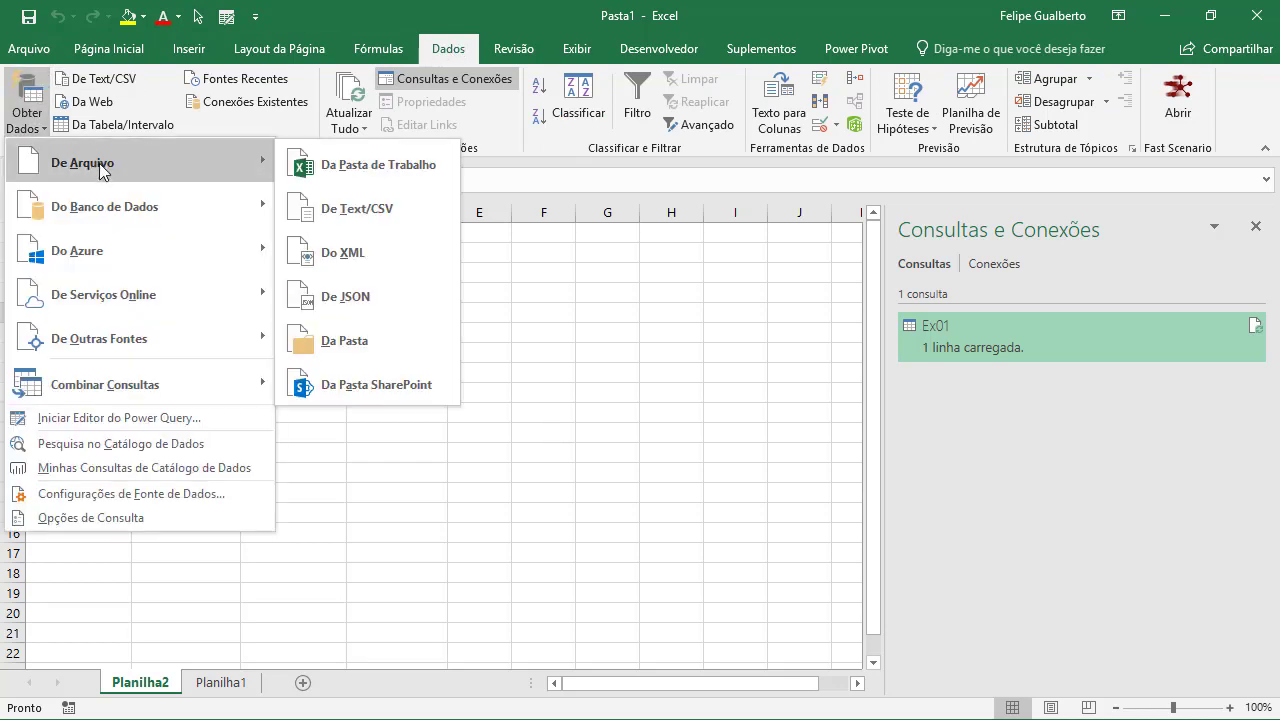
{"action": "left_click", "coordinate": [410, 222]}
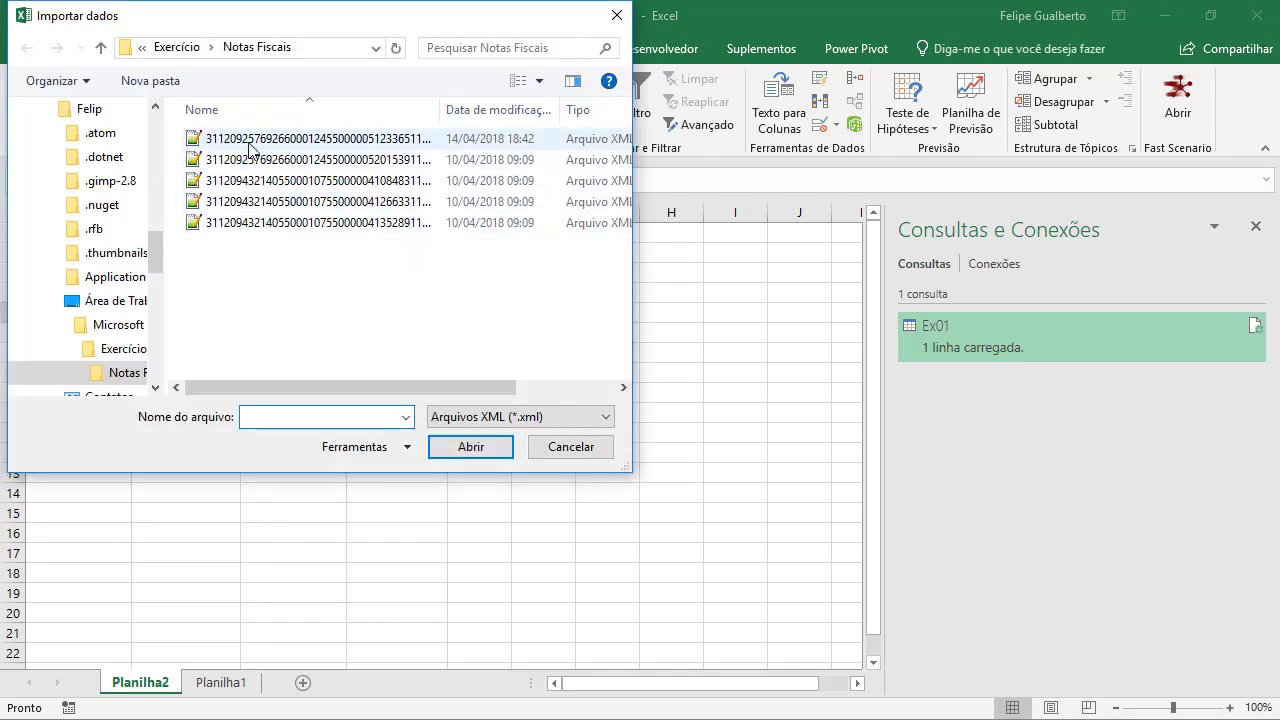
{"action": "double_click", "coordinate": [250, 148]}
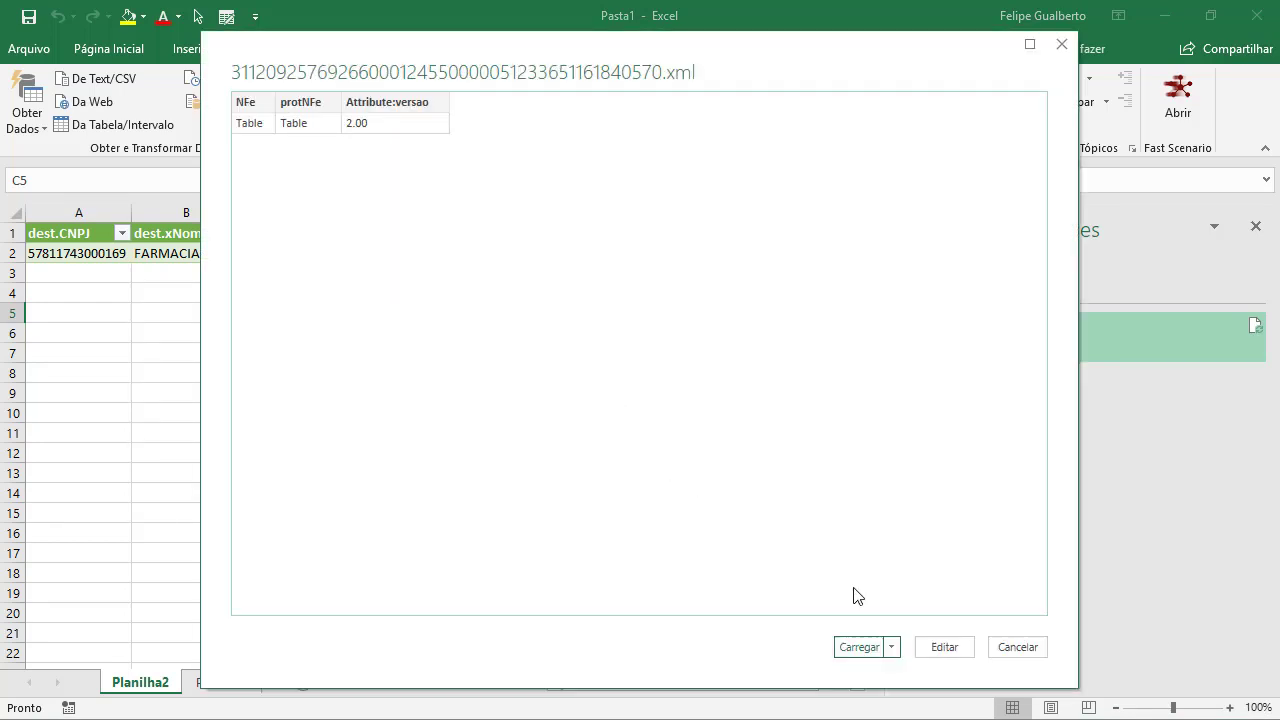
{"action": "left_click", "coordinate": [960, 654]}
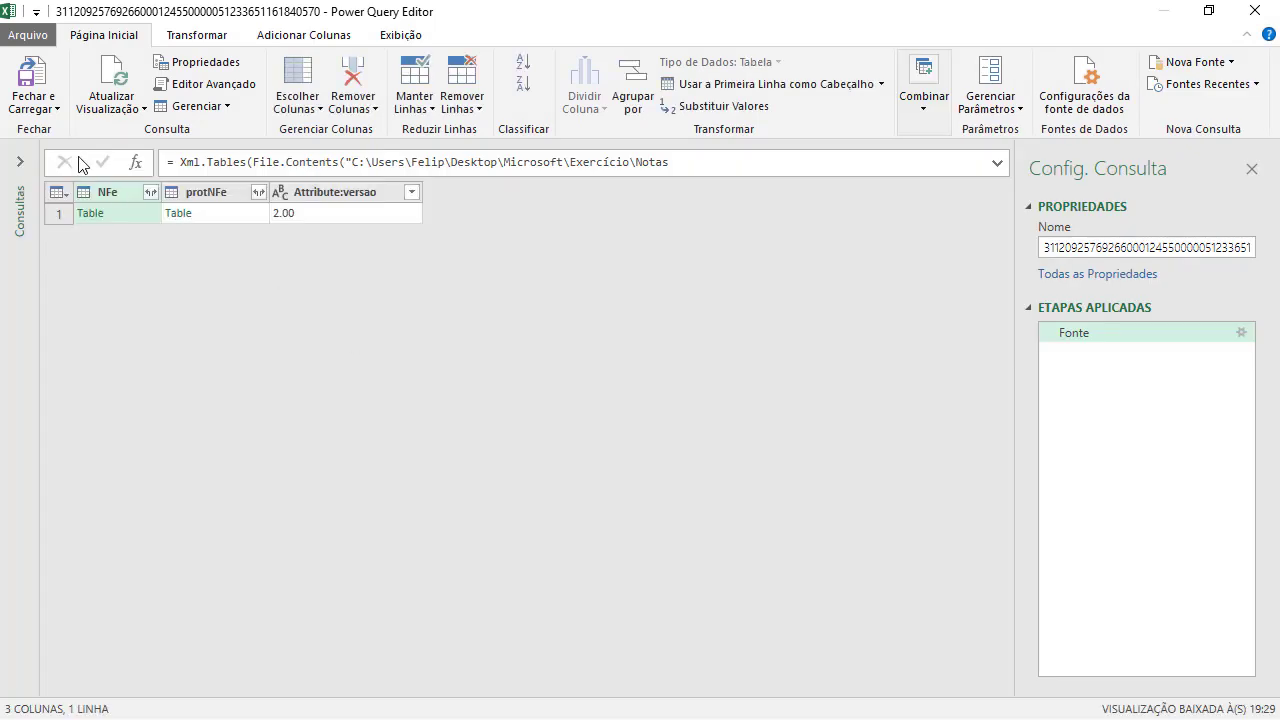
Show the query list and rename the newly imported invoice query as Ex02.
{"action": "left_click", "coordinate": [20, 161]}
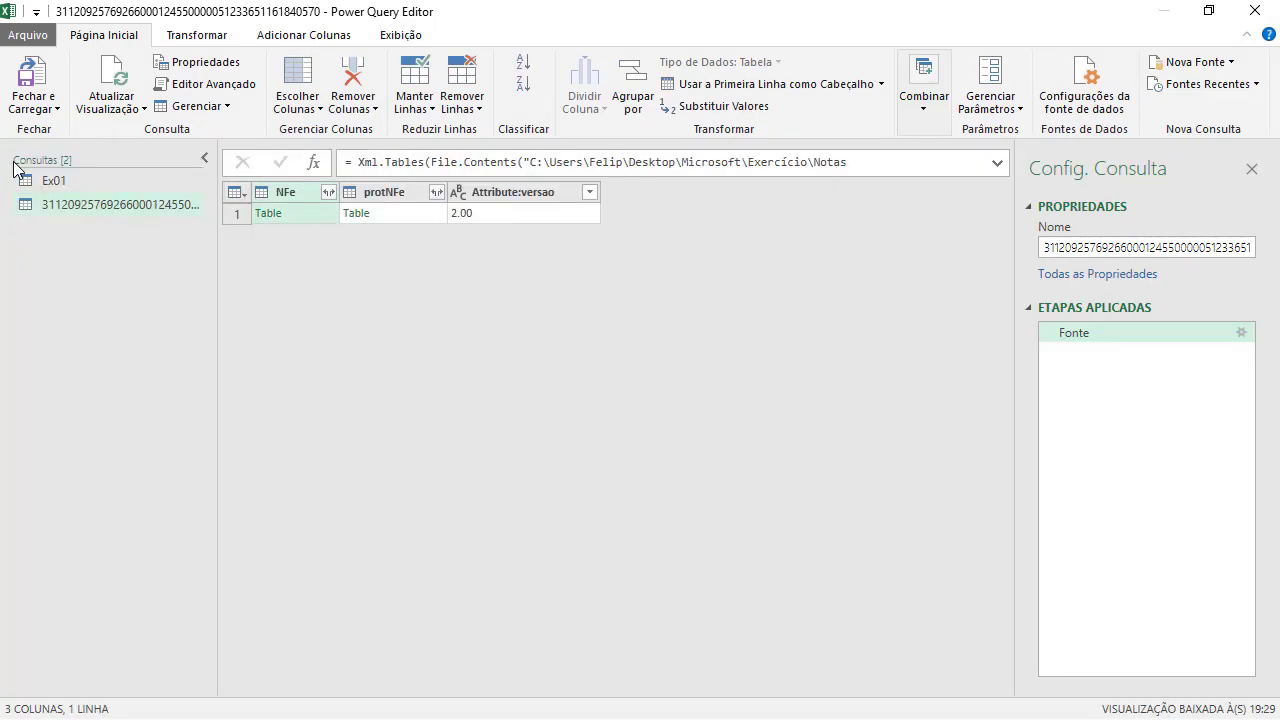
{"action": "left_click", "coordinate": [70, 205]}
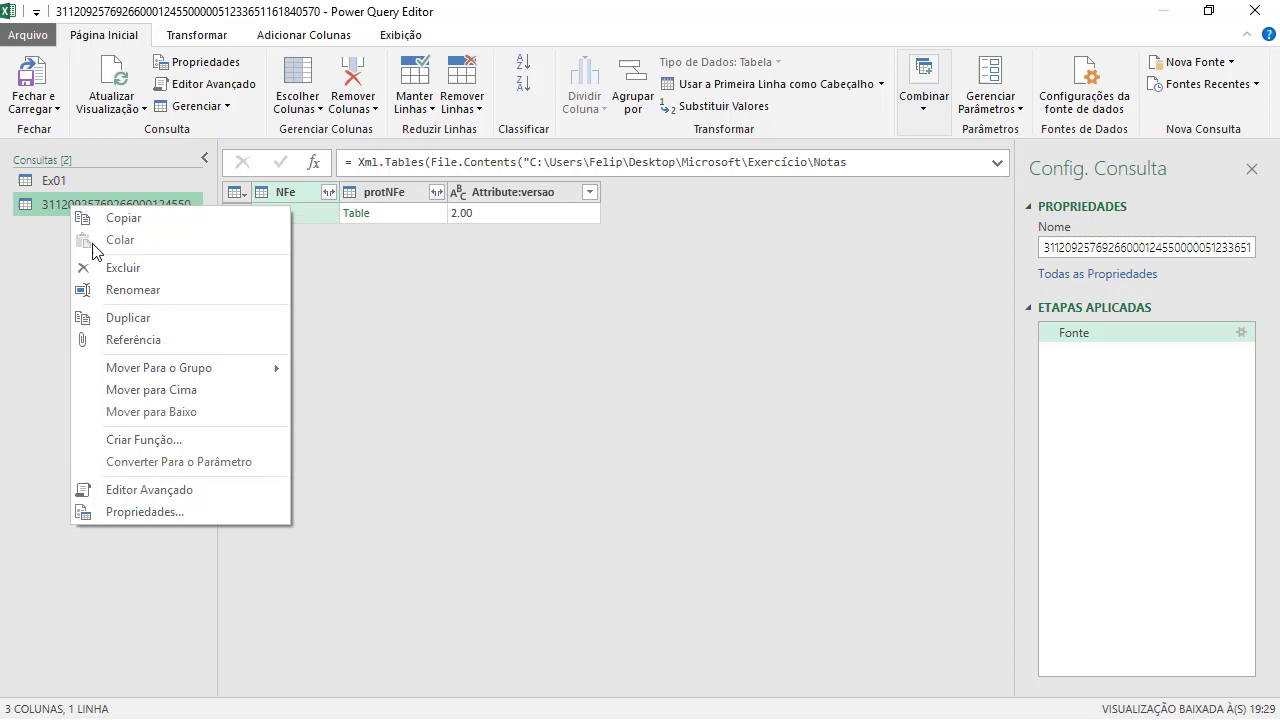
{"action": "left_click", "coordinate": [146, 289]}
{"action": "type", "text": "Ex02"}
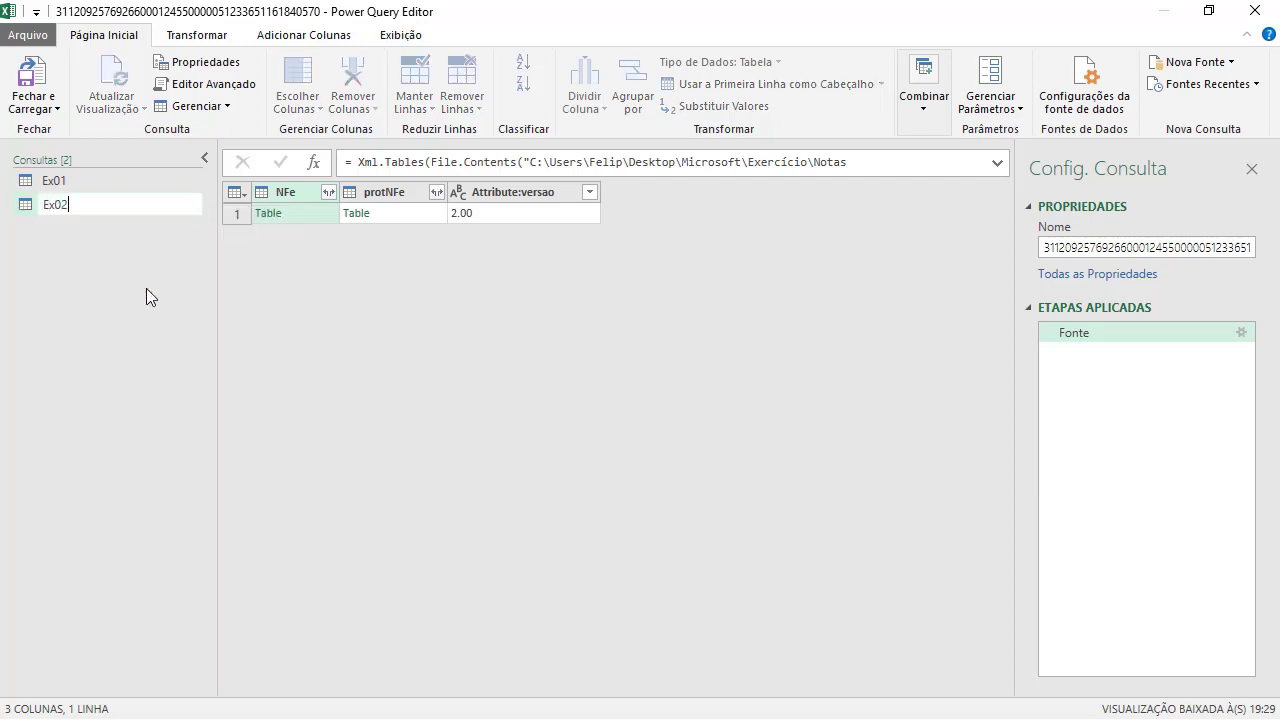
{"action": "key", "text": "Return"}
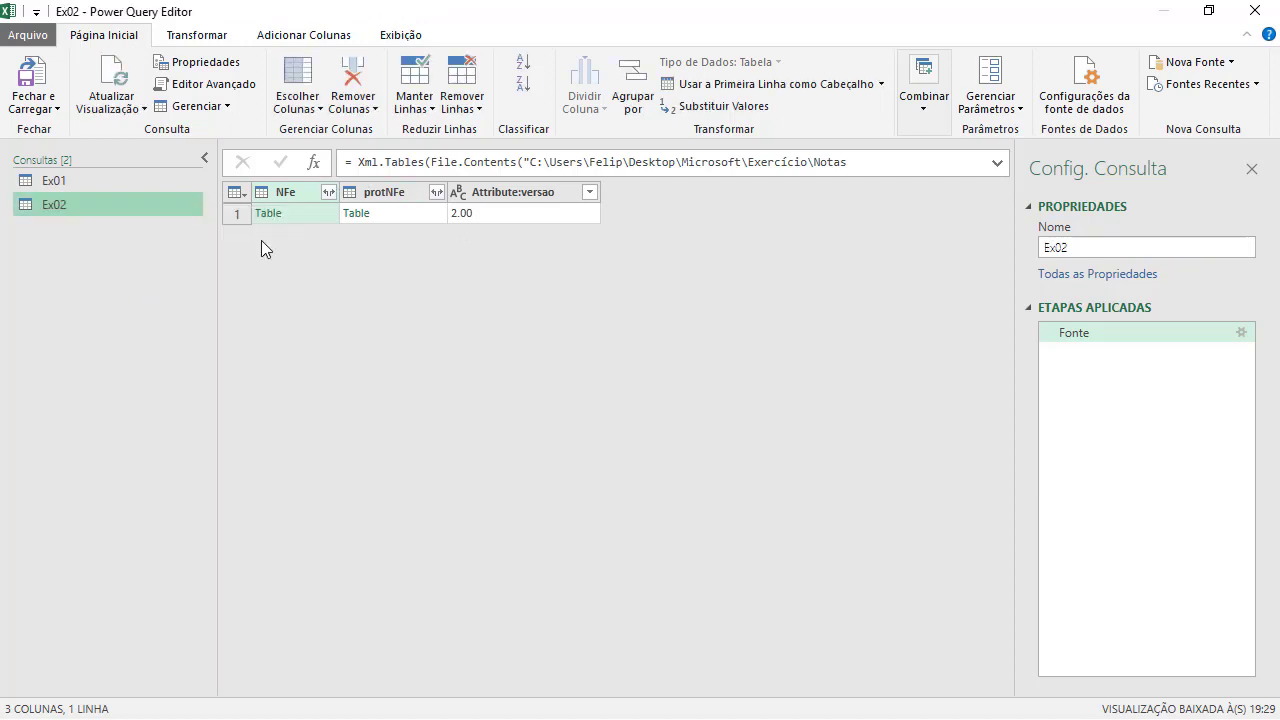
Switch to the invoice XML in Notepad++, review its NFe and infNFe levels, and collapse the emit and dest nodes.
{"action": "key", "text": "alt+Tab"}
{"action": "key", "text": "alt+Tab"}
{"action": "key", "text": "alt+Tab"}
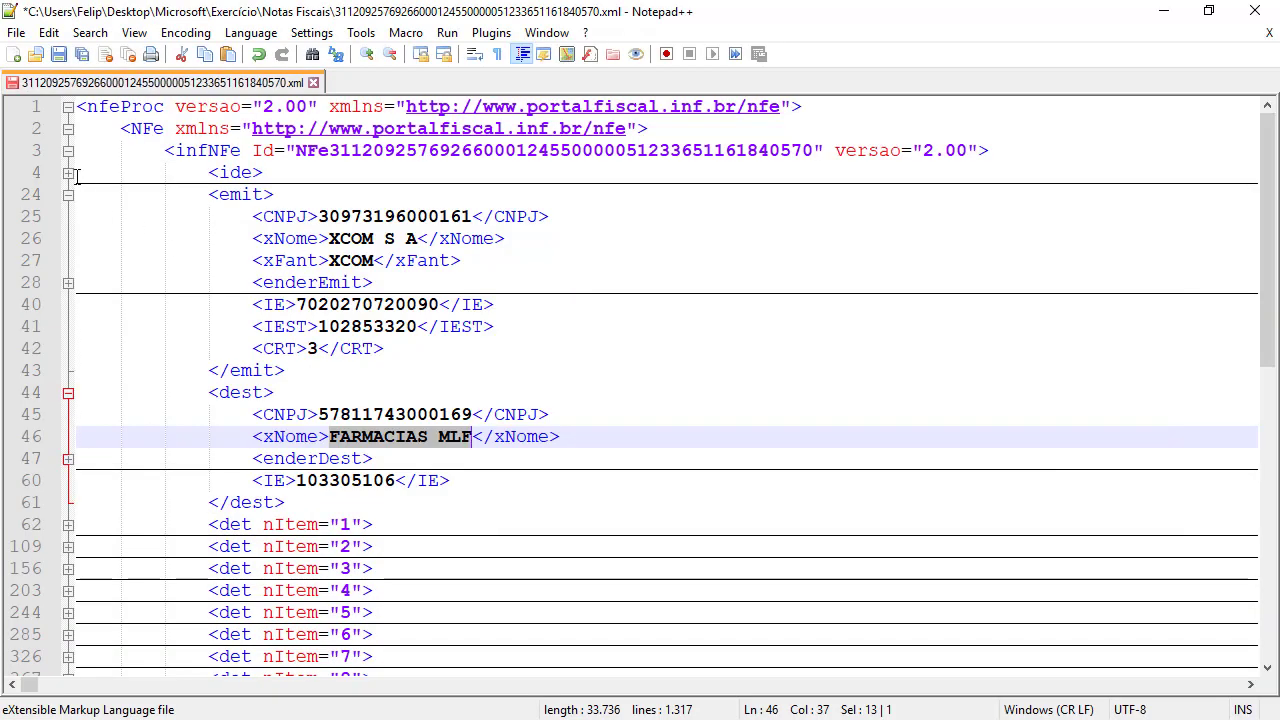
{"action": "left_click", "coordinate": [68, 151]}
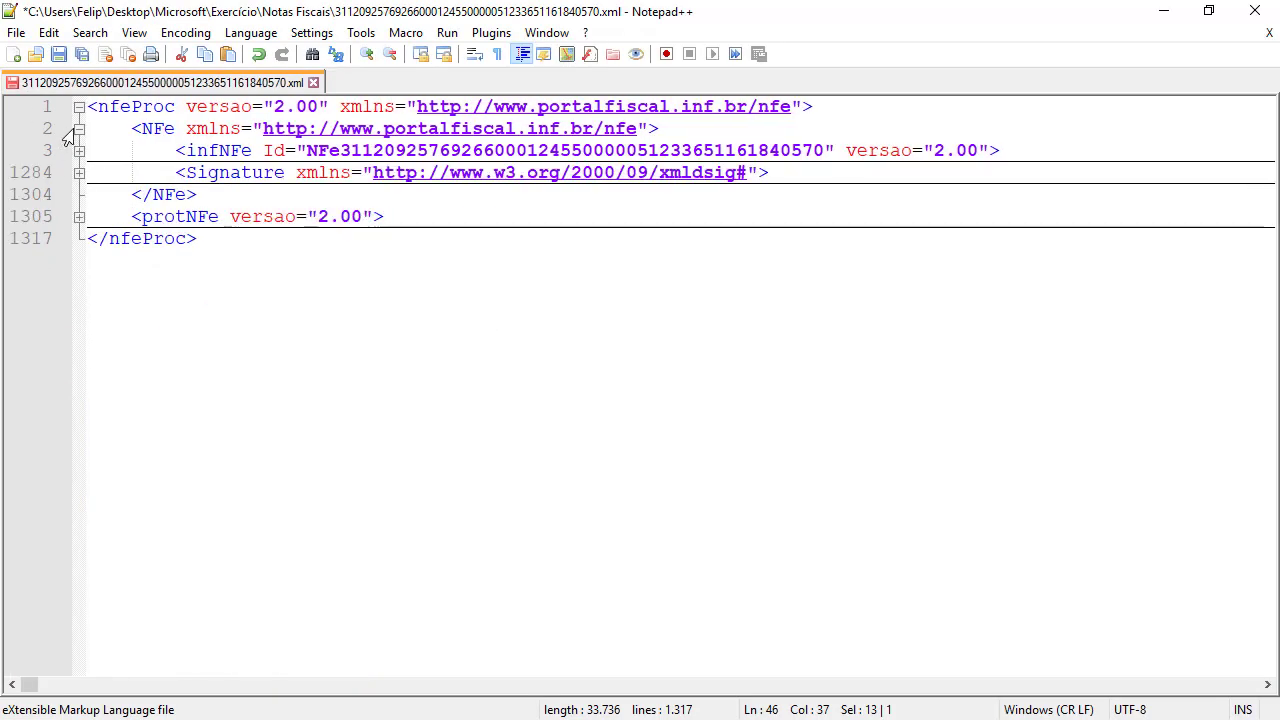
{"action": "left_click", "coordinate": [79, 129]}
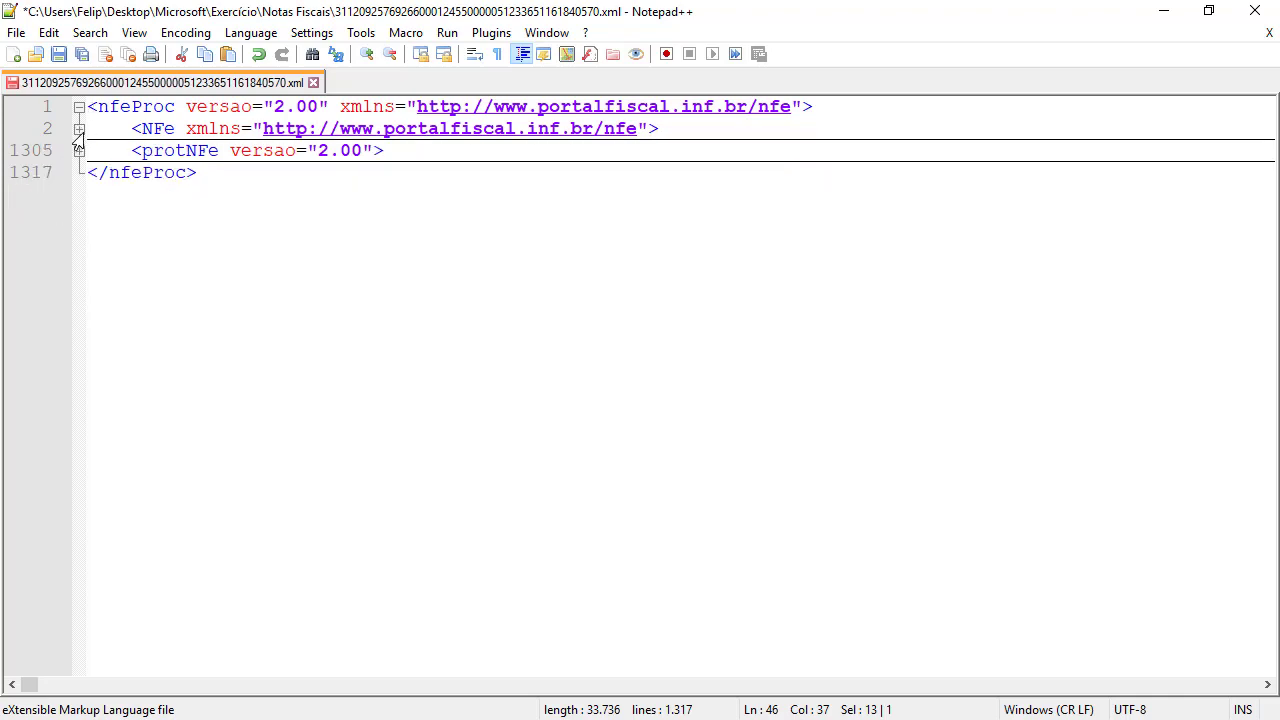
{"action": "left_click", "coordinate": [79, 129]}
{"action": "left_click", "coordinate": [79, 151]}
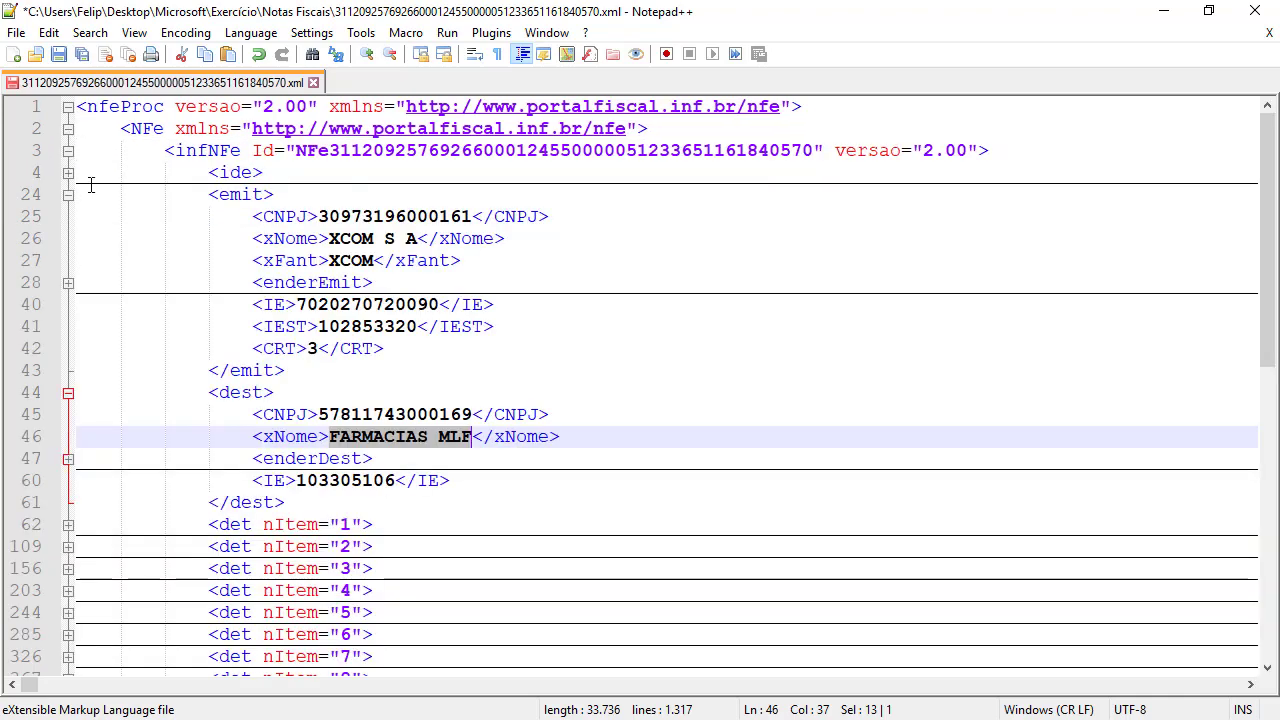
{"action": "left_click", "coordinate": [57, 199]}
{"action": "left_click", "coordinate": [58, 219]}
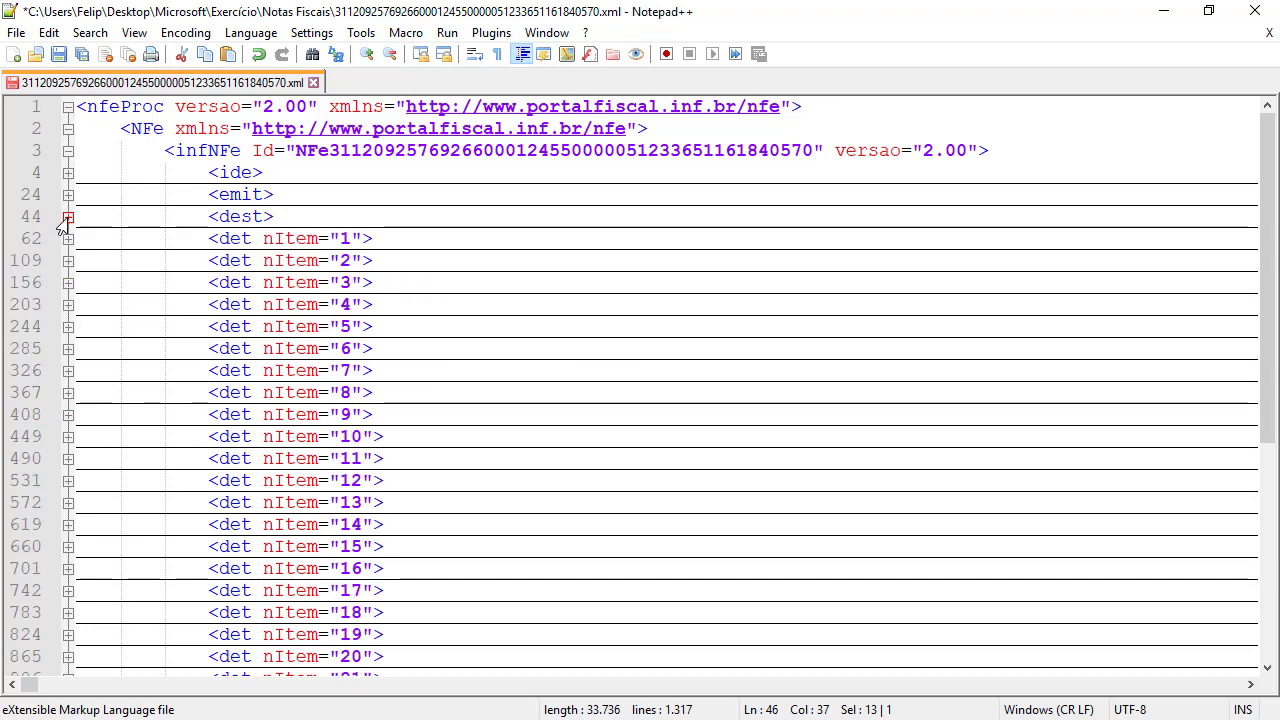
Trace the XML path from nfeProc through NFe and infNFe to det item 1, and expand its prod node.
{"action": "mouse_move", "coordinate": [294, 240]}
{"action": "left_mouse_down"}
{"action": "mouse_move", "coordinate": [300, 568]}
{"action": "mouse_move", "coordinate": [333, 276]}
{"action": "mouse_move", "coordinate": [318, 240]}
{"action": "left_mouse_up"}
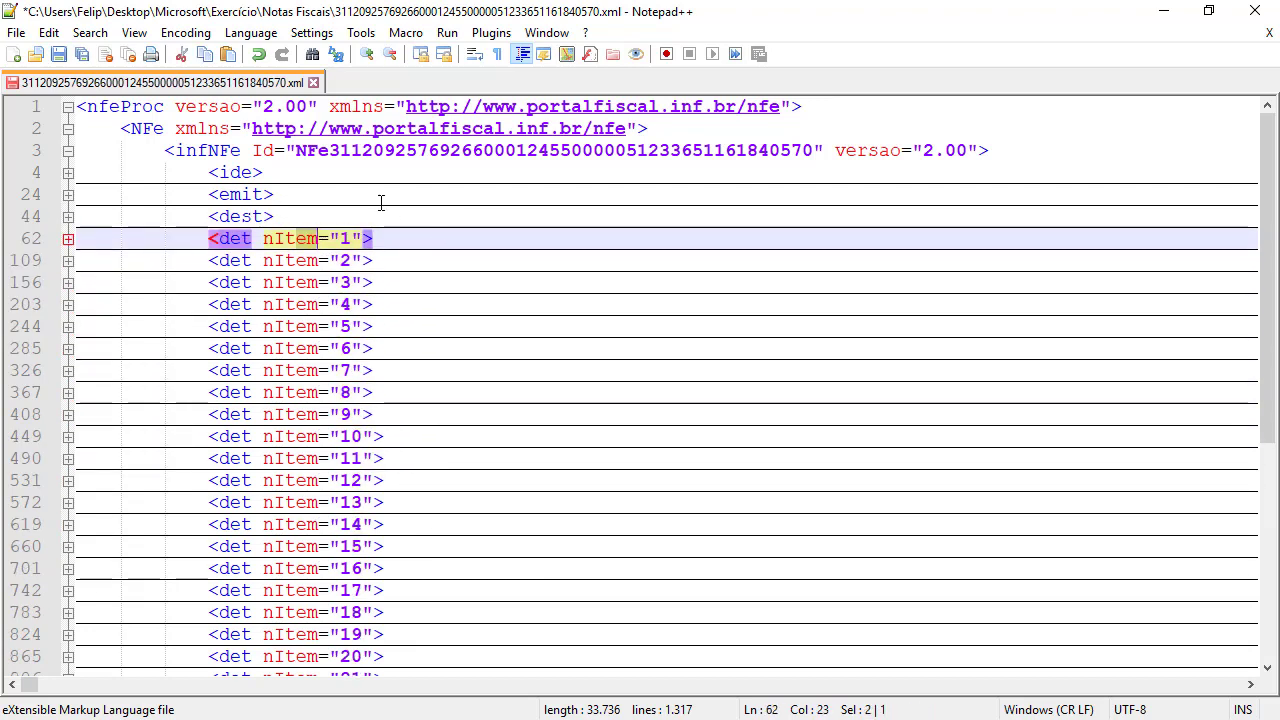
{"action": "double_click", "coordinate": [105, 105]}
{"action": "double_click", "coordinate": [148, 128]}
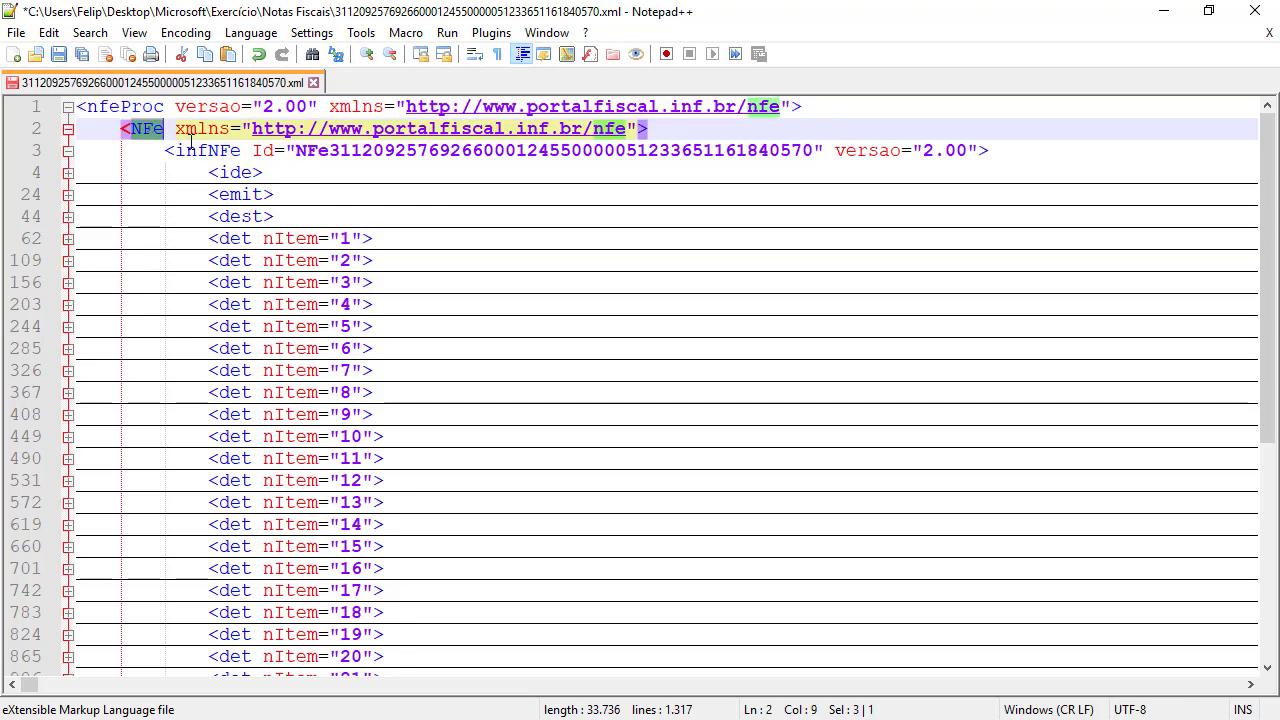
{"action": "double_click", "coordinate": [200, 149]}
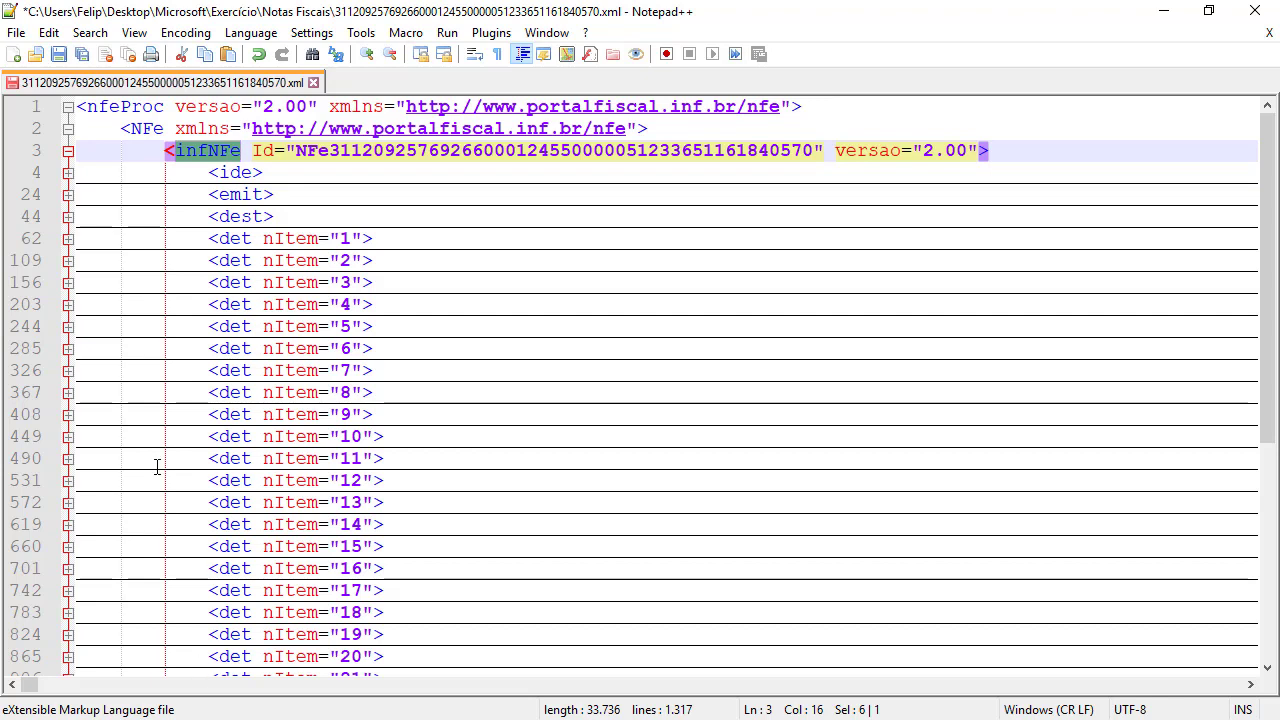
{"action": "left_click", "coordinate": [64, 243]}
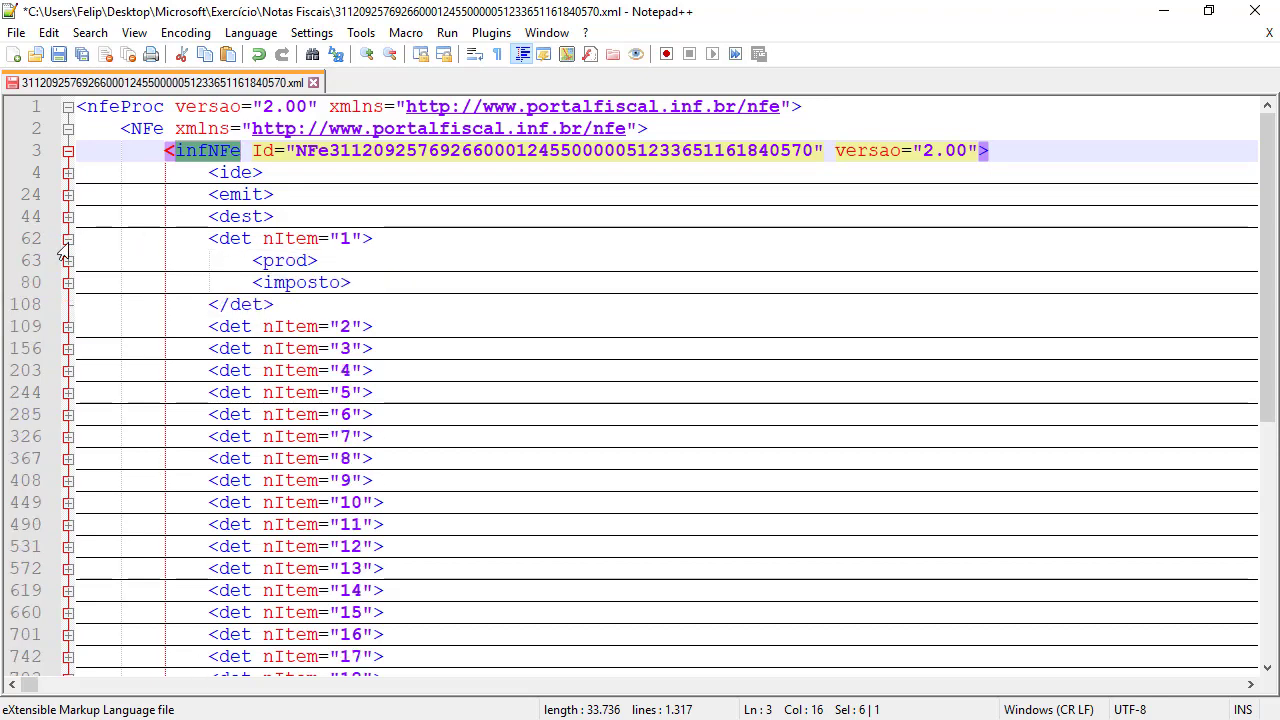
{"action": "double_click", "coordinate": [282, 264]}
{"action": "left_click", "coordinate": [67, 262]}
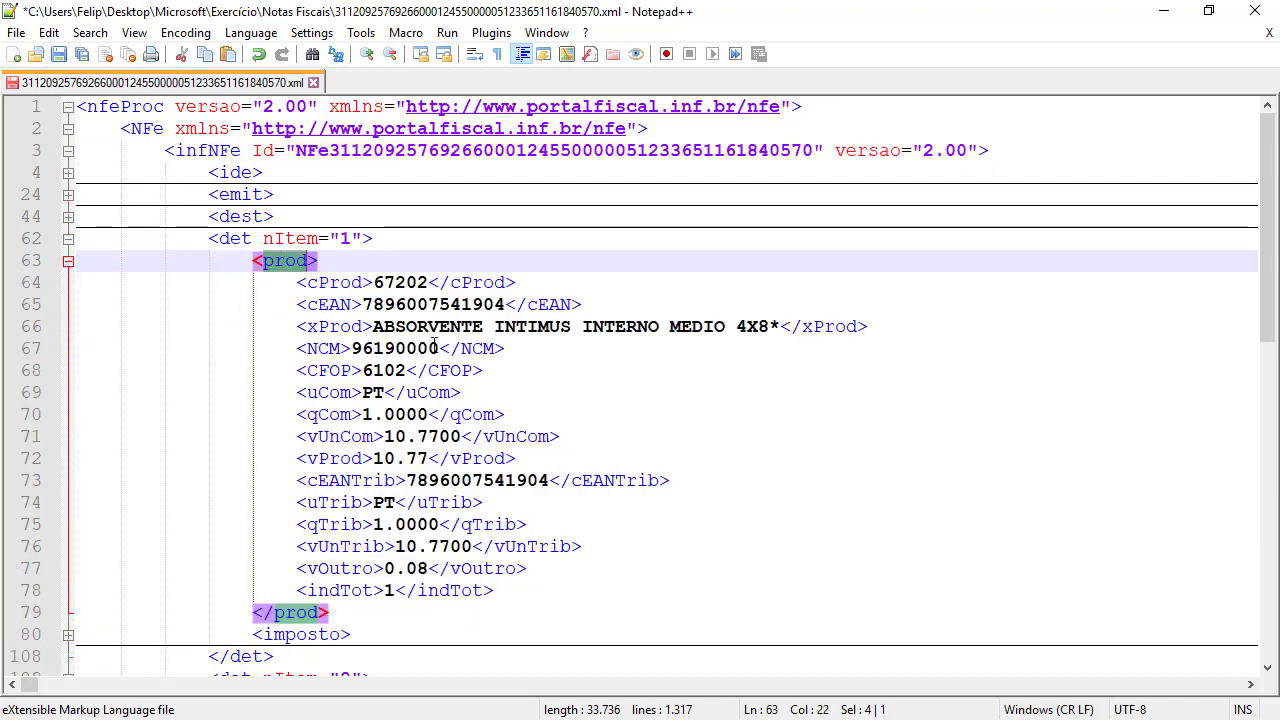
Examine the first item's product fields such as xProd, NCM and vProd, and return to the Power Query Editor.
{"action": "left_click_drag", "start_coordinate": [350, 327], "coordinate": [452, 326]}
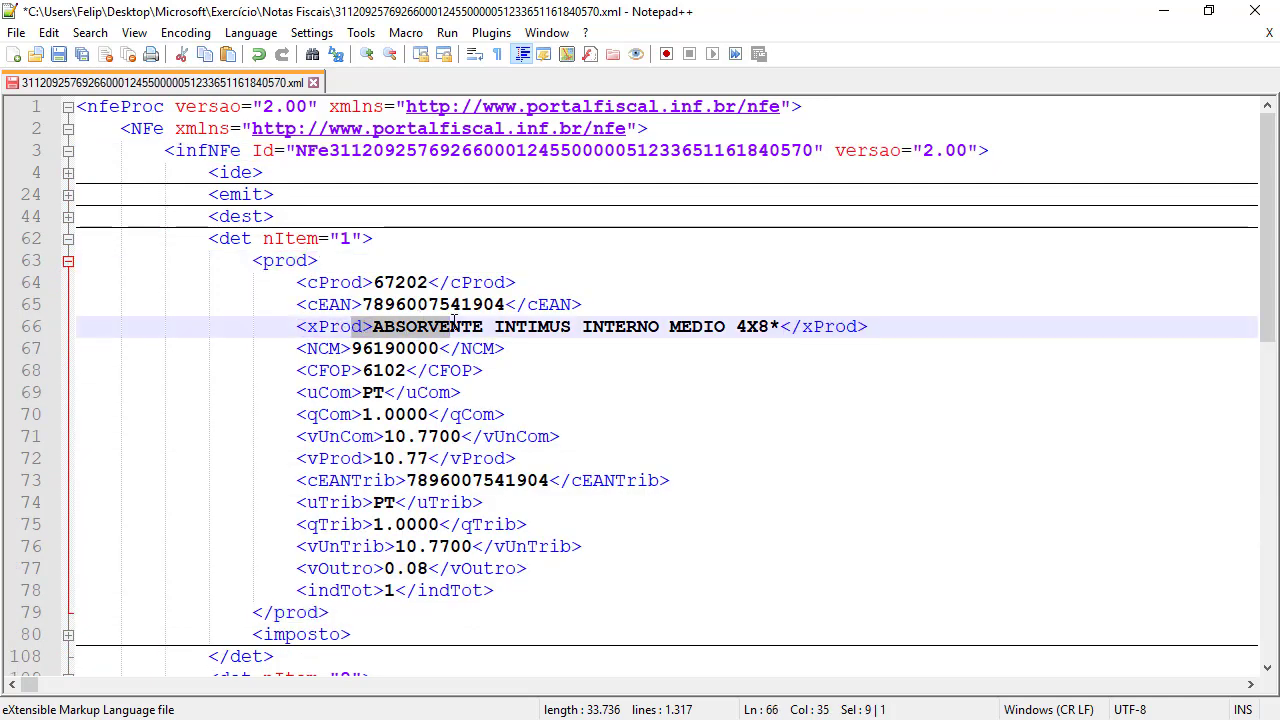
{"action": "left_click_drag", "start_coordinate": [373, 348], "coordinate": [416, 348]}
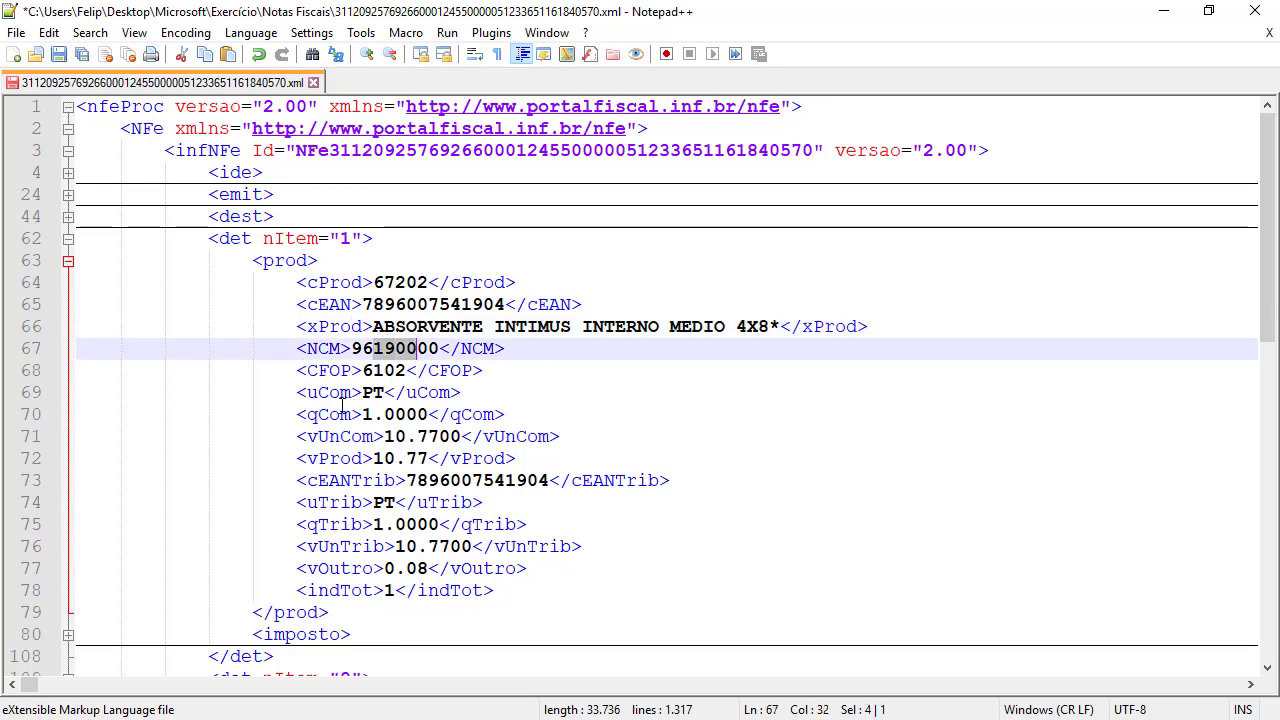
{"action": "left_click_drag", "start_coordinate": [341, 407], "coordinate": [412, 406]}
{"action": "left_click_drag", "start_coordinate": [329, 458], "coordinate": [431, 458]}
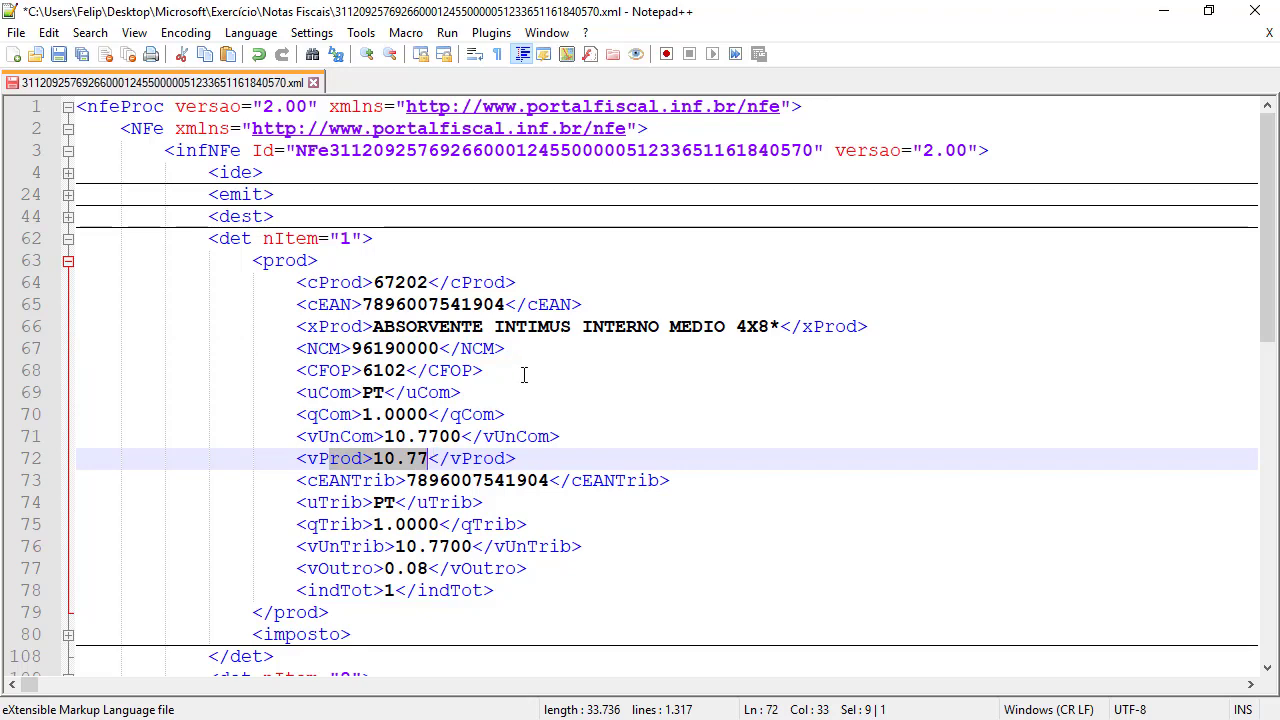
{"action": "left_click", "coordinate": [1163, 10]}
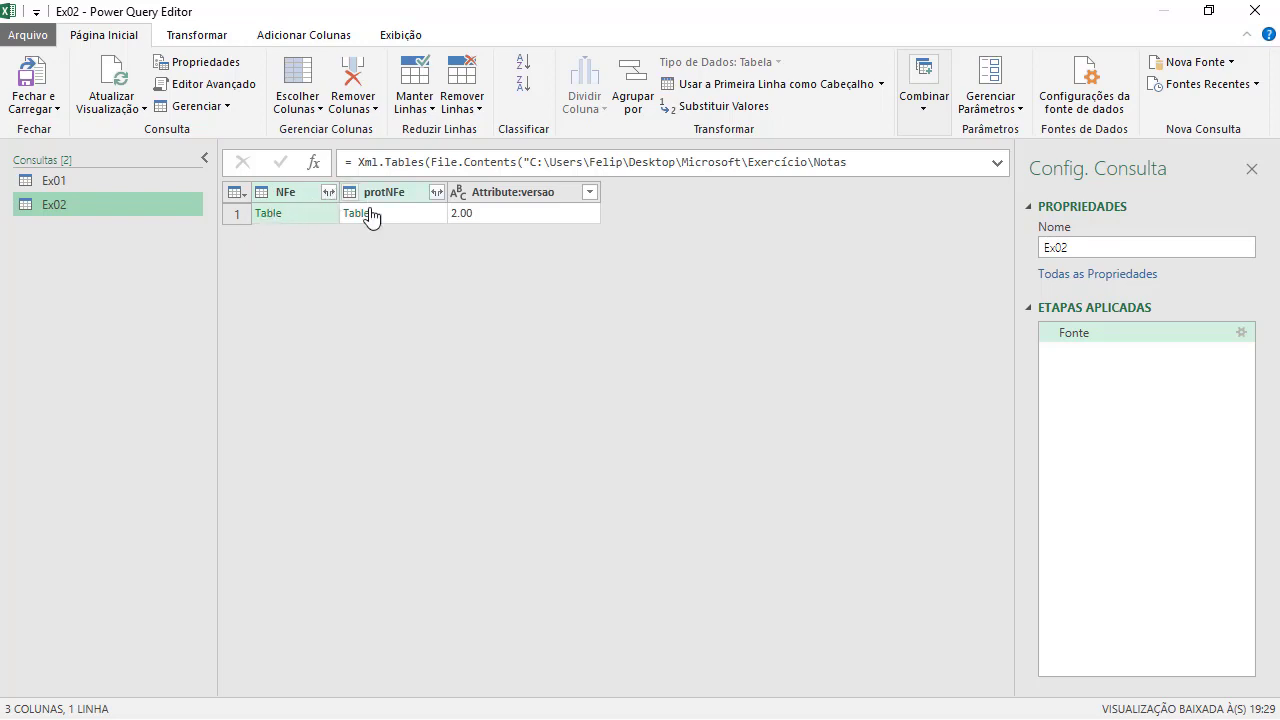
Drill down in the Ex02 query through the NFe, infNFe and det tables to reach the invoice items.
{"action": "left_click", "coordinate": [410, 192]}
{"action": "left_click", "coordinate": [510, 193]}
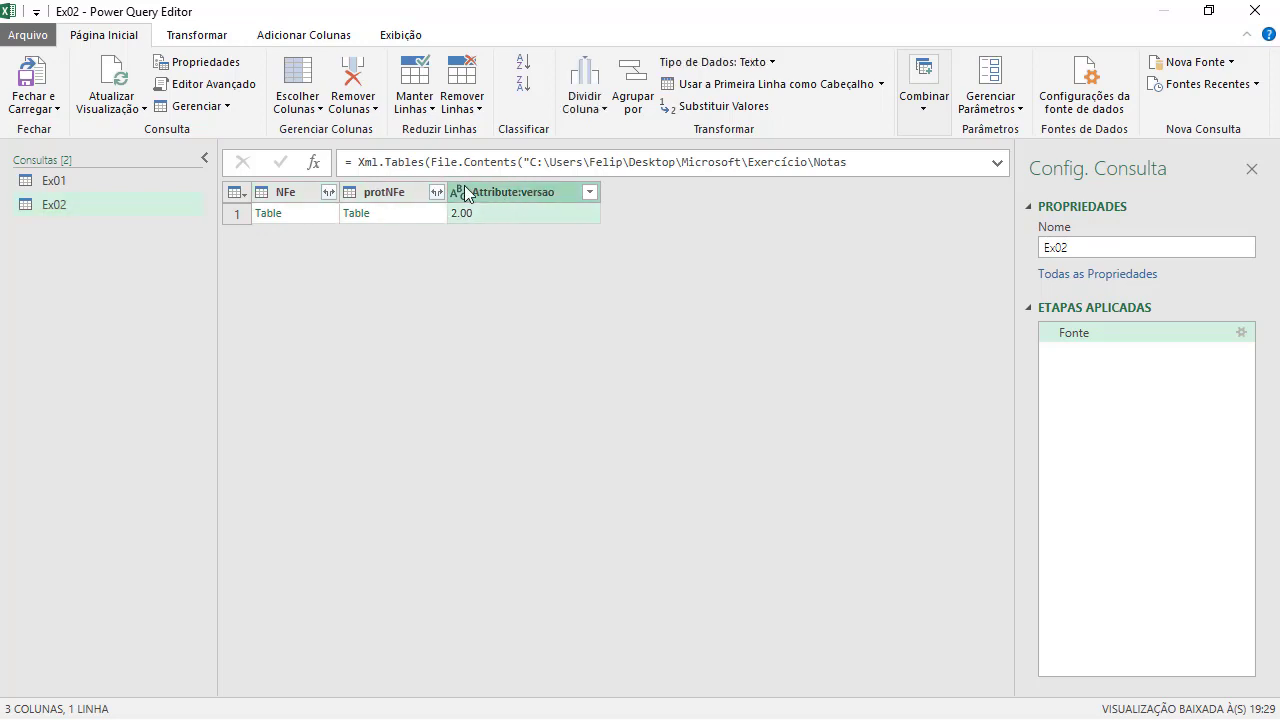
{"action": "left_click", "coordinate": [408, 194]}
{"action": "left_click", "coordinate": [480, 194]}
{"action": "left_click", "coordinate": [412, 193]}
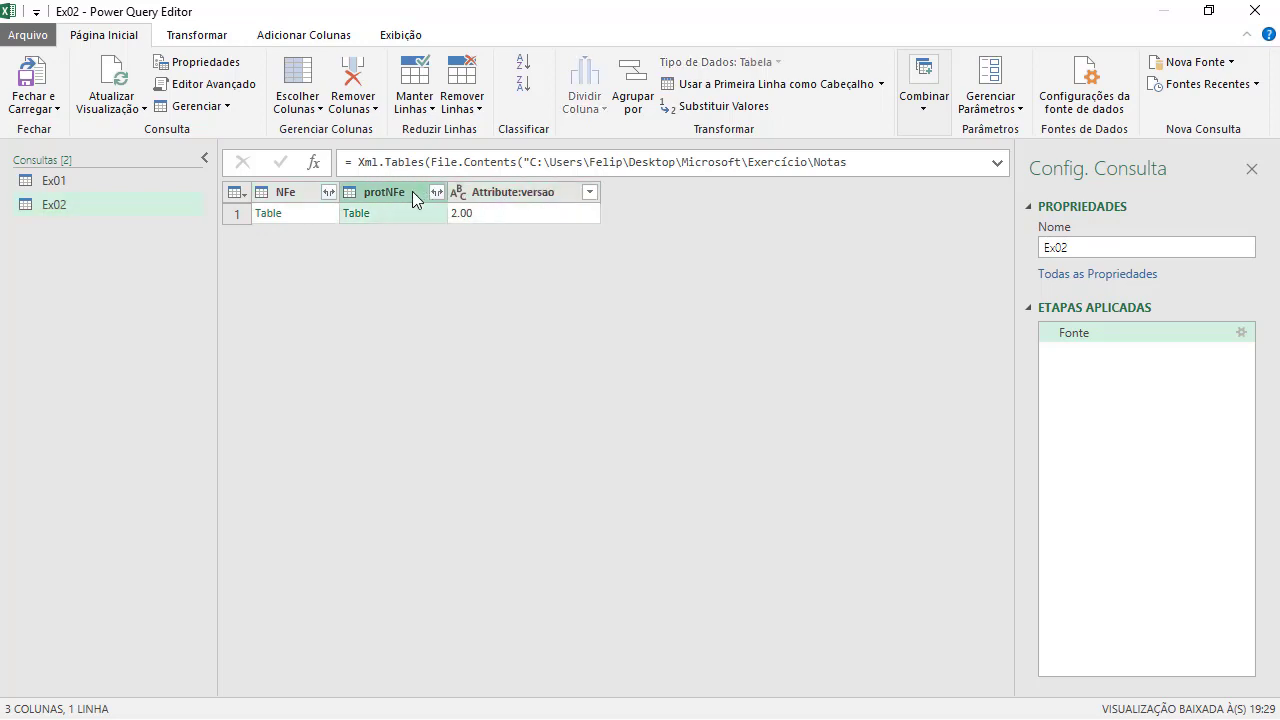
{"action": "left_click", "coordinate": [272, 215]}
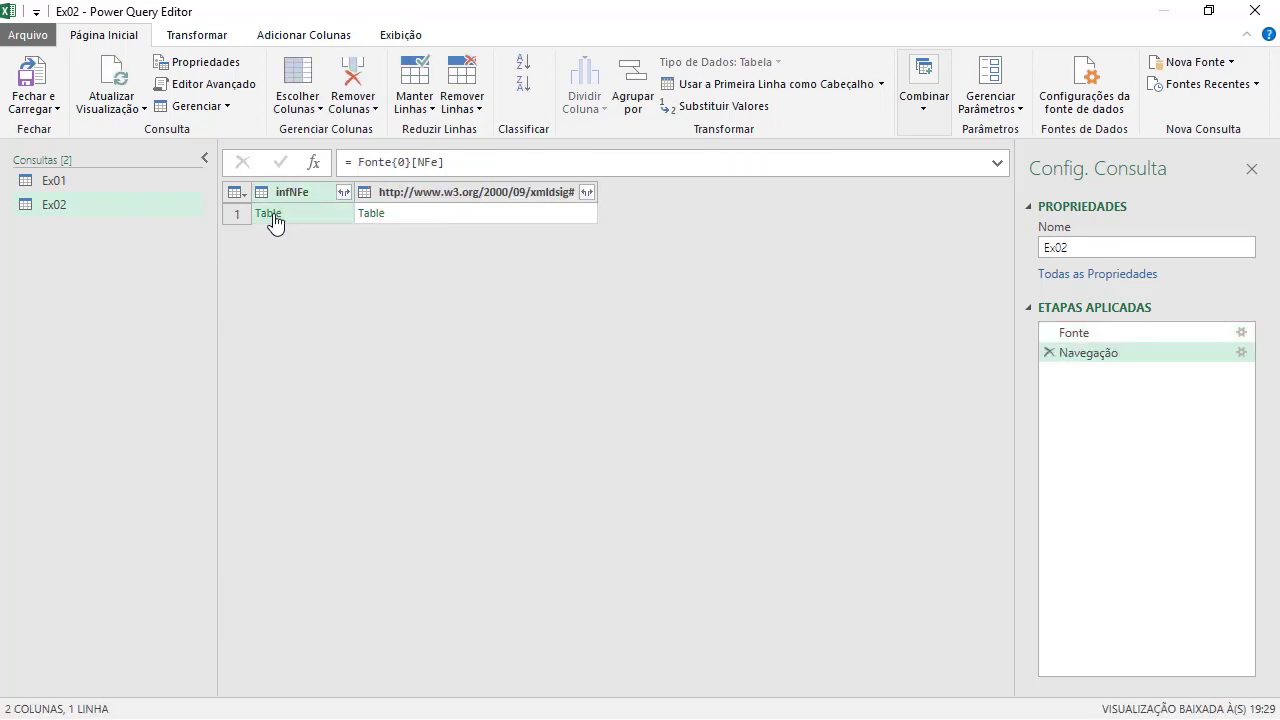
{"action": "left_click", "coordinate": [273, 216]}
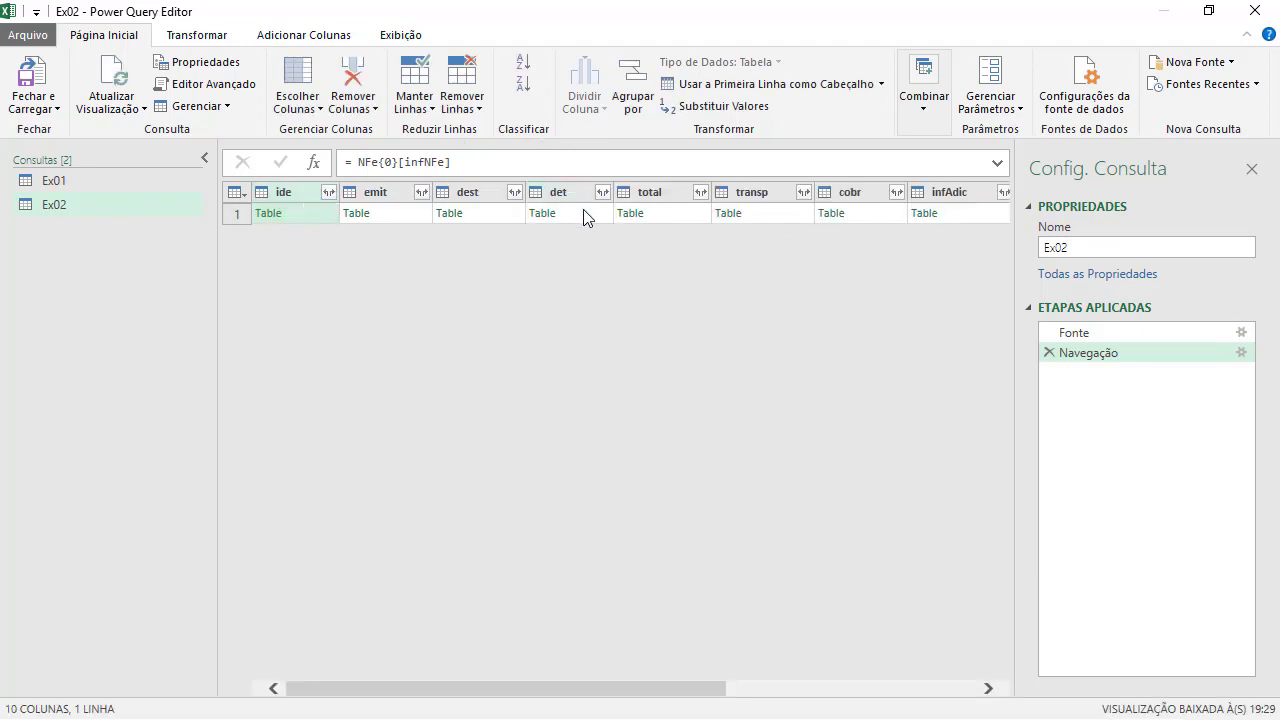
{"action": "left_click", "coordinate": [584, 216]}
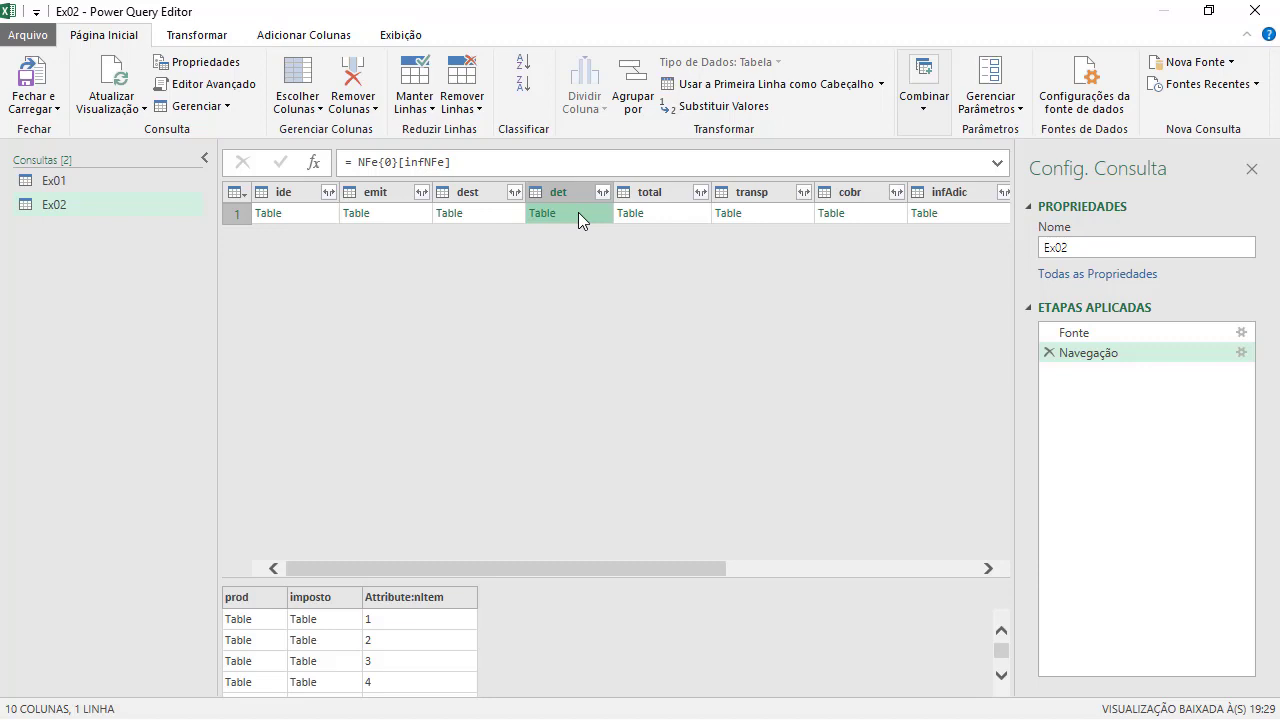
{"action": "left_click", "coordinate": [541, 214]}
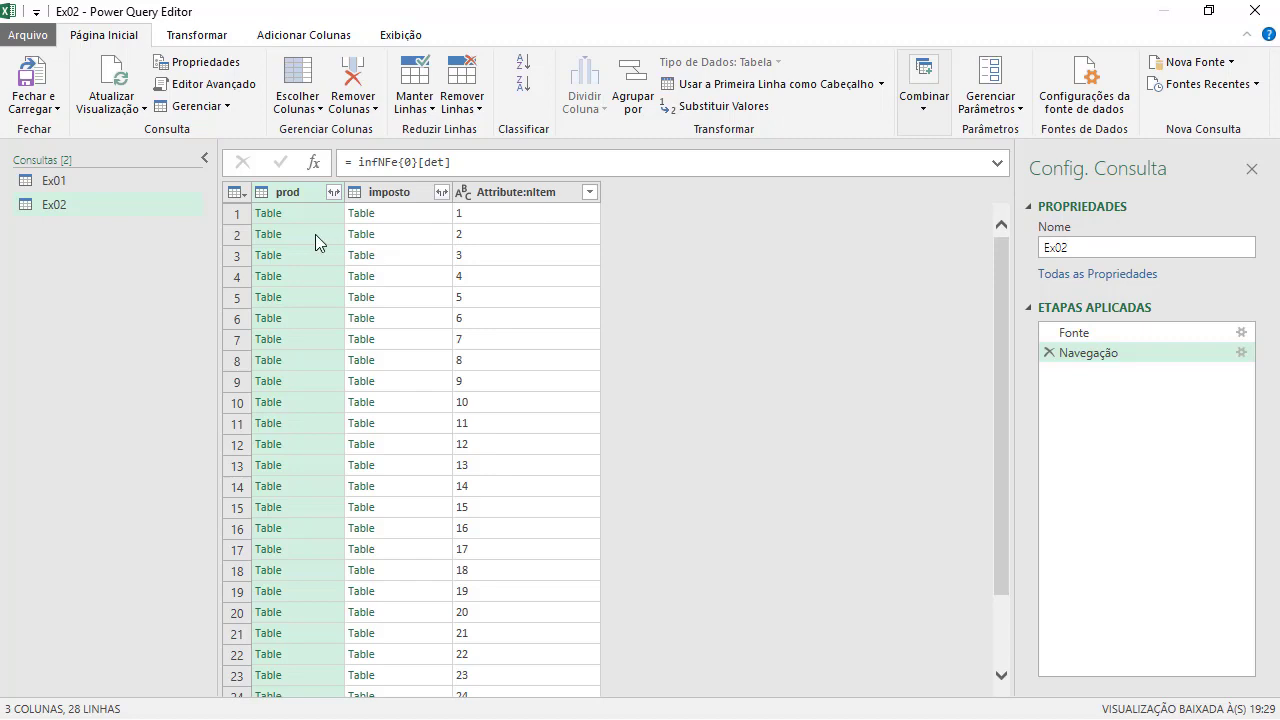
Compare the item rows of the det table with the det nItem entries in the XML file in Notepad++.
{"action": "scroll", "coordinate": [530, 260], "scroll_direction": "down", "scroll_amount": 2}
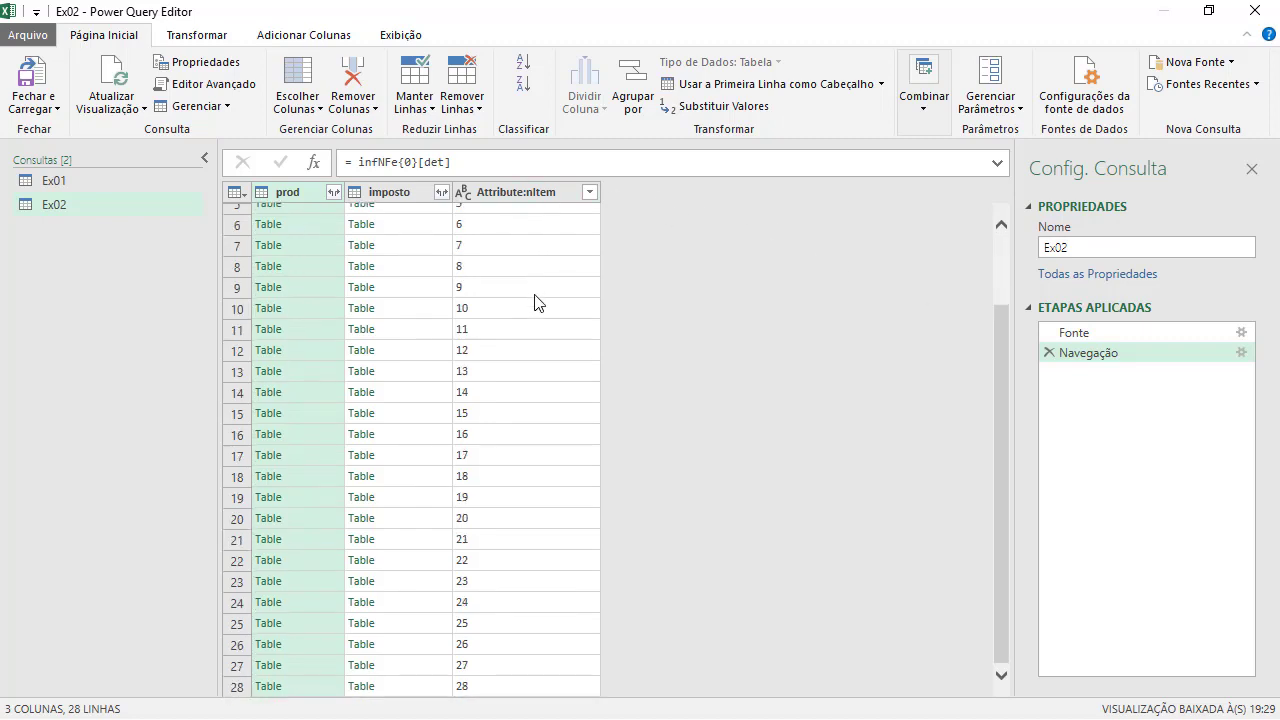
{"action": "key", "text": "alt+Tab"}
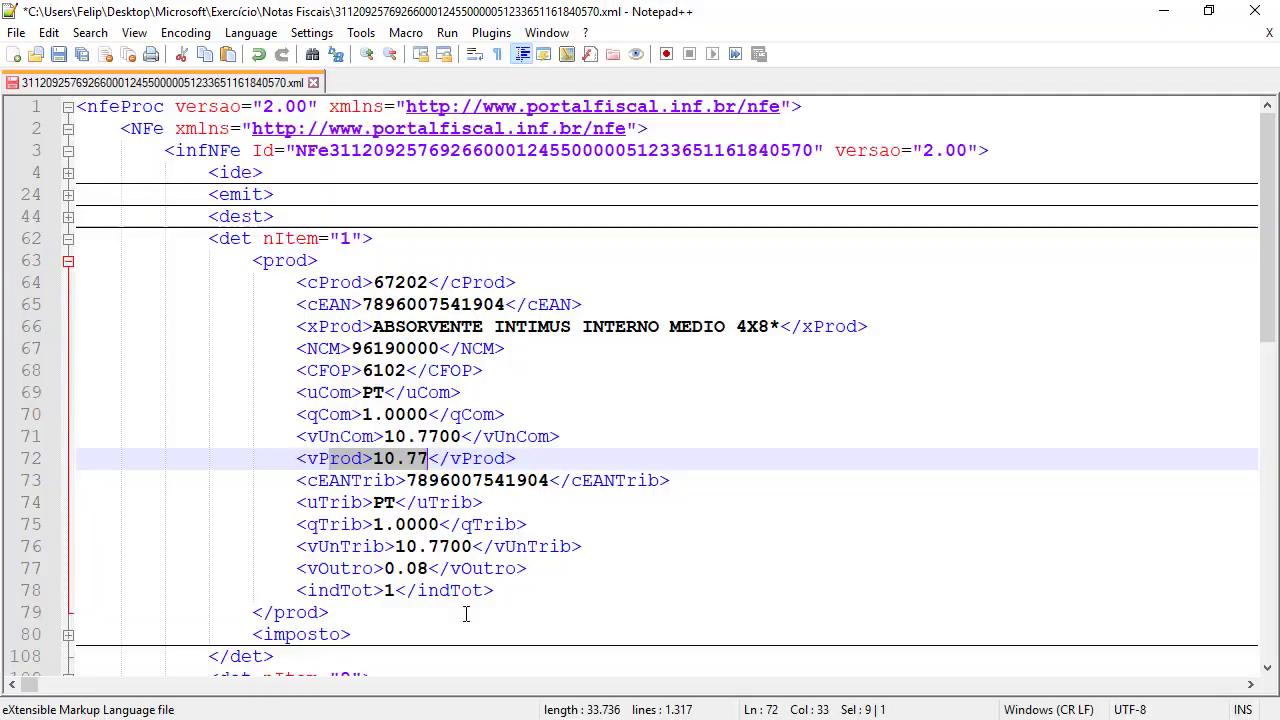
{"action": "scroll", "coordinate": [365, 474], "scroll_direction": "down", "scroll_amount": 9}
{"action": "scroll", "coordinate": [365, 474], "scroll_direction": "down", "scroll_amount": 3}
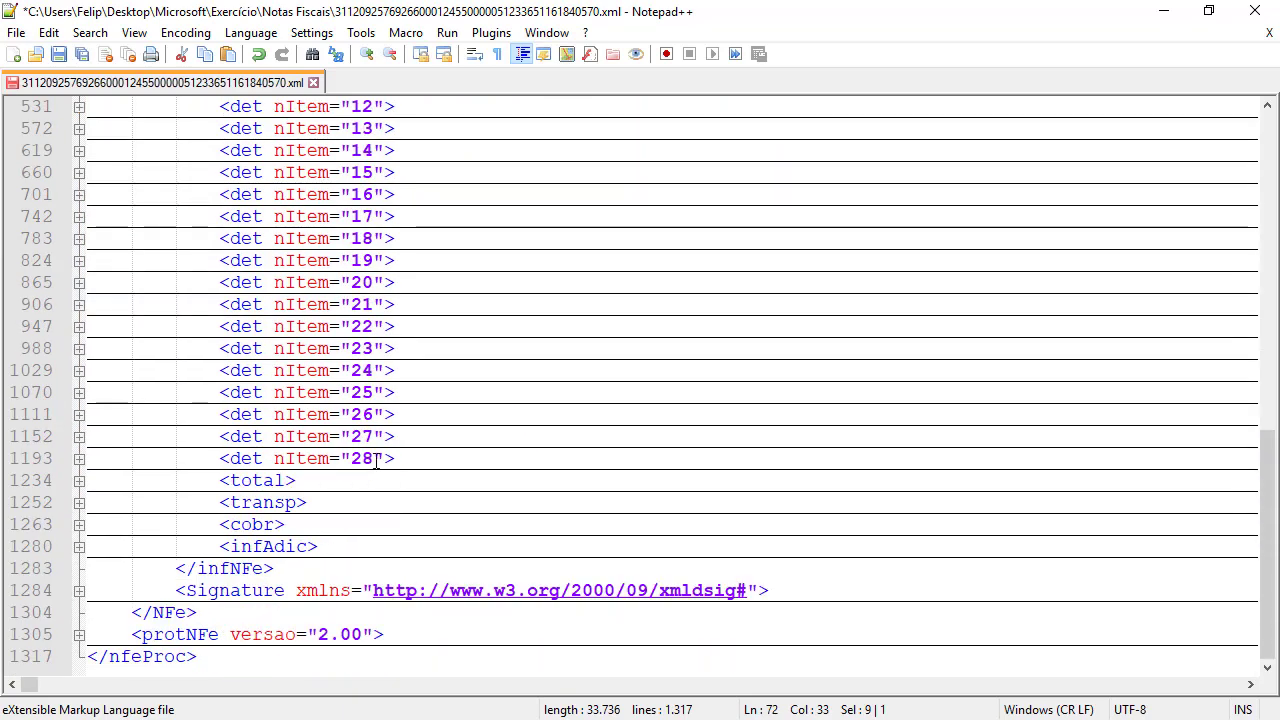
{"action": "left_click", "coordinate": [377, 460]}
{"action": "key", "text": "alt+Tab"}
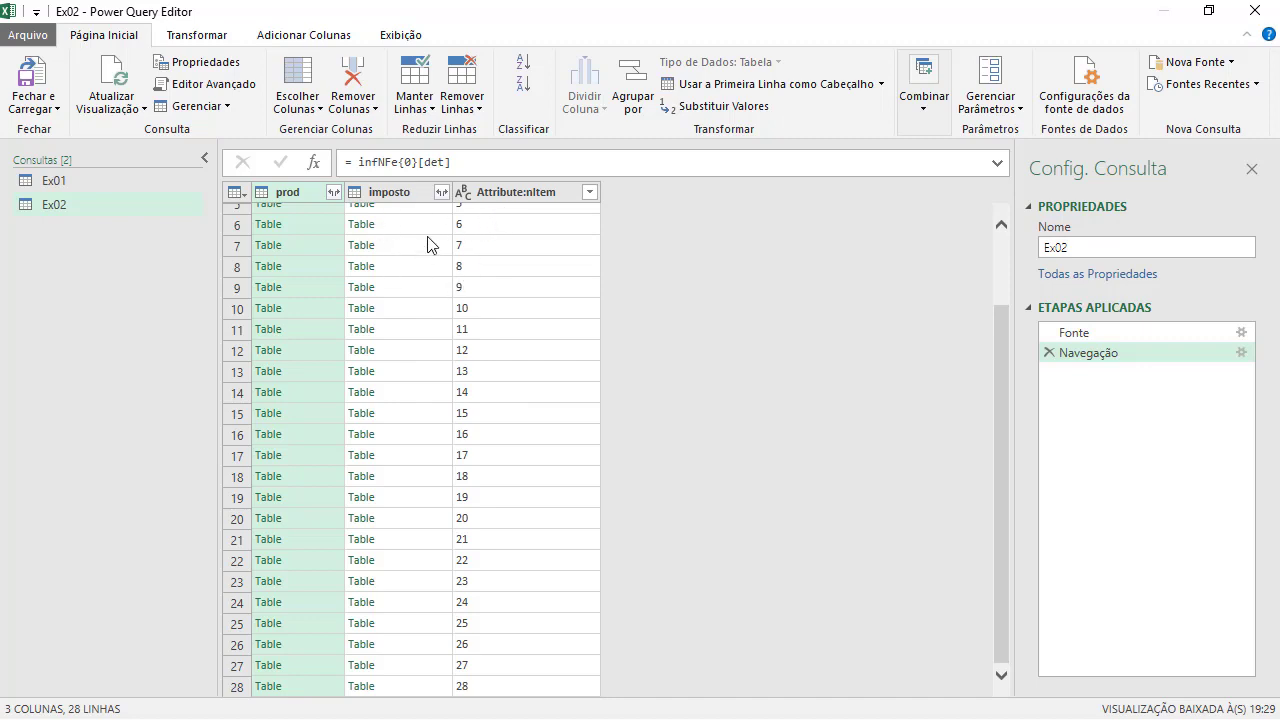
Remove the imposto column from the det item table in Ex02.
{"action": "scroll", "coordinate": [1003, 258], "scroll_direction": "up", "scroll_amount": 2}
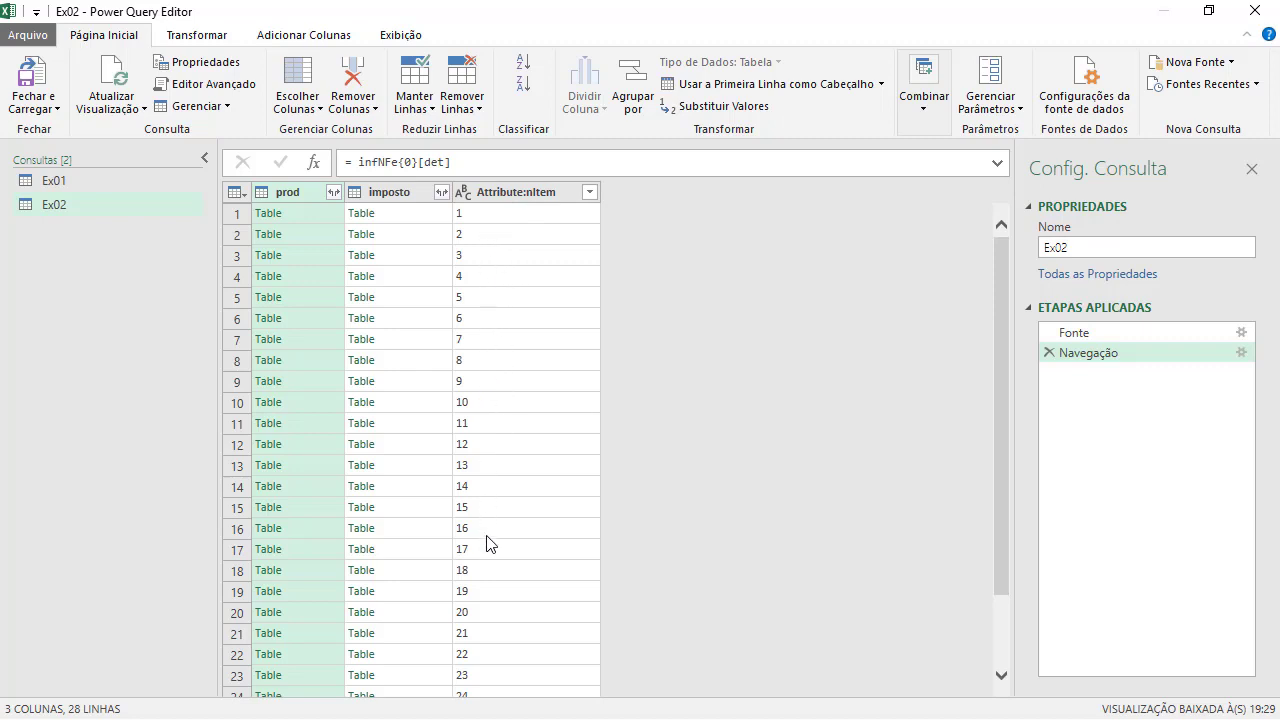
{"action": "left_click", "coordinate": [407, 193]}
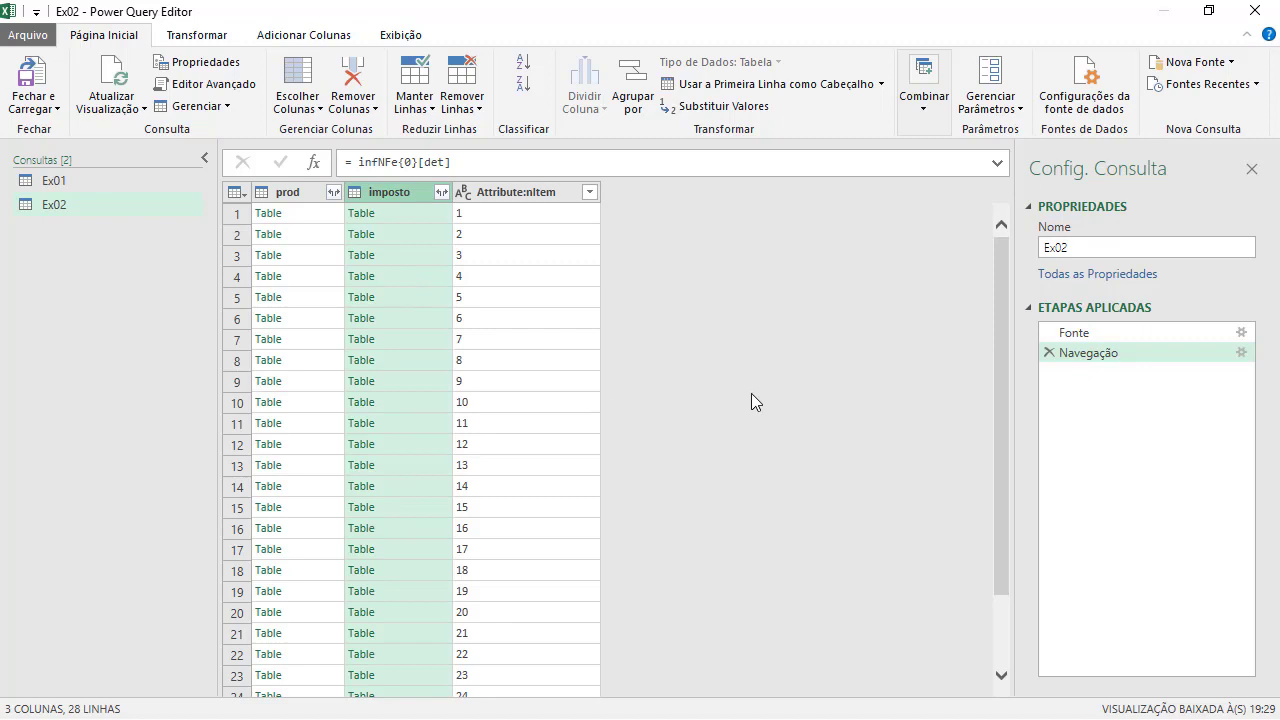
{"action": "left_click", "coordinate": [308, 194]}
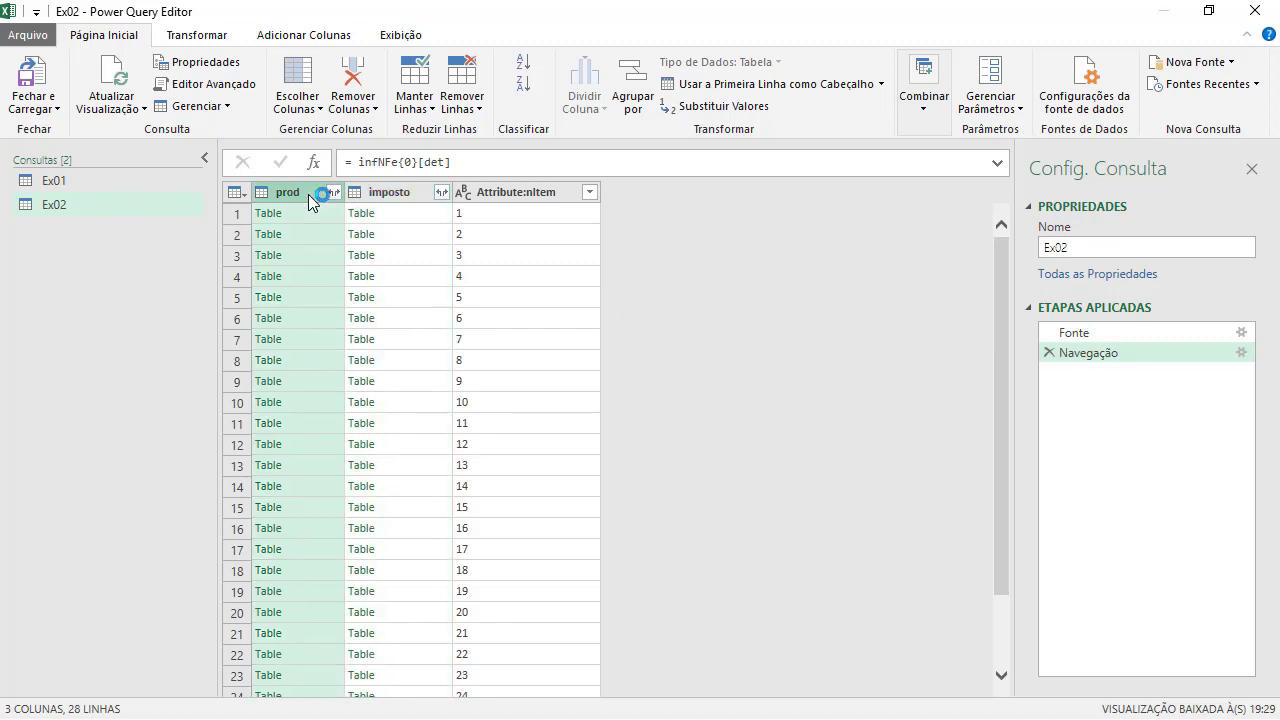
{"action": "left_click", "coordinate": [406, 198]}
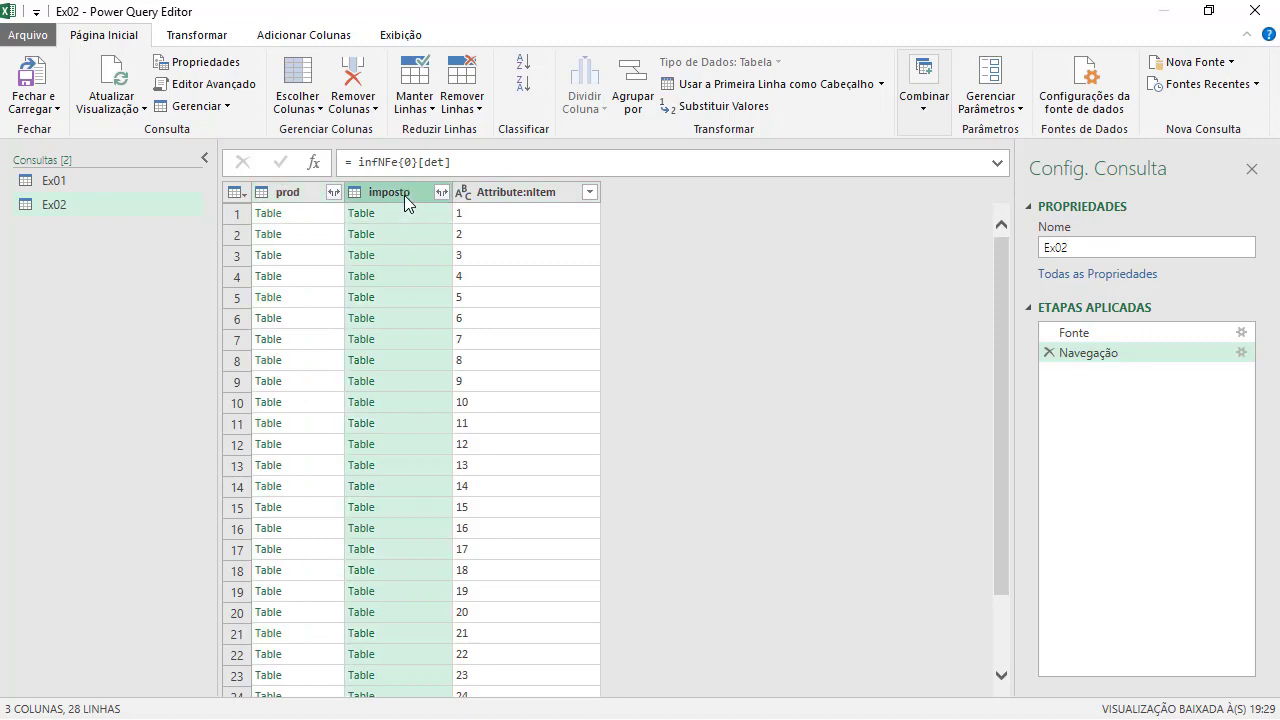
{"action": "right_click", "coordinate": [417, 193]}
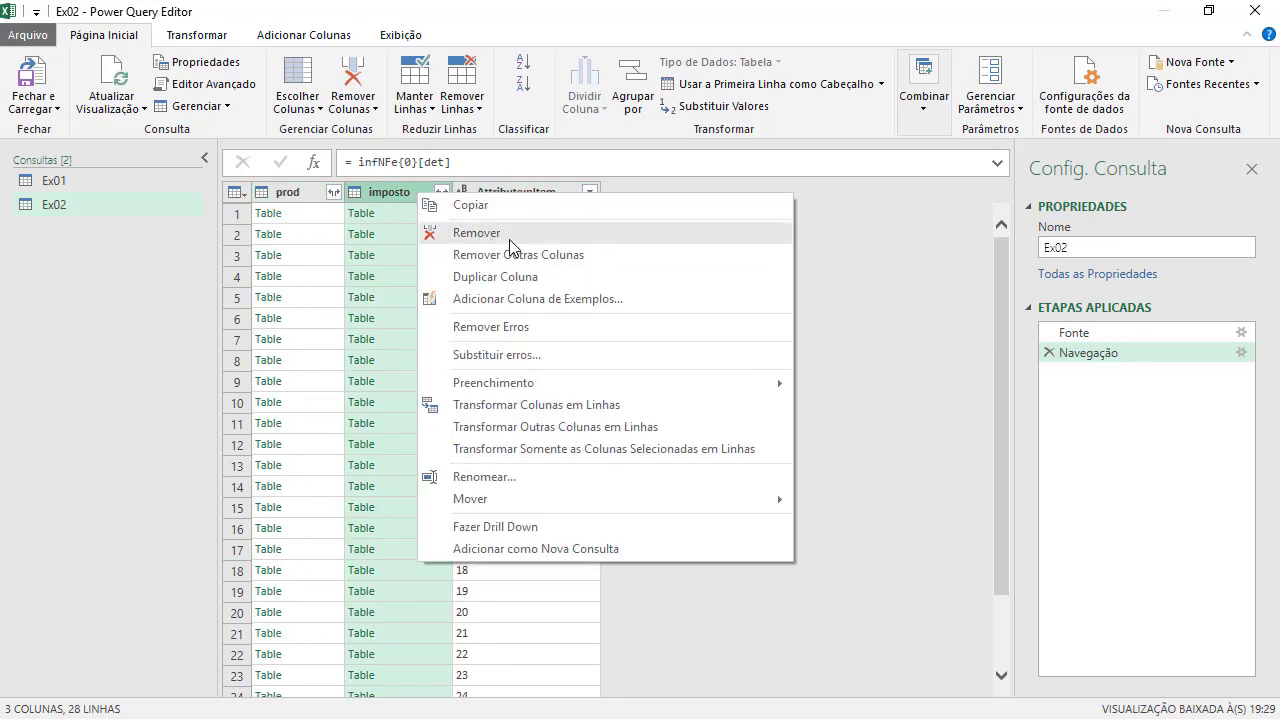
{"action": "left_click", "coordinate": [509, 236]}
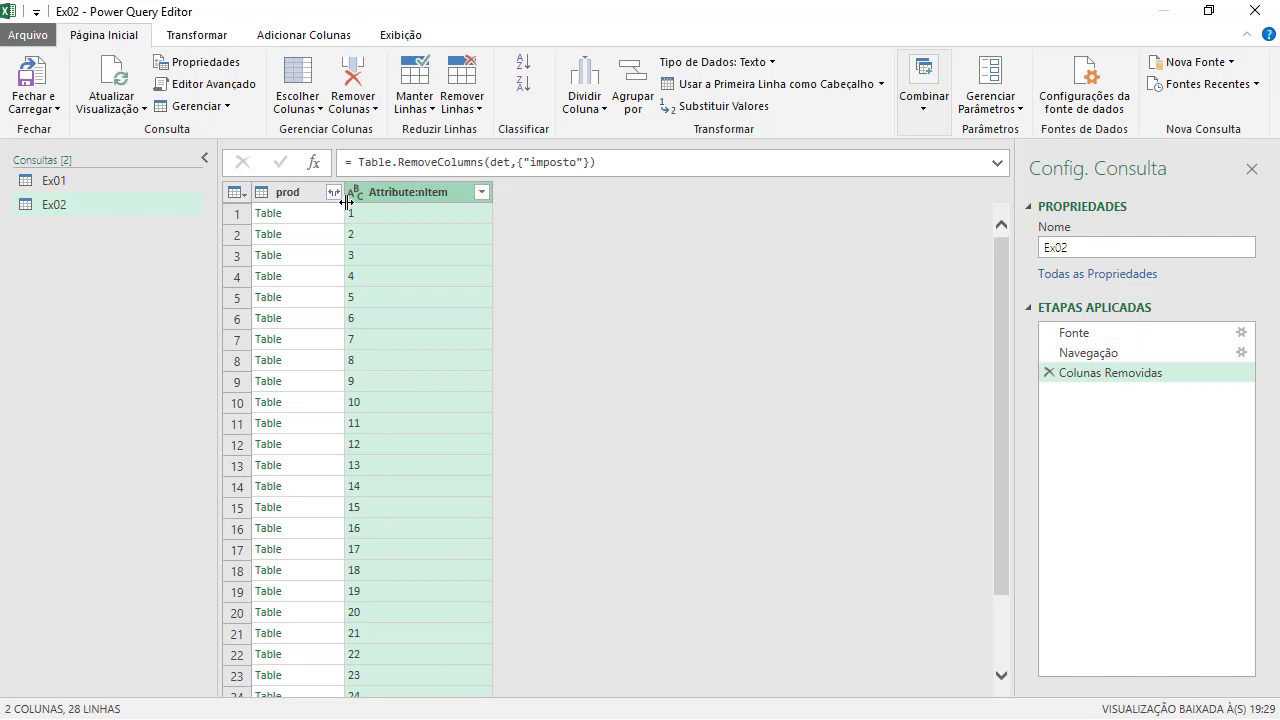
Open the expansion choices for the prod column and compare them with the prod fields of det item 1 in the XML file in Notepad++.
{"action": "left_click", "coordinate": [336, 191]}
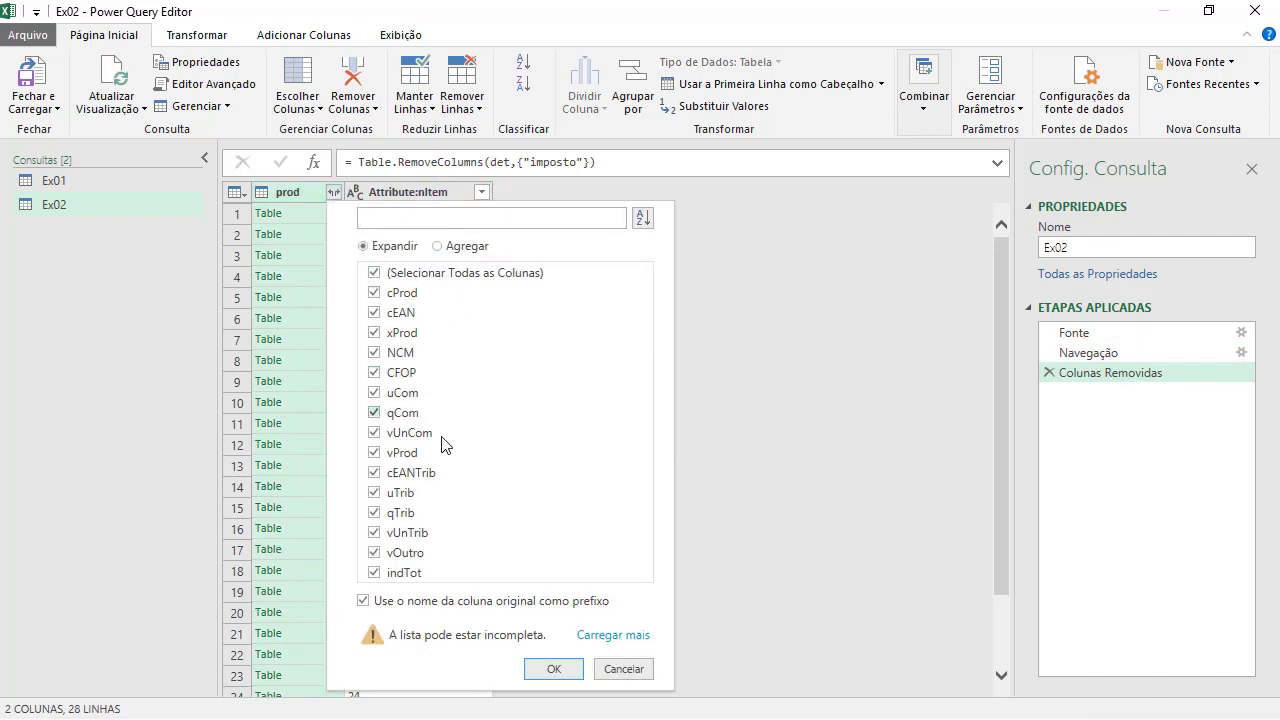
{"action": "left_click", "coordinate": [465, 222]}
{"action": "key", "text": "alt+Tab"}
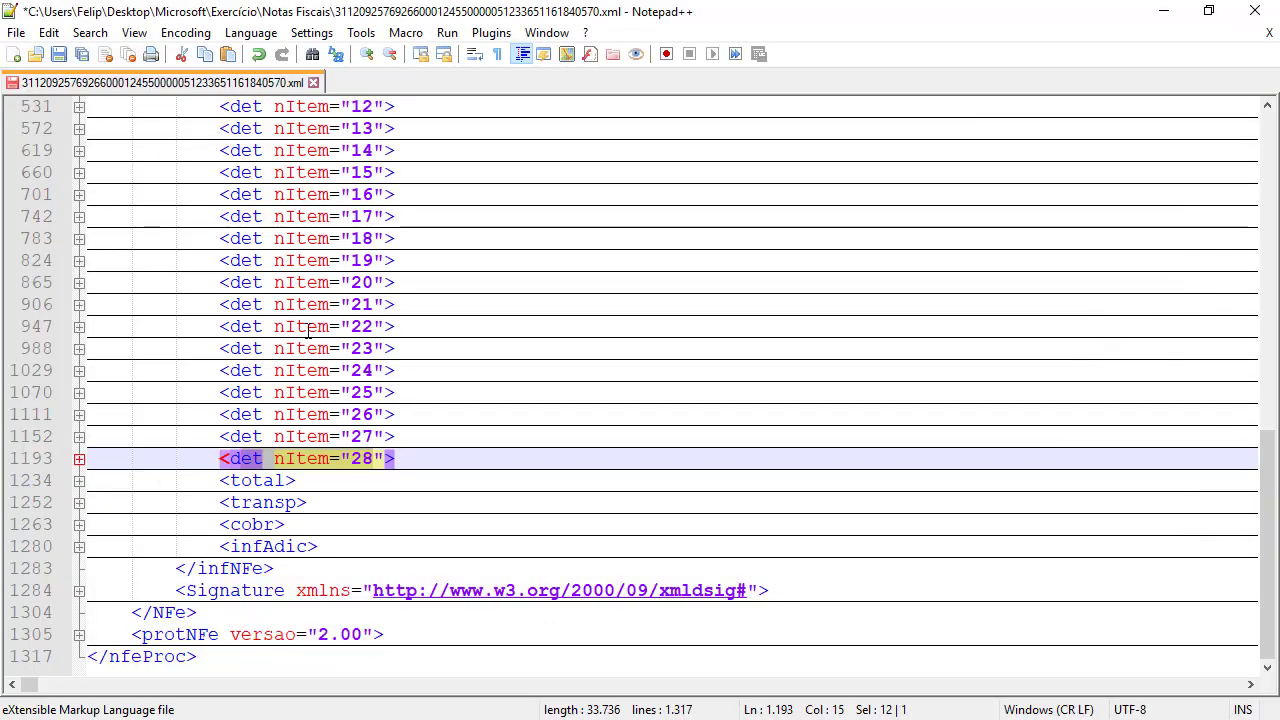
{"action": "scroll", "coordinate": [250, 337], "scroll_direction": "up", "scroll_amount": 12}
{"action": "left_click", "coordinate": [277, 265]}
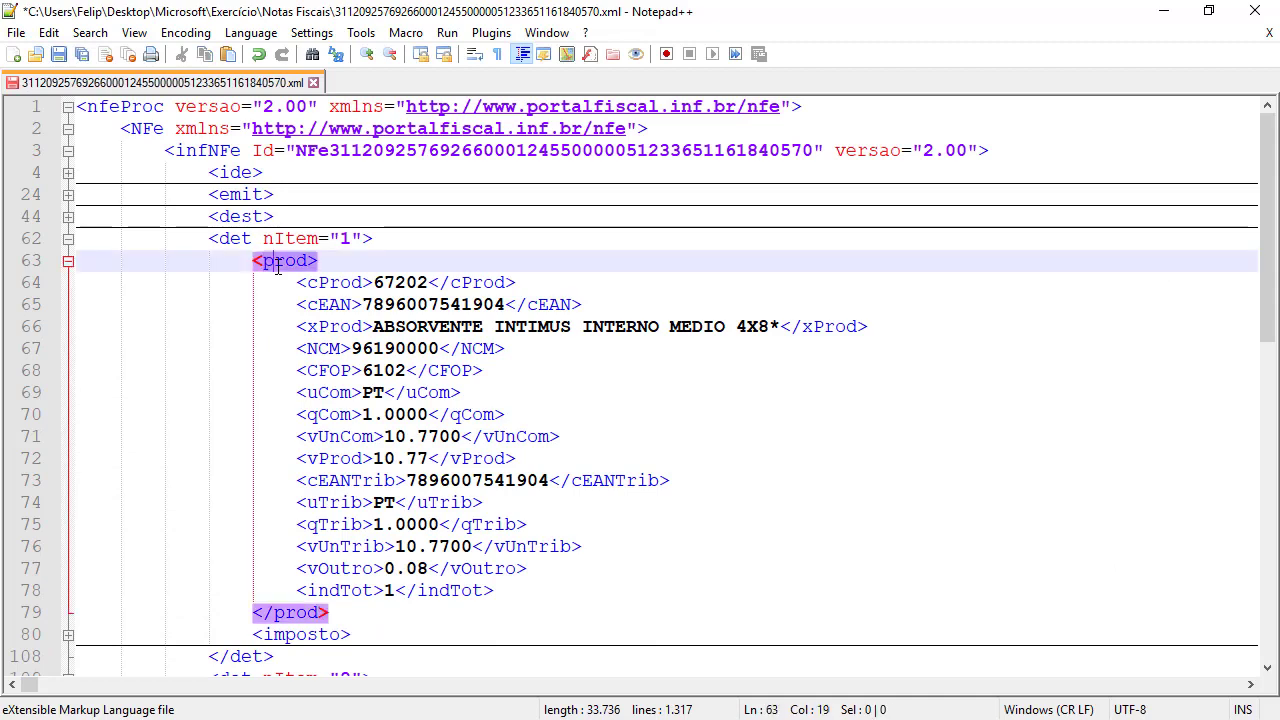
{"action": "left_click_drag", "start_coordinate": [329, 283], "coordinate": [340, 592]}
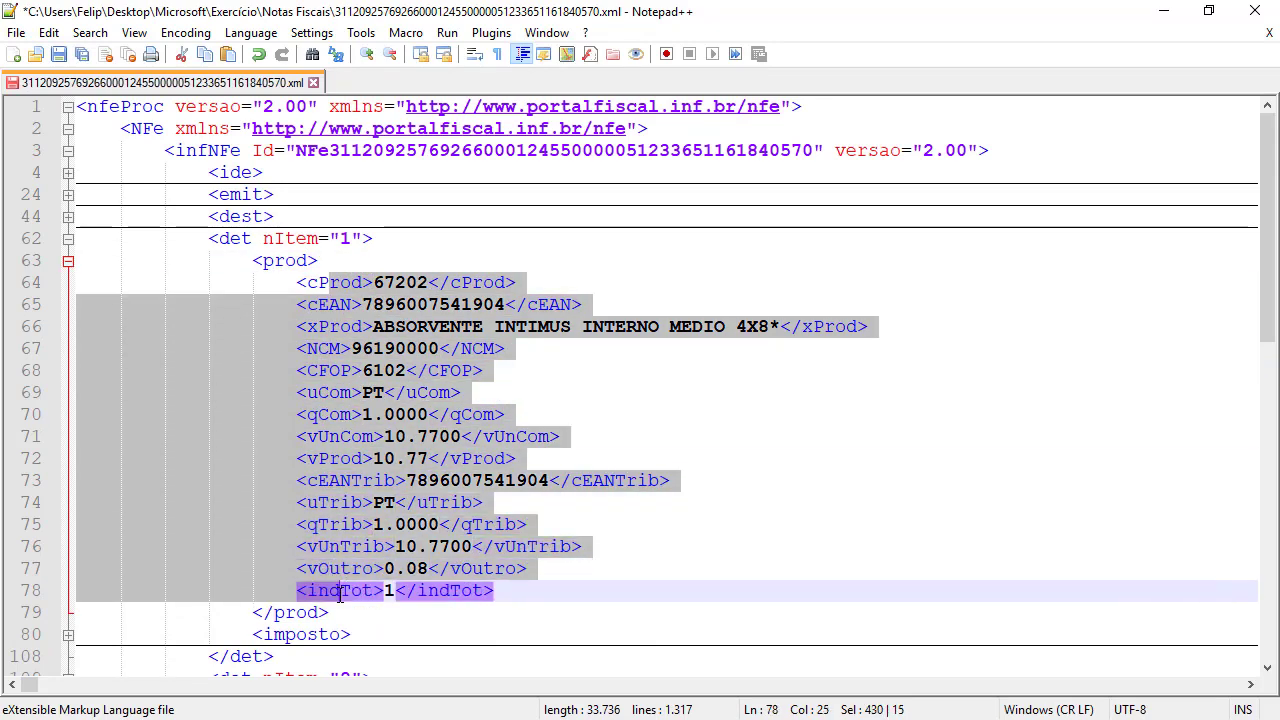
{"action": "key", "text": "alt+Tab"}
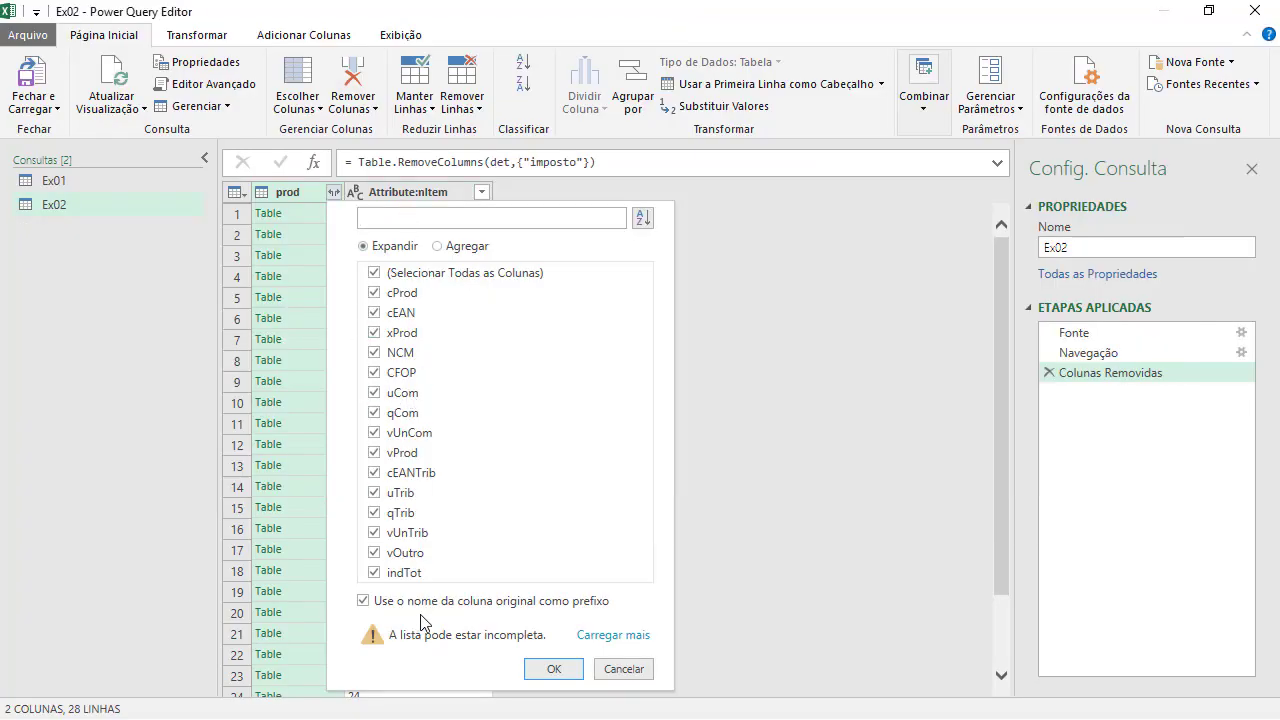
Deselect all prod columns and disable the original column name prefix, and locate the xProd, qCom and vProd tags in Notepad++.
{"action": "left_click", "coordinate": [443, 274]}
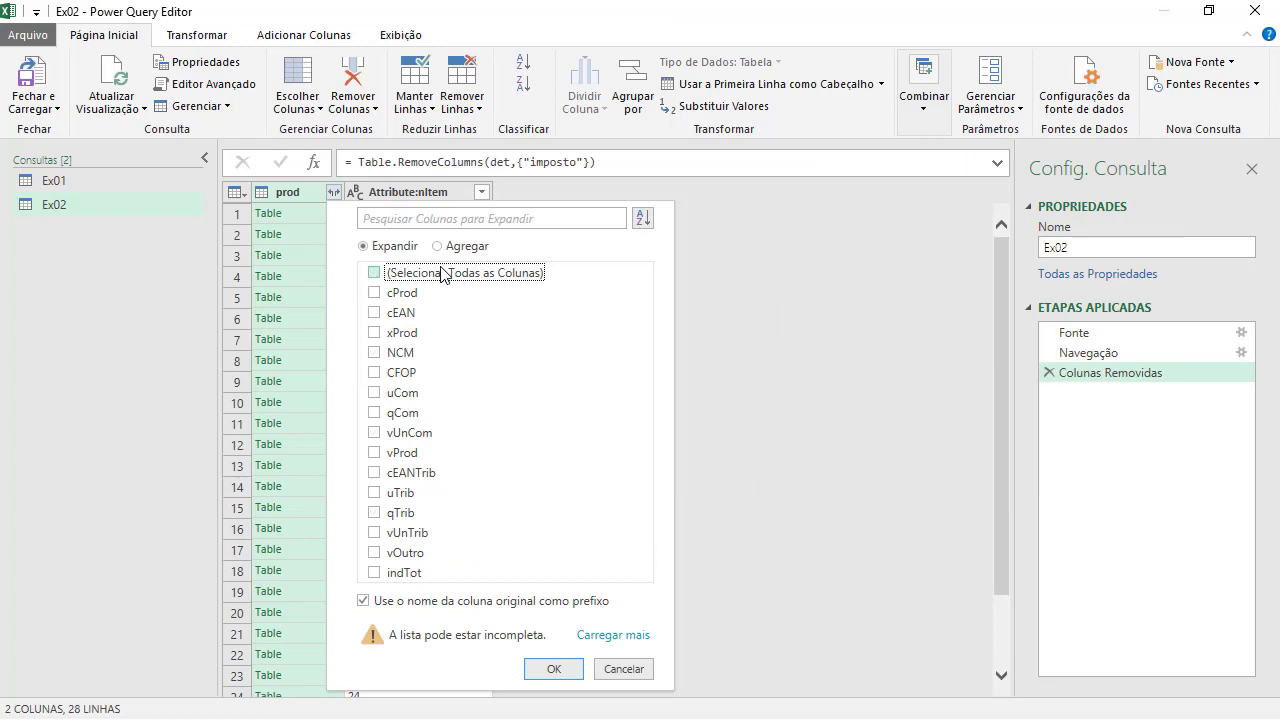
{"action": "left_click", "coordinate": [428, 601]}
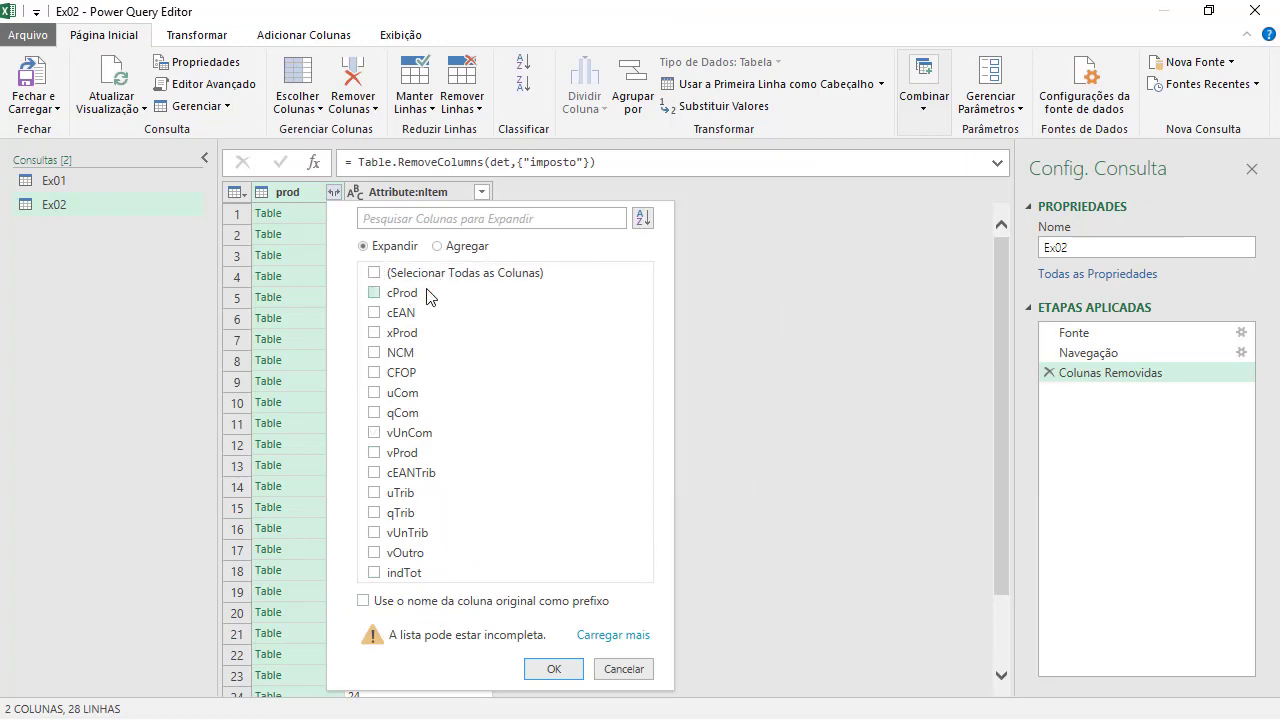
{"action": "key", "text": "alt+Tab"}
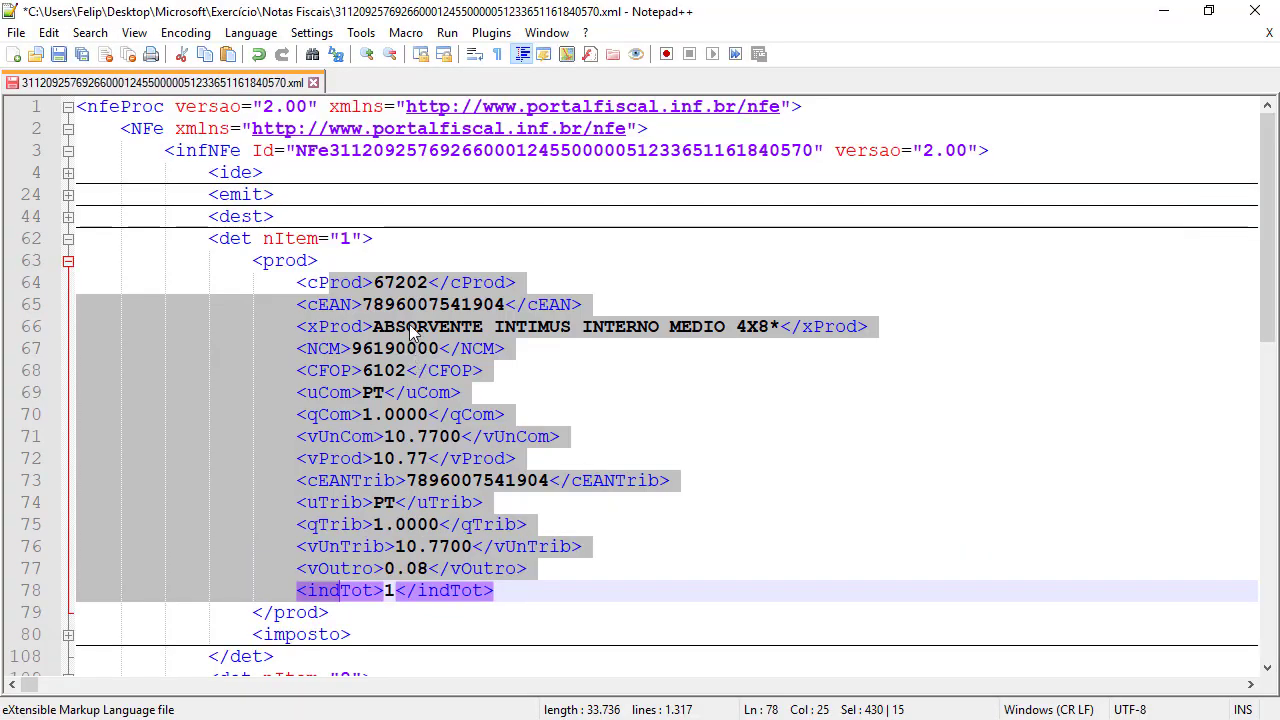
{"action": "left_click", "coordinate": [385, 327]}
{"action": "double_click", "coordinate": [350, 326]}
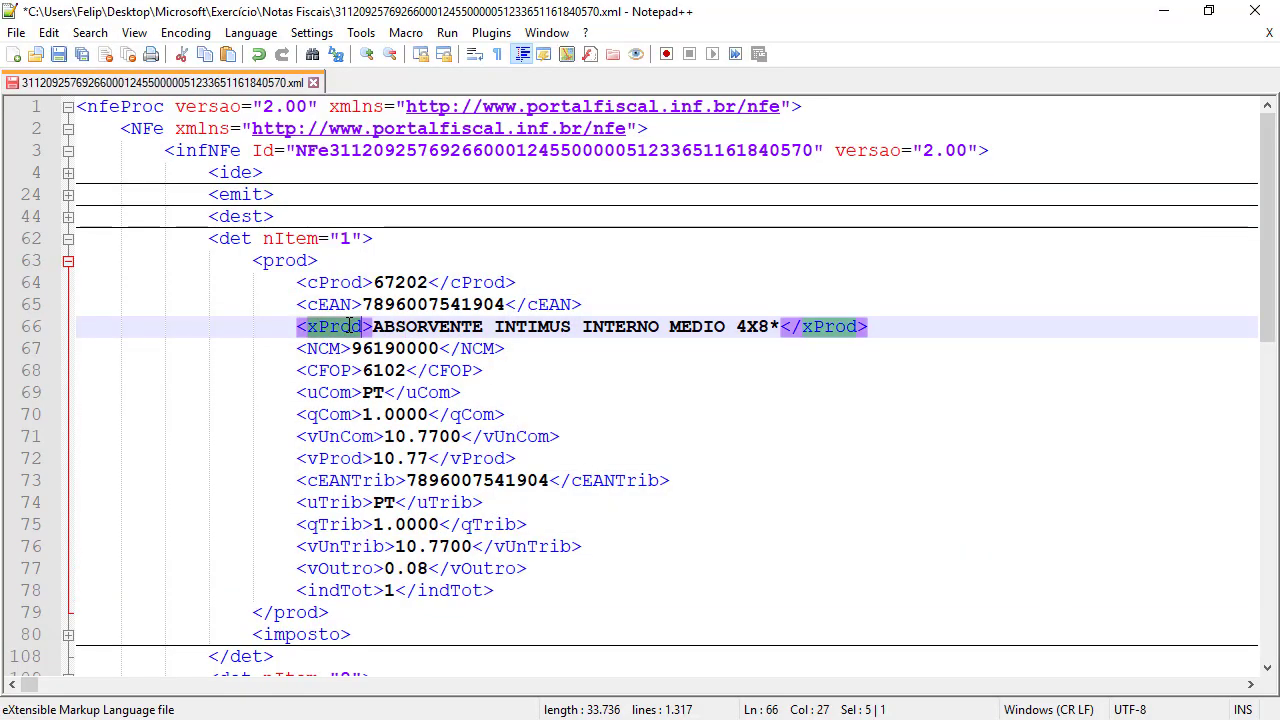
{"action": "double_click", "coordinate": [338, 414]}
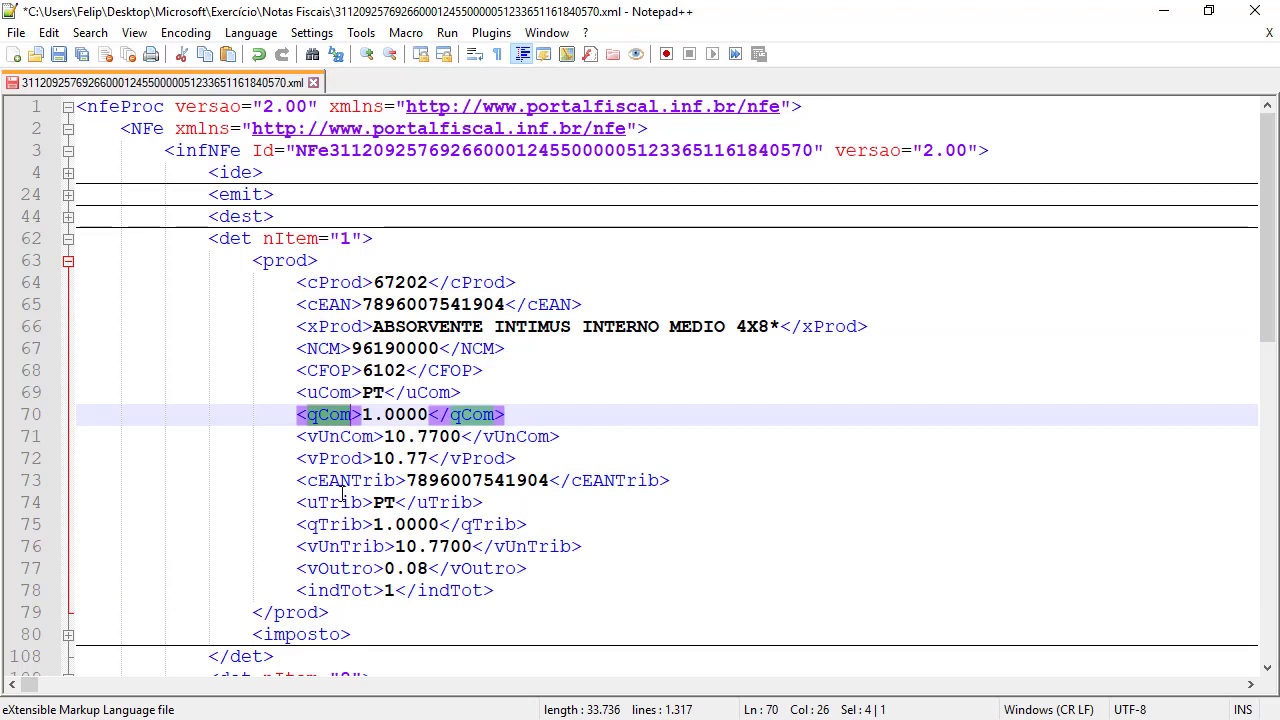
{"action": "double_click", "coordinate": [330, 458]}
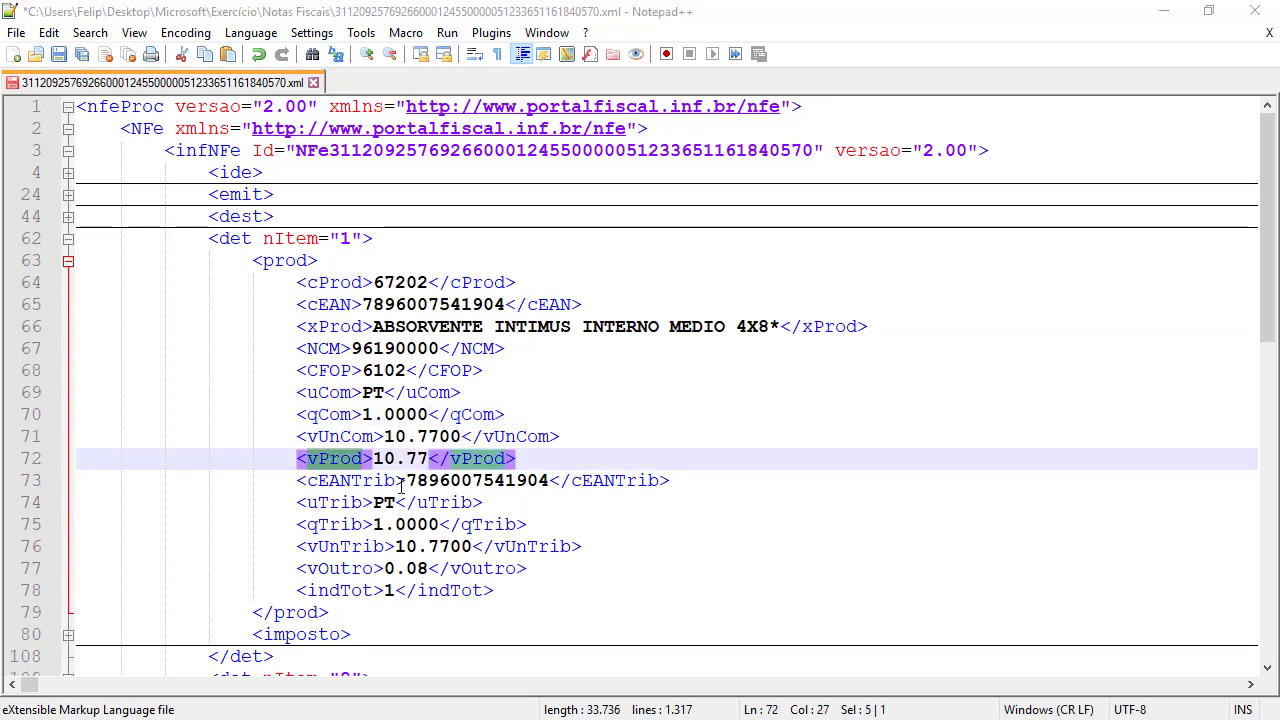
Return to the Power Query Editor and expand prod into only the xProd, qCom and vProd columns.
{"action": "key", "text": "alt+Tab"}
{"action": "left_click", "coordinate": [402, 332]}
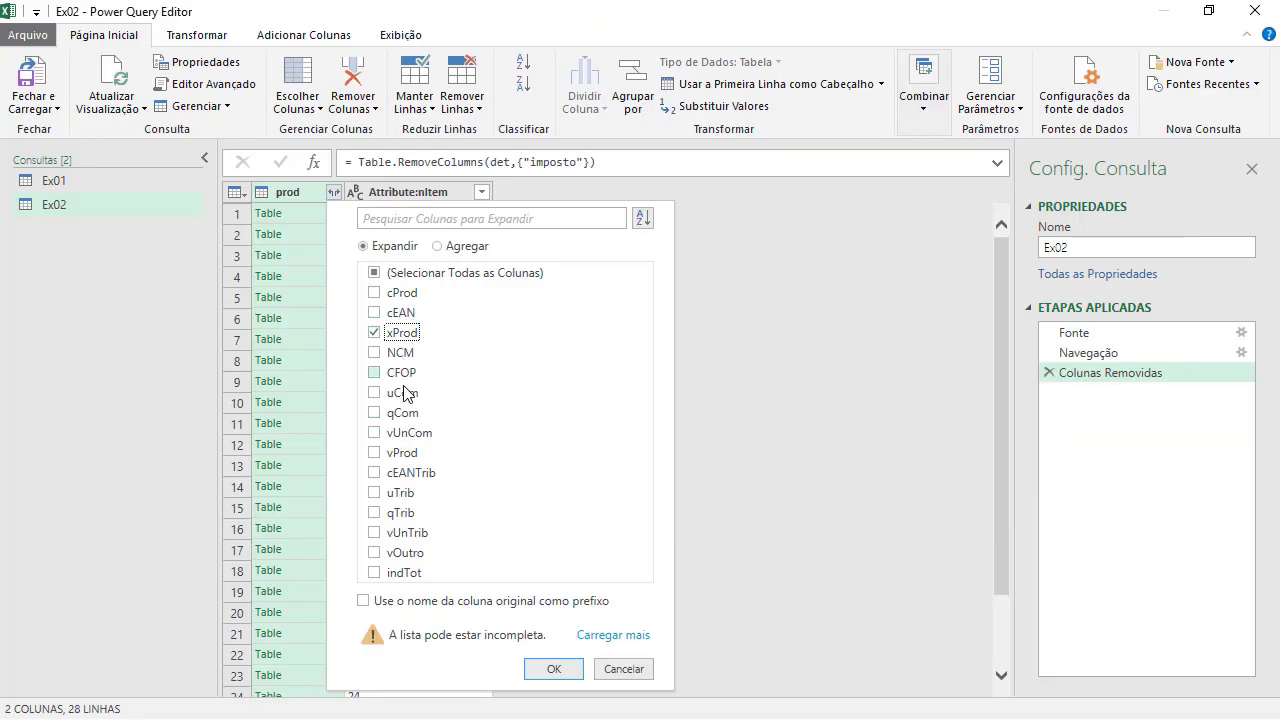
{"action": "left_click", "coordinate": [403, 413]}
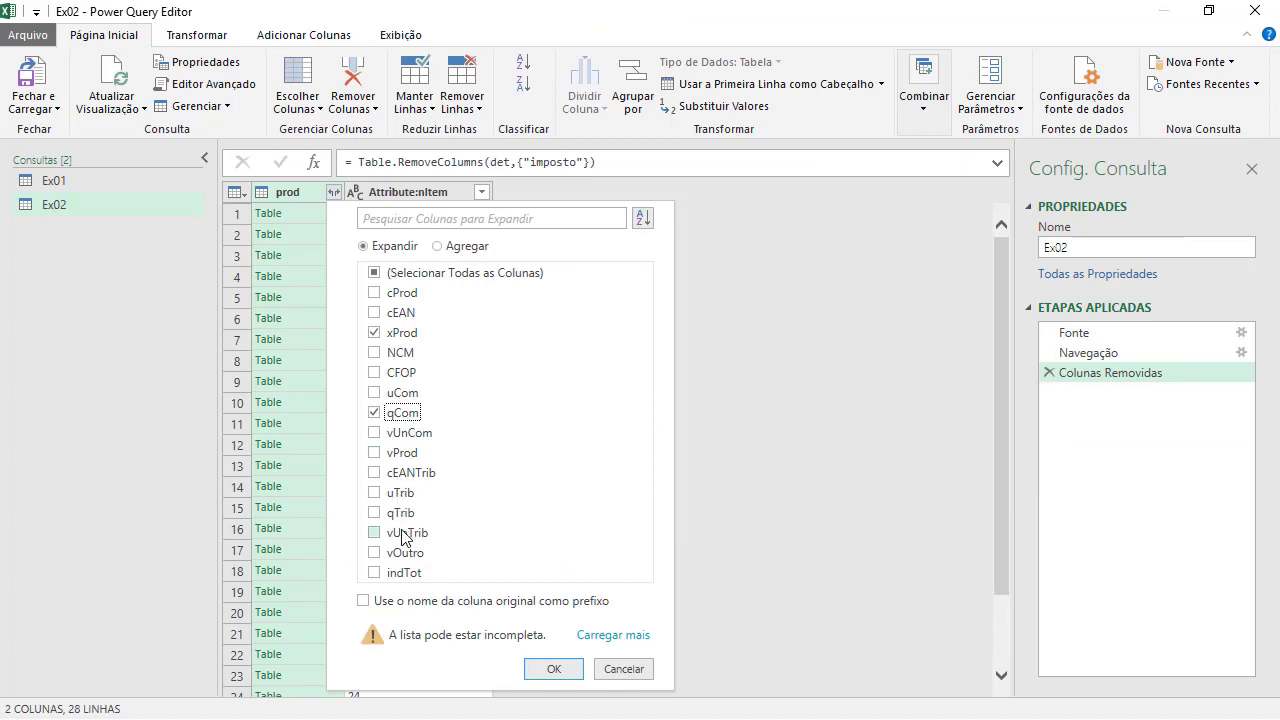
{"action": "left_click", "coordinate": [400, 455]}
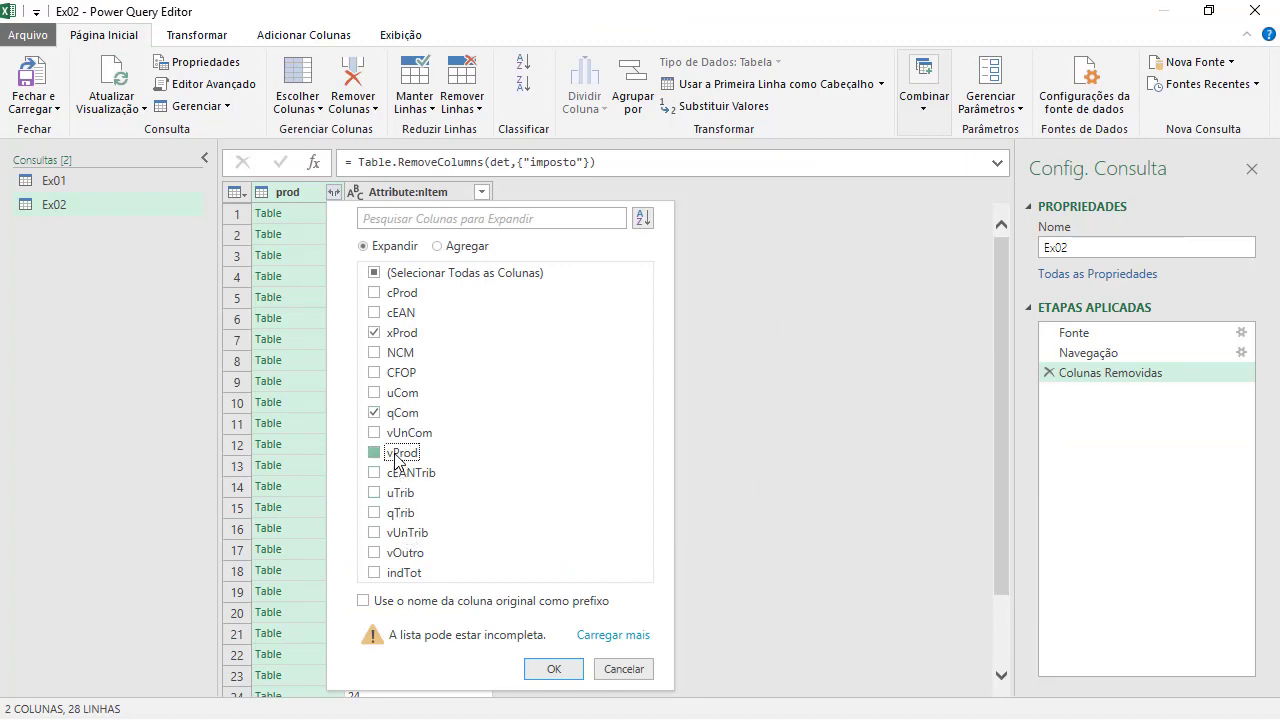
{"action": "left_click", "coordinate": [554, 669]}
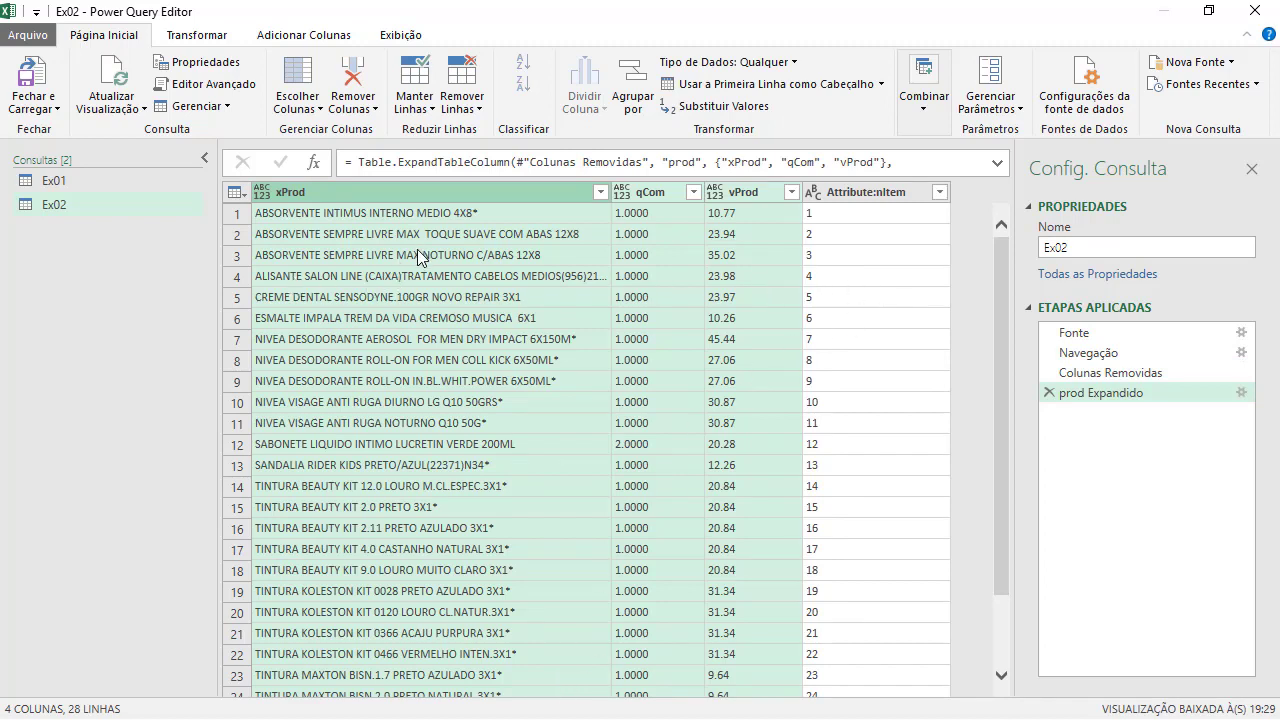
Look through the expanded item rows and move the Attribute:nItem column ahead of xProd.
{"action": "scroll", "coordinate": [472, 430], "scroll_direction": "down", "scroll_amount": 2}
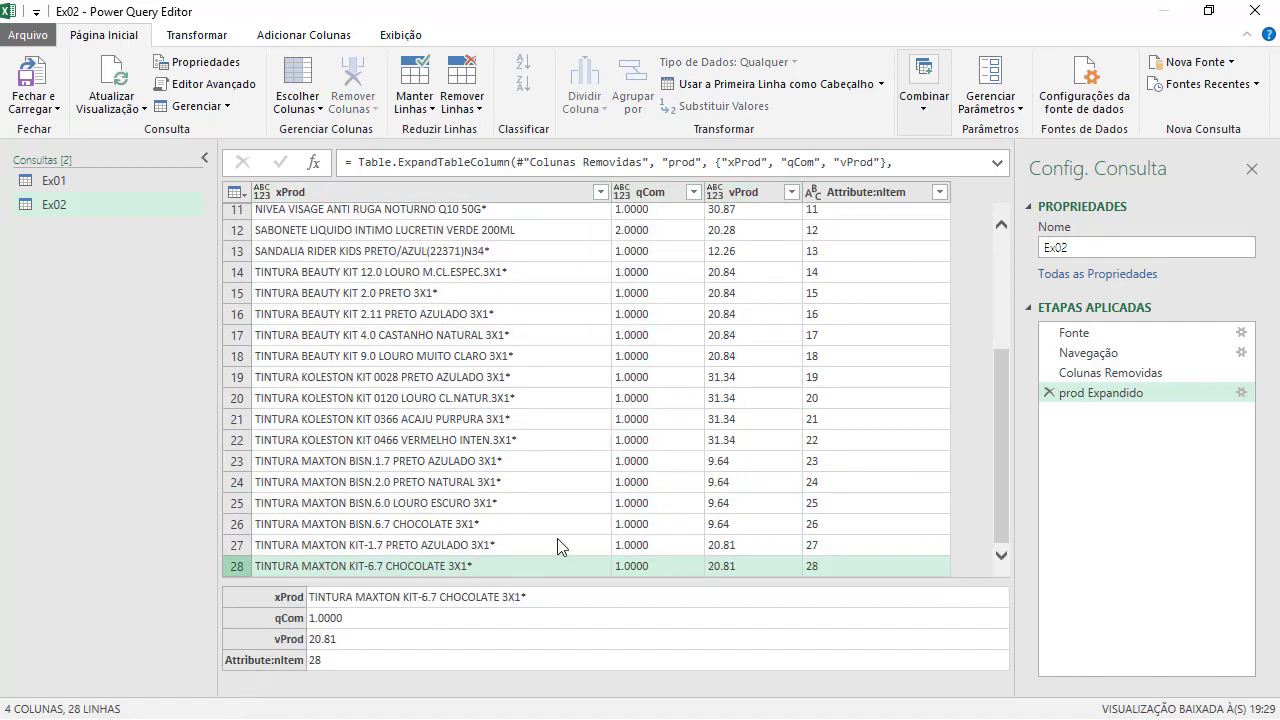
{"action": "scroll", "coordinate": [557, 540], "scroll_direction": "up", "scroll_amount": 4}
{"action": "left_click", "coordinate": [547, 258]}
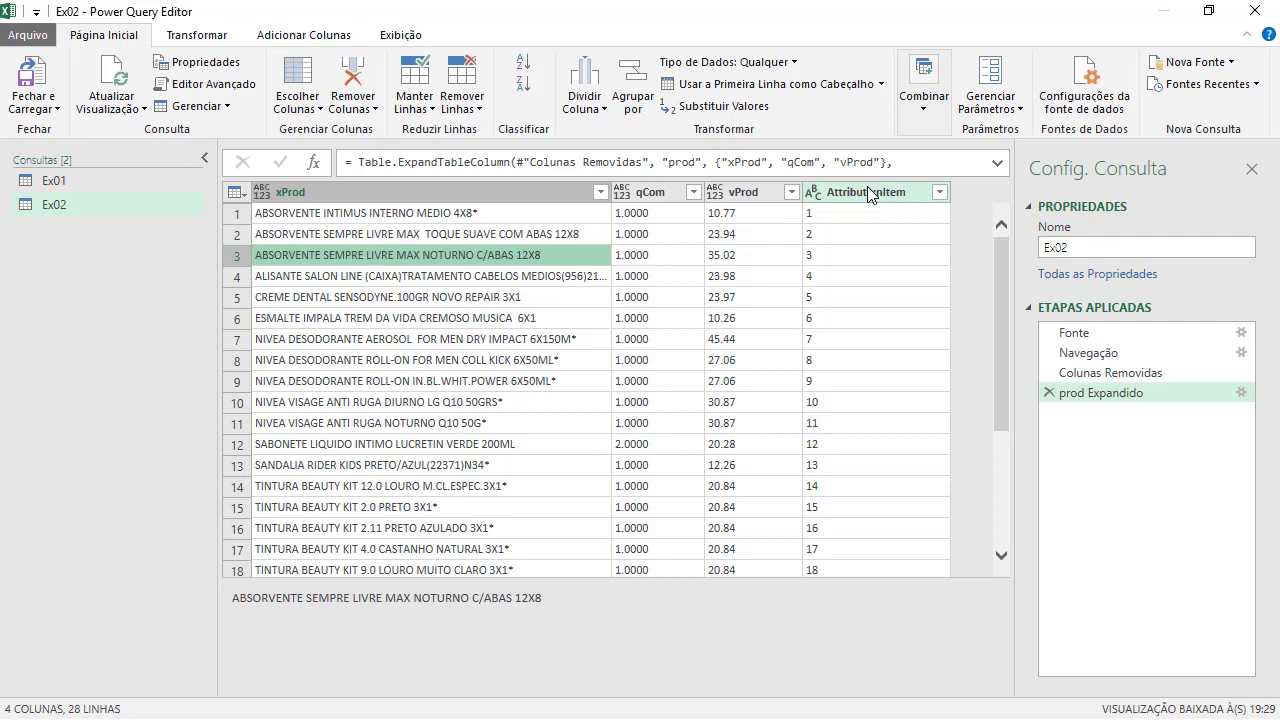
{"action": "left_click_drag", "start_coordinate": [868, 194], "coordinate": [279, 193]}
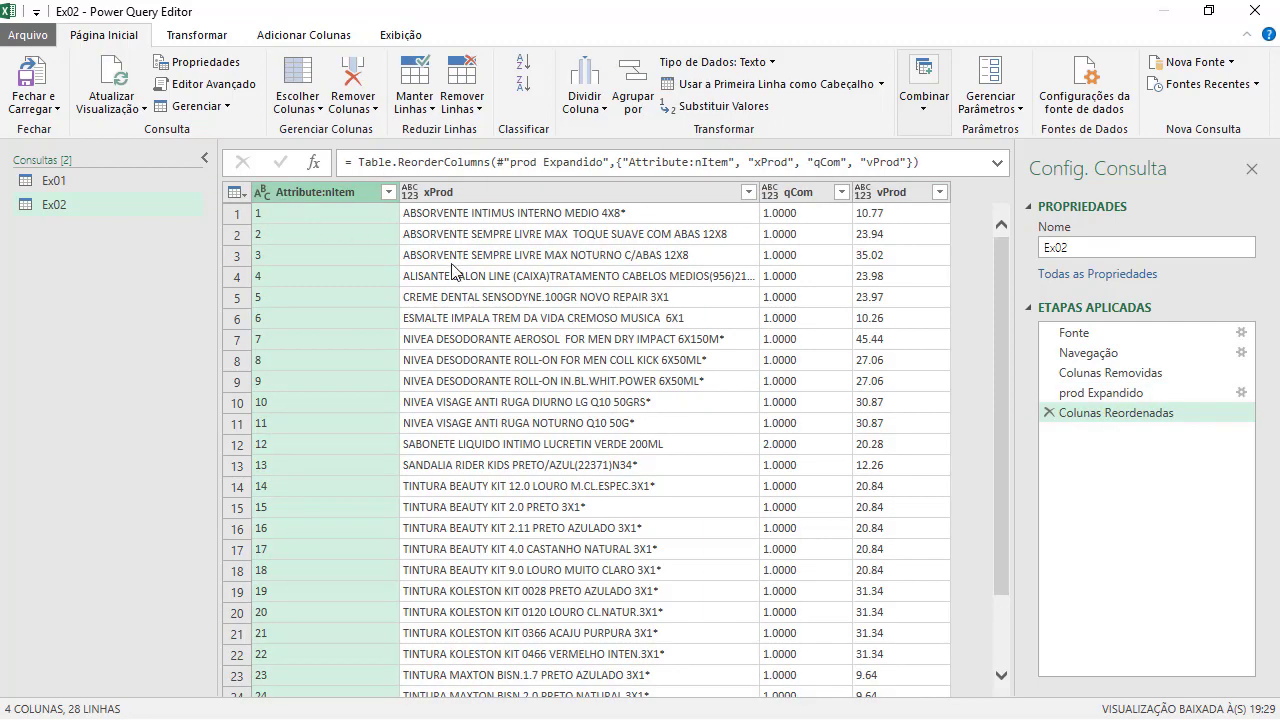
{"action": "double_click", "coordinate": [328, 194]}
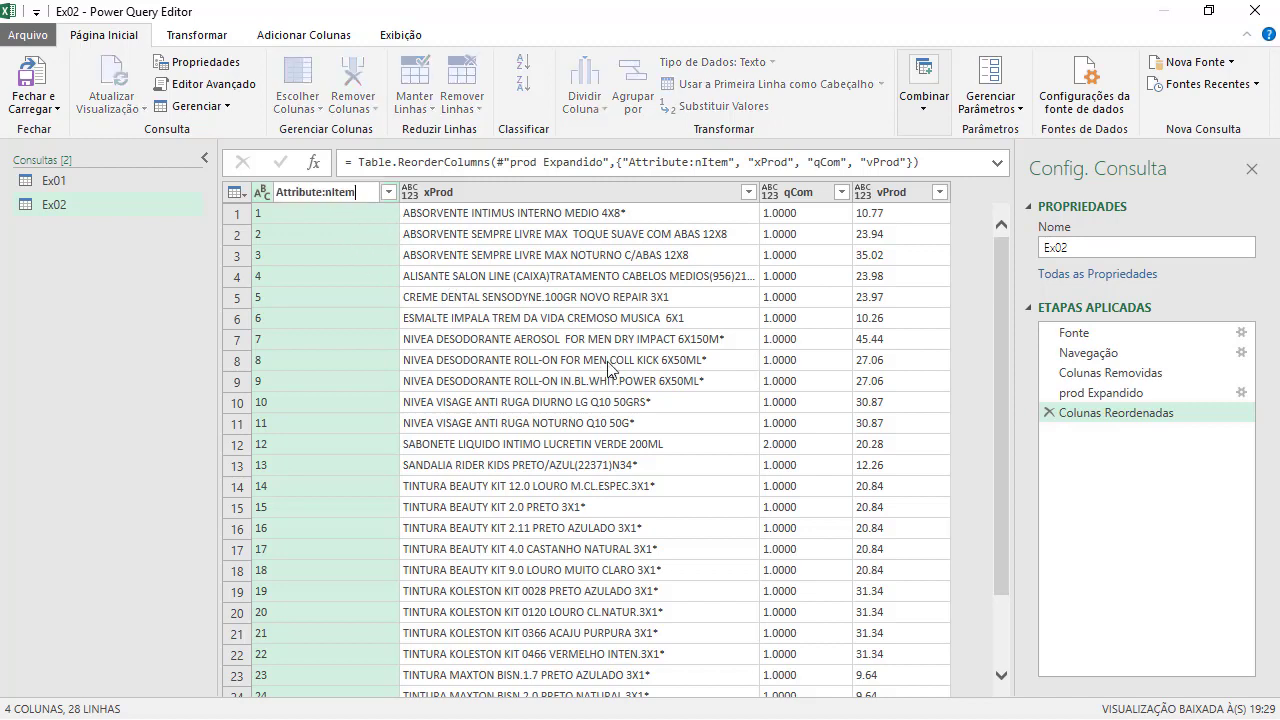
{"action": "key", "text": "ctrl+a"}
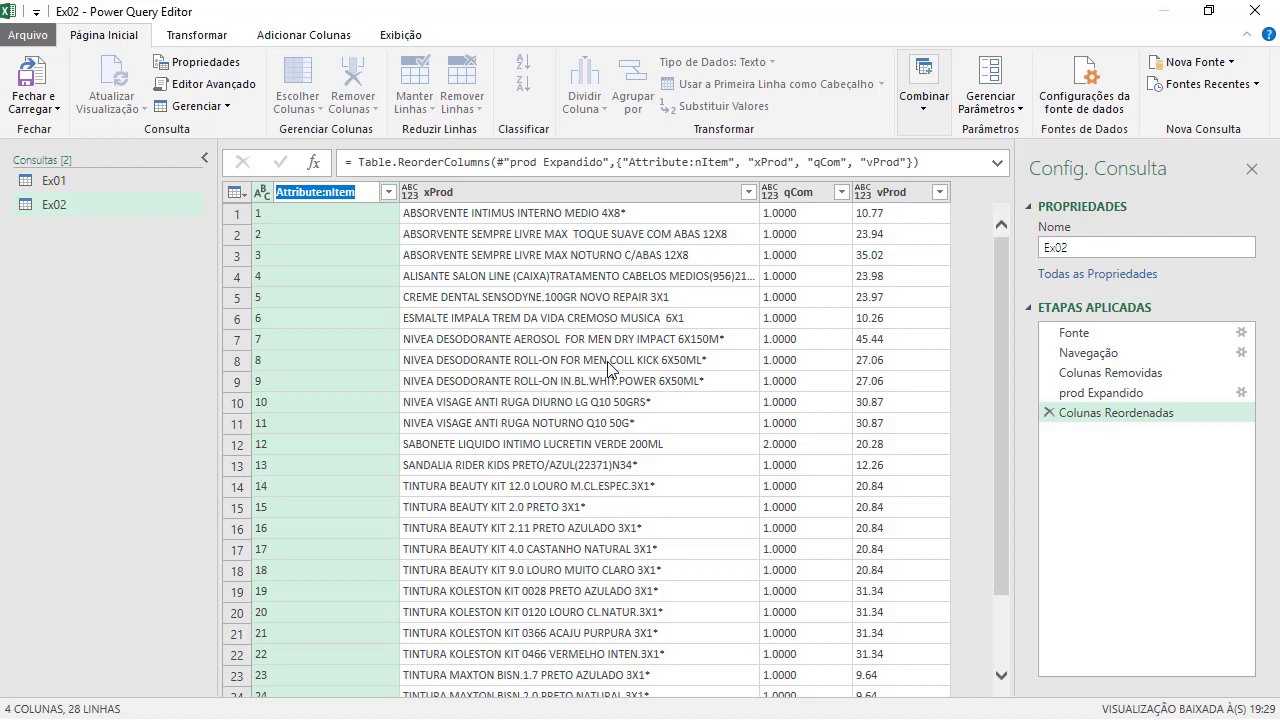
{"action": "type", "text": "Número"}
{"action": "key", "text": "Escape"}
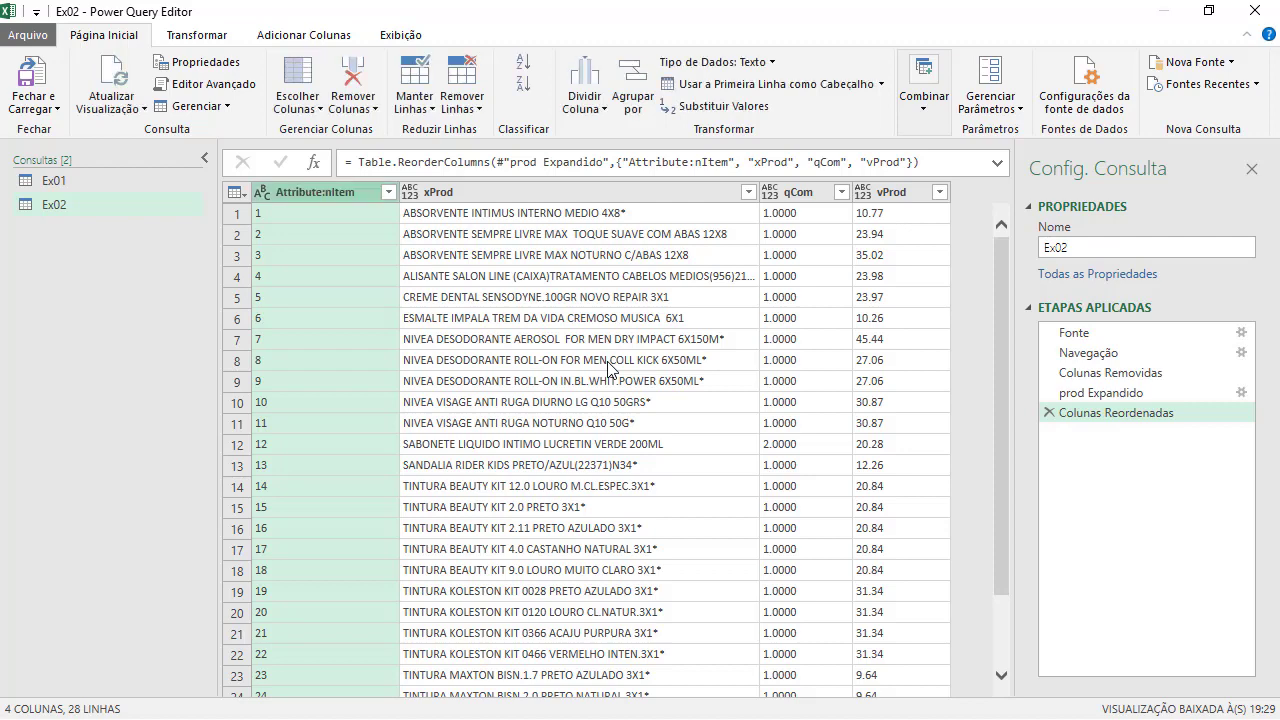
Rename the Attribute:nItem column to Número.
{"action": "right_click", "coordinate": [309, 192]}
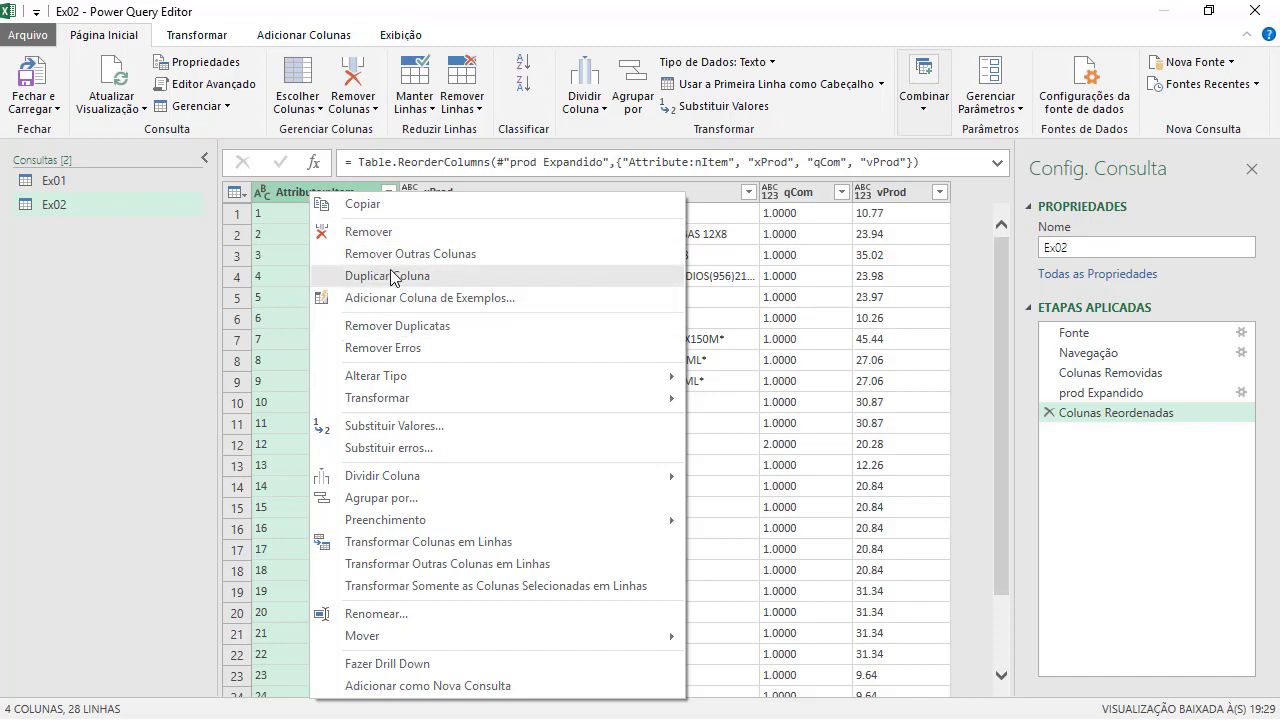
{"action": "mouse_move", "coordinate": [397, 486]}
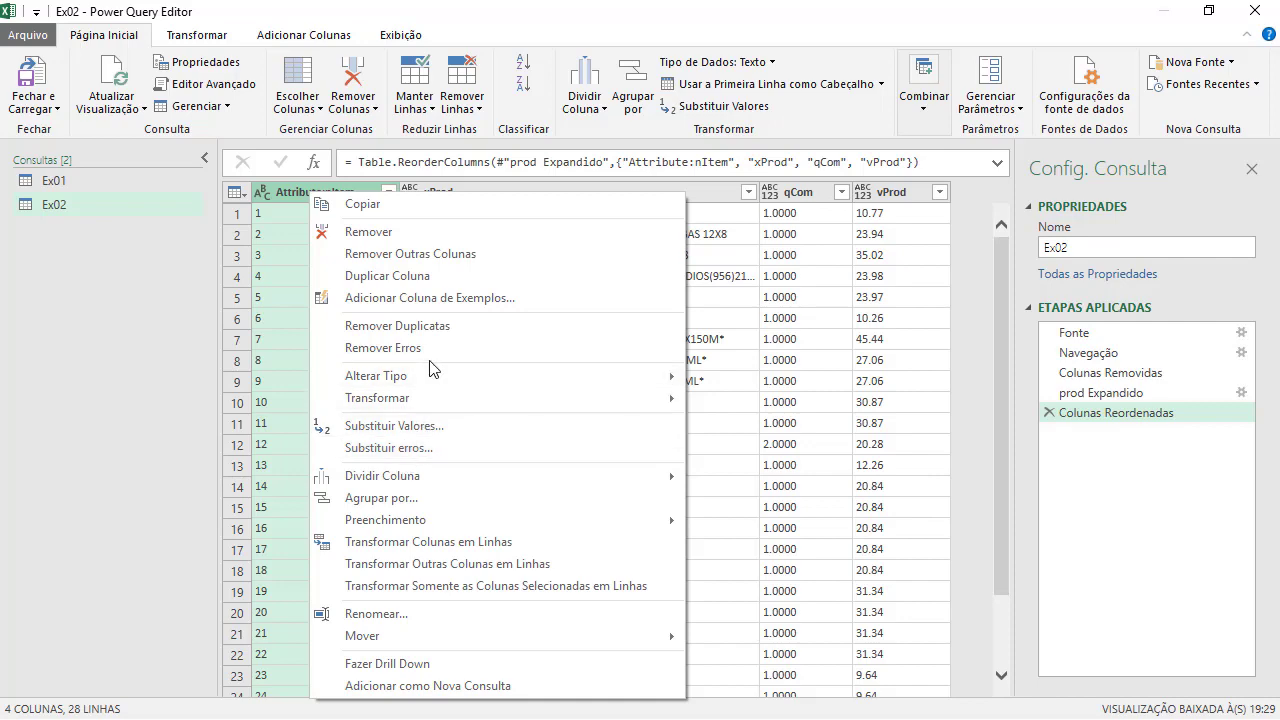
{"action": "left_click", "coordinate": [438, 613]}
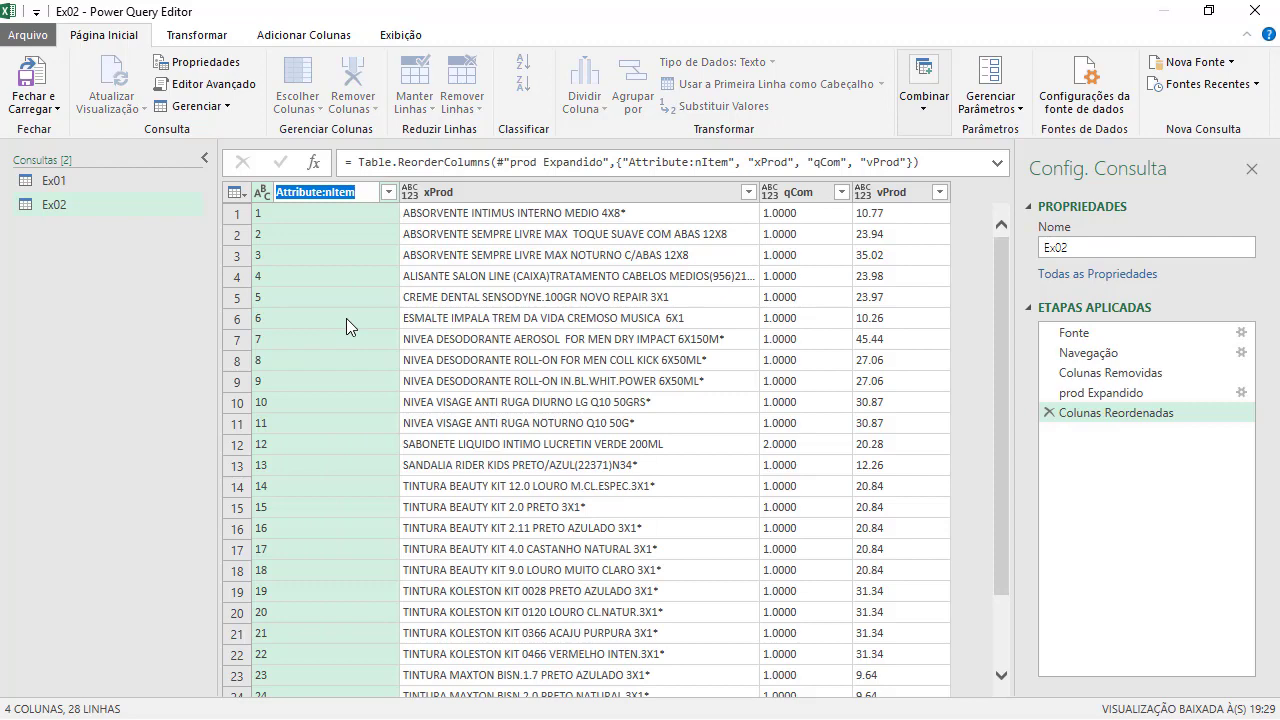
{"action": "type", "text": "Número"}
{"action": "key", "text": "Return"}
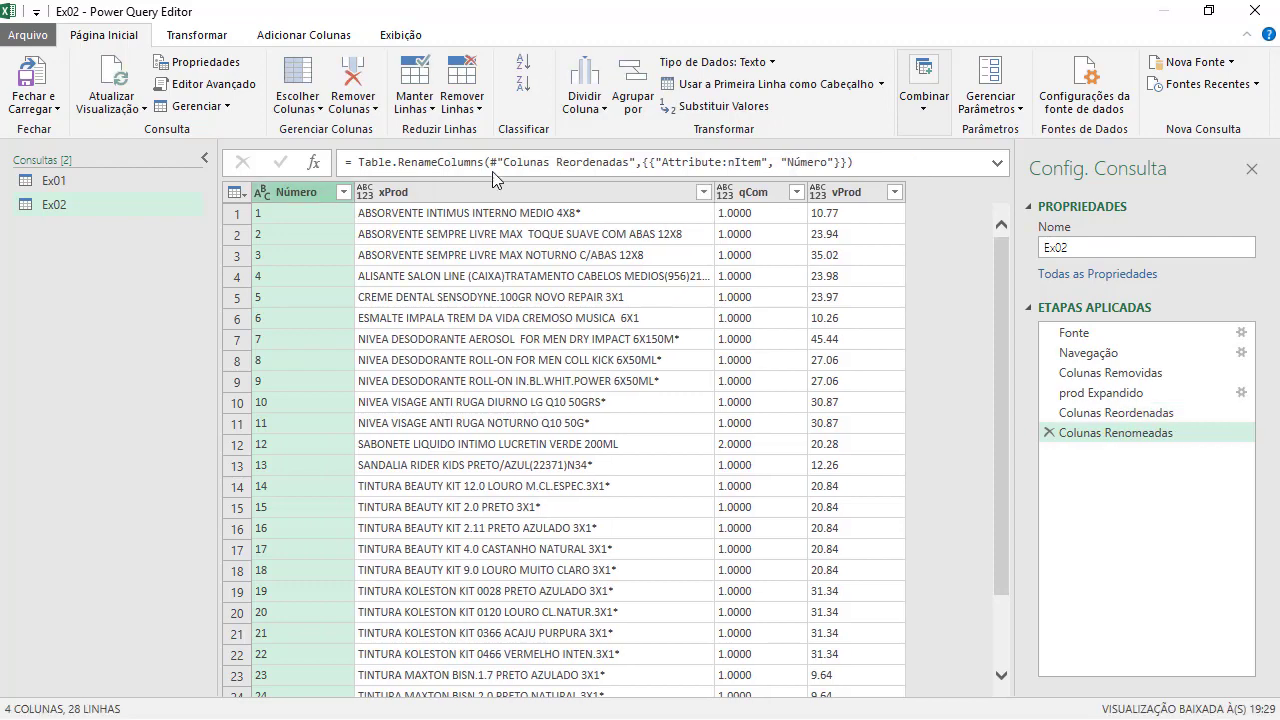
Rename the xProd column to Descrição.
{"action": "right_click", "coordinate": [417, 198]}
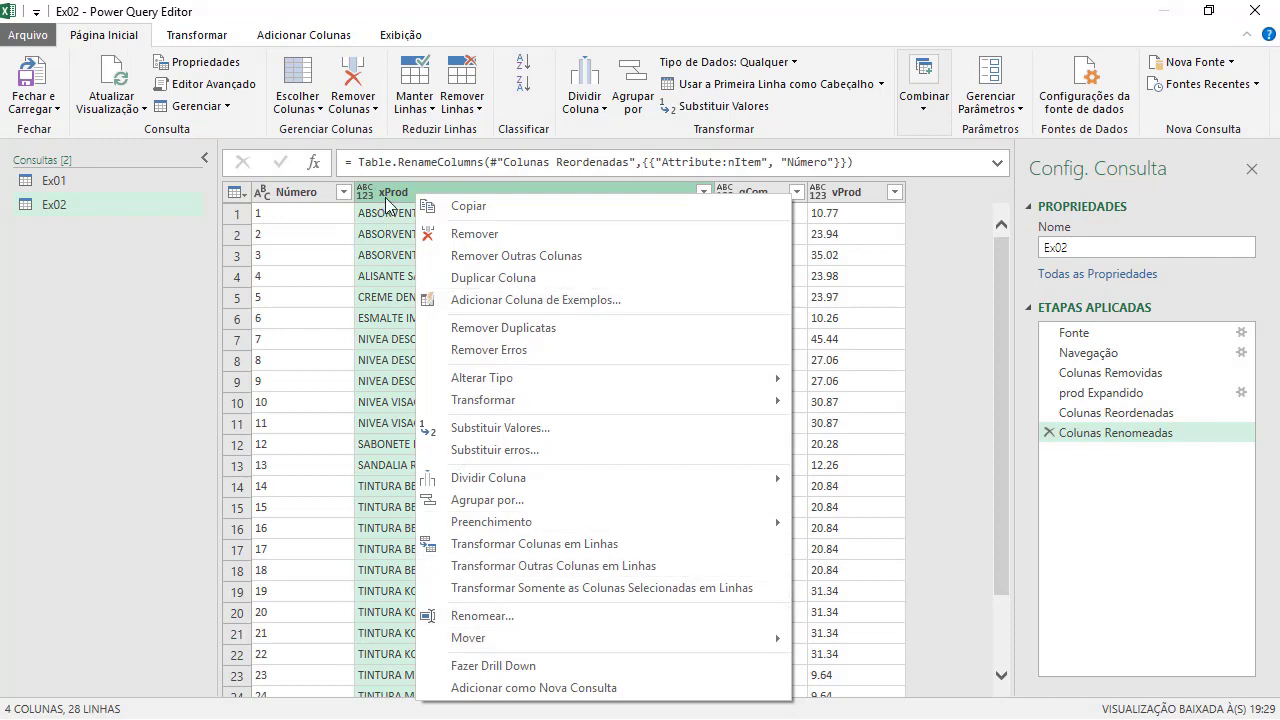
{"action": "double_click", "coordinate": [534, 196]}
{"action": "type", "text": "Des"}
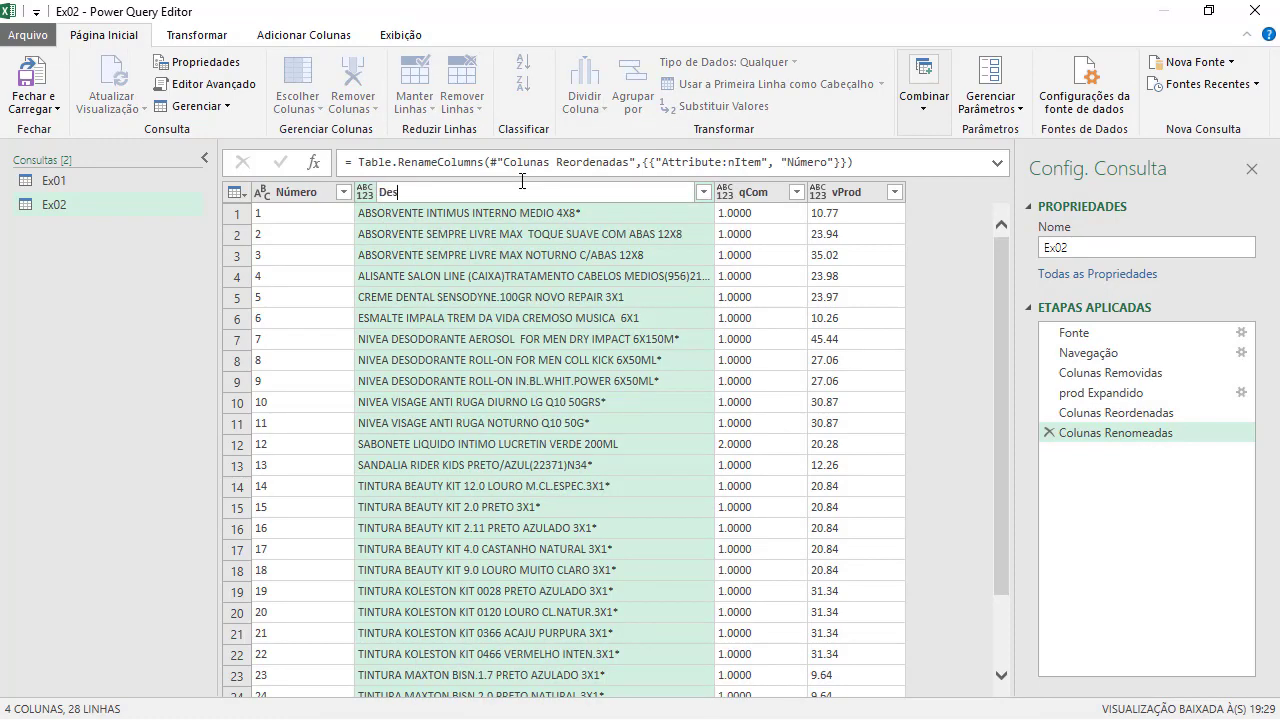
{"action": "type", "text": "crição"}
{"action": "key", "text": "Return"}
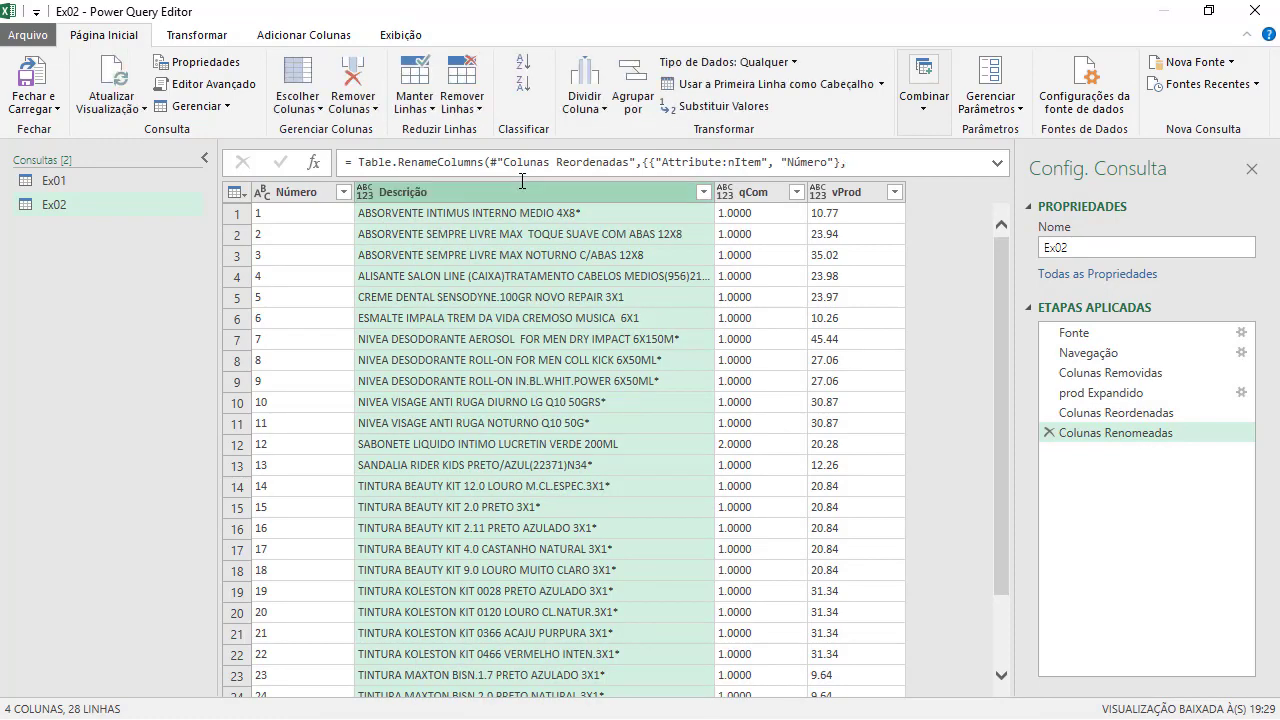
Rename the qCom column to Qtd and the vProd column to Valor.
{"action": "double_click", "coordinate": [755, 190]}
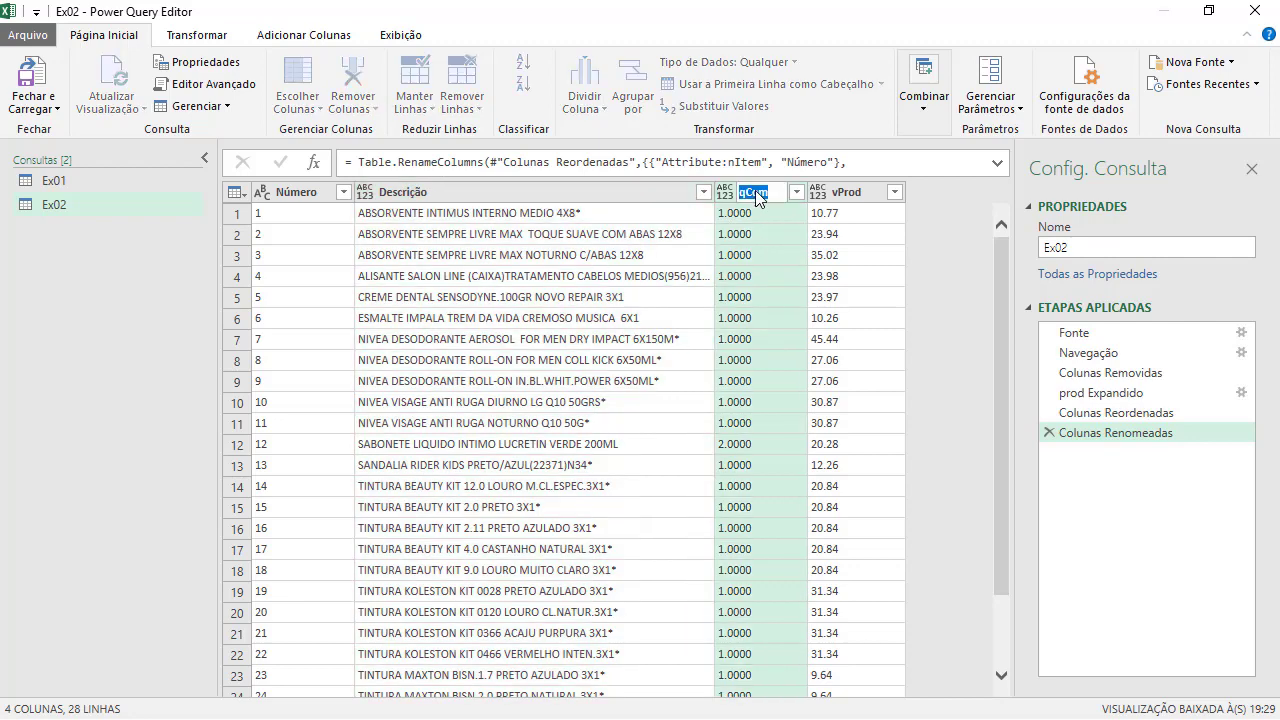
{"action": "type", "text": "Qtd"}
{"action": "key", "text": "Return"}
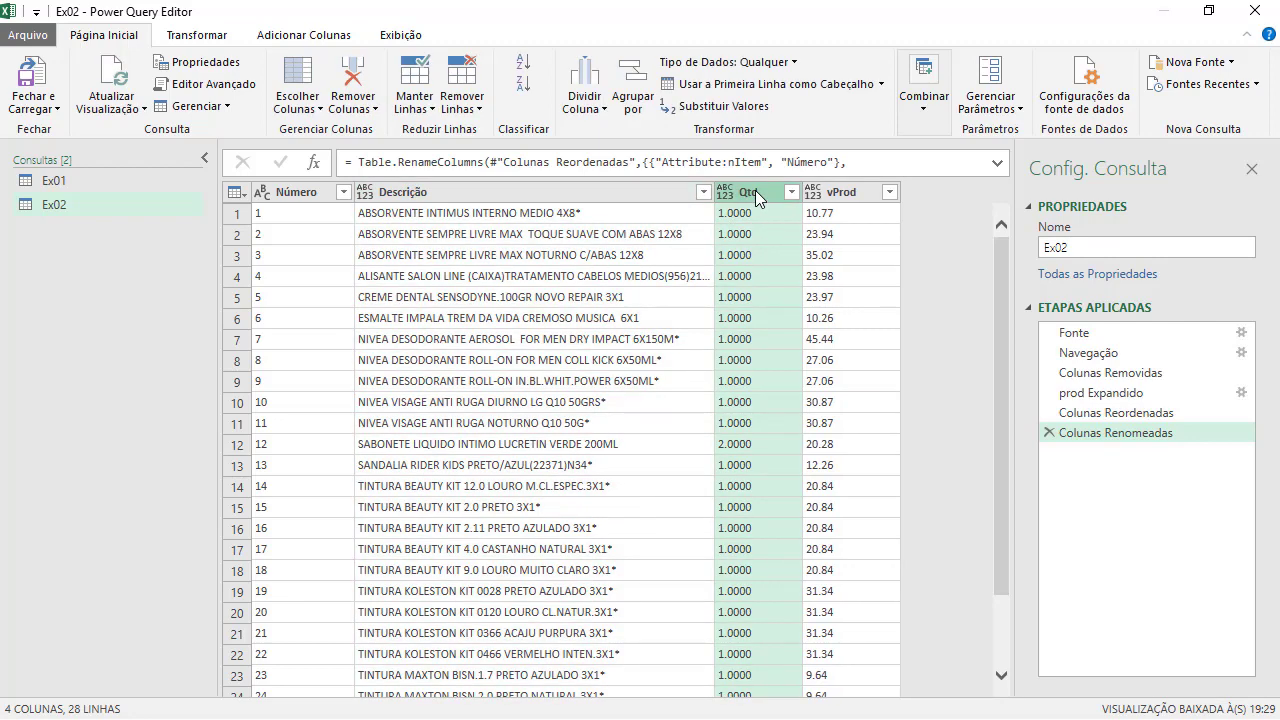
{"action": "double_click", "coordinate": [840, 192]}
{"action": "type", "text": "V"}
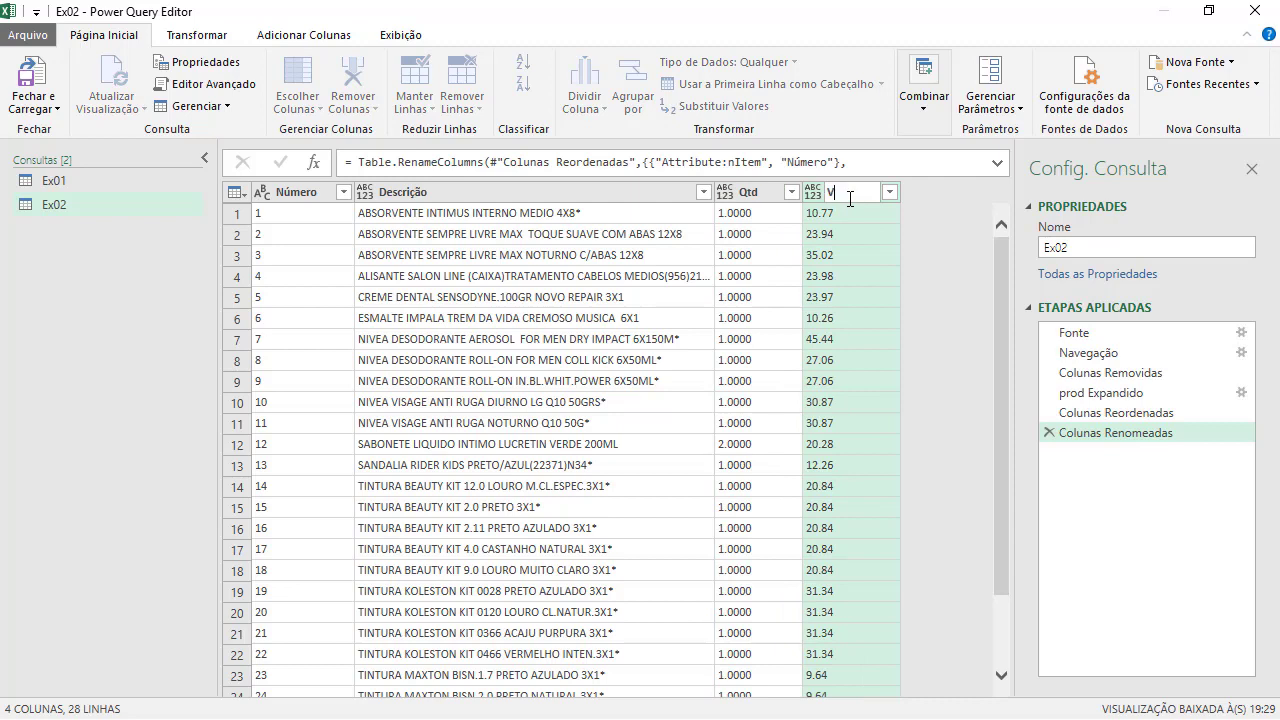
{"action": "type", "text": "alor"}
{"action": "key", "text": "Return"}
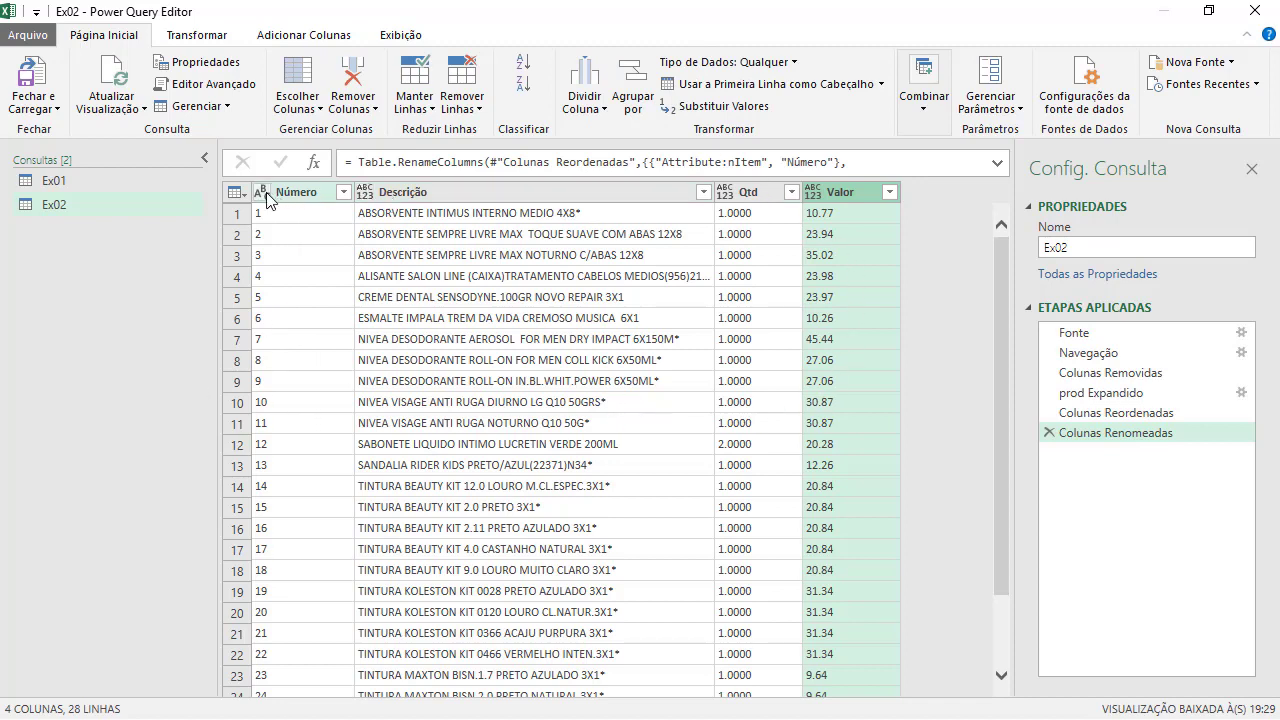
Set the data type of the Número and Descrição columns to Texto.
{"action": "left_click", "coordinate": [425, 197]}
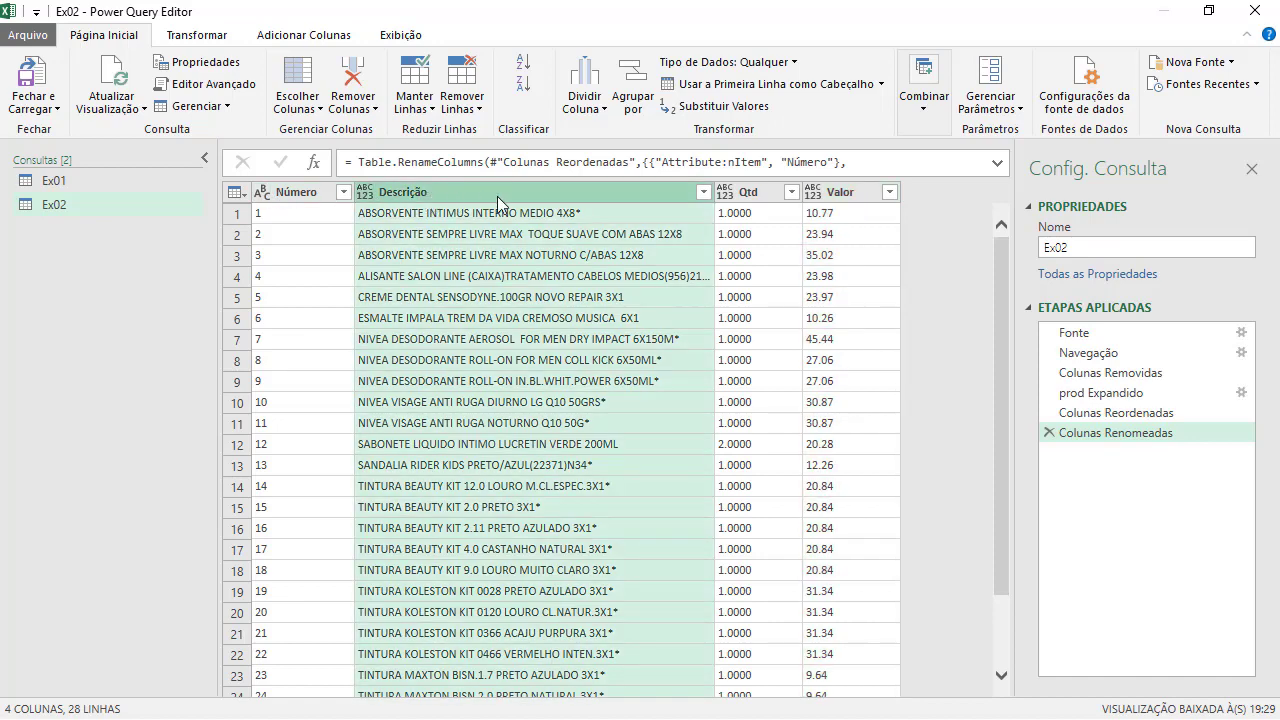
{"action": "left_click", "coordinate": [365, 192]}
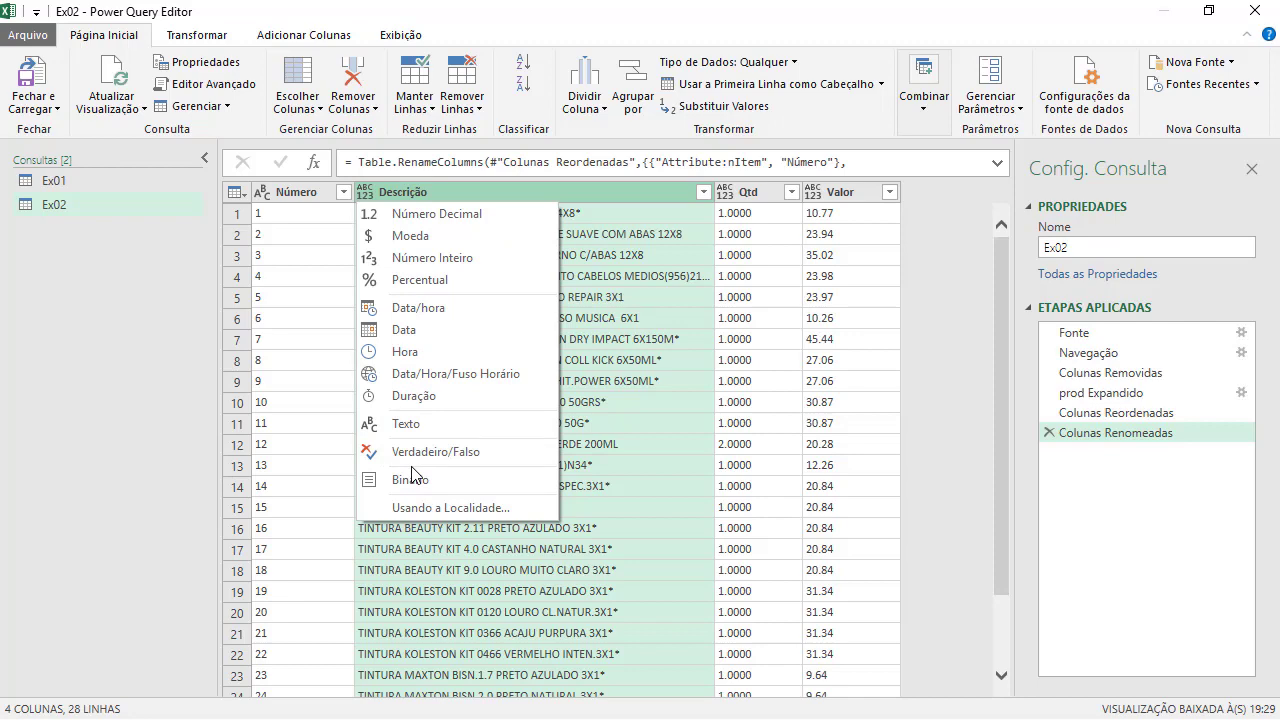
{"action": "left_click", "coordinate": [266, 236]}
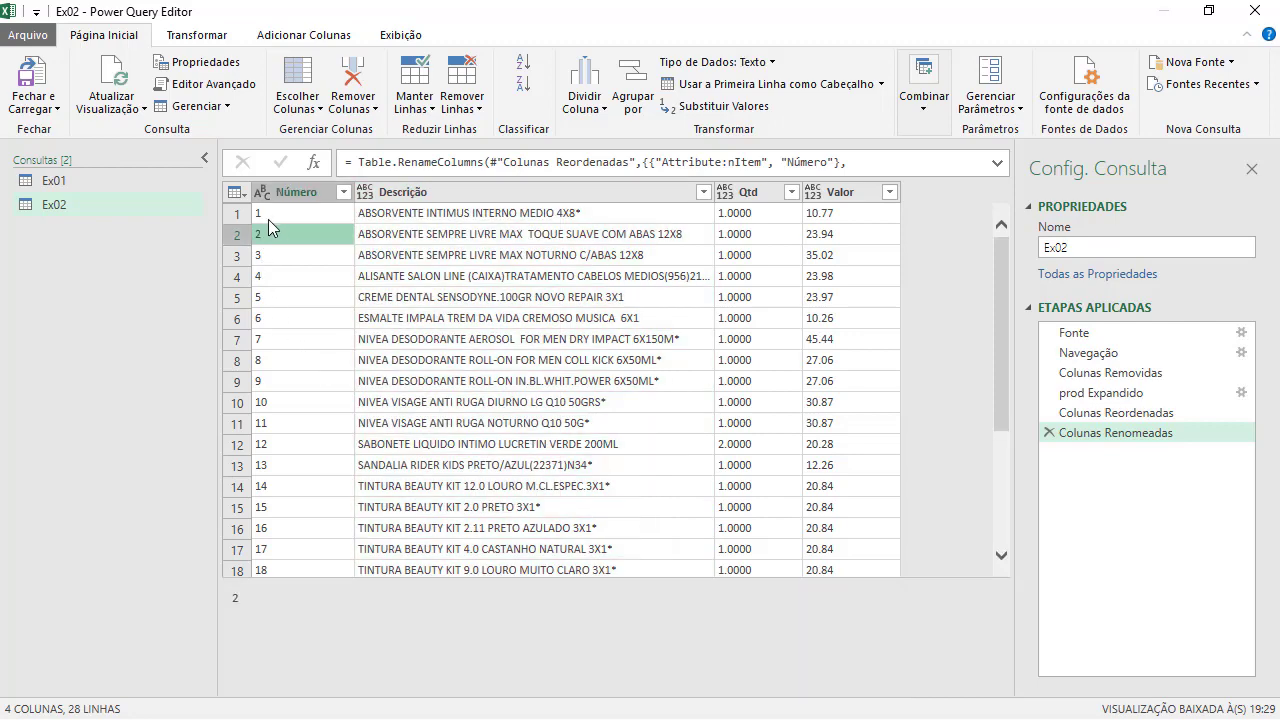
{"action": "left_click", "coordinate": [262, 193]}
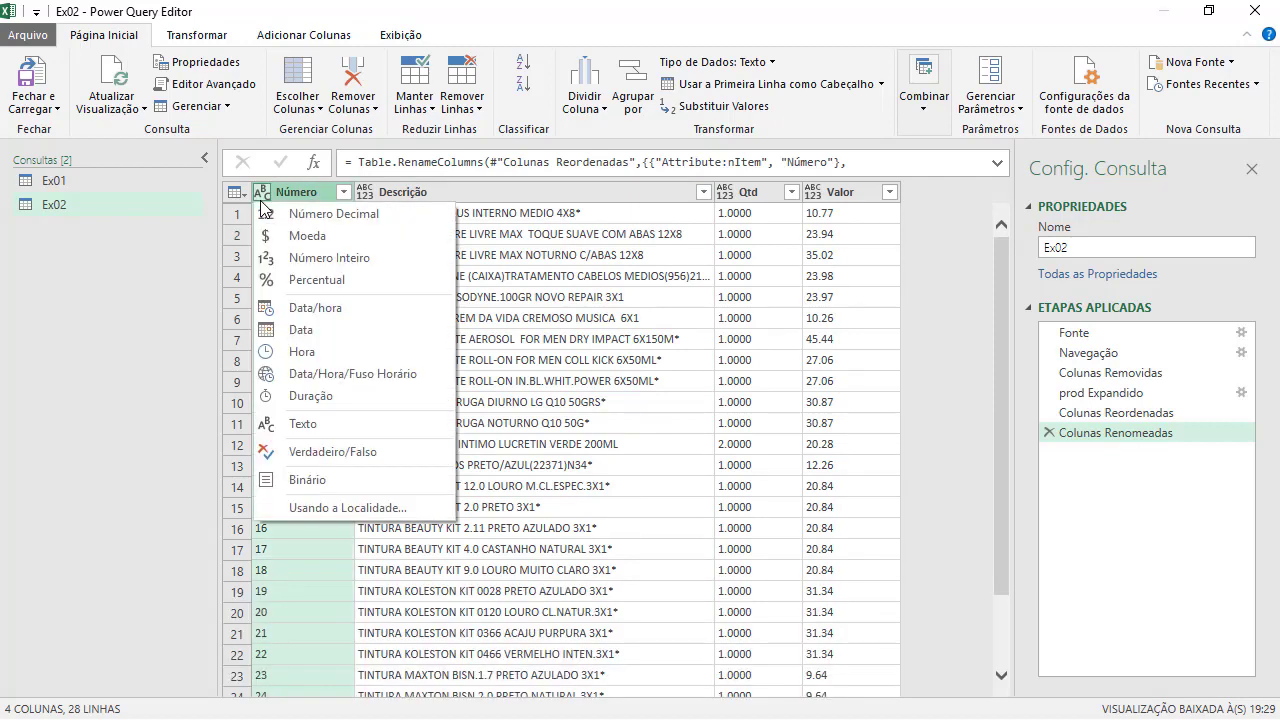
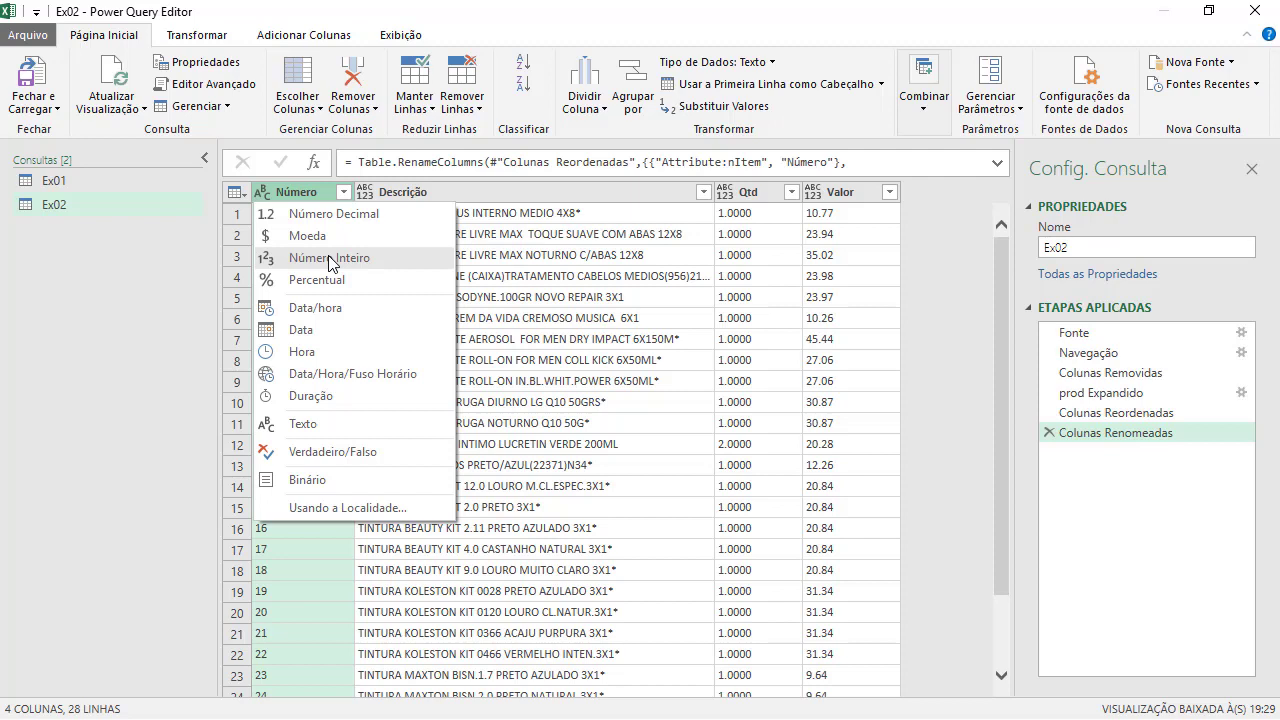
{"action": "left_click", "coordinate": [310, 425]}
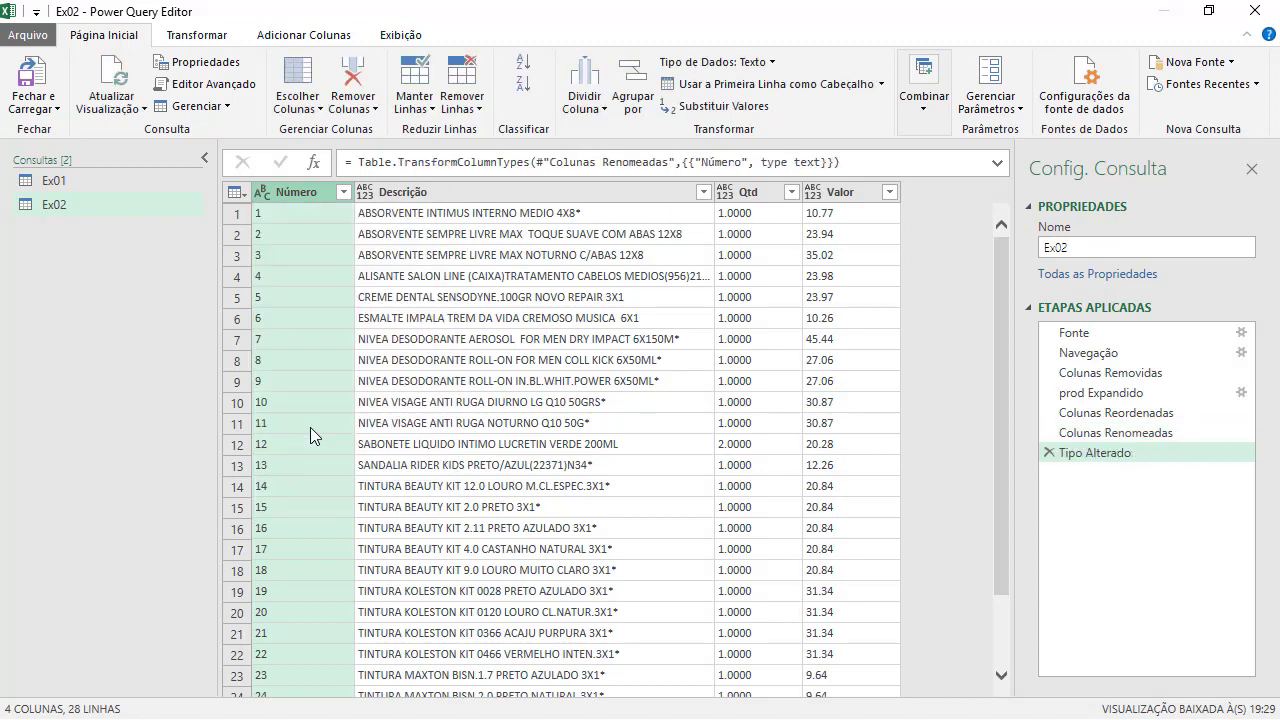
{"action": "left_click", "coordinate": [365, 192]}
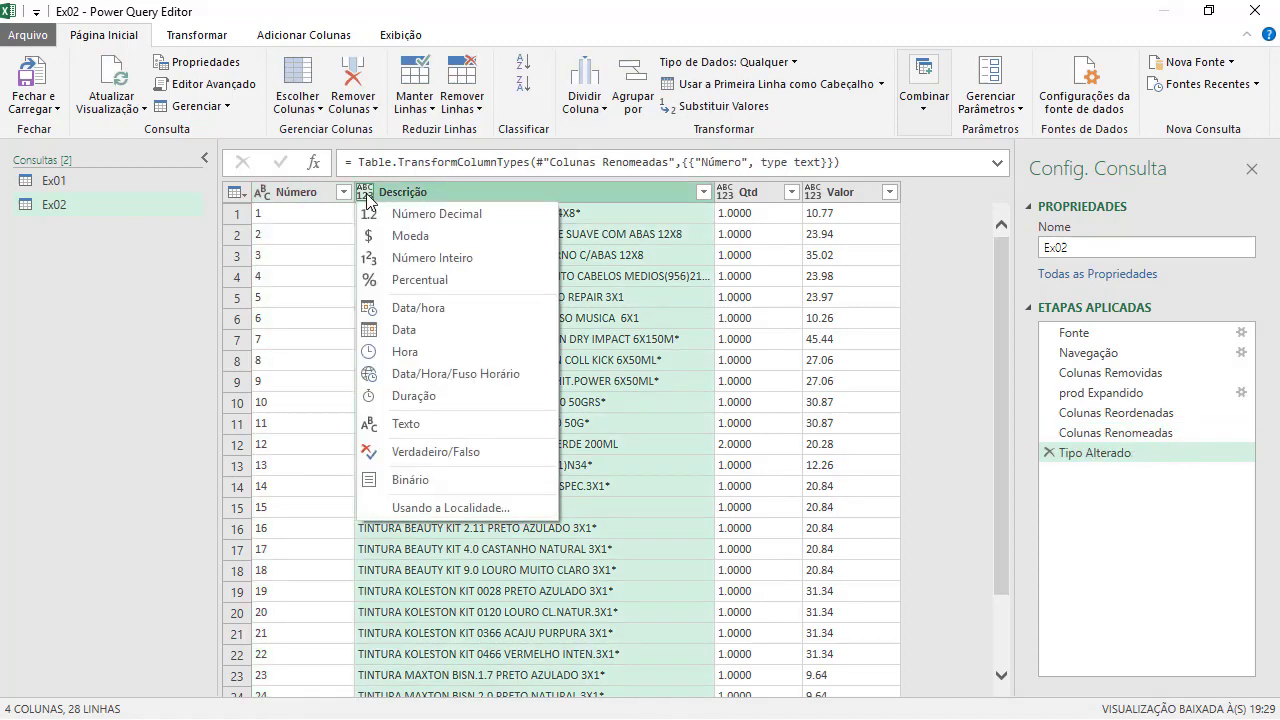
{"action": "left_click", "coordinate": [400, 426]}
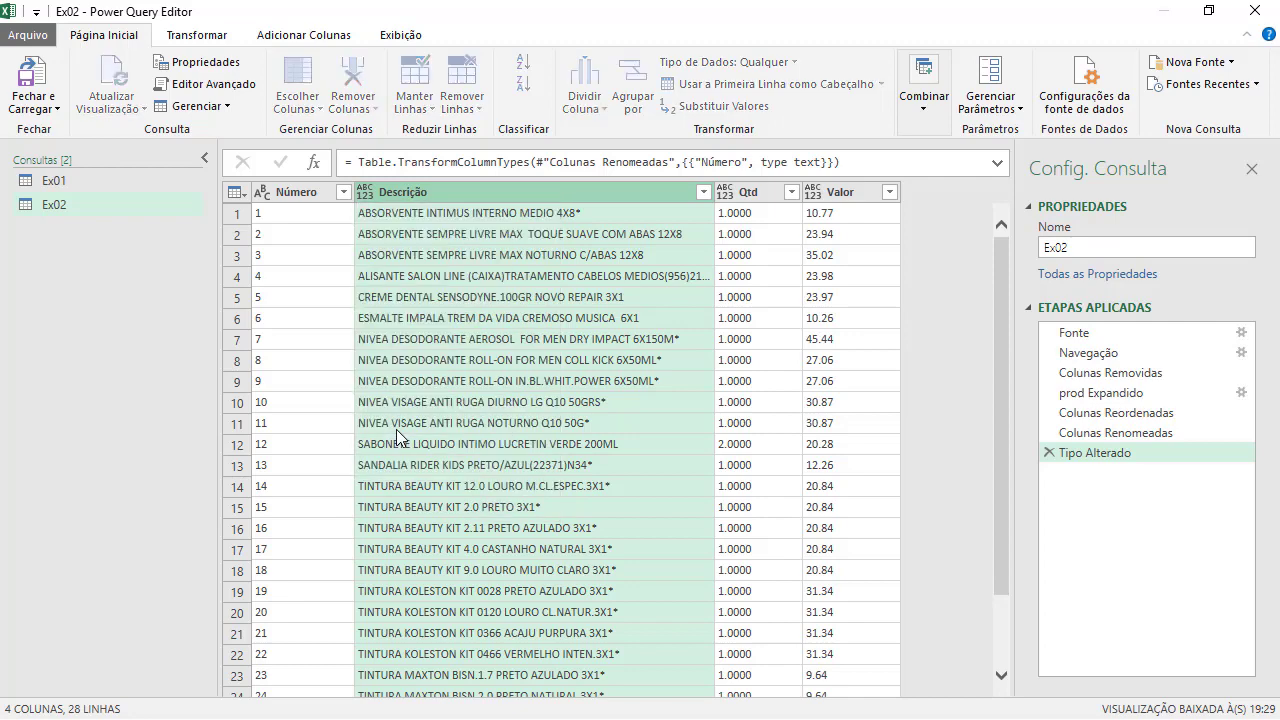
{"action": "left_click", "coordinate": [725, 193]}
{"action": "left_click", "coordinate": [614, 297]}
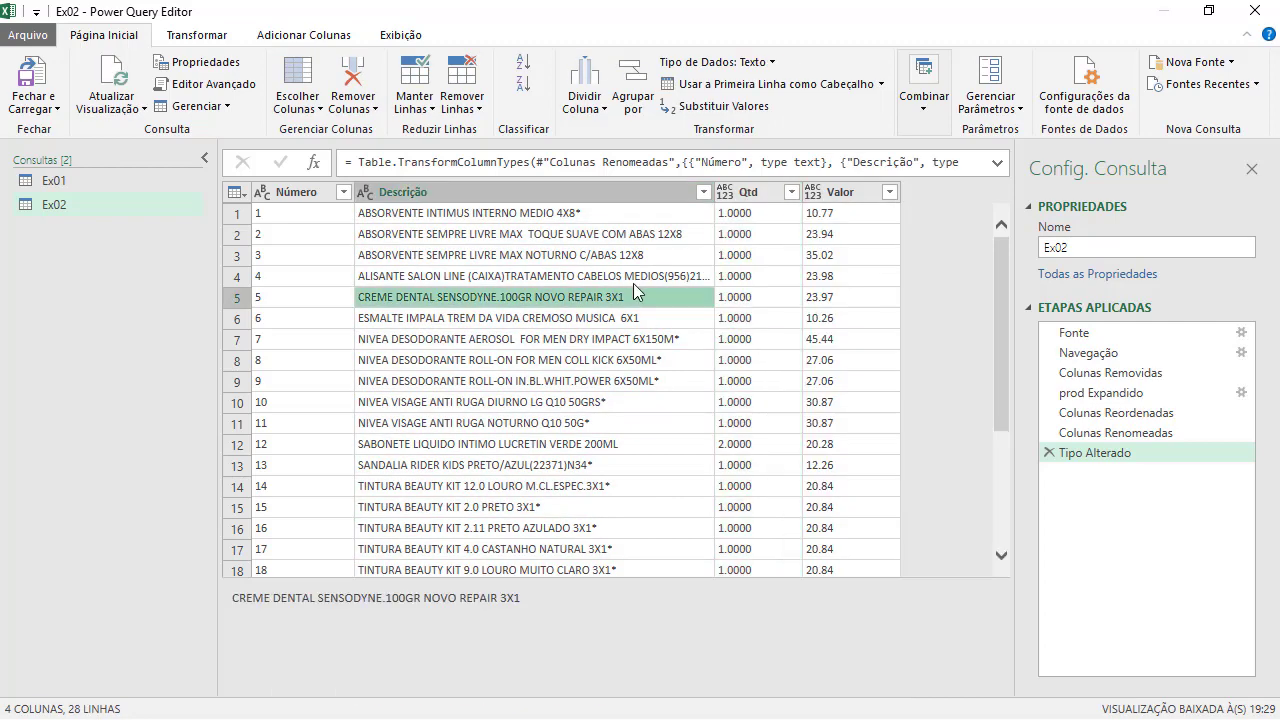
Try changing the Valor column's data type directly to Número Decimal.
{"action": "left_click", "coordinate": [826, 236]}
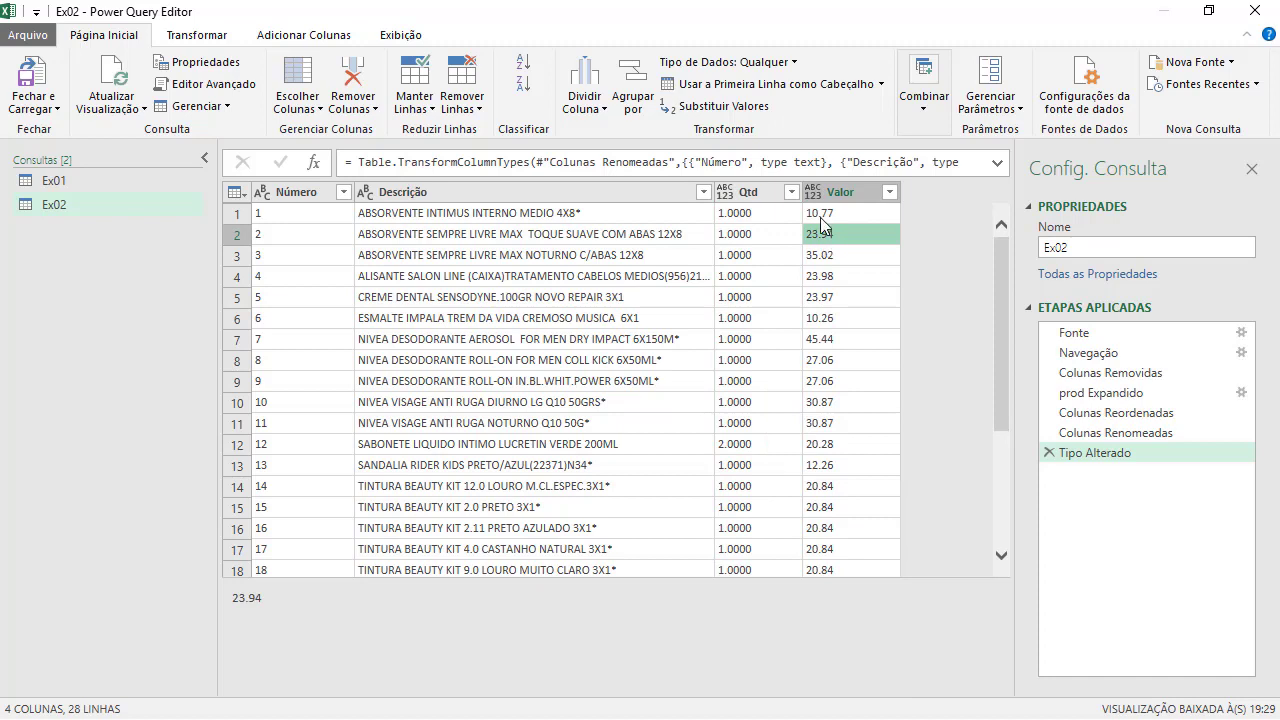
{"action": "left_click", "coordinate": [820, 219]}
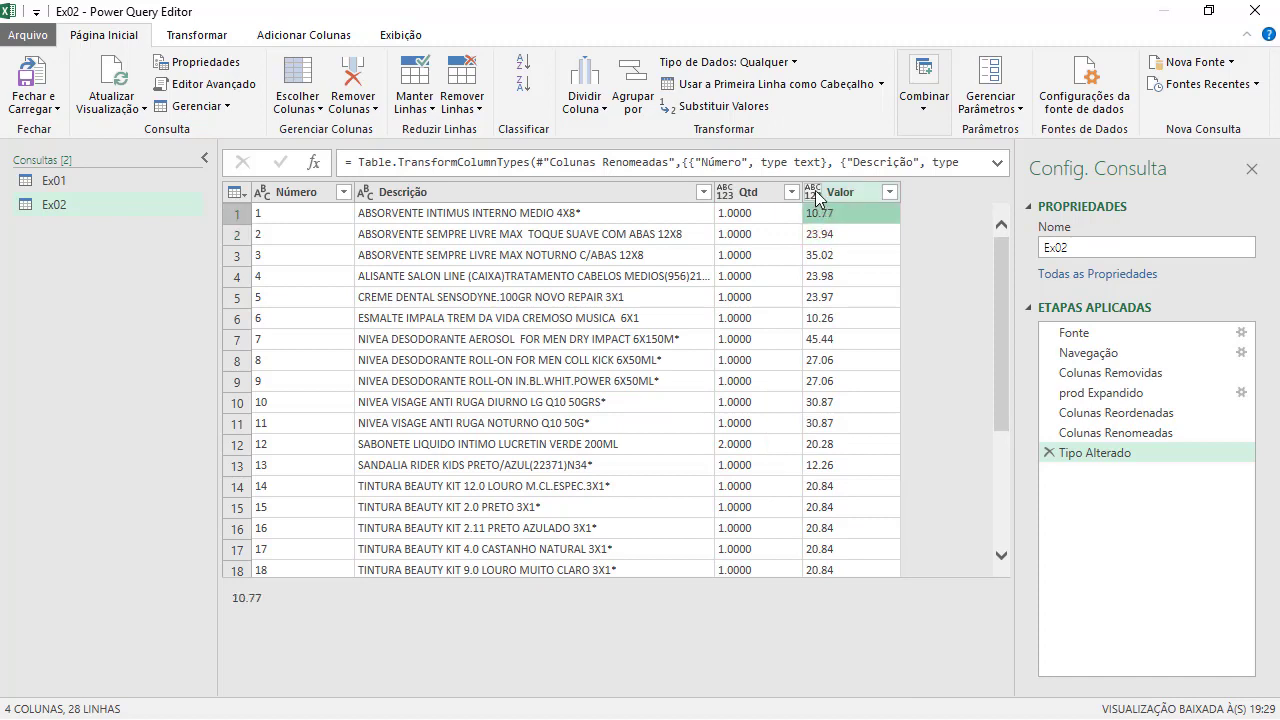
{"action": "left_click", "coordinate": [815, 193]}
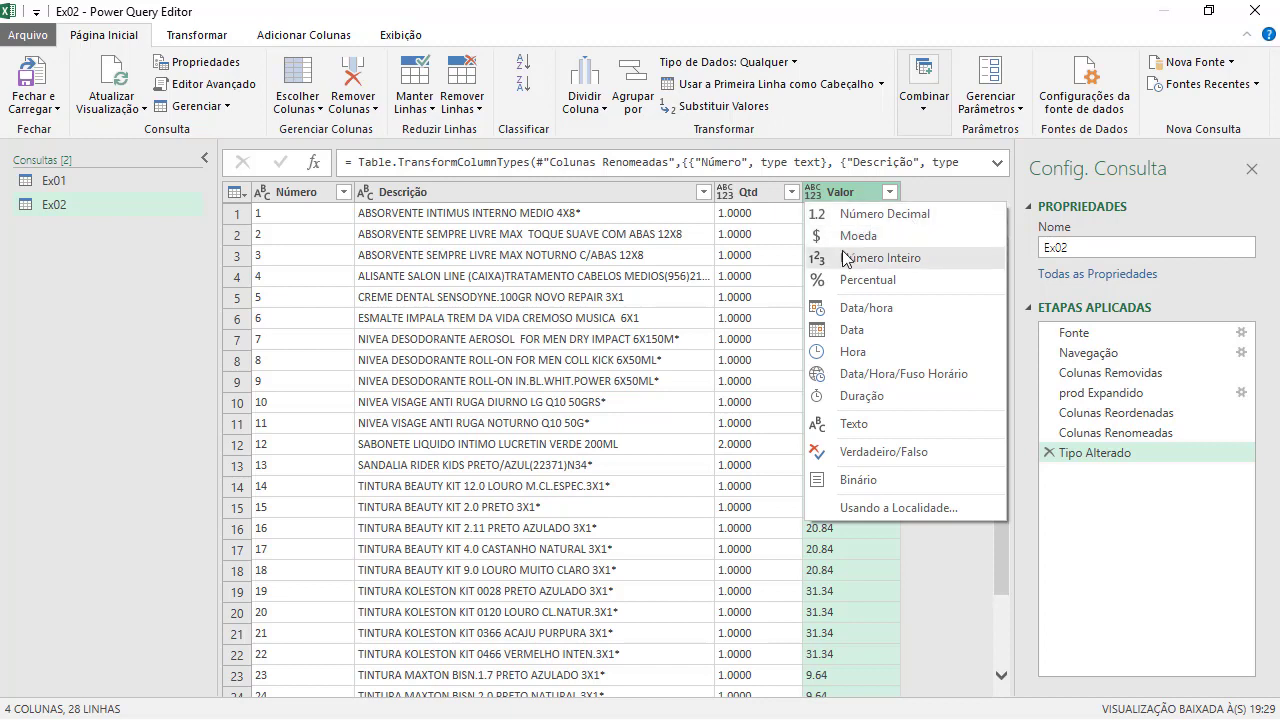
{"action": "left_click", "coordinate": [888, 216]}
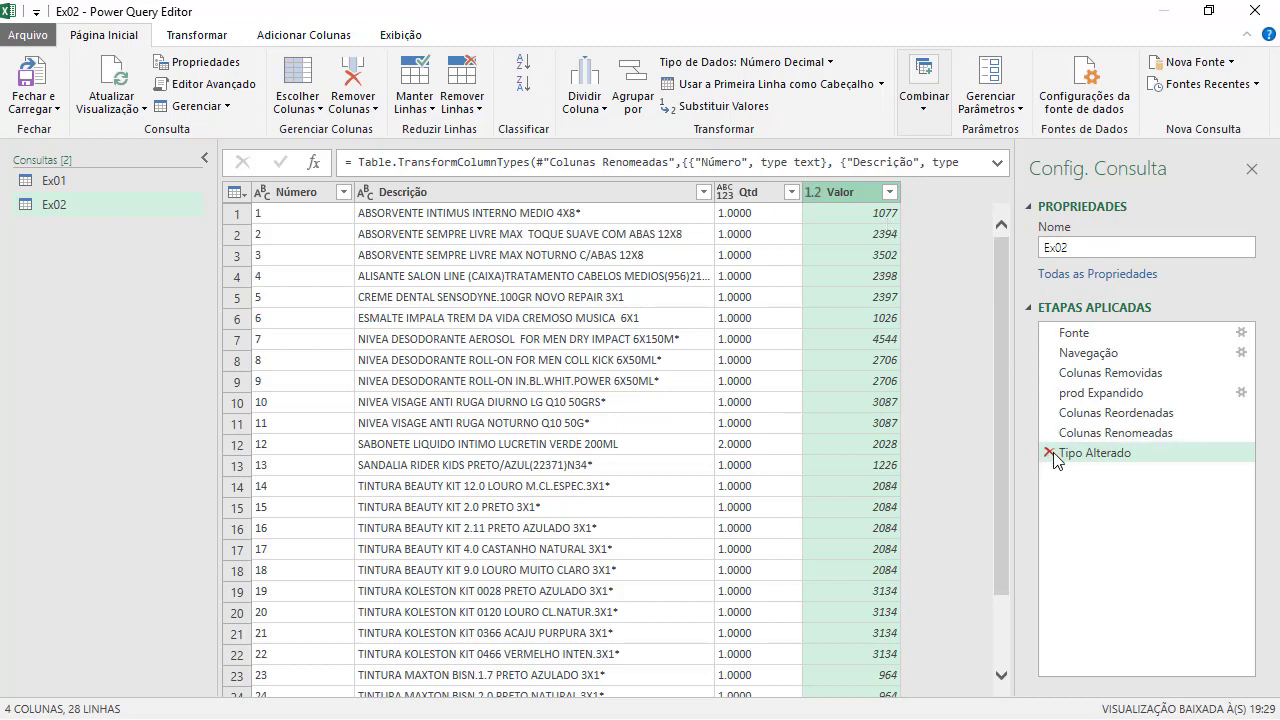
Try converting the Valor column by locale, with data type Número Decimal and locale Inglês (Estados Unidos).
{"action": "left_click", "coordinate": [813, 192]}
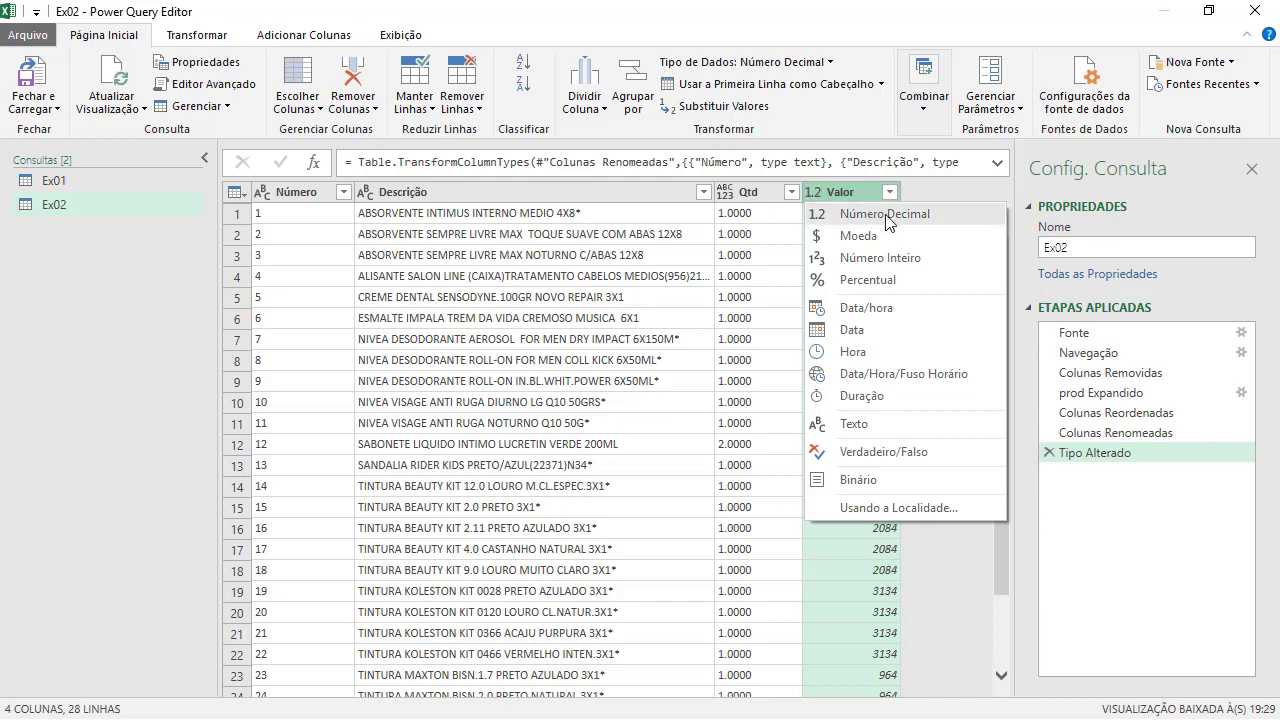
{"action": "left_click", "coordinate": [886, 509]}
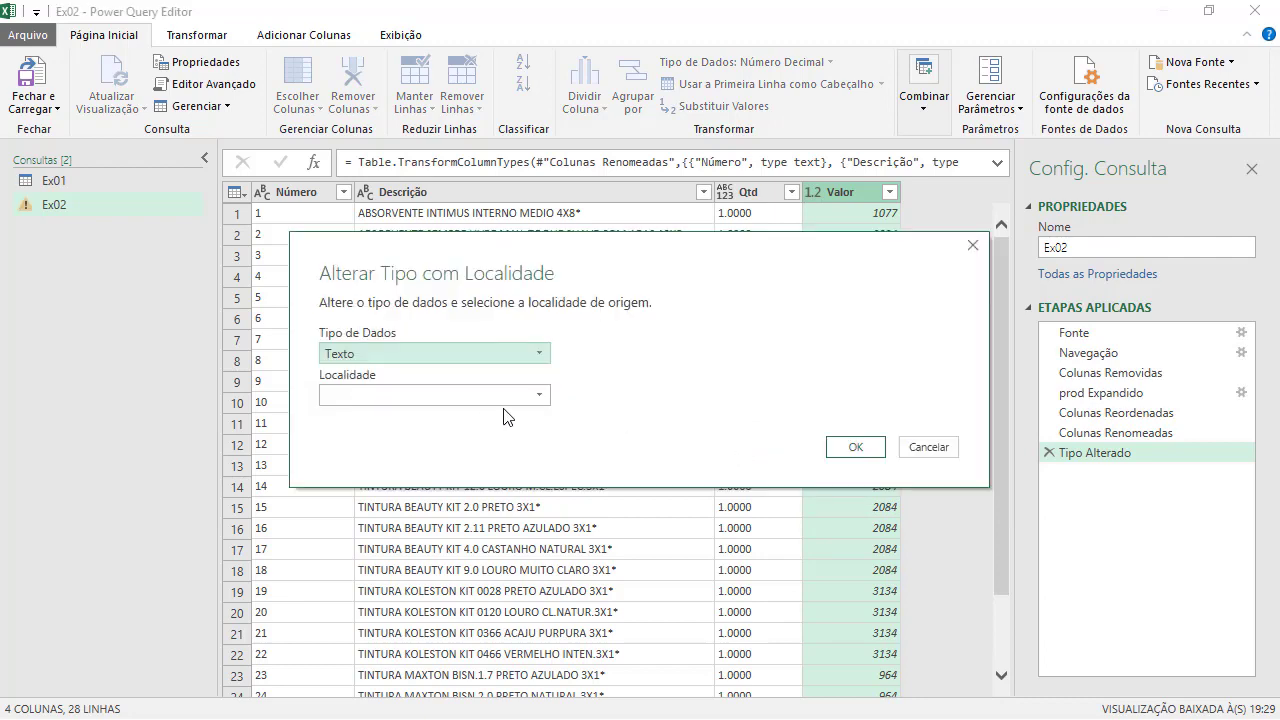
{"action": "left_click", "coordinate": [449, 357]}
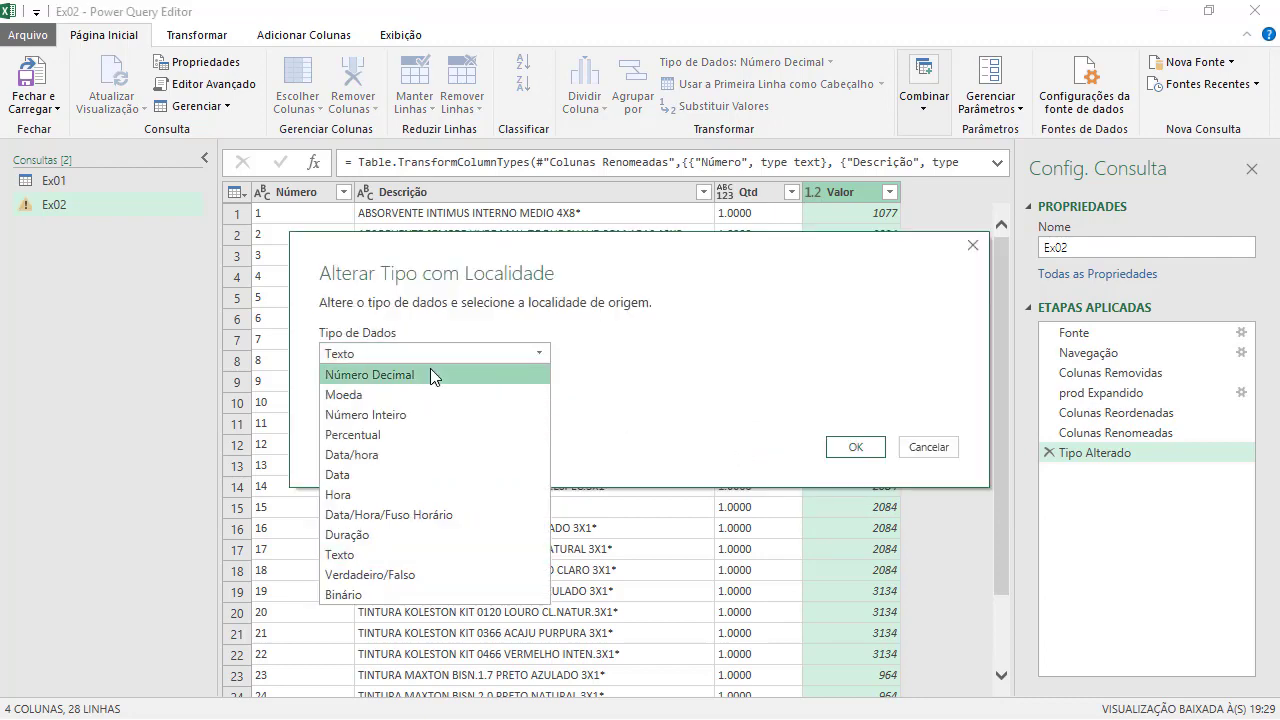
{"action": "left_click", "coordinate": [430, 374]}
{"action": "left_click", "coordinate": [438, 394]}
{"action": "scroll", "coordinate": [443, 528], "scroll_direction": "down", "scroll_amount": 8}
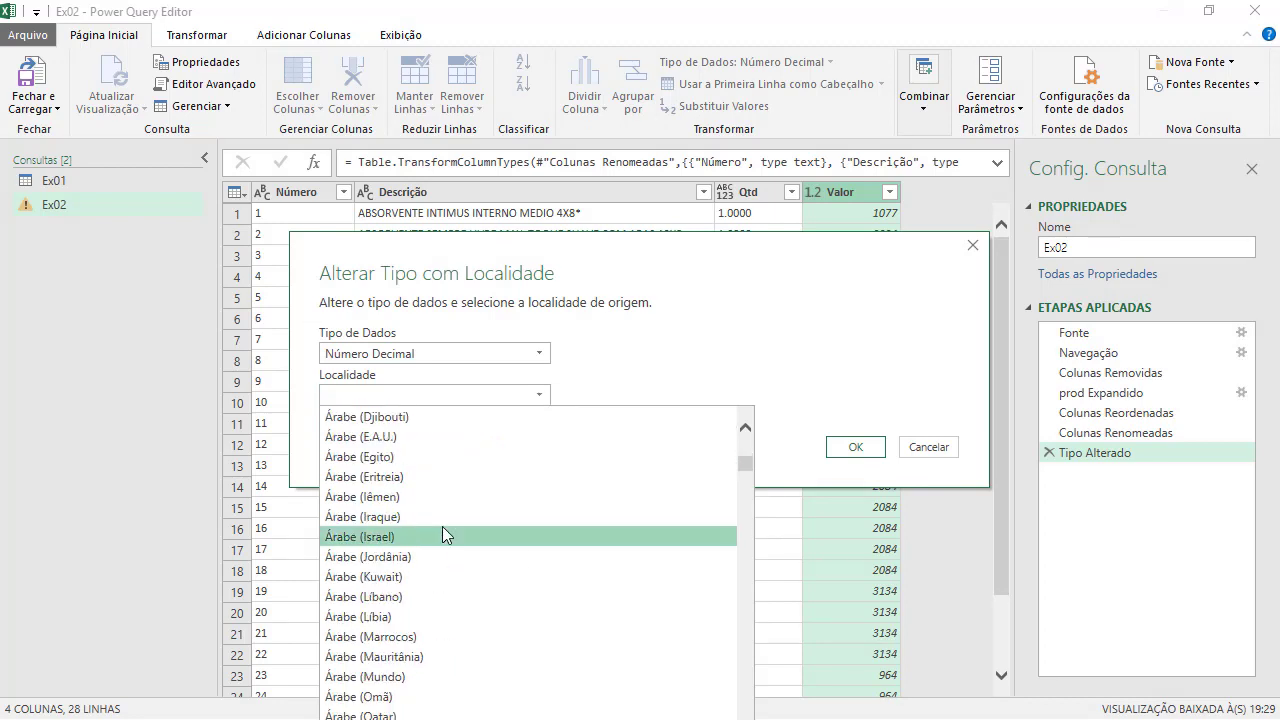
{"action": "scroll", "coordinate": [442, 526], "scroll_direction": "down", "scroll_amount": 15}
{"action": "scroll", "coordinate": [445, 536], "scroll_direction": "down", "scroll_amount": 10}
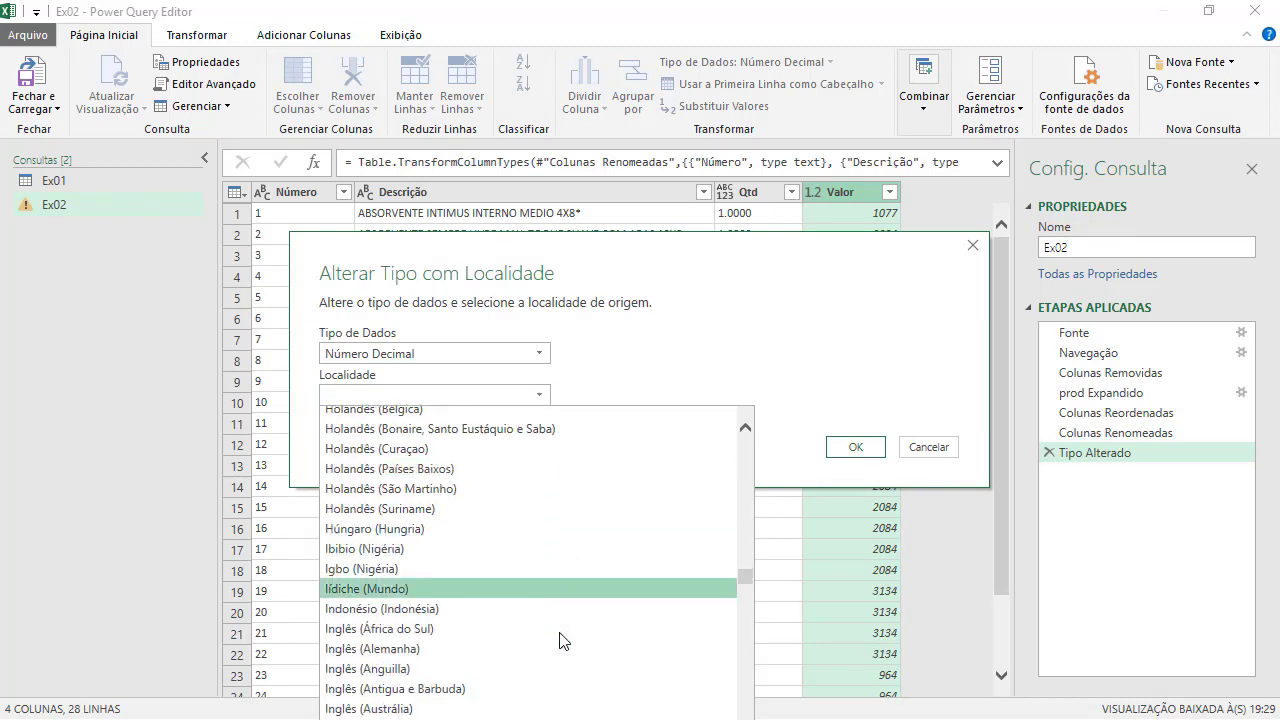
{"action": "scroll", "coordinate": [493, 612], "scroll_direction": "down", "scroll_amount": 4}
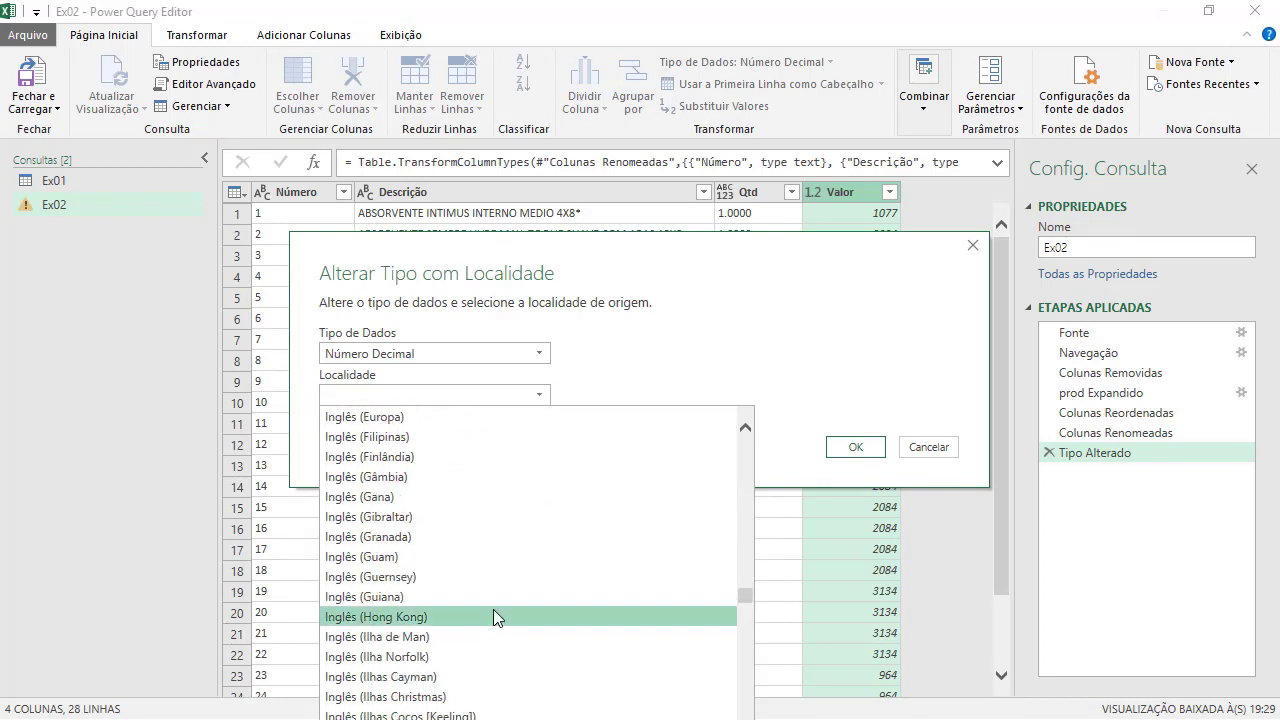
{"action": "scroll", "coordinate": [493, 612], "scroll_direction": "up", "scroll_amount": 3}
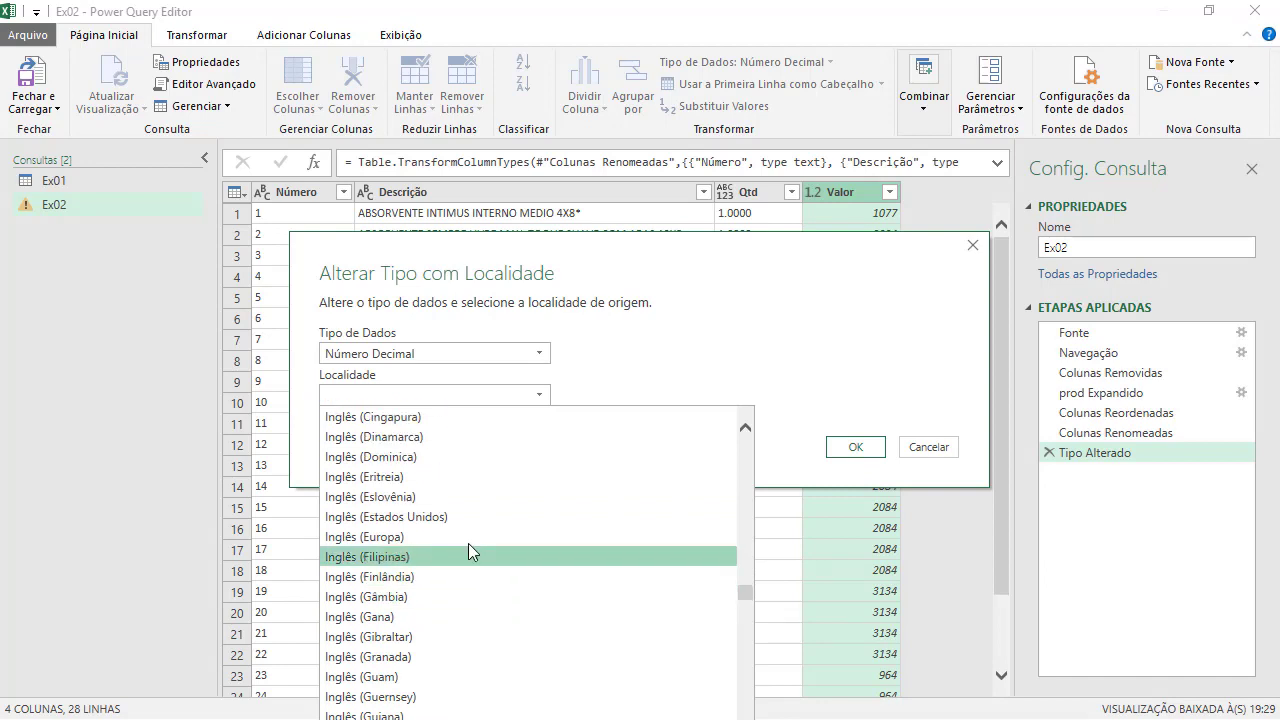
{"action": "left_click", "coordinate": [370, 518]}
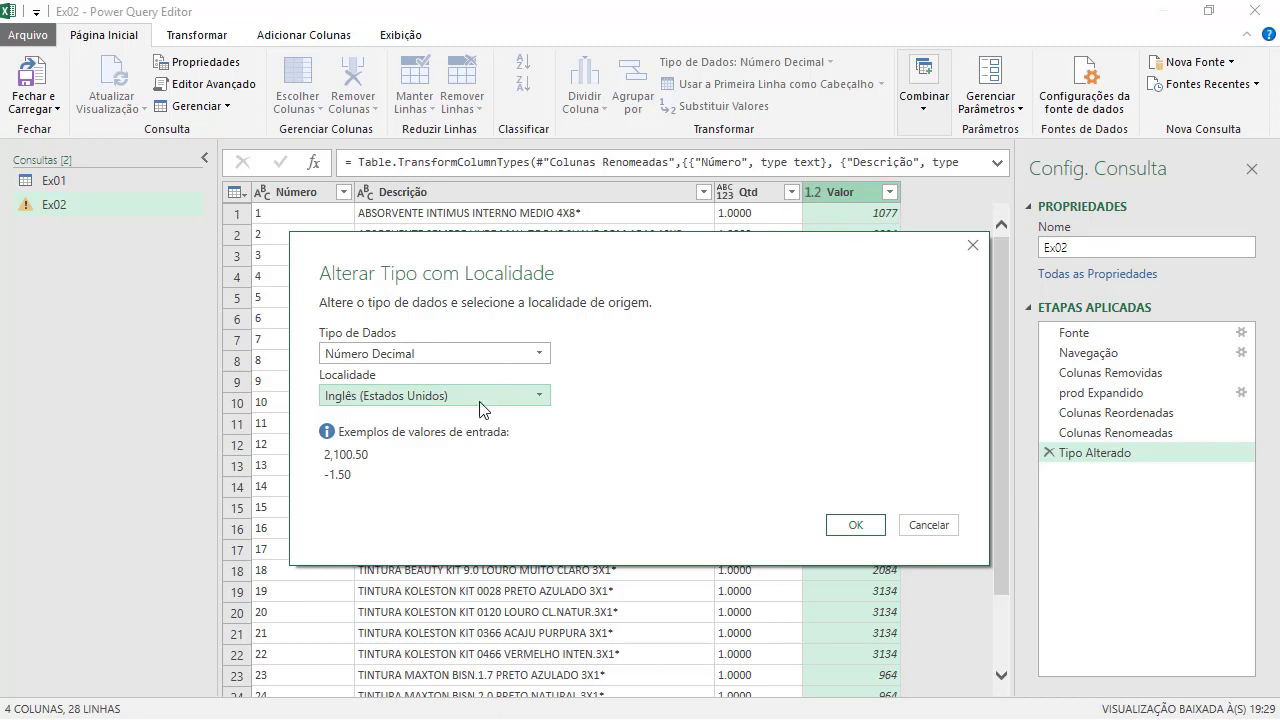
{"action": "left_click", "coordinate": [856, 525]}
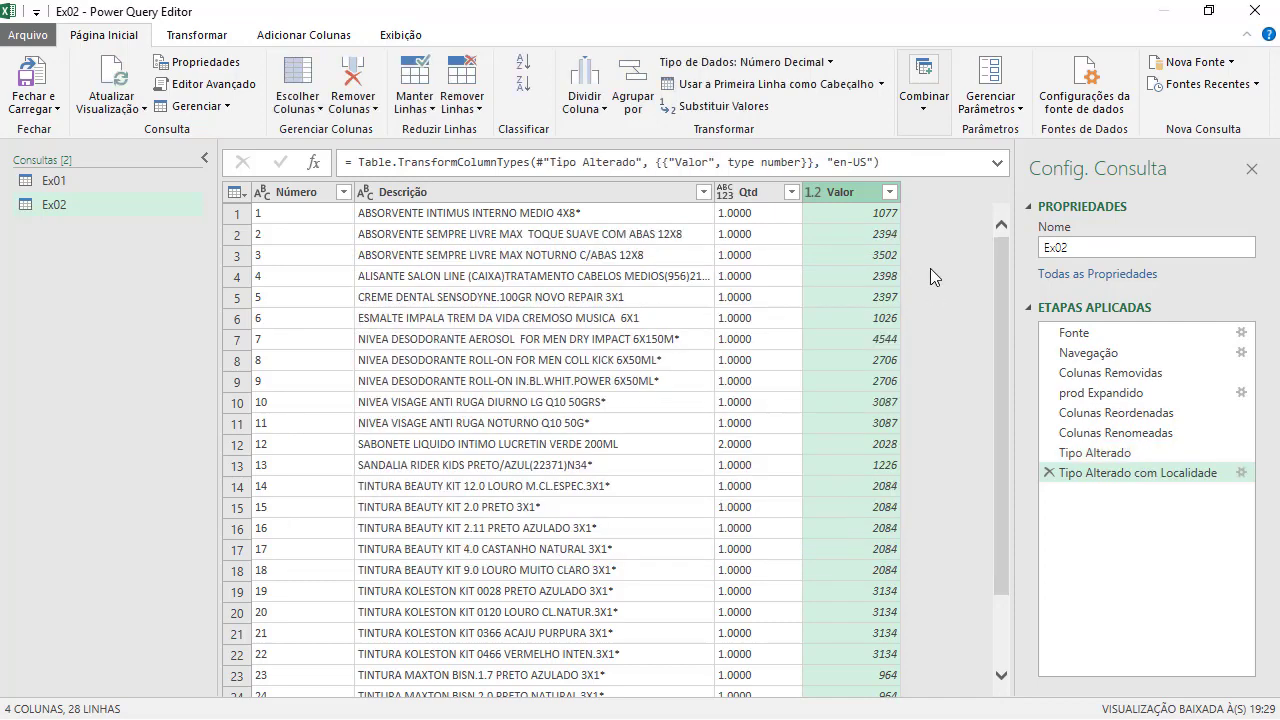
Delete the Tipo Alterado com Localidade and Tipo Alterado steps from the Ex02 query.
{"action": "left_click", "coordinate": [1052, 455]}
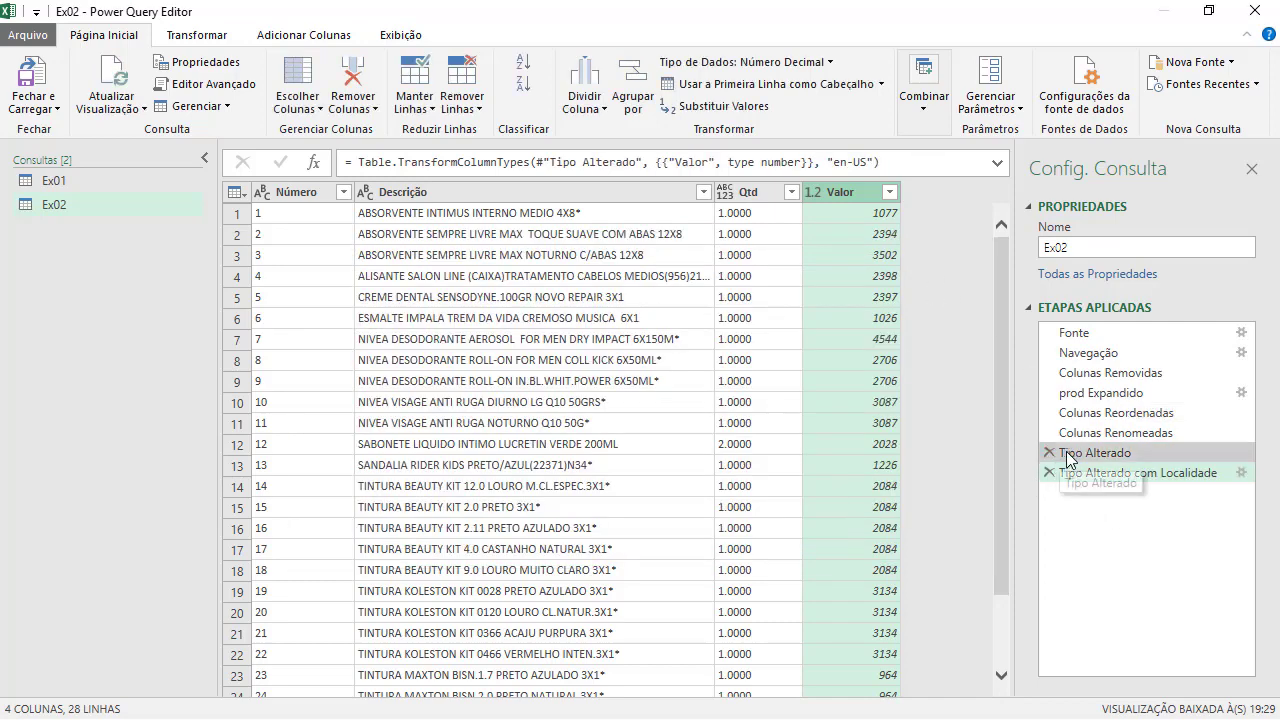
{"action": "left_click", "coordinate": [1052, 472]}
{"action": "left_click", "coordinate": [1049, 472]}
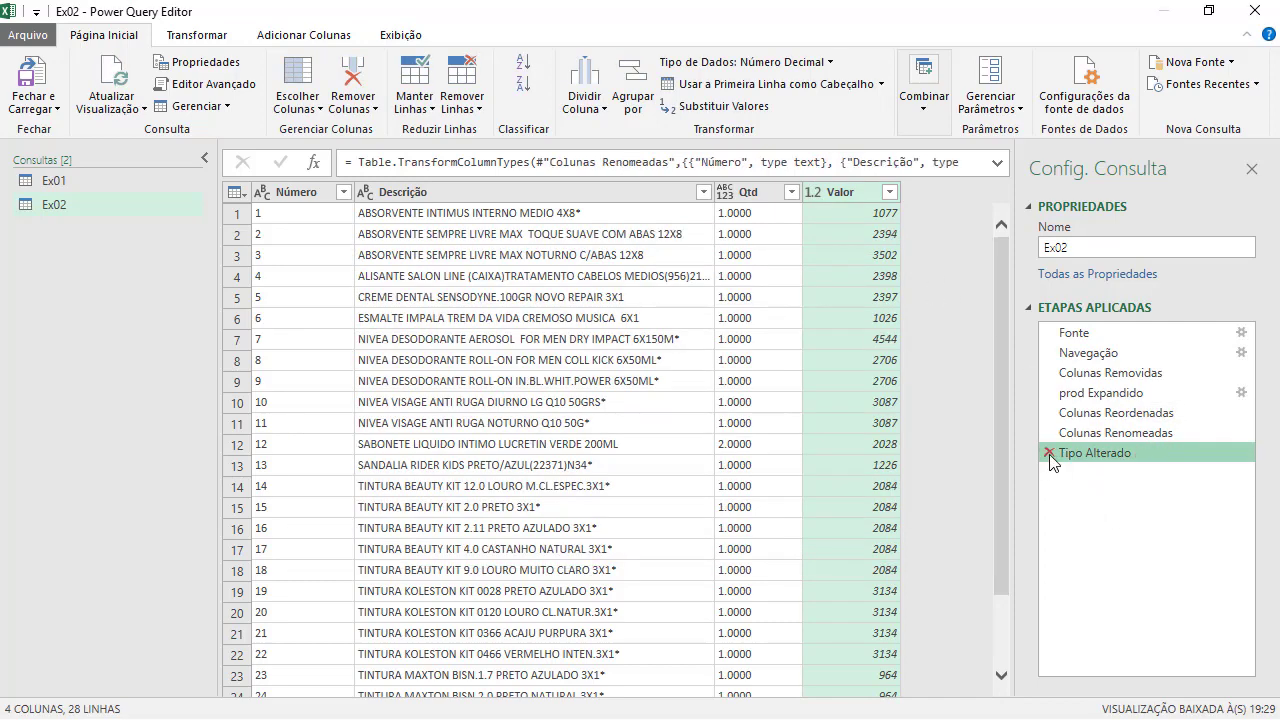
{"action": "left_click", "coordinate": [1048, 453]}
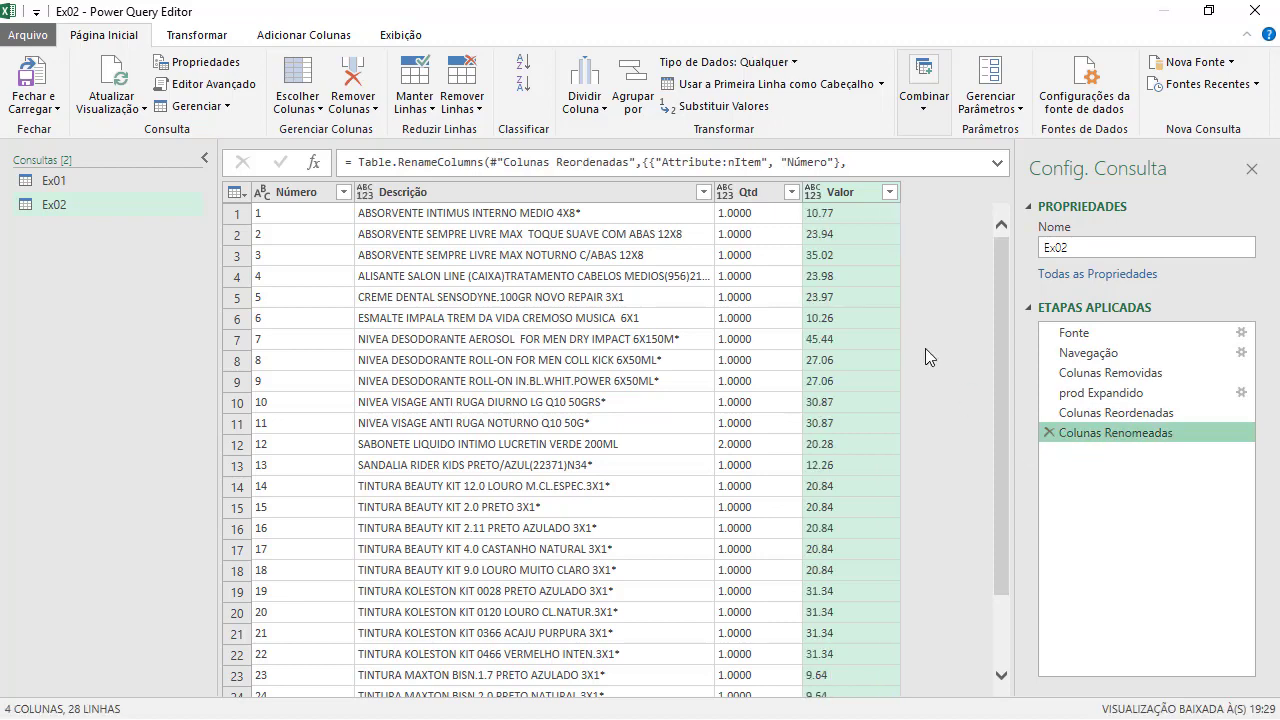
Convert the Valor column by locale, with data type Número Decimal and locale Inglês (Estados Unidos).
{"action": "left_click", "coordinate": [813, 192]}
{"action": "left_click", "coordinate": [904, 505]}
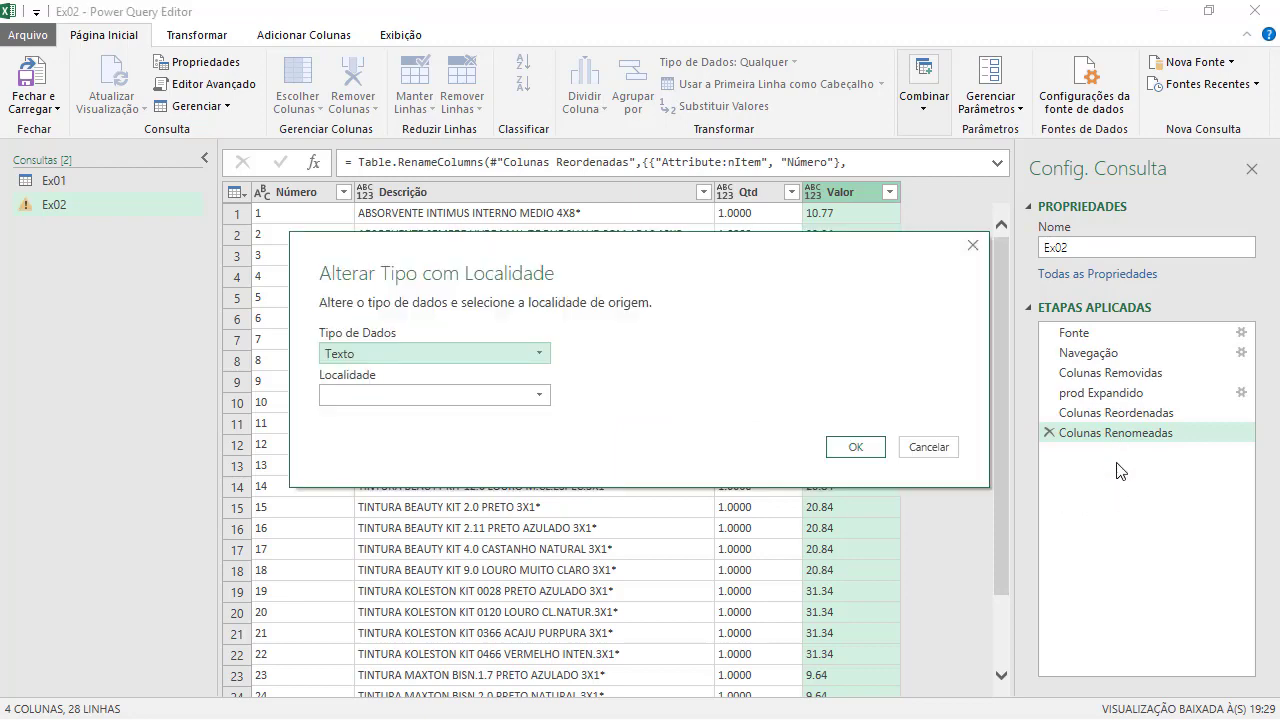
{"action": "left_click", "coordinate": [358, 354]}
{"action": "left_click", "coordinate": [381, 384]}
{"action": "left_click", "coordinate": [420, 394]}
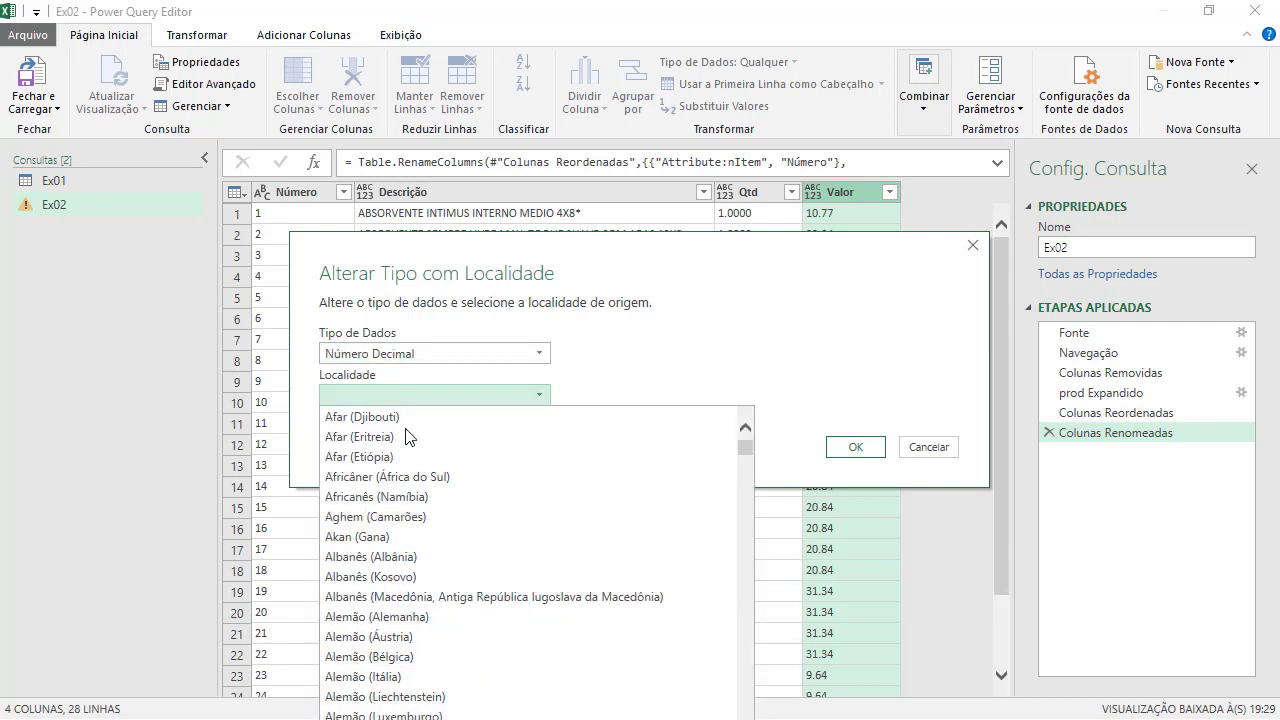
{"action": "scroll", "coordinate": [431, 469], "scroll_direction": "down", "scroll_amount": 7}
{"action": "scroll", "coordinate": [446, 538], "scroll_direction": "down", "scroll_amount": 15}
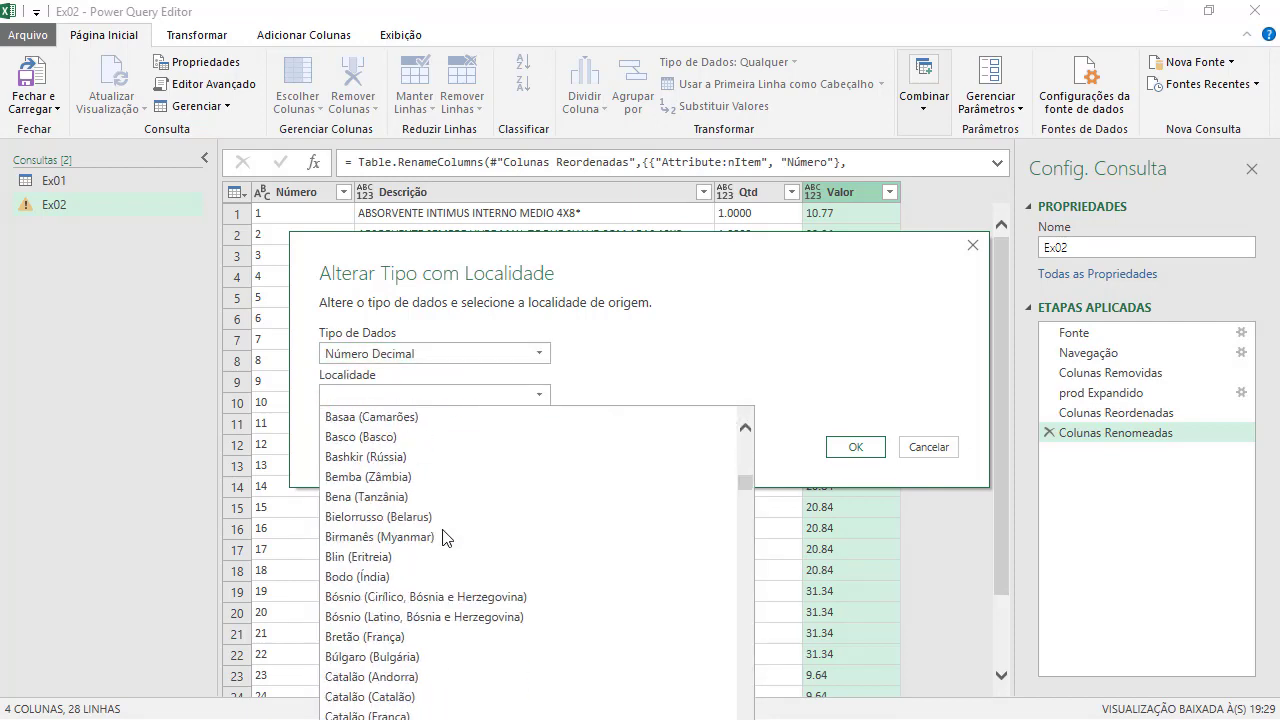
{"action": "scroll", "coordinate": [450, 533], "scroll_direction": "down", "scroll_amount": 20}
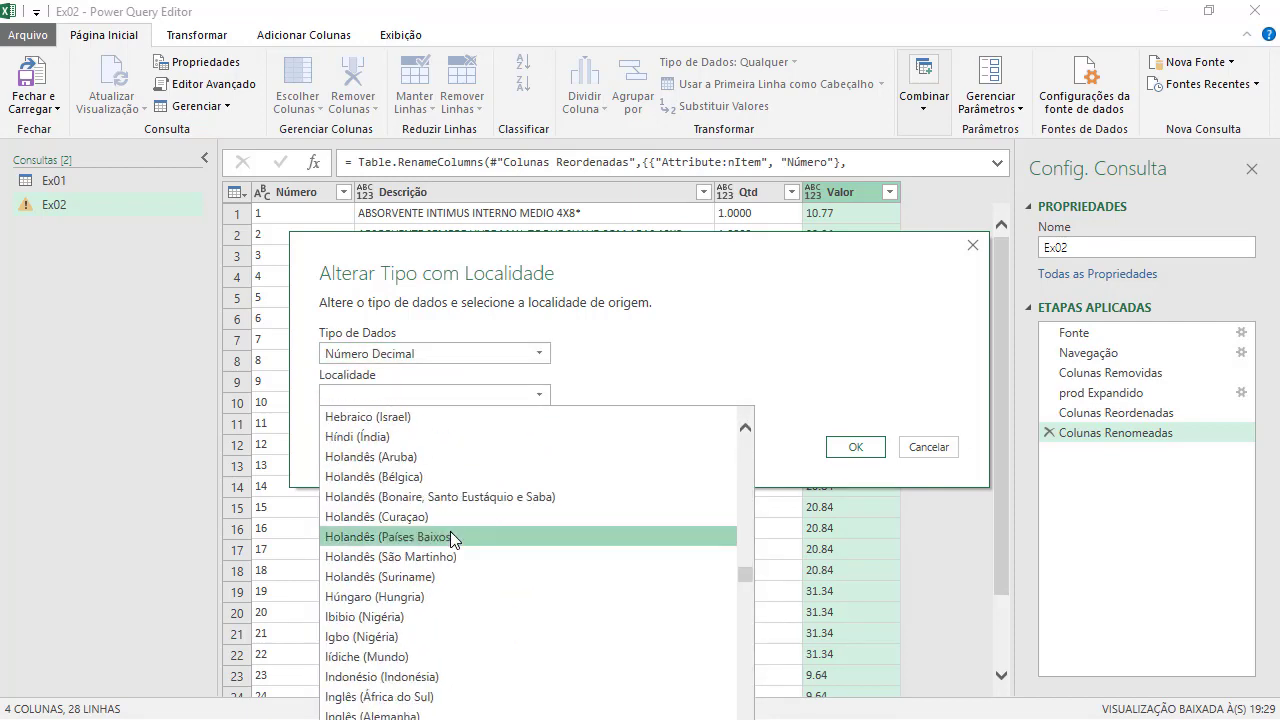
{"action": "scroll", "coordinate": [452, 536], "scroll_direction": "up", "scroll_amount": 3}
{"action": "scroll", "coordinate": [450, 540], "scroll_direction": "up", "scroll_amount": 2}
{"action": "scroll", "coordinate": [451, 536], "scroll_direction": "down", "scroll_amount": 10}
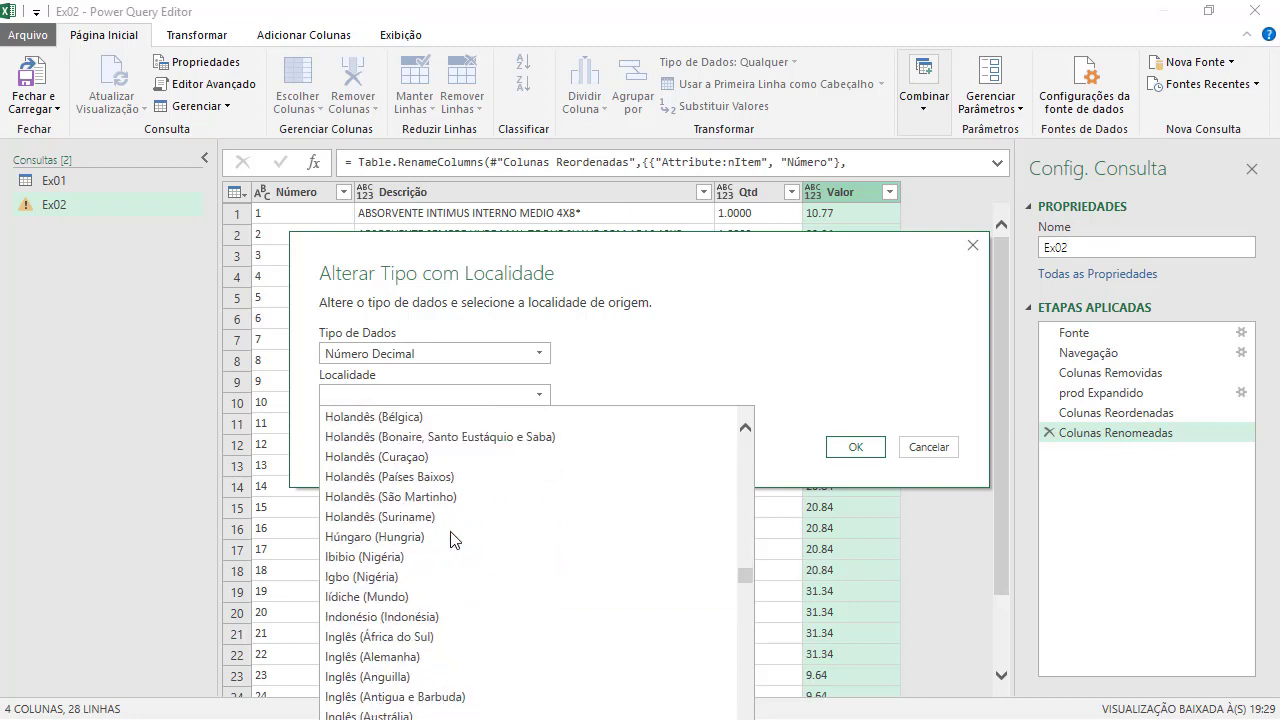
{"action": "scroll", "coordinate": [451, 534], "scroll_direction": "down", "scroll_amount": 3}
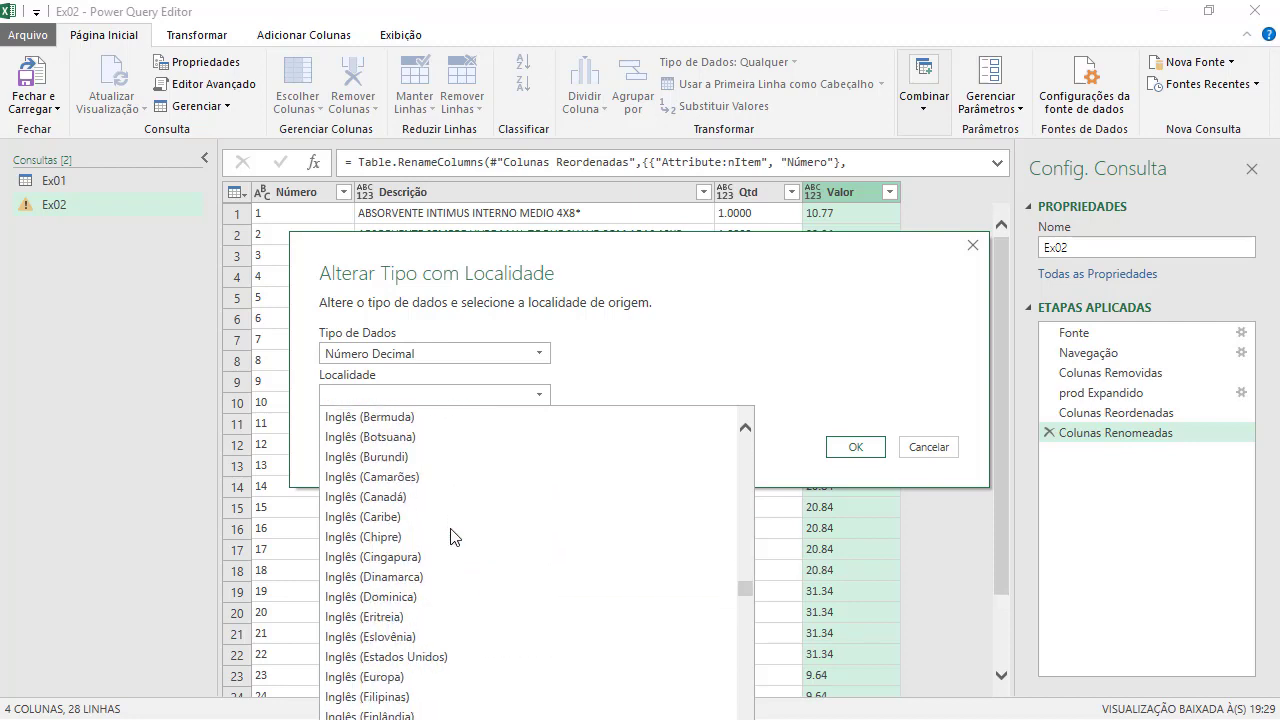
{"action": "left_click", "coordinate": [455, 652]}
{"action": "left_click", "coordinate": [846, 526]}
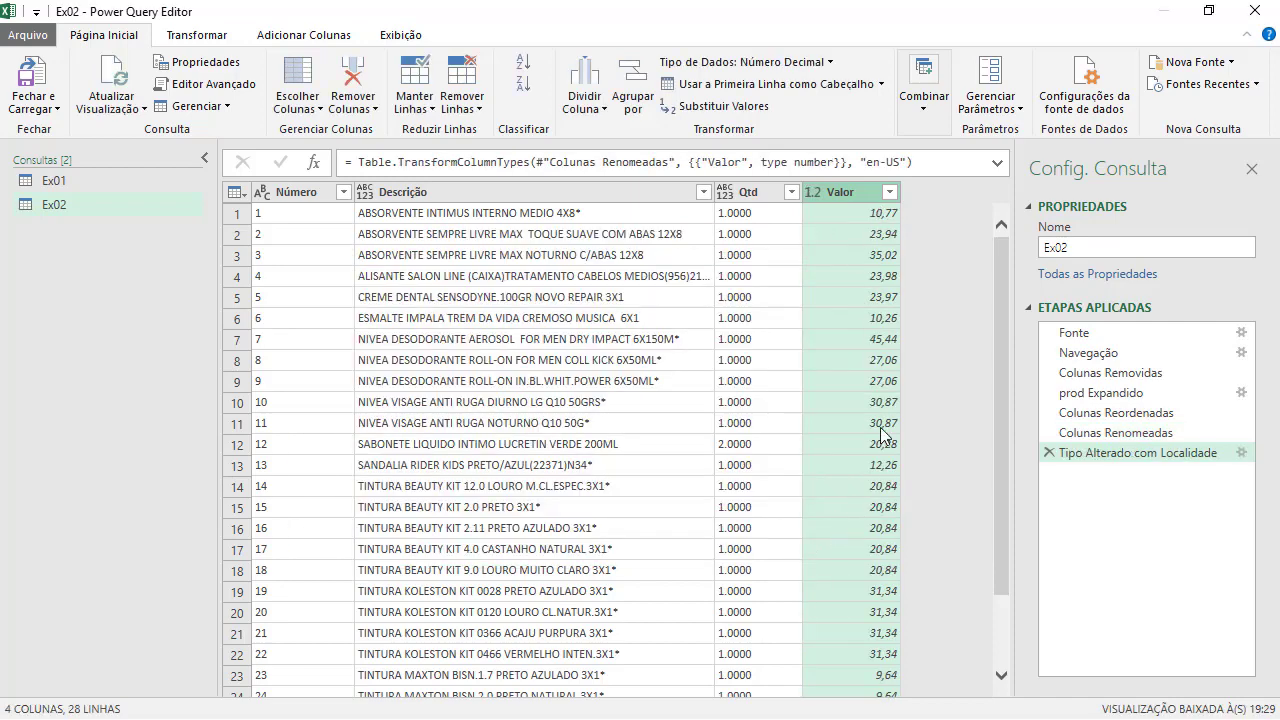
Convert the Qtd column by locale to Número Decimal, using Inglês (Estados Unidos) as the source locale.
{"action": "left_click", "coordinate": [759, 192]}
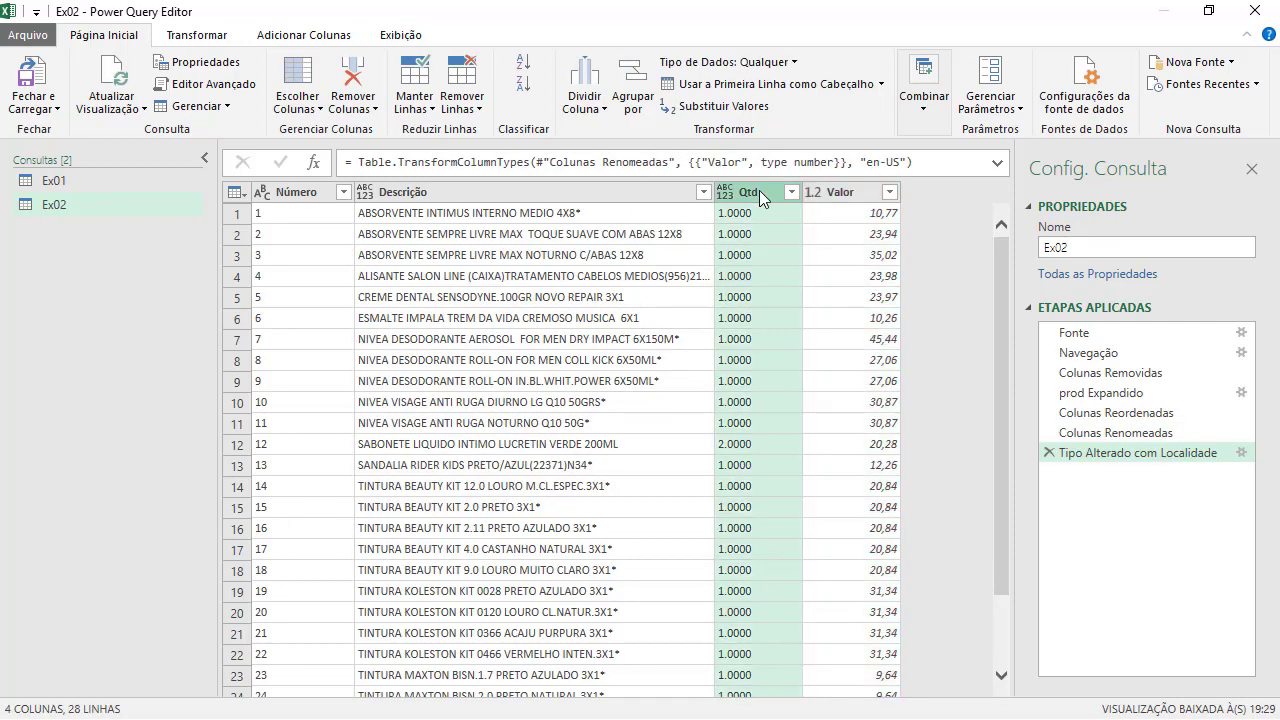
{"action": "left_click", "coordinate": [832, 190]}
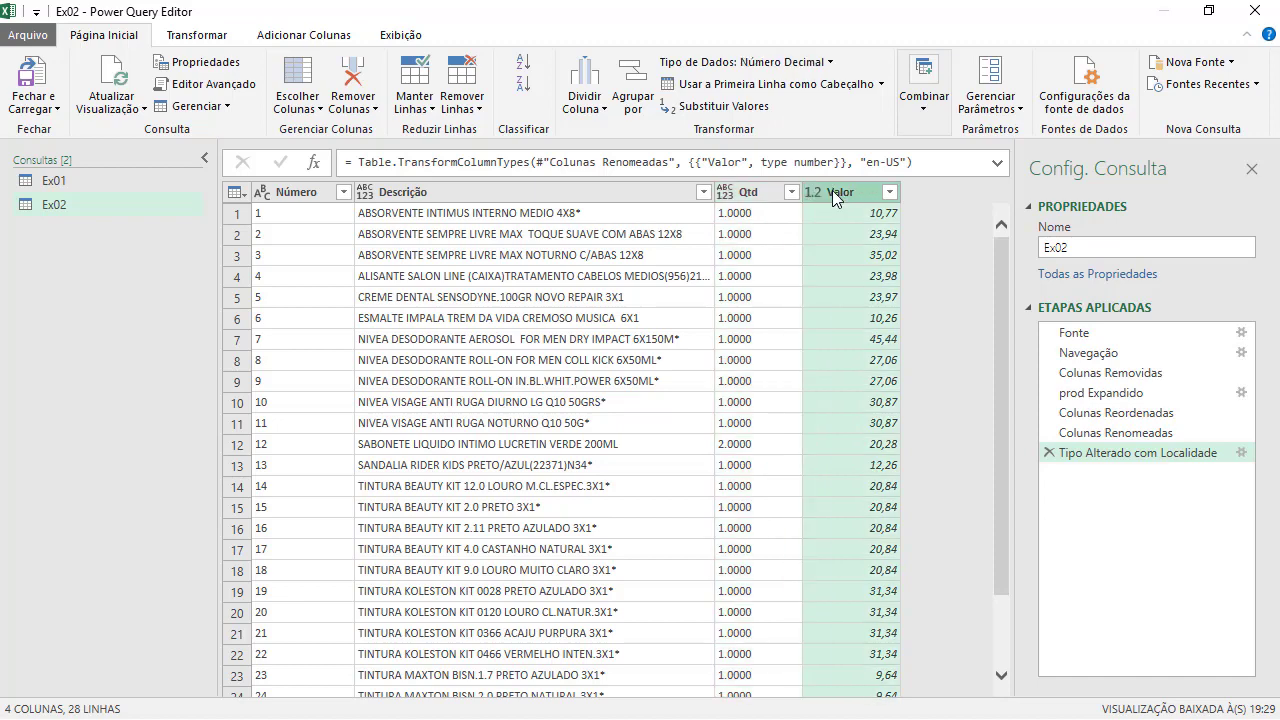
{"action": "left_click", "coordinate": [769, 192], "text": "ctrl"}
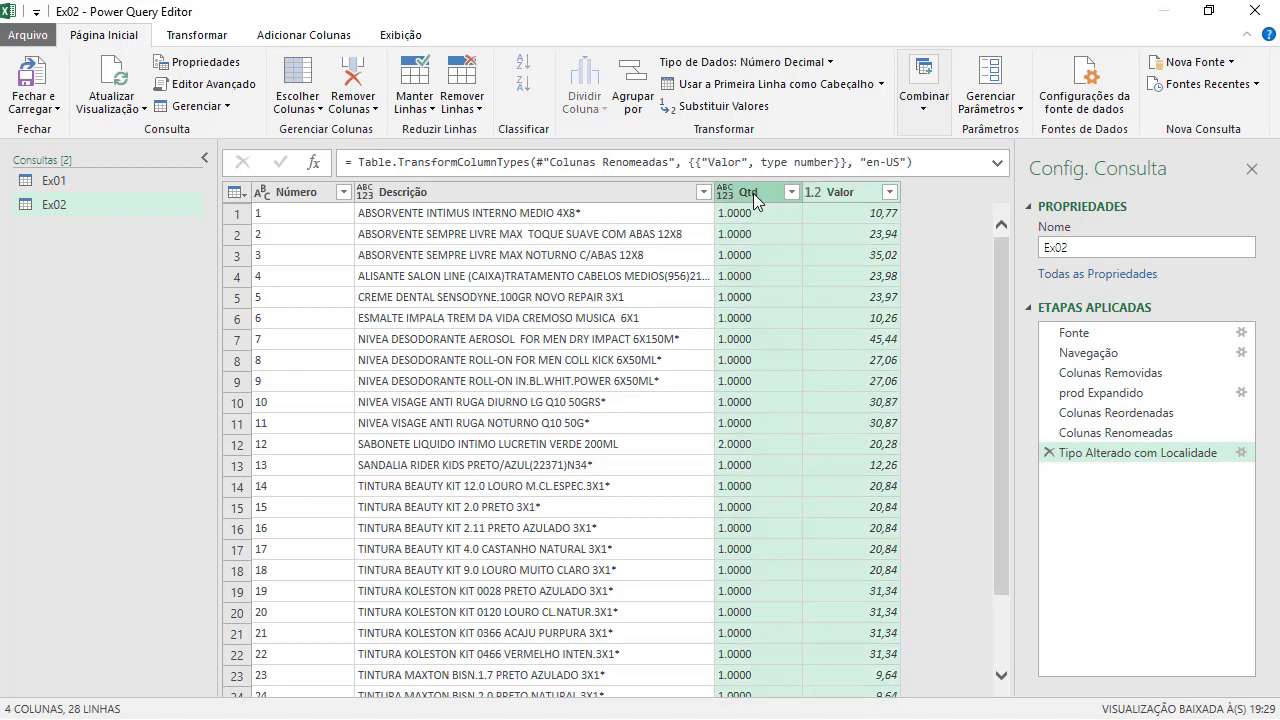
{"action": "left_click", "coordinate": [757, 298]}
{"action": "left_click", "coordinate": [757, 192]}
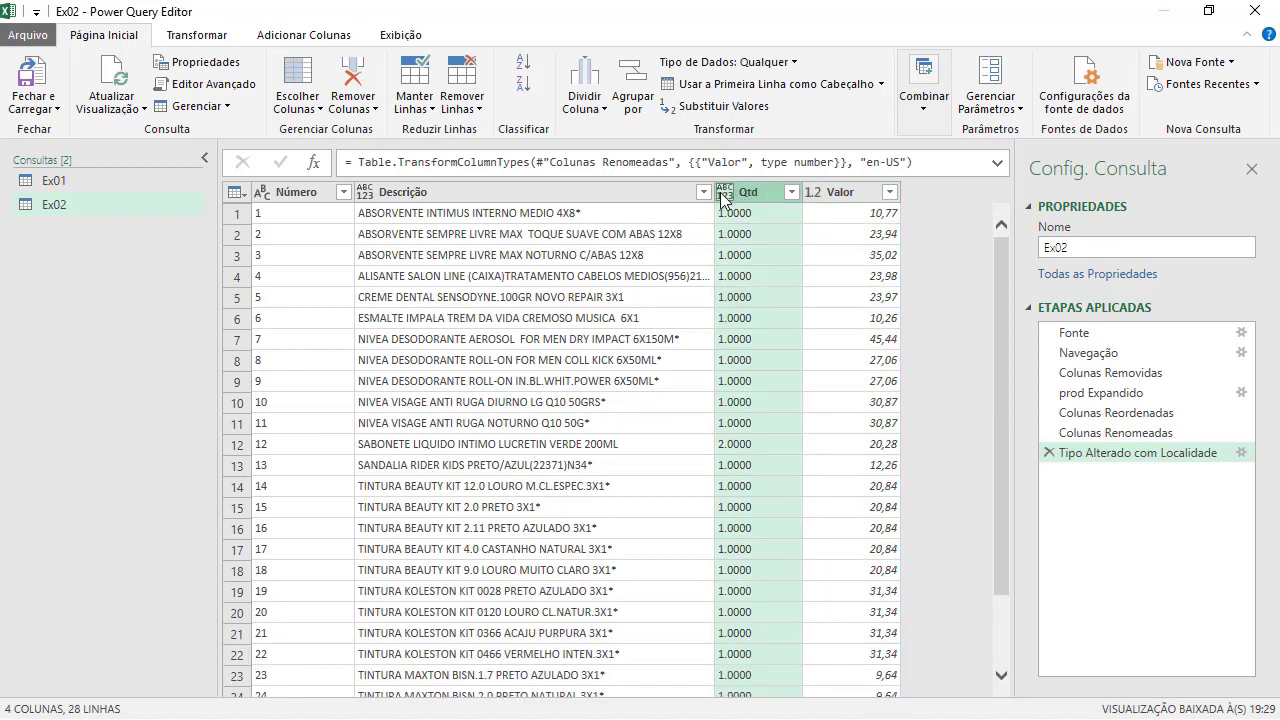
{"action": "left_click", "coordinate": [725, 192]}
{"action": "left_click", "coordinate": [811, 508]}
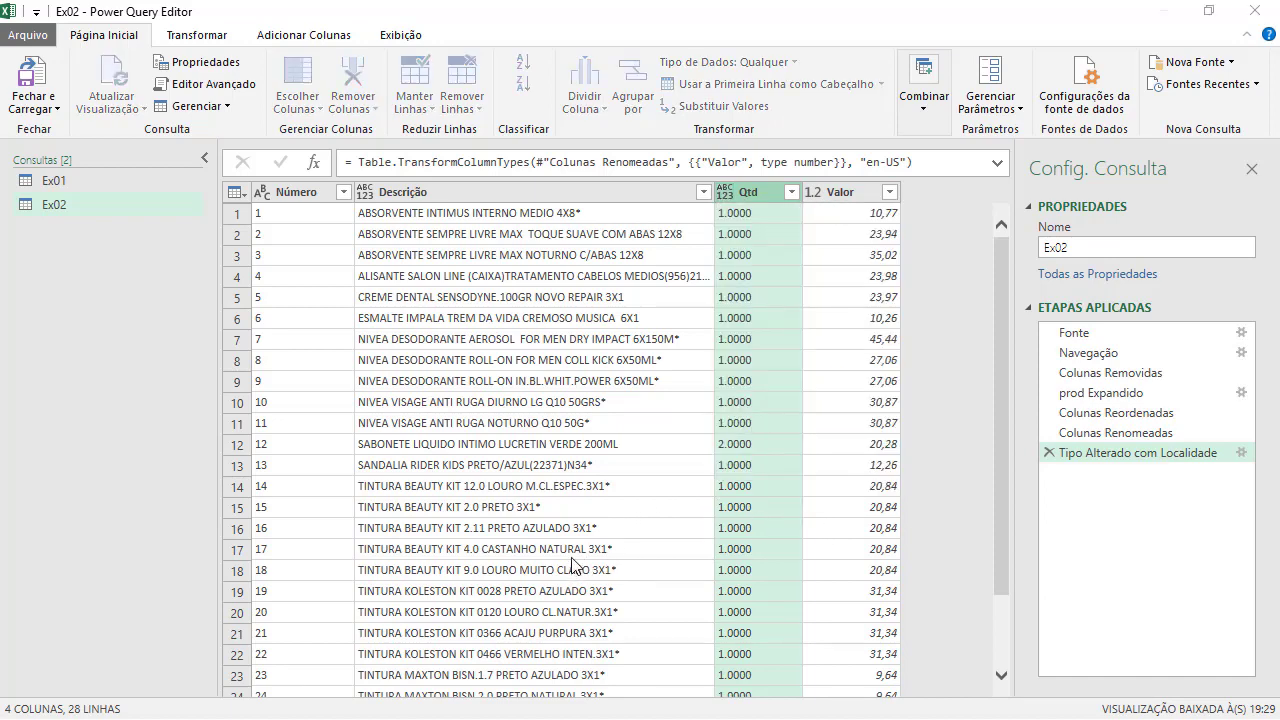
{"action": "left_click", "coordinate": [437, 354]}
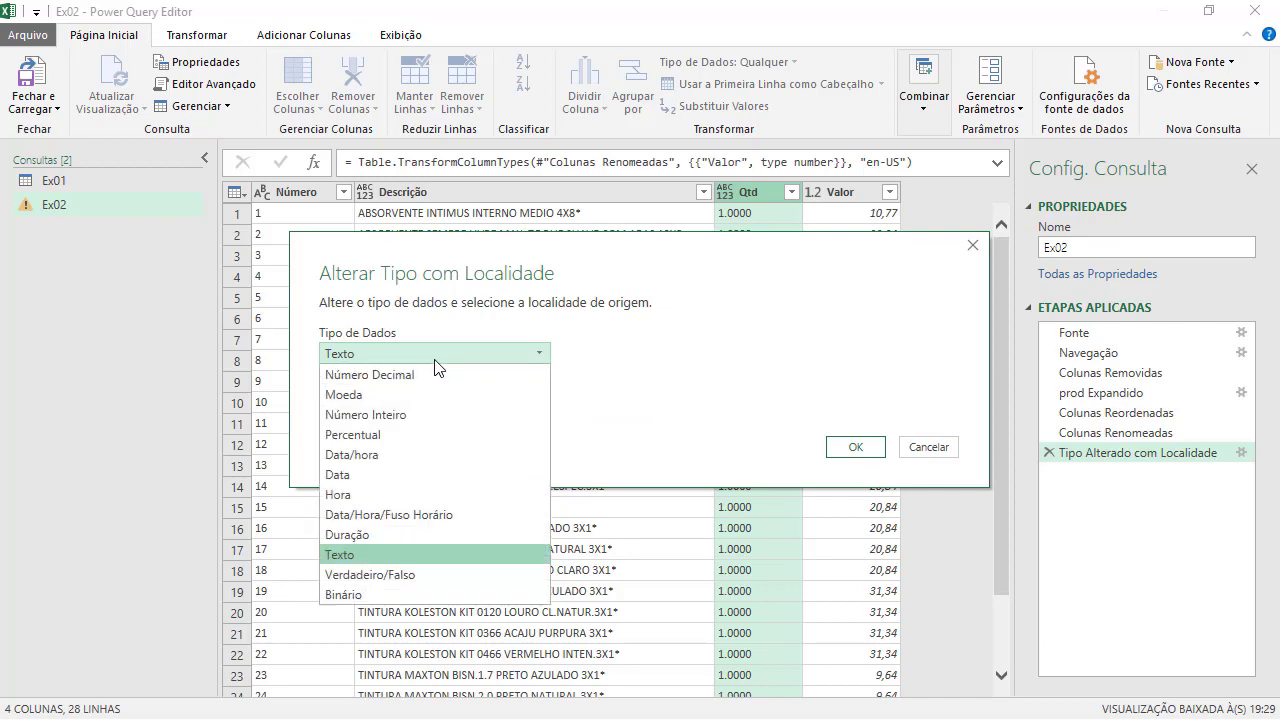
{"action": "left_click", "coordinate": [410, 375]}
{"action": "left_click", "coordinate": [402, 394]}
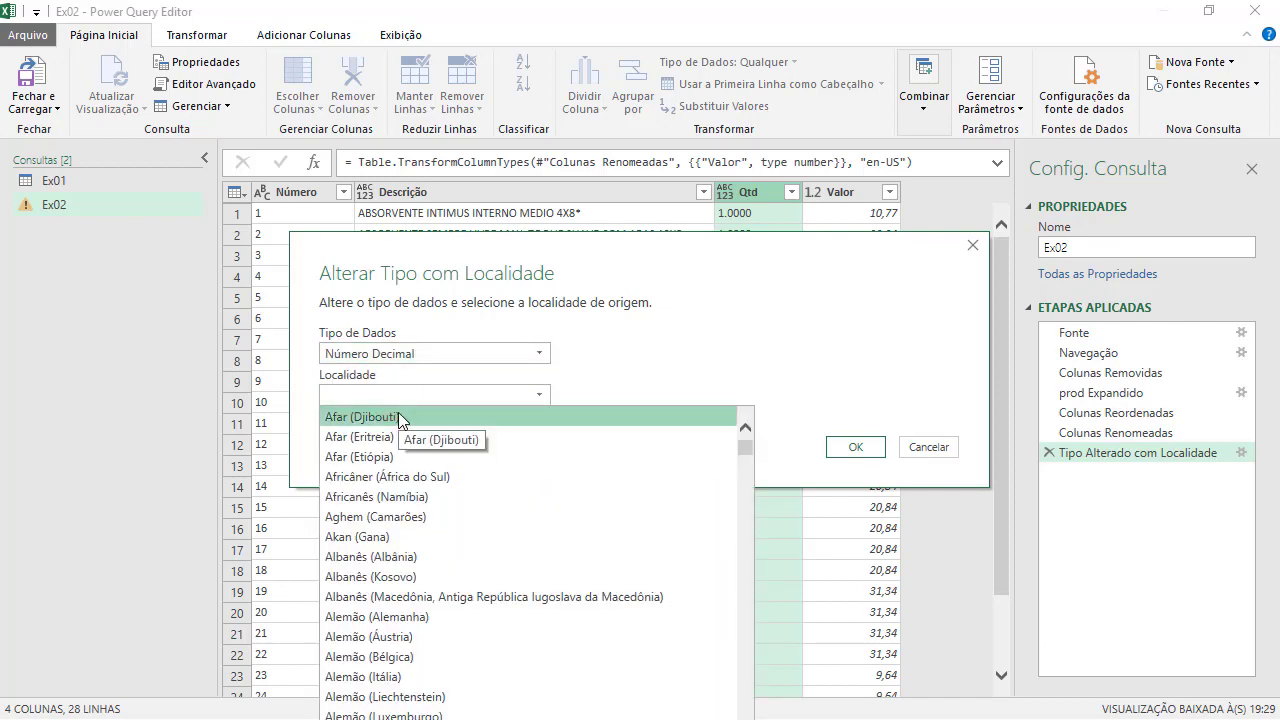
{"action": "scroll", "coordinate": [400, 420], "scroll_direction": "down", "scroll_amount": 20}
{"action": "scroll", "coordinate": [430, 530], "scroll_direction": "down", "scroll_amount": 5}
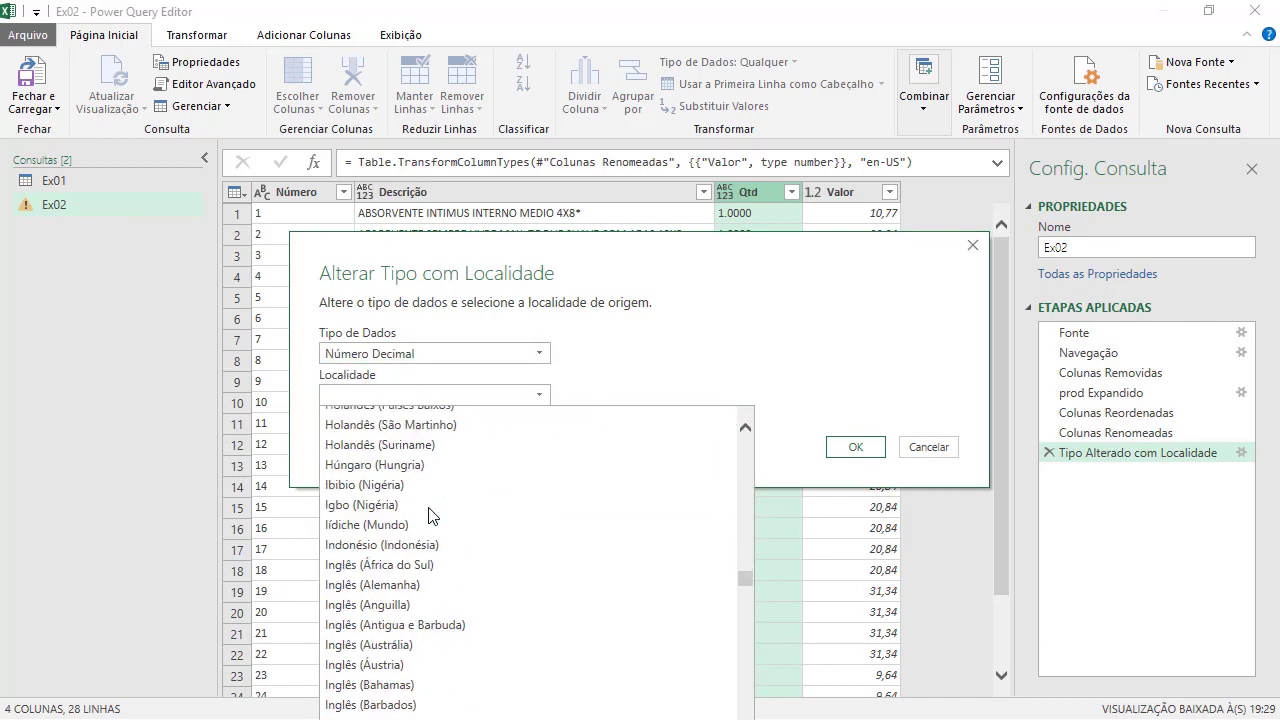
{"action": "scroll", "coordinate": [443, 540], "scroll_direction": "down", "scroll_amount": 8}
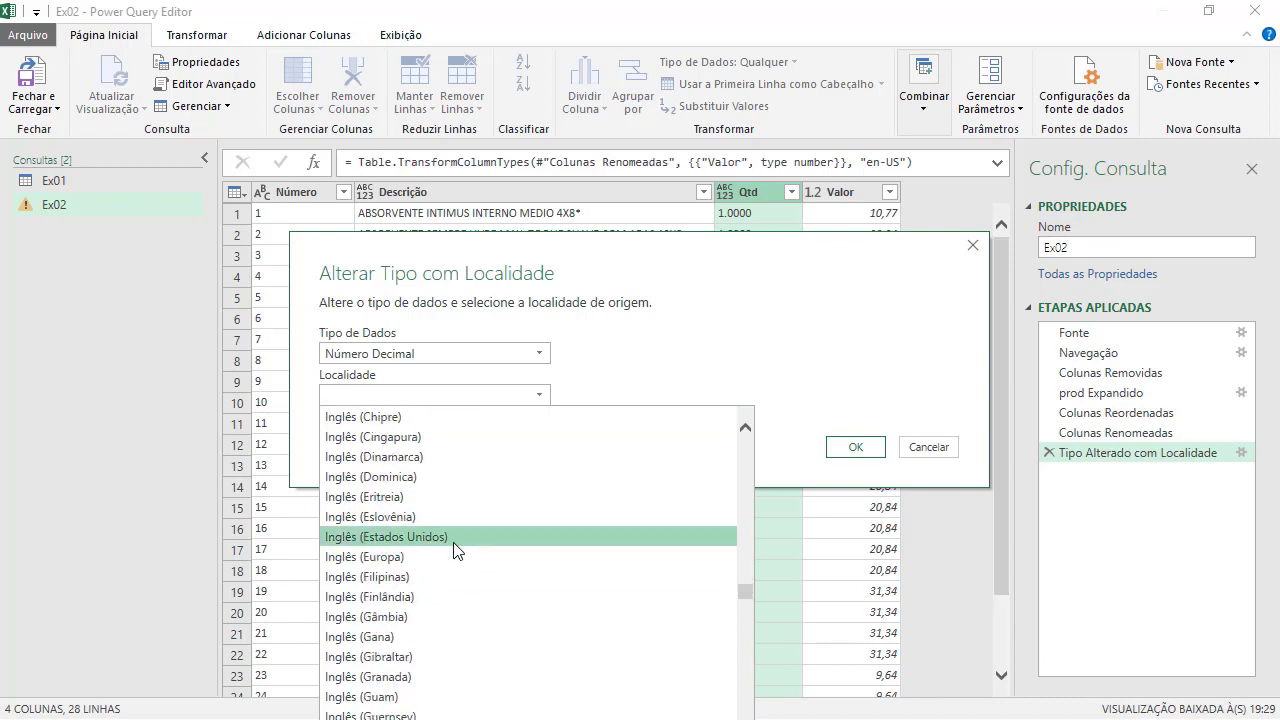
{"action": "left_click", "coordinate": [453, 540]}
{"action": "left_click", "coordinate": [857, 523]}
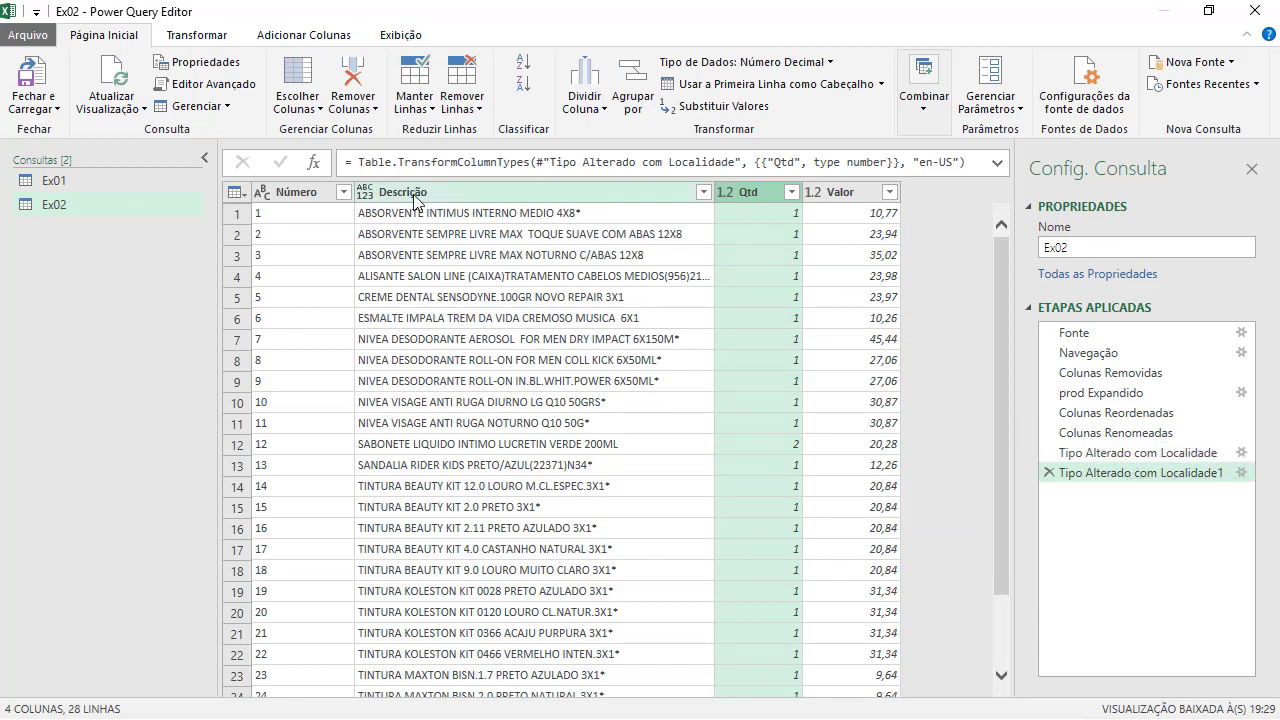
Set the data type of the Descrição column to Texto.
{"action": "left_click", "coordinate": [365, 191]}
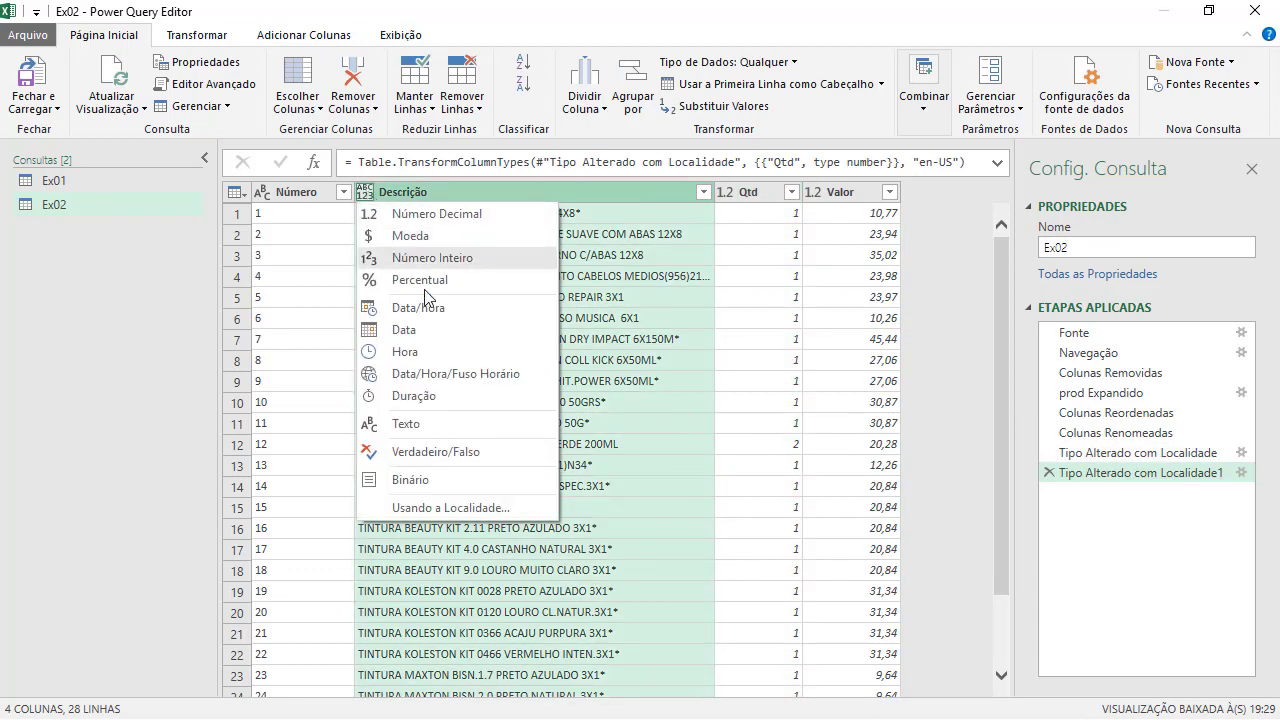
{"action": "left_click", "coordinate": [423, 424]}
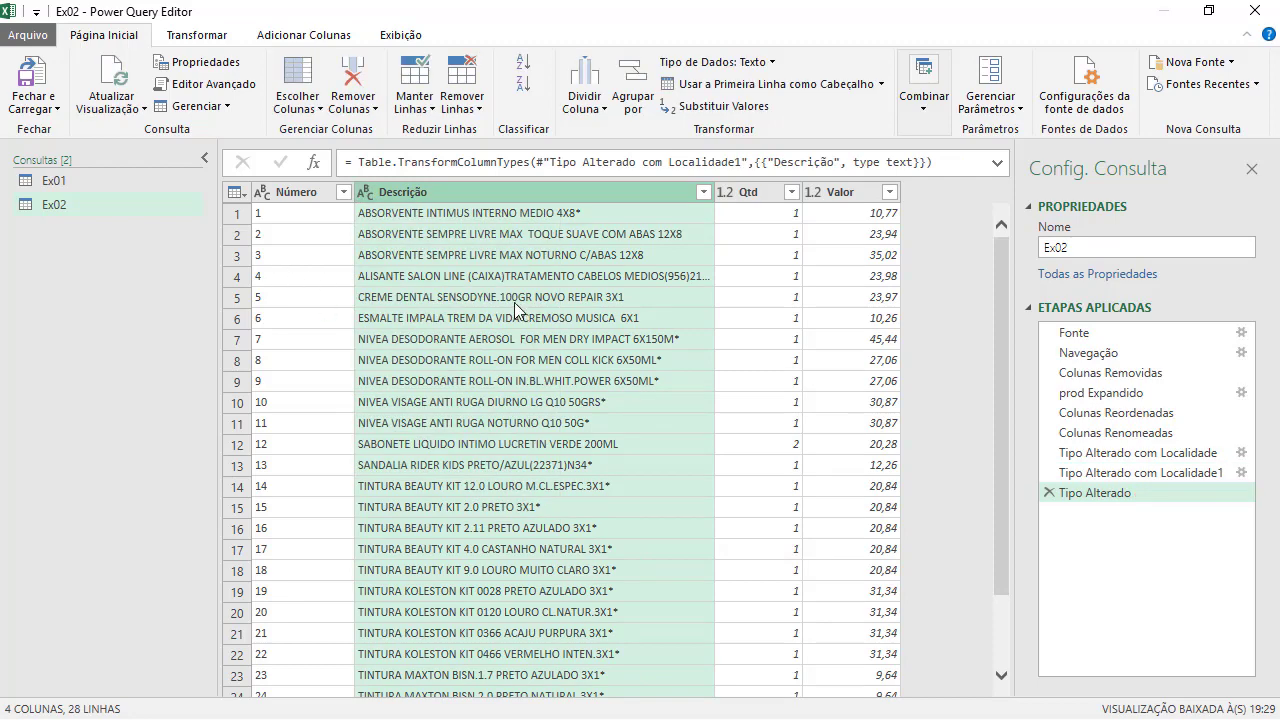
{"action": "left_click", "coordinate": [574, 318]}
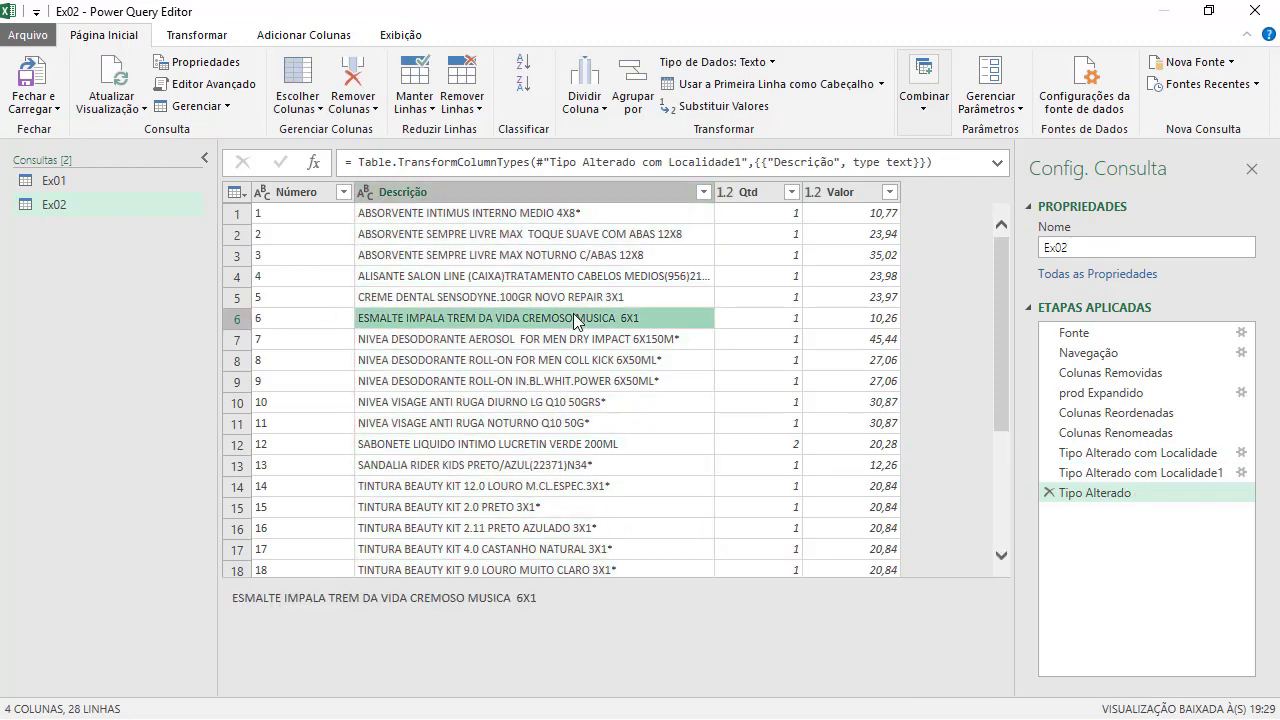
Close the query editor, load Ex02 as a table on a new worksheet, and look through the loaded rows.
{"action": "left_click", "coordinate": [40, 110]}
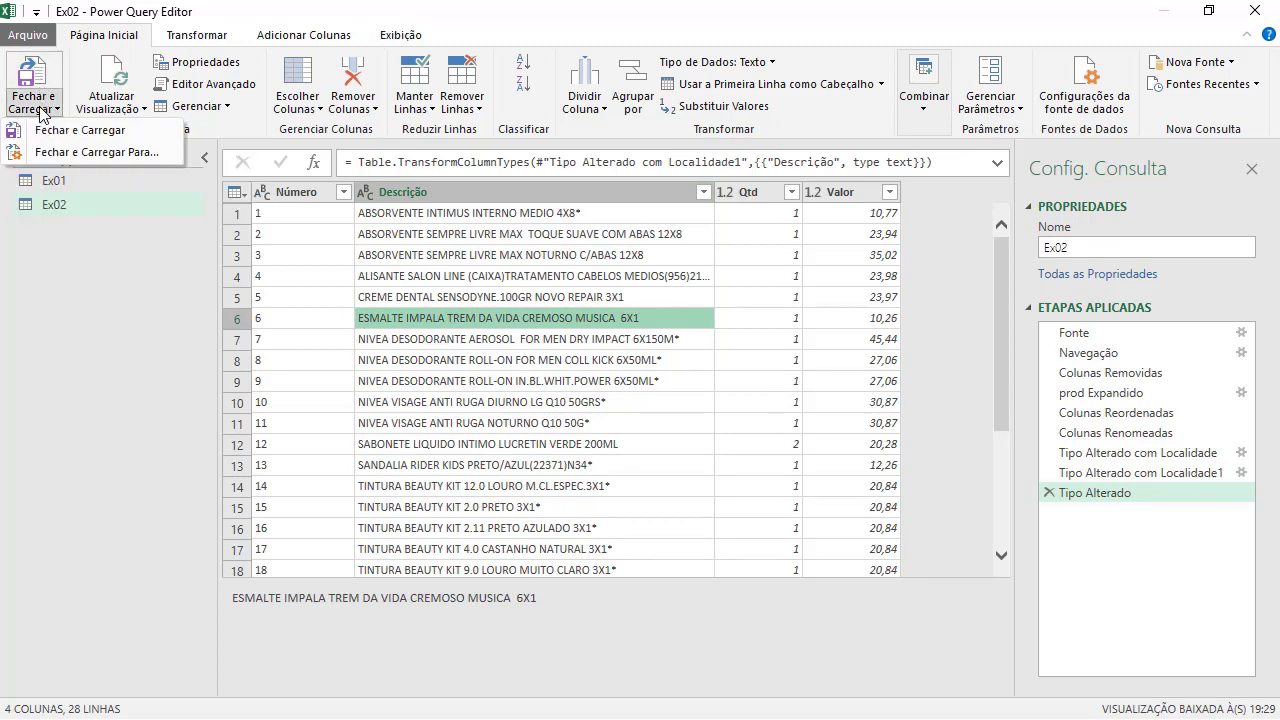
{"action": "left_click", "coordinate": [97, 155]}
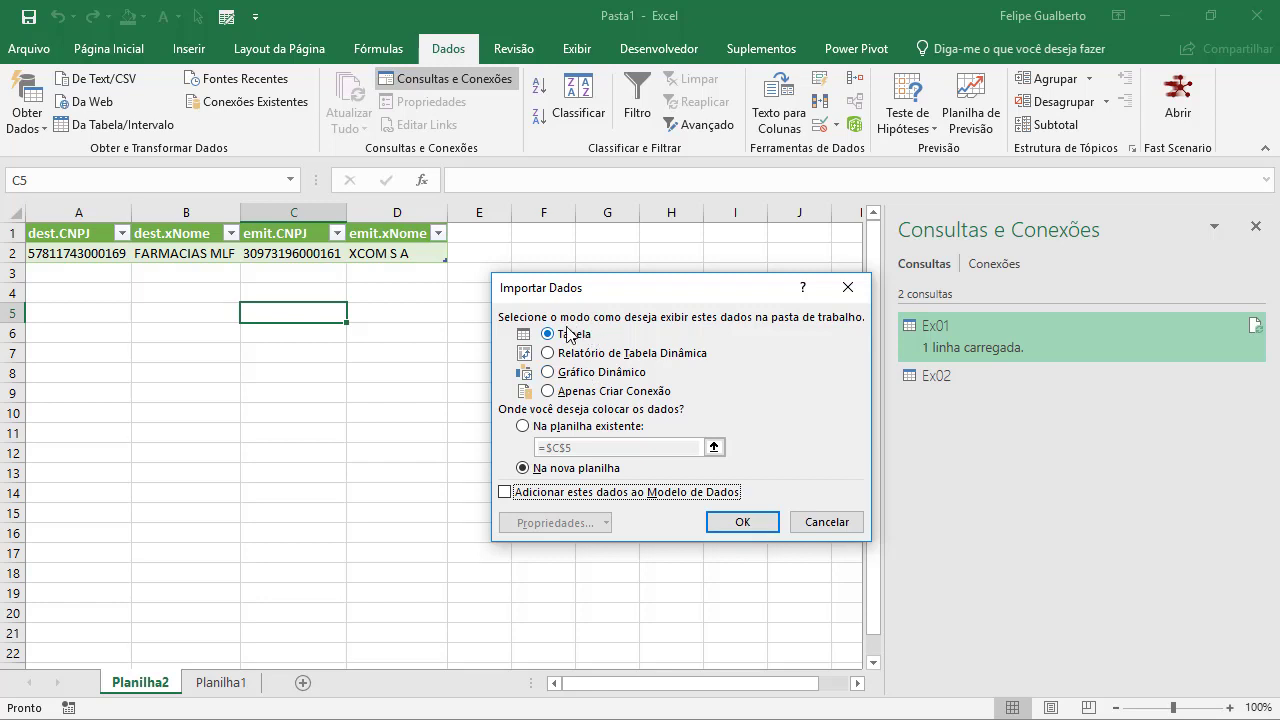
{"action": "left_click", "coordinate": [592, 393]}
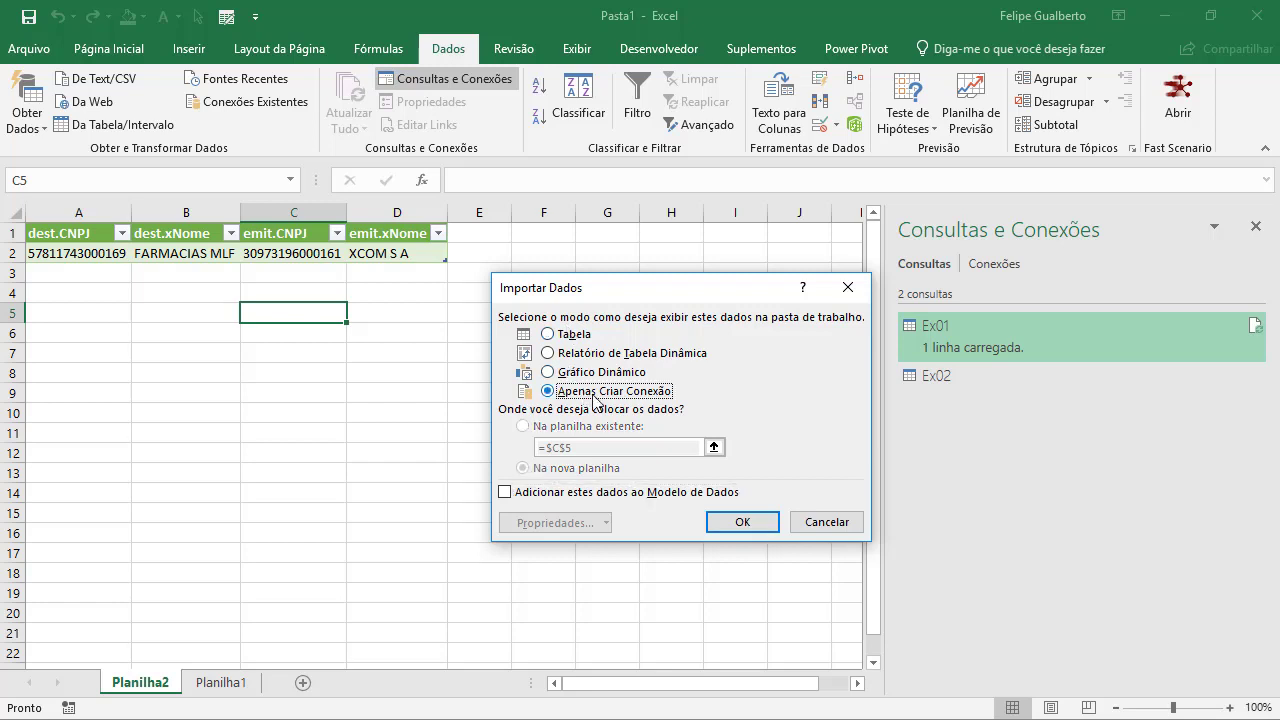
{"action": "left_click", "coordinate": [574, 337]}
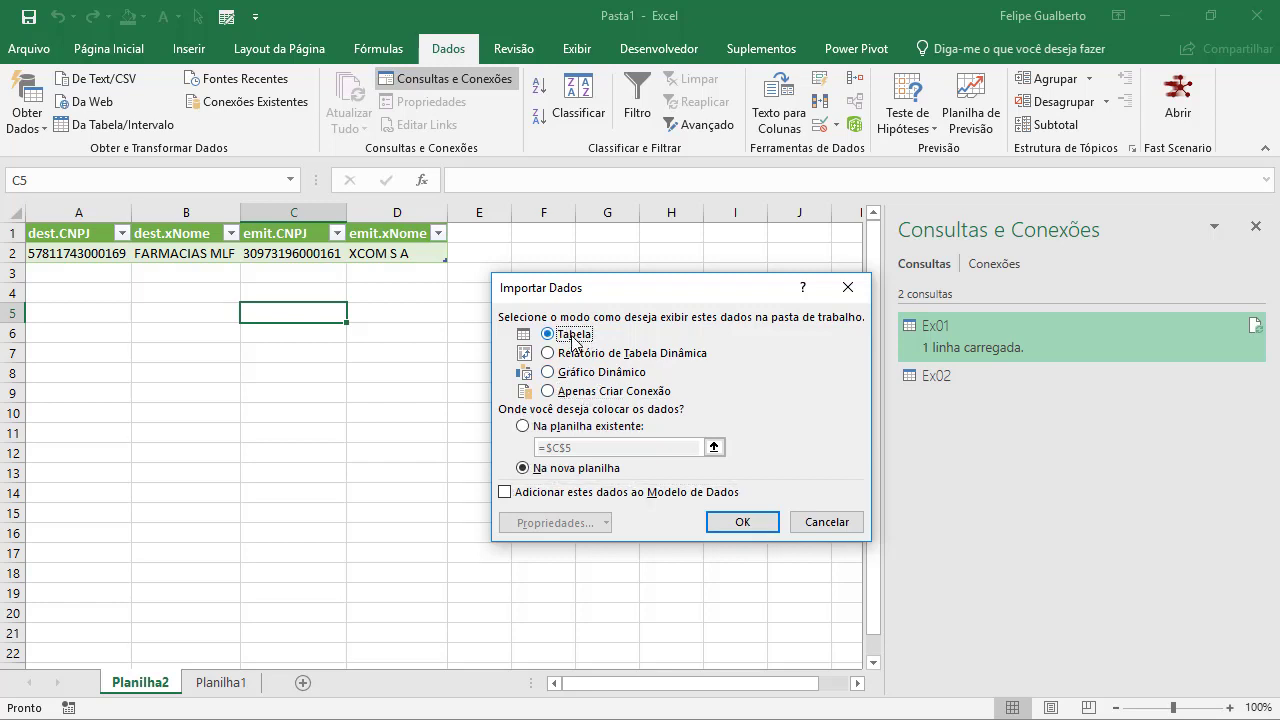
{"action": "left_click", "coordinate": [746, 525]}
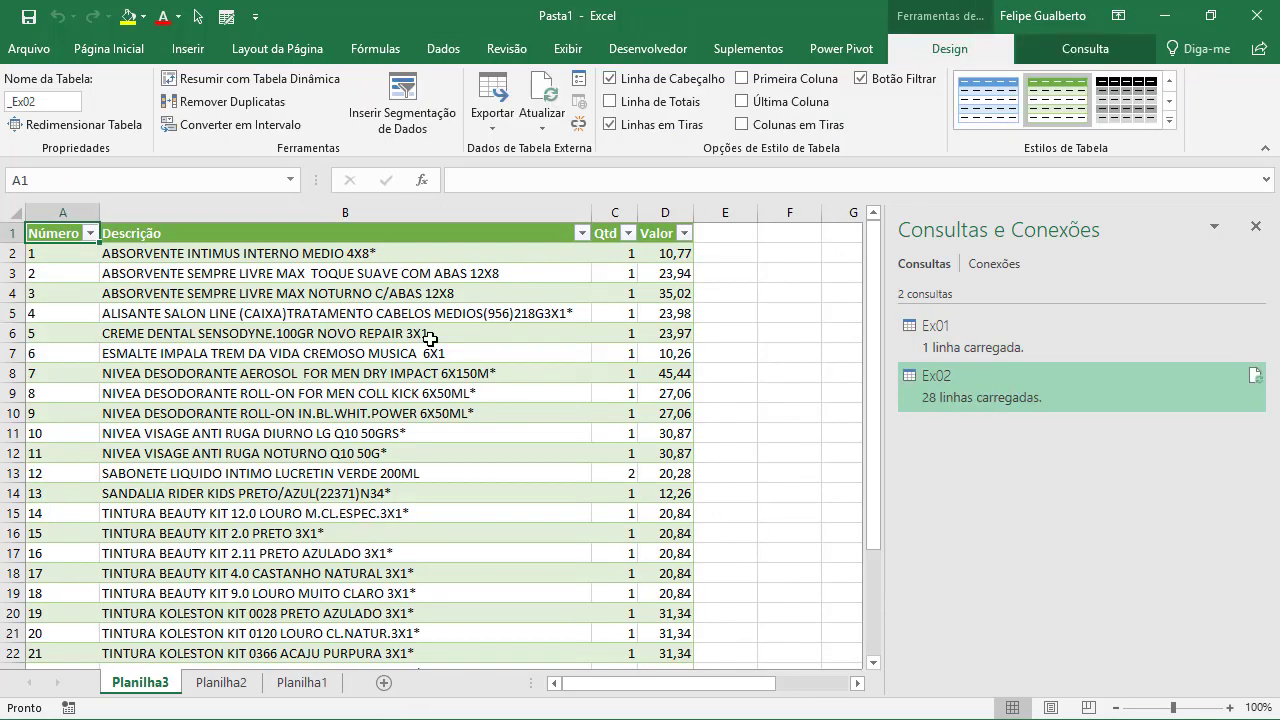
{"action": "left_click", "coordinate": [87, 298]}
{"action": "scroll", "coordinate": [630, 452], "scroll_direction": "down", "scroll_amount": 7}
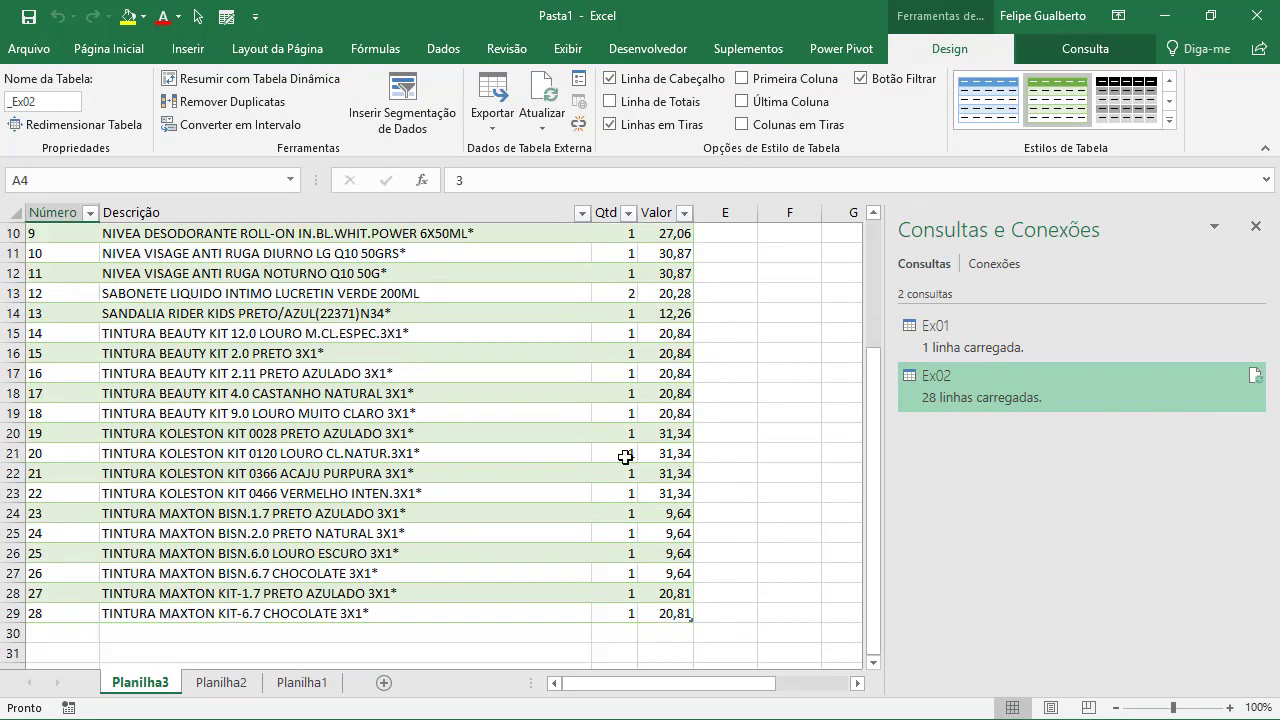
{"action": "scroll", "coordinate": [619, 459], "scroll_direction": "up", "scroll_amount": 7}
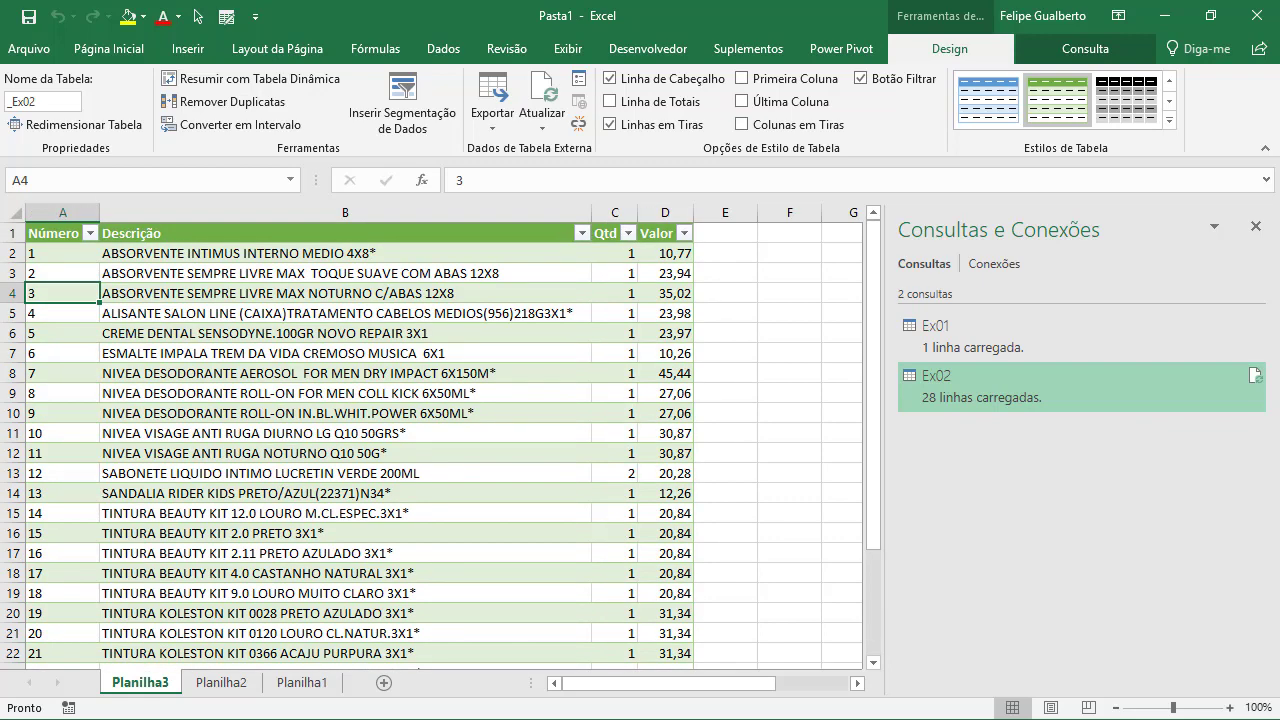
{"action": "key", "text": "alt+Tab"}
{"action": "key", "text": "alt+Tab"}
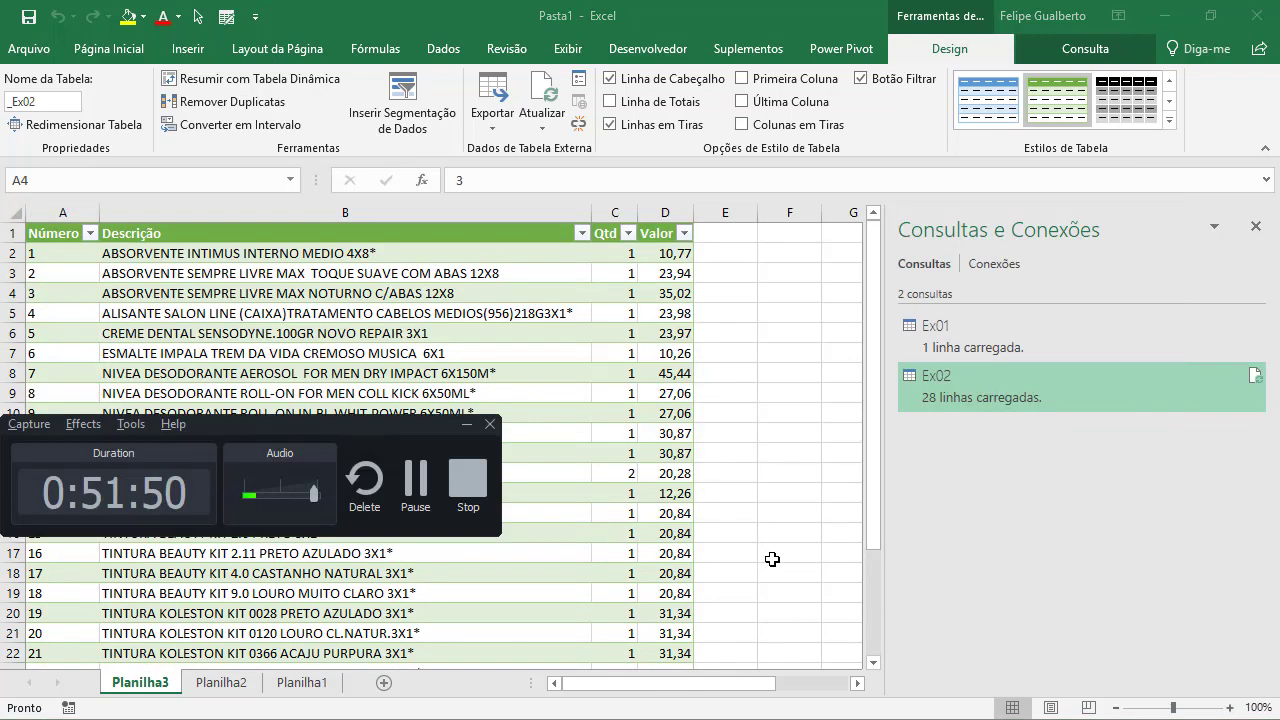
{"action": "left_click", "coordinate": [458, 318]}
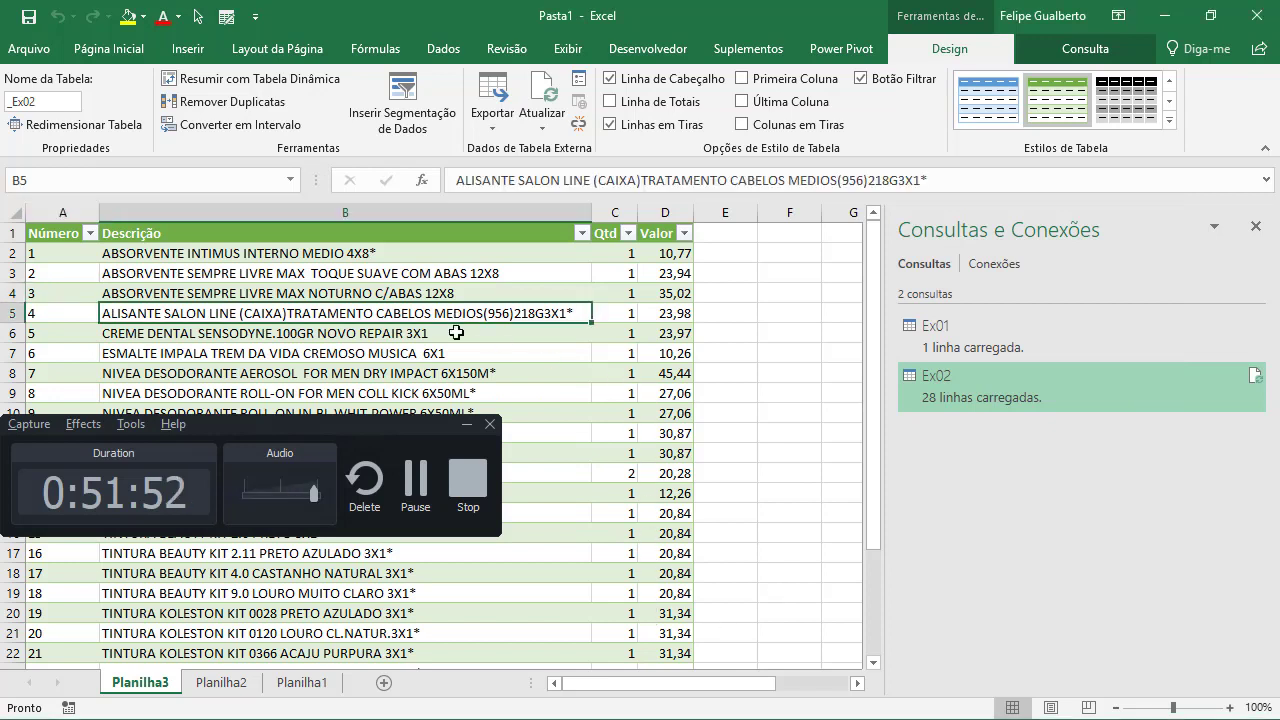
{"action": "left_click", "coordinate": [468, 424]}
{"action": "left_click", "coordinate": [623, 450]}
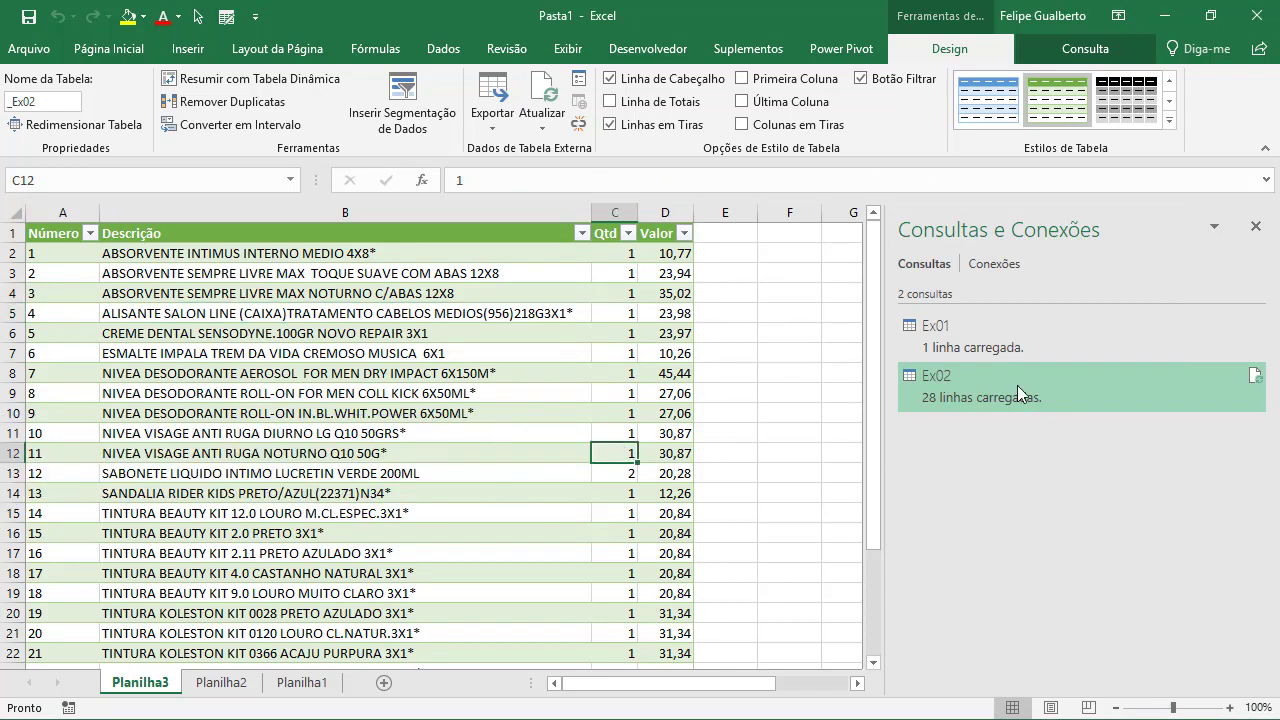
Close the Consultas e Conexões pane beside the product items table.
{"action": "left_click", "coordinate": [1256, 226]}
{"action": "left_click", "coordinate": [458, 392]}
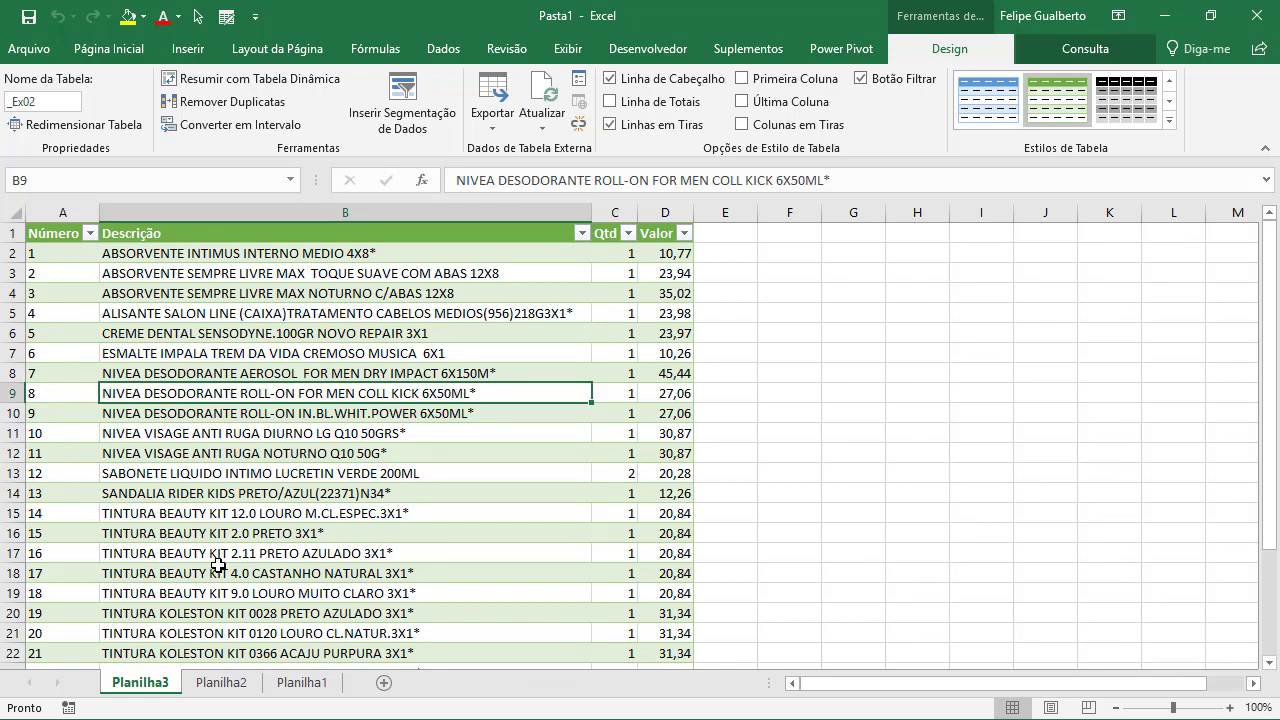
Switch to File Explorer and move the last invoice XML file from the Notas Fiscais folder to its parent folder Exercício.
{"action": "key", "text": "alt+Tab"}
{"action": "key", "text": "alt+Tab"}
{"action": "key", "text": "alt+Tab"}
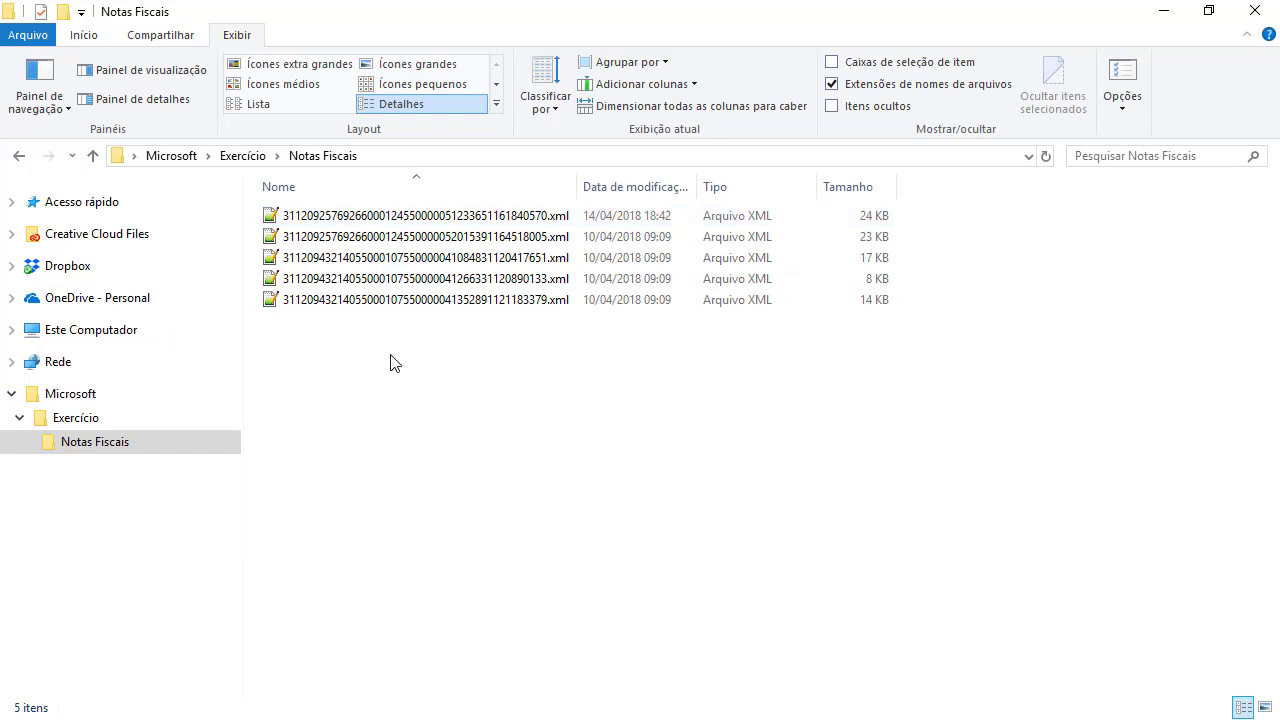
{"action": "left_click", "coordinate": [421, 472]}
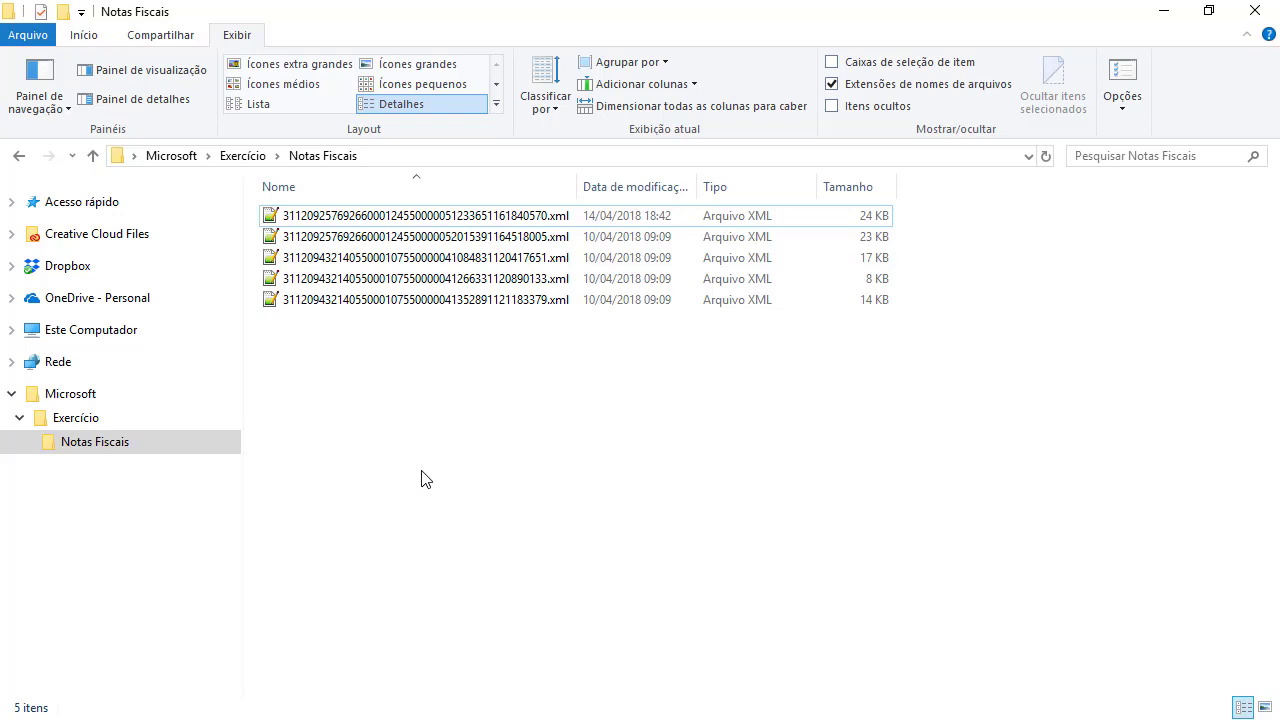
{"action": "key", "text": "Down"}
{"action": "key", "text": "Down"}
{"action": "key", "text": "Down"}
{"action": "key", "text": "Down"}
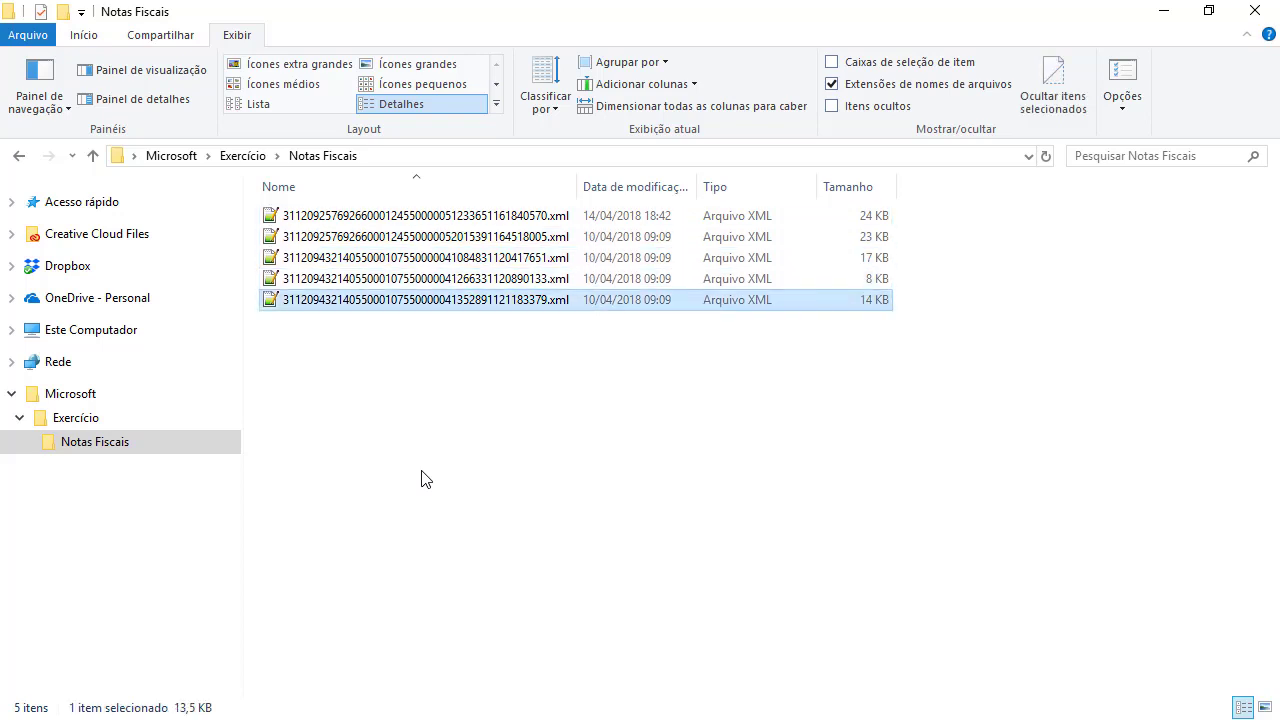
{"action": "key", "text": "alt+Up"}
{"action": "key", "text": "ctrl+v"}
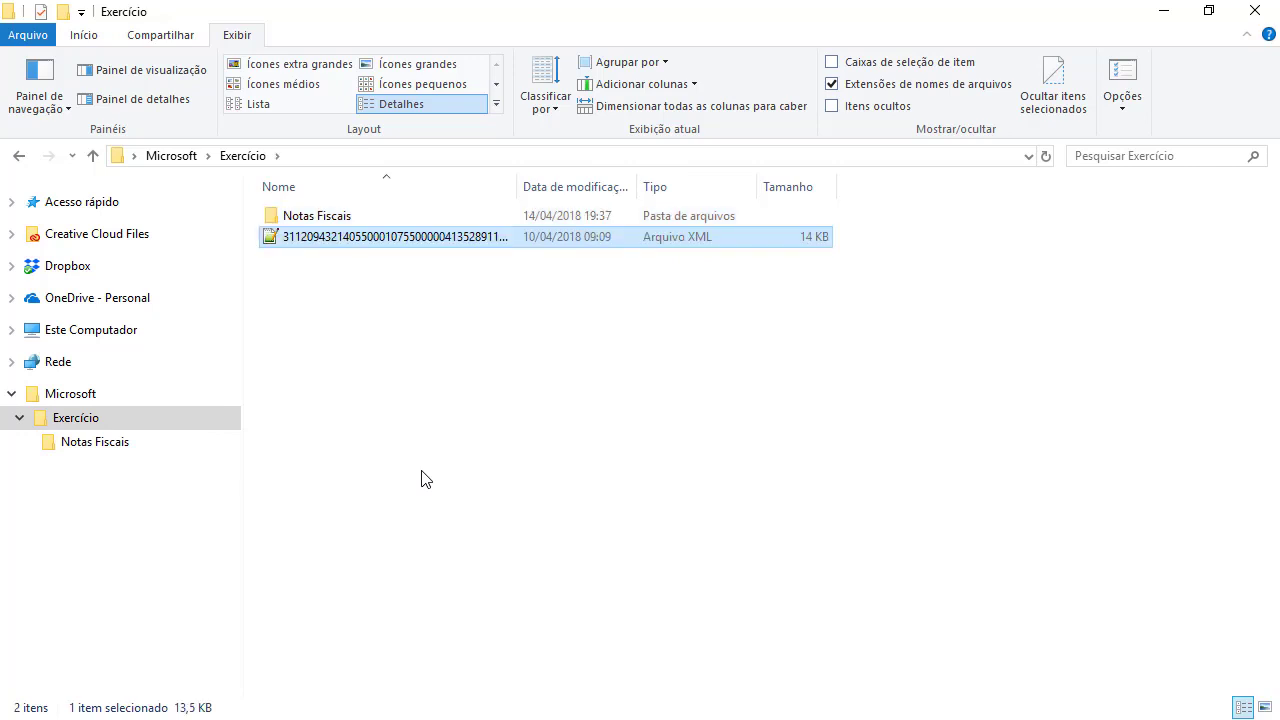
Reopen the Notas Fiscais folder in File Explorer, switch back to Excel, and start a new data import from a folder.
{"action": "key", "text": "alt+Left"}
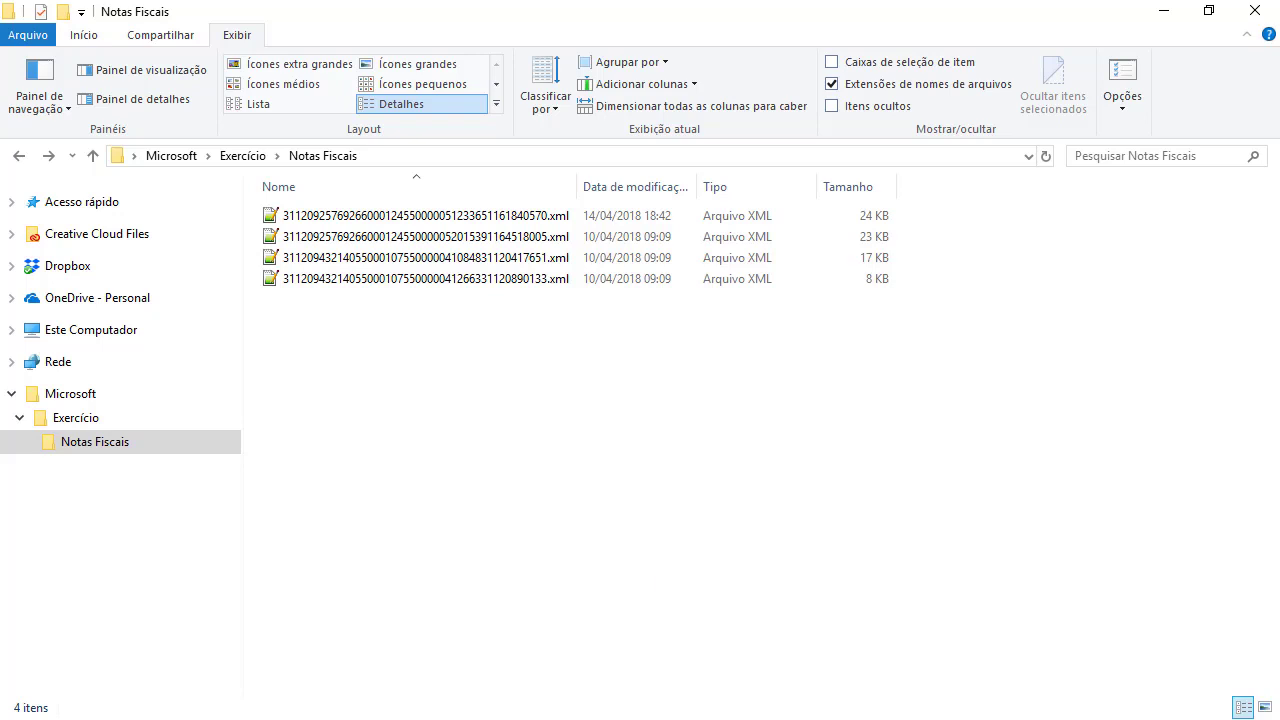
{"action": "key", "text": "alt+Tab"}
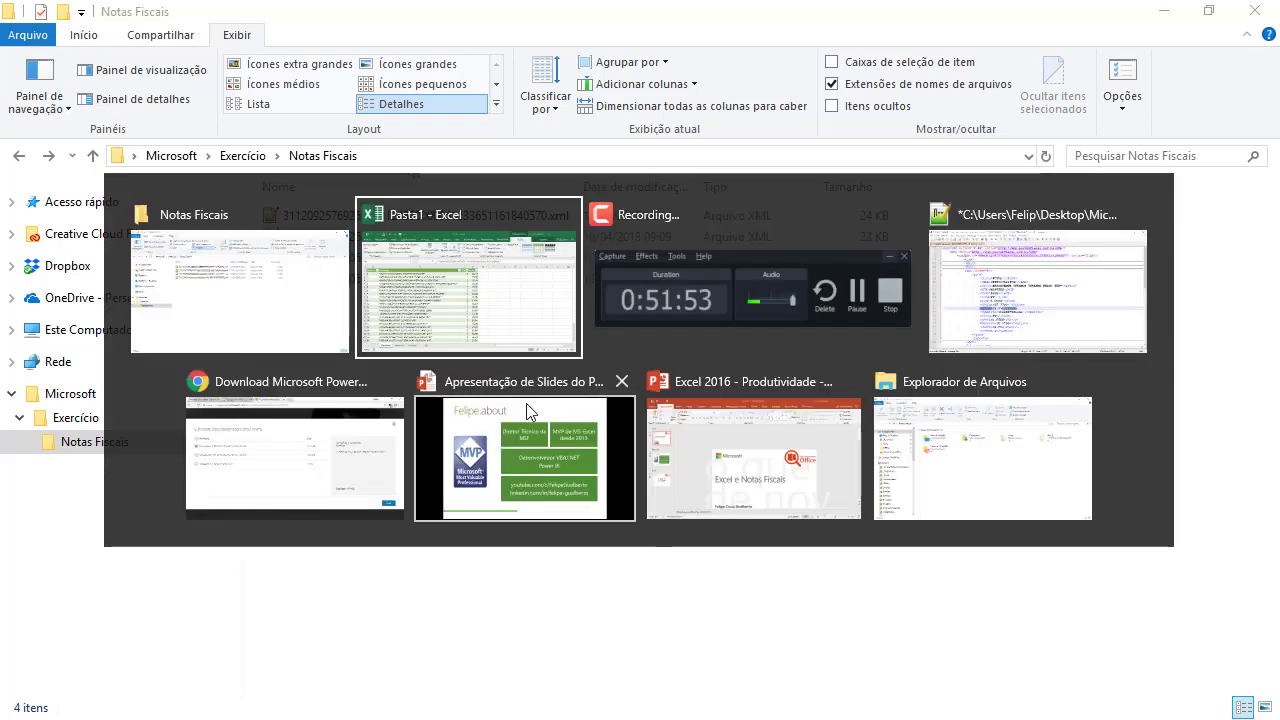
{"action": "left_click", "coordinate": [556, 386]}
{"action": "left_click", "coordinate": [487, 329]}
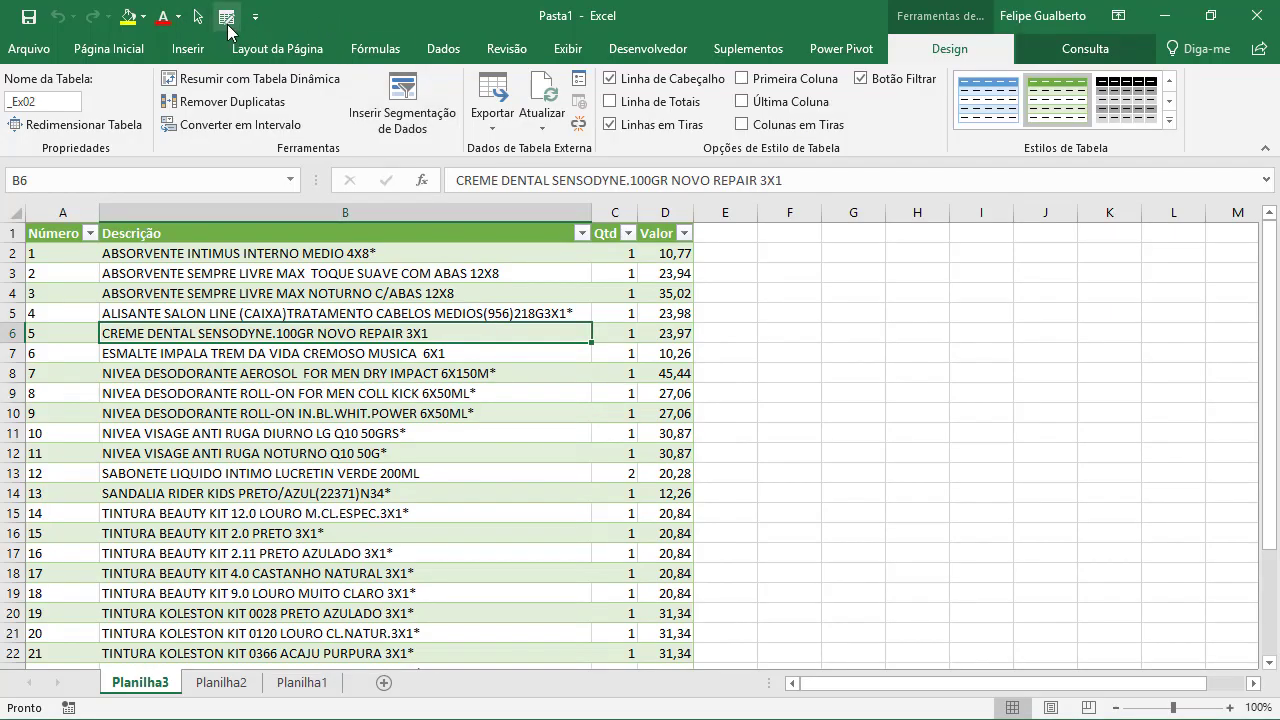
{"action": "left_click", "coordinate": [444, 49]}
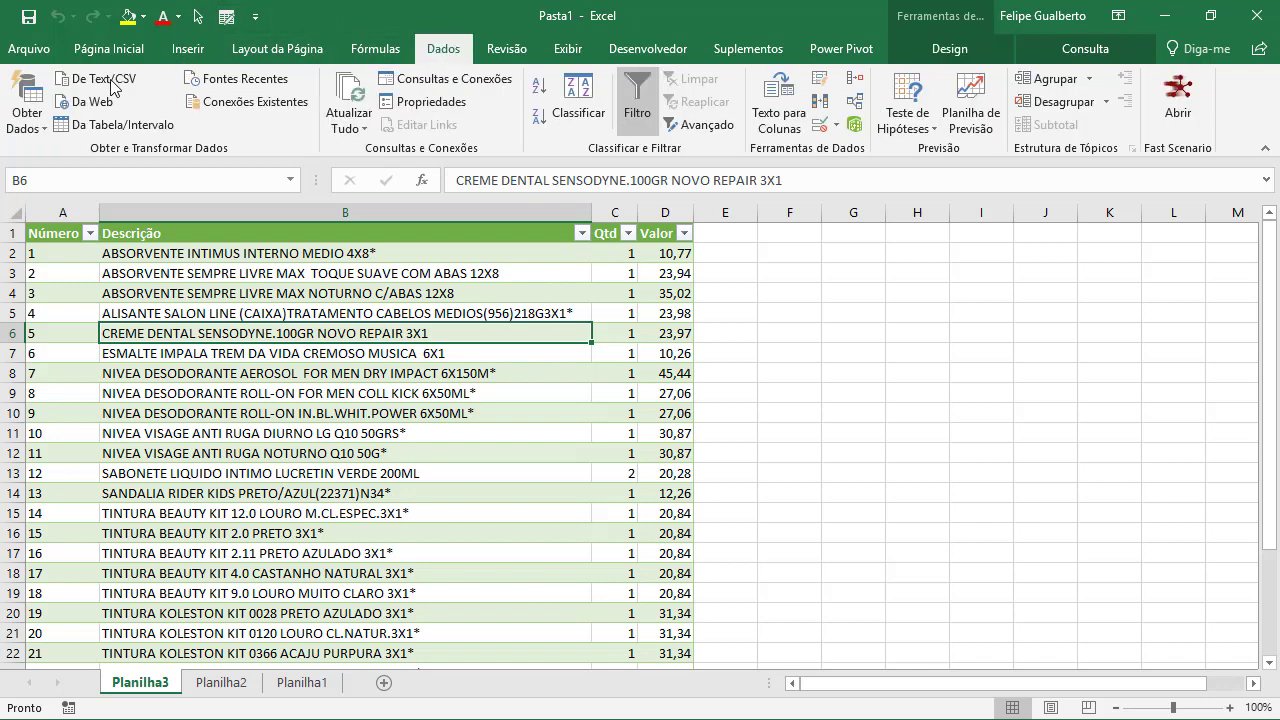
{"action": "left_click", "coordinate": [31, 112]}
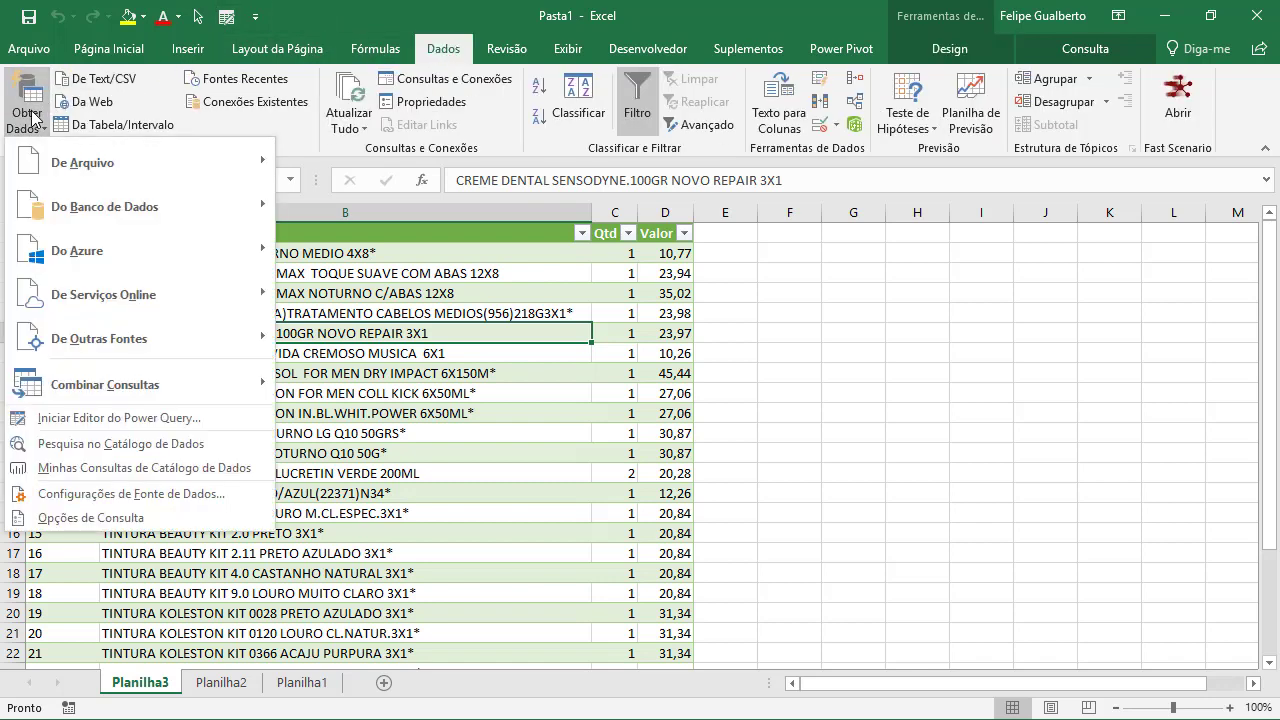
{"action": "mouse_move", "coordinate": [139, 164]}
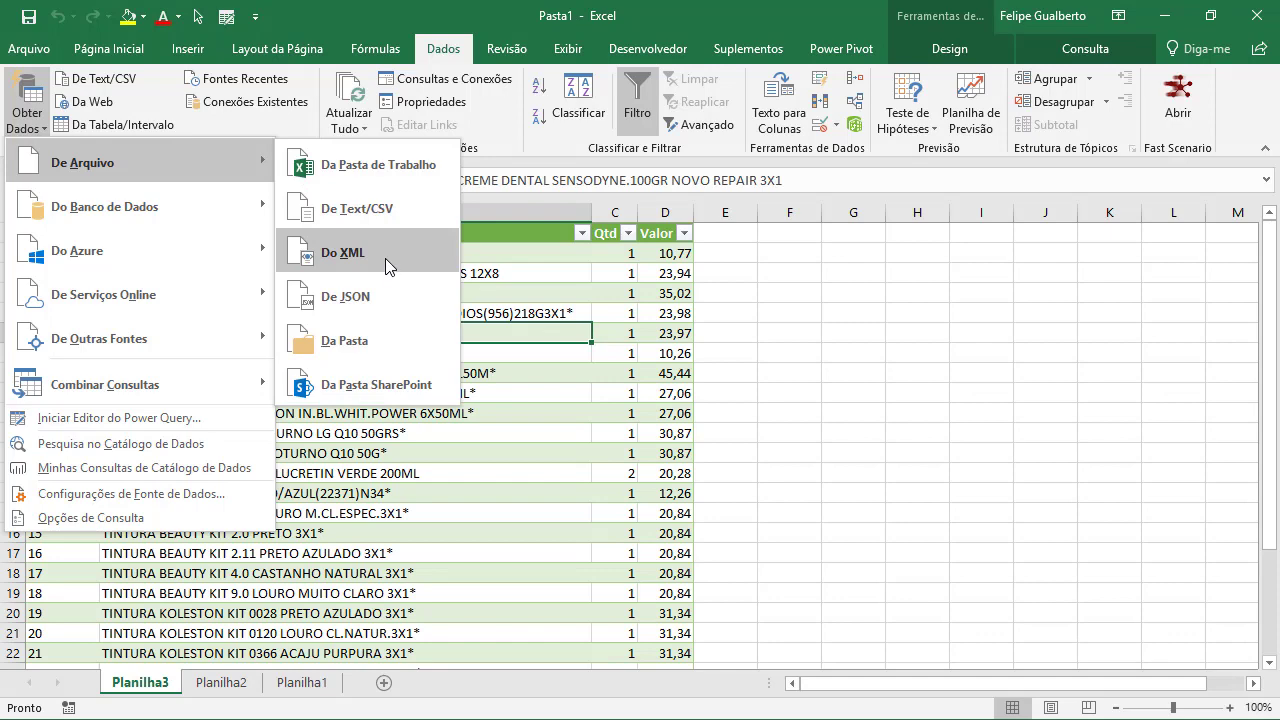
{"action": "left_click", "coordinate": [360, 353]}
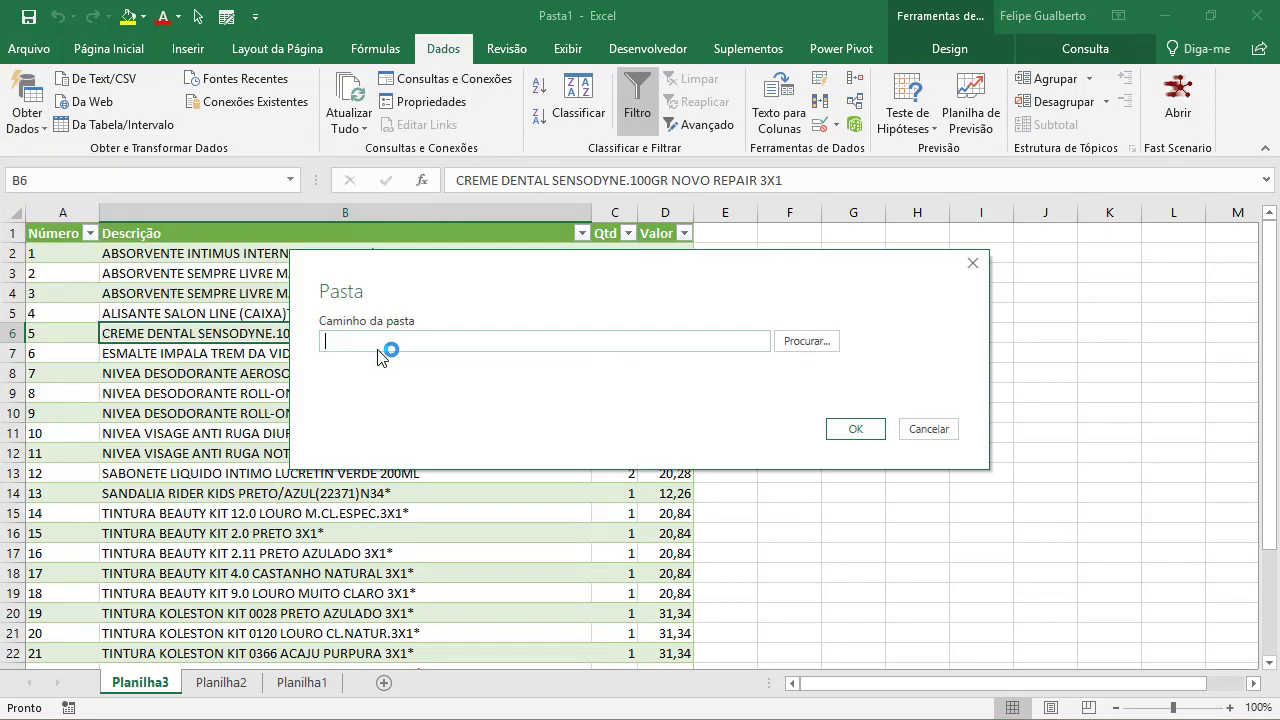
Copy the Notas Fiscais folder path from File Explorer, use it as the import's folder path, and open the file list for editing.
{"action": "key", "text": "super"}
{"action": "left_click", "coordinate": [151, 708]}
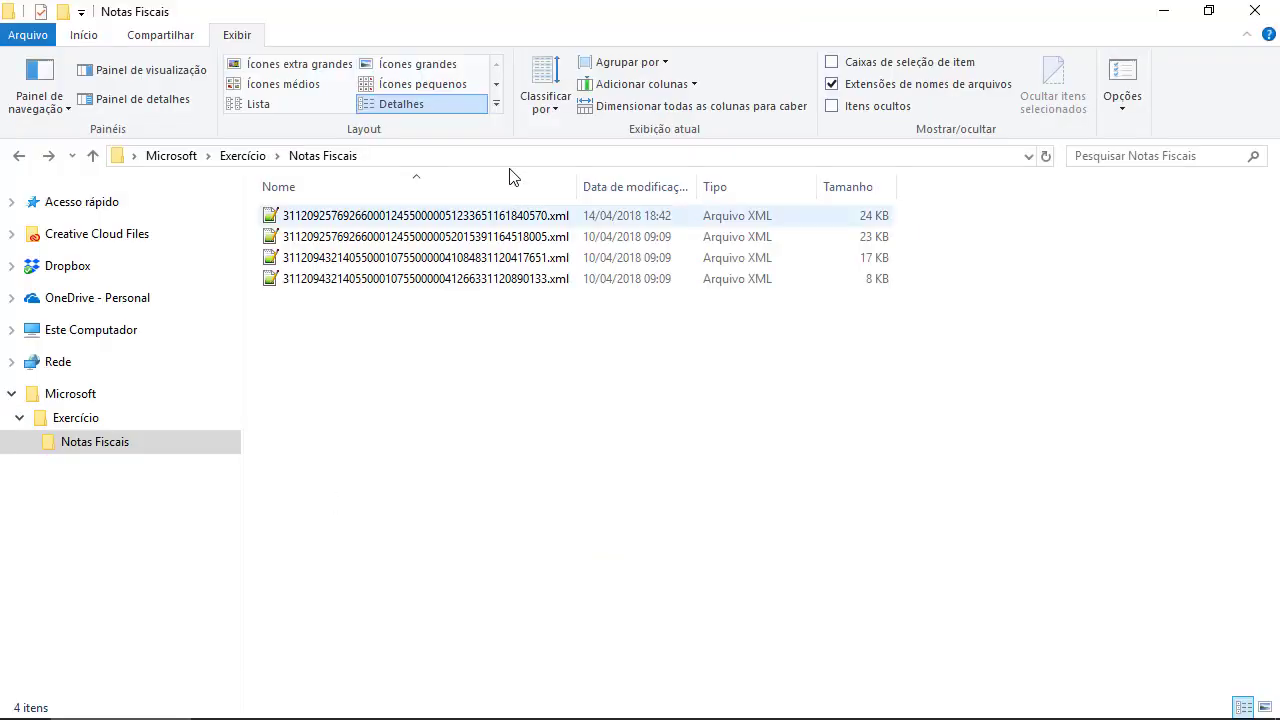
{"action": "left_click", "coordinate": [449, 157]}
{"action": "key", "text": "ctrl+c"}
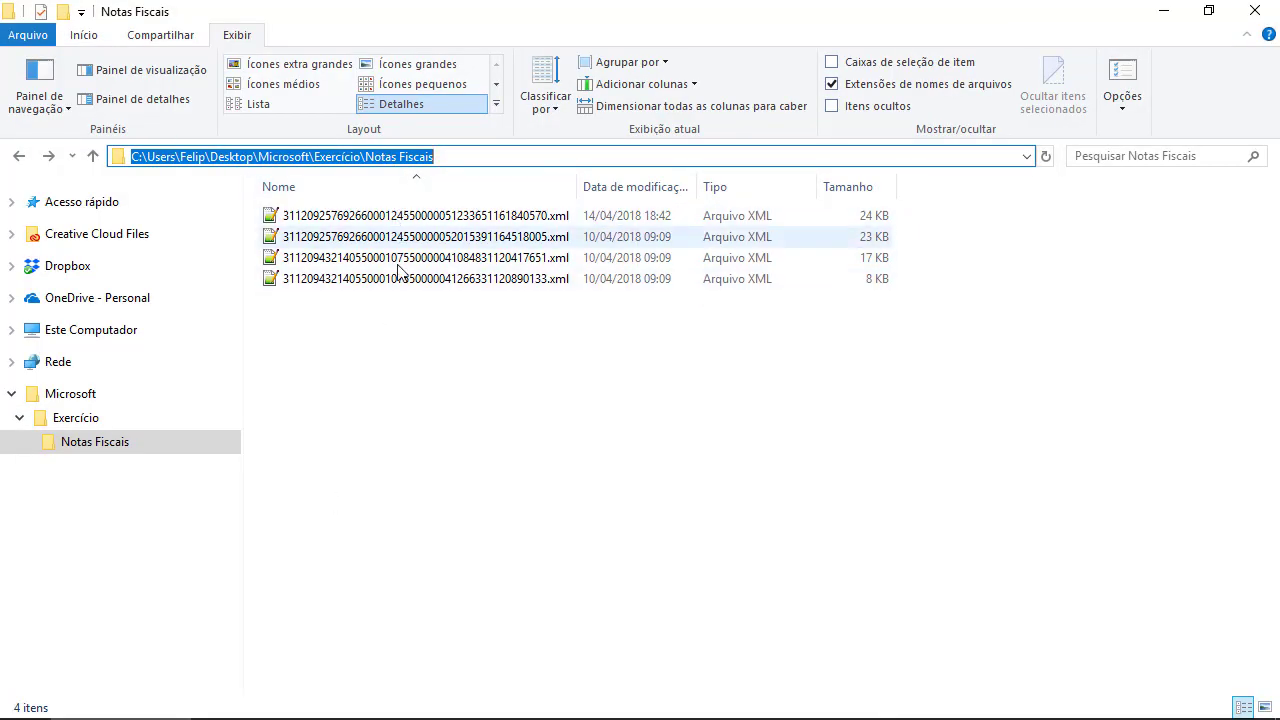
{"action": "key", "text": "alt+Tab"}
{"action": "key", "text": "ctrl+v"}
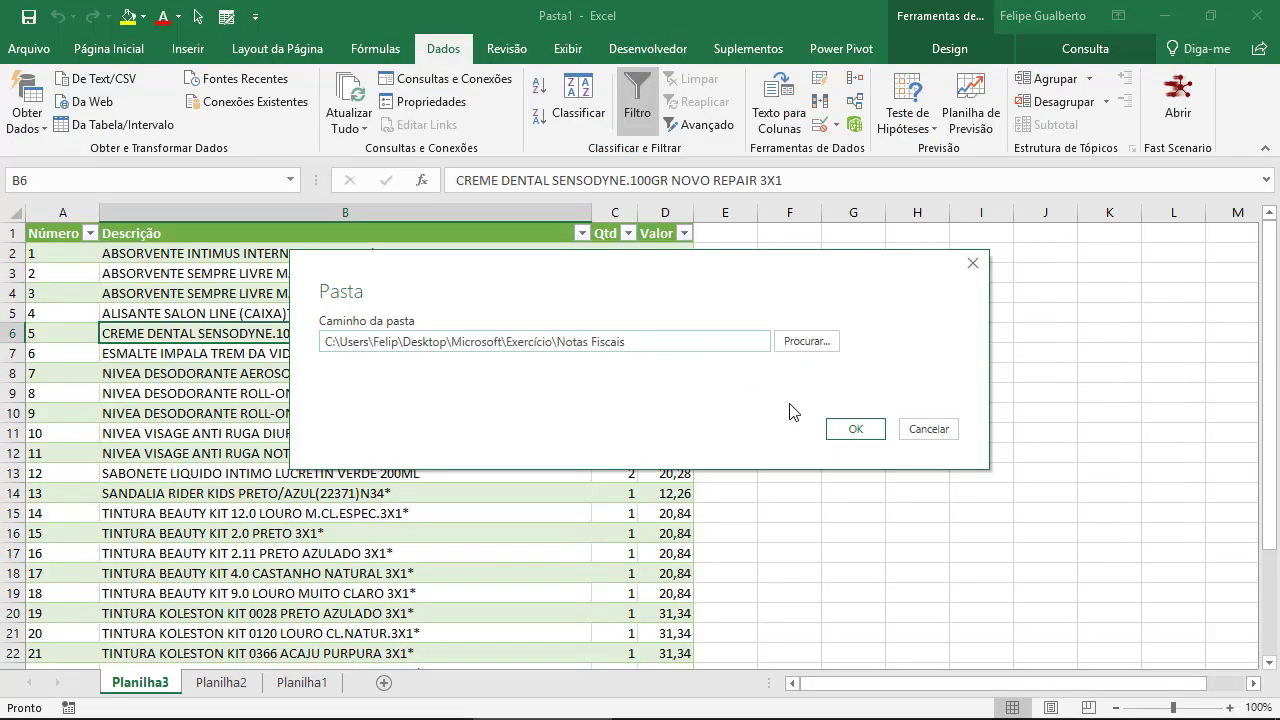
{"action": "left_click", "coordinate": [840, 429]}
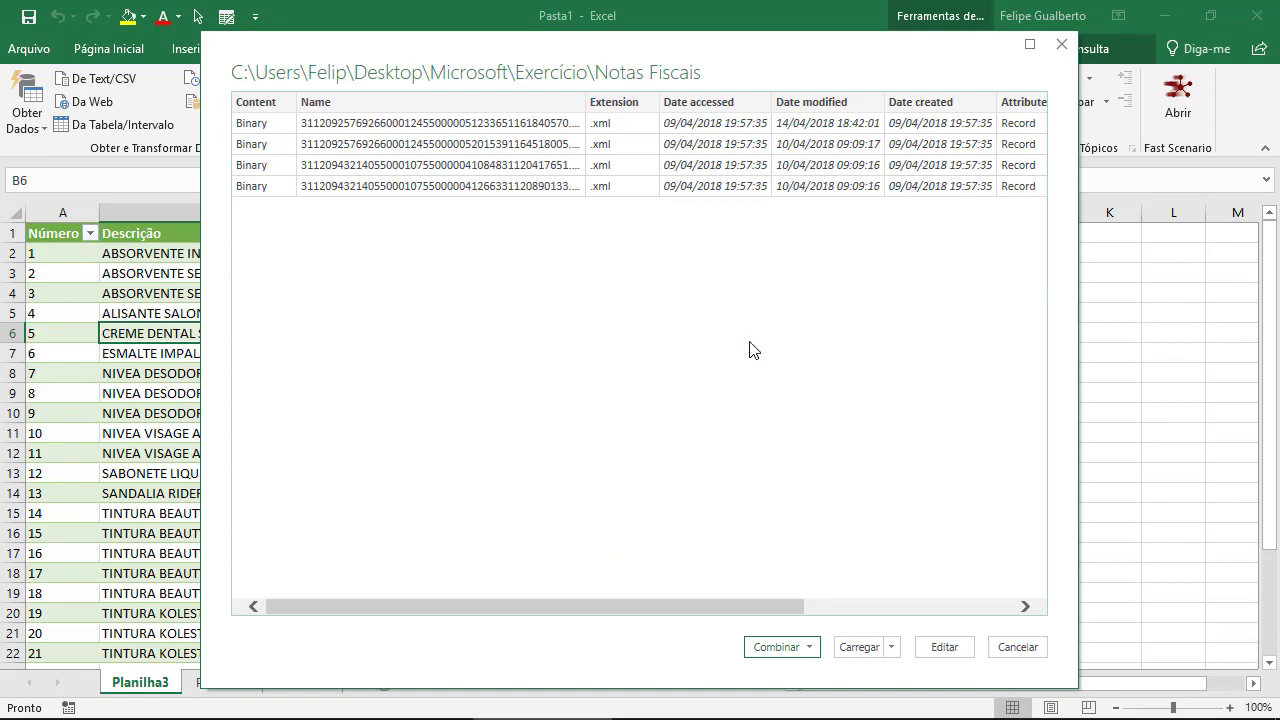
{"action": "left_click", "coordinate": [946, 648]}
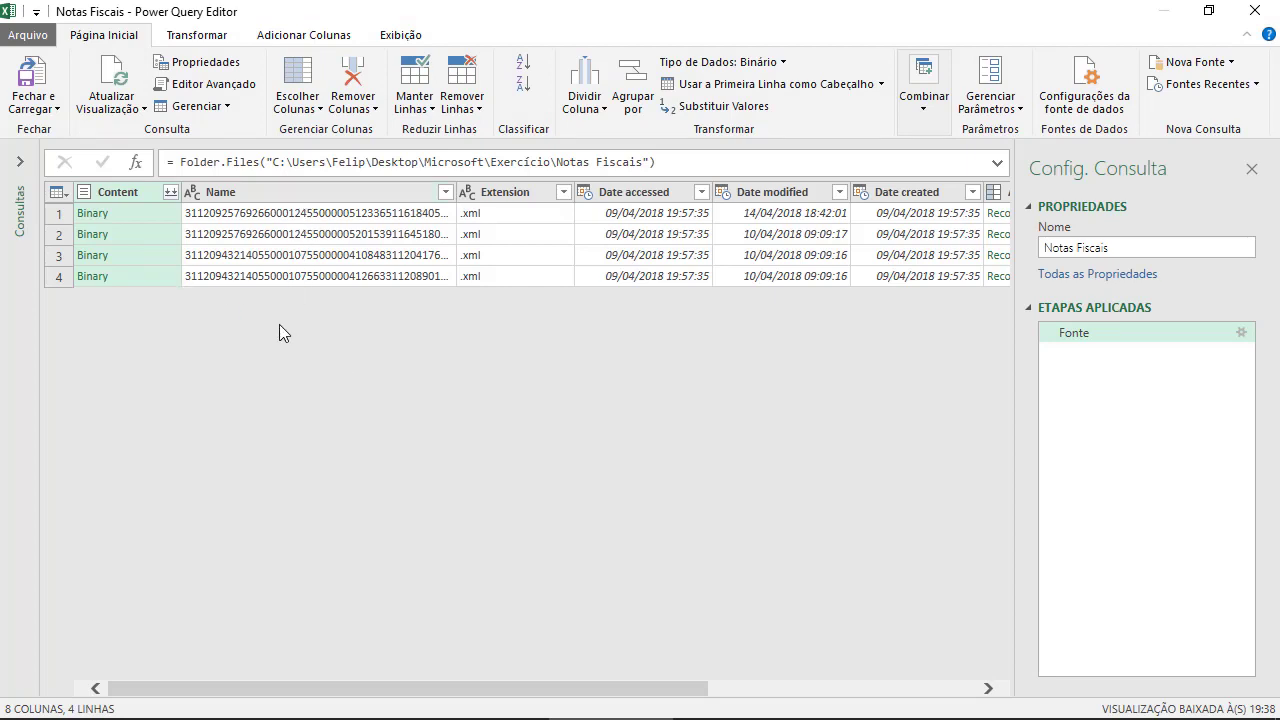
Expand the query list and rename the Notas Fiscais query as Ex03.
{"action": "left_click", "coordinate": [19, 161]}
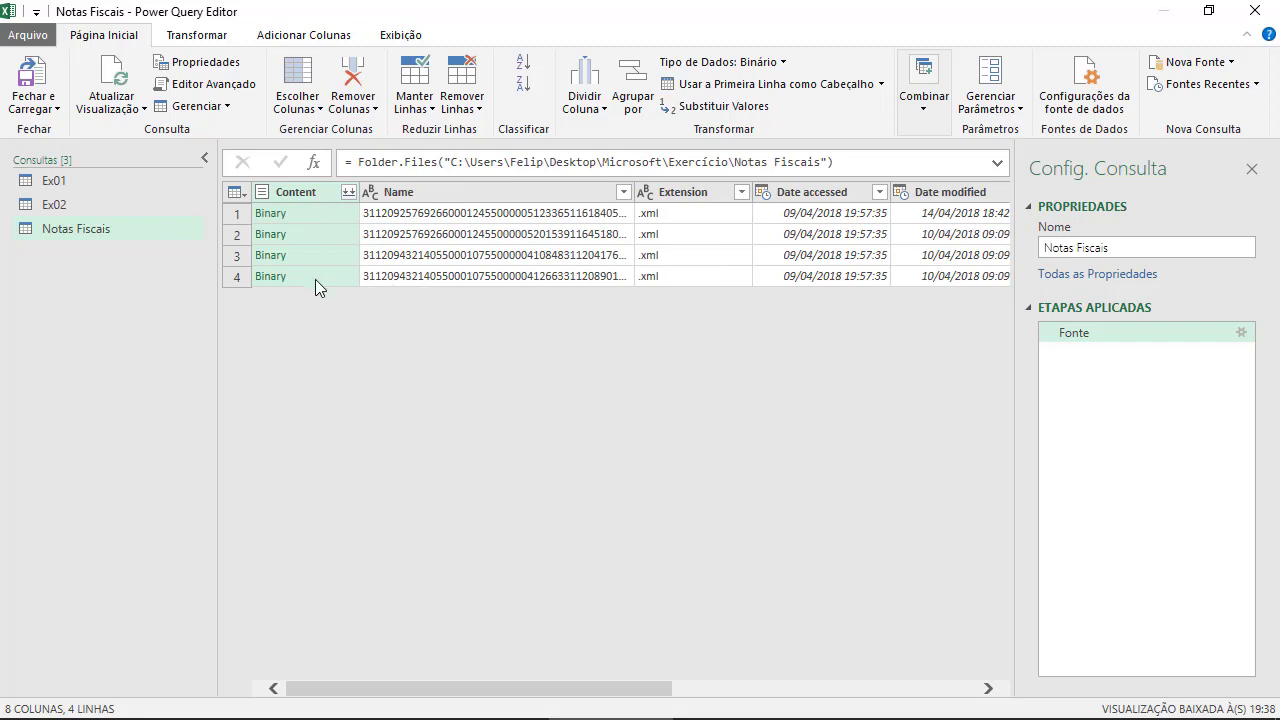
{"action": "right_click", "coordinate": [73, 226]}
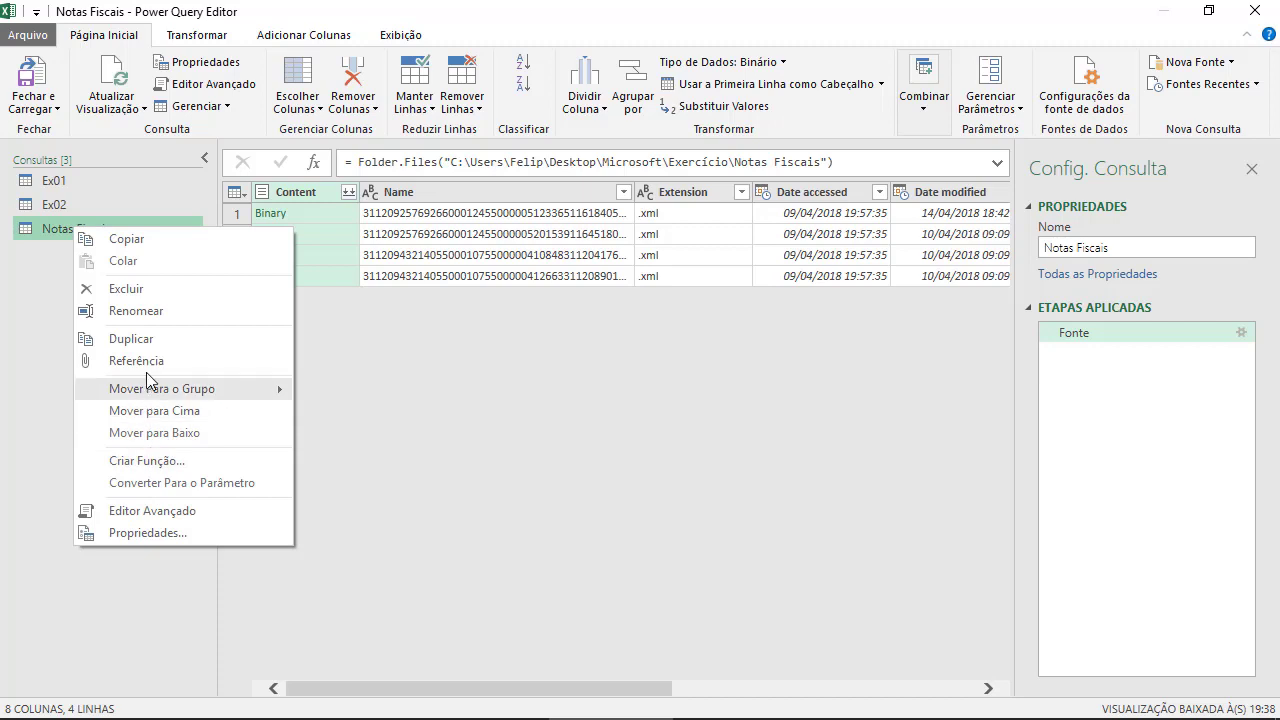
{"action": "left_click", "coordinate": [150, 310]}
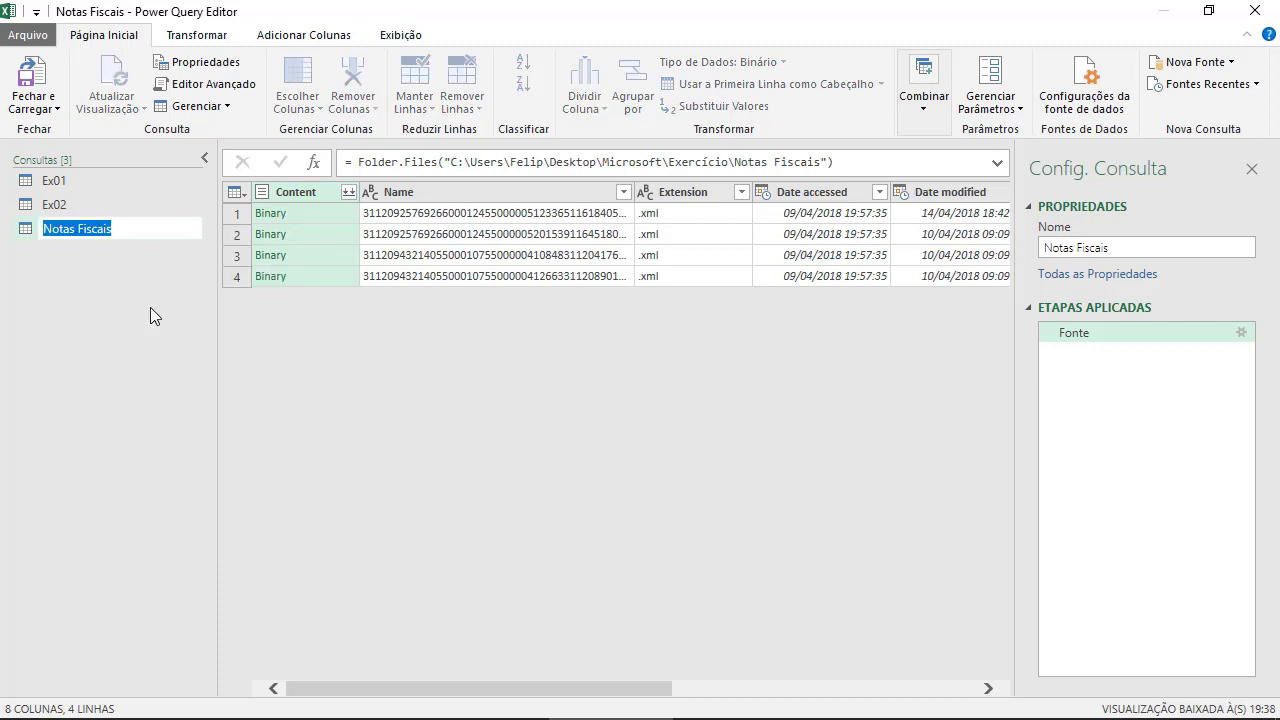
{"action": "type", "text": "Ex03"}
{"action": "key", "text": "Return"}
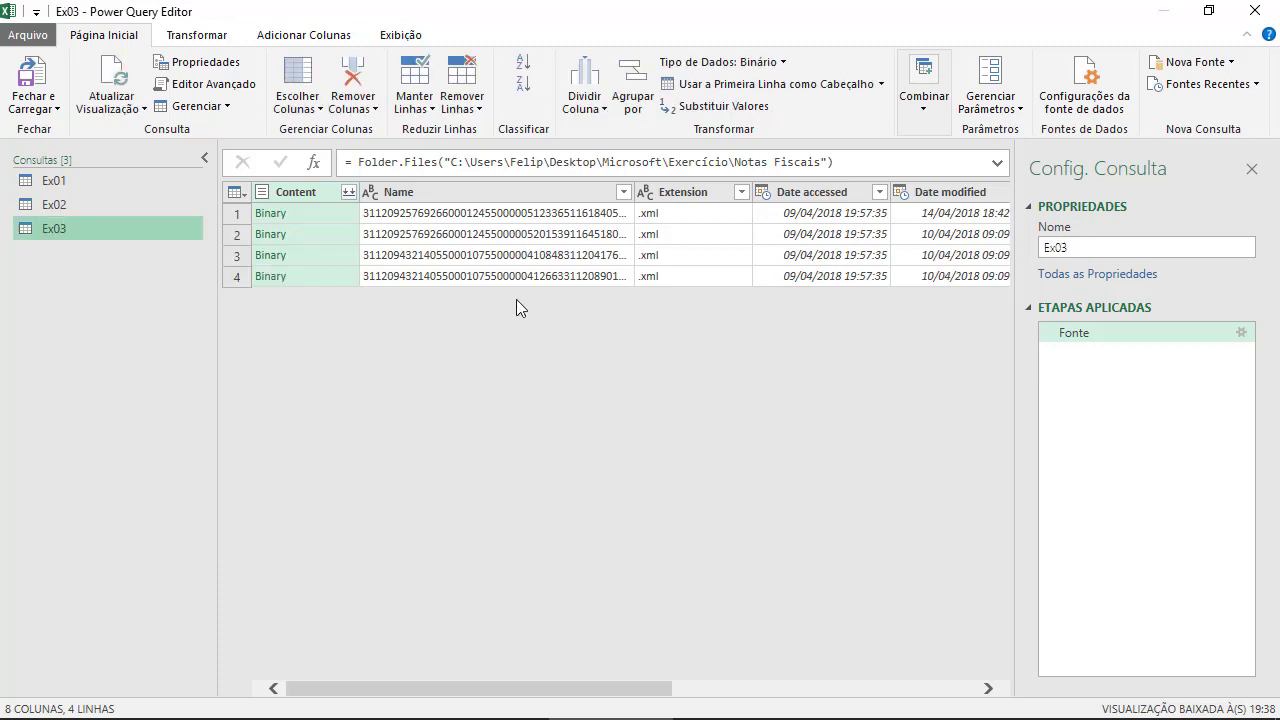
Review the file attribute columns of Ex03 and remove every column except Content.
{"action": "left_click_drag", "start_coordinate": [509, 688], "coordinate": [560, 712]}
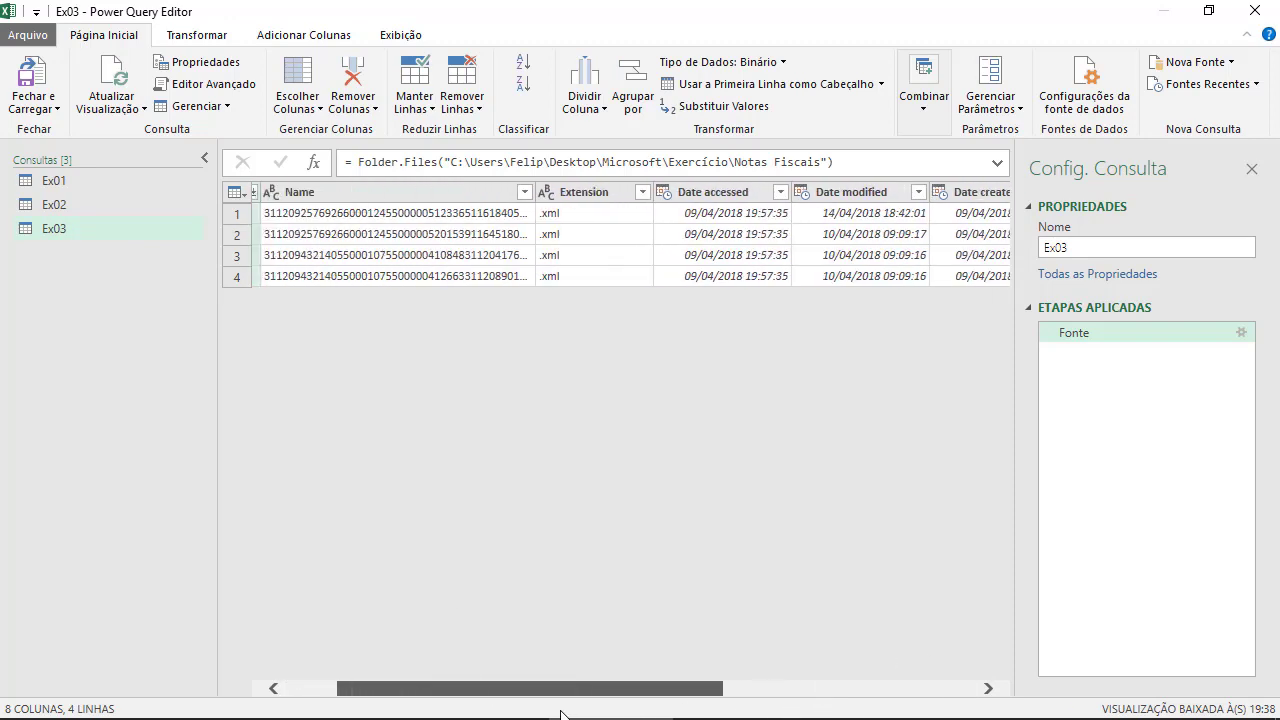
{"action": "left_click", "coordinate": [738, 236]}
{"action": "left_click", "coordinate": [558, 214]}
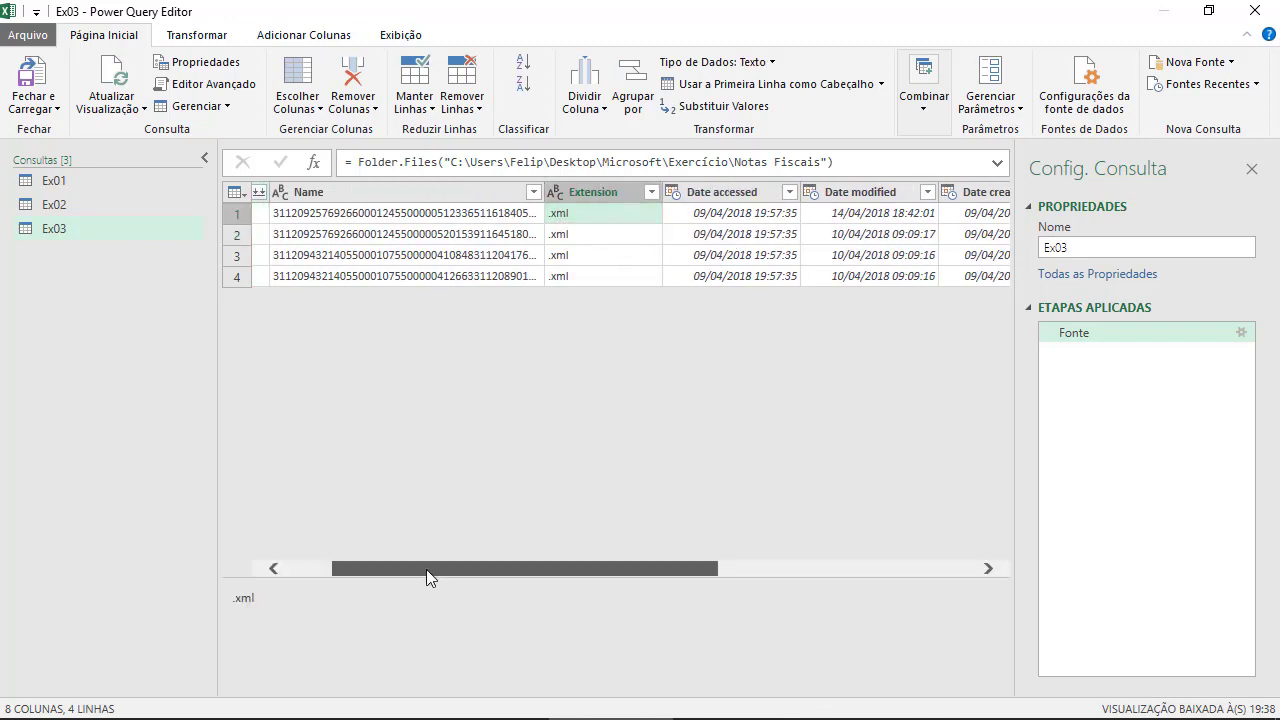
{"action": "left_click_drag", "start_coordinate": [426, 569], "coordinate": [270, 569]}
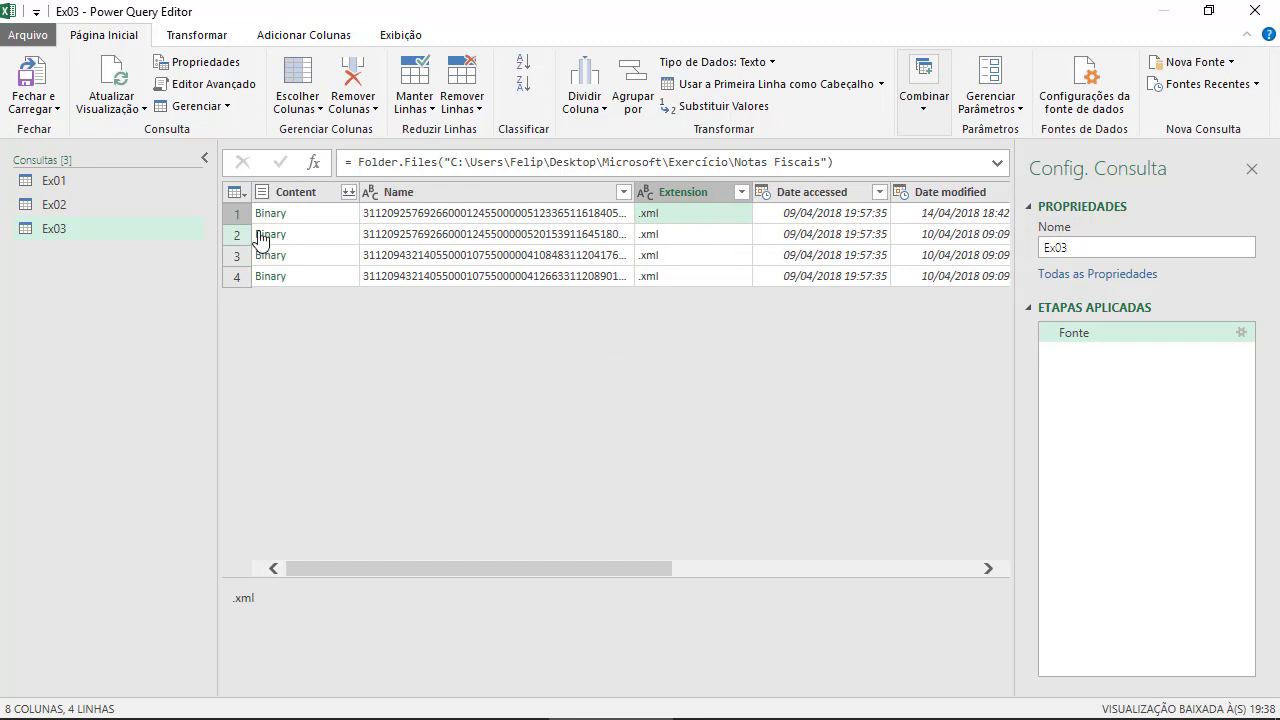
{"action": "left_click", "coordinate": [313, 197]}
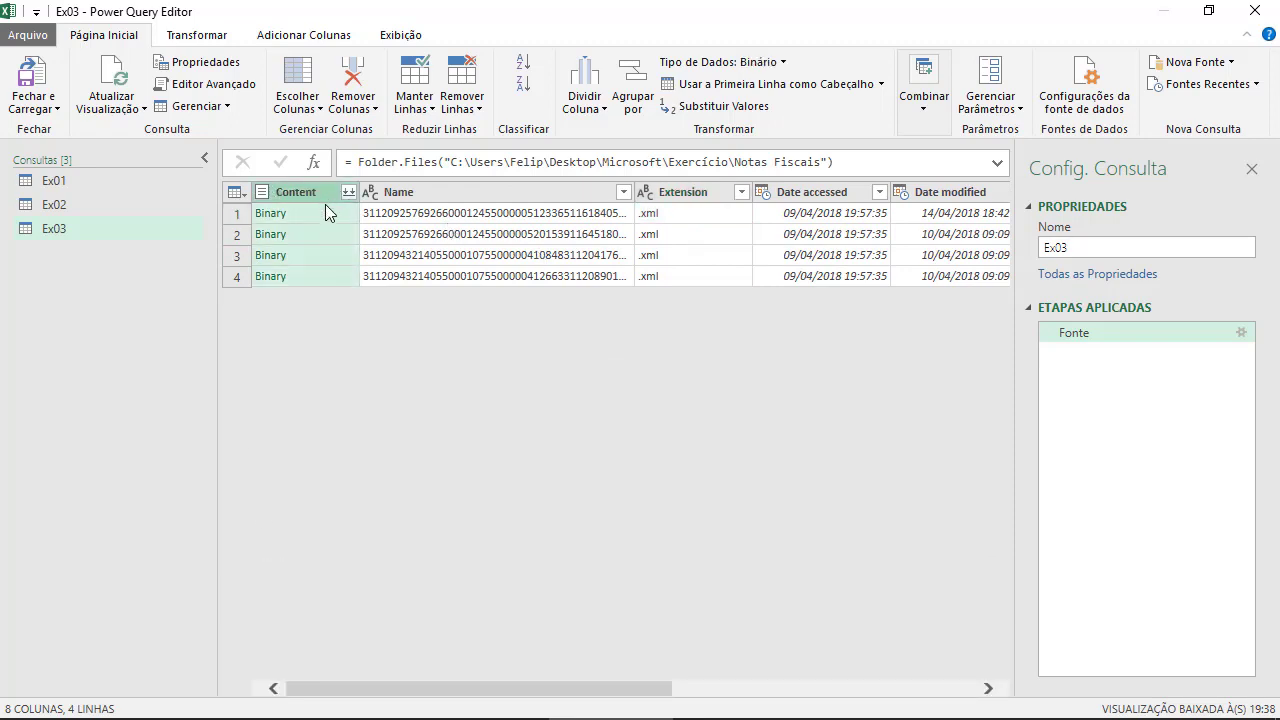
{"action": "right_click", "coordinate": [318, 195]}
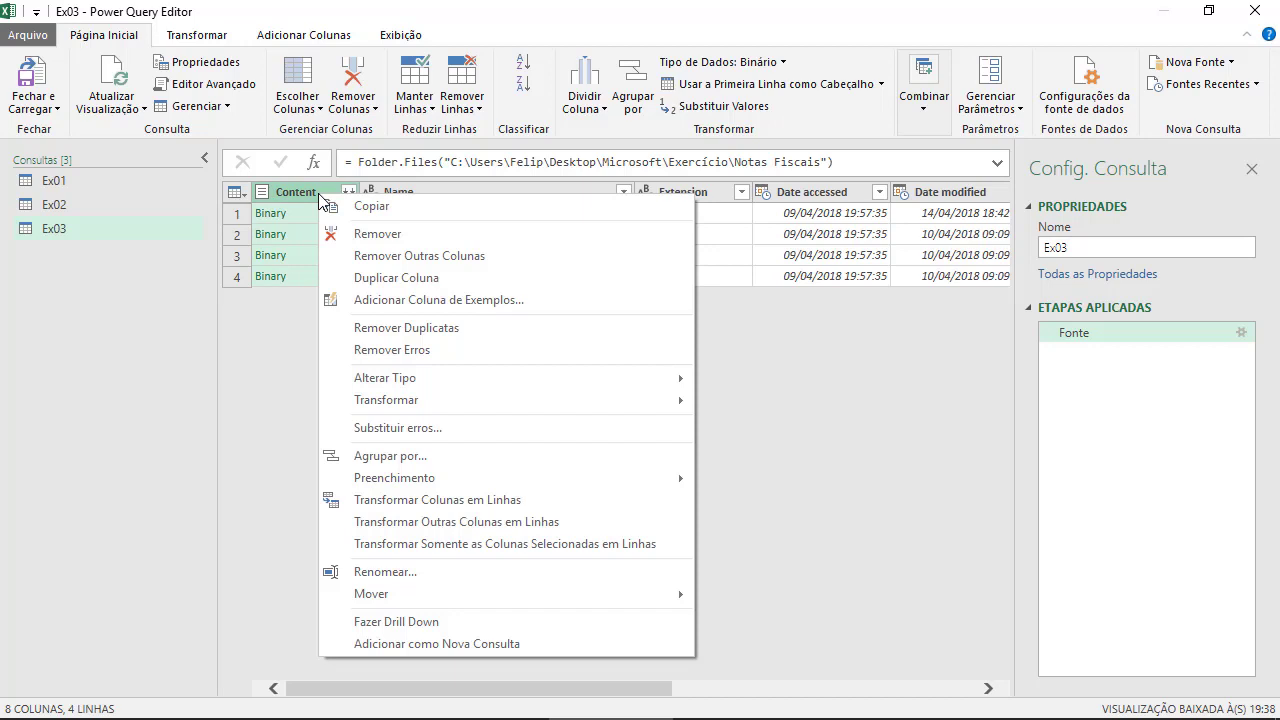
{"action": "left_click", "coordinate": [417, 257]}
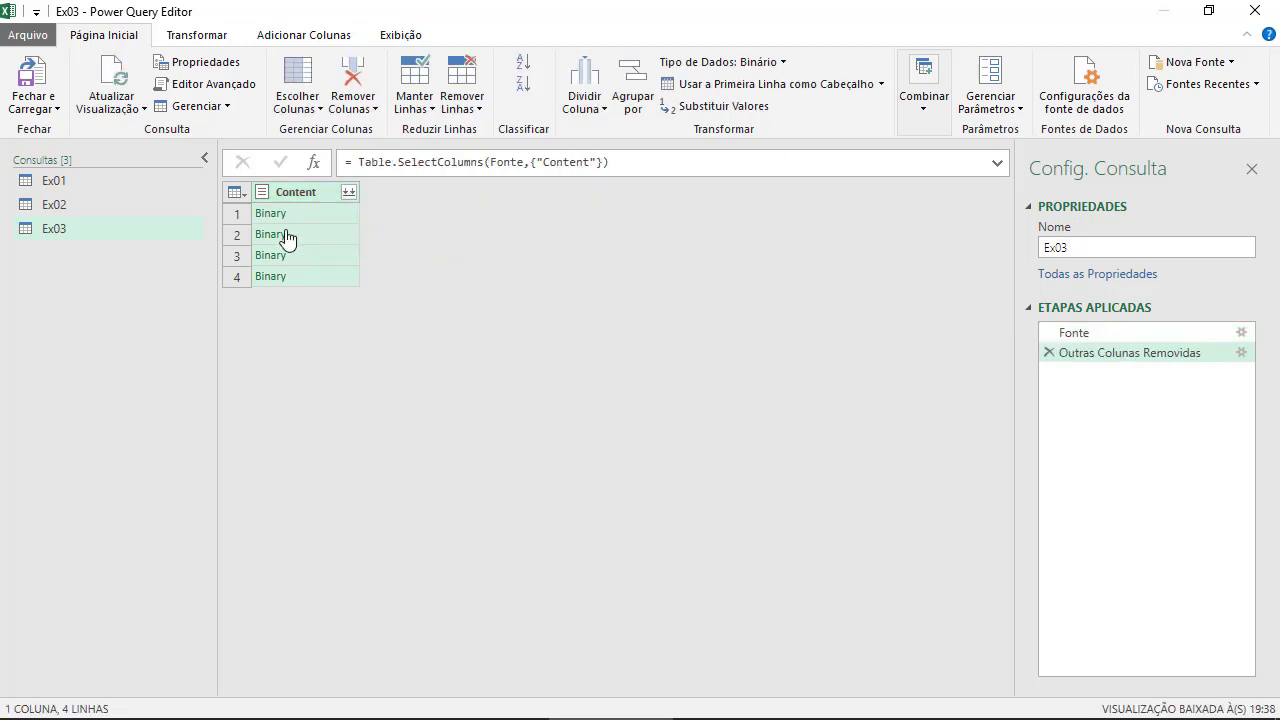
Combine the binary XML files of the Content column and delete the automatic Tipo Alterado step.
{"action": "left_click", "coordinate": [351, 191]}
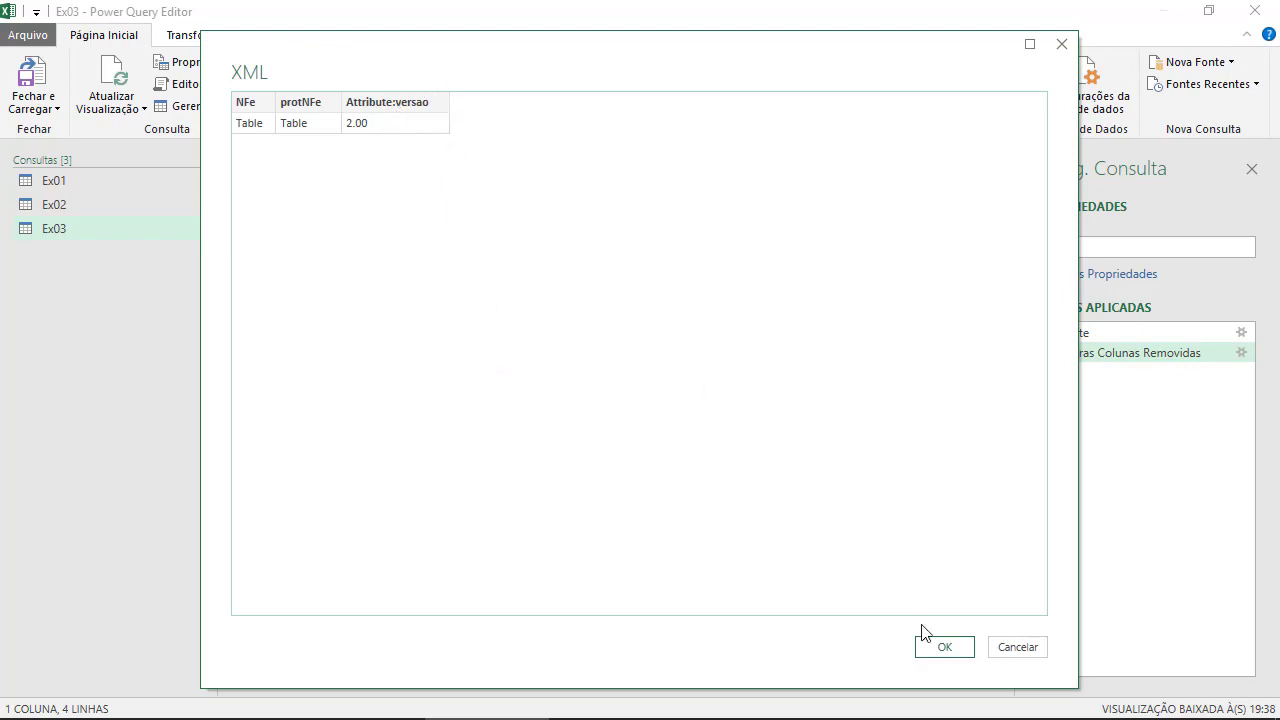
{"action": "left_click", "coordinate": [948, 654]}
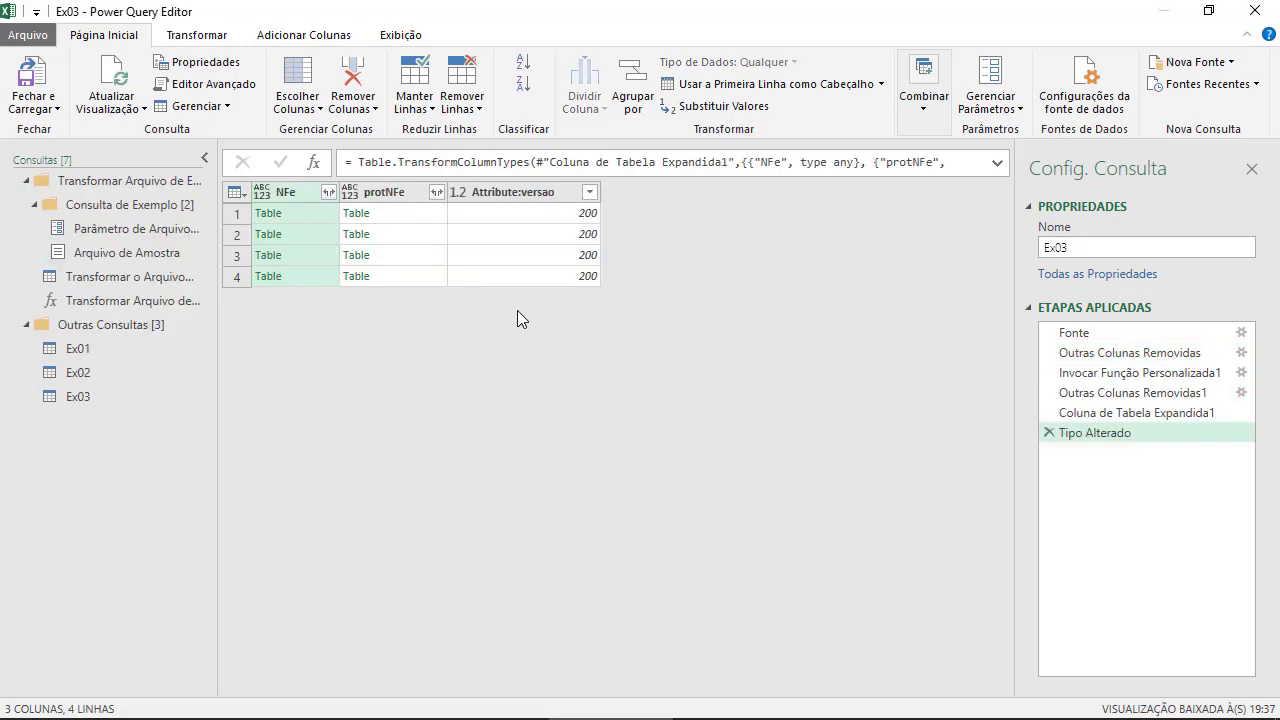
{"action": "left_click", "coordinate": [1049, 433]}
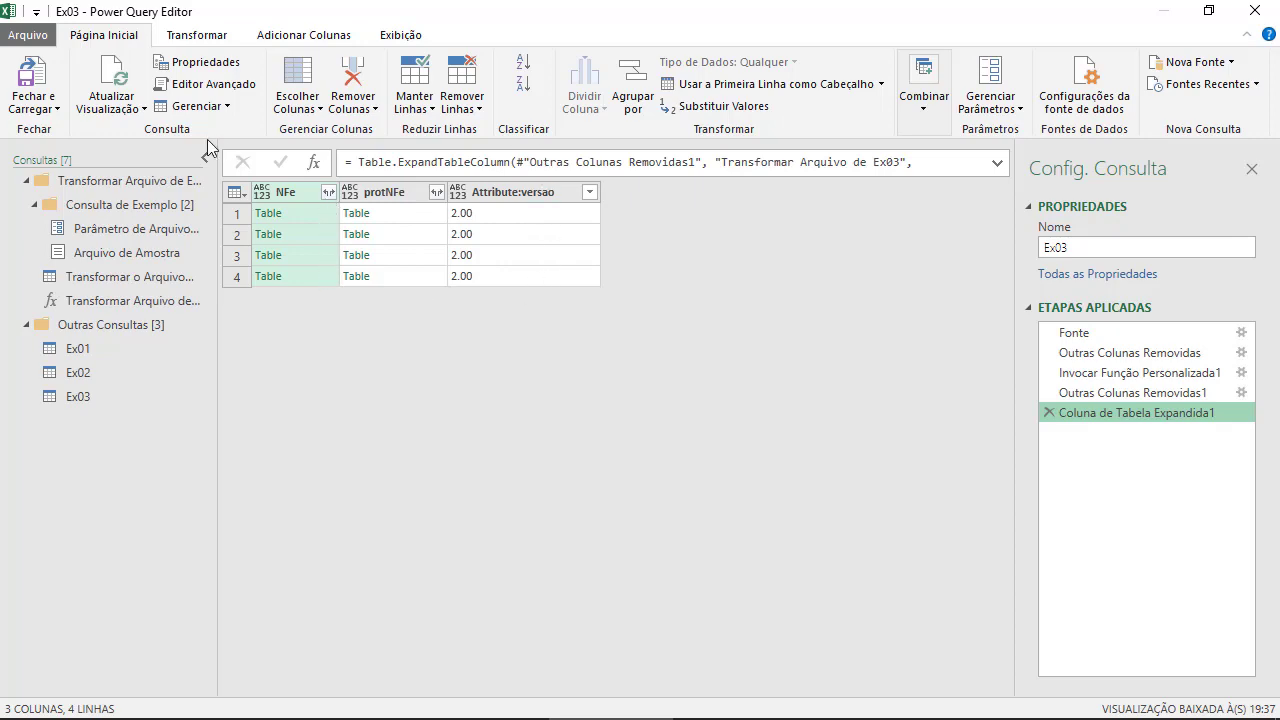
Collapse the Consulta de Exemplo and Transformar Arquivo de Ex03 query groups and widen the query list until the full group name fits.
{"action": "left_click", "coordinate": [88, 372]}
{"action": "left_click", "coordinate": [84, 395]}
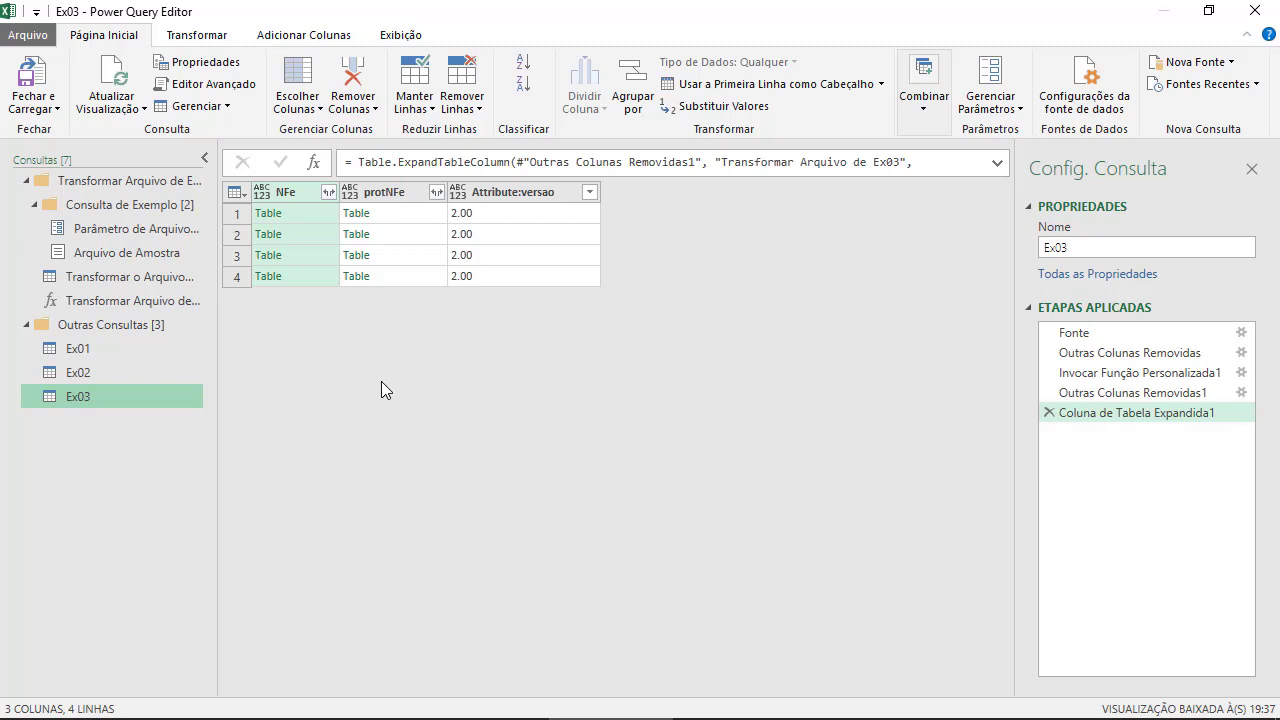
{"action": "left_click", "coordinate": [33, 205]}
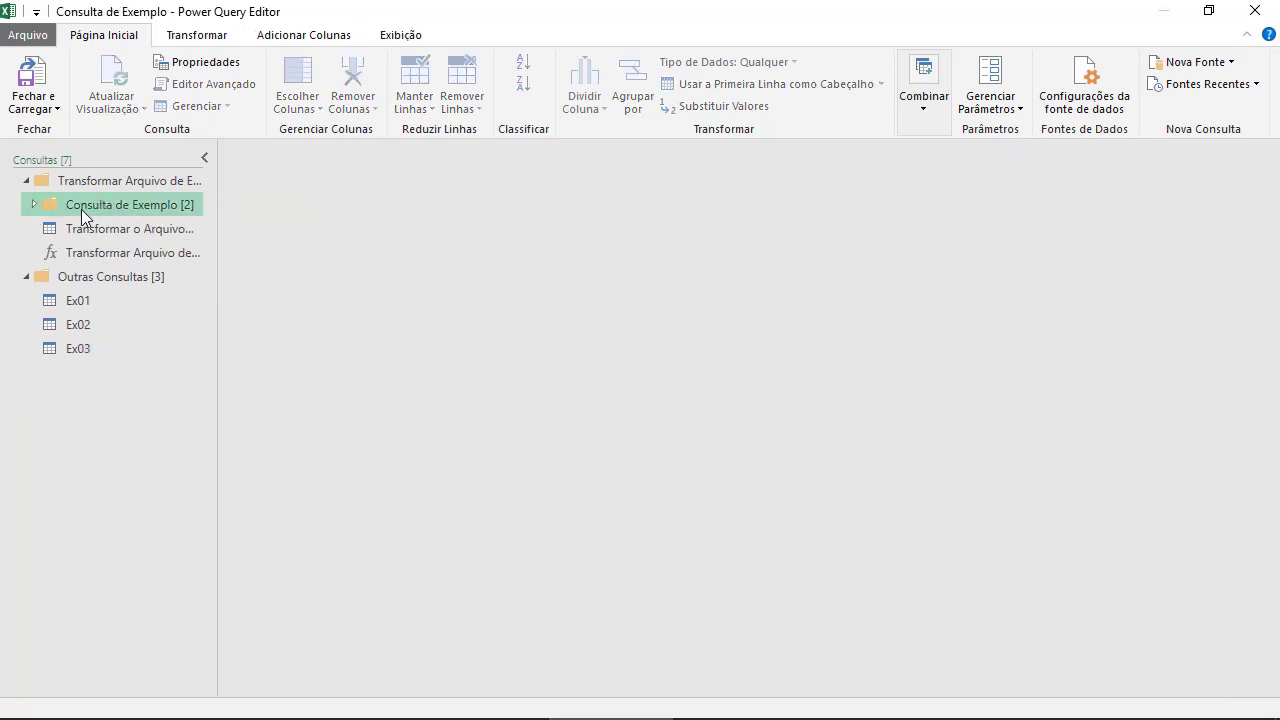
{"action": "left_click", "coordinate": [26, 180]}
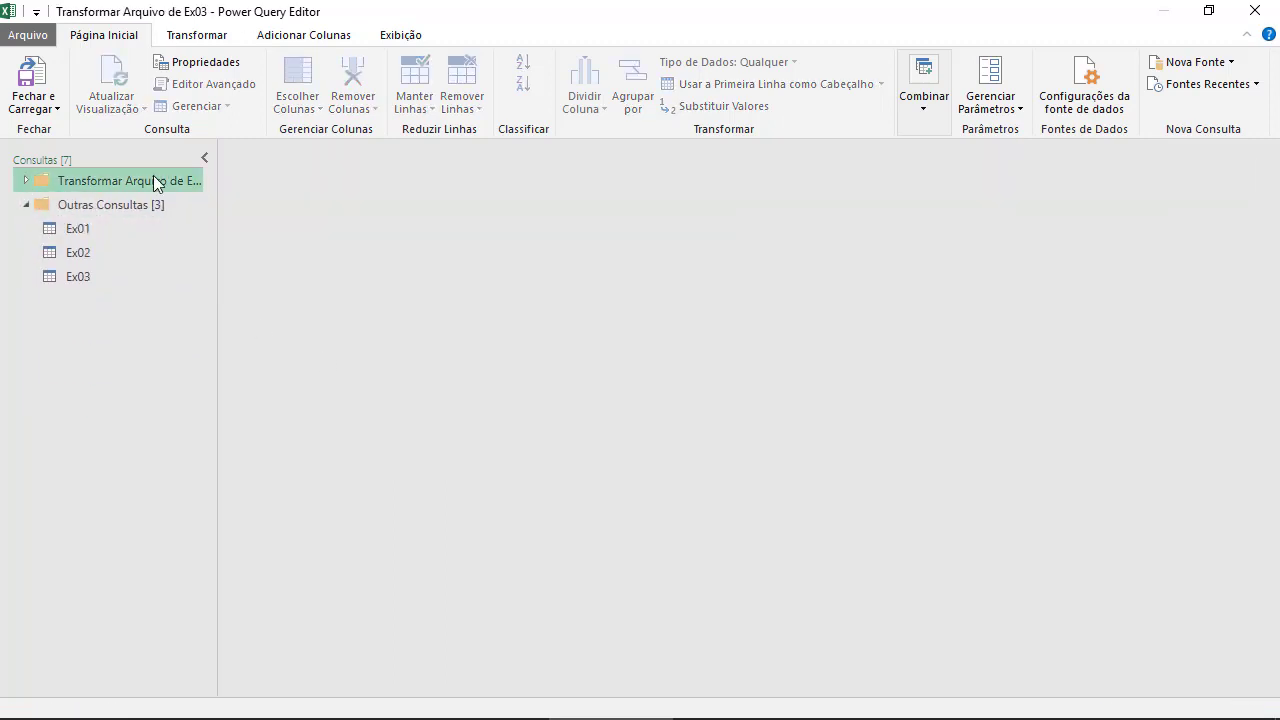
{"action": "left_click_drag", "start_coordinate": [219, 184], "coordinate": [269, 186]}
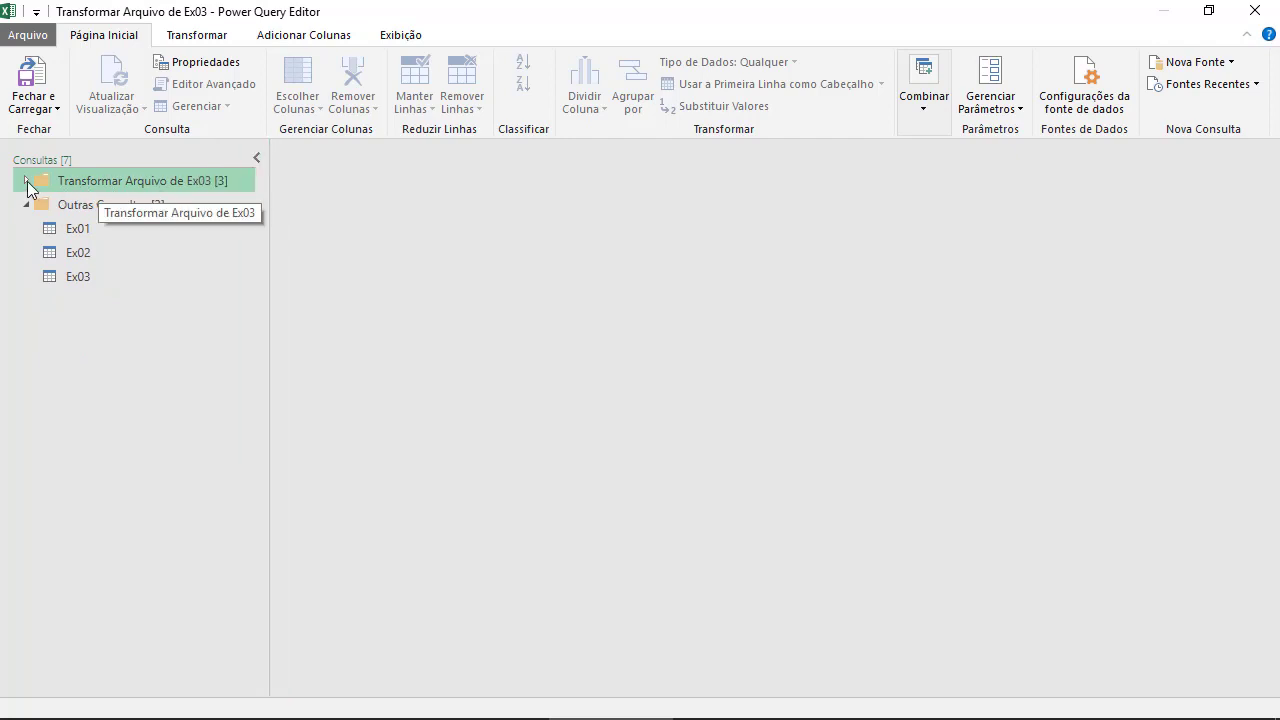
Examine the sample parameter, sample file, example transformation and function in the Transformar Arquivo de Ex03 group, and collapse the group again.
{"action": "left_click", "coordinate": [25, 180]}
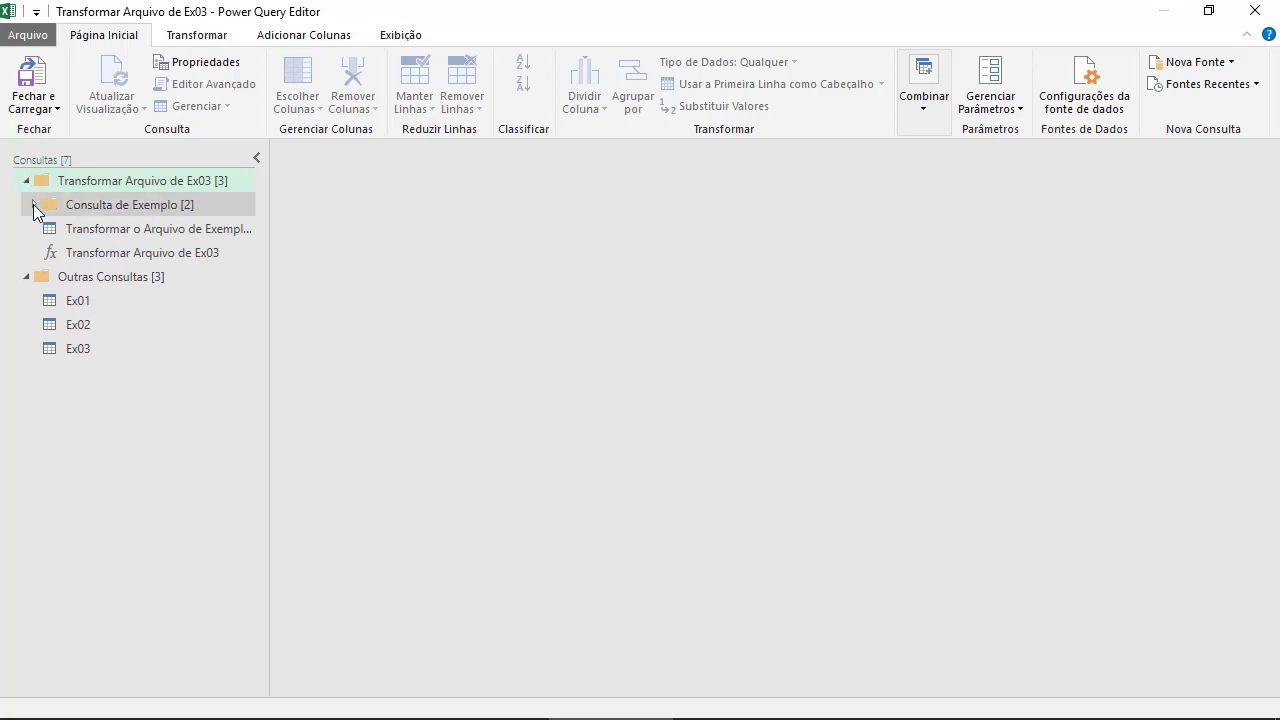
{"action": "left_click", "coordinate": [33, 204]}
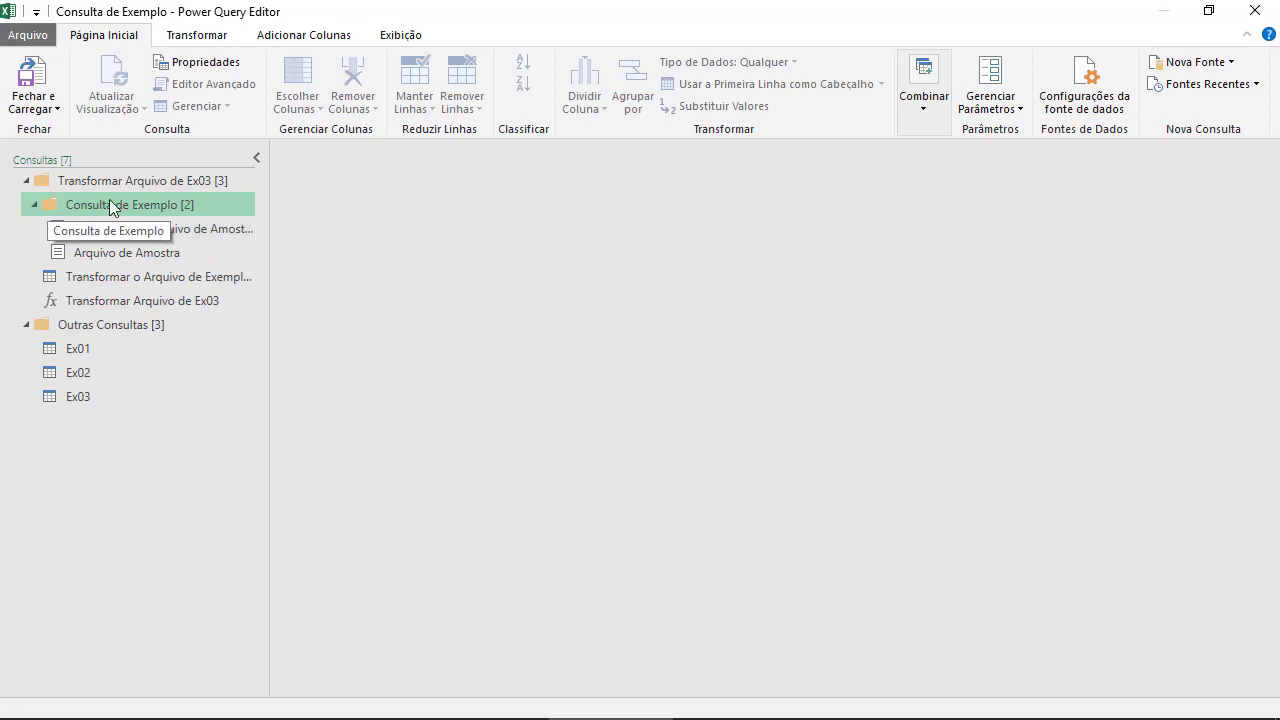
{"action": "left_click", "coordinate": [195, 229]}
{"action": "left_click", "coordinate": [160, 254]}
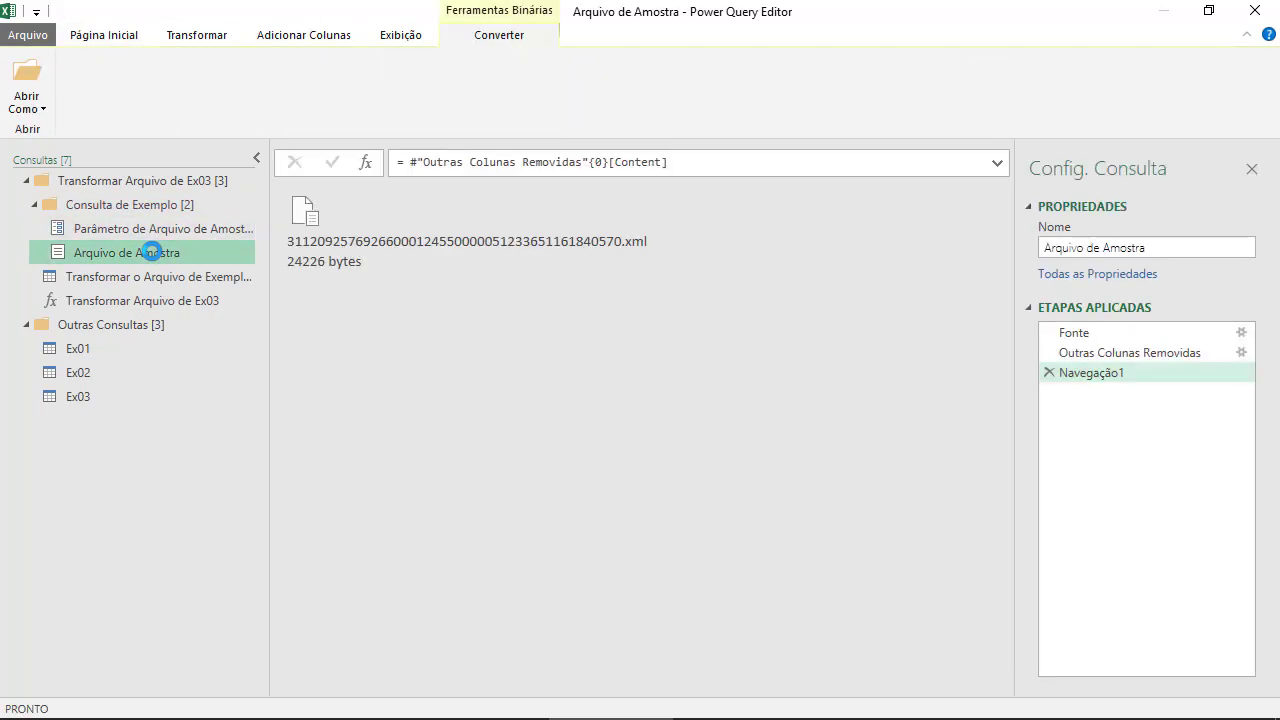
{"action": "left_click", "coordinate": [143, 277]}
{"action": "left_click", "coordinate": [136, 300]}
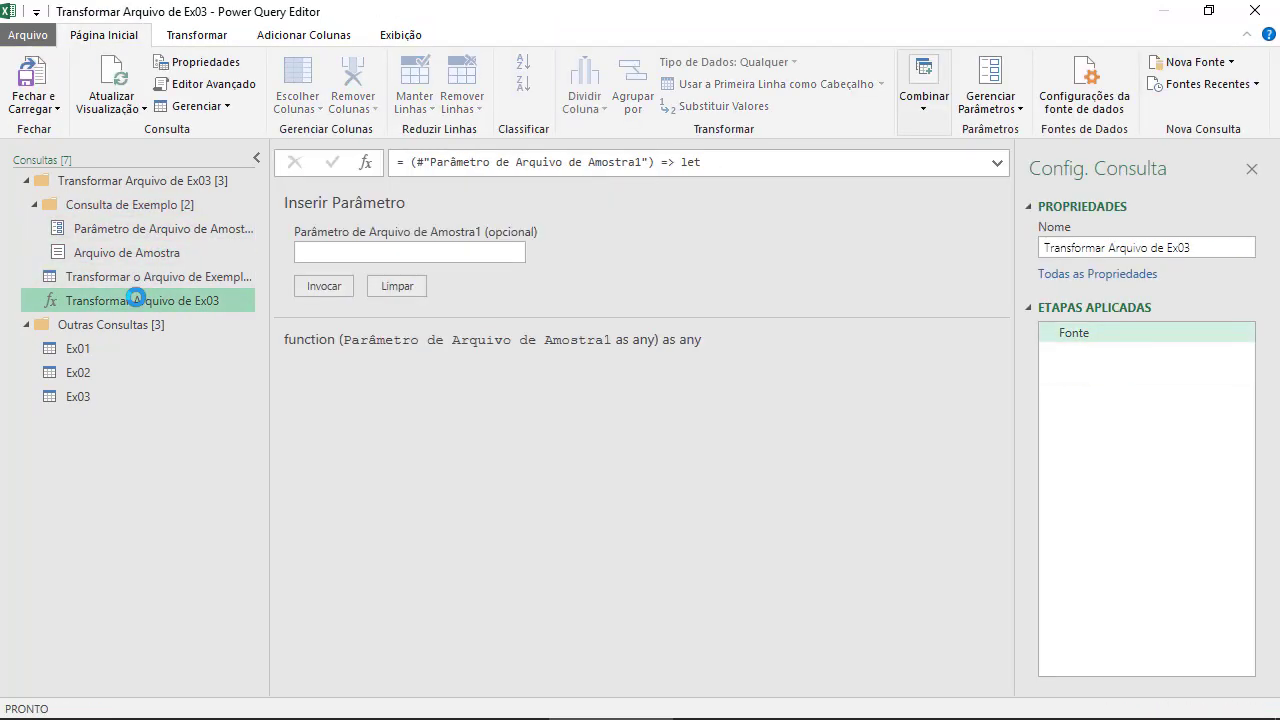
{"action": "left_click", "coordinate": [18, 183]}
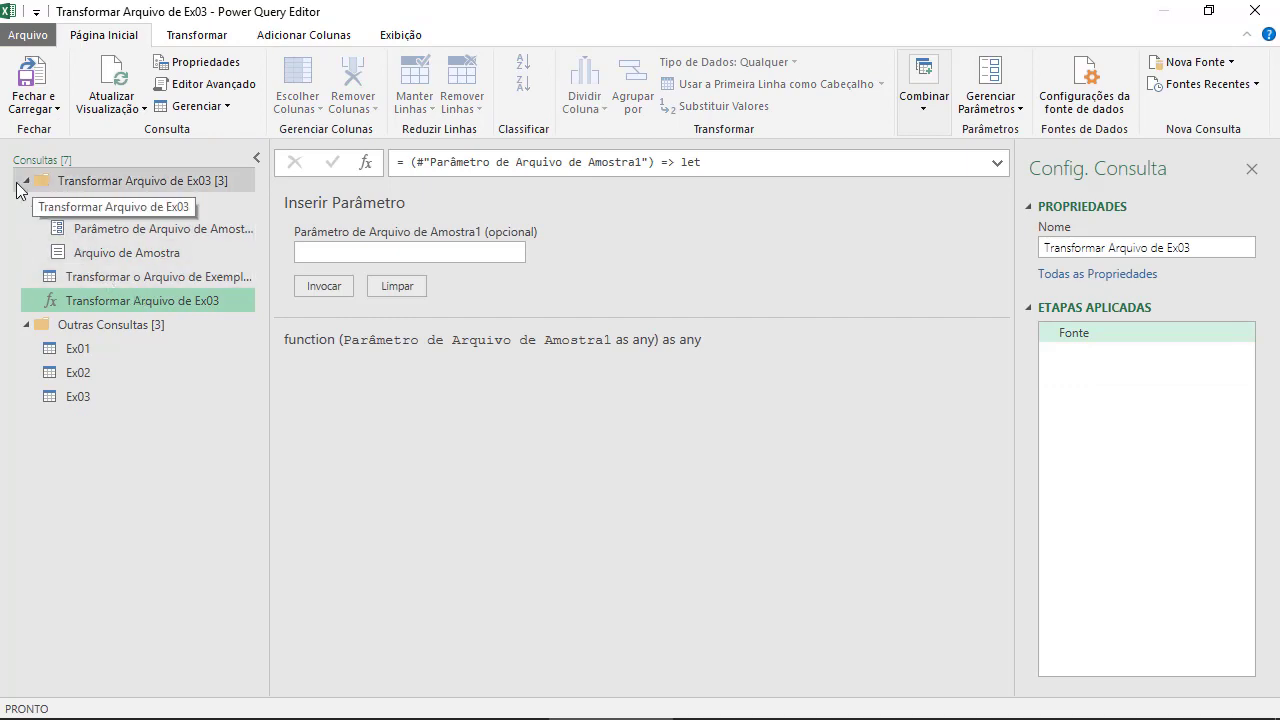
{"action": "left_click", "coordinate": [27, 182]}
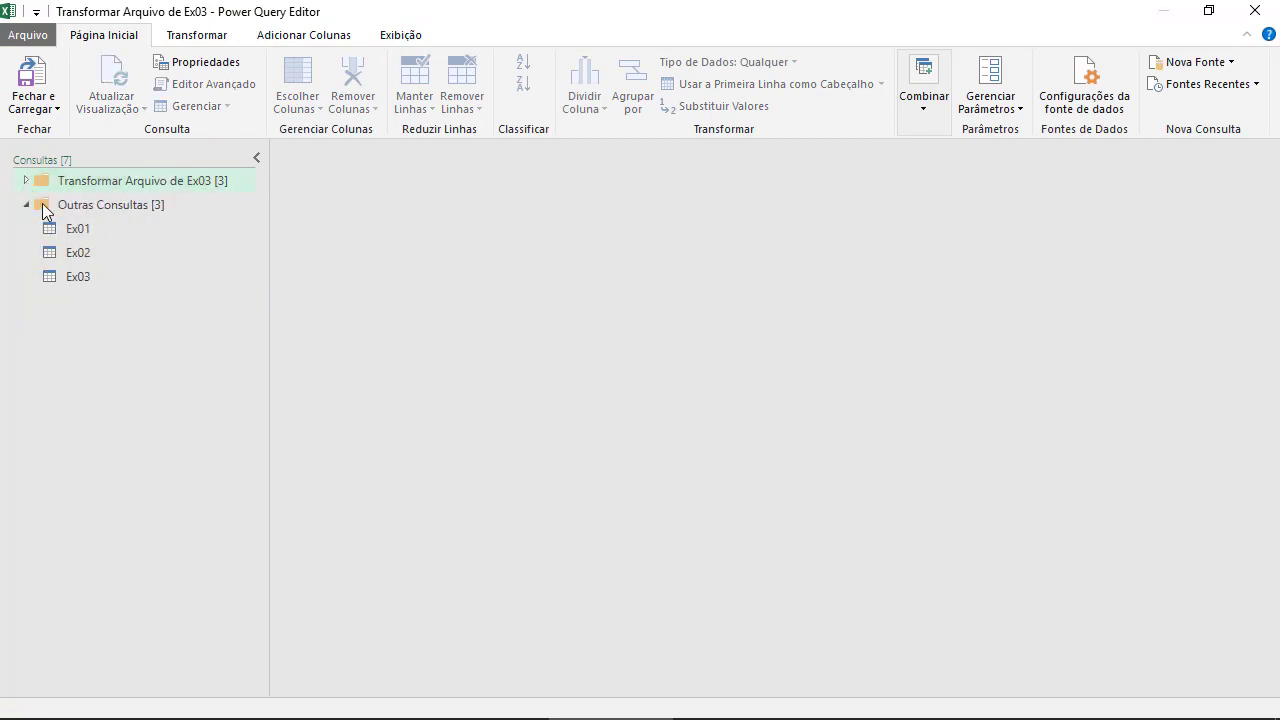
Open query Ex03 and remove every column except NFe.
{"action": "left_click", "coordinate": [85, 277]}
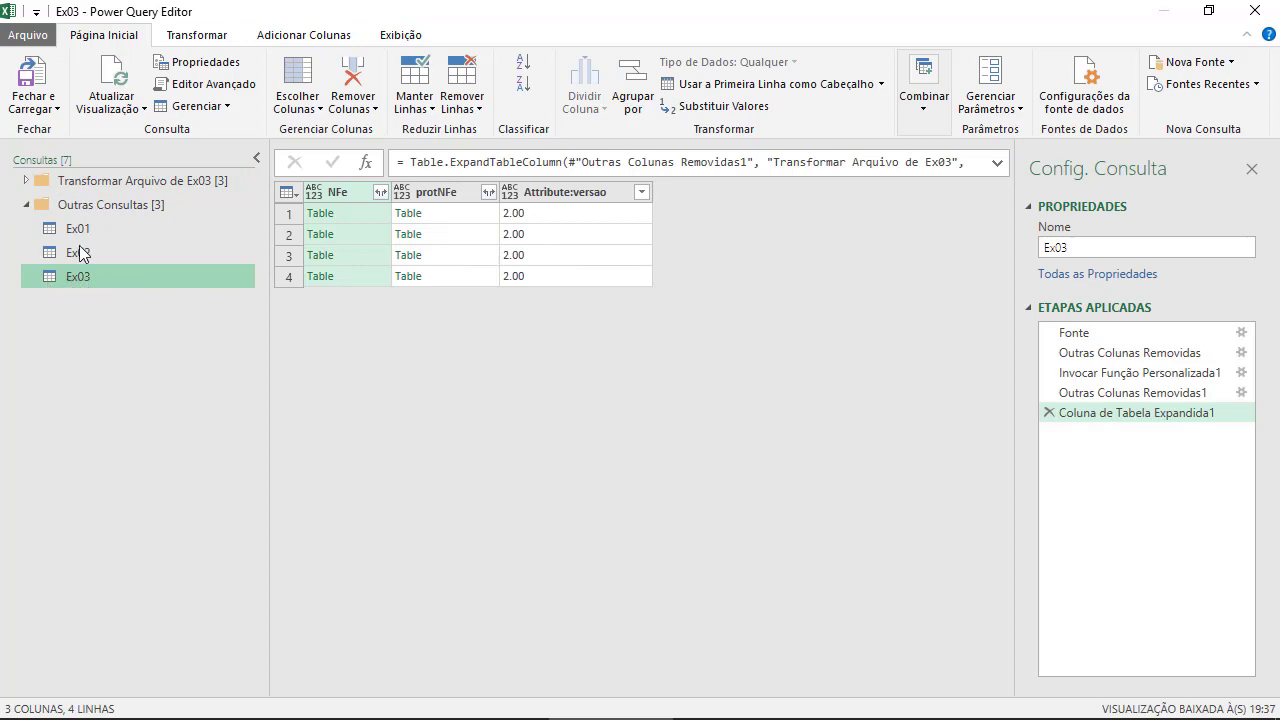
{"action": "left_click", "coordinate": [40, 183]}
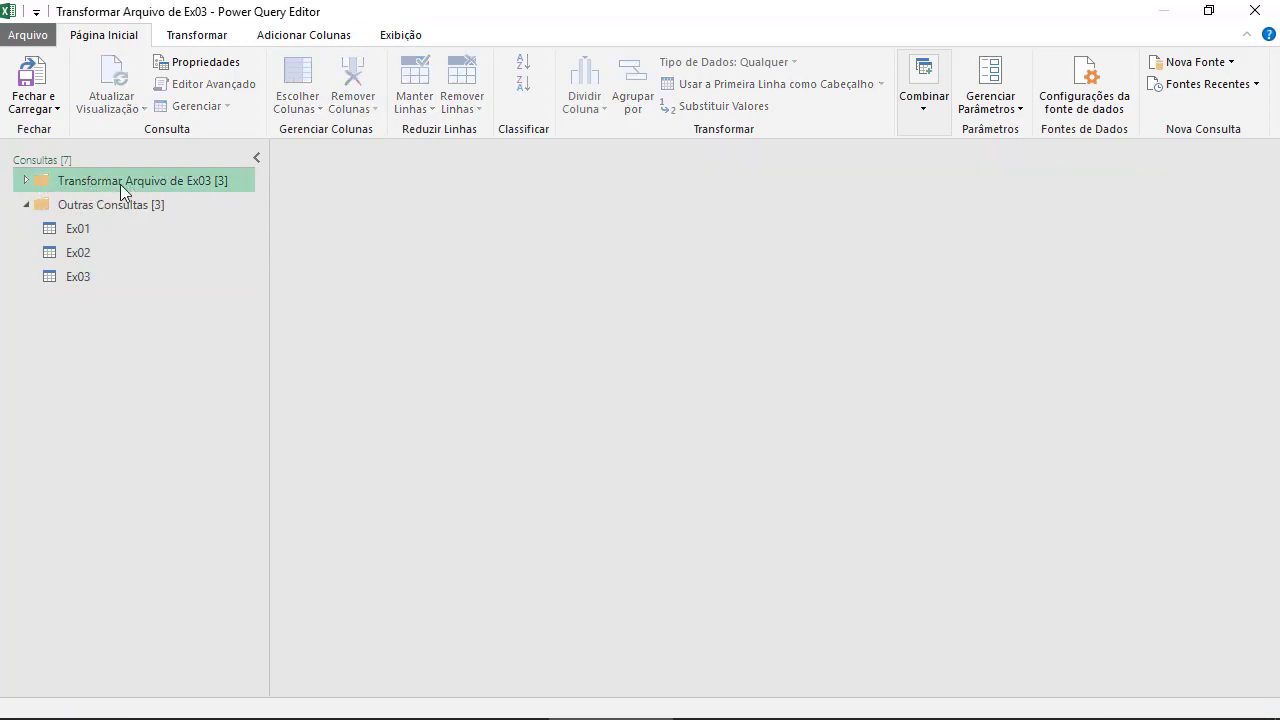
{"action": "left_click", "coordinate": [82, 270]}
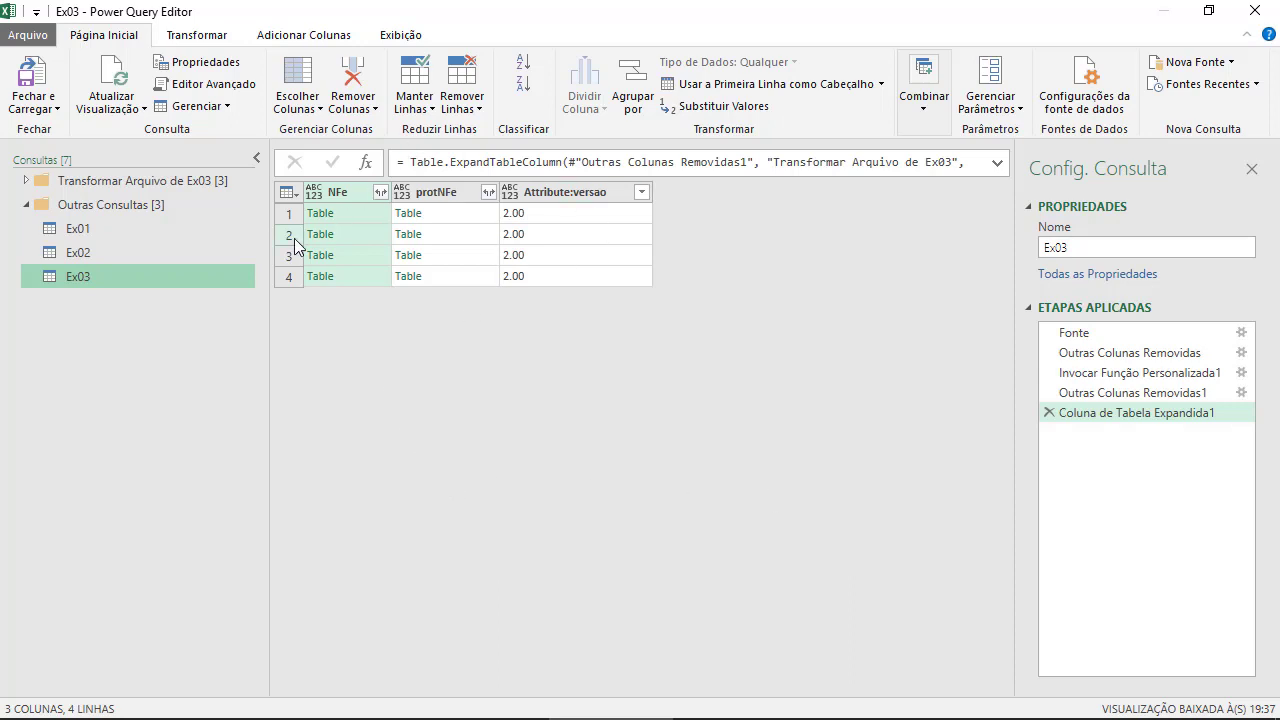
{"action": "left_click", "coordinate": [460, 192]}
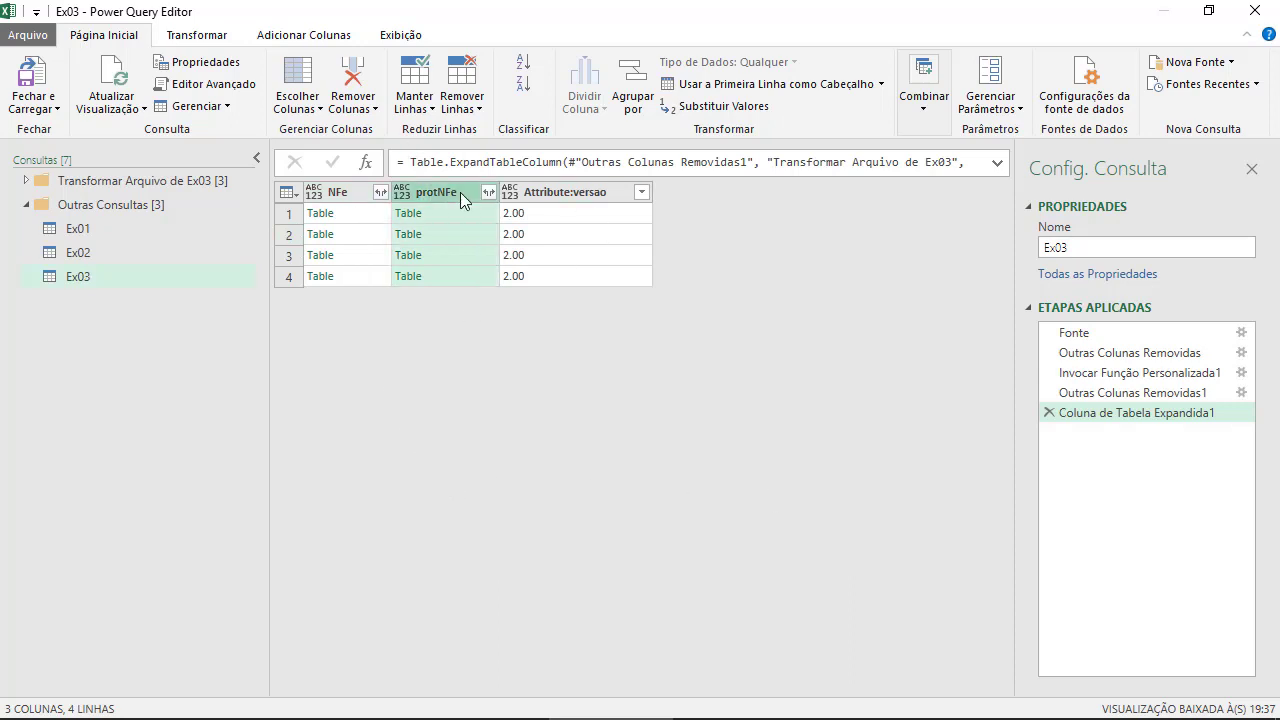
{"action": "left_click", "coordinate": [585, 195]}
{"action": "left_click", "coordinate": [351, 193]}
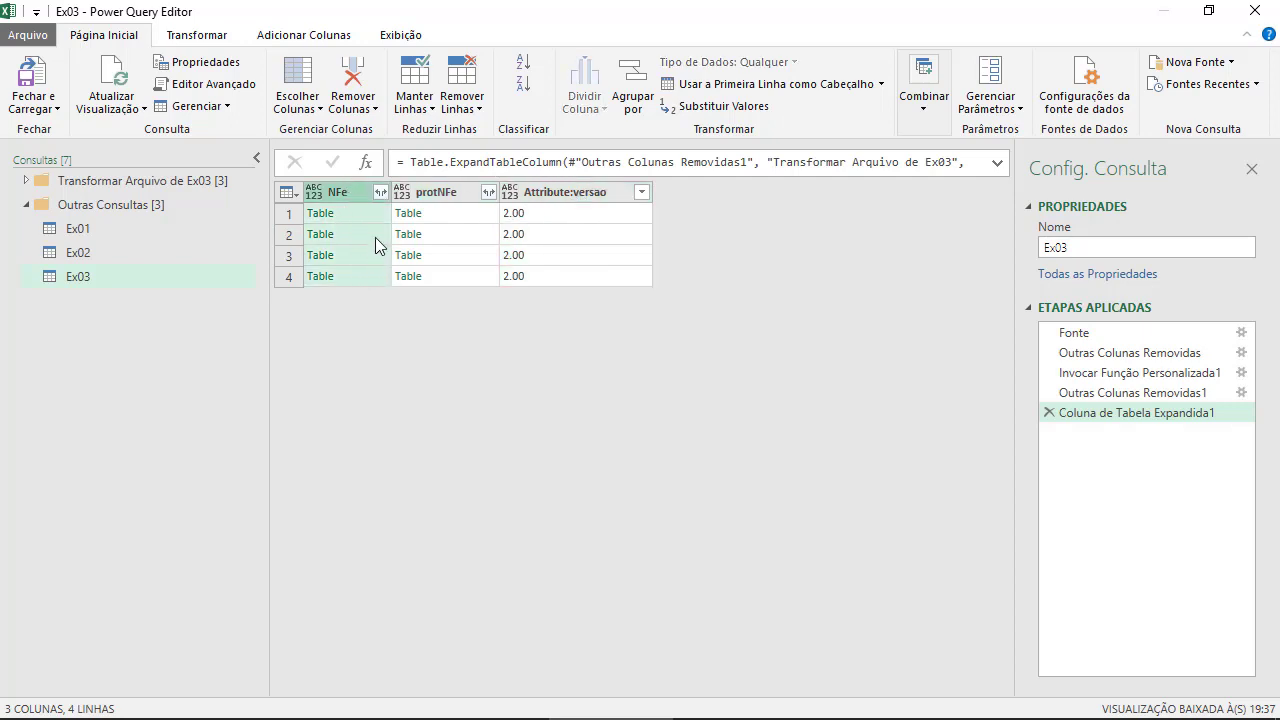
{"action": "right_click", "coordinate": [364, 192]}
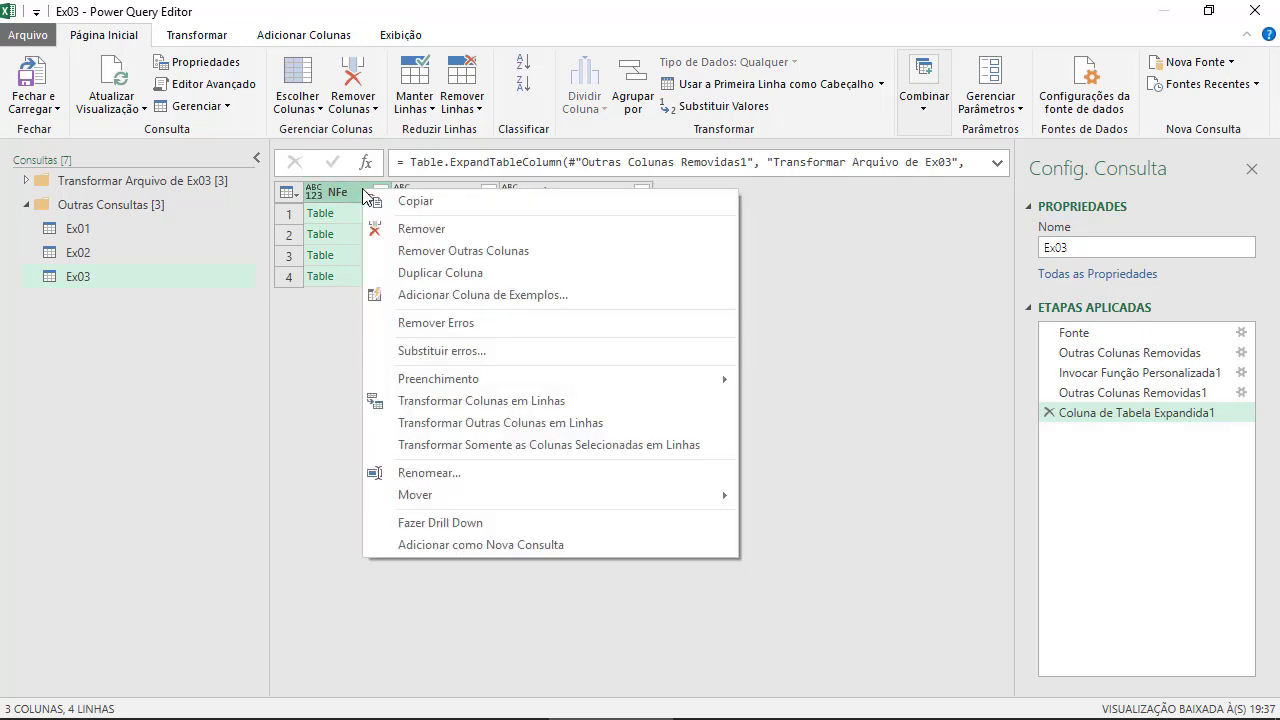
{"action": "left_click", "coordinate": [447, 250]}
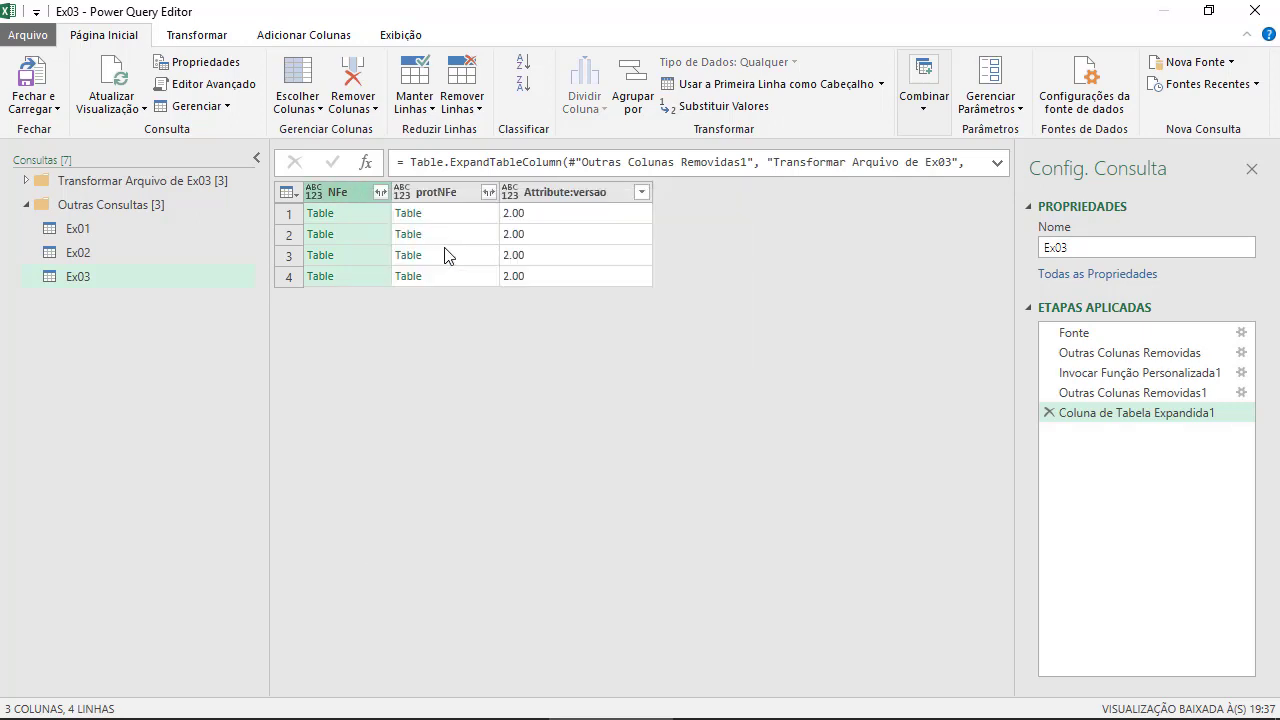
Expand the NFe column into infNFe only, without the original column name as prefix.
{"action": "left_click", "coordinate": [381, 193]}
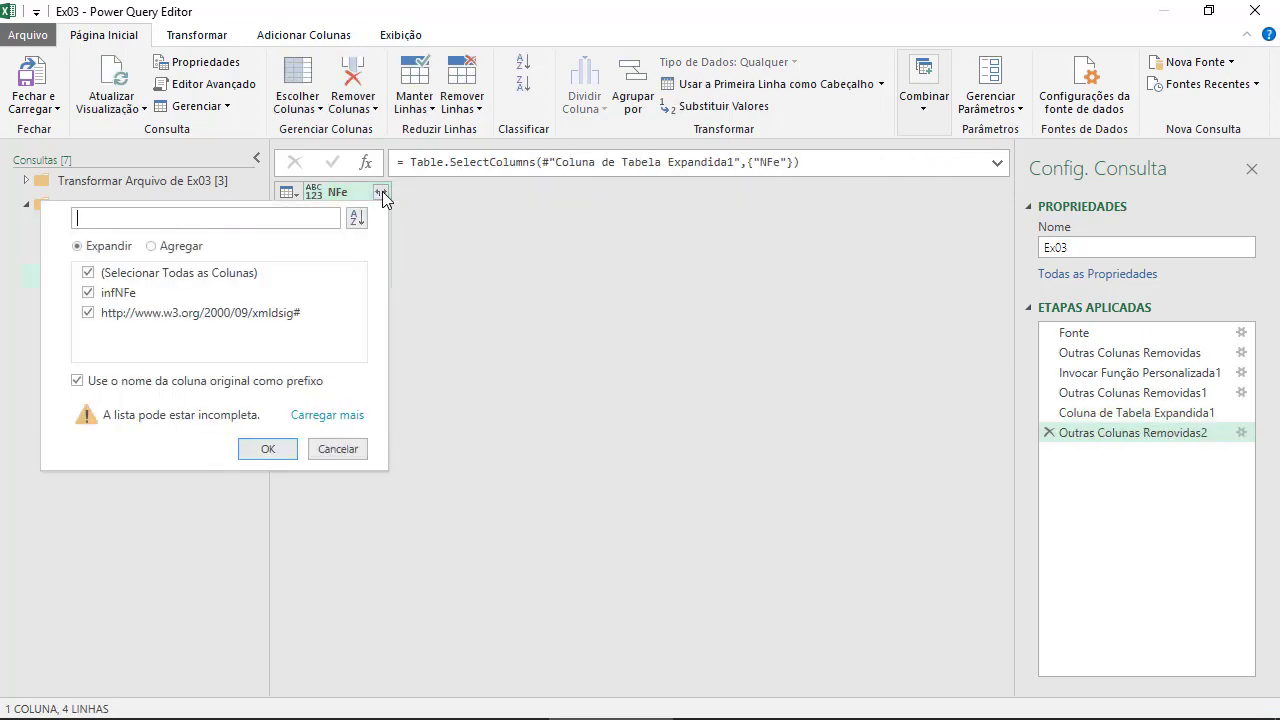
{"action": "left_click", "coordinate": [120, 314]}
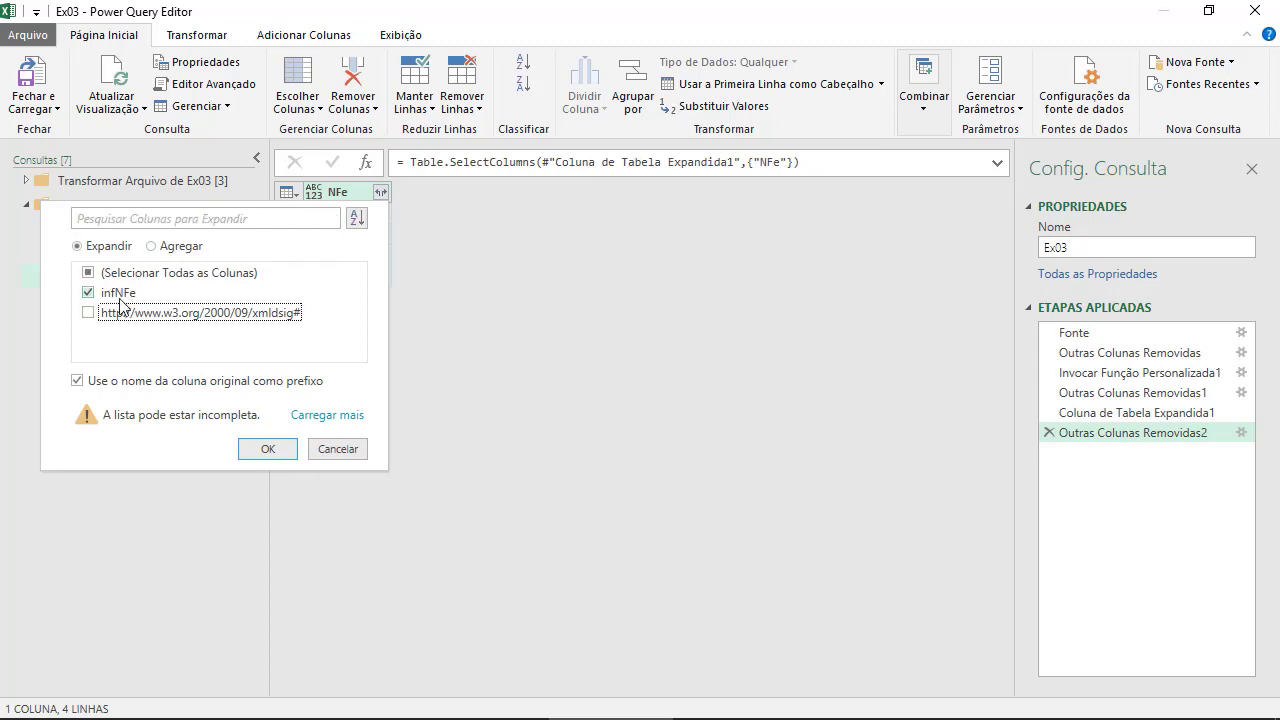
{"action": "left_click", "coordinate": [110, 384]}
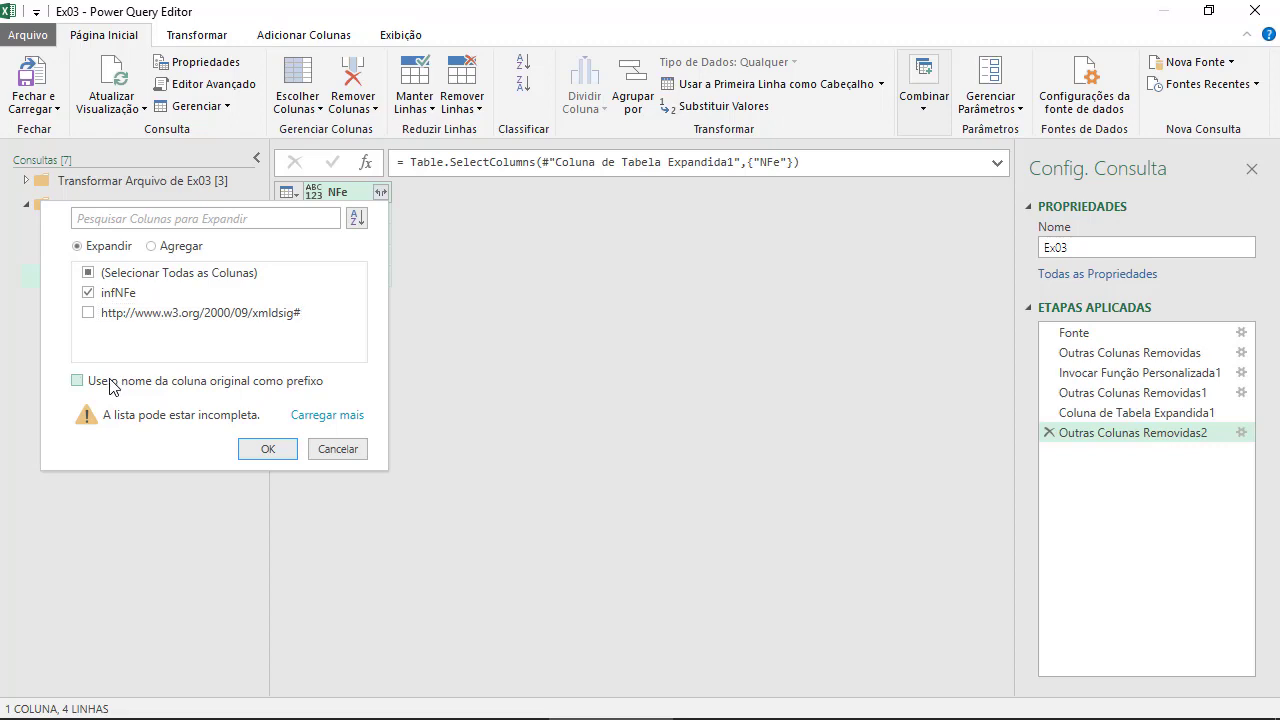
{"action": "left_click", "coordinate": [262, 451]}
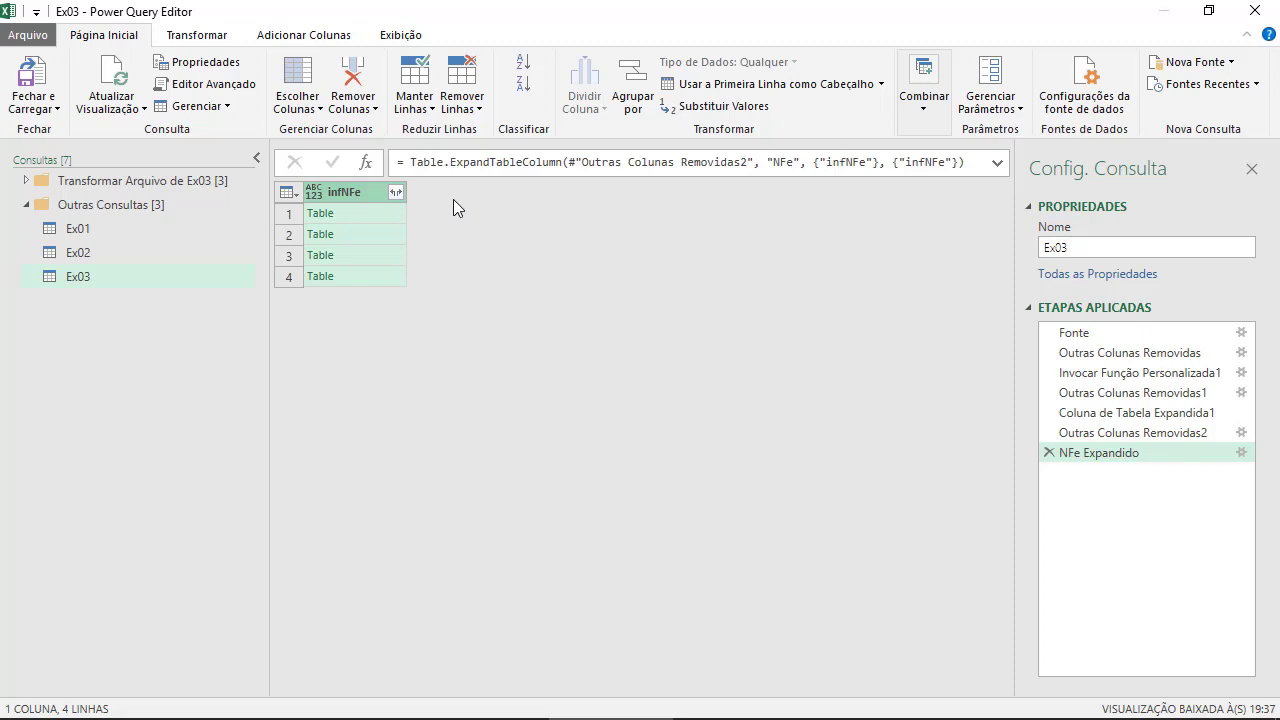
Expand the infNFe column into only emit, dest and det, without the original column name as prefix.
{"action": "left_click", "coordinate": [402, 196]}
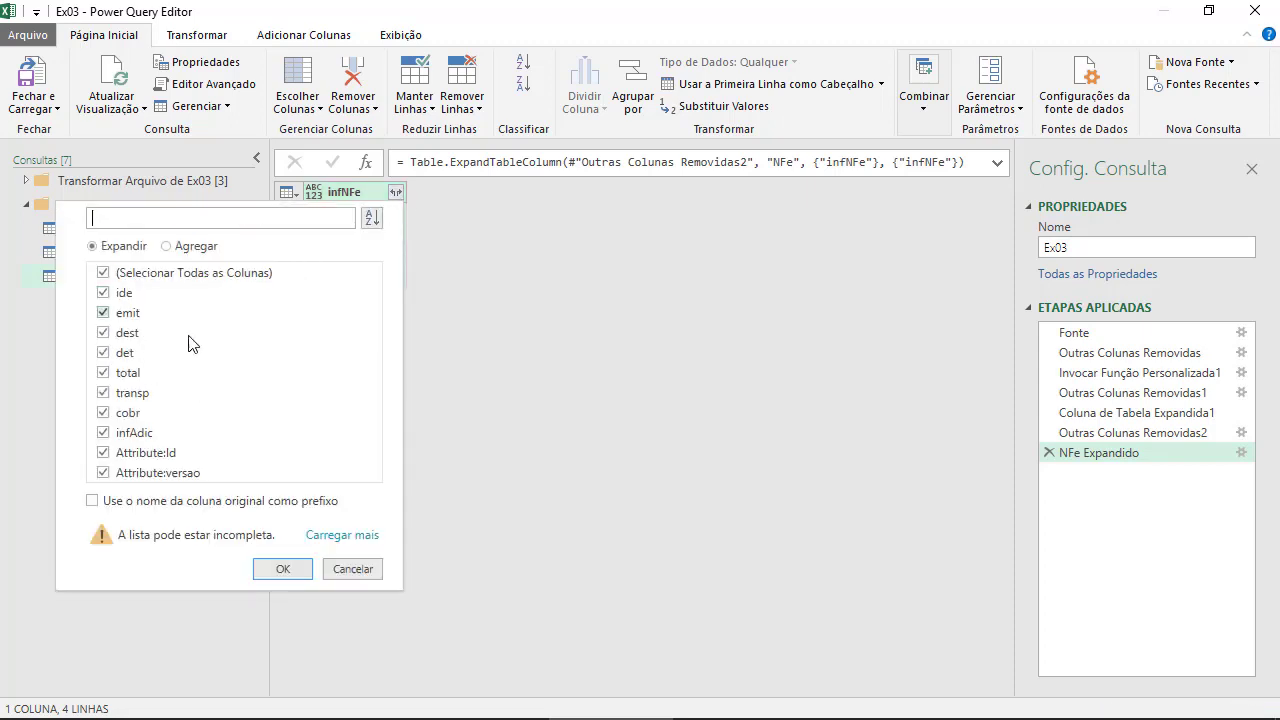
{"action": "left_click", "coordinate": [139, 275]}
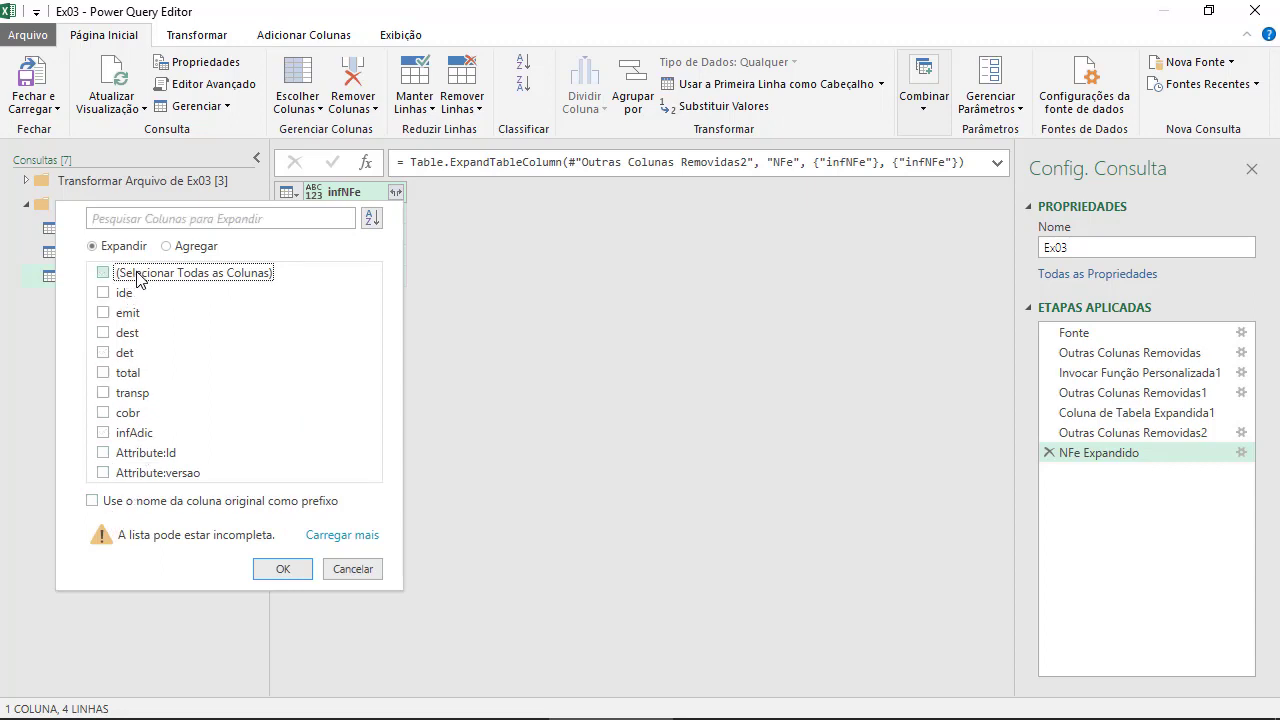
{"action": "left_click", "coordinate": [127, 313]}
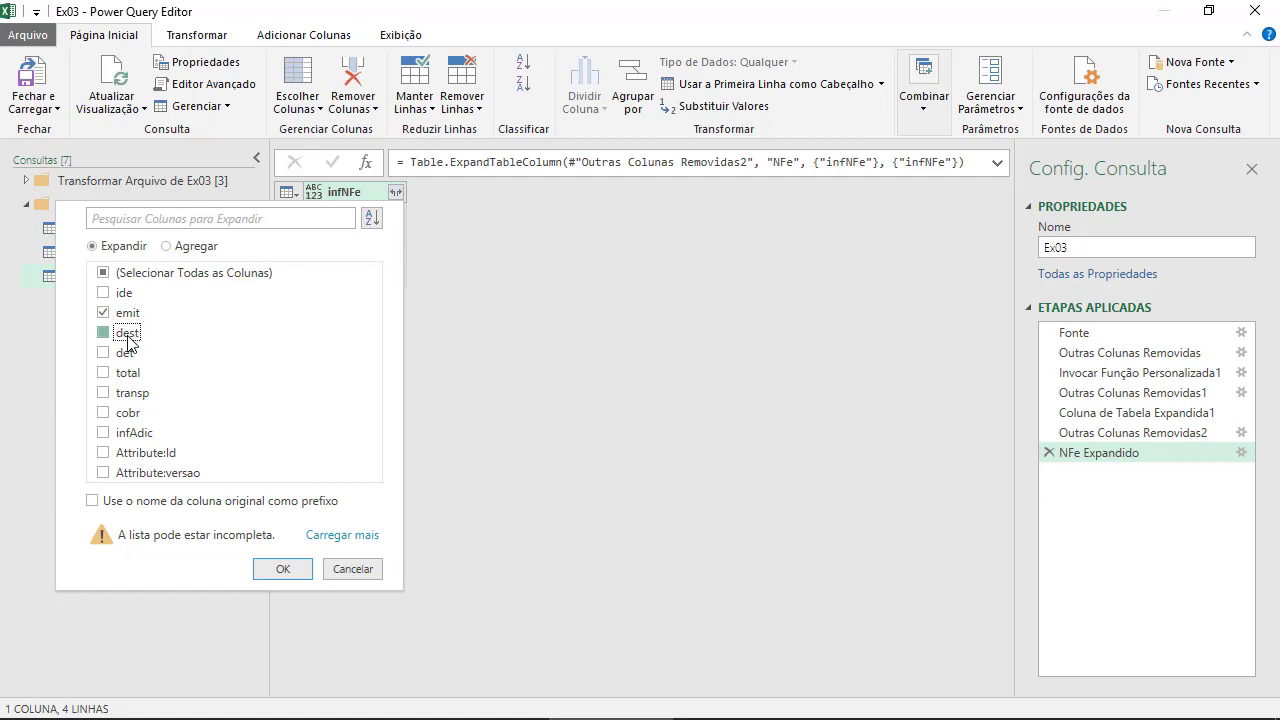
{"action": "left_click", "coordinate": [128, 336]}
{"action": "left_click", "coordinate": [123, 356]}
{"action": "left_click", "coordinate": [272, 569]}
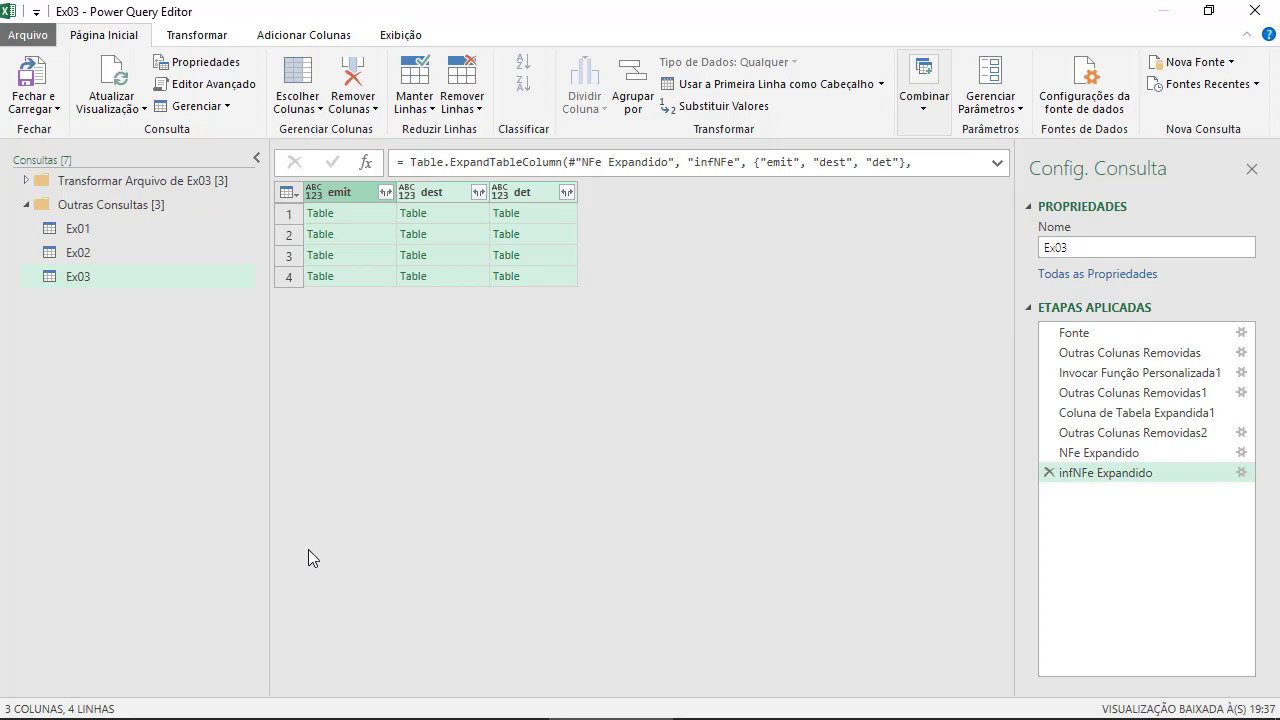
Expand the emit column into only CNPJ and xNome, using the original column name as prefix.
{"action": "left_click", "coordinate": [386, 193]}
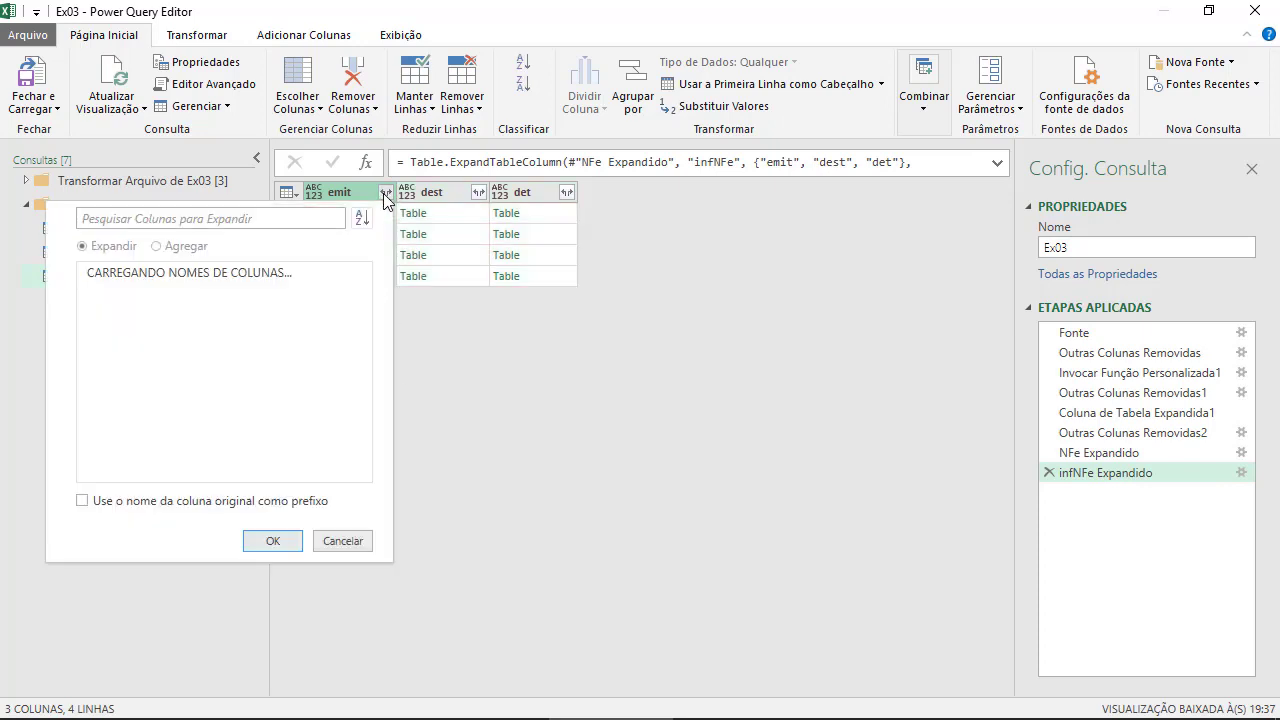
{"action": "left_click", "coordinate": [140, 273]}
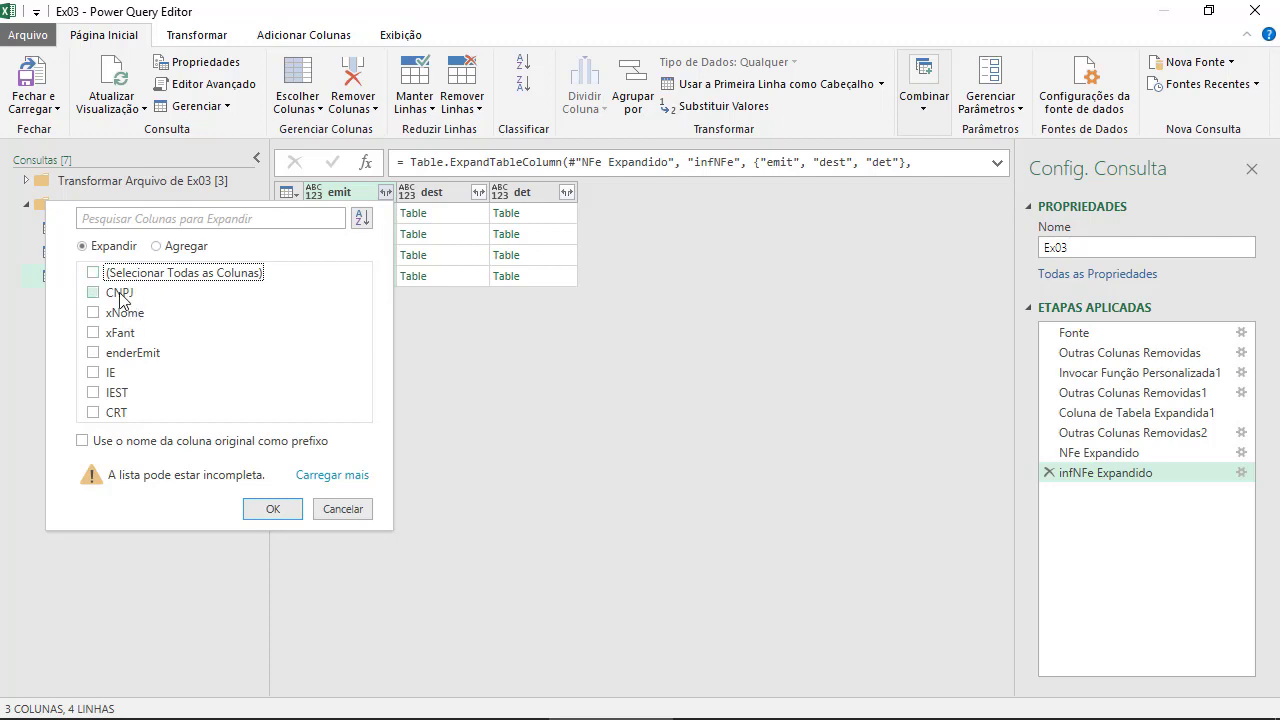
{"action": "left_click", "coordinate": [121, 295]}
{"action": "left_click", "coordinate": [124, 313]}
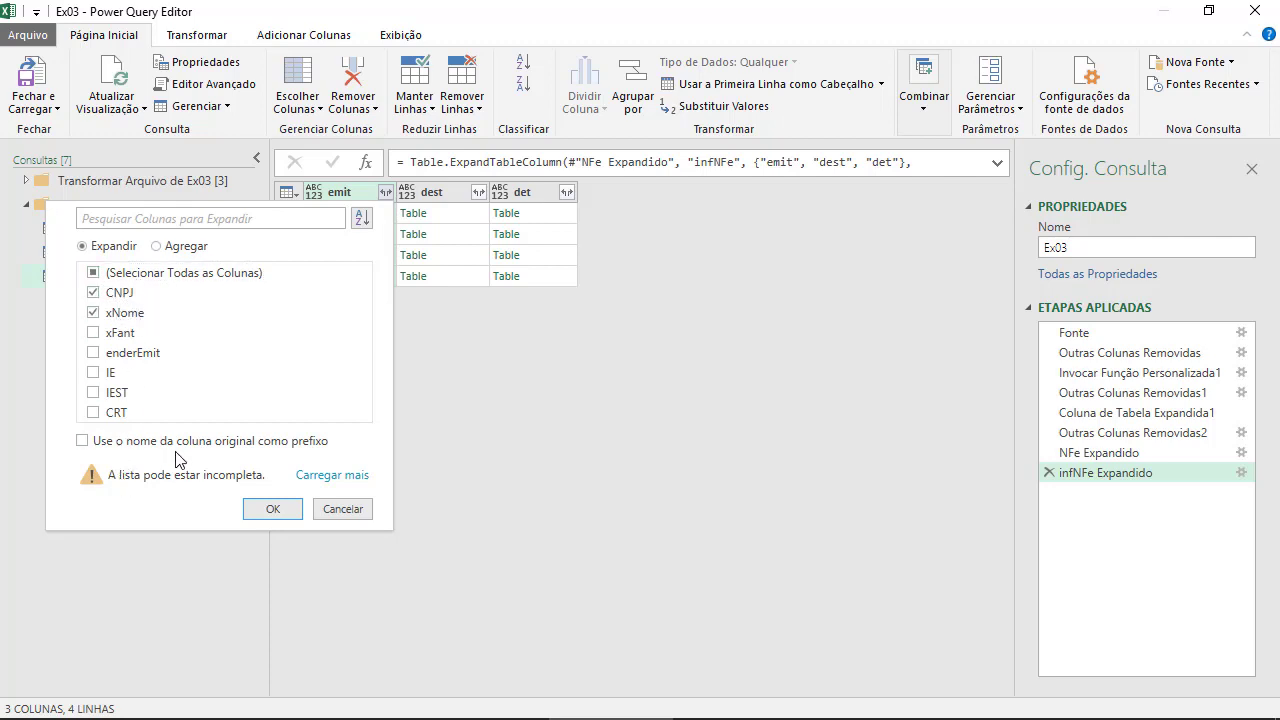
{"action": "left_click", "coordinate": [275, 508]}
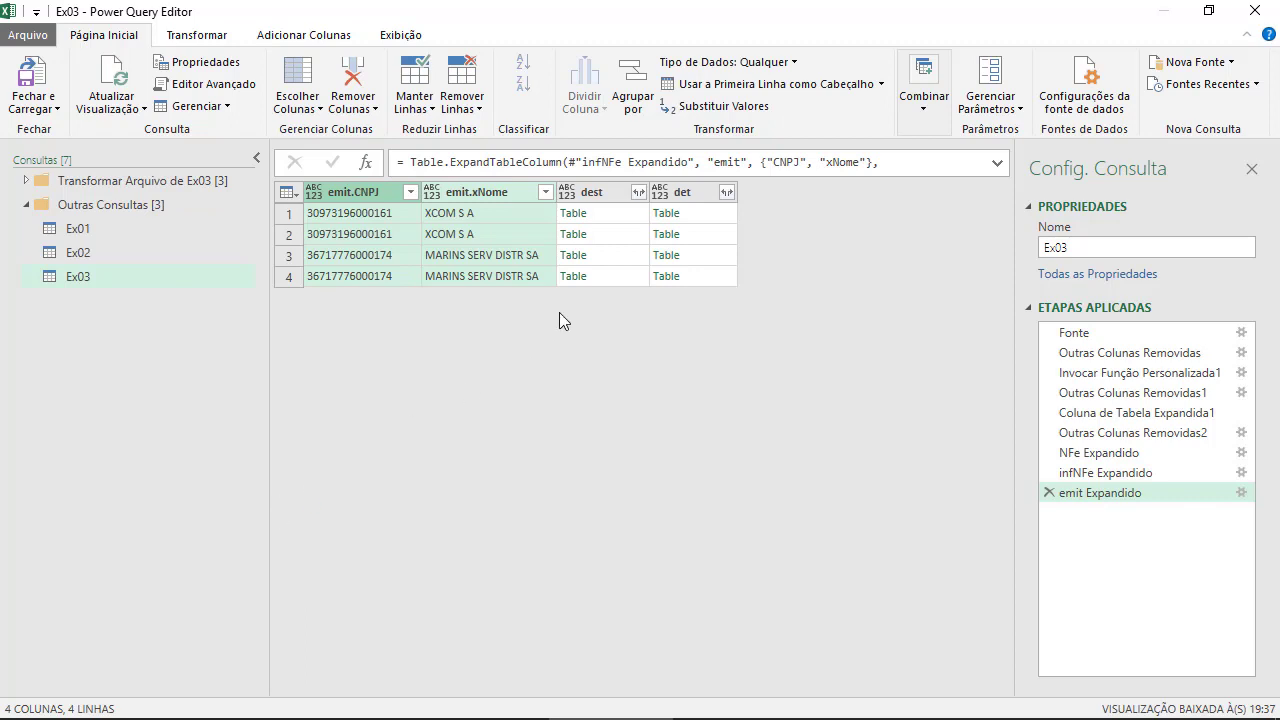
Expand the dest column into only CNPJ and xNome, keeping the original column name as prefix.
{"action": "left_click", "coordinate": [637, 193]}
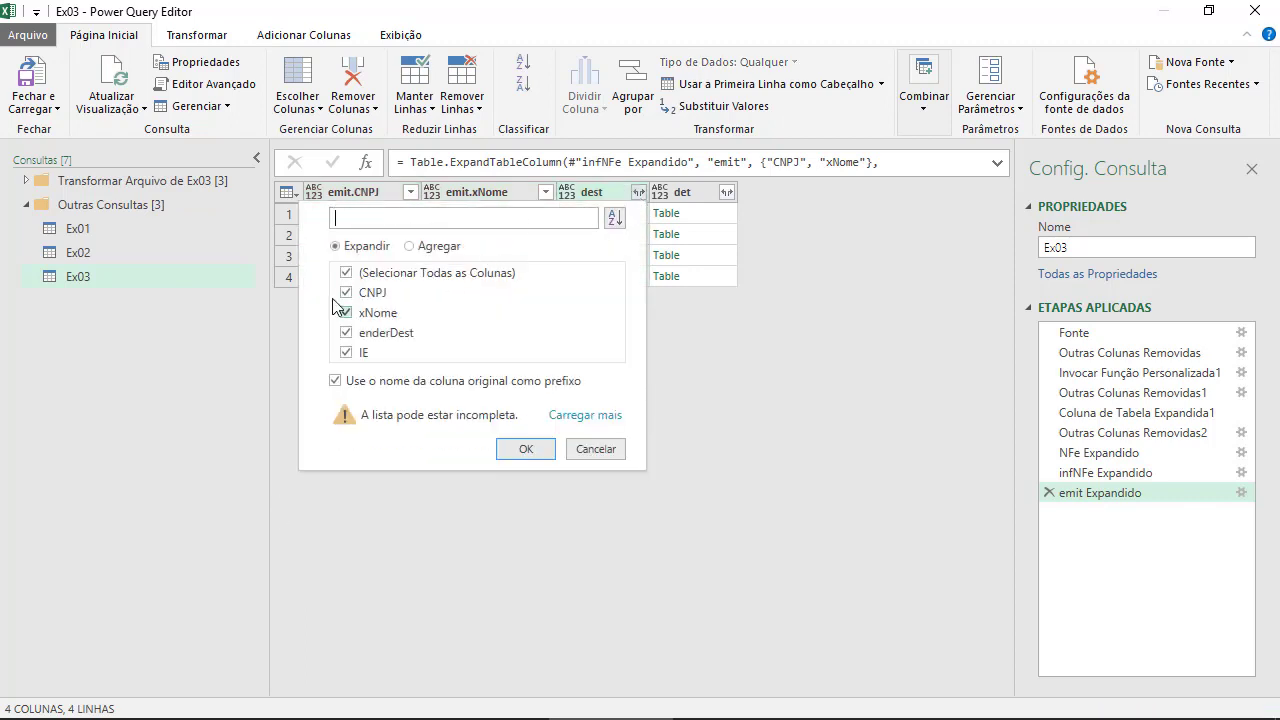
{"action": "left_click", "coordinate": [346, 272]}
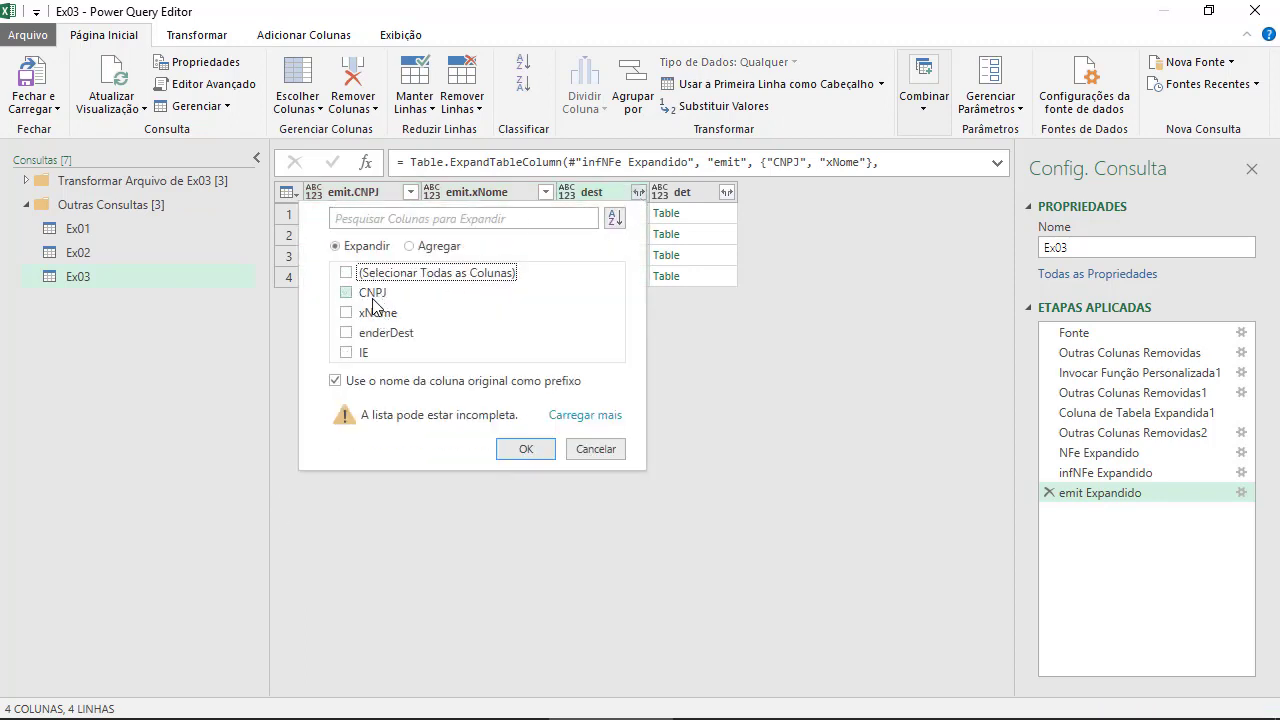
{"action": "left_click", "coordinate": [372, 294]}
{"action": "left_click", "coordinate": [378, 313]}
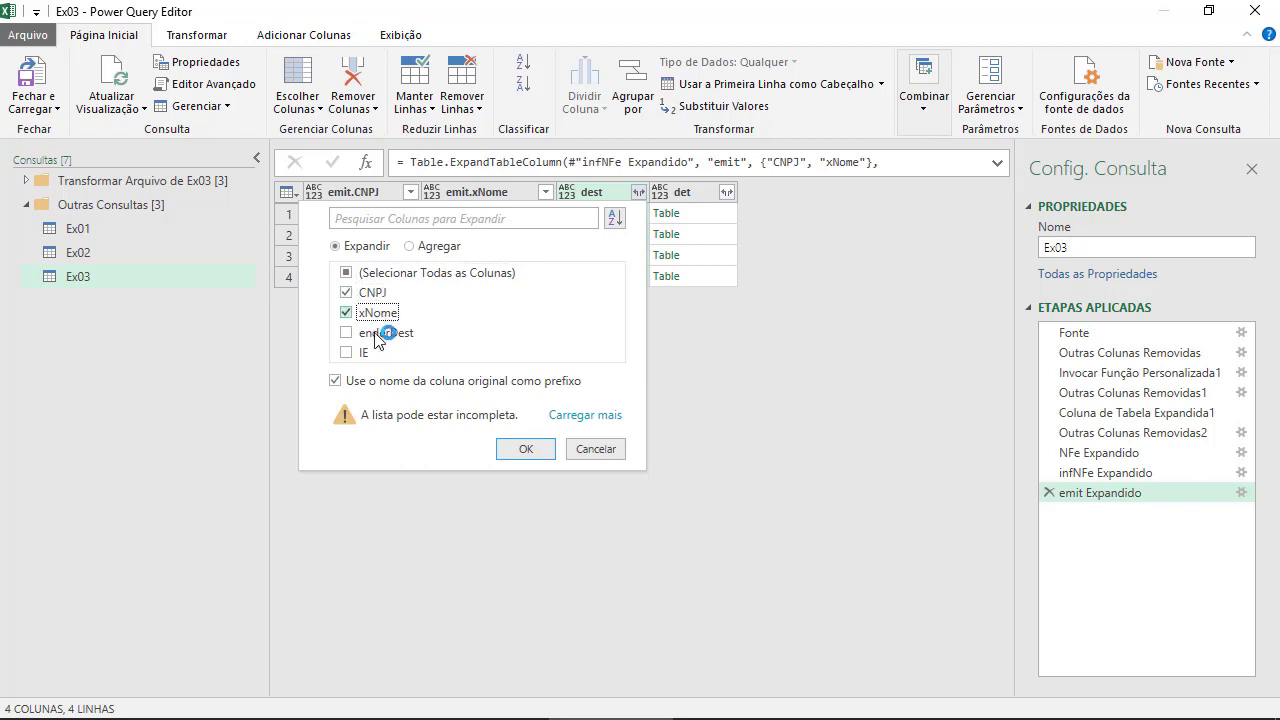
{"action": "left_click", "coordinate": [528, 448]}
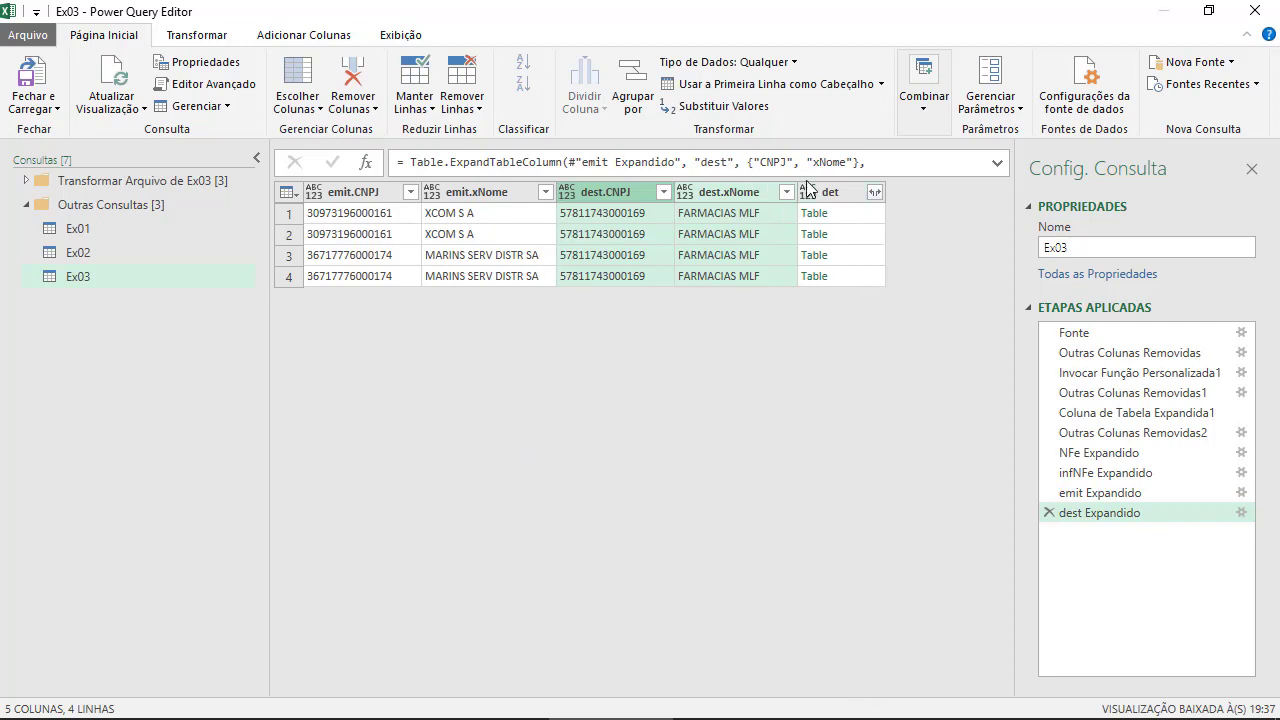
Expand the det column into only prod and Attribute:nItem, keeping the original column name as prefix.
{"action": "left_click", "coordinate": [875, 192]}
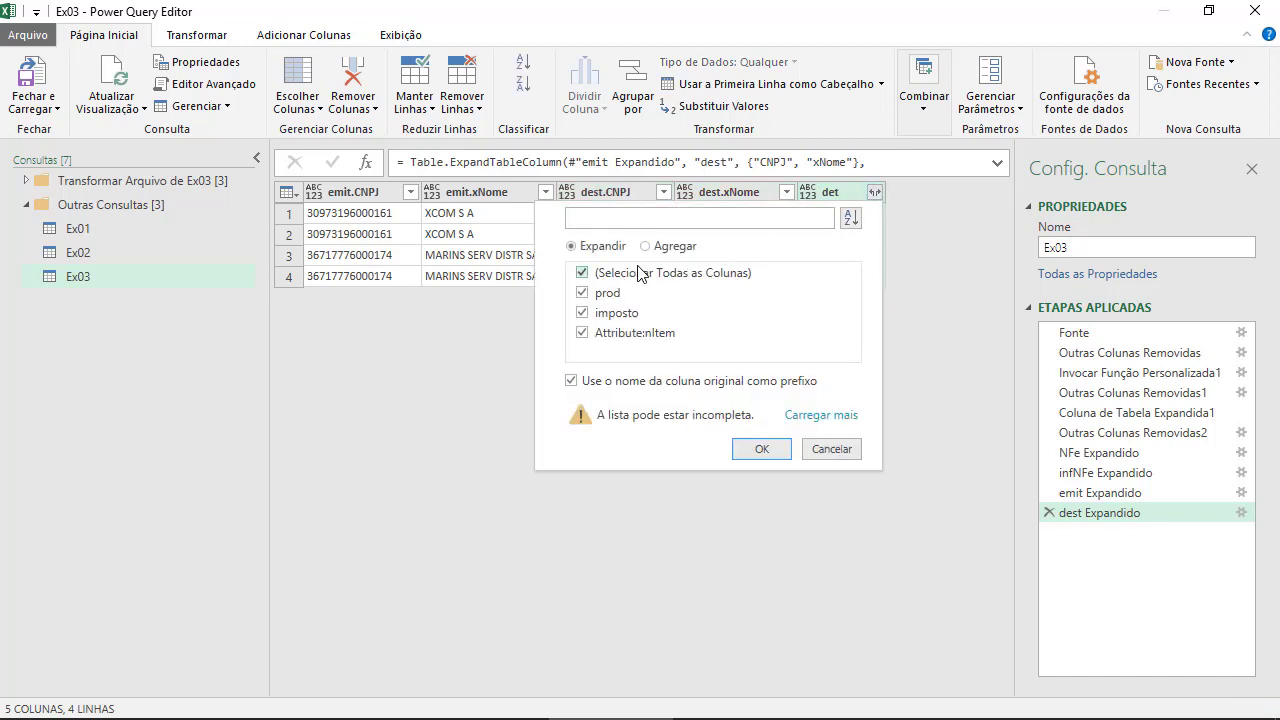
{"action": "left_click", "coordinate": [640, 273]}
{"action": "left_click", "coordinate": [610, 294]}
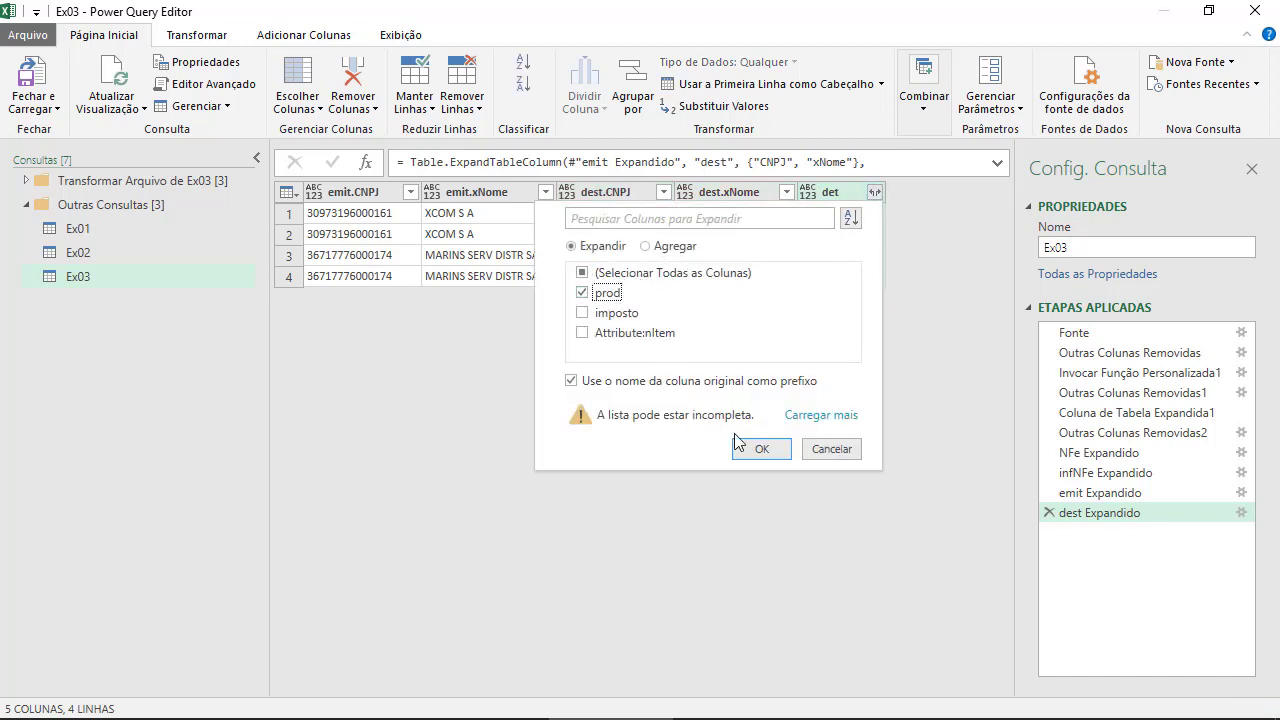
{"action": "left_click", "coordinate": [650, 334]}
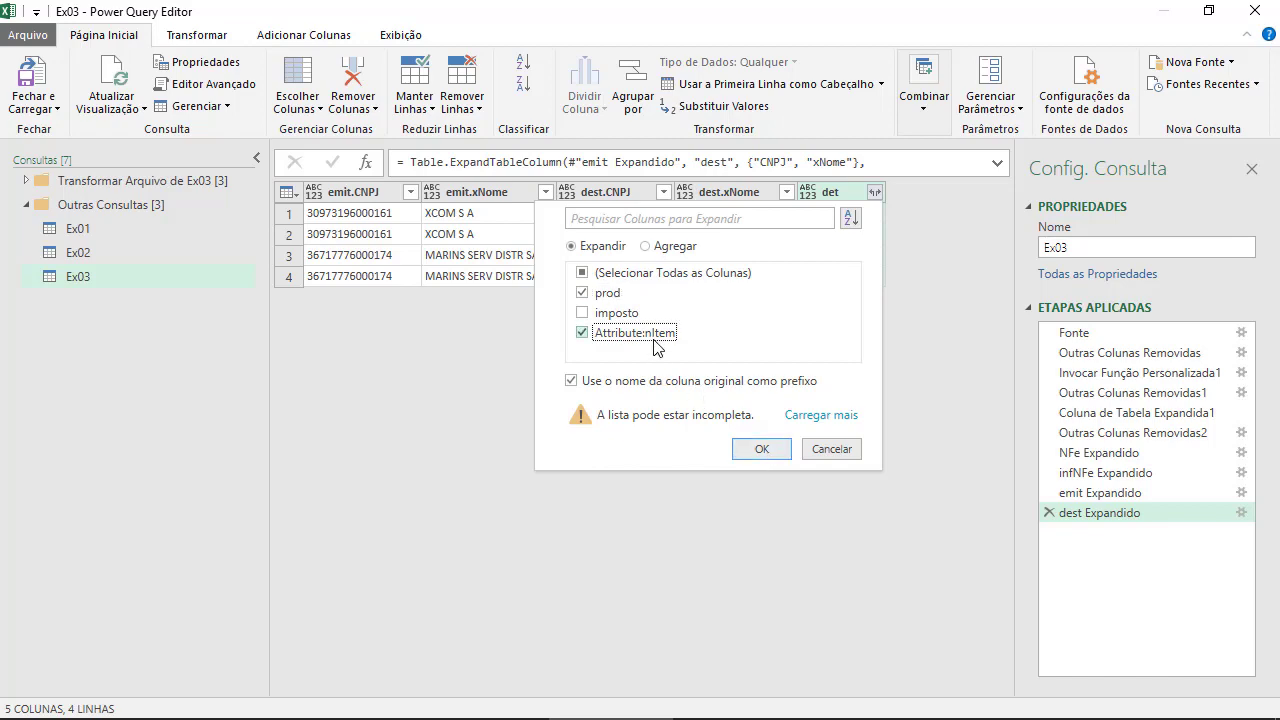
{"action": "left_click", "coordinate": [762, 450]}
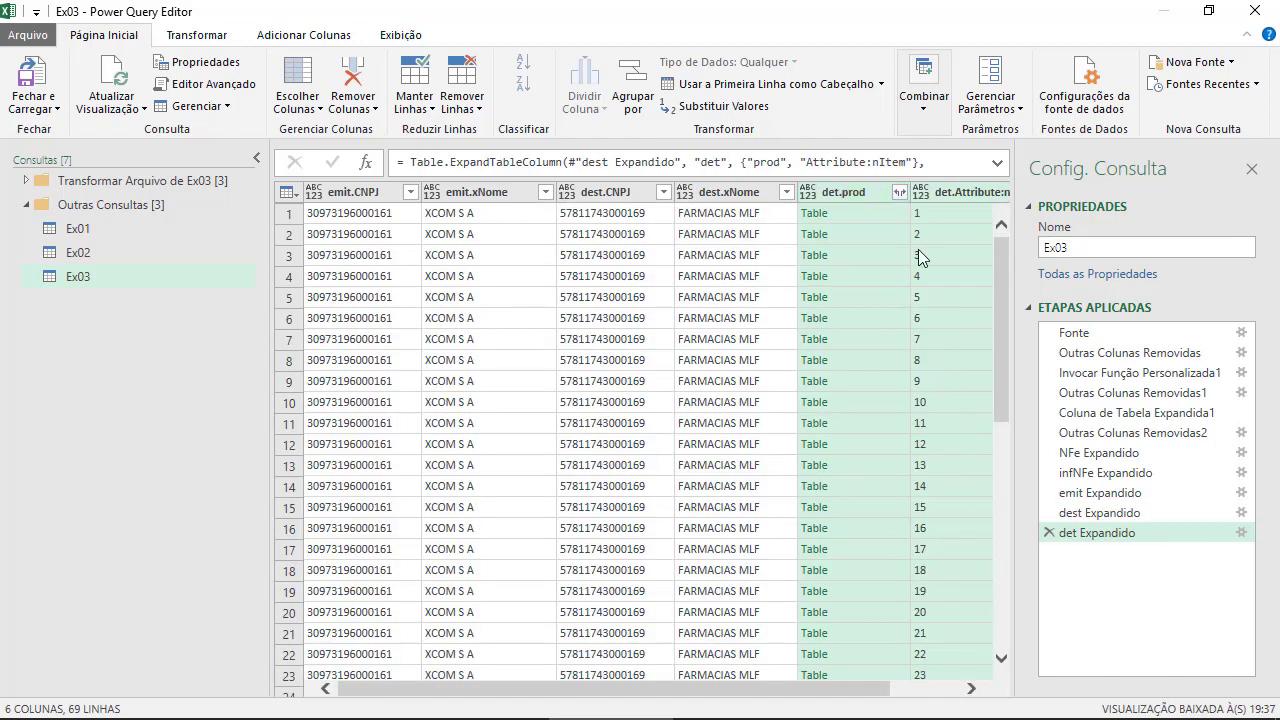
Examine the issuer, recipient and item number columns of Ex03 row by row to see where each invoice's items begin and end.
{"action": "left_click", "coordinate": [348, 218]}
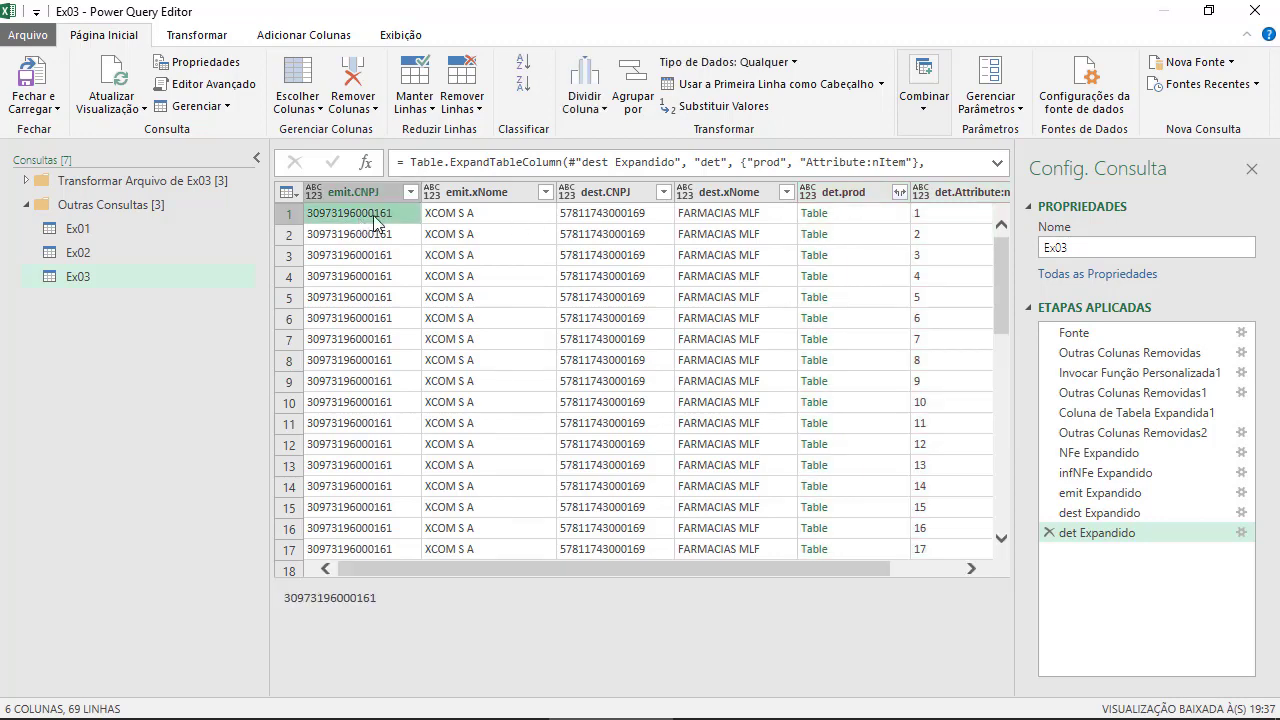
{"action": "left_click", "coordinate": [455, 216]}
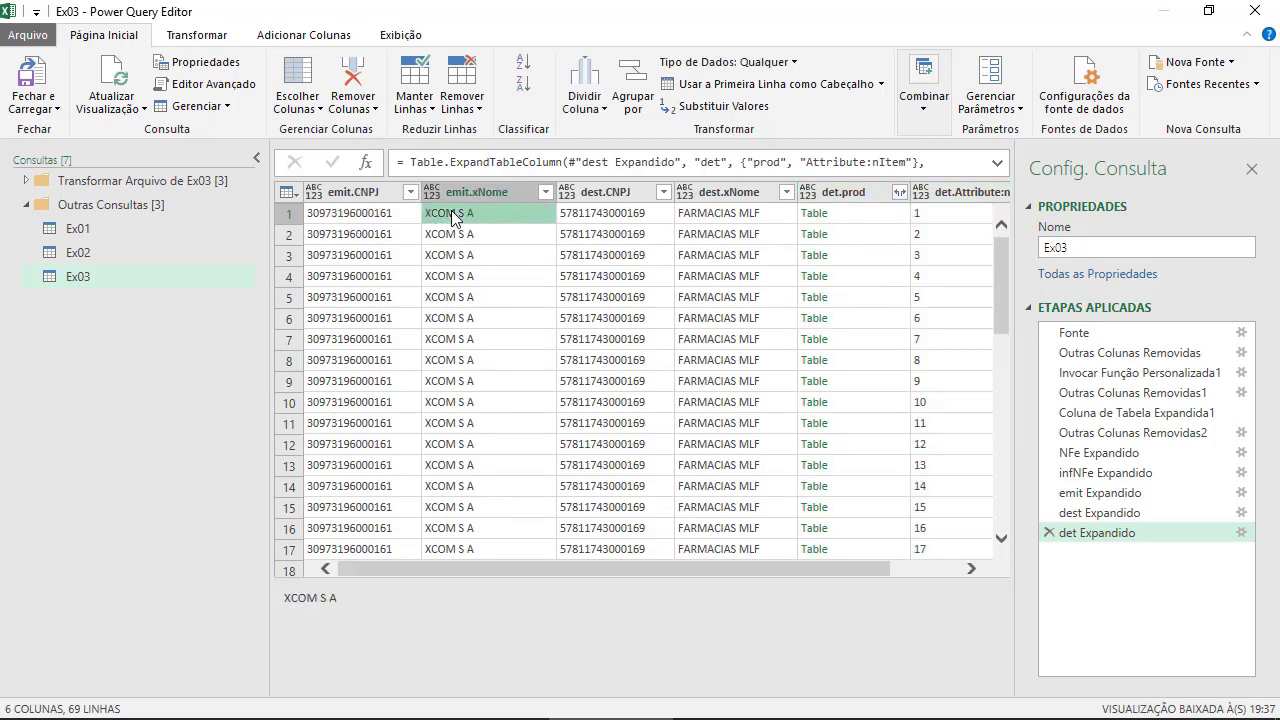
{"action": "left_click", "coordinate": [603, 209]}
{"action": "left_click", "coordinate": [724, 218]}
{"action": "left_click", "coordinate": [935, 234]}
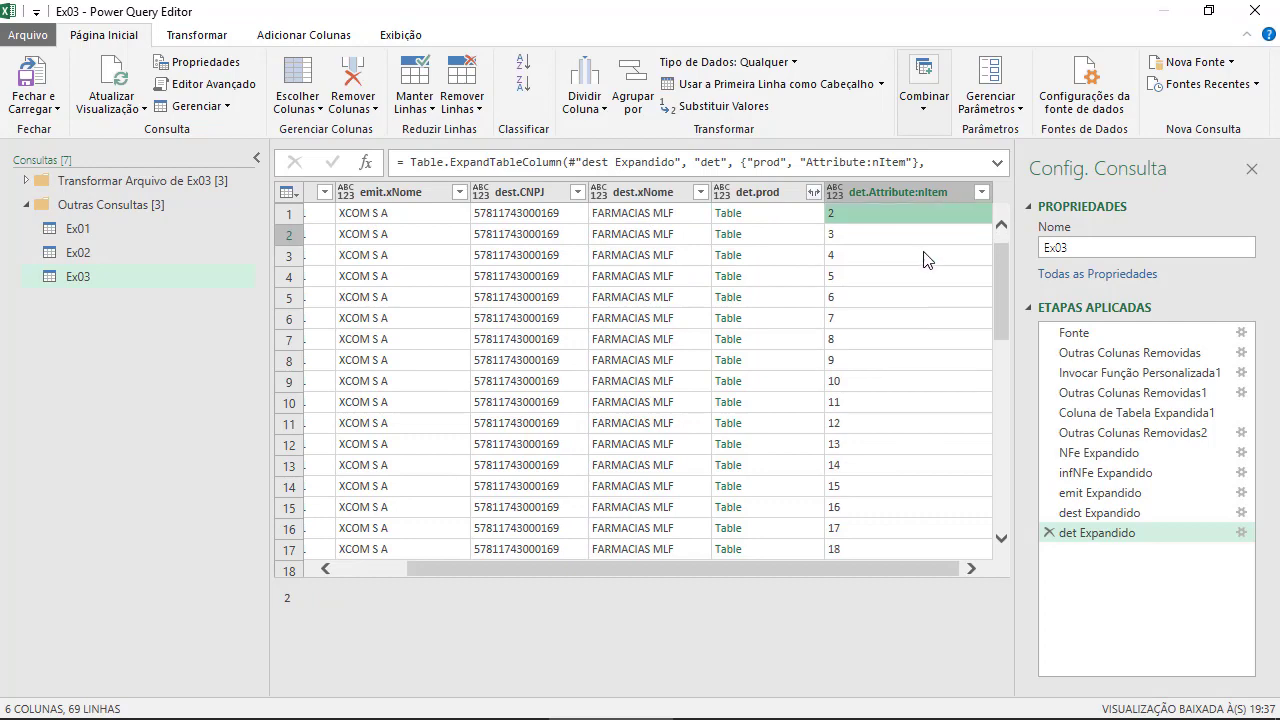
{"action": "scroll", "coordinate": [925, 270], "scroll_direction": "down", "scroll_amount": 6}
{"action": "left_click", "coordinate": [849, 410]}
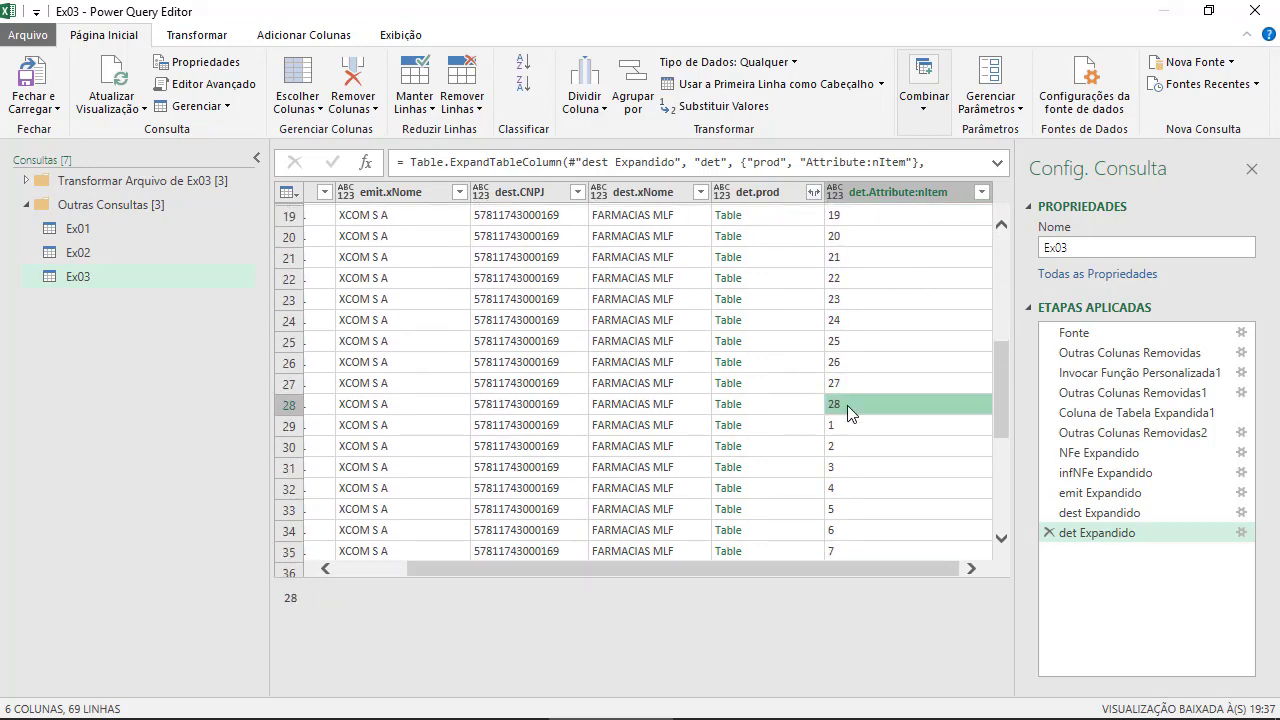
{"action": "left_click", "coordinate": [391, 567]}
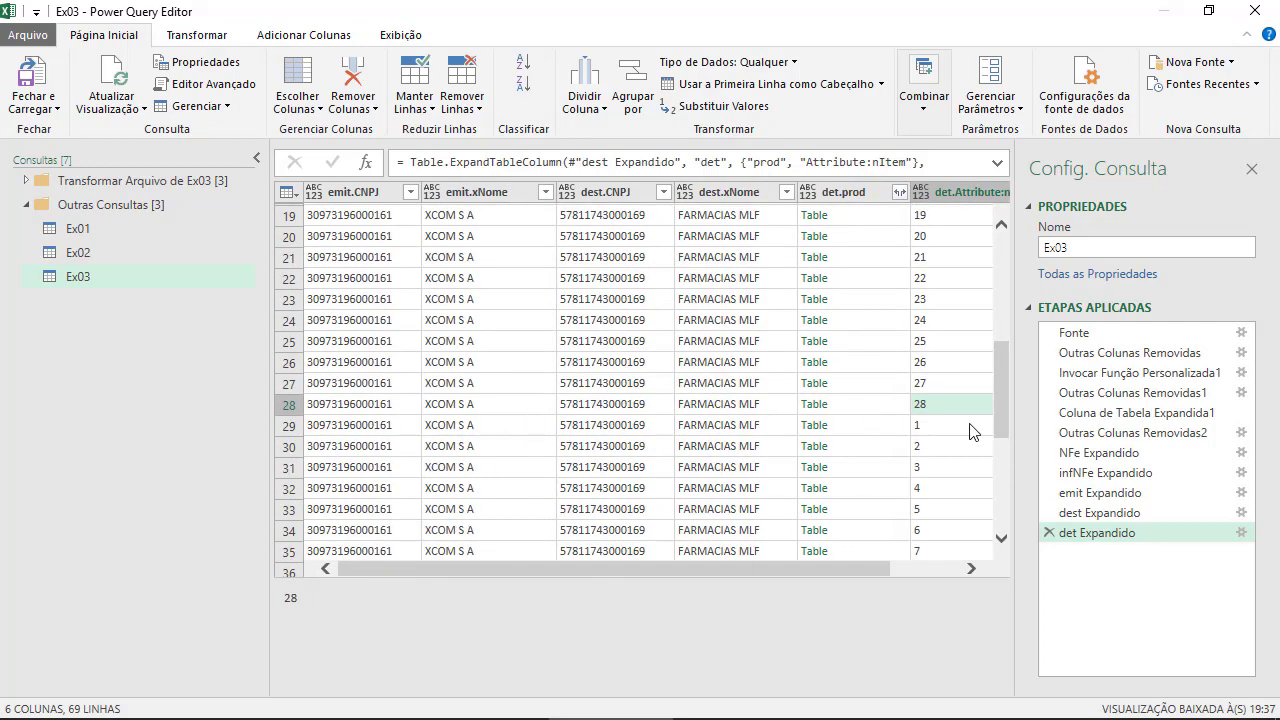
{"action": "left_click", "coordinate": [770, 430]}
{"action": "left_click", "coordinate": [498, 426]}
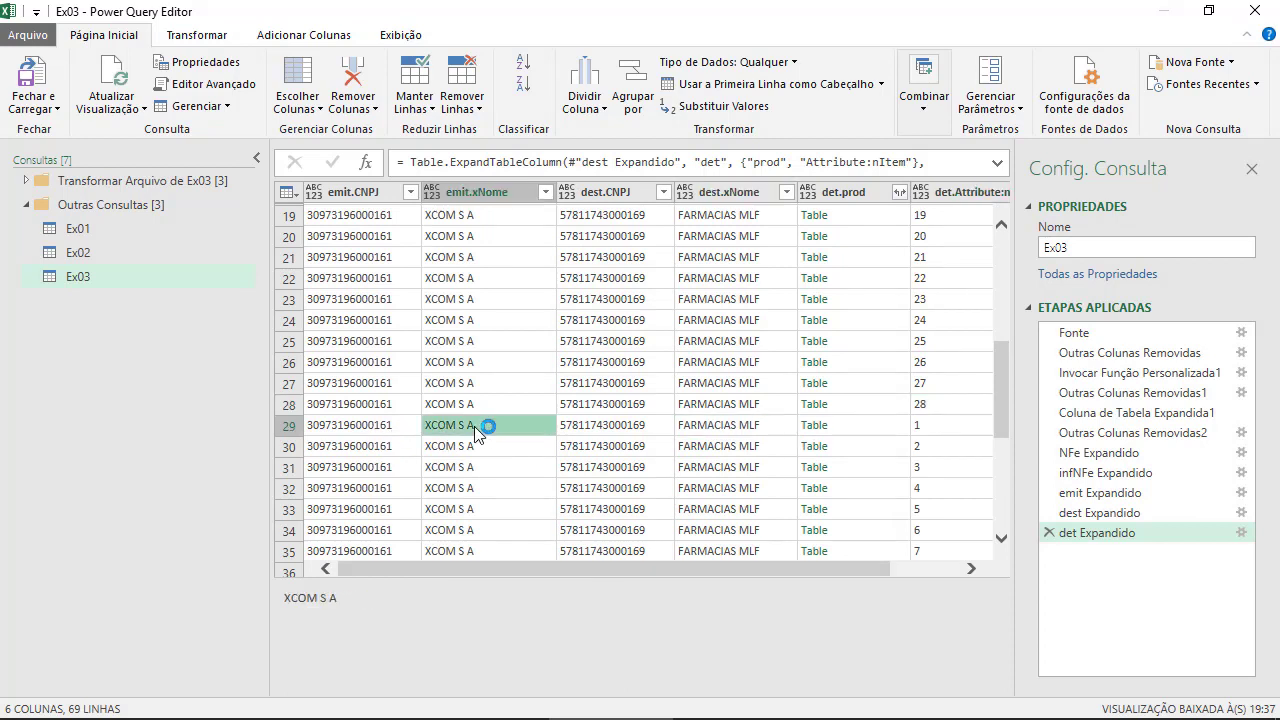
{"action": "left_click", "coordinate": [727, 432]}
{"action": "scroll", "coordinate": [956, 498], "scroll_direction": "down", "scroll_amount": 8}
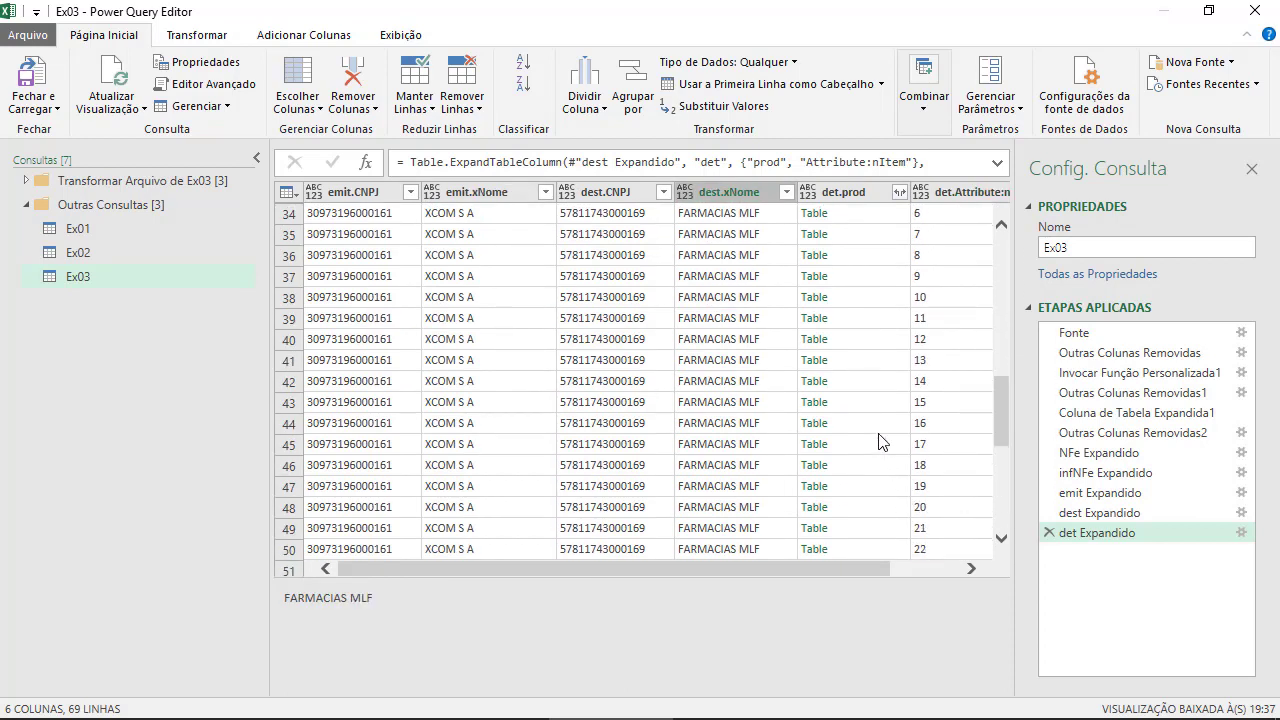
{"action": "scroll", "coordinate": [878, 404], "scroll_direction": "down", "scroll_amount": 2}
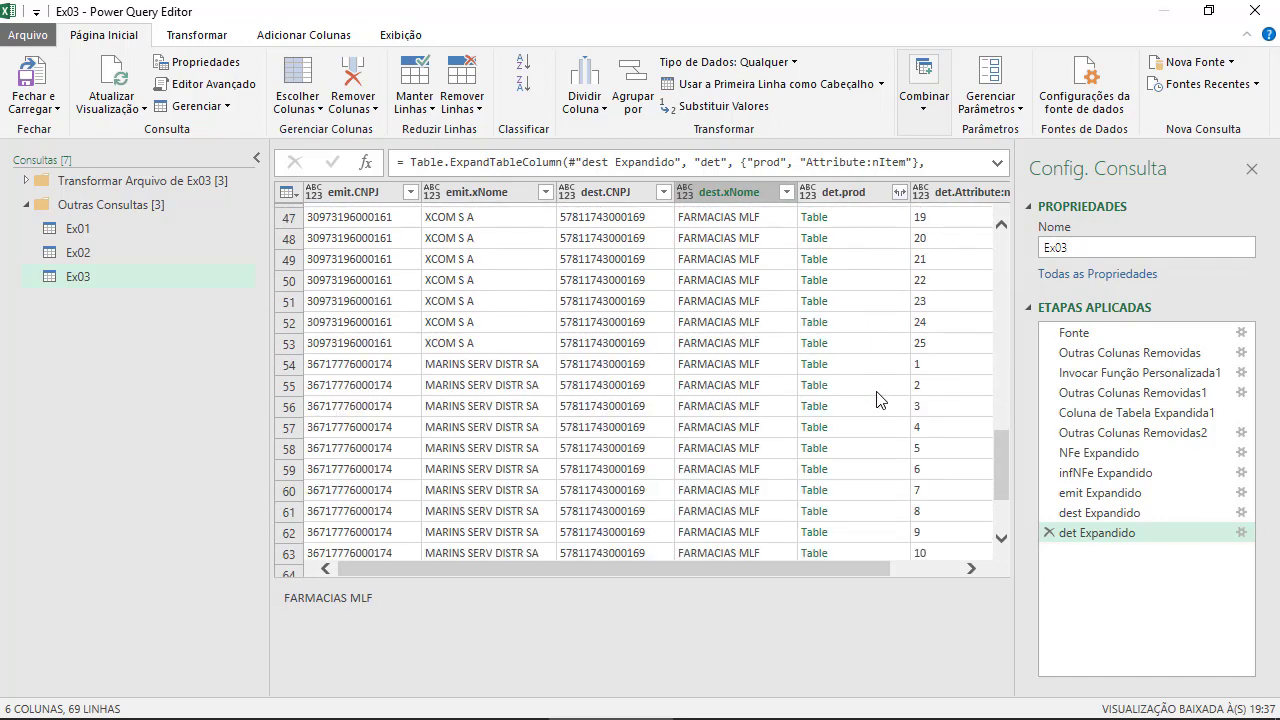
Check the row in Ex03 where the MARINS SERV DISTR SA invoice starts against its item number.
{"action": "left_click", "coordinate": [446, 368]}
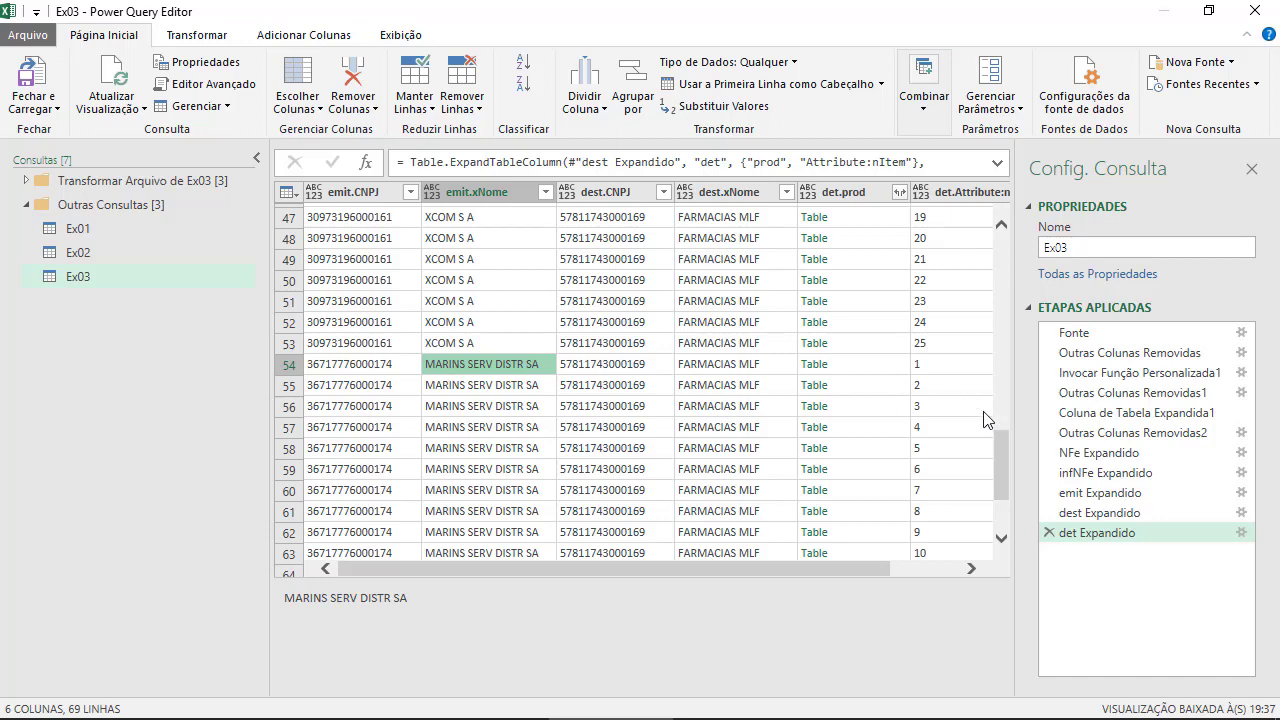
{"action": "left_click", "coordinate": [935, 366]}
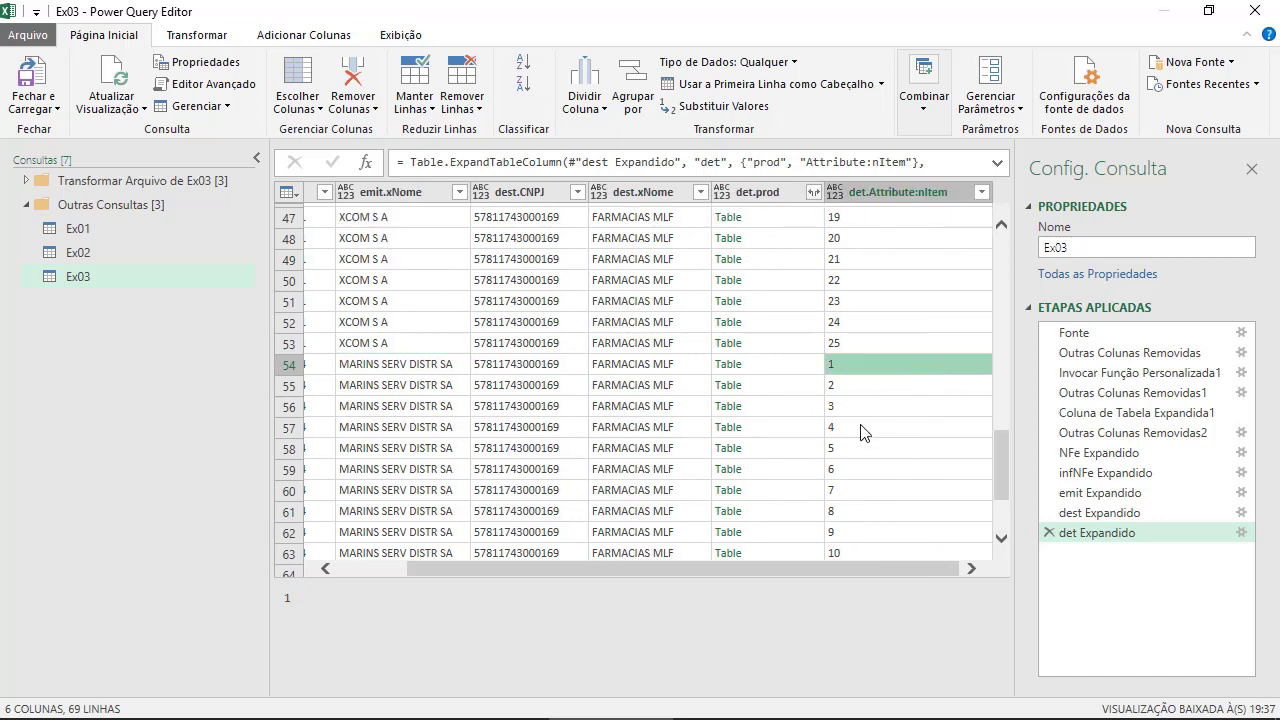
{"action": "scroll", "coordinate": [752, 430], "scroll_direction": "up", "scroll_amount": 1}
{"action": "scroll", "coordinate": [752, 430], "scroll_direction": "up", "scroll_amount": 15}
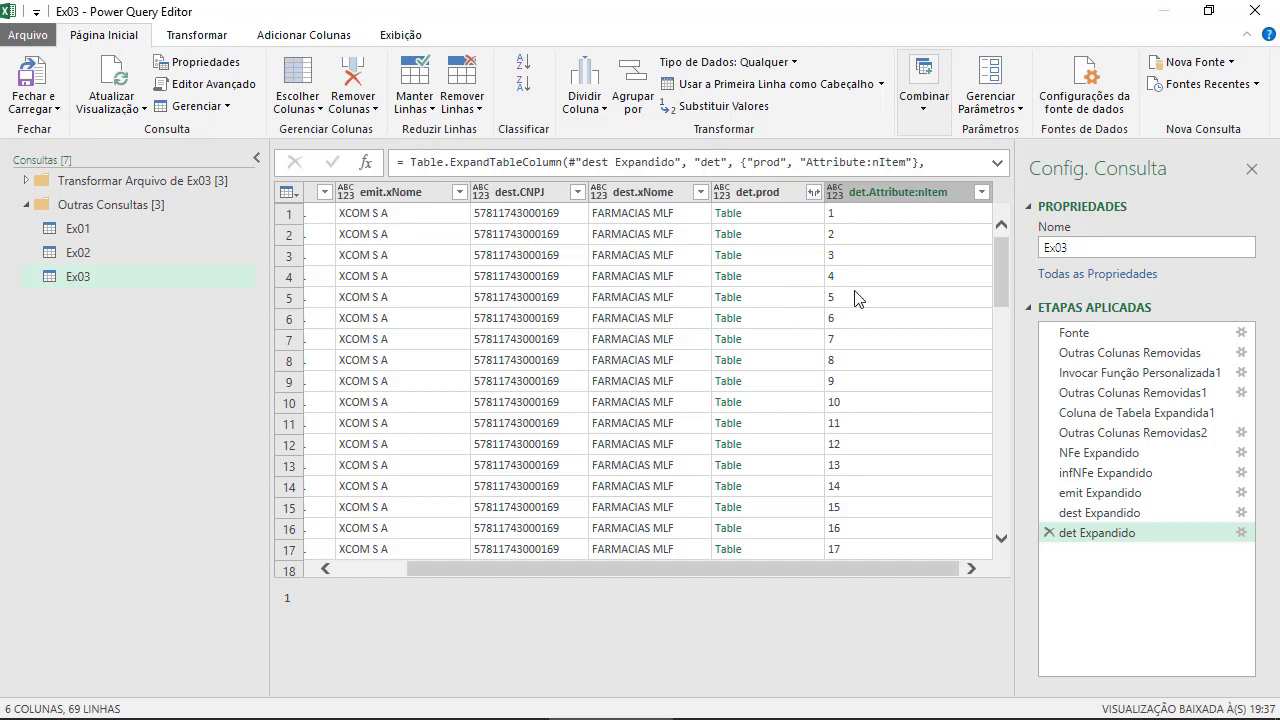
Expand the det.prod column into only xProd, qCom and vProd, without the original column name as prefix.
{"action": "left_click", "coordinate": [813, 192]}
{"action": "left_click", "coordinate": [563, 272]}
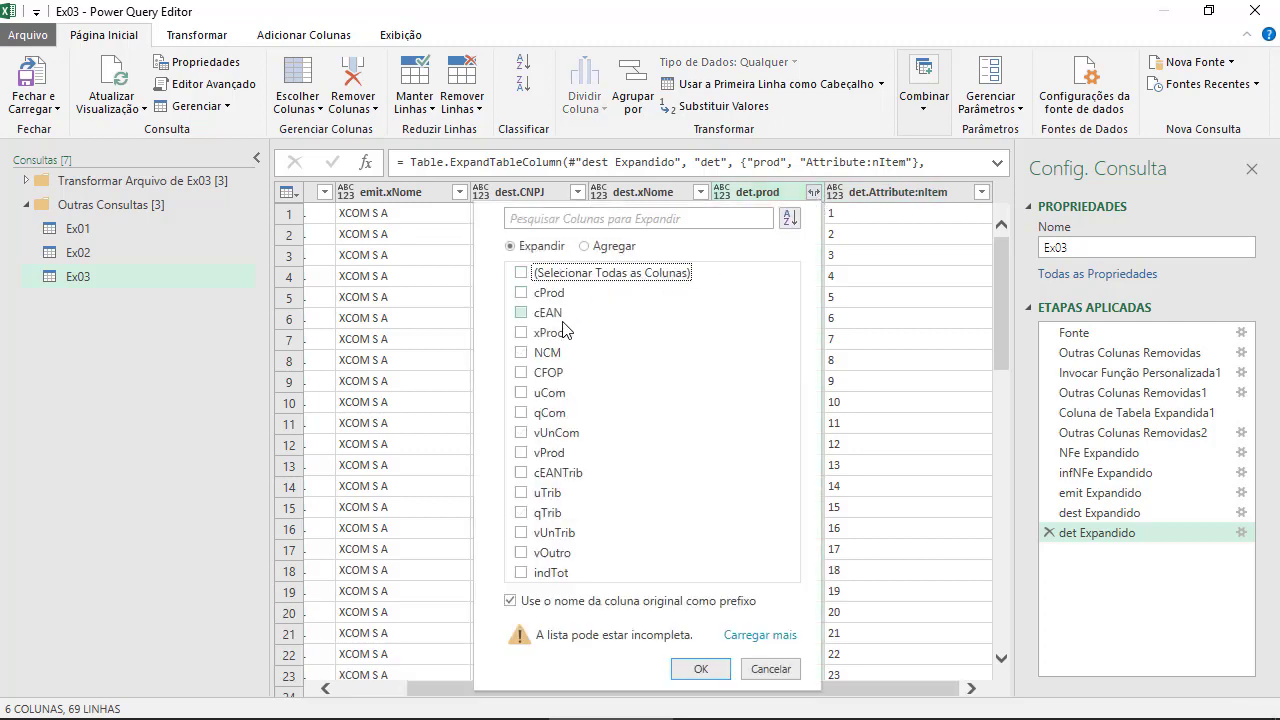
{"action": "left_click", "coordinate": [560, 333]}
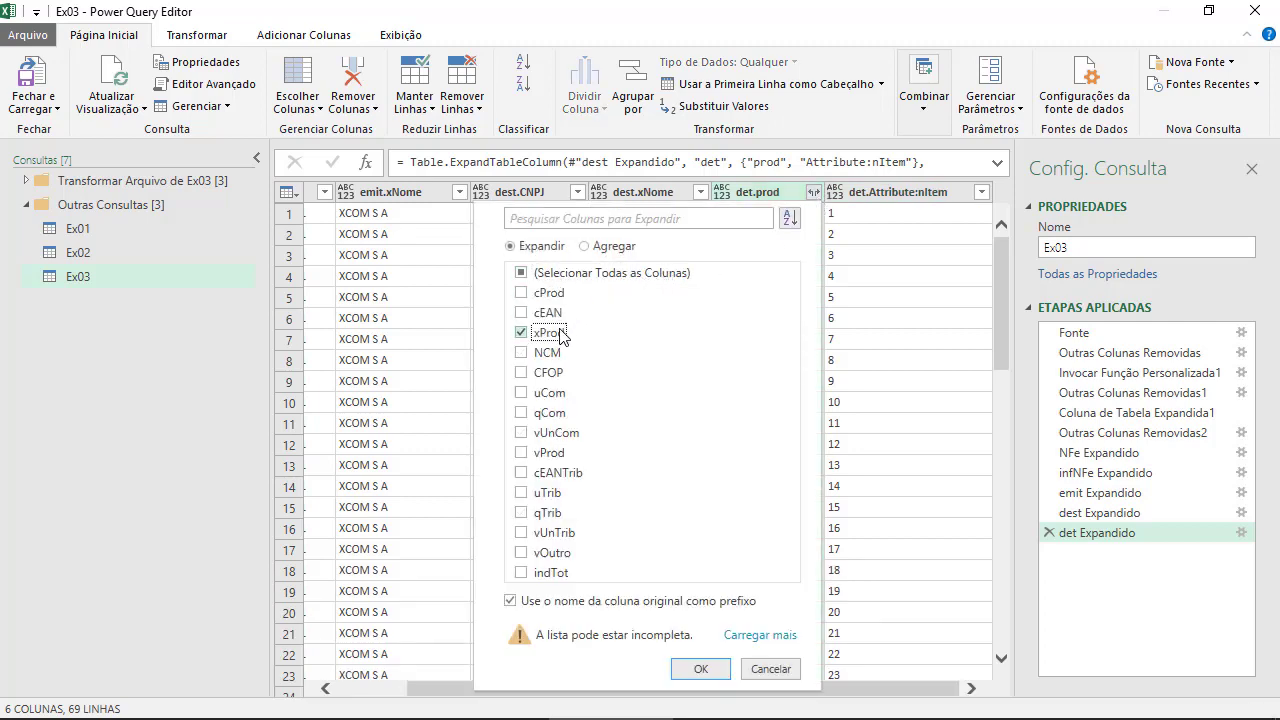
{"action": "left_click", "coordinate": [545, 414]}
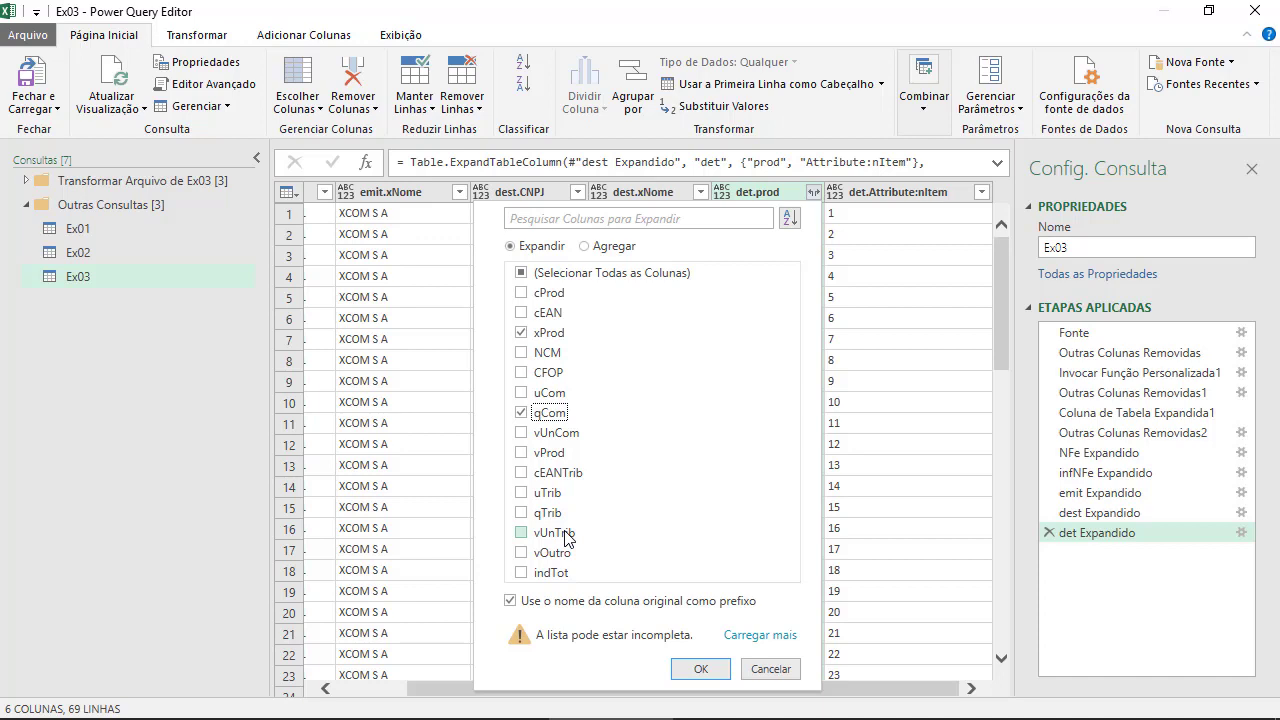
{"action": "left_click", "coordinate": [570, 456]}
{"action": "left_click", "coordinate": [563, 600]}
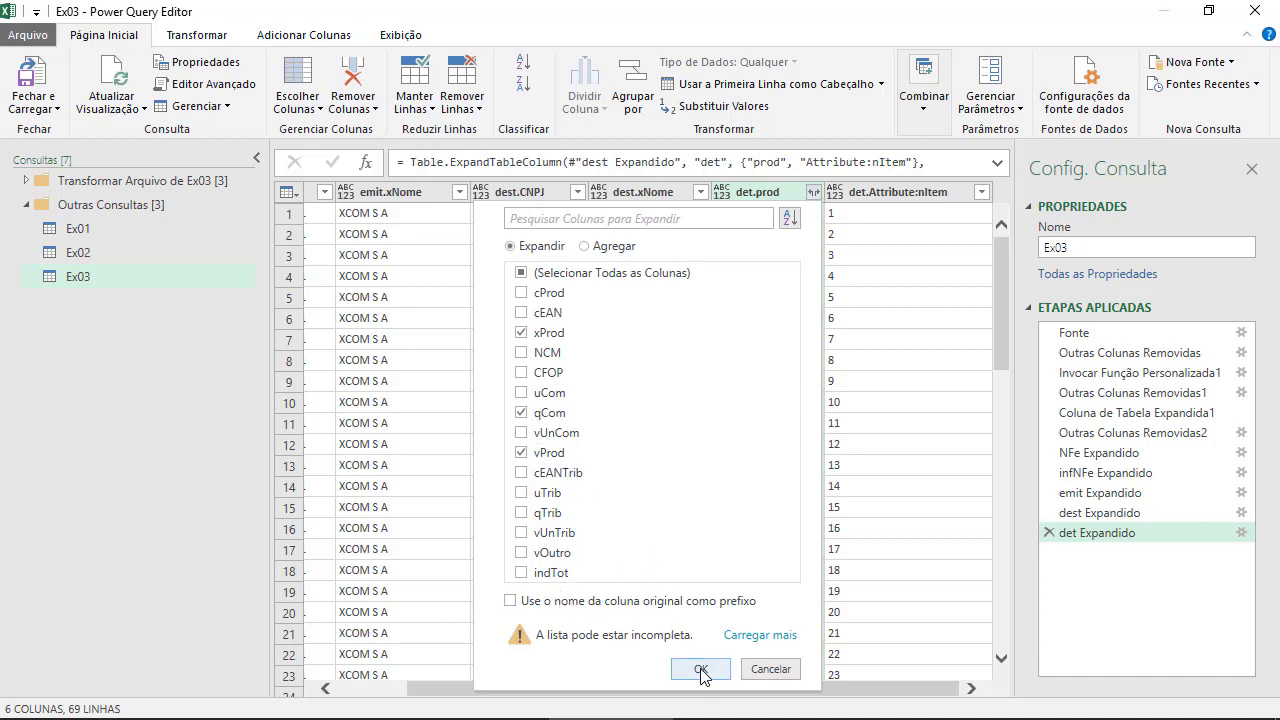
{"action": "left_click", "coordinate": [701, 670]}
Move the det.Attribute:nItem column between dest.xNome and xProd.
{"action": "scroll", "coordinate": [940, 700], "scroll_direction": "right", "scroll_amount": 5}
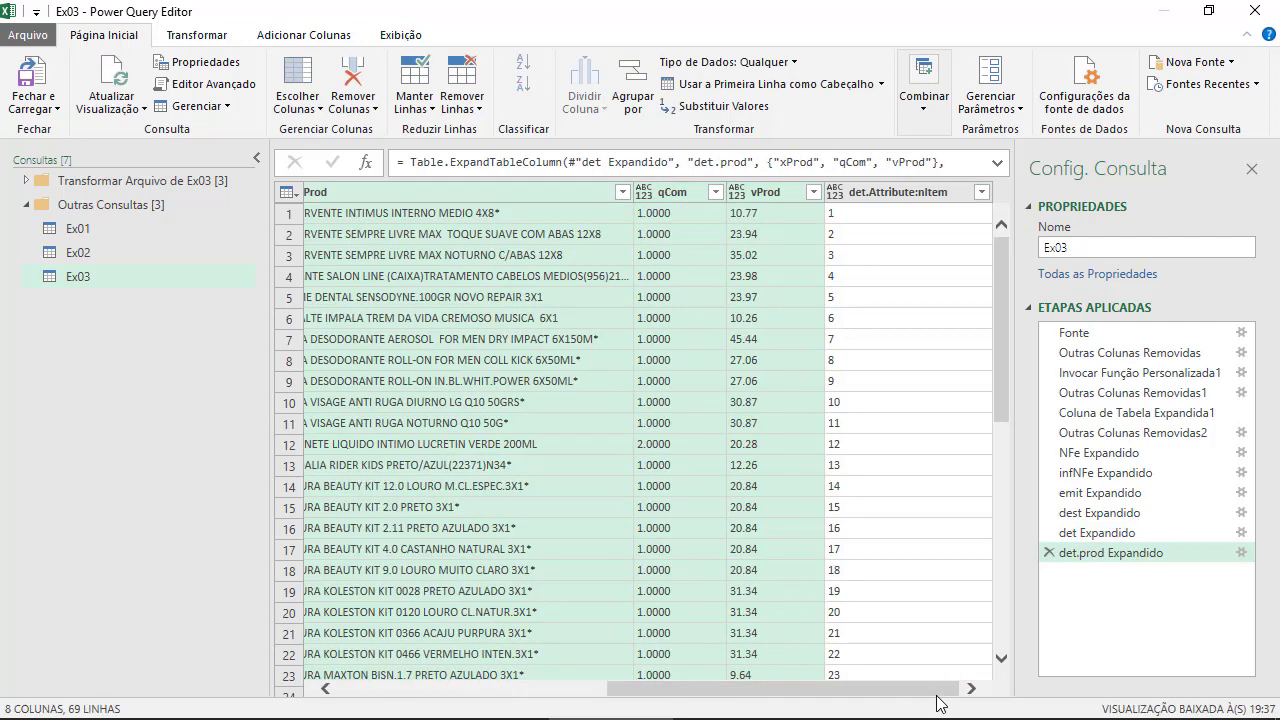
{"action": "left_click", "coordinate": [909, 193]}
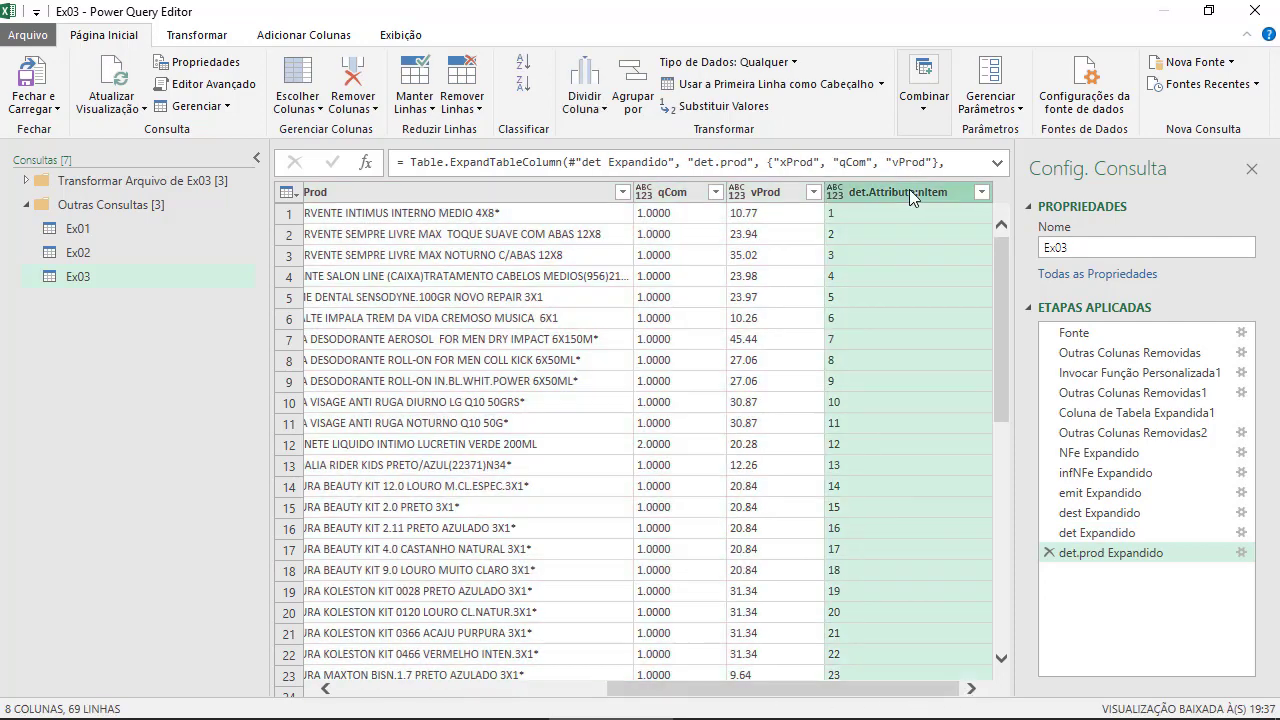
{"action": "left_click_drag", "start_coordinate": [900, 190], "coordinate": [484, 192]}
{"action": "left_click_drag", "start_coordinate": [563, 107], "coordinate": [670, 172]}
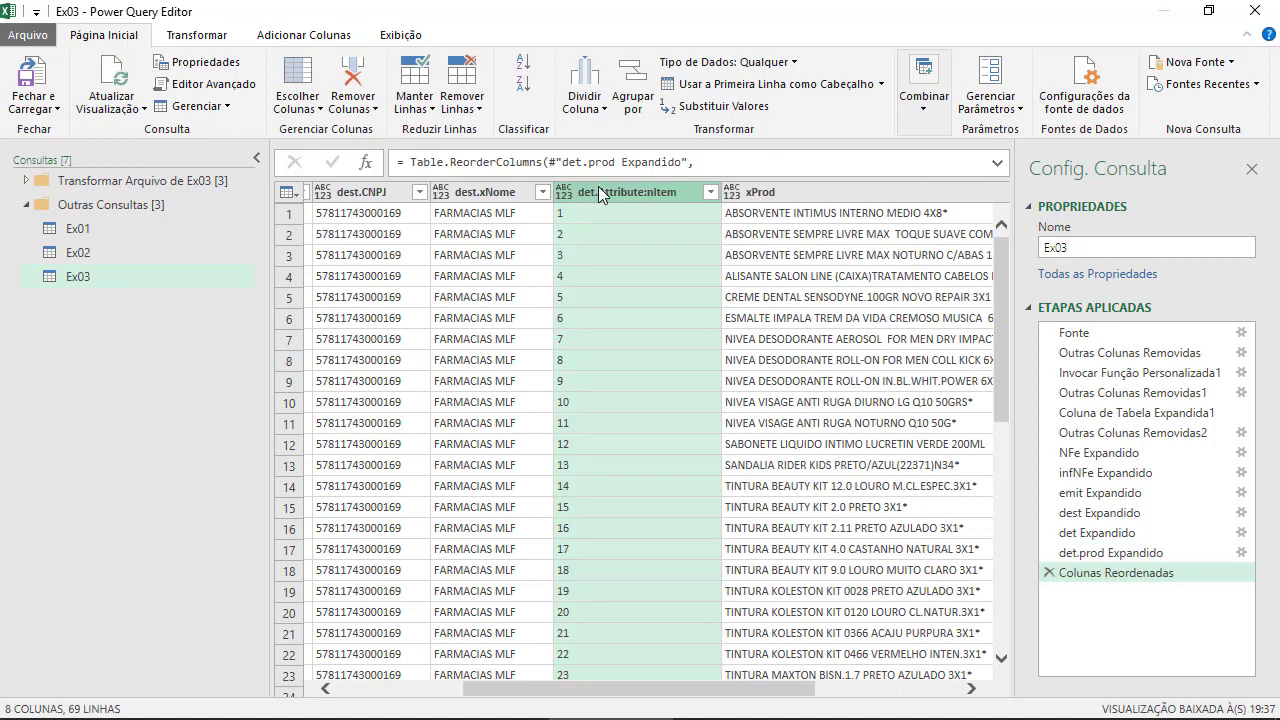
Rename the det.Attribute:nItem column as Número.
{"action": "double_click", "coordinate": [598, 186]}
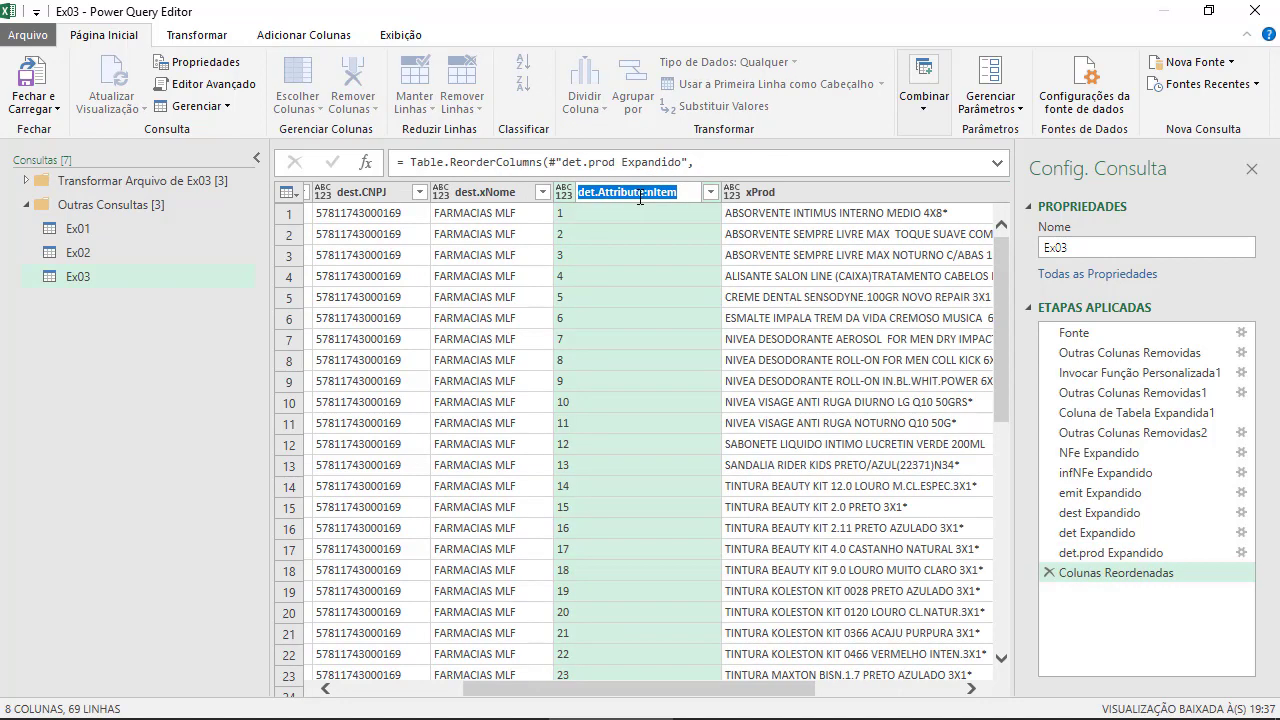
{"action": "type", "text": "N Item"}
{"action": "key", "text": "ctrl+a"}
{"action": "type", "text": "Número"}
{"action": "key", "text": "Return"}
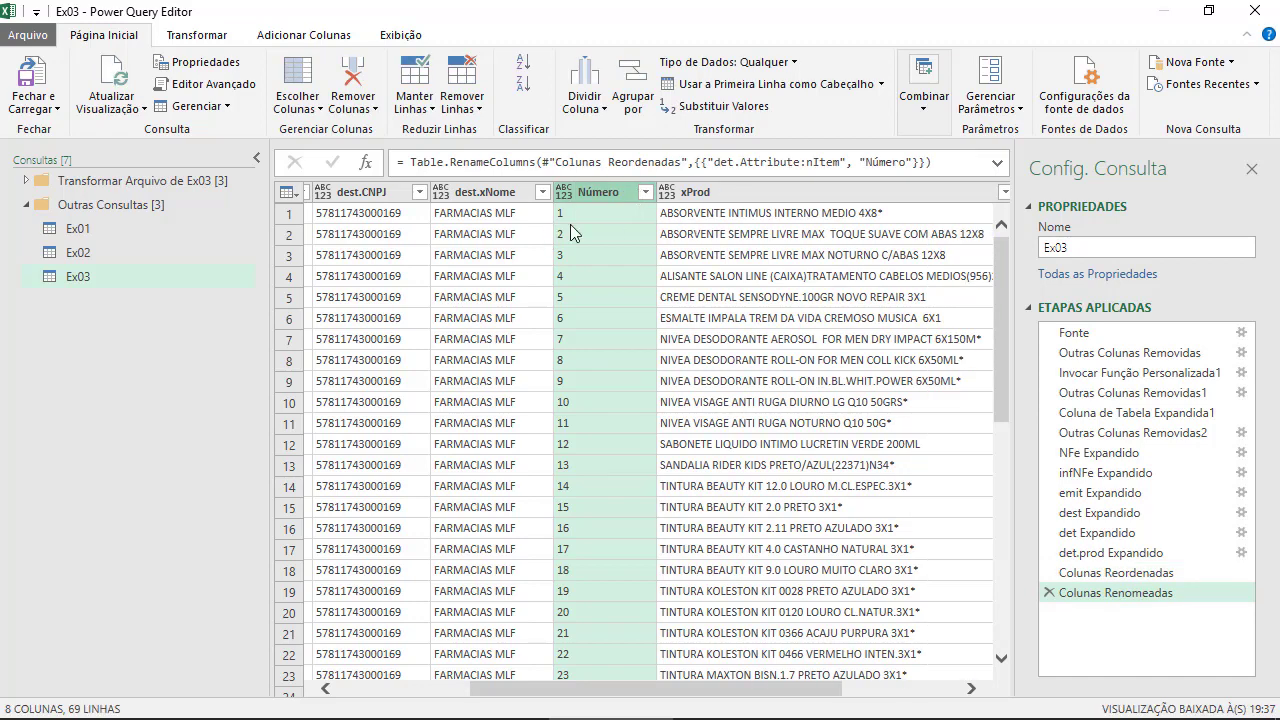
Change the qCom and vProd columns to Número Decimal using the locale Inglês (Estados Unidos).
{"action": "left_click", "coordinate": [947, 689]}
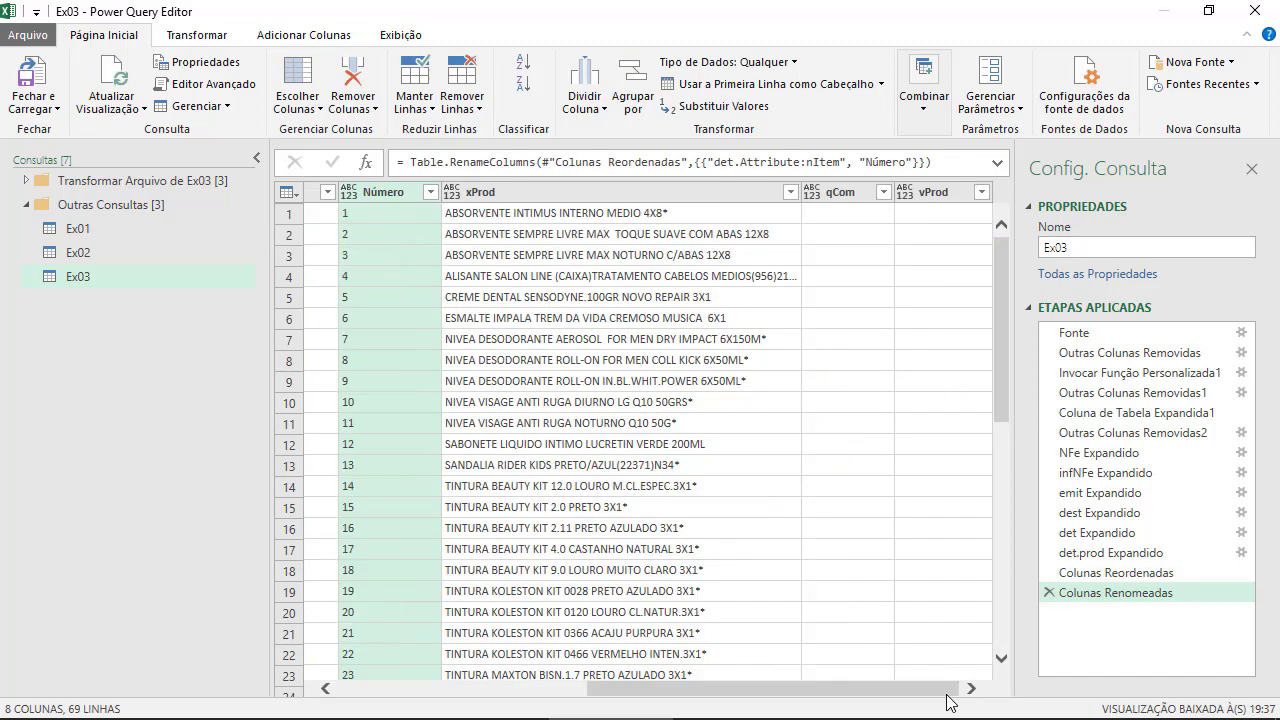
{"action": "left_click", "coordinate": [930, 191]}
{"action": "left_click", "coordinate": [837, 195], "text": "ctrl"}
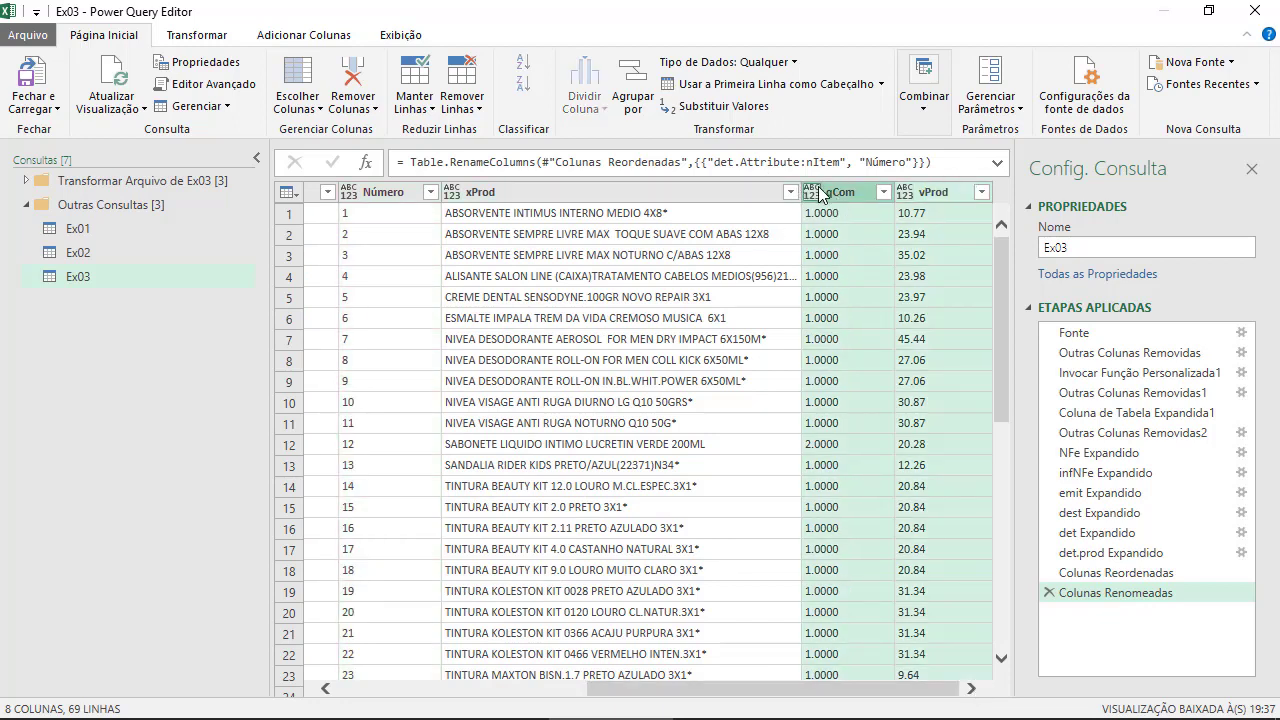
{"action": "left_click", "coordinate": [811, 191]}
{"action": "left_click", "coordinate": [870, 507]}
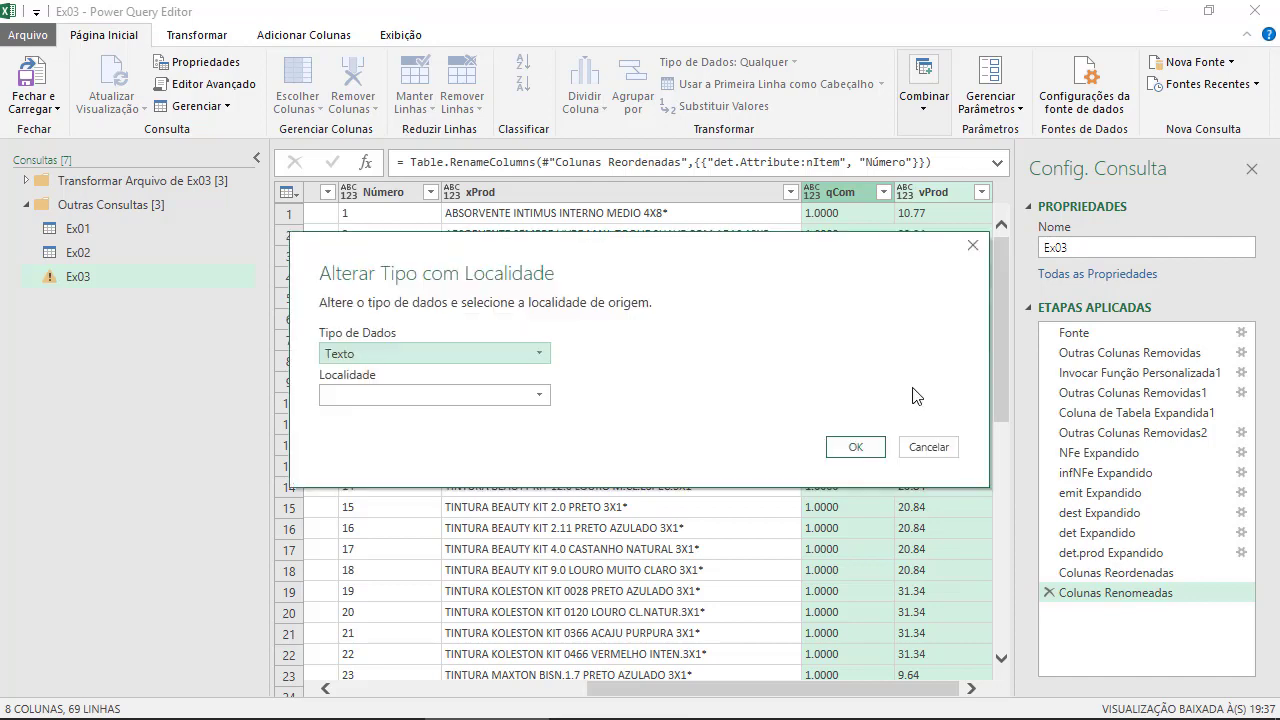
{"action": "left_click", "coordinate": [444, 354]}
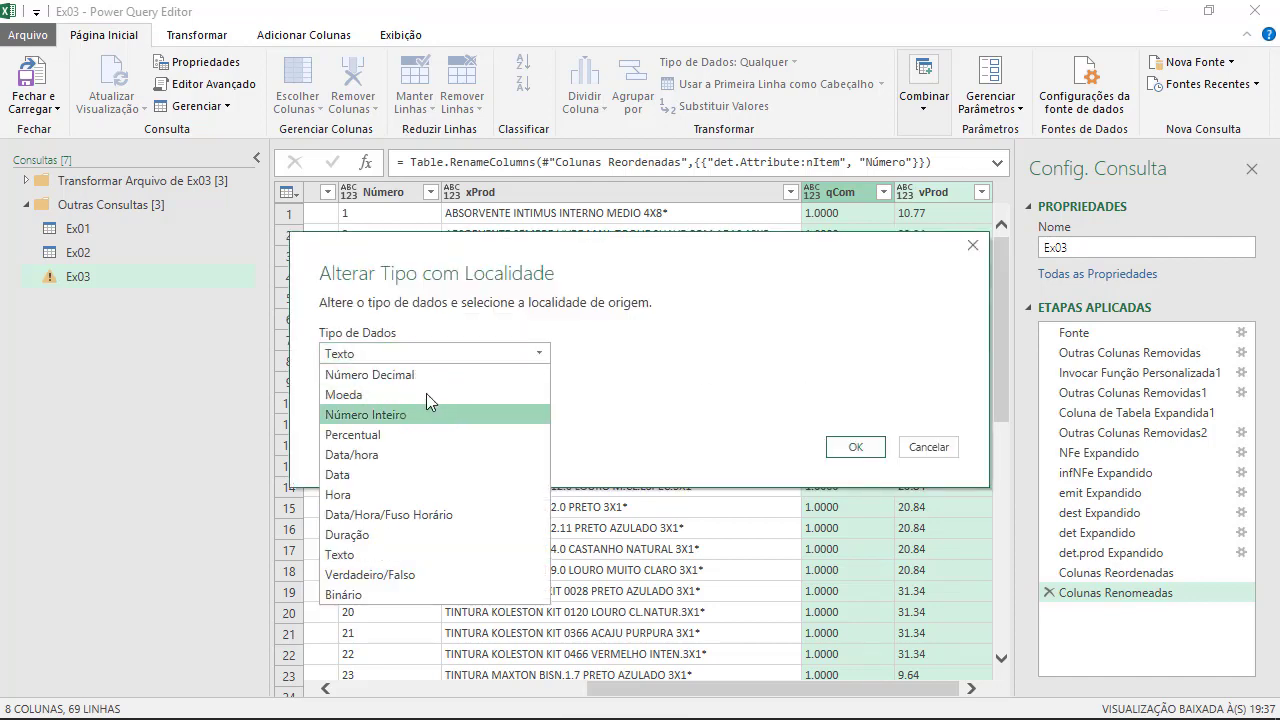
{"action": "left_click", "coordinate": [410, 375]}
{"action": "left_click", "coordinate": [418, 394]}
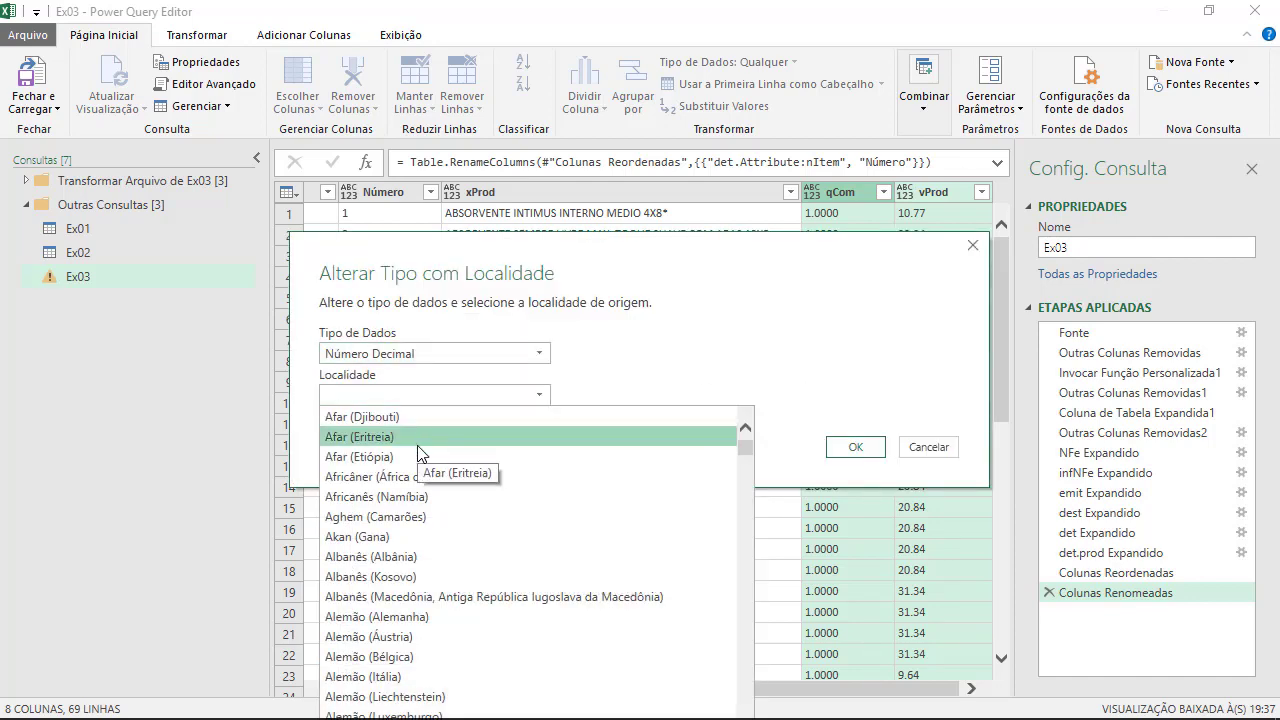
{"action": "scroll", "coordinate": [420, 452], "scroll_direction": "down", "scroll_amount": 15}
{"action": "scroll", "coordinate": [451, 508], "scroll_direction": "down", "scroll_amount": 5}
{"action": "scroll", "coordinate": [467, 530], "scroll_direction": "down", "scroll_amount": 6}
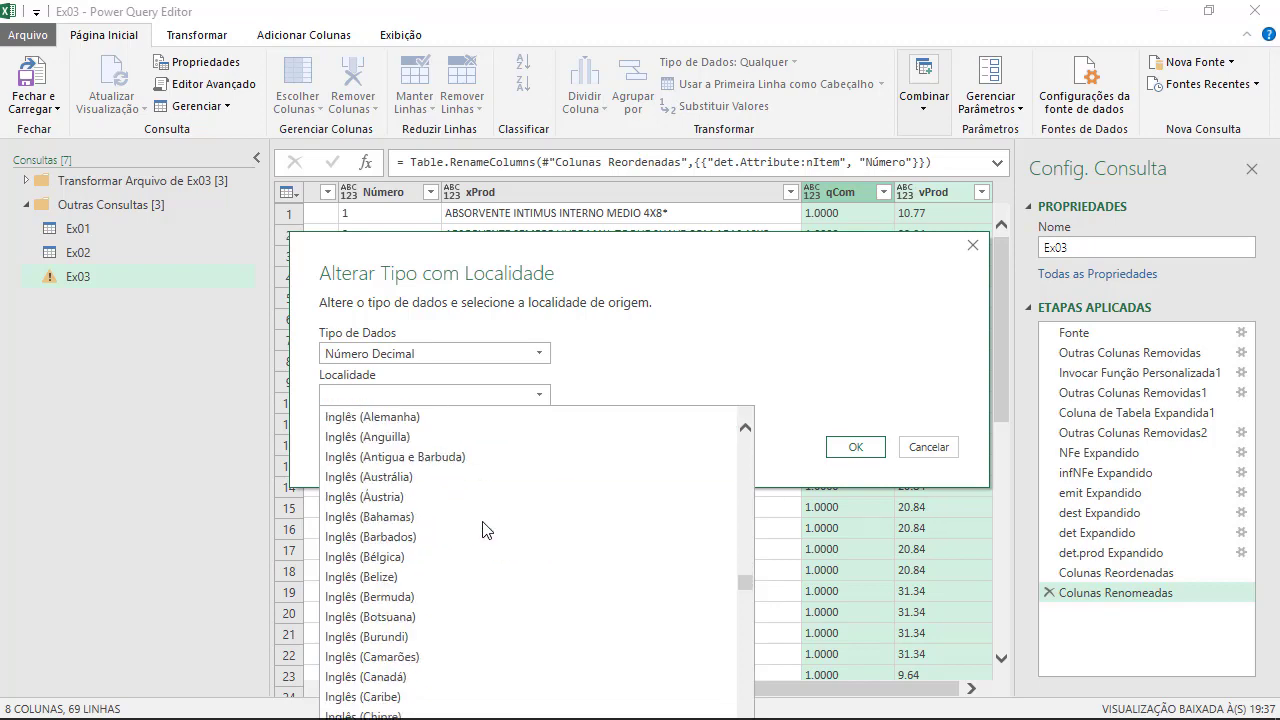
{"action": "left_click", "coordinate": [500, 537]}
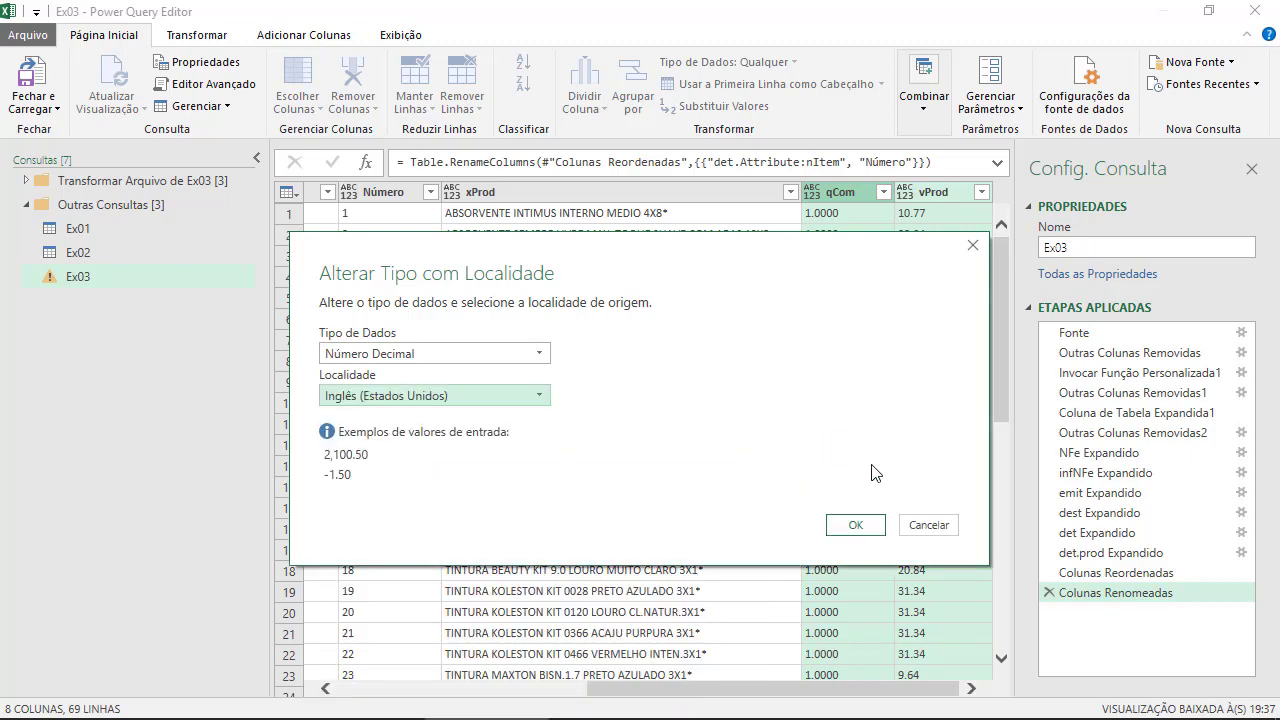
{"action": "left_click", "coordinate": [855, 525]}
Set the data type of all columns from emit.CNPJ through xProd to Texto.
{"action": "left_click", "coordinate": [566, 193]}
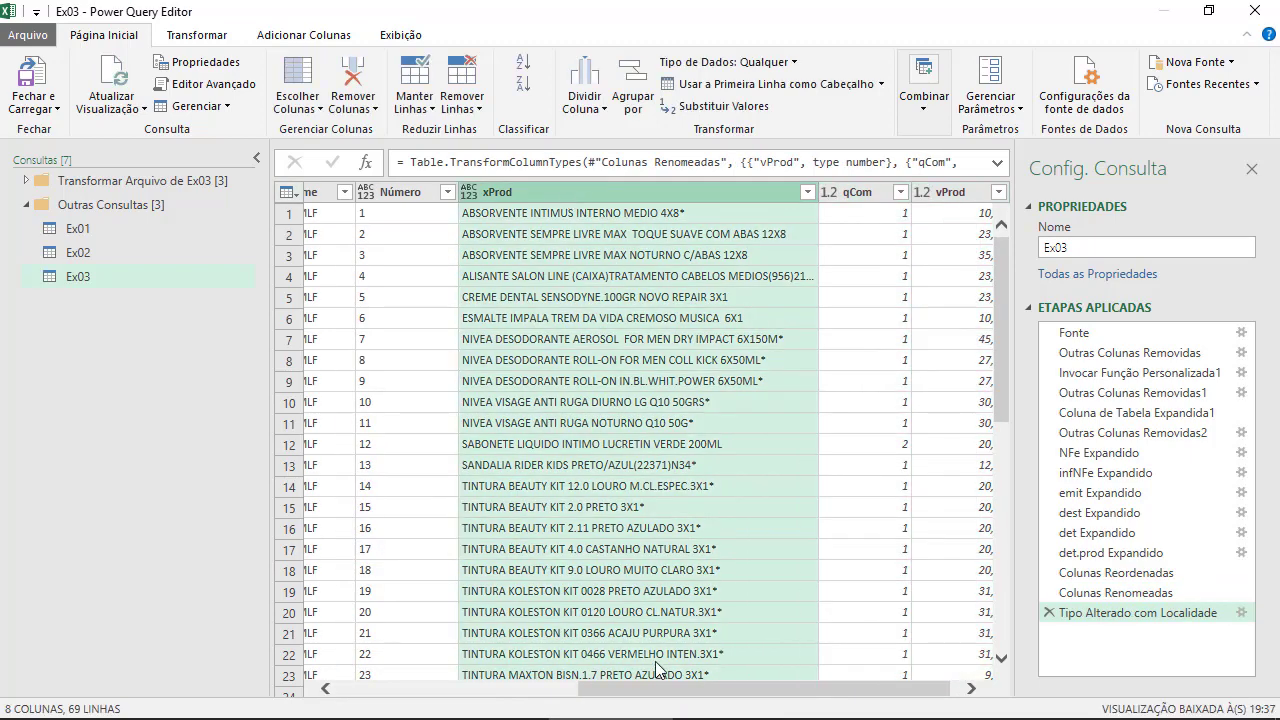
{"action": "left_click_drag", "start_coordinate": [655, 690], "coordinate": [355, 662]}
{"action": "left_click", "coordinate": [368, 193], "text": "shift"}
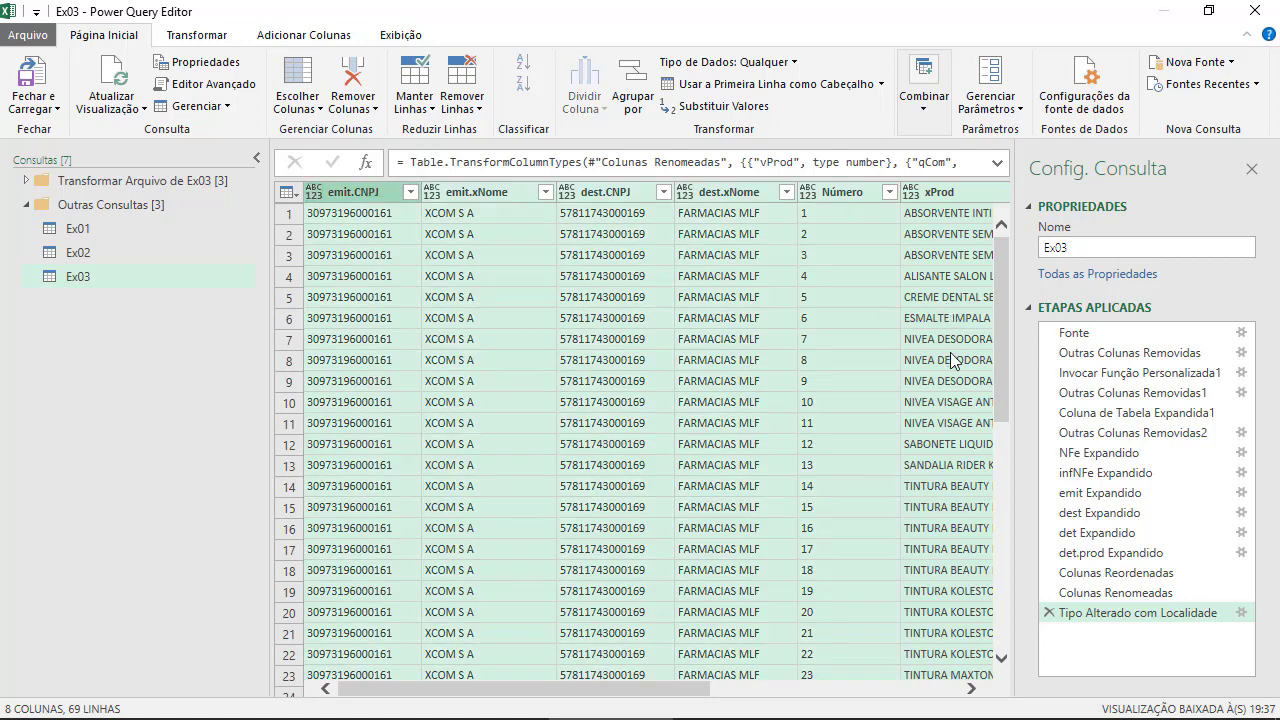
{"action": "left_click_drag", "start_coordinate": [679, 690], "coordinate": [914, 688]}
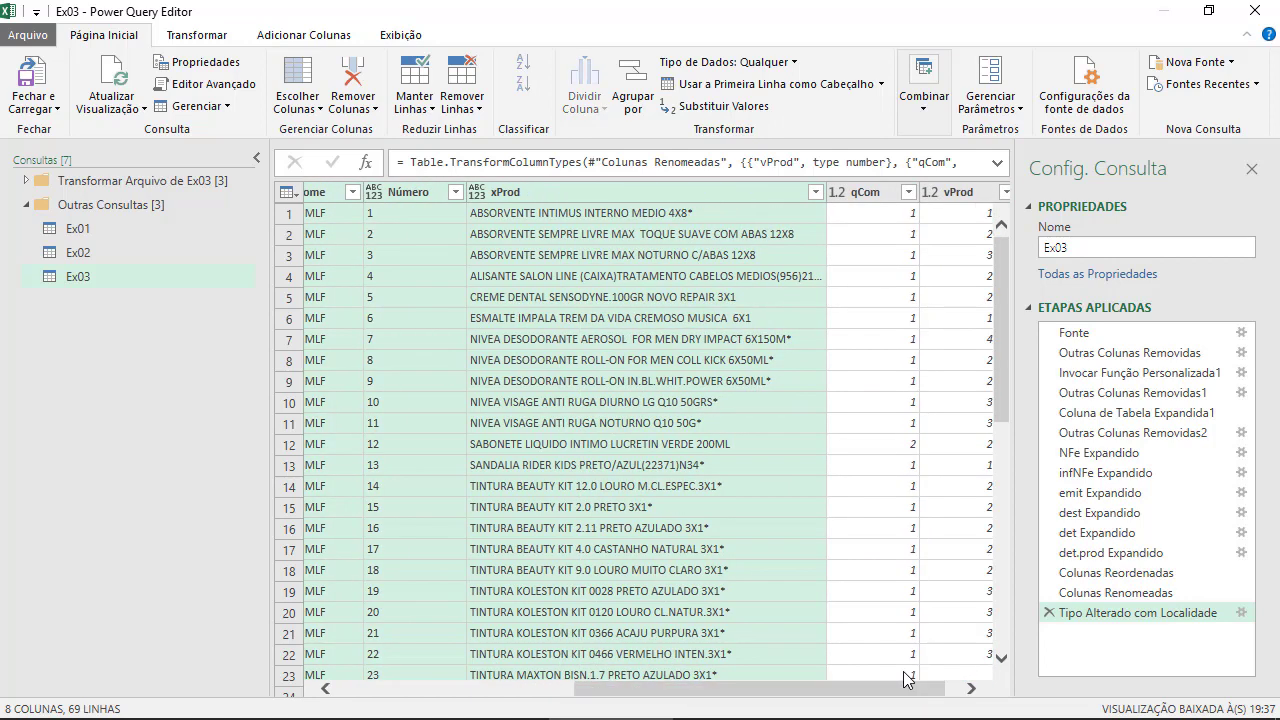
{"action": "left_click", "coordinate": [580, 196]}
{"action": "left_click", "coordinate": [448, 693]}
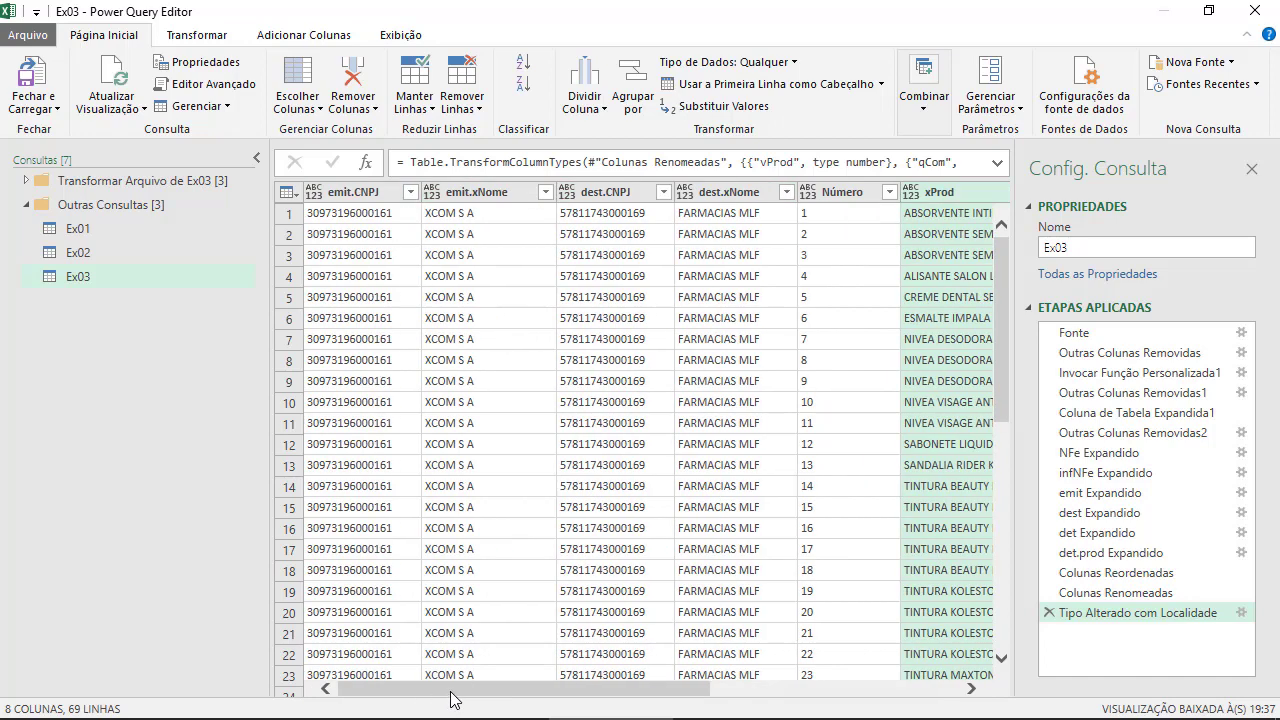
{"action": "left_click", "coordinate": [376, 197], "text": "shift"}
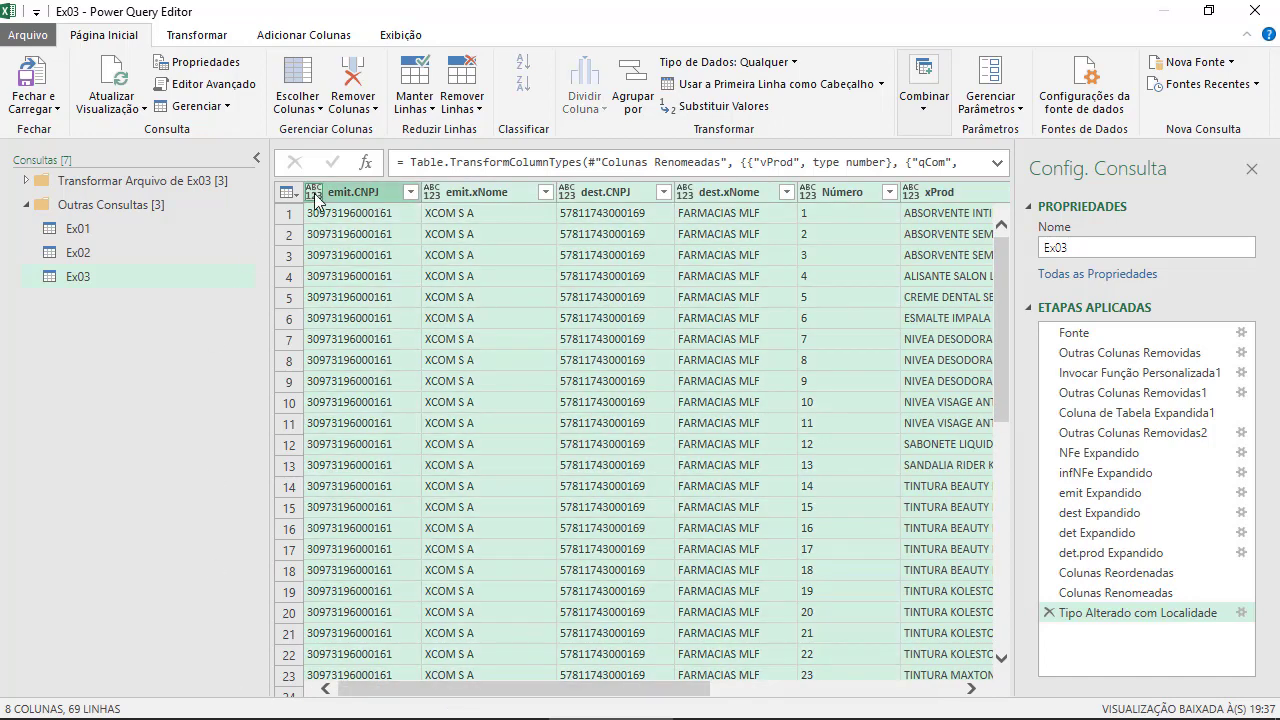
{"action": "left_click", "coordinate": [313, 192]}
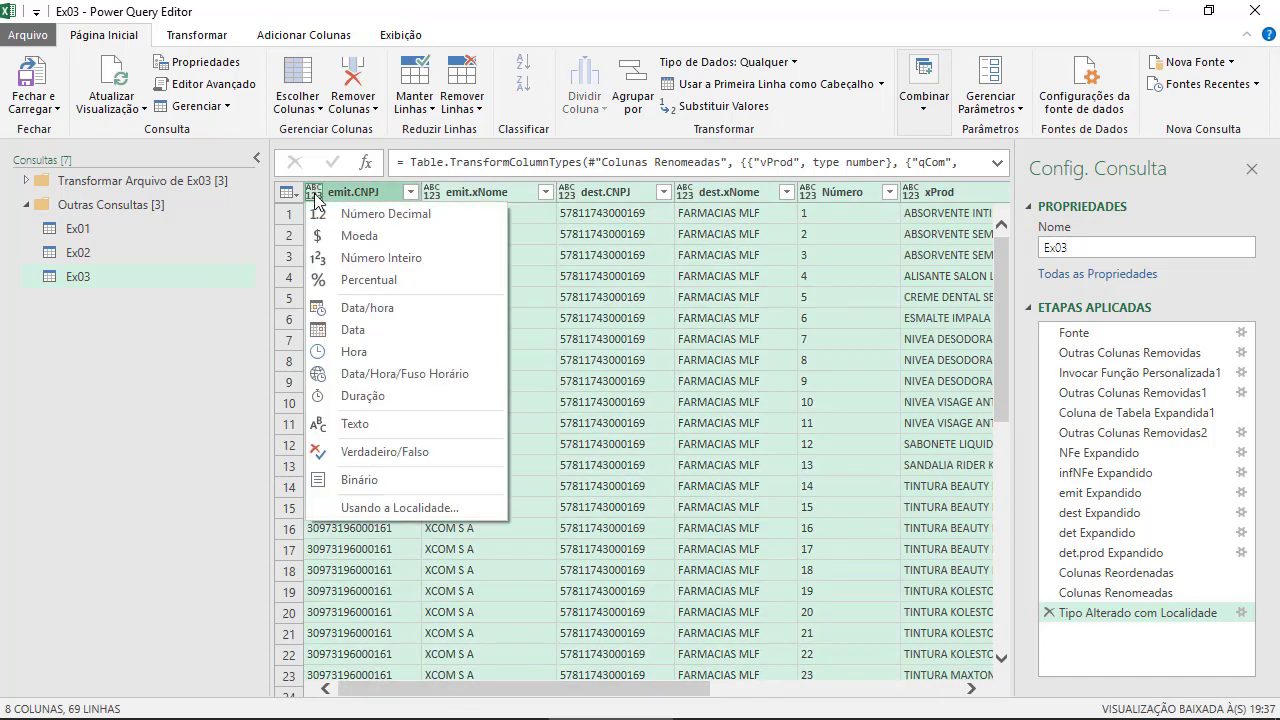
{"action": "left_click", "coordinate": [386, 424]}
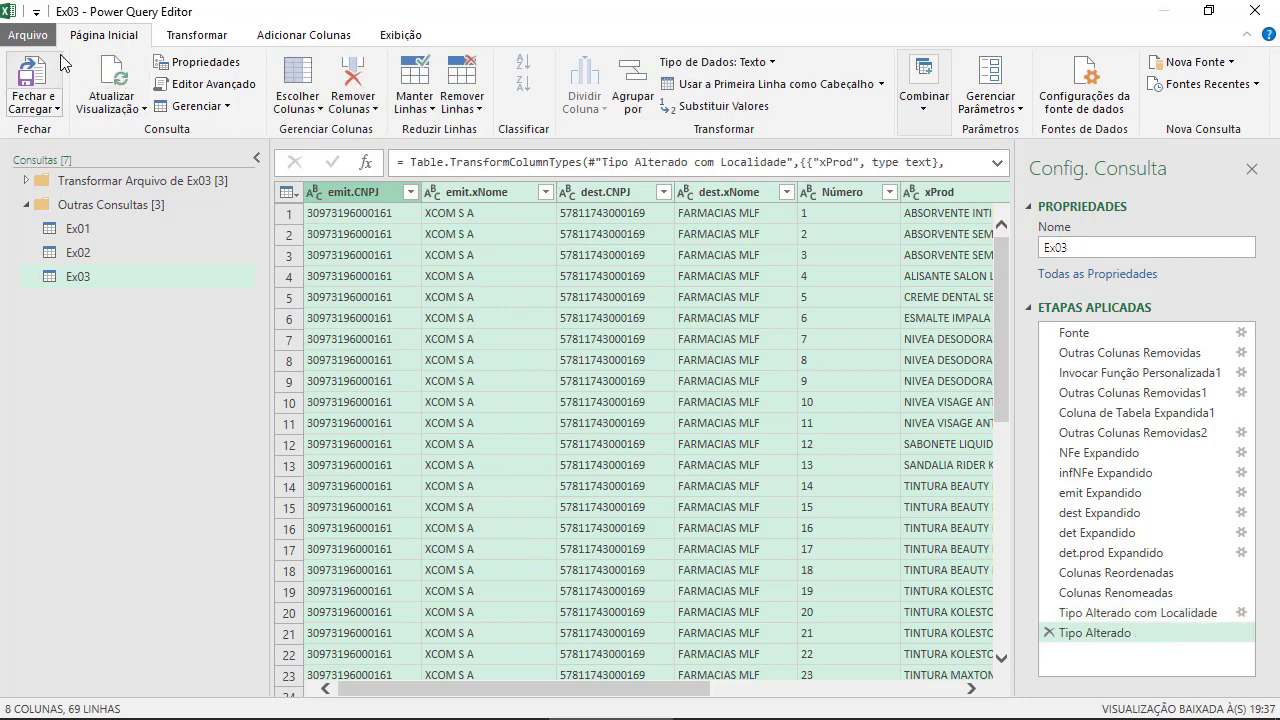
Close the query editor, load Ex03 into the workbook, and hide the list of queries and connections.
{"action": "left_click", "coordinate": [35, 108]}
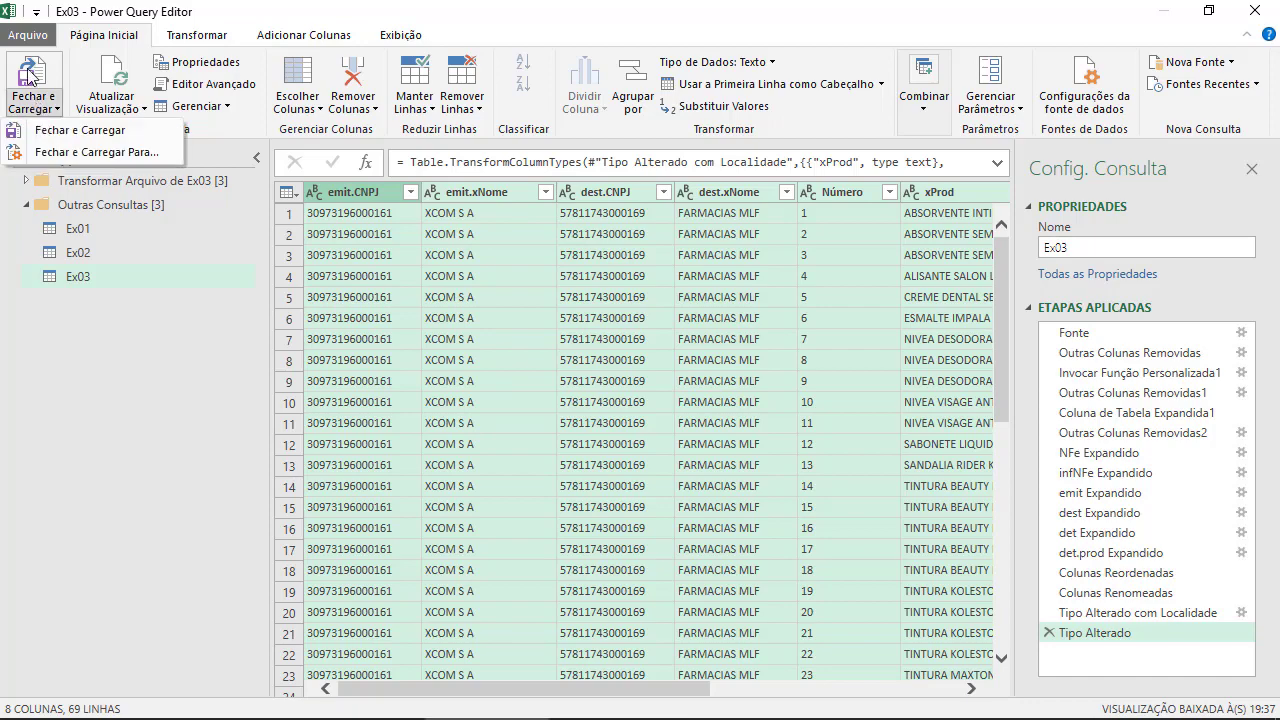
{"action": "left_click", "coordinate": [32, 78]}
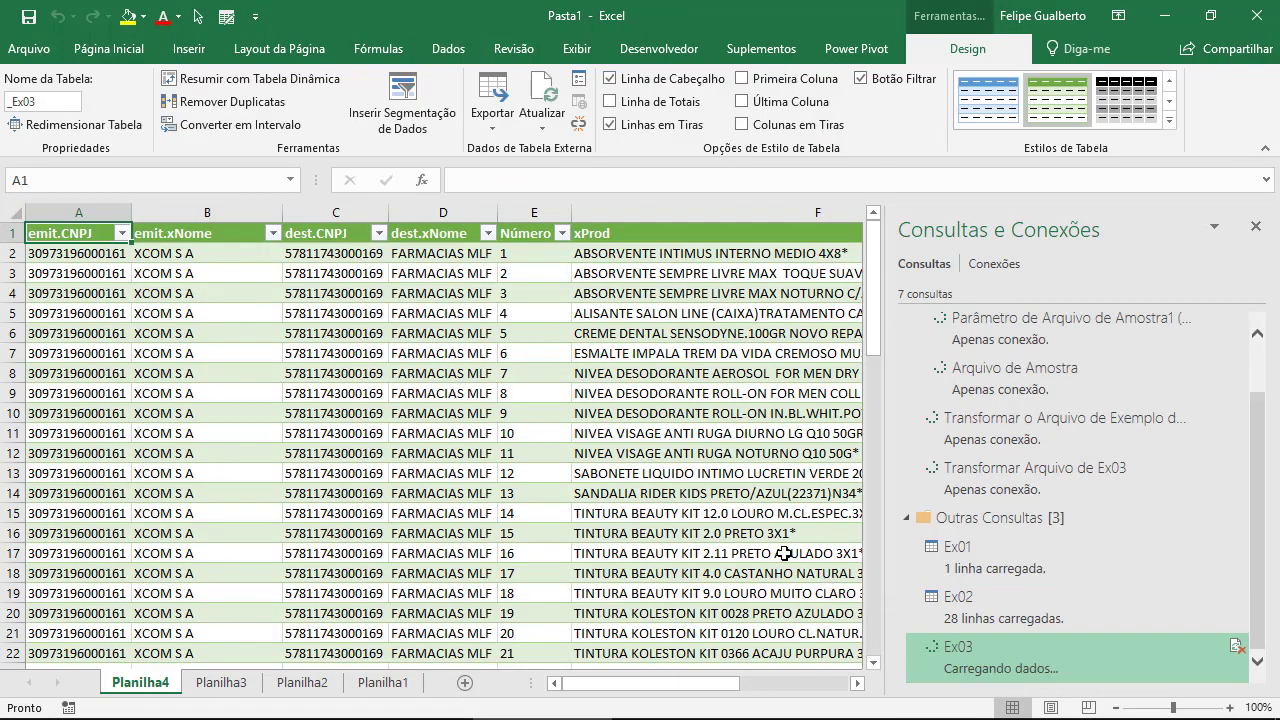
{"action": "left_click", "coordinate": [1256, 229]}
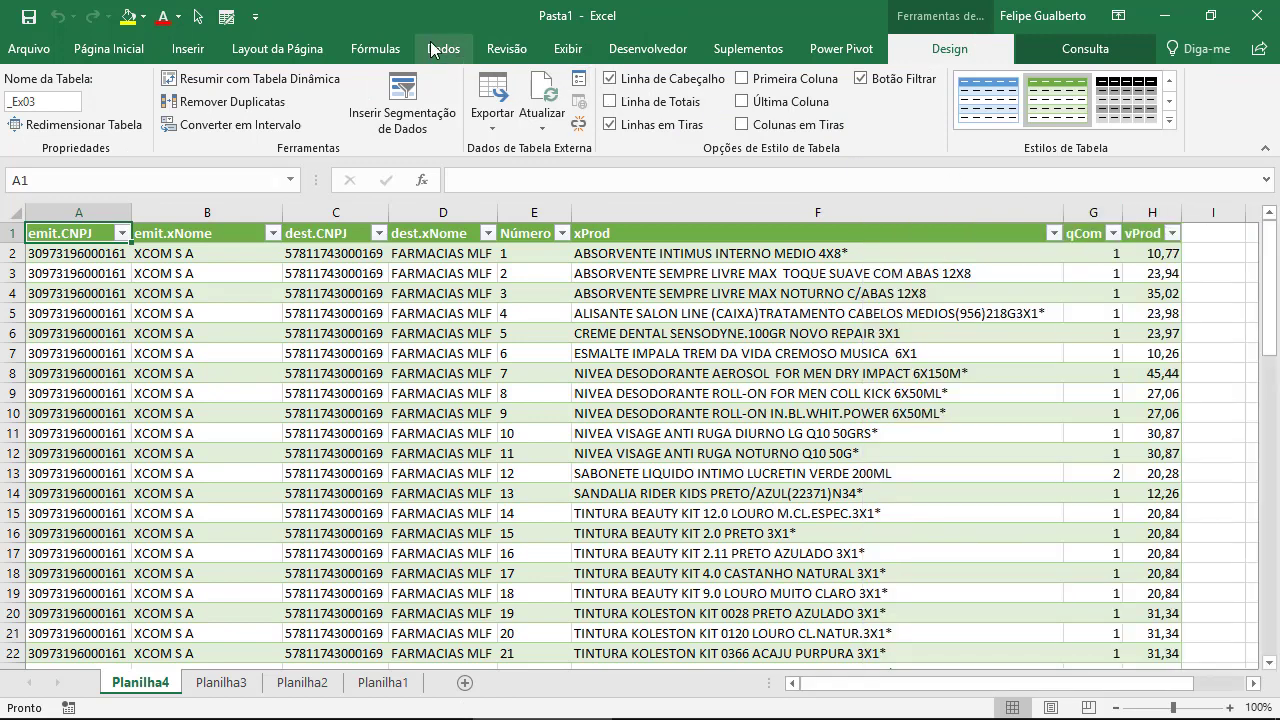
Reopen the workbook's query list, collapse the Transformar Arquivo de Ex03 group, and close the list again.
{"action": "left_click", "coordinate": [433, 51]}
{"action": "left_click", "coordinate": [425, 79]}
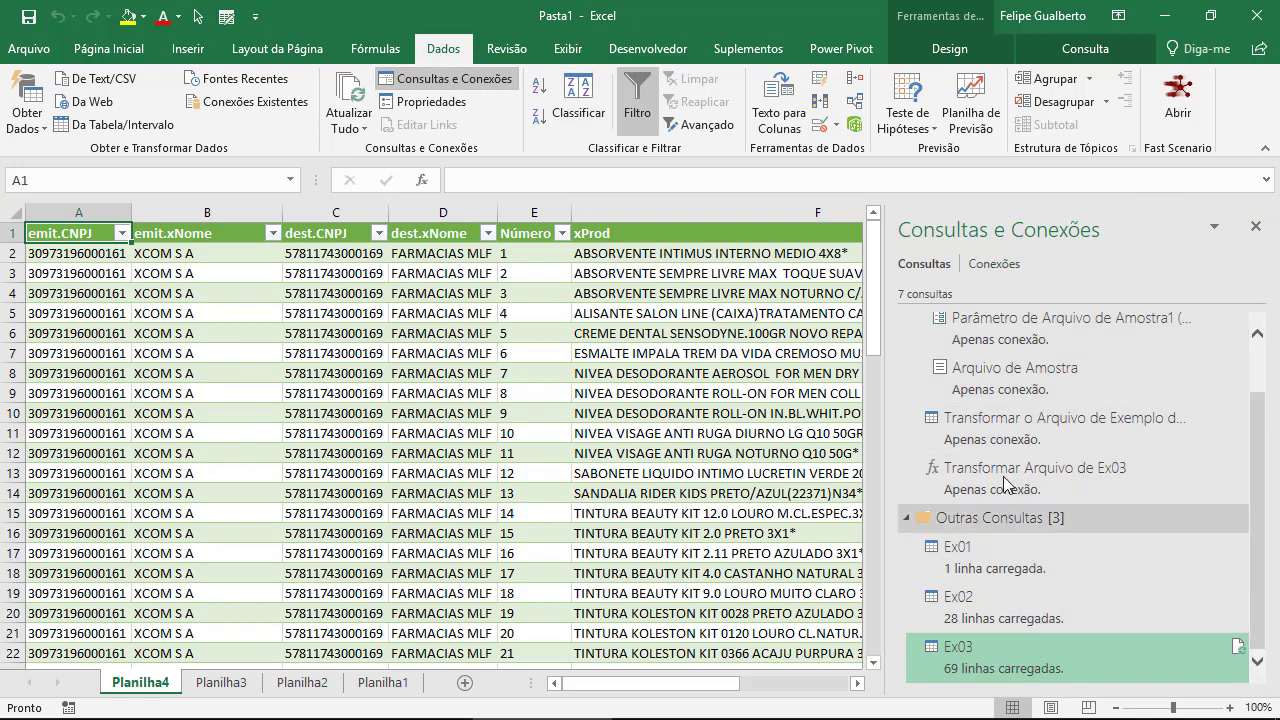
{"action": "scroll", "coordinate": [1200, 358], "scroll_direction": "up", "scroll_amount": 1}
{"action": "left_click", "coordinate": [906, 326]}
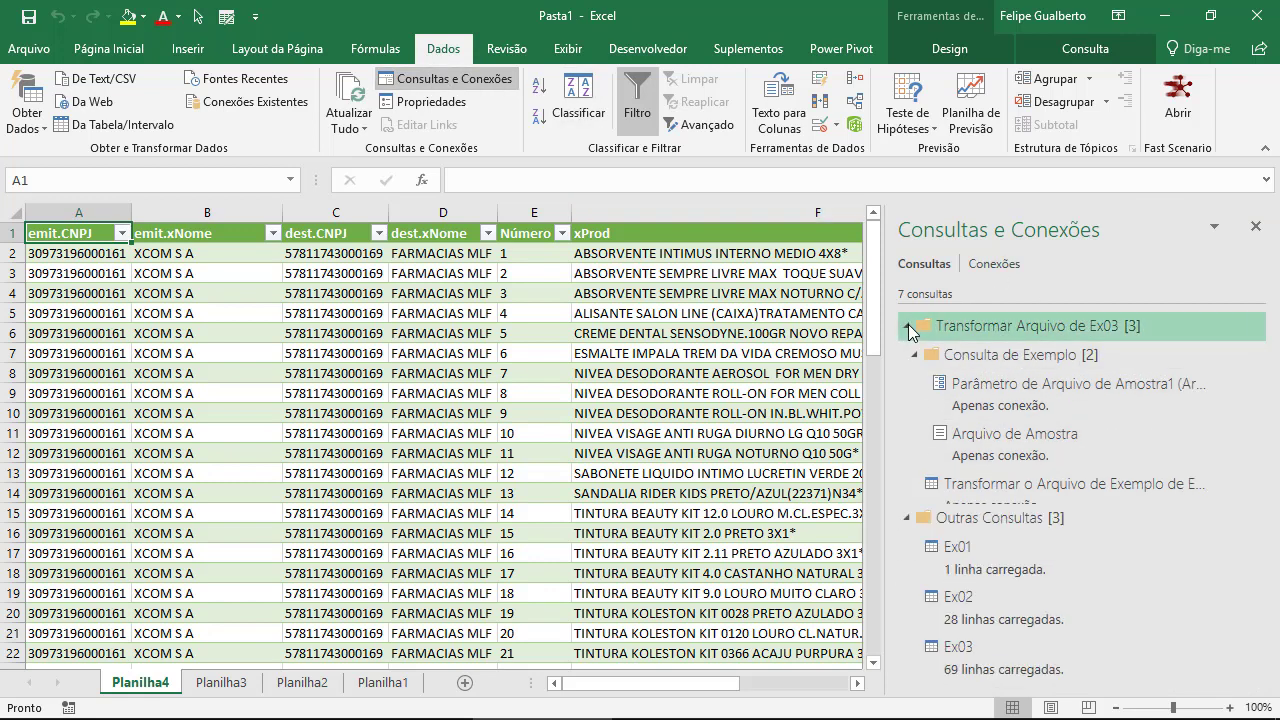
{"action": "left_click", "coordinate": [490, 348]}
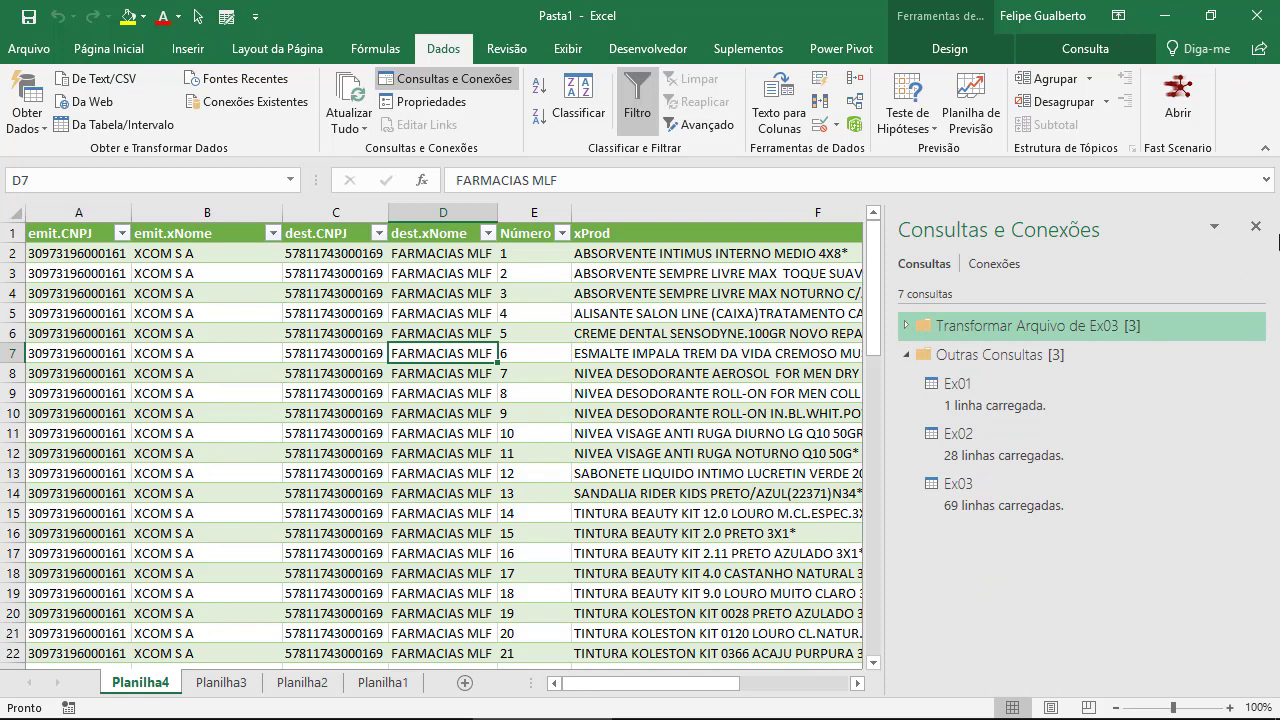
{"action": "left_click", "coordinate": [1256, 227]}
{"action": "key", "text": "Left"}
{"action": "key", "text": "Left"}
{"action": "key", "text": "Left"}
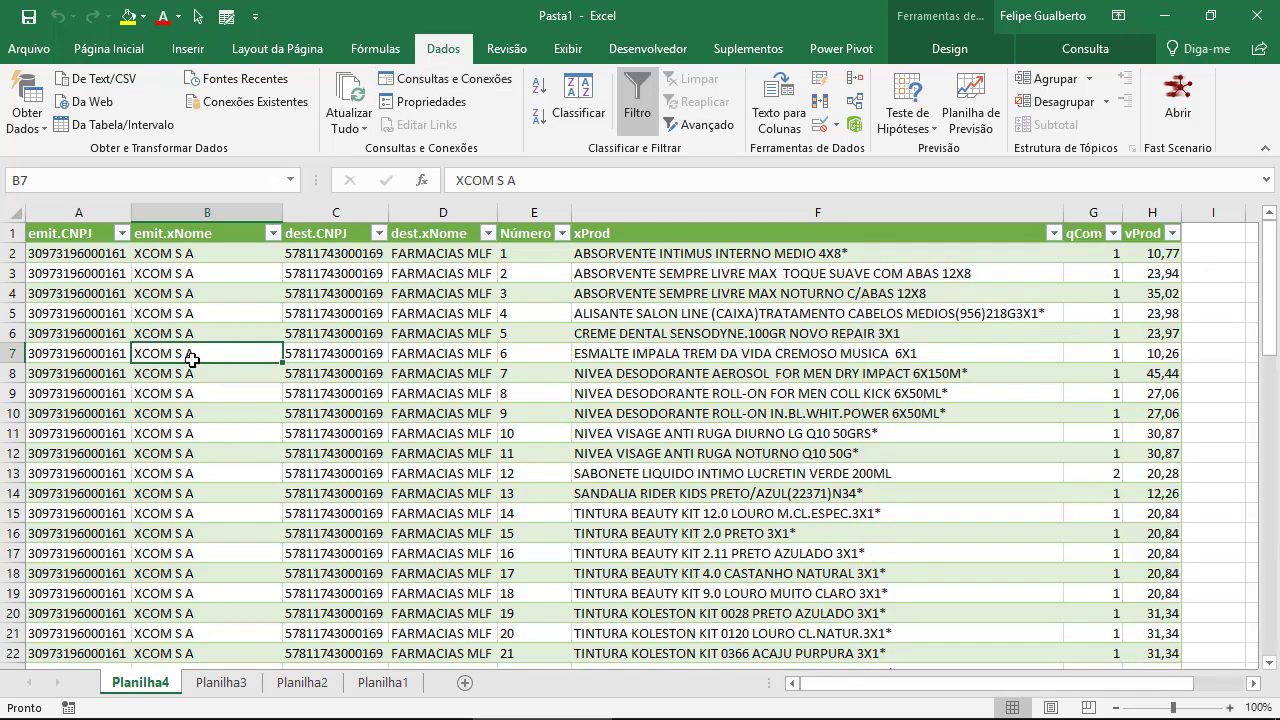
{"action": "key", "text": "Up"}
{"action": "key", "text": "Up"}
{"action": "key", "text": "Up"}
{"action": "key", "text": "Up"}
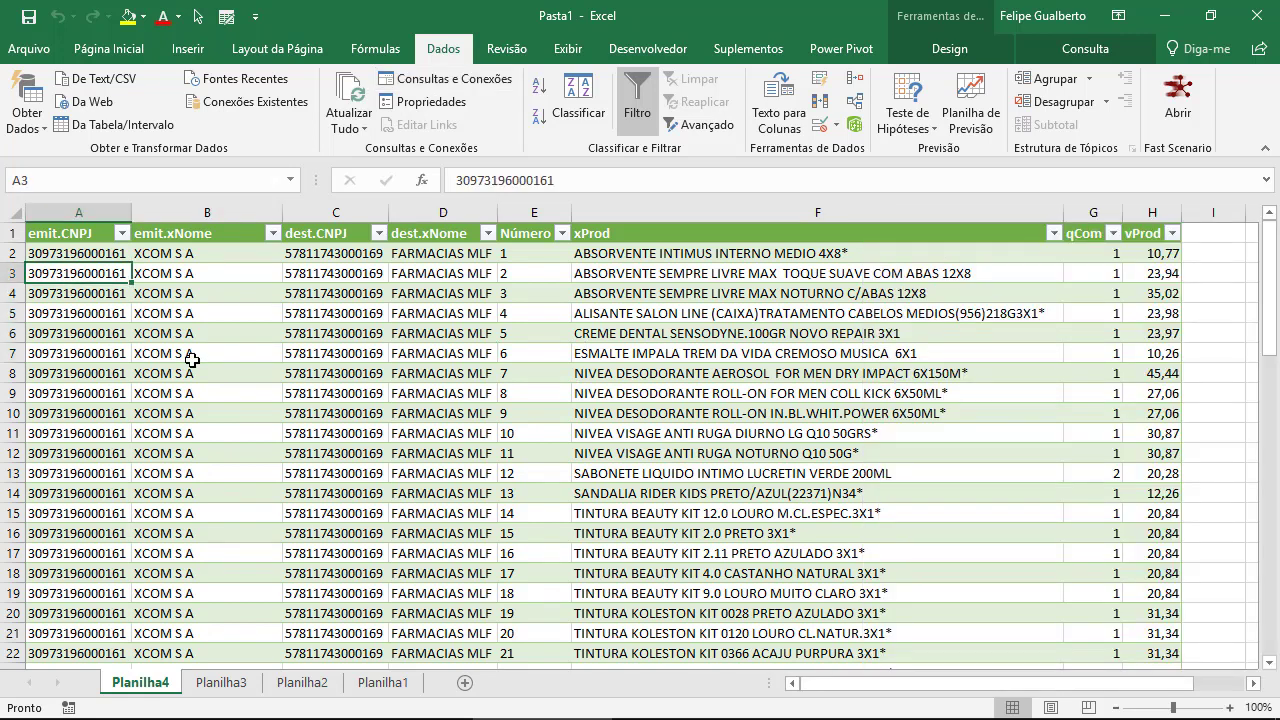
{"action": "key", "text": "Down"}
{"action": "key", "text": "Right"}
{"action": "key", "text": "Right"}
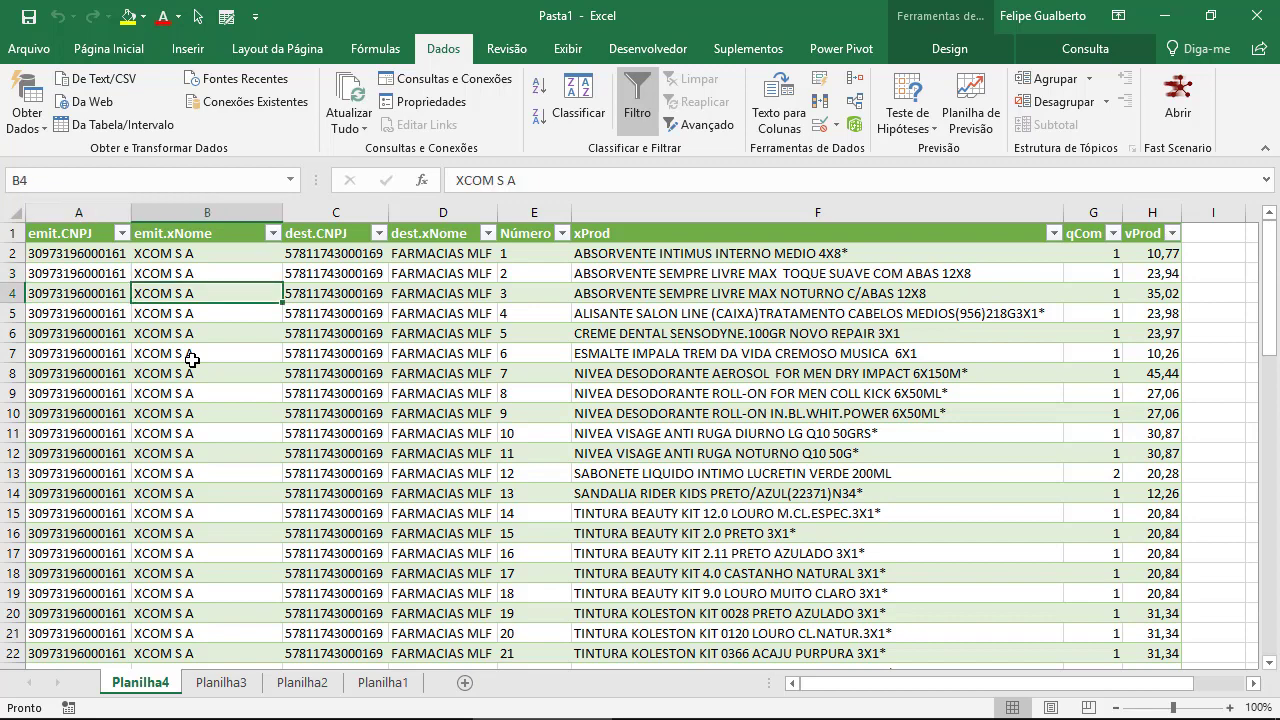
Look over the loaded Ex03 table, checking the item numbers down the Número column and the columns through vProd.
{"action": "key", "text": "Right"}
{"action": "key", "text": "Right"}
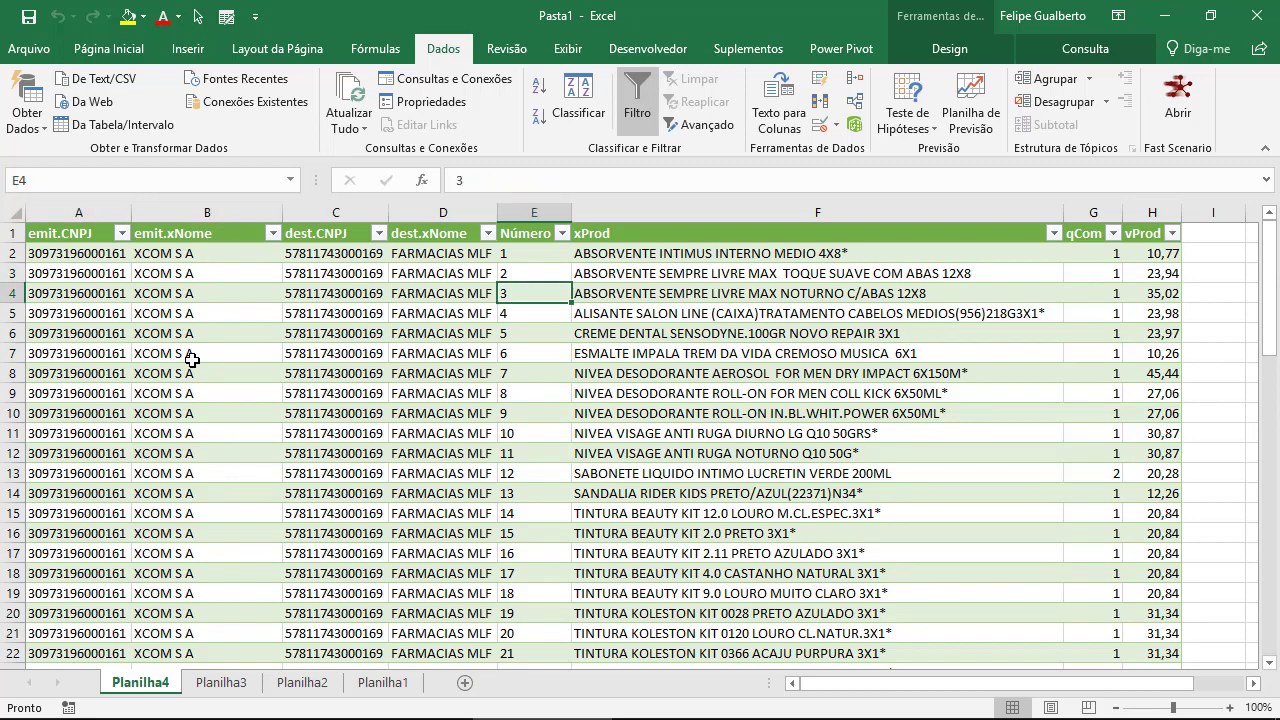
{"action": "key", "text": "Down"}
{"action": "key", "text": "Down"}
{"action": "key", "text": "Down"}
{"action": "key", "text": "Down"}
{"action": "key", "text": "Down"}
{"action": "key", "text": "Down"}
{"action": "key", "text": "Down"}
{"action": "key", "text": "Down"}
{"action": "key", "text": "Down"}
{"action": "key", "text": "Down"}
{"action": "key", "text": "Down"}
{"action": "key", "text": "Down"}
{"action": "key", "text": "Down"}
{"action": "key", "text": "Down"}
{"action": "key", "text": "Down"}
{"action": "key", "text": "Down"}
{"action": "key", "text": "Up"}
{"action": "key", "text": "Up"}
{"action": "key", "text": "Up"}
{"action": "key", "text": "Up"}
{"action": "key", "text": "Up"}
{"action": "key", "text": "Up"}
{"action": "key", "text": "Up"}
{"action": "key", "text": "Up"}
{"action": "key", "text": "Up"}
{"action": "key", "text": "Up"}
{"action": "key", "text": "Up"}
{"action": "key", "text": "Up"}
{"action": "key", "text": "Up"}
{"action": "key", "text": "Up"}
{"action": "key", "text": "Up"}
{"action": "key", "text": "Up"}
{"action": "key", "text": "Right"}
{"action": "key", "text": "Right"}
{"action": "key", "text": "Right"}
{"action": "key", "text": "Right"}
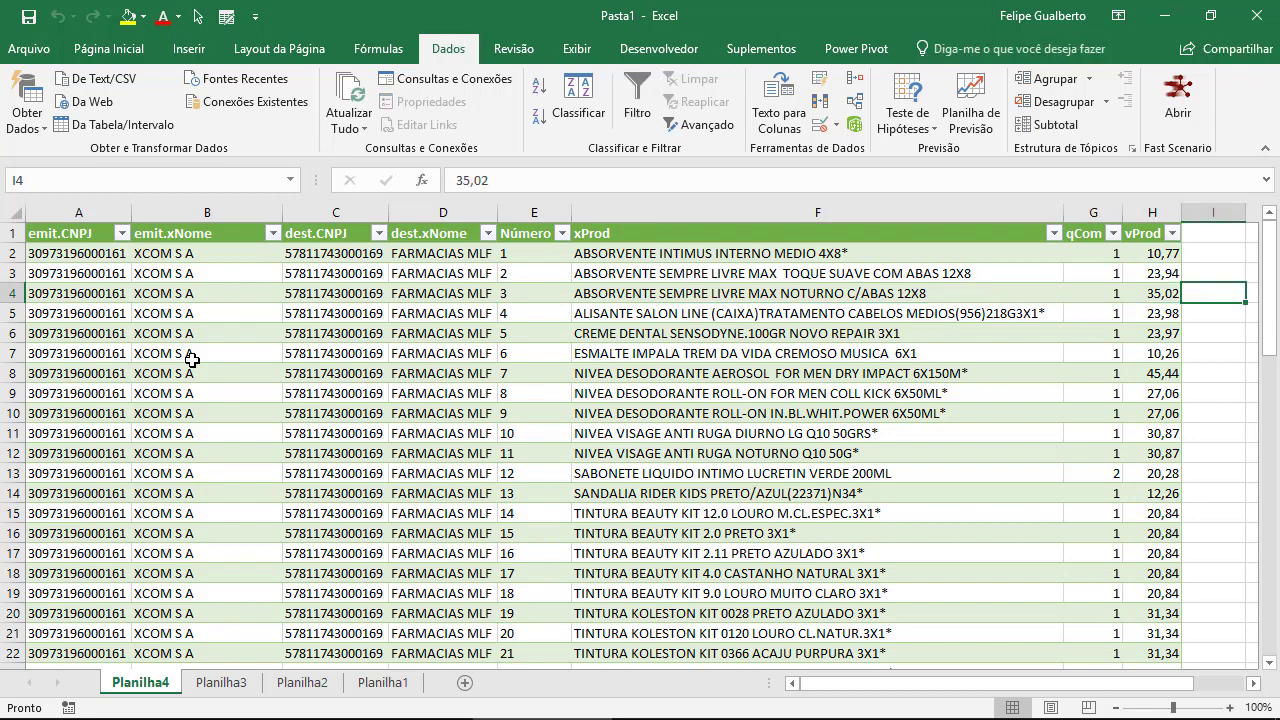
Add a new table column headed Total beside the vProd column.
{"action": "key", "text": "Up"}
{"action": "key", "text": "Up"}
{"action": "key", "text": "Left"}
{"action": "key", "text": "Up"}
{"action": "key", "text": "Right"}
{"action": "key", "text": "Down"}
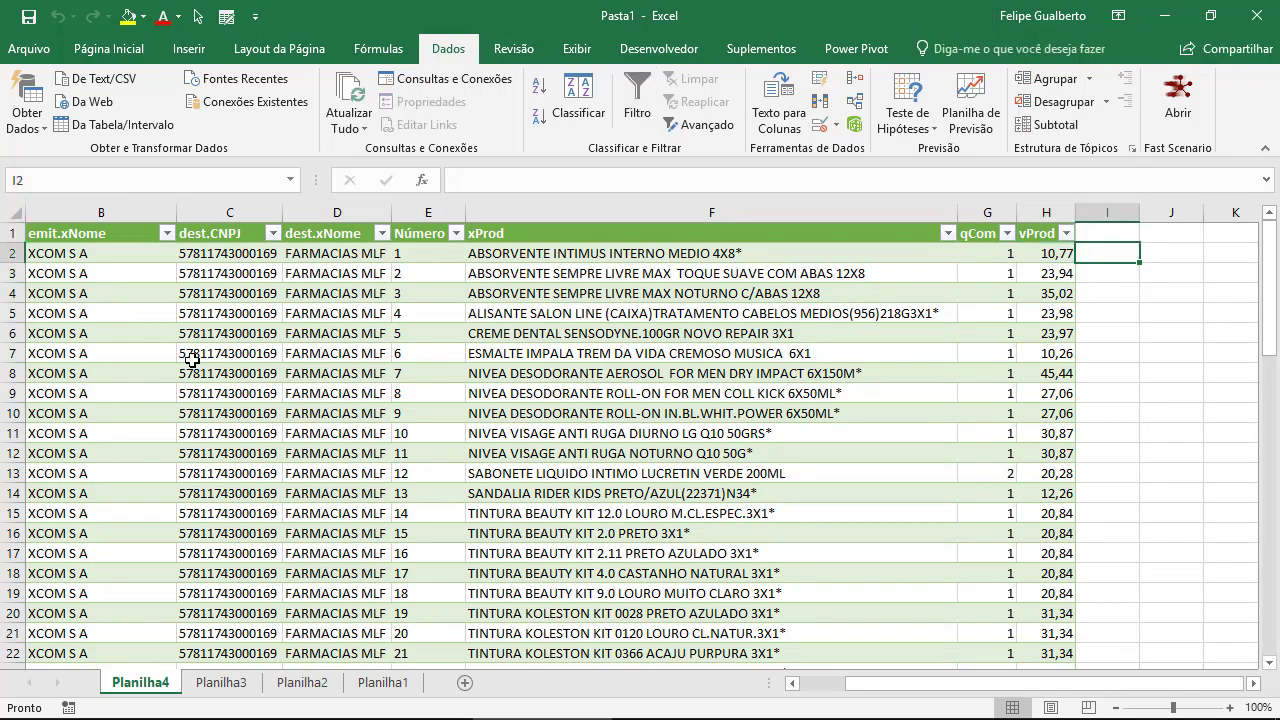
{"action": "key", "text": "Up"}
{"action": "type", "text": "To"}
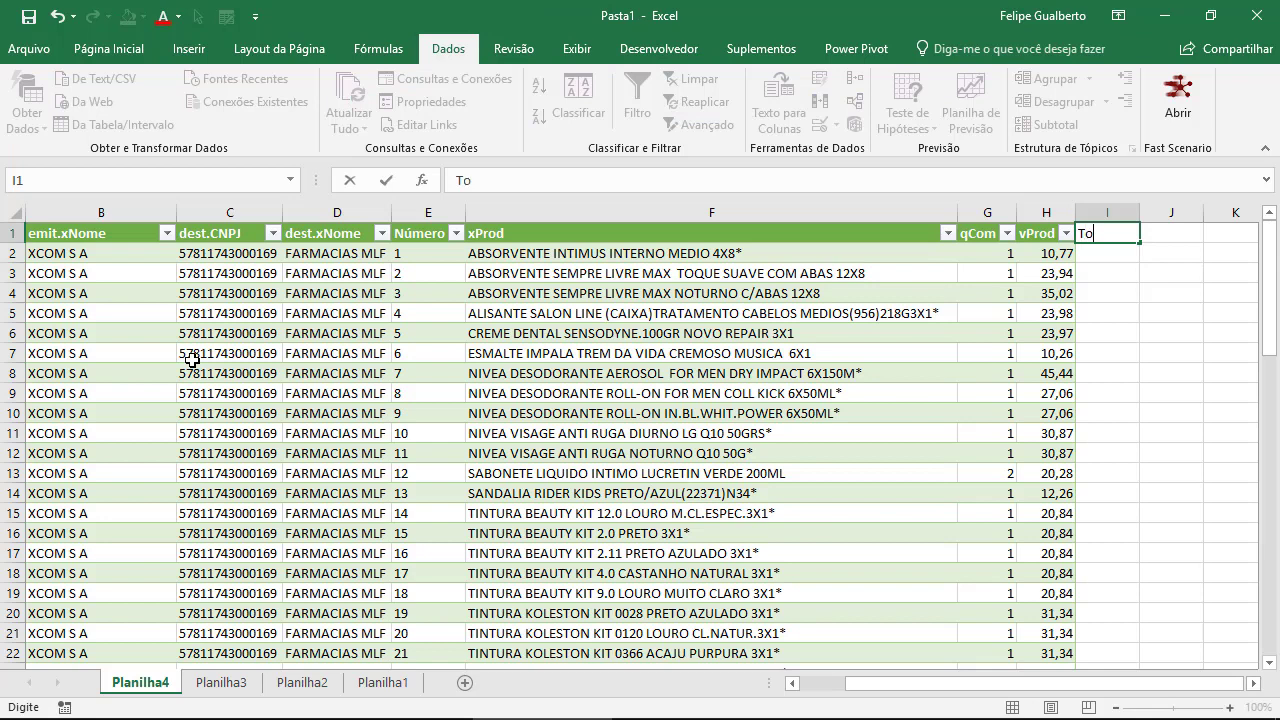
{"action": "type", "text": "tal"}
{"action": "key", "text": "Return"}
{"action": "type", "text": "="}
{"action": "key", "text": "Left"}
{"action": "key", "text": "Left"}
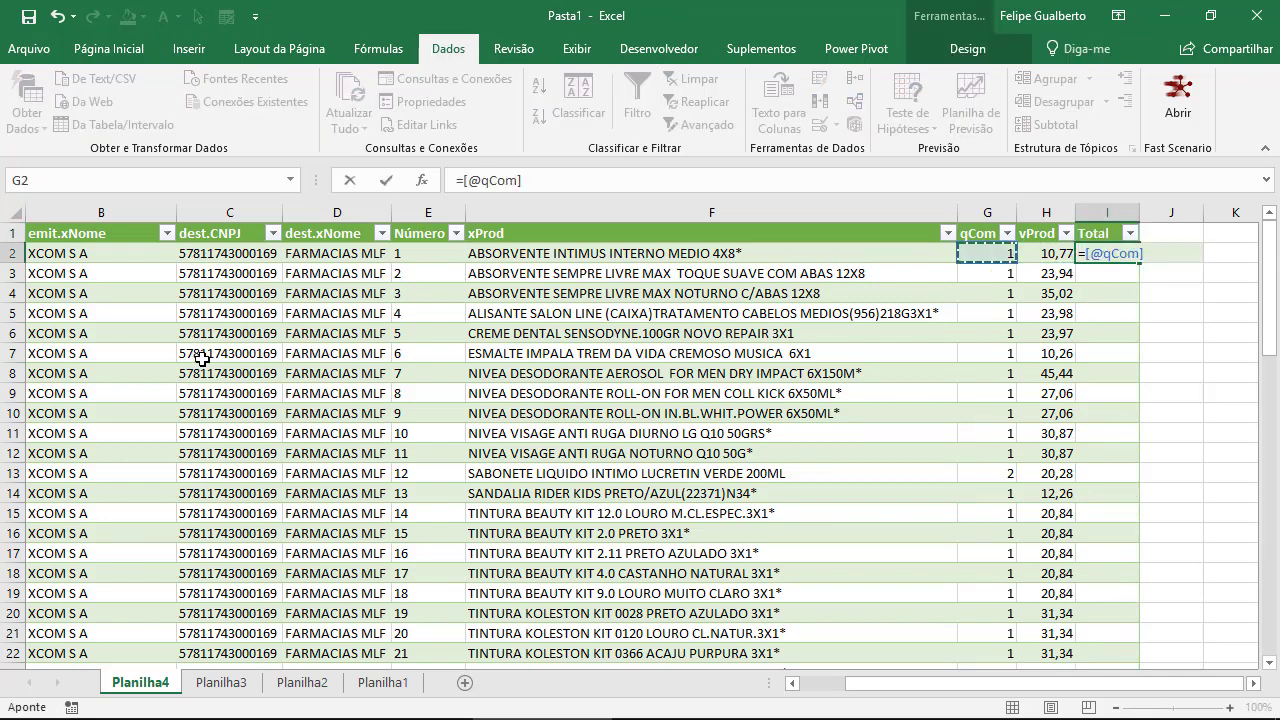
{"action": "type", "text": "*"}
{"action": "key", "text": "Left"}
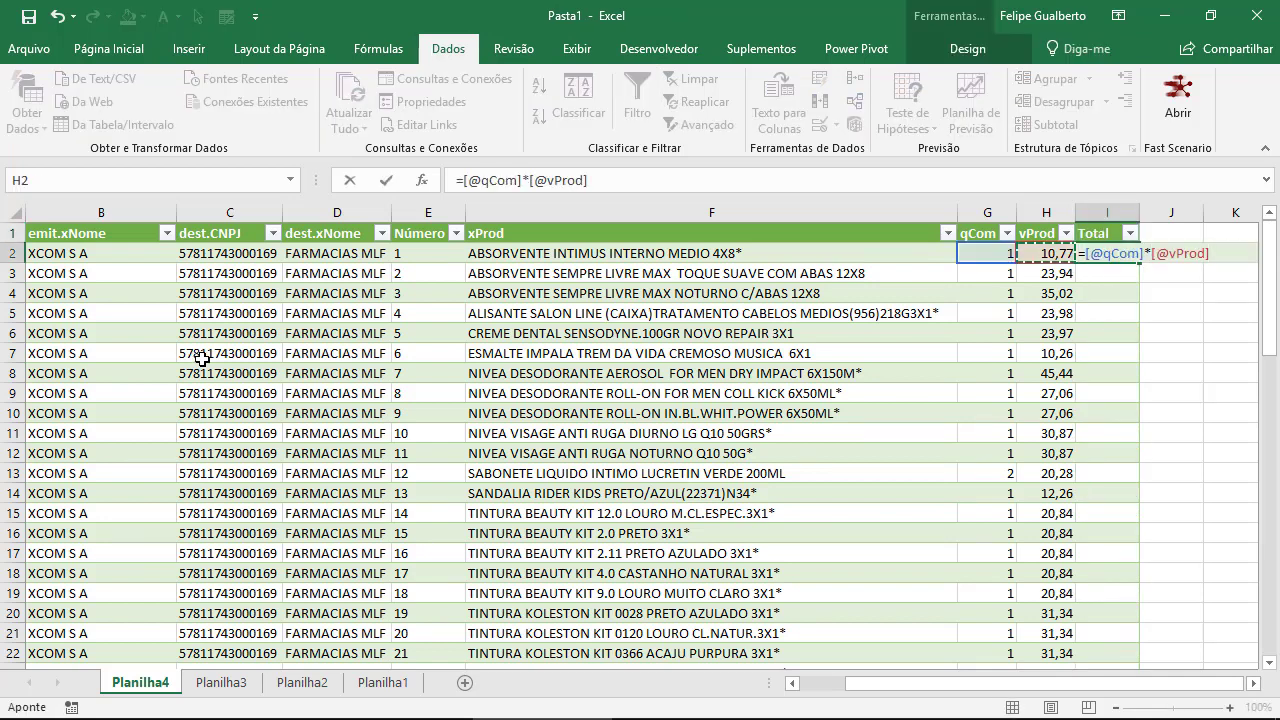
{"action": "key", "text": "Return"}
Review the calculated Total values down to the end of the table.
{"action": "key", "text": "Down"}
{"action": "key", "text": "Down"}
{"action": "key", "text": "Down"}
{"action": "key", "text": "Down"}
{"action": "key", "text": "Down"}
{"action": "key", "text": "Down"}
{"action": "key", "text": "Down"}
{"action": "key", "text": "Down"}
{"action": "key", "text": "Down"}
{"action": "key", "text": "Down"}
{"action": "key", "text": "Down"}
{"action": "key", "text": "Down"}
{"action": "key", "text": "Down"}
{"action": "key", "text": "Down"}
{"action": "key", "text": "Down"}
{"action": "key", "text": "ctrl+Down"}
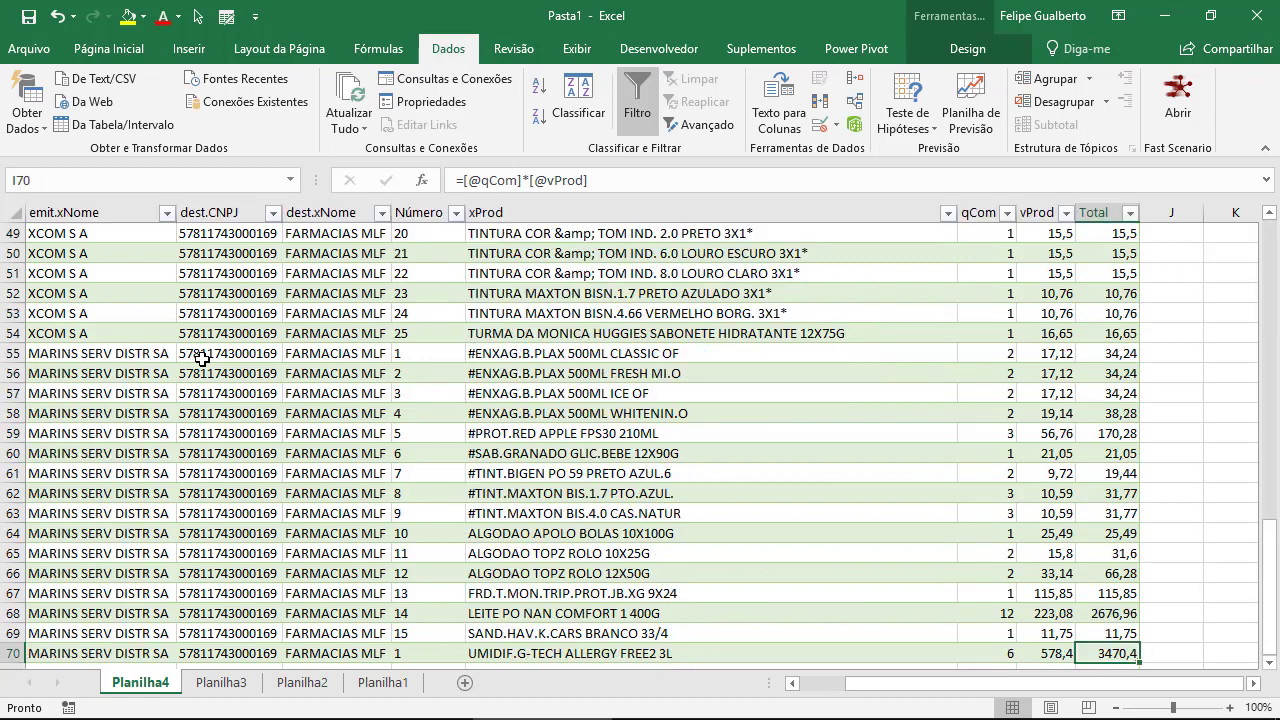
{"action": "key", "text": "Down"}
{"action": "key", "text": "Down"}
{"action": "key", "text": "Down"}
{"action": "key", "text": "Down"}
{"action": "key", "text": "Down"}
{"action": "key", "text": "Down"}
{"action": "key", "text": "Up"}
{"action": "key", "text": "Up"}
{"action": "key", "text": "Up"}
{"action": "key", "text": "Up"}
{"action": "key", "text": "Up"}
{"action": "key", "text": "Up"}
{"action": "key", "text": "Up"}
{"action": "key", "text": "Up"}
{"action": "key", "text": "Up"}
{"action": "key", "text": "Up"}
{"action": "key", "text": "Up"}
{"action": "key", "text": "Up"}
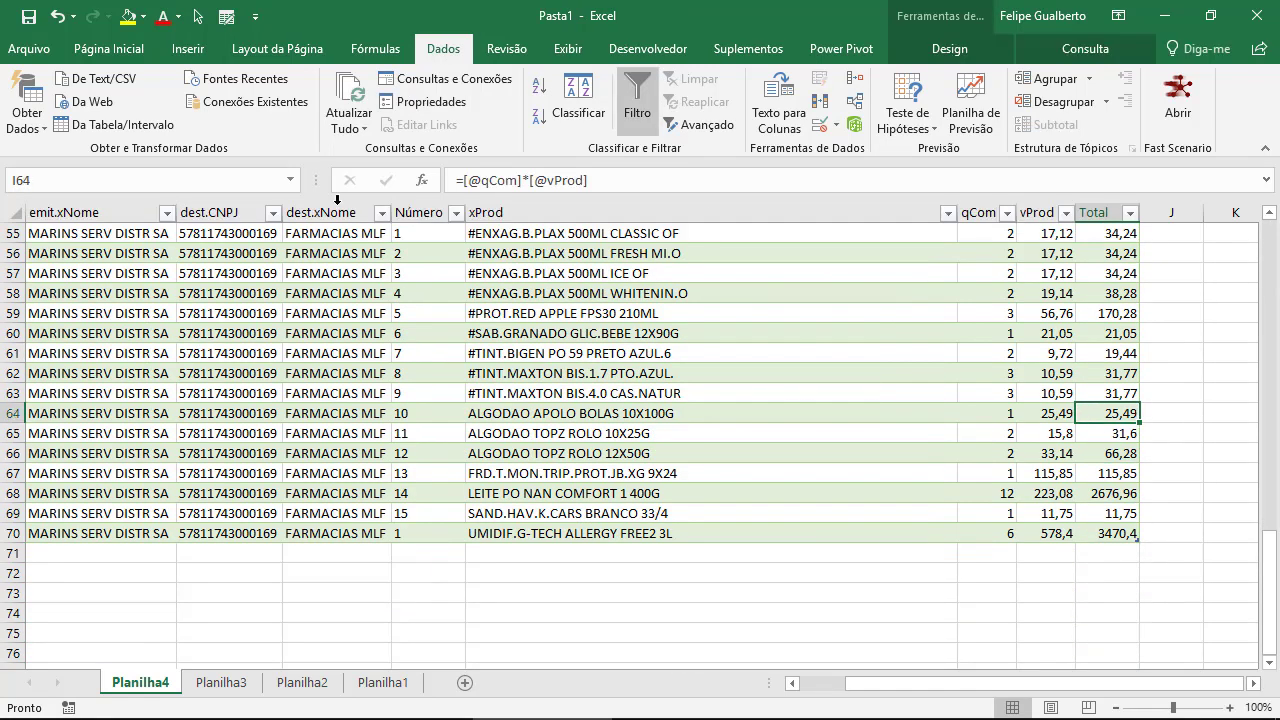
Add a totals row to the Ex03 table and select the sum cell of the Total column.
{"action": "left_click", "coordinate": [960, 48]}
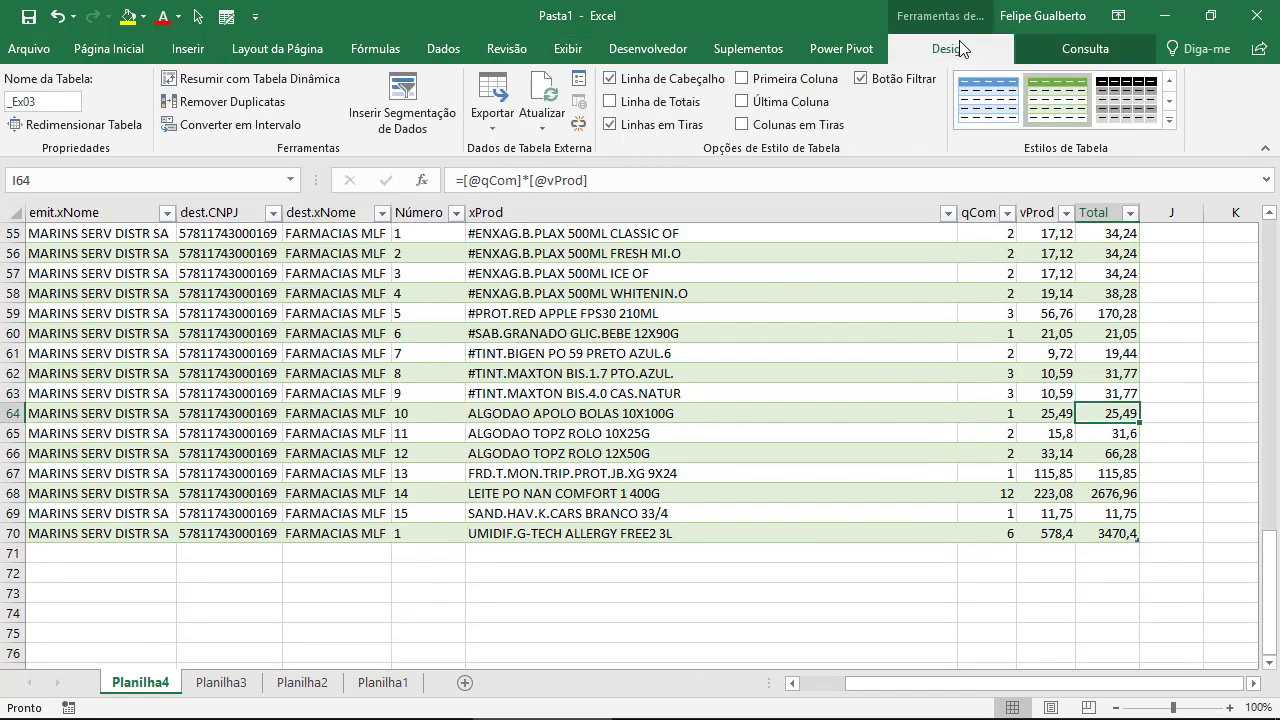
{"action": "left_click", "coordinate": [656, 104]}
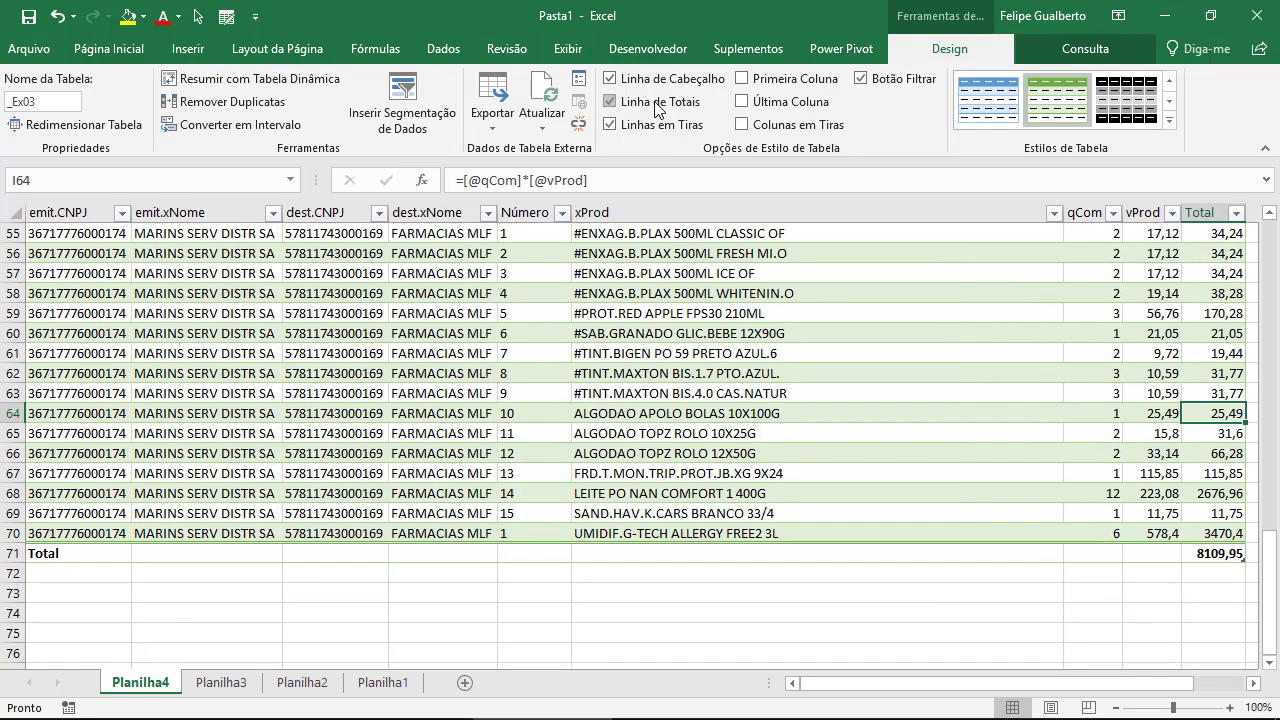
{"action": "left_click", "coordinate": [1219, 555]}
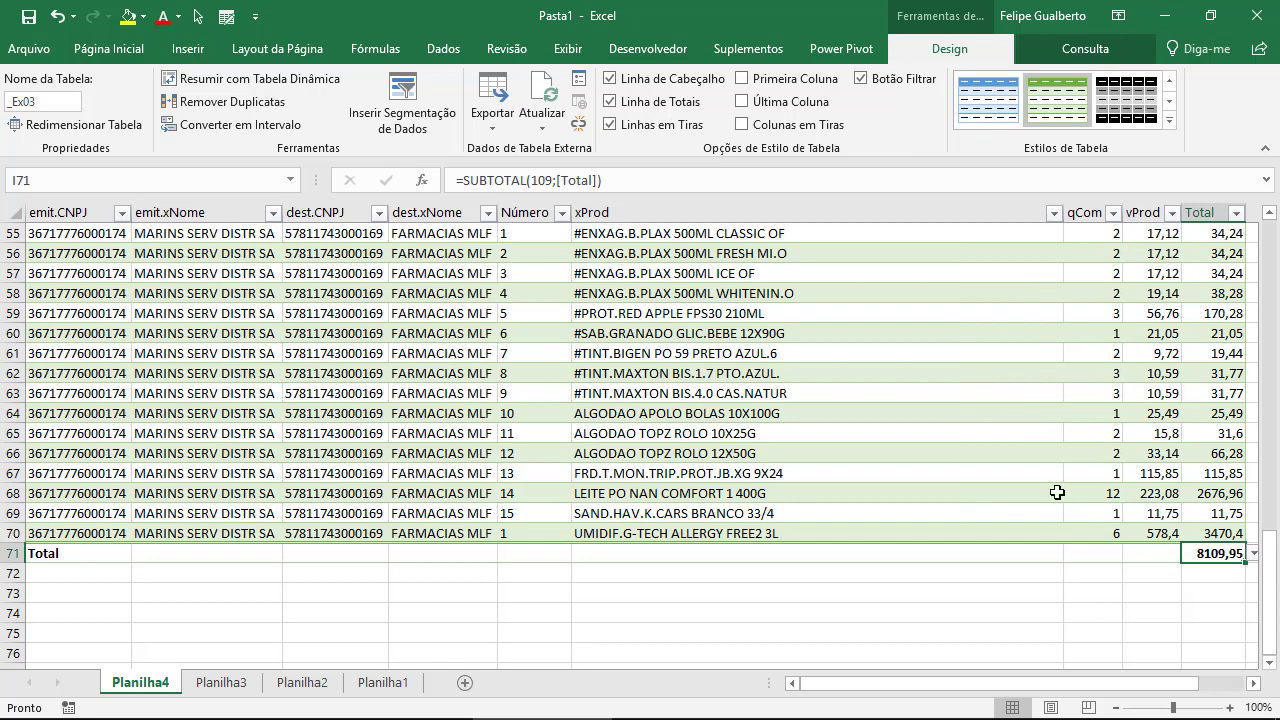
Look through the issuer CNPJ and name entries in the table's last rows.
{"action": "left_click", "coordinate": [298, 422]}
{"action": "key", "text": "Left"}
{"action": "key", "text": "Left"}
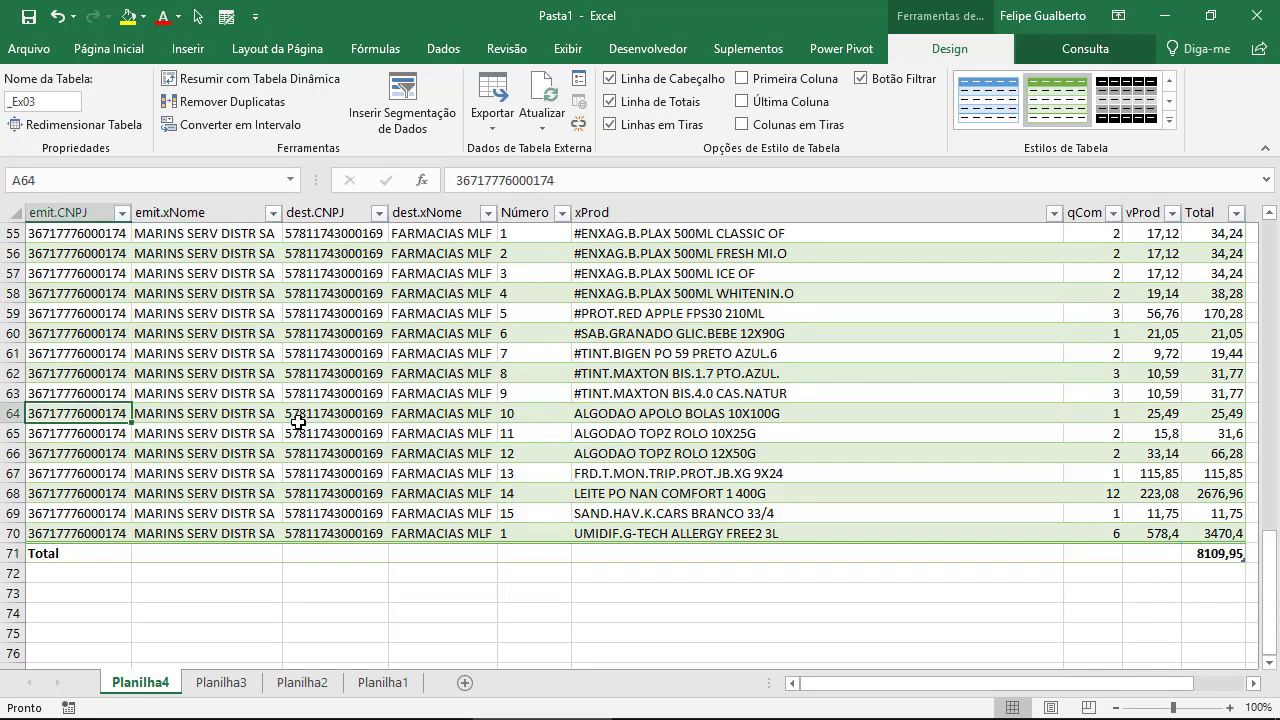
{"action": "key", "text": "Right"}
{"action": "key", "text": "Down"}
{"action": "key", "text": "Down"}
{"action": "key", "text": "Left"}
{"action": "key", "text": "Down"}
{"action": "key", "text": "Down"}
{"action": "key", "text": "Down"}
{"action": "key", "text": "Down"}
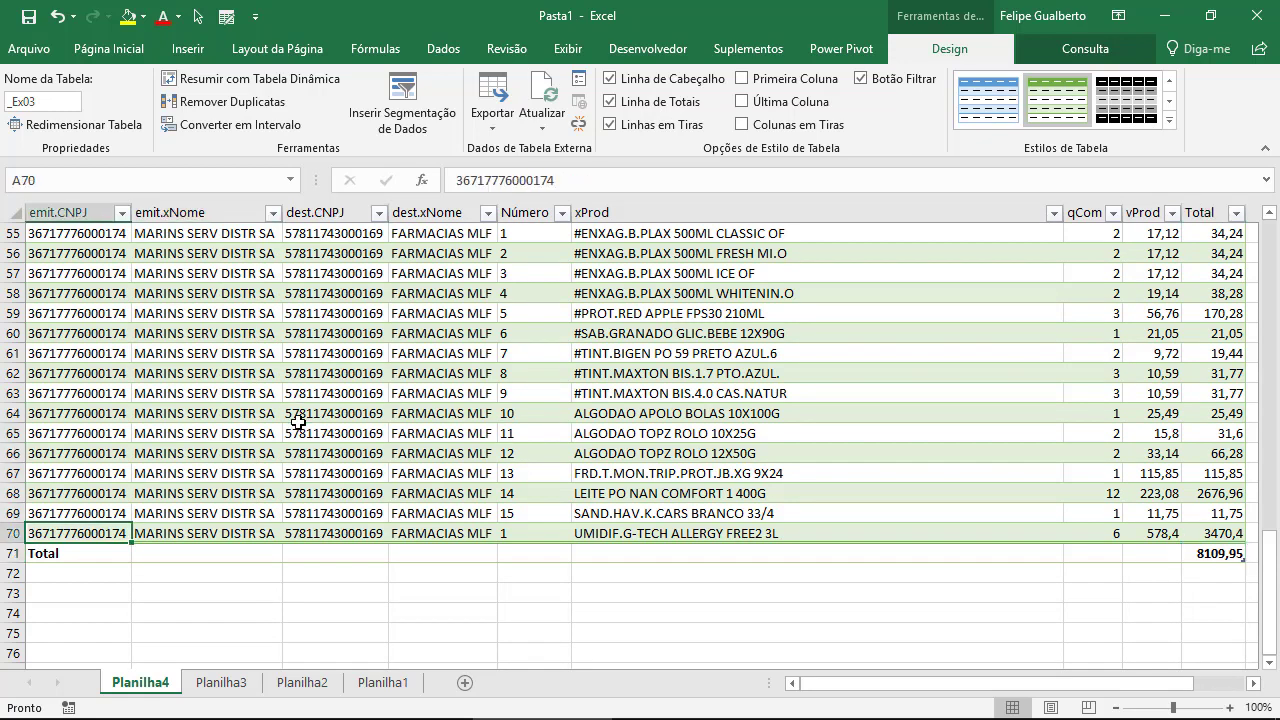
Switch to File Explorer and move the XML file from the Exercício folder into Notas Fiscais, then return to Excel.
{"action": "left_click", "coordinate": [115, 710]}
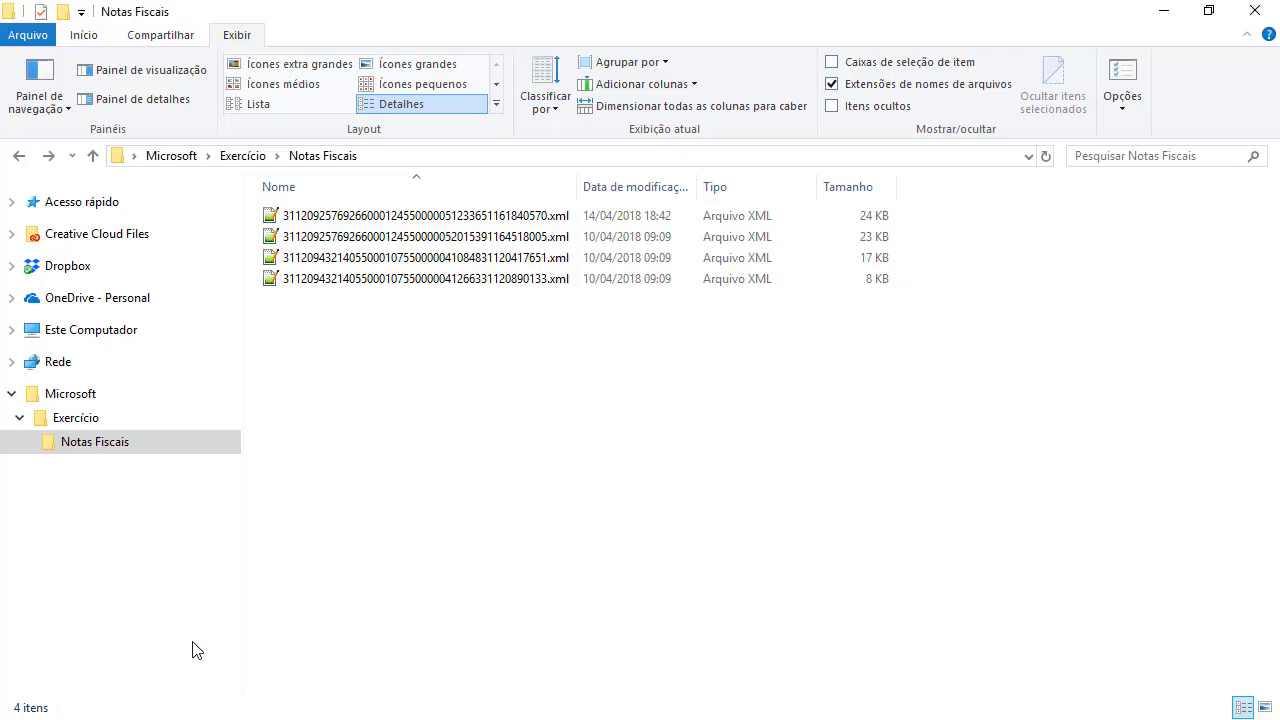
{"action": "key", "text": "alt+Up"}
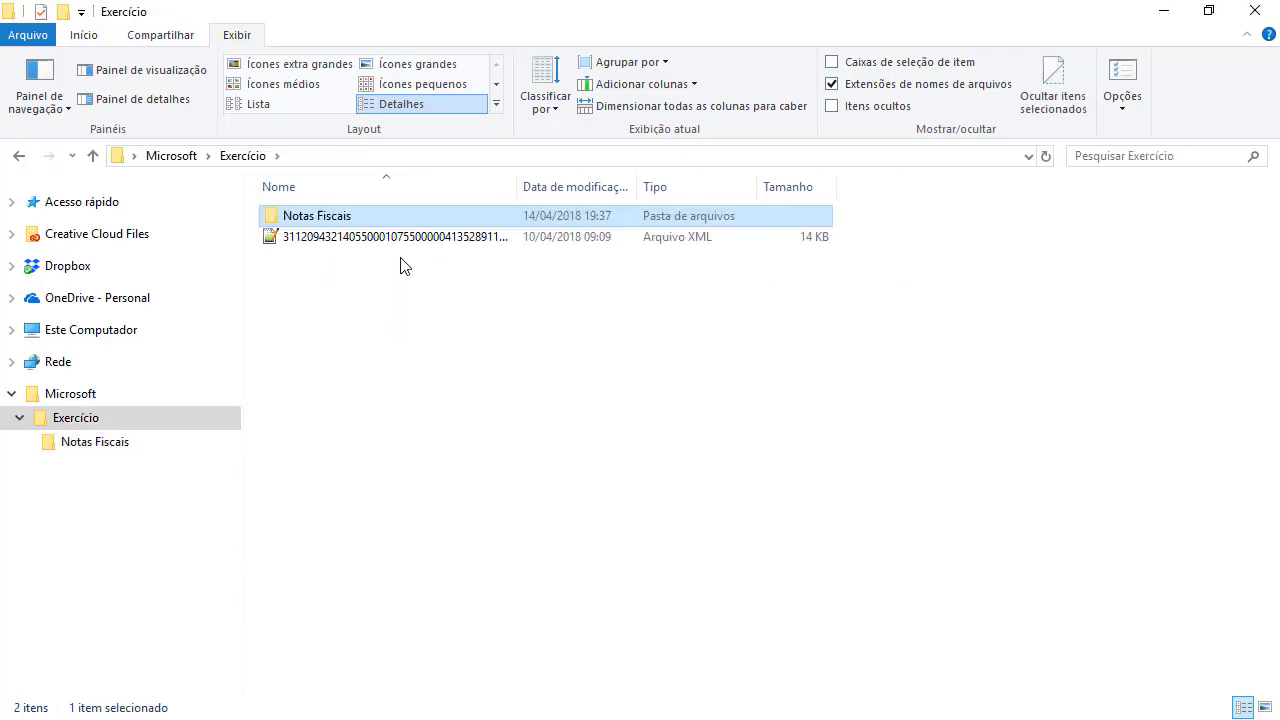
{"action": "left_click", "coordinate": [378, 240]}
{"action": "left_click_drag", "start_coordinate": [379, 243], "coordinate": [349, 216]}
{"action": "left_click", "coordinate": [346, 221]}
{"action": "double_click", "coordinate": [346, 219]}
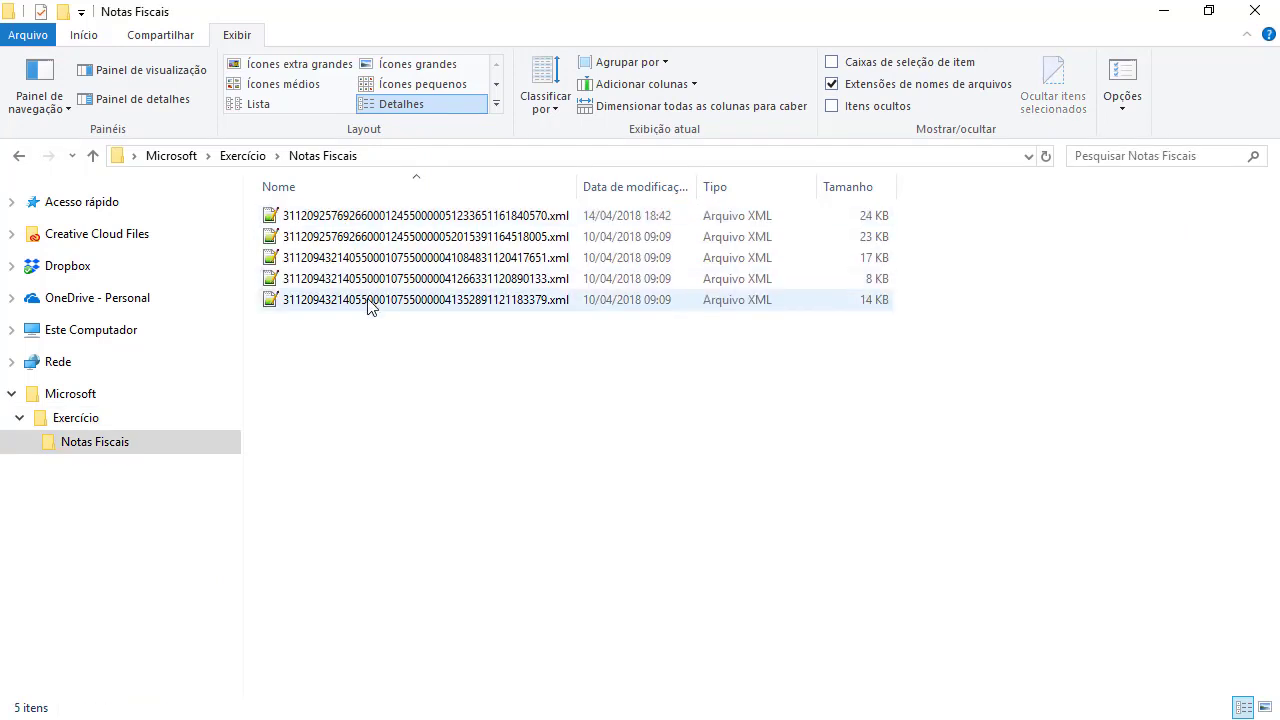
{"action": "left_click", "coordinate": [1163, 10]}
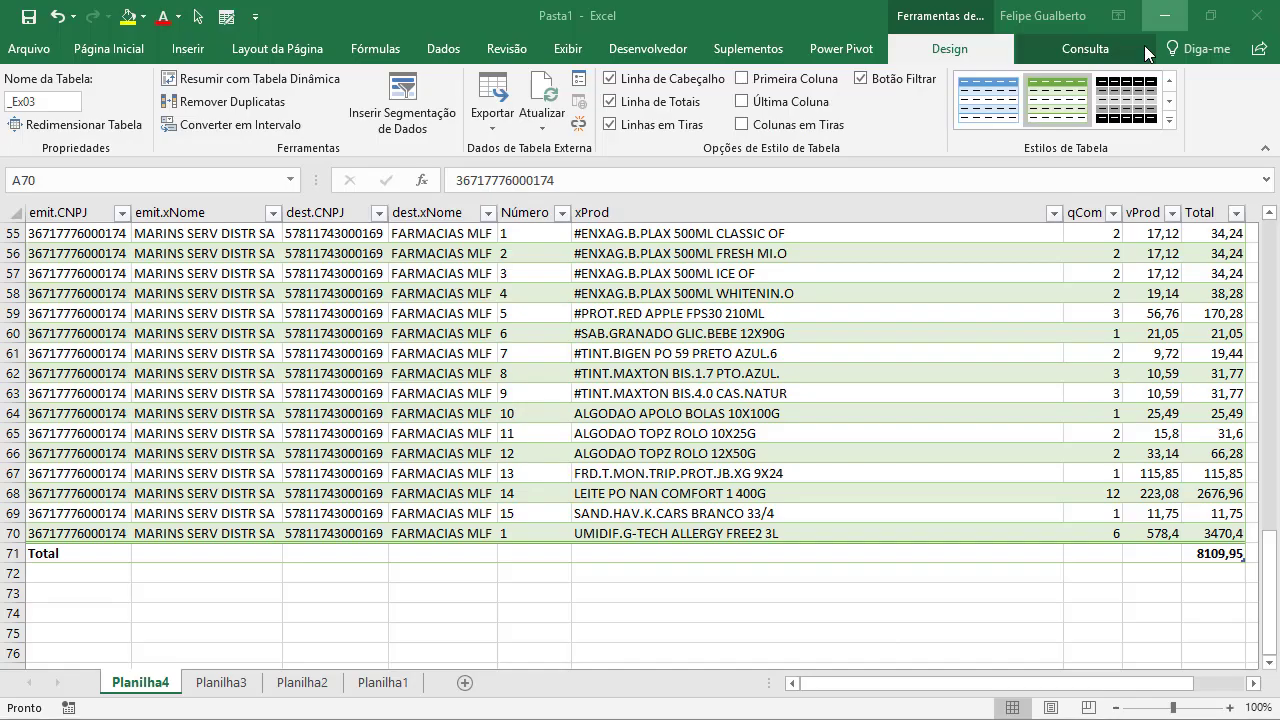
Refresh all the workbook's data and check the new rows and total at the end of the table.
{"action": "left_click", "coordinate": [695, 372]}
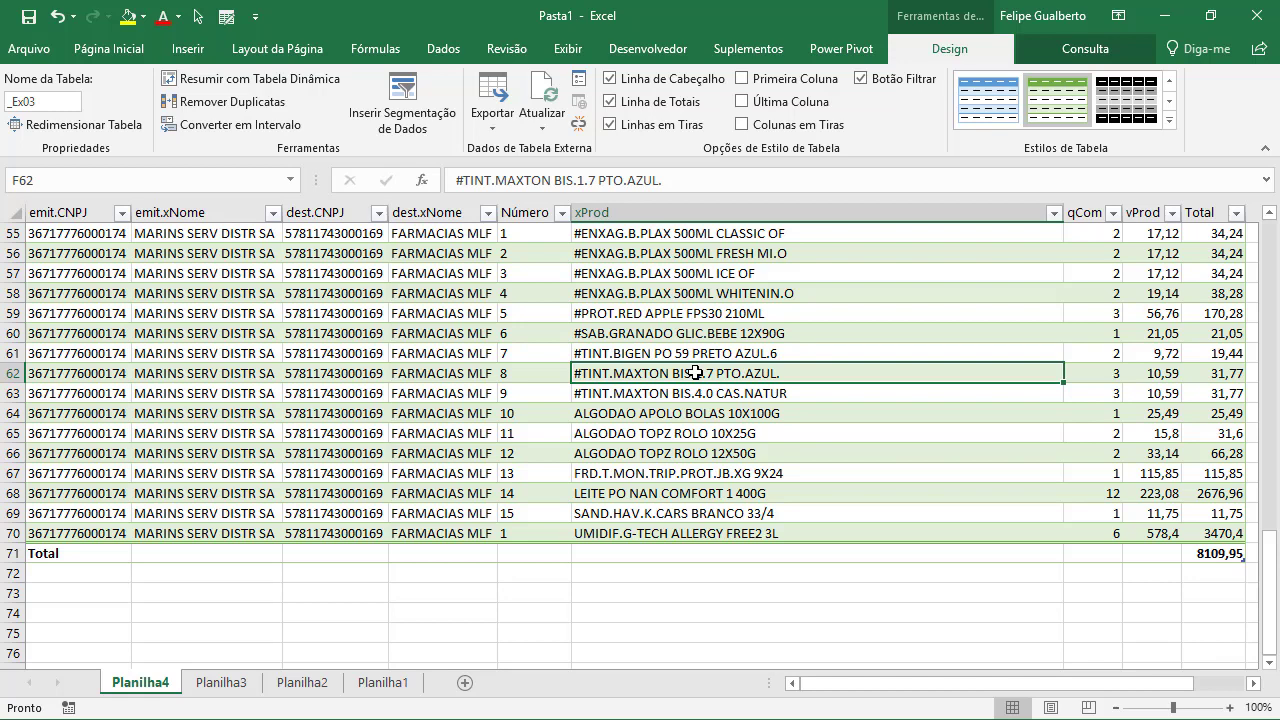
{"action": "left_click", "coordinate": [433, 50]}
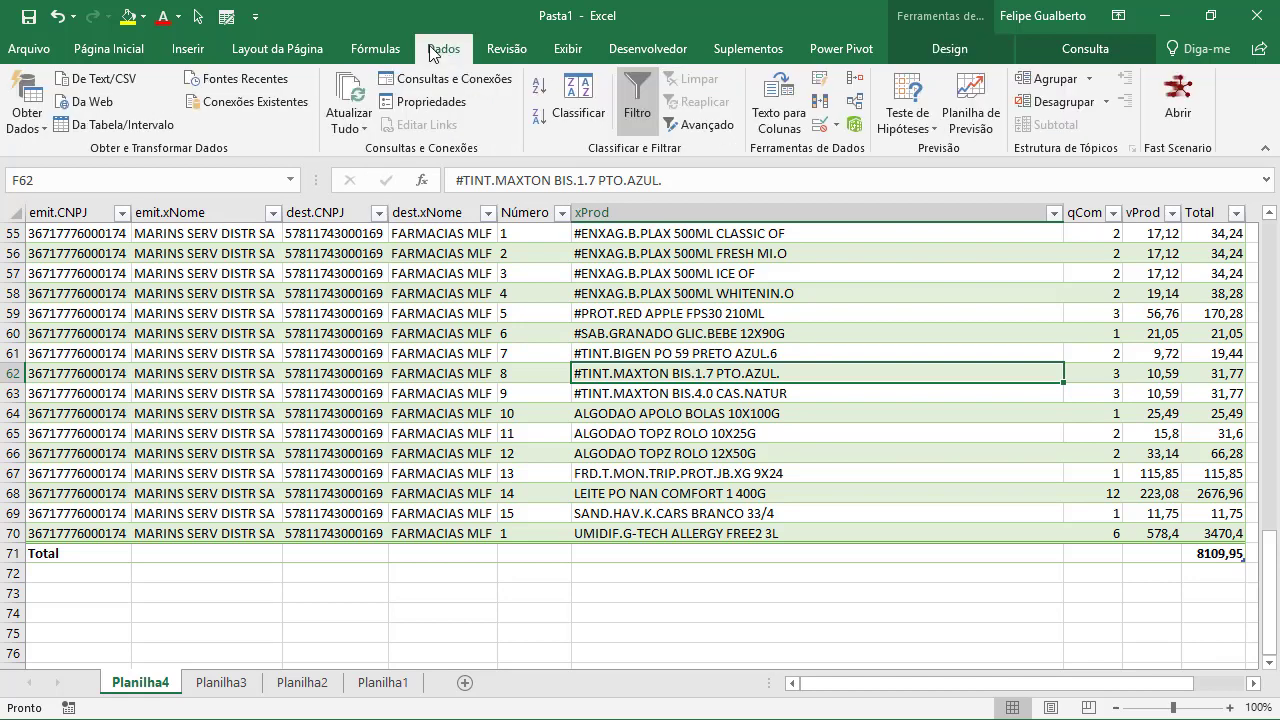
{"action": "left_click", "coordinate": [348, 90]}
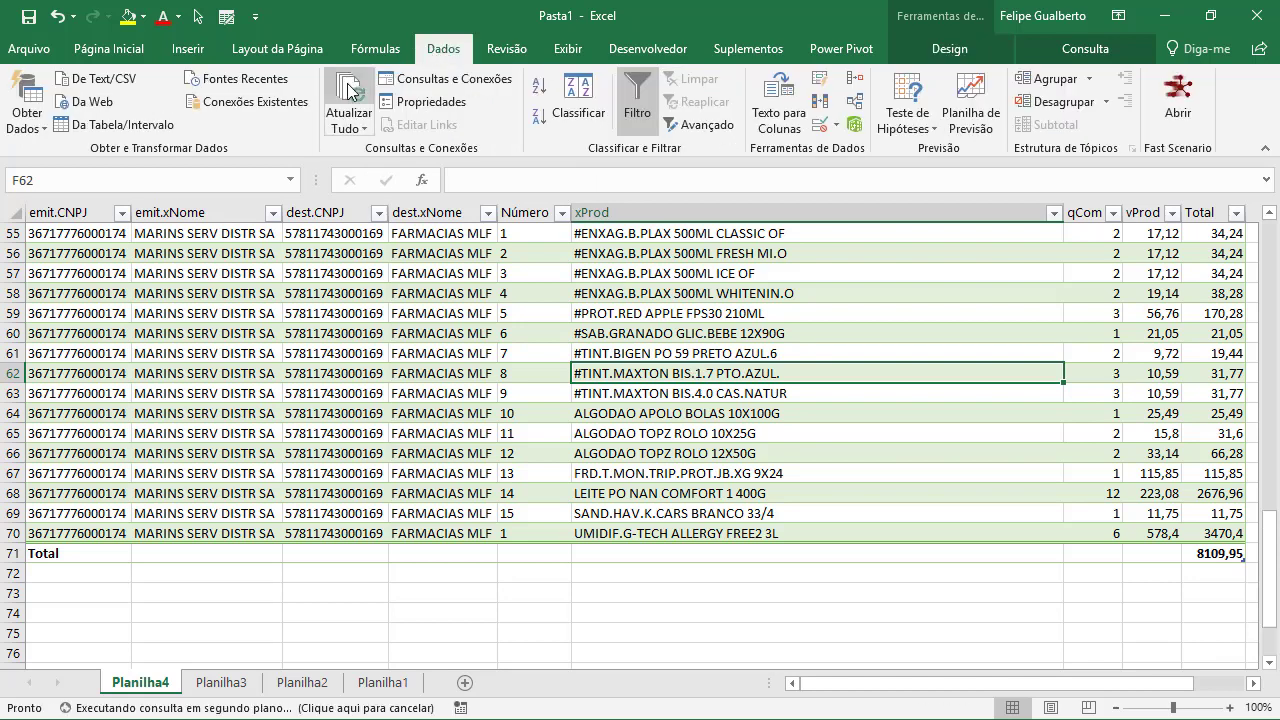
{"action": "scroll", "coordinate": [735, 423], "scroll_direction": "down", "scroll_amount": 4}
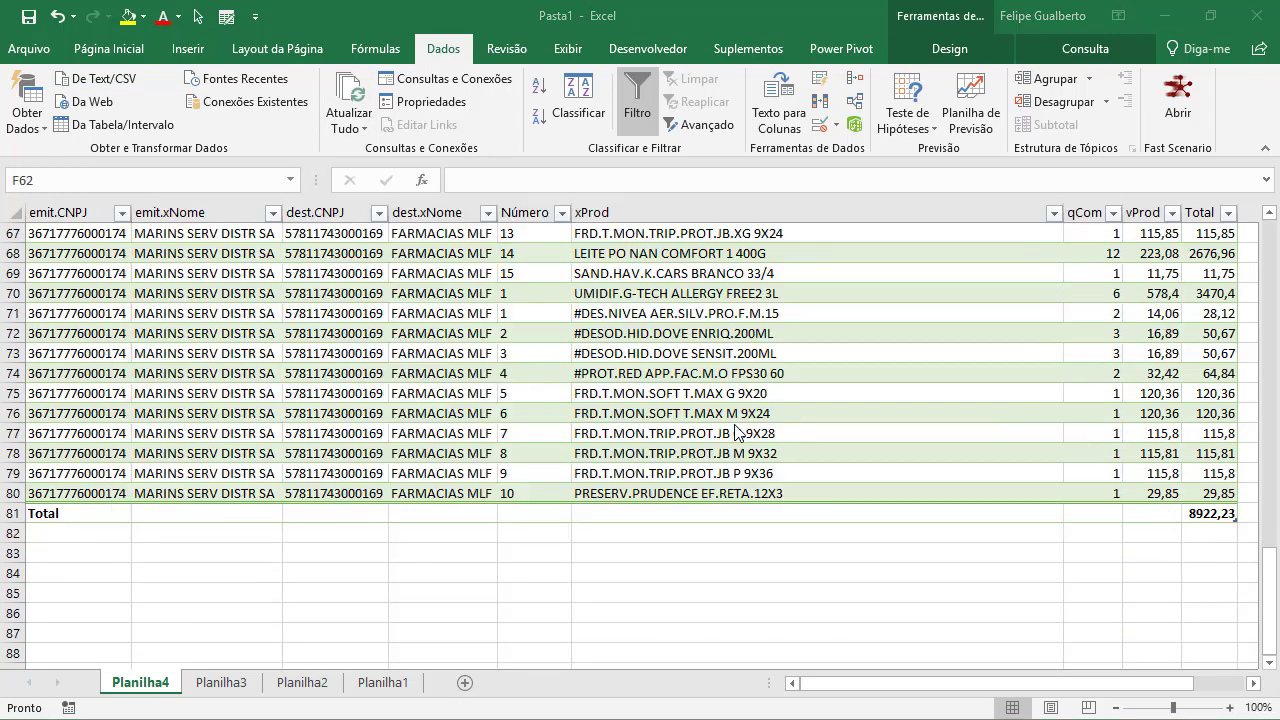
Switch to File Explorer and move the last three XML files from Notas Fiscais up to the Exercício folder.
{"action": "key", "text": "alt+Tab"}
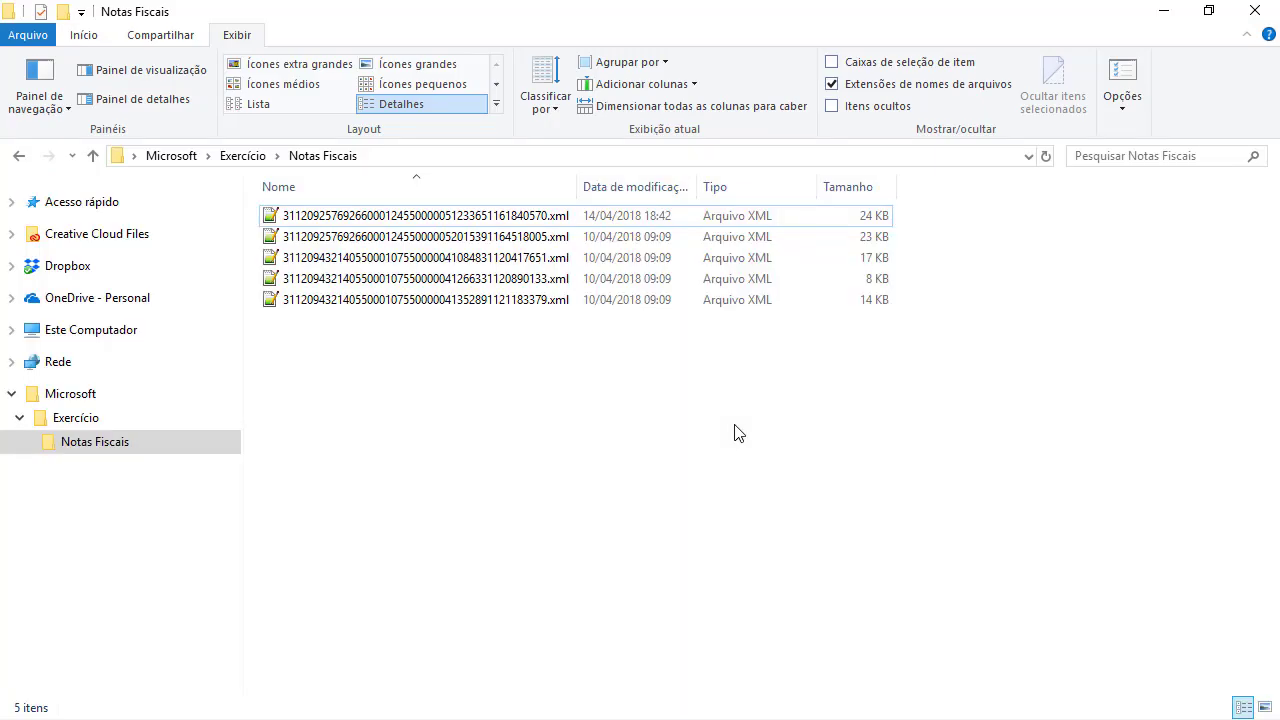
{"action": "key", "text": "Down"}
{"action": "key", "text": "Down"}
{"action": "key", "text": "shift+Down"}
{"action": "key", "text": "shift+Down"}
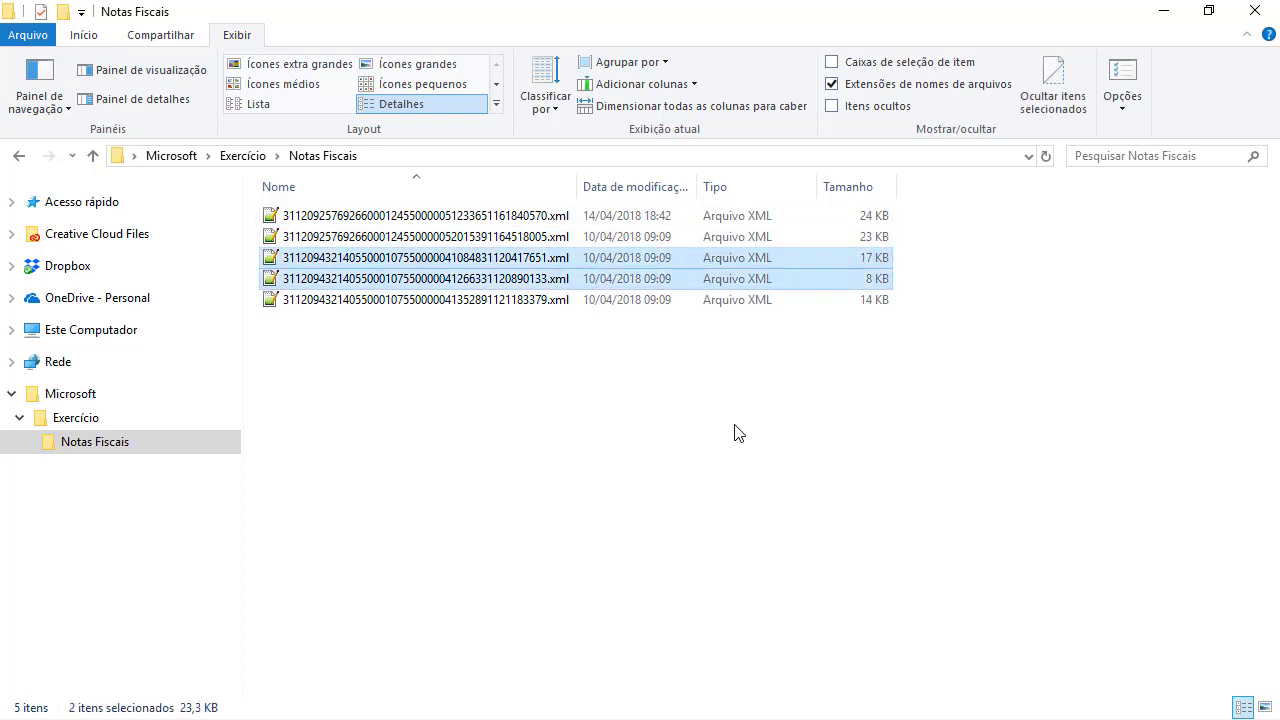
{"action": "key", "text": "alt+Up"}
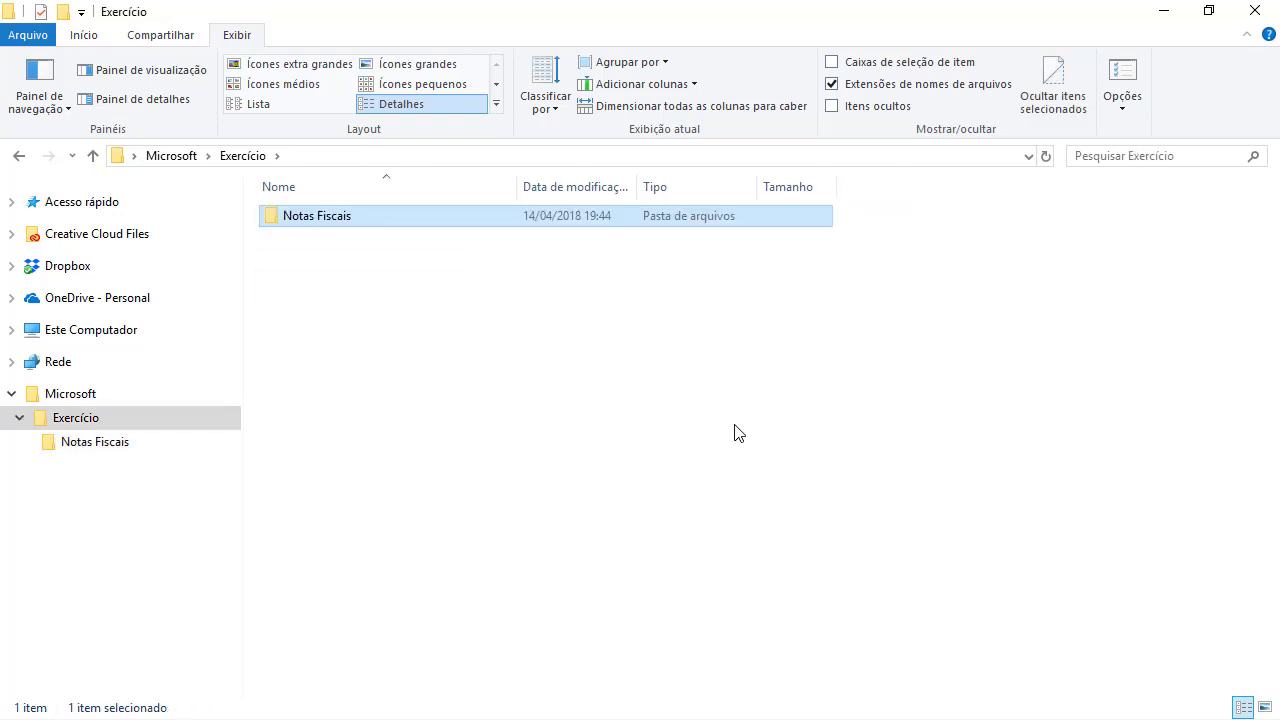
{"action": "key", "text": "ctrl+v"}
Return to Excel, refresh all data with the three invoices removed, and check the shortened table.
{"action": "key", "text": "alt+Tab"}
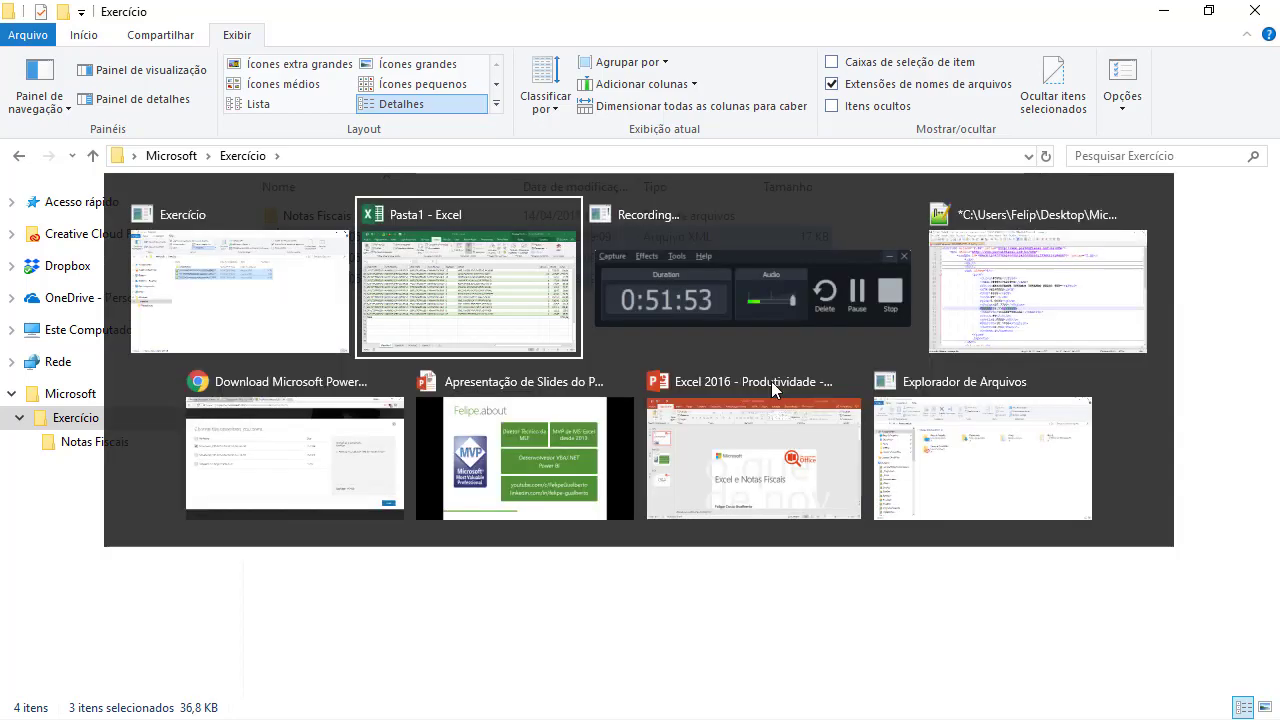
{"action": "left_click", "coordinate": [700, 312]}
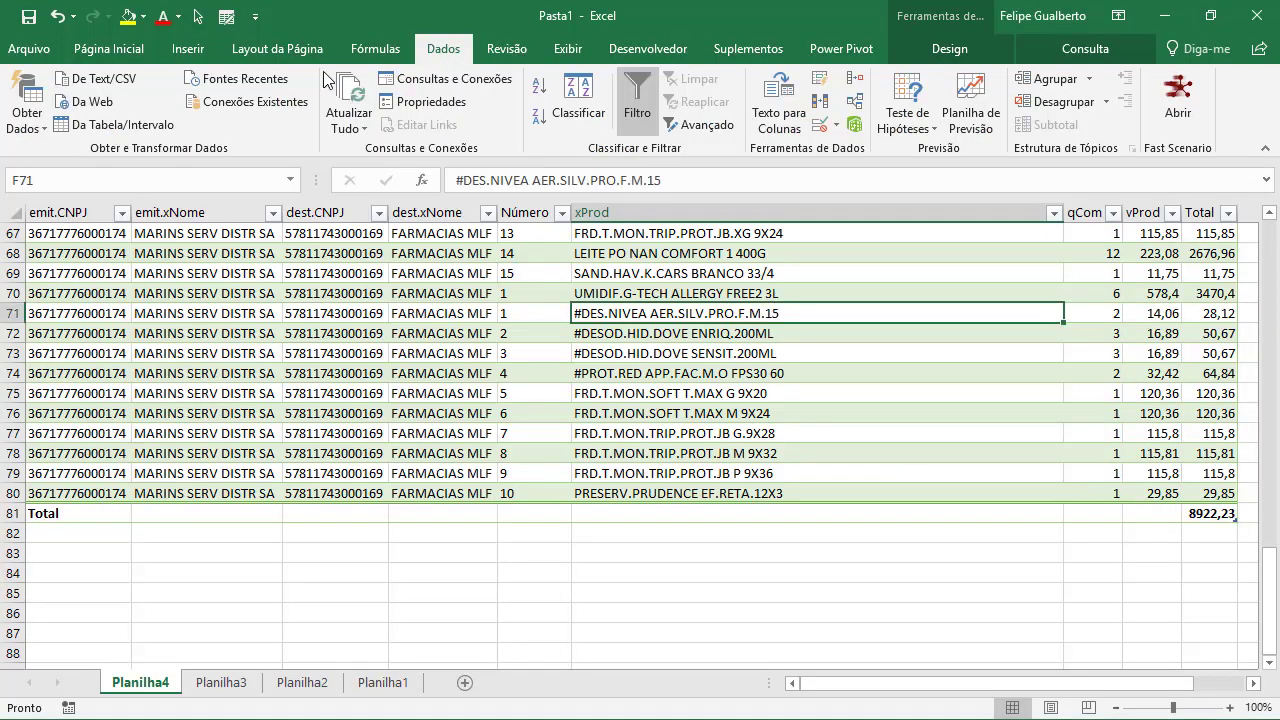
{"action": "left_click", "coordinate": [349, 100]}
{"action": "scroll", "coordinate": [635, 434], "scroll_direction": "up", "scroll_amount": 20}
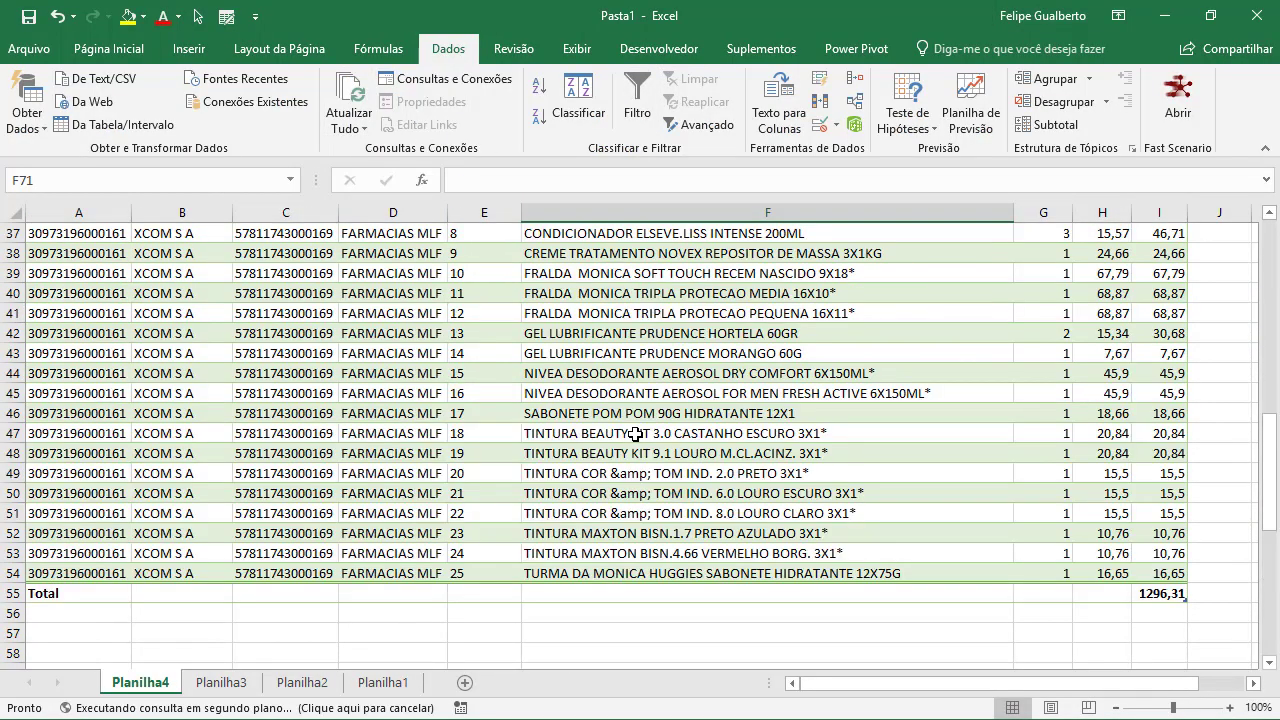
{"action": "scroll", "coordinate": [635, 434], "scroll_direction": "down", "scroll_amount": 15}
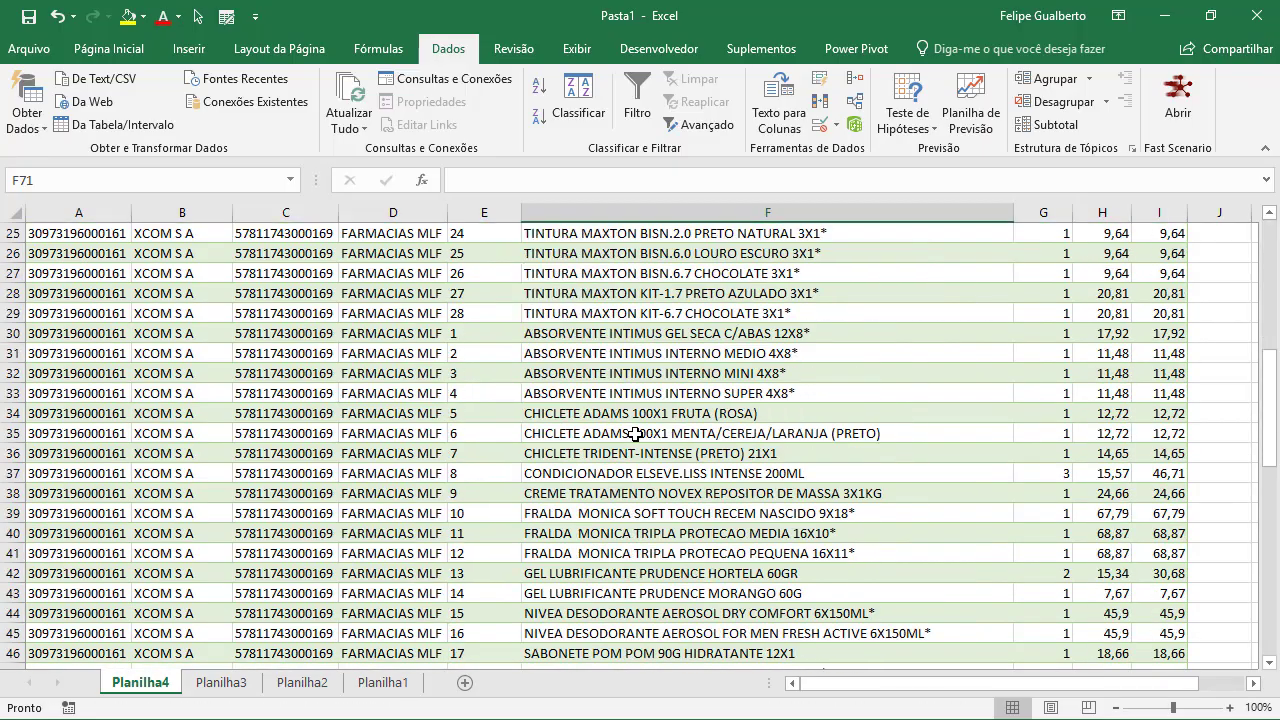
Switch to File Explorer and put the three XML files back into the Notas Fiscais folder.
{"action": "key", "text": "alt+Tab"}
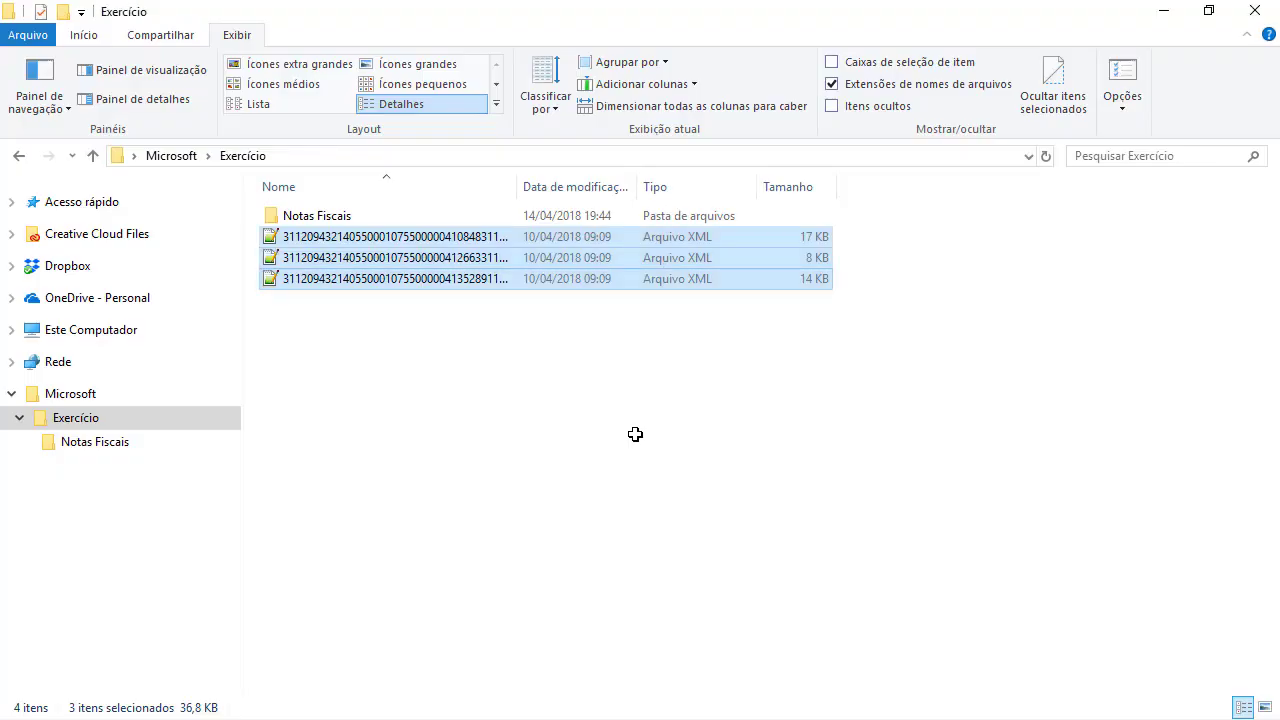
{"action": "key", "text": "Home"}
{"action": "key", "text": "Return"}
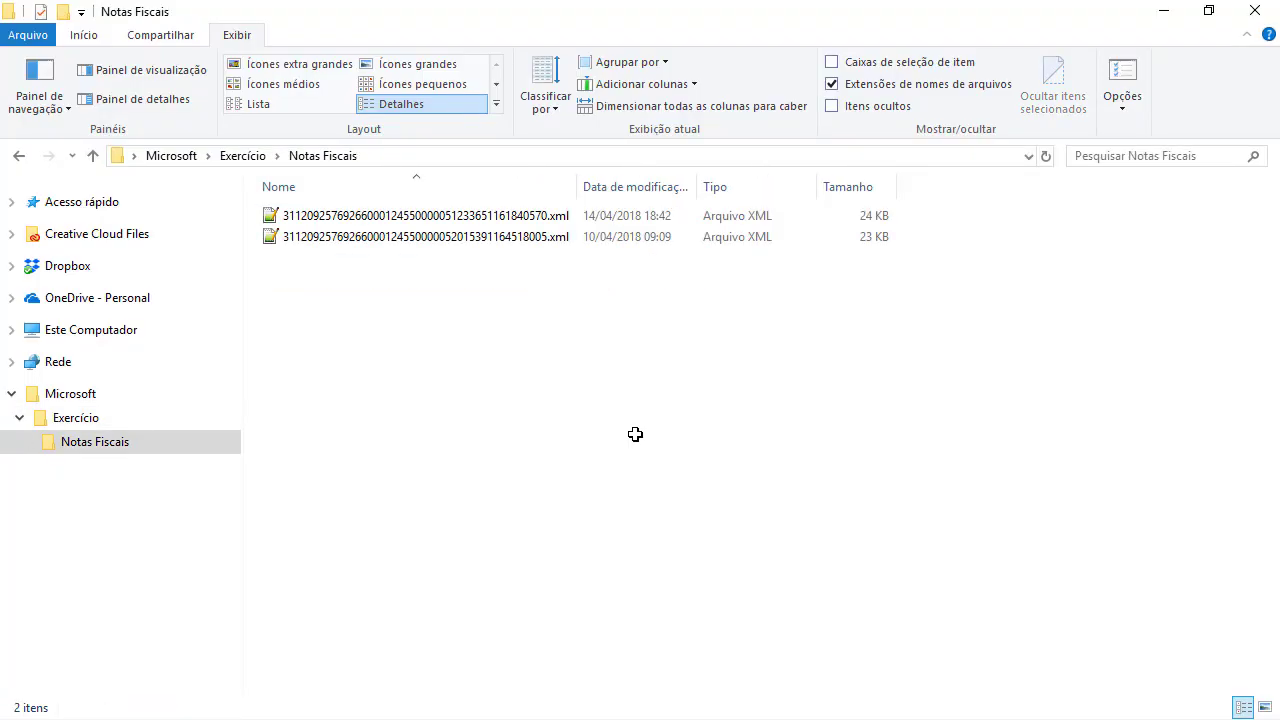
{"action": "key", "text": "ctrl+v"}
Return to Excel, refresh all data to reload the restored invoices, and check the table from its start.
{"action": "key", "text": "alt+Tab"}
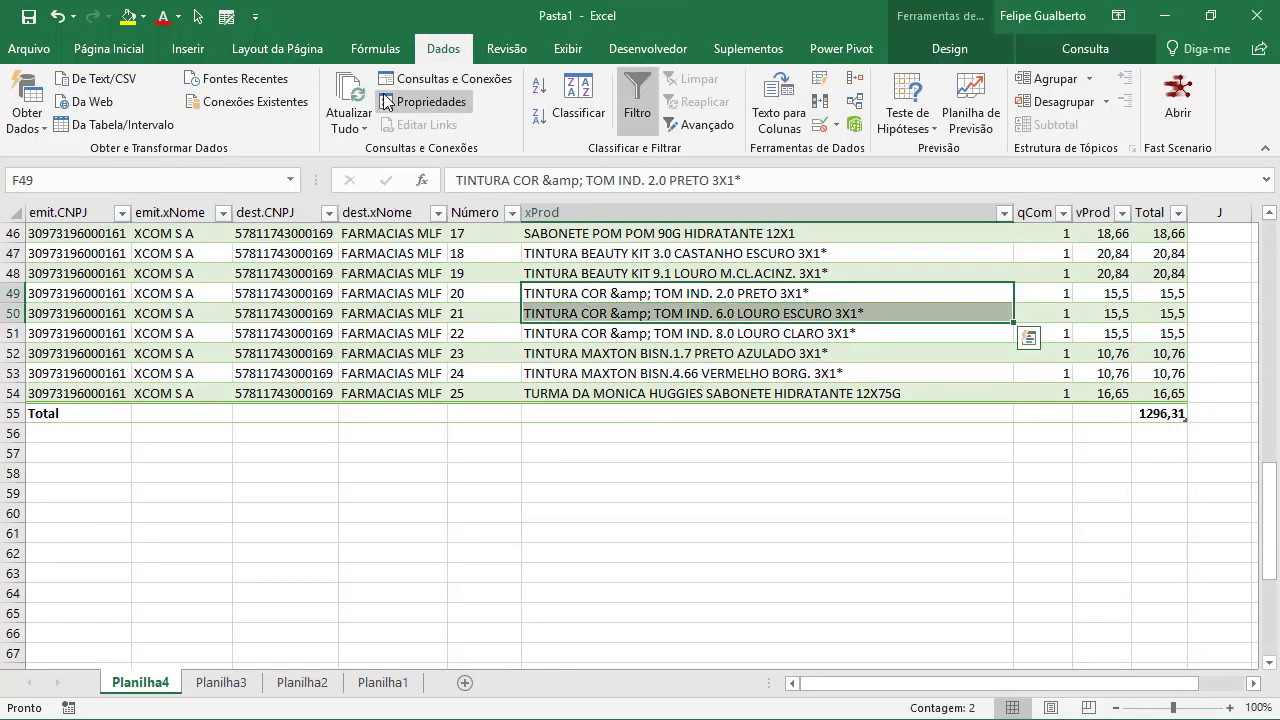
{"action": "left_click", "coordinate": [348, 95]}
{"action": "left_click", "coordinate": [756, 310]}
{"action": "scroll", "coordinate": [756, 310], "scroll_direction": "up", "scroll_amount": 8}
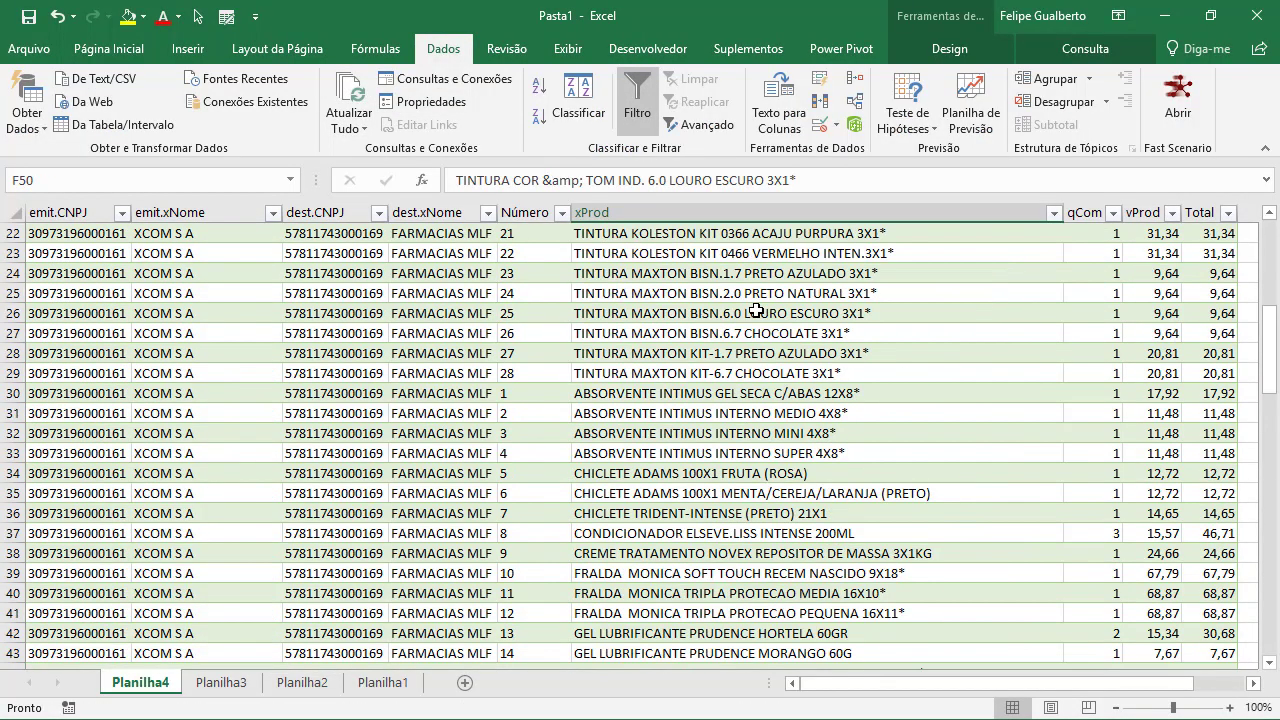
{"action": "scroll", "coordinate": [756, 310], "scroll_direction": "up", "scroll_amount": 7}
{"action": "left_click", "coordinate": [378, 354]}
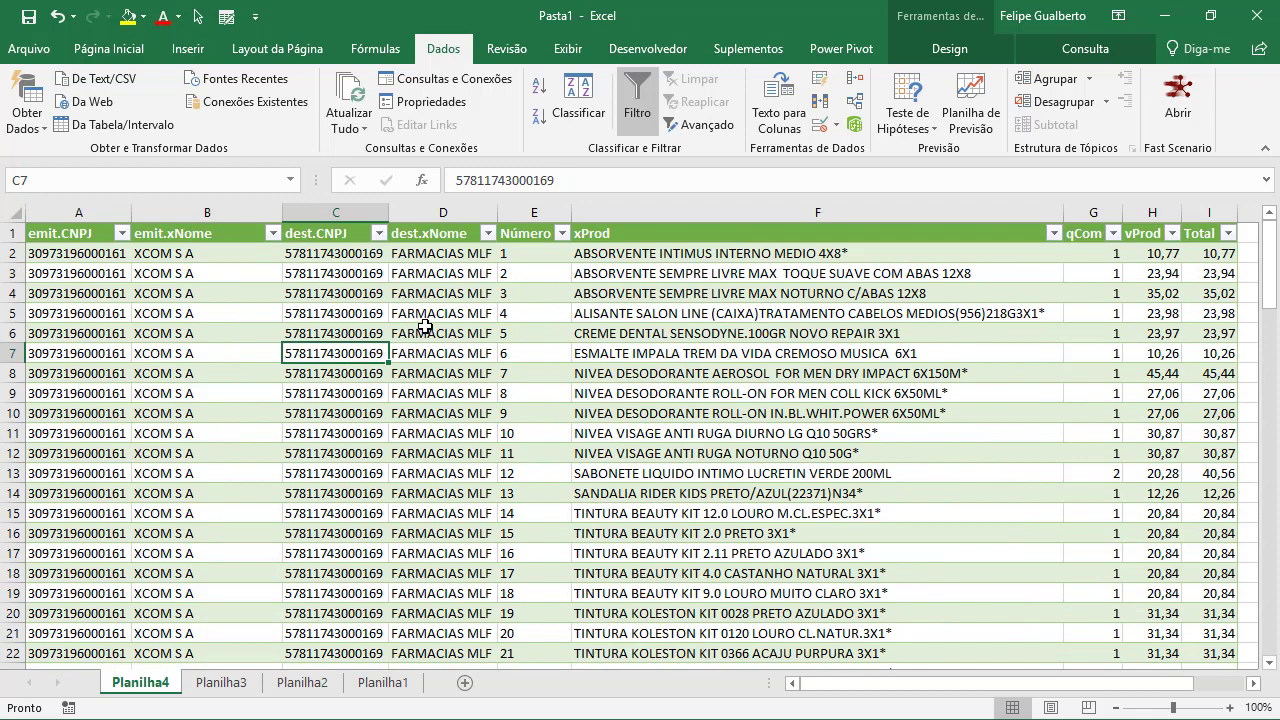
Open the Power Query Editor on the workbook's queries.
{"action": "left_click", "coordinate": [33, 116]}
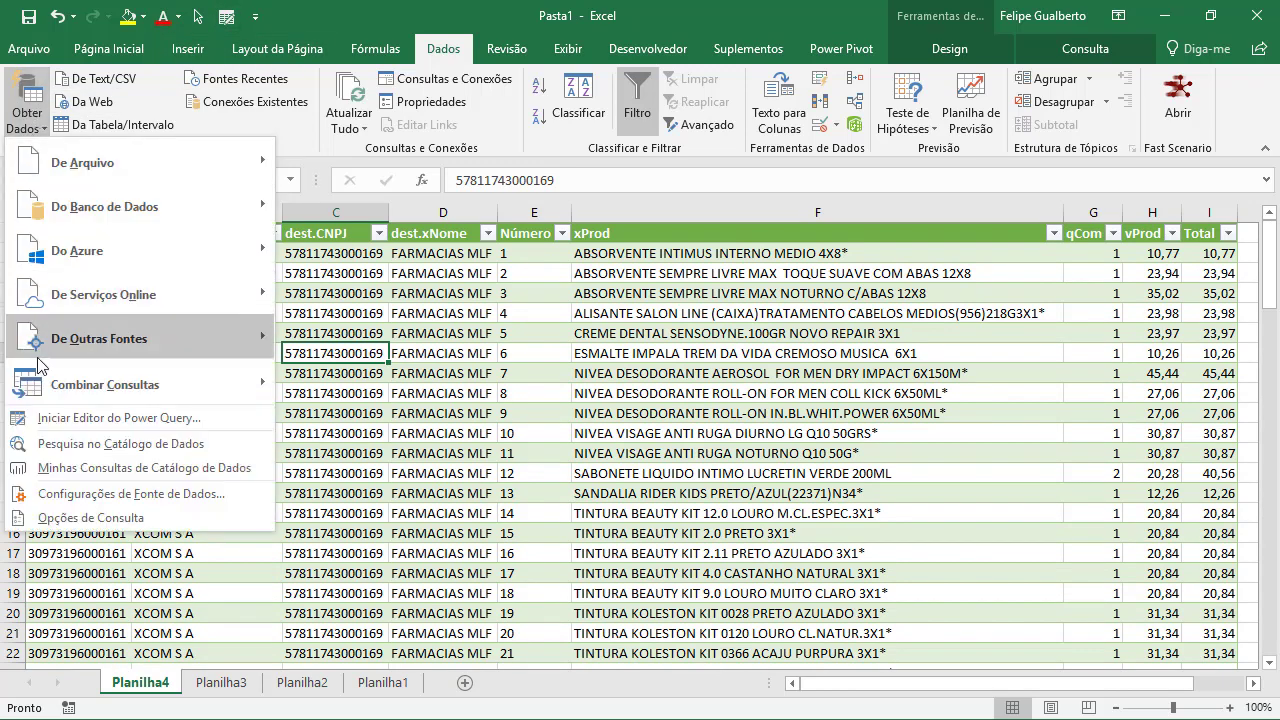
{"action": "left_click", "coordinate": [80, 418]}
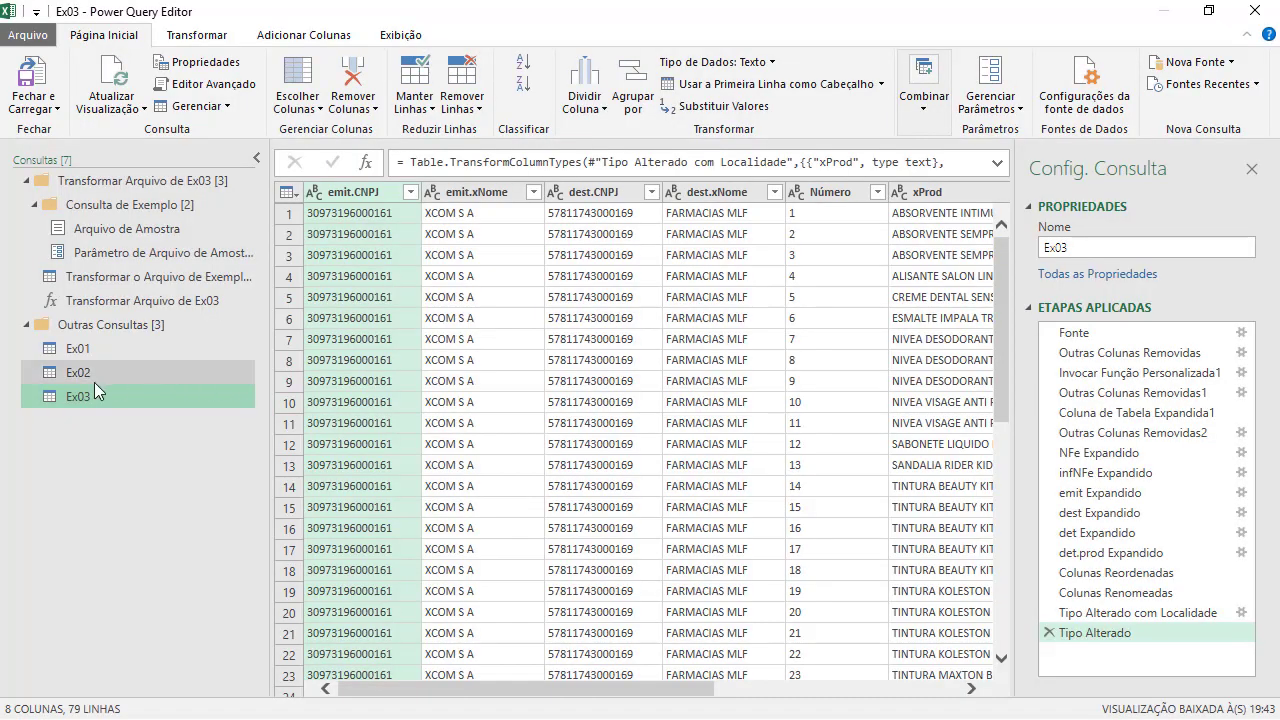
Review the Ex02, Ex01 and Ex03 queries in the Power Query Editor and close the editor.
{"action": "left_click", "coordinate": [93, 374]}
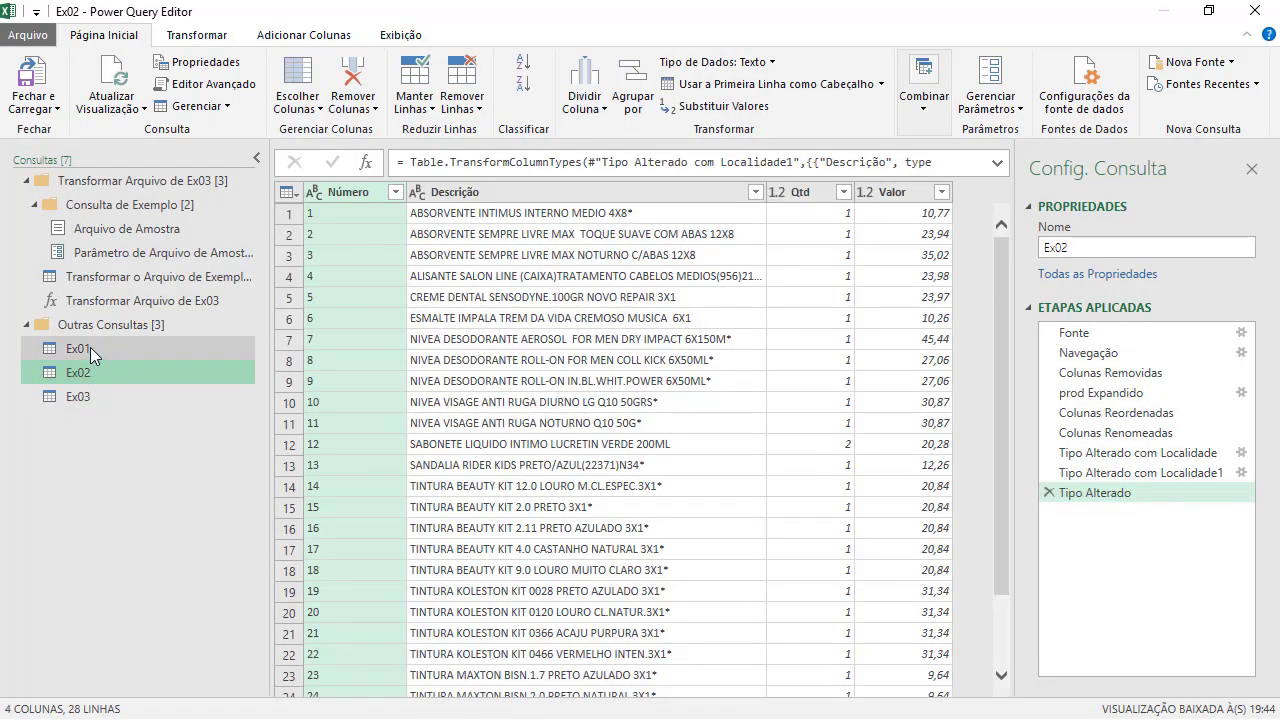
{"action": "left_click", "coordinate": [90, 347]}
{"action": "left_click", "coordinate": [92, 393]}
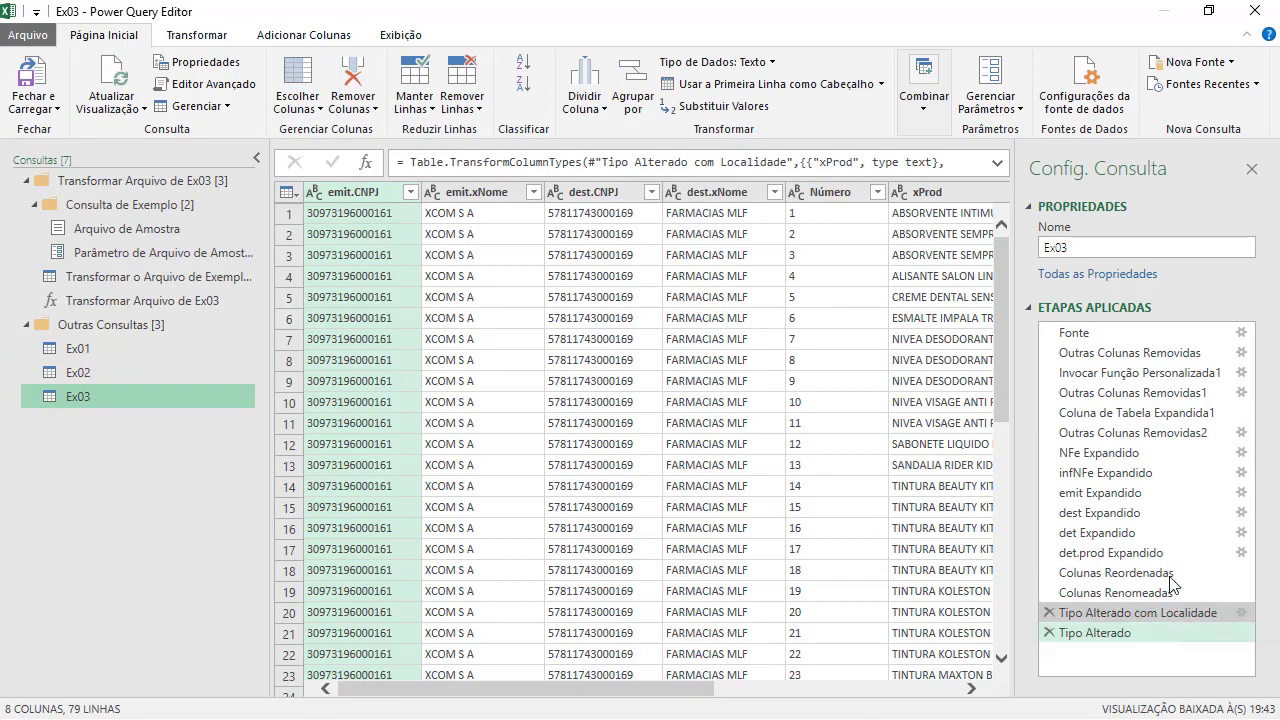
{"action": "left_click", "coordinate": [1255, 11]}
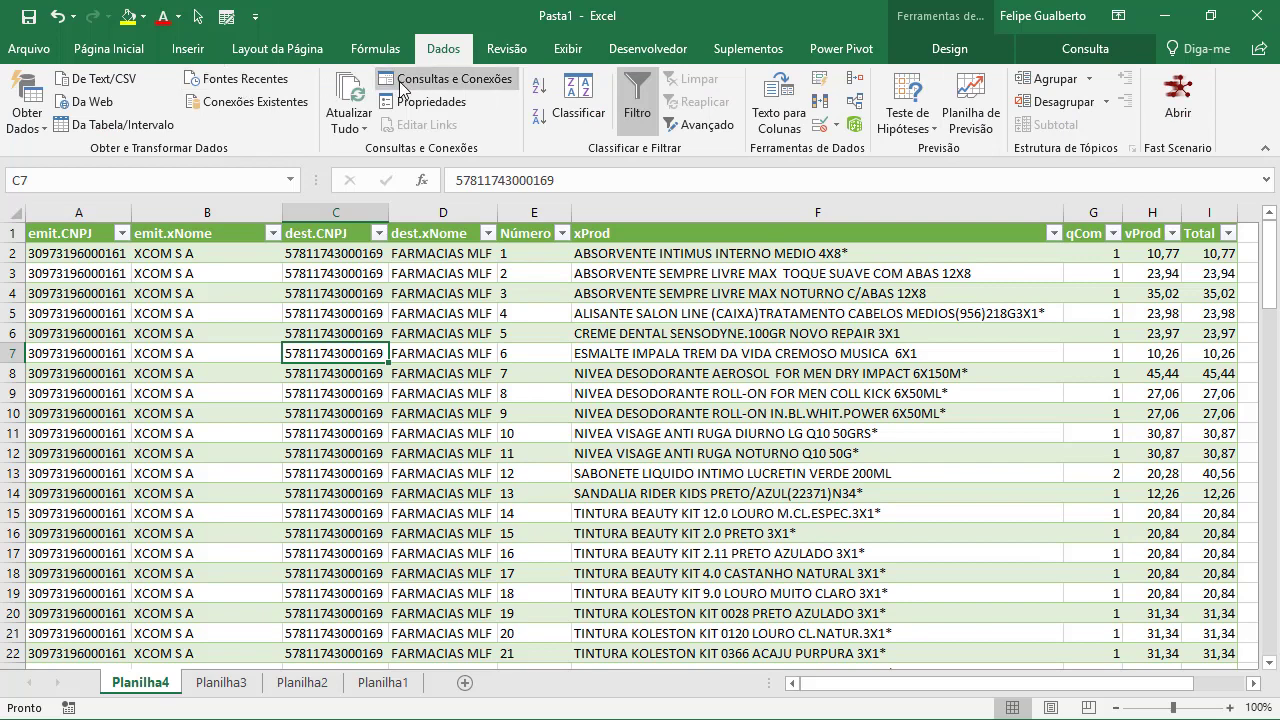
Show the workbook's queries and connections, and inspect the Ex03, Ex02 and Ex01 queries and the connections list.
{"action": "left_click", "coordinate": [410, 82]}
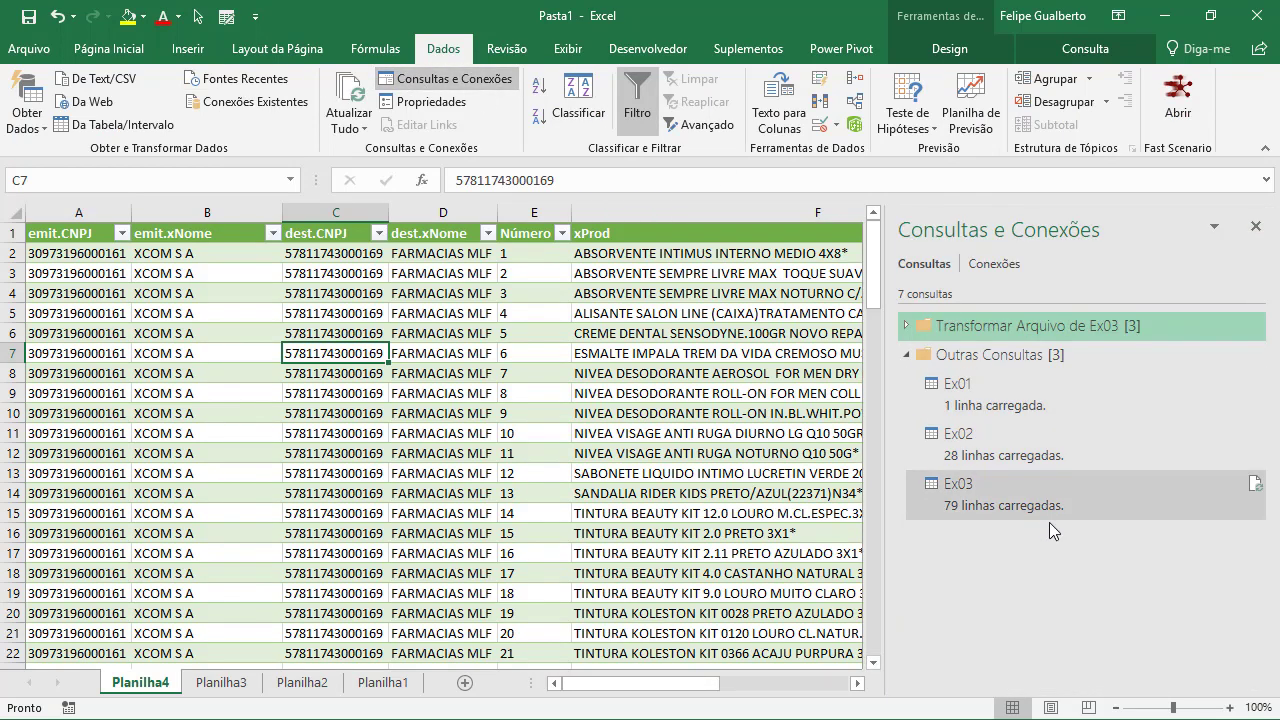
{"action": "left_click", "coordinate": [982, 505]}
{"action": "left_click", "coordinate": [982, 434]}
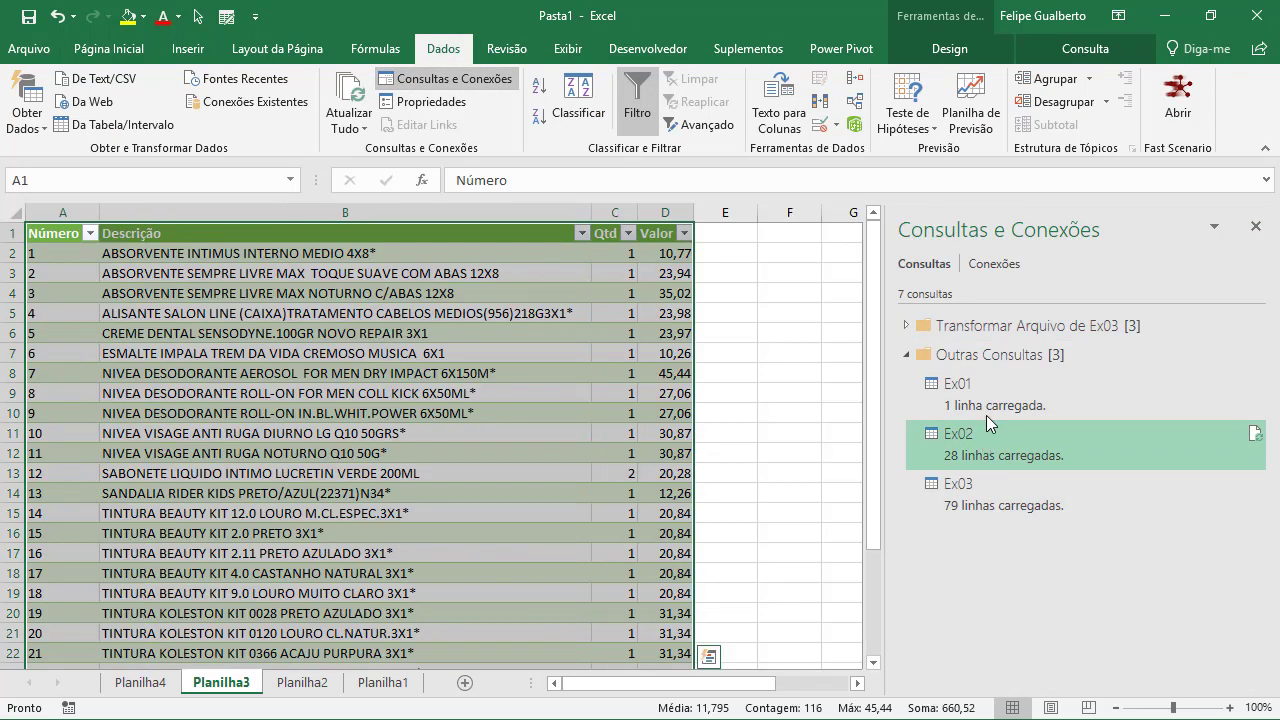
{"action": "left_click", "coordinate": [988, 383]}
{"action": "left_click", "coordinate": [994, 263]}
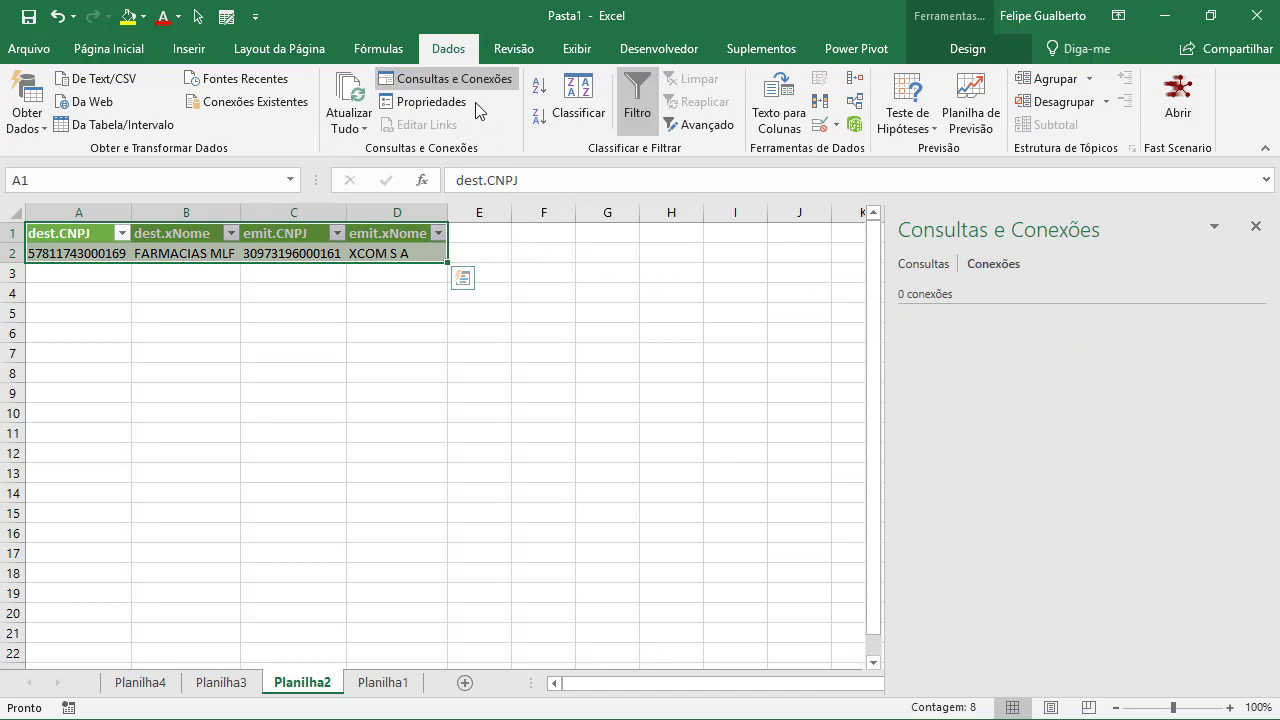
{"action": "left_click", "coordinate": [637, 350]}
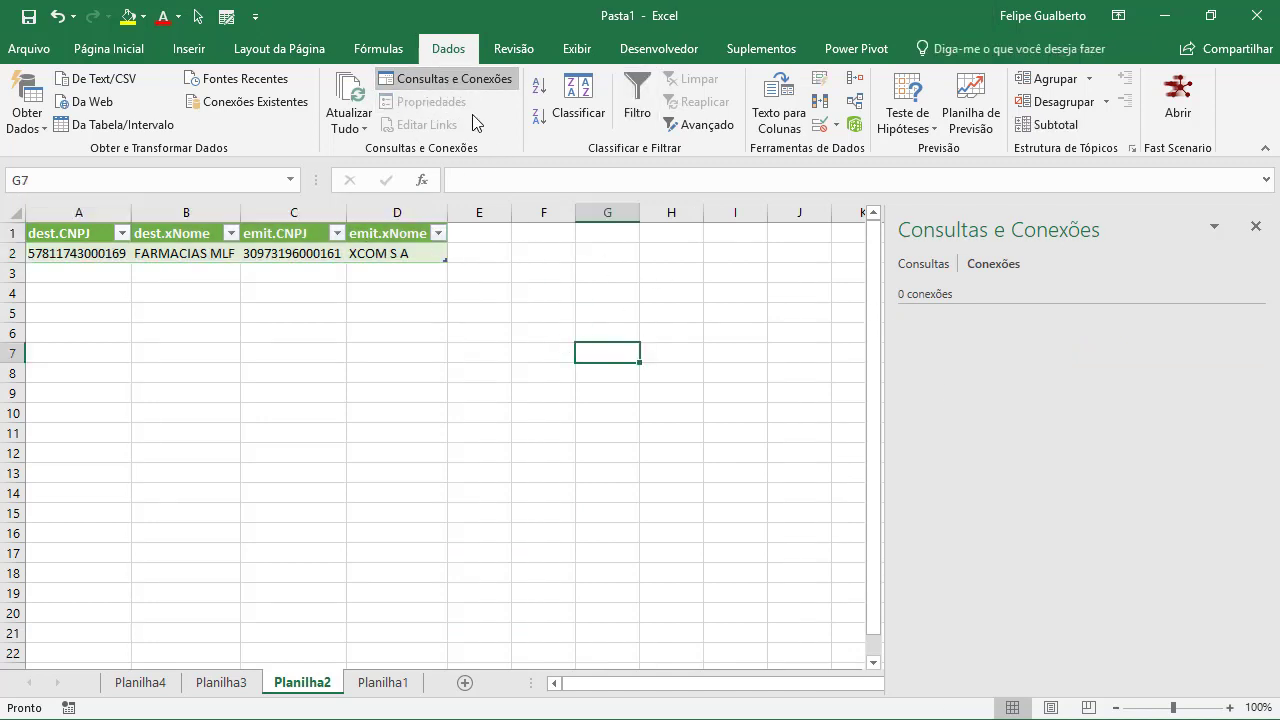
{"action": "left_click", "coordinate": [423, 80]}
{"action": "left_click", "coordinate": [451, 79]}
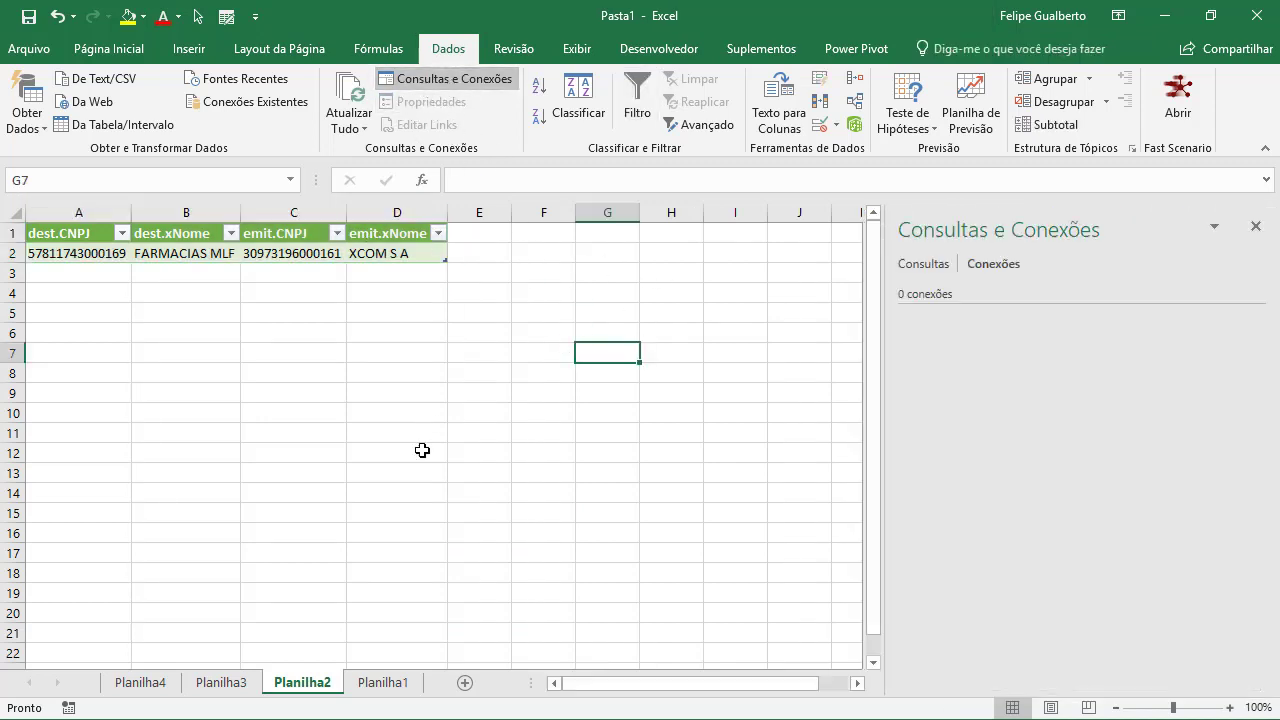
Look through the Planilha1 and Planilha3 sheets, locate the Ex03 query's table, and close the queries and connections list.
{"action": "left_click", "coordinate": [372, 684]}
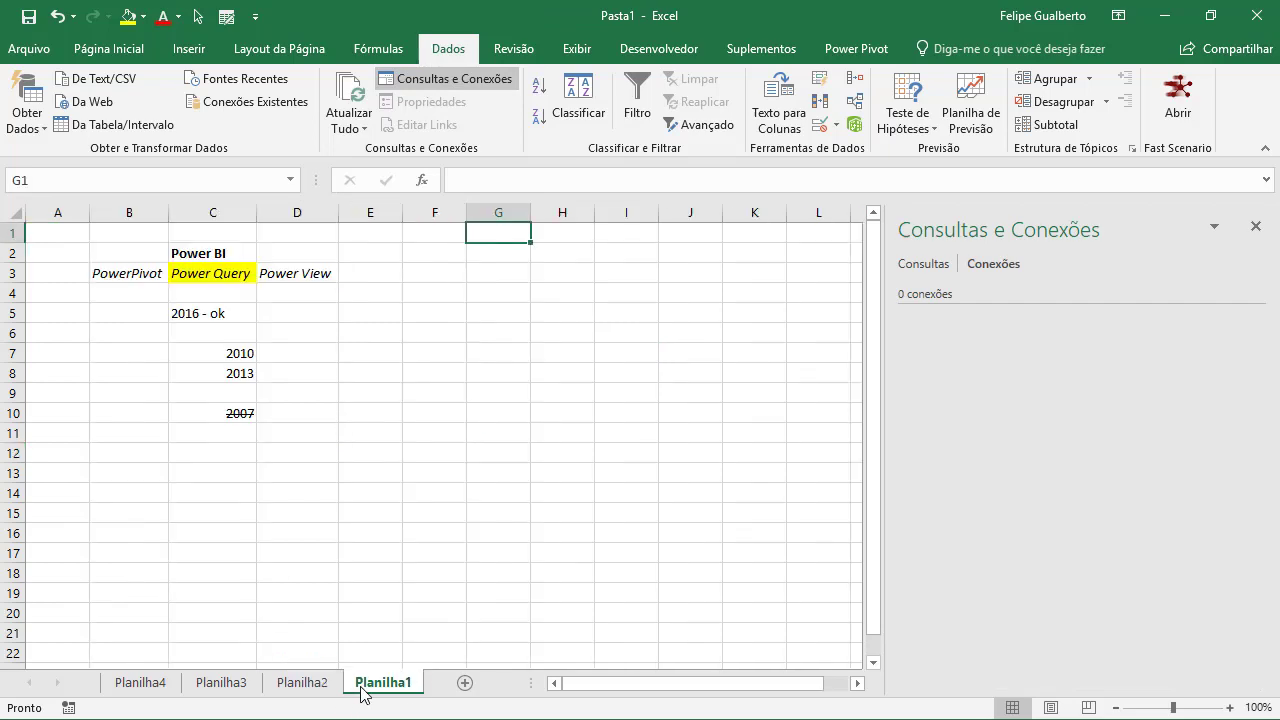
{"action": "left_click", "coordinate": [228, 686]}
{"action": "left_click", "coordinate": [402, 434]}
{"action": "left_click", "coordinate": [994, 487]}
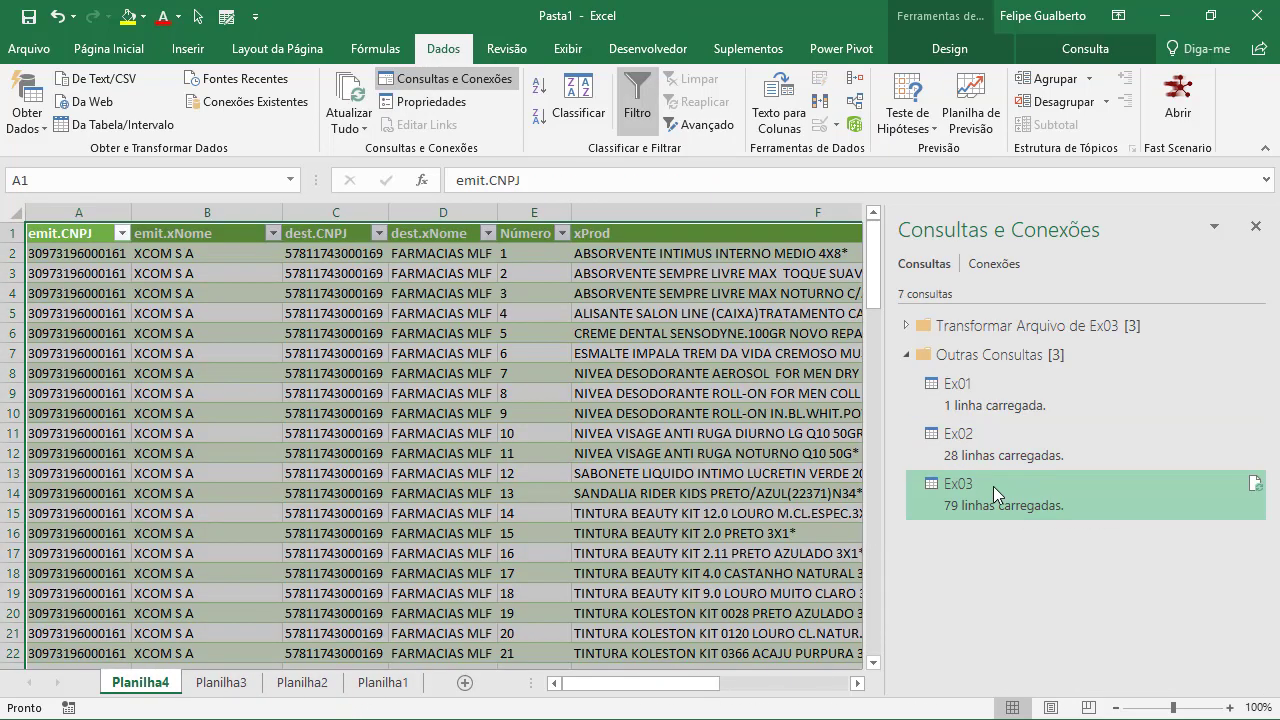
{"action": "right_click", "coordinate": [992, 487]}
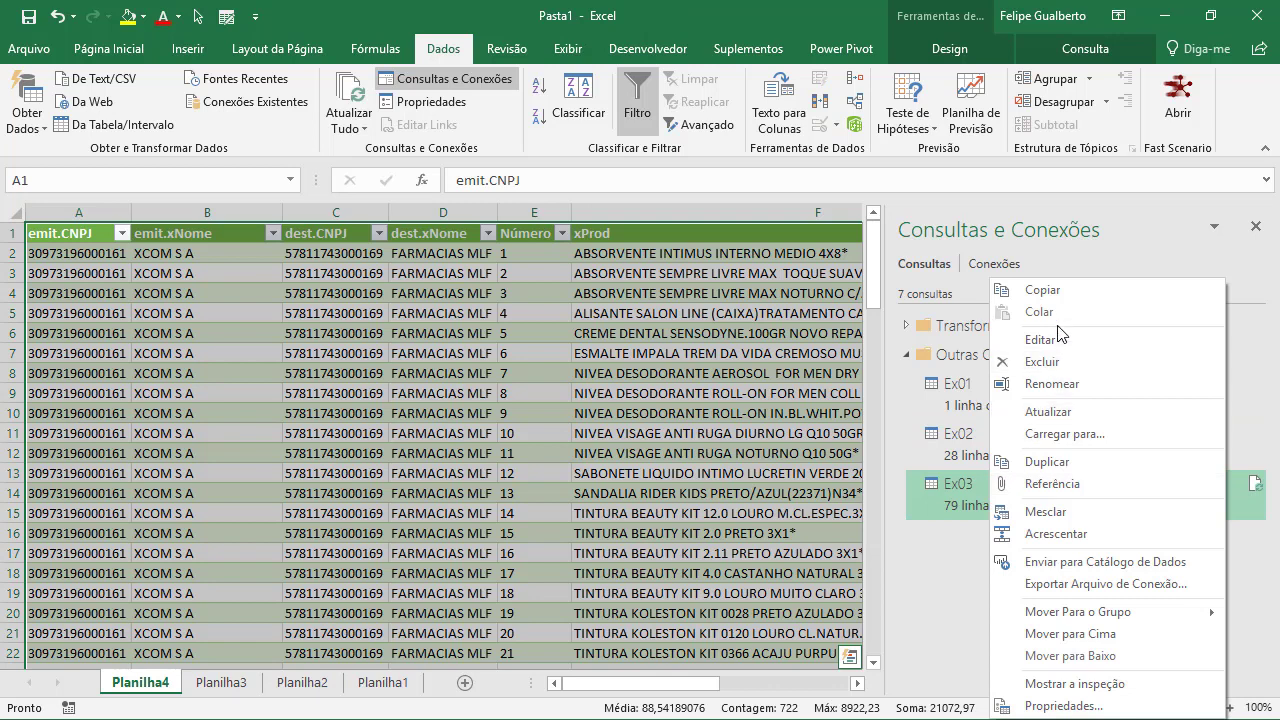
{"action": "left_click", "coordinate": [332, 390]}
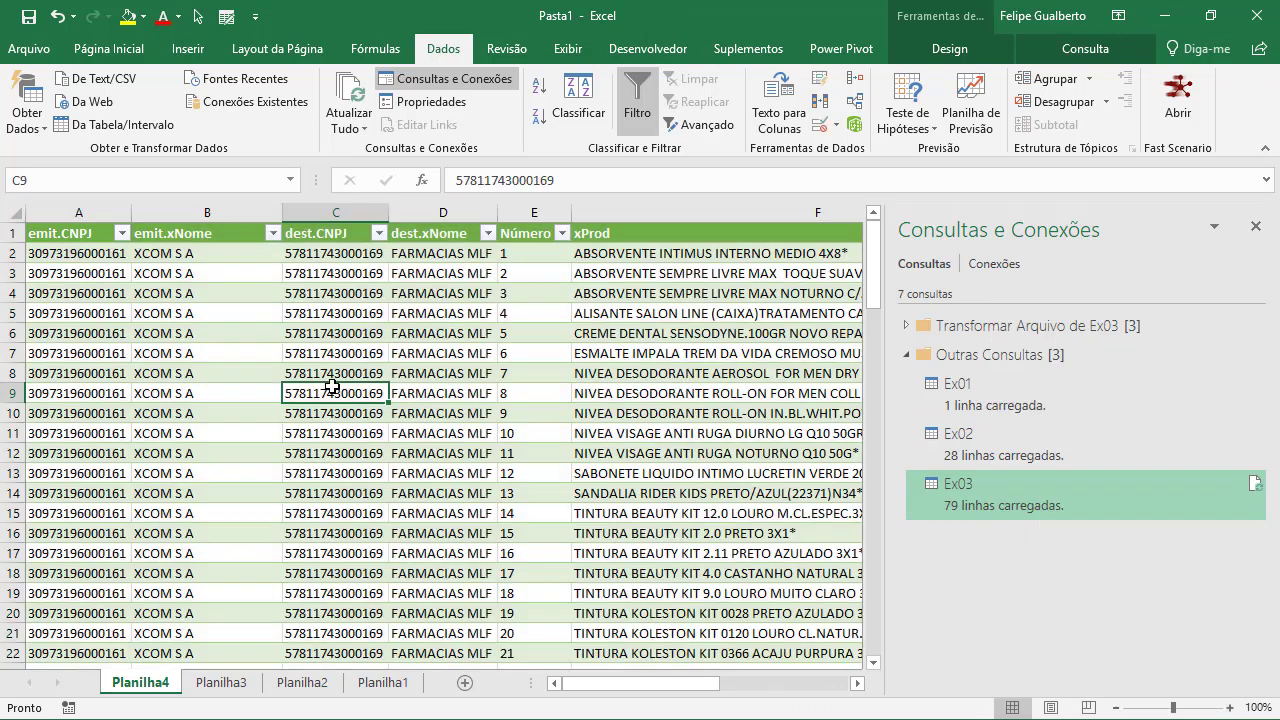
{"action": "left_click", "coordinate": [1255, 230]}
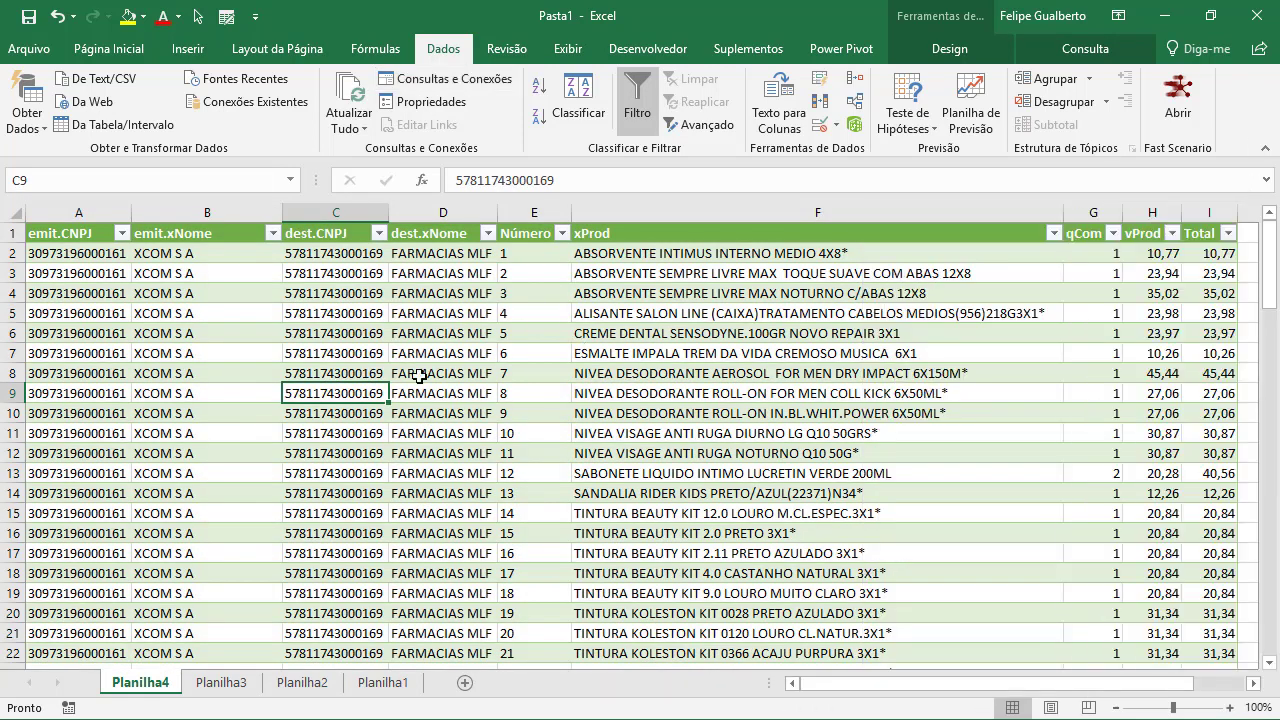
Examine the end of the Ex03 table on Planilha4, including its Total row.
{"action": "left_click", "coordinate": [447, 330]}
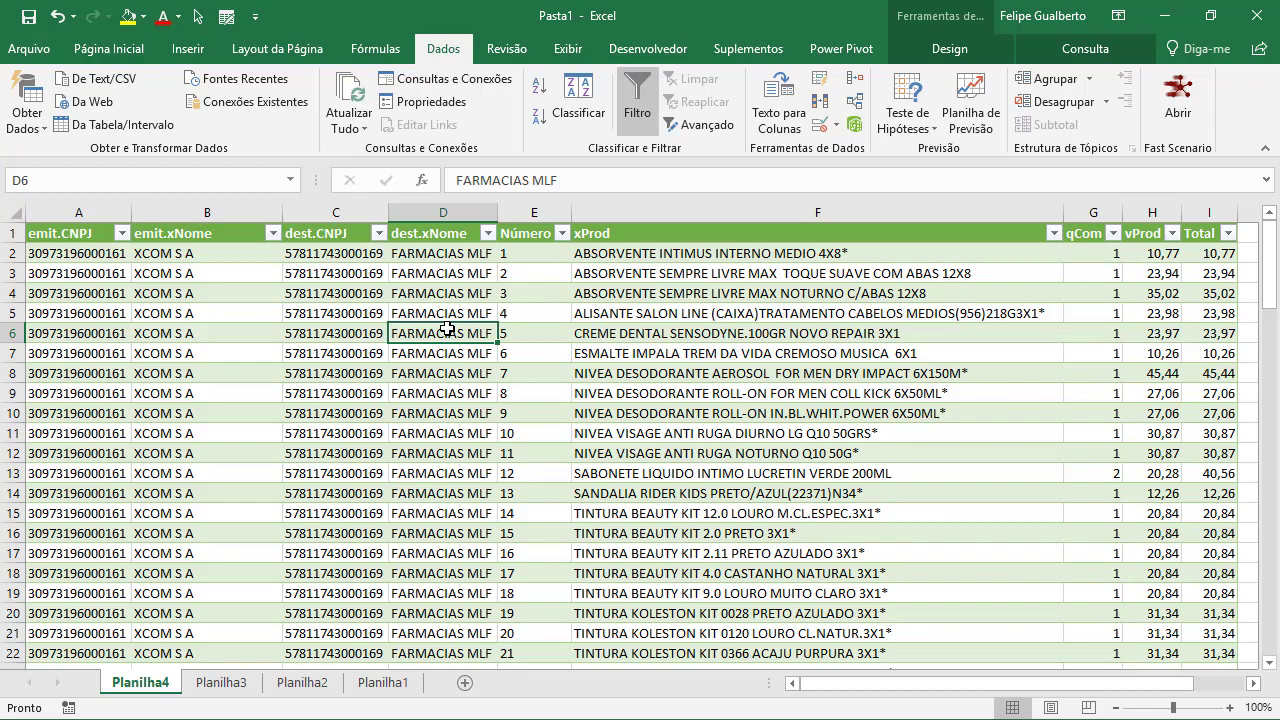
{"action": "key", "text": "ctrl+Down"}
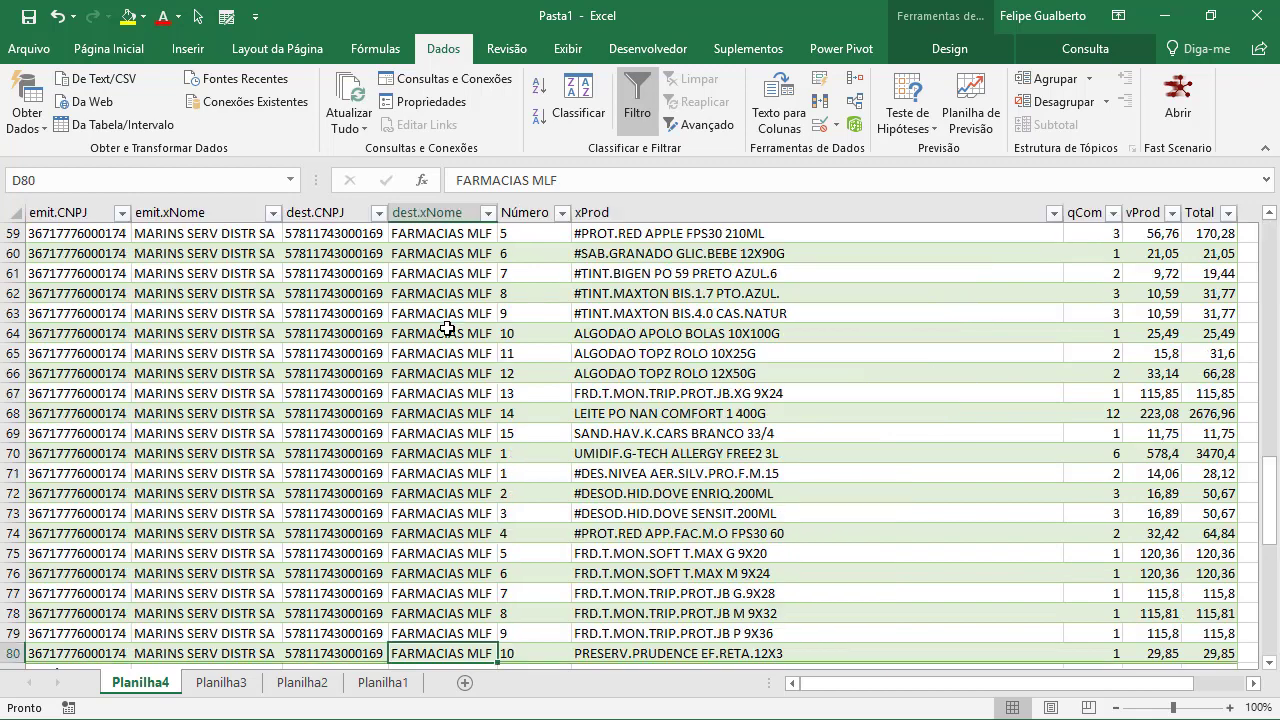
{"action": "key", "text": "Down"}
{"action": "key", "text": "Down"}
{"action": "key", "text": "Down"}
{"action": "key", "text": "Down"}
{"action": "key", "text": "Down"}
{"action": "key", "text": "Down"}
{"action": "key", "text": "Down"}
{"action": "key", "text": "Down"}
{"action": "key", "text": "Down"}
{"action": "key", "text": "Down"}
{"action": "key", "text": "Down"}
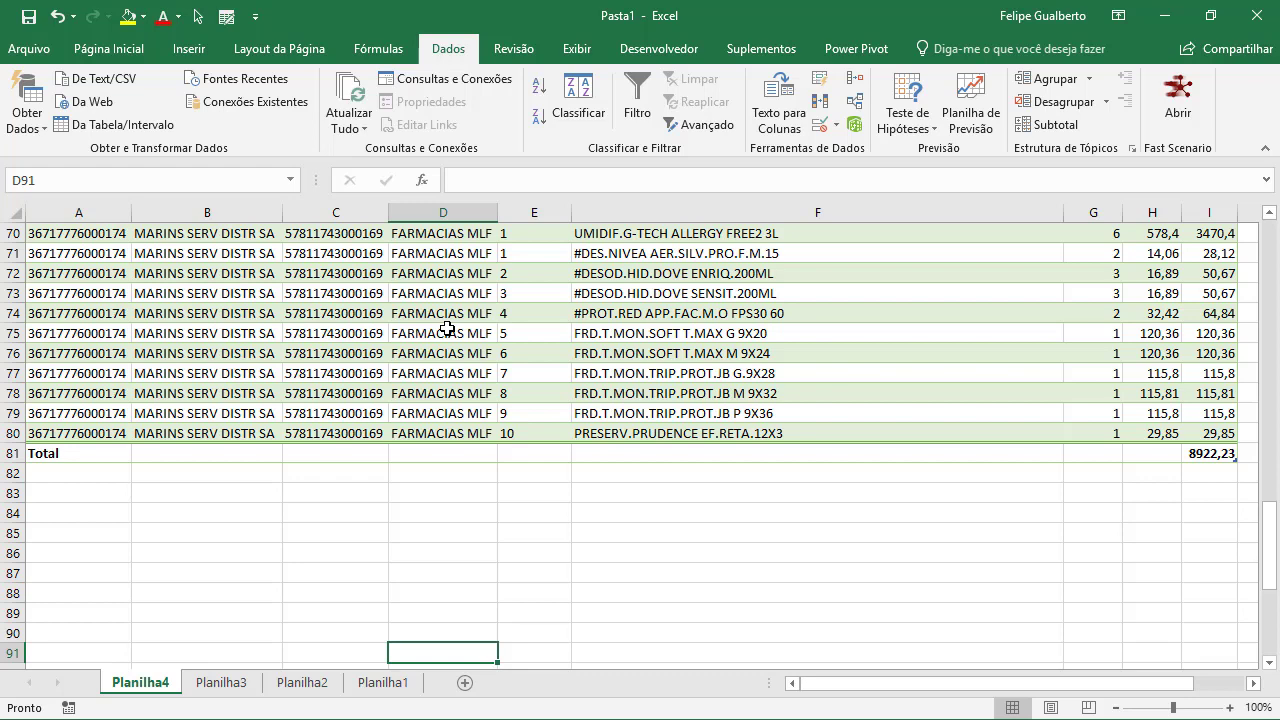
Cycle through the open windows from Excel to the Chrome download page.
{"action": "key", "text": "alt+Tab"}
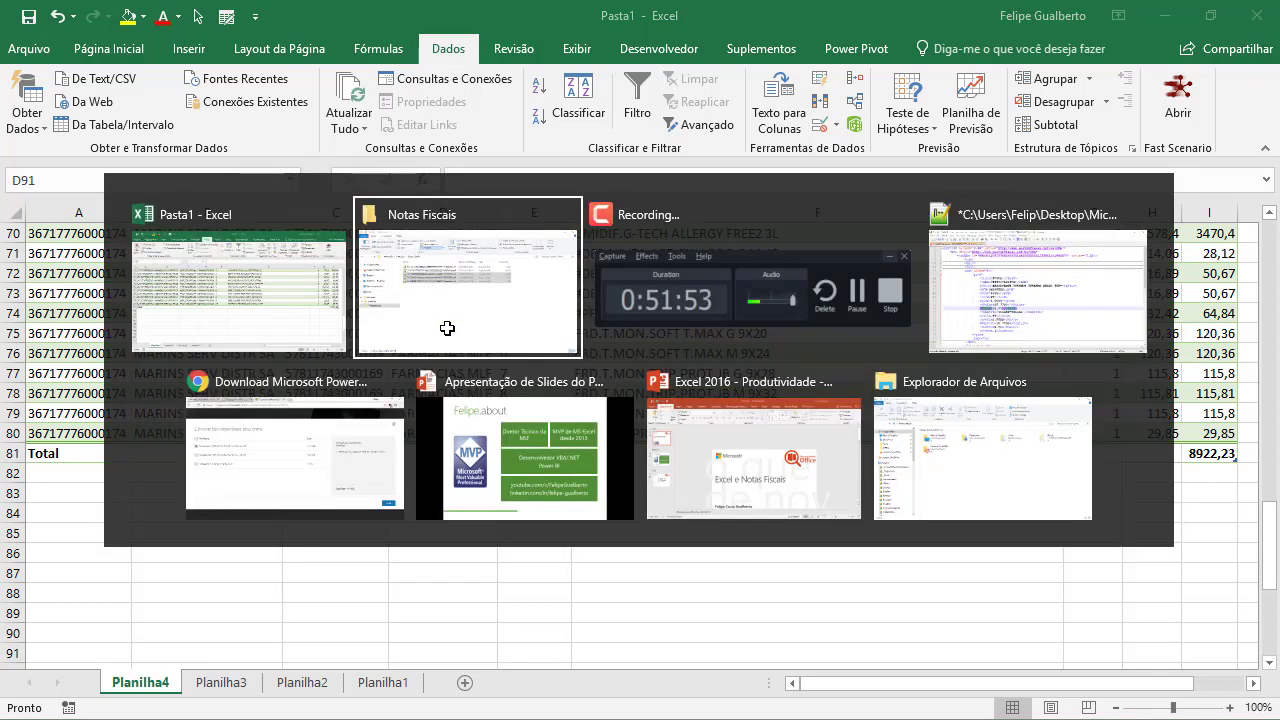
{"action": "key", "text": "alt+Tab"}
{"action": "key", "text": "alt+Tab"}
{"action": "key", "text": "alt+Tab"}
{"action": "key", "text": "alt+Tab"}
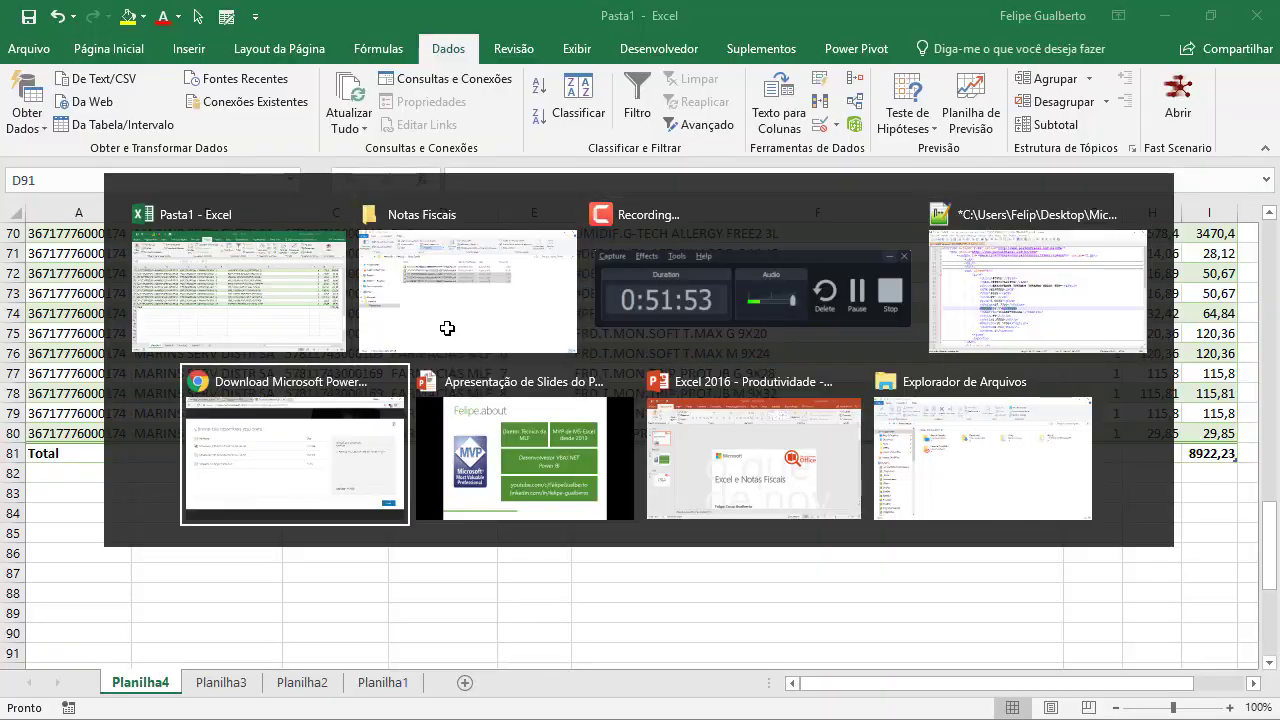